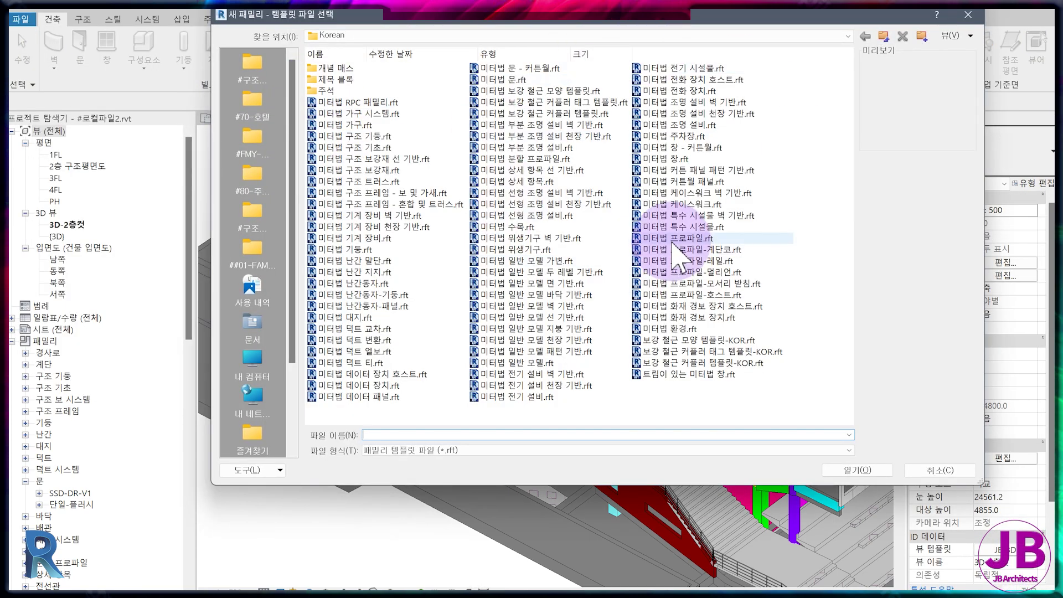
Create a new family from the template 미터법 문 - 커튼월.rft and close the other project views
left_click(523, 68)
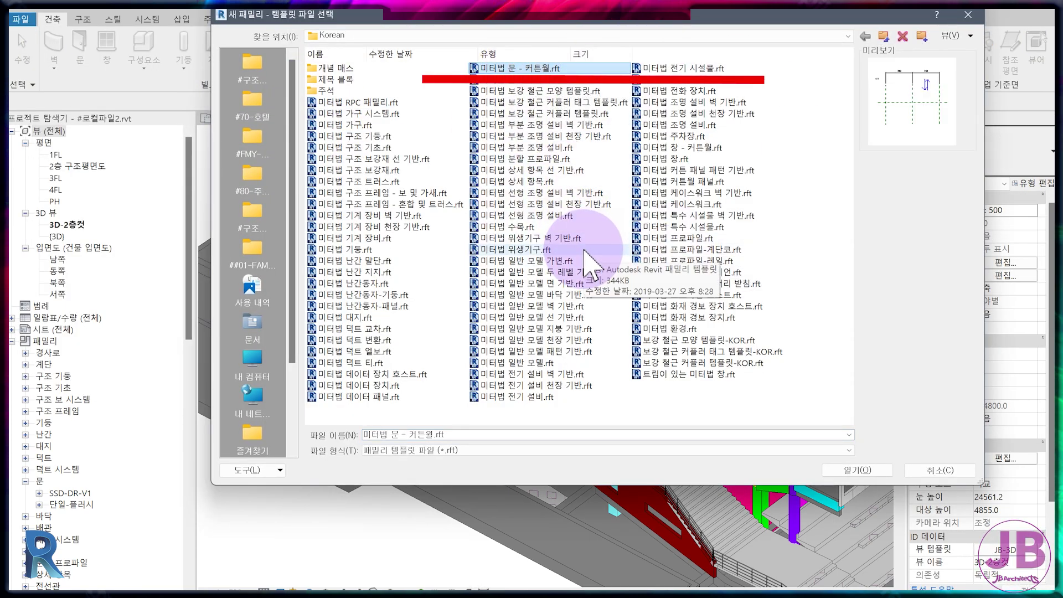
key("Return")
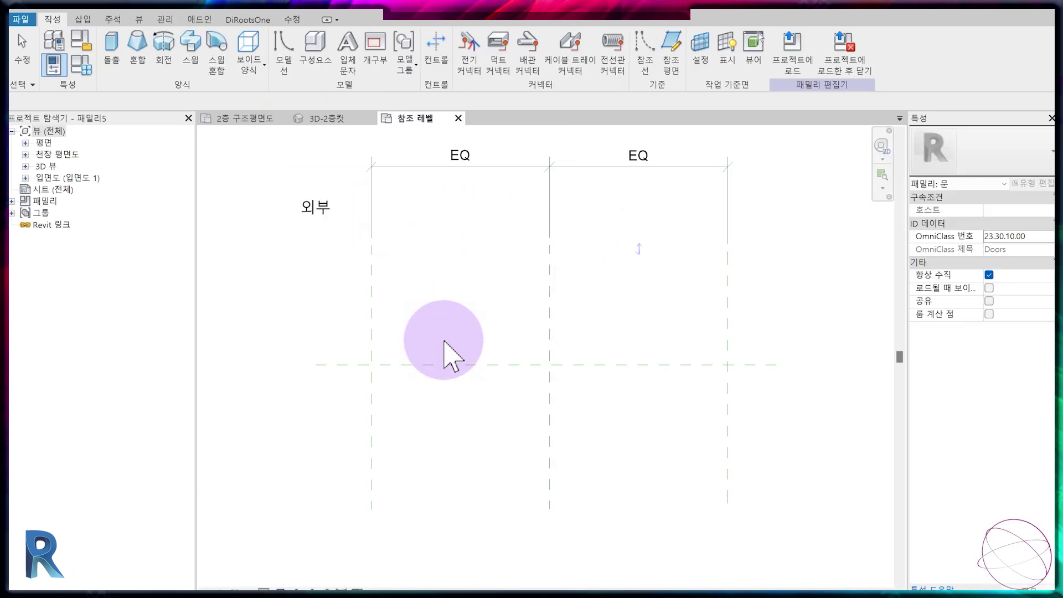
left_click(324, 119)
left_click(370, 119)
left_click(285, 119)
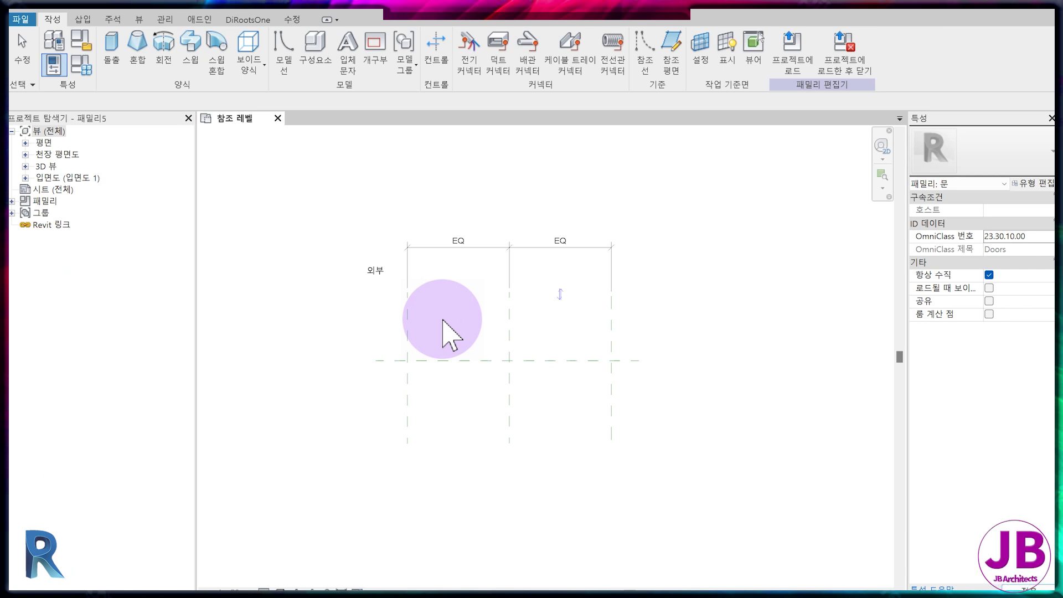
Add an aligned dimension between the left and right reference planes, placed below them in the reference-level plan
middle_click_drag(521, 415, 505, 380)
key("d")
key("i")
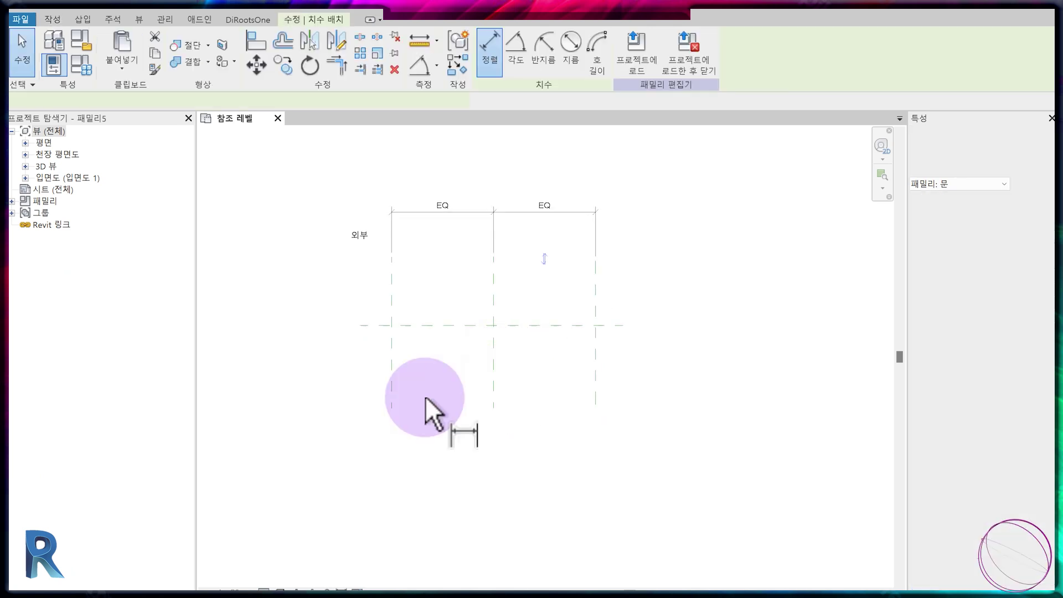
left_click(391, 398)
left_click(593, 388)
left_click(580, 441)
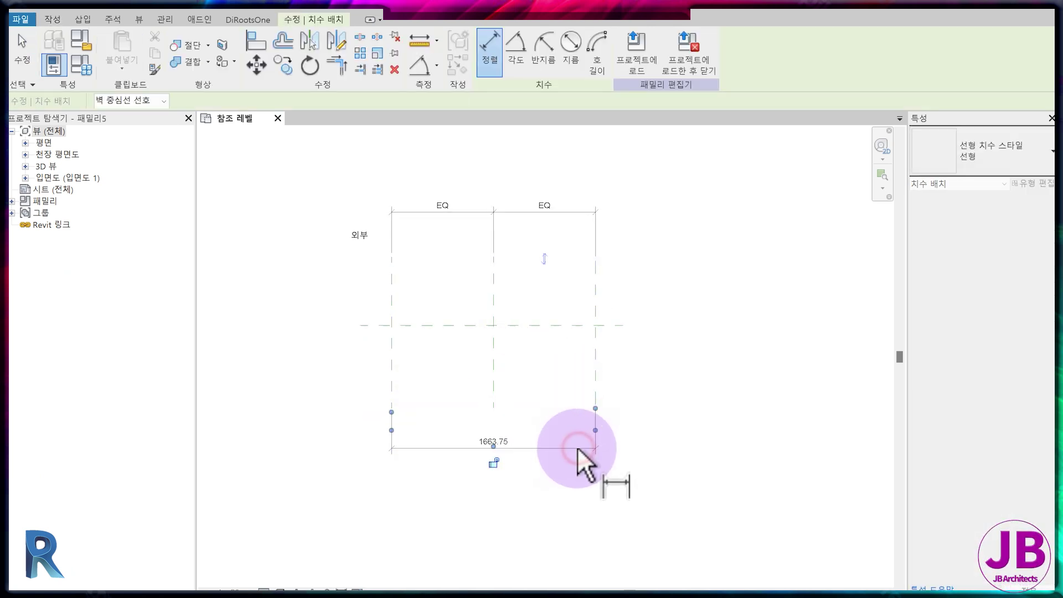
key("Escape")
key("Escape")
middle_click_drag(534, 458, 566, 501)
In the 외부 elevation, dimension the height from the top reference plane to the reference level, left of the opening
key("r")
key("p")
left_click(26, 177)
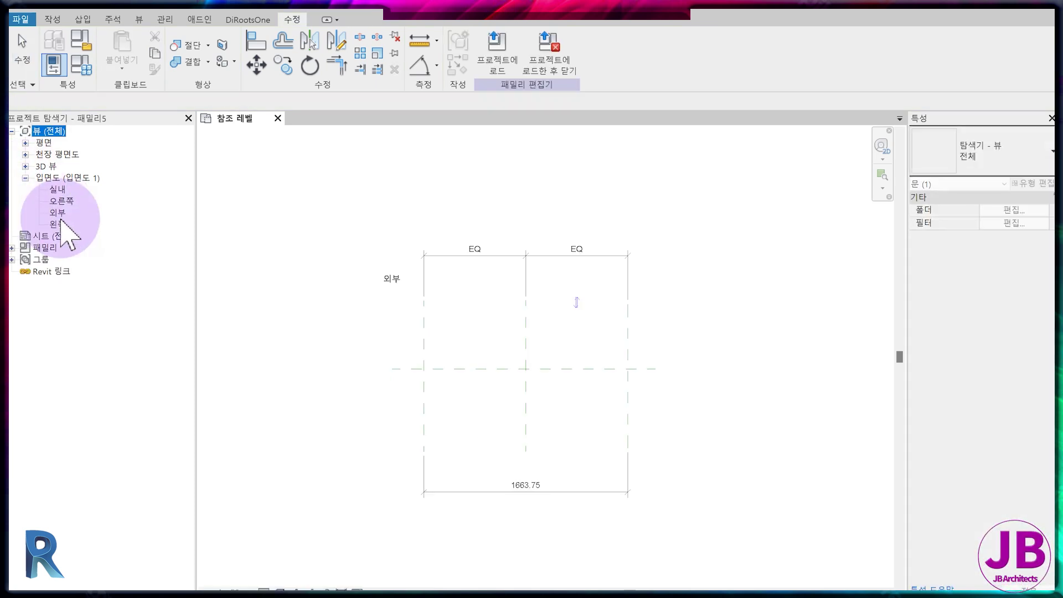
left_click(57, 212)
double_click(58, 213)
left_click(540, 357)
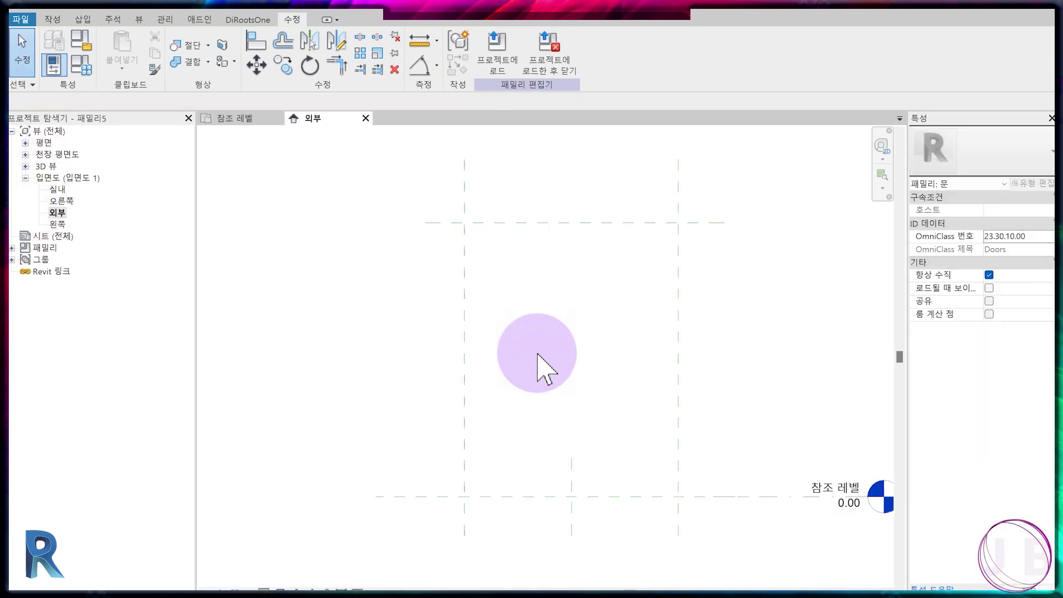
key("d")
key("i")
left_click(434, 222)
left_click(438, 497)
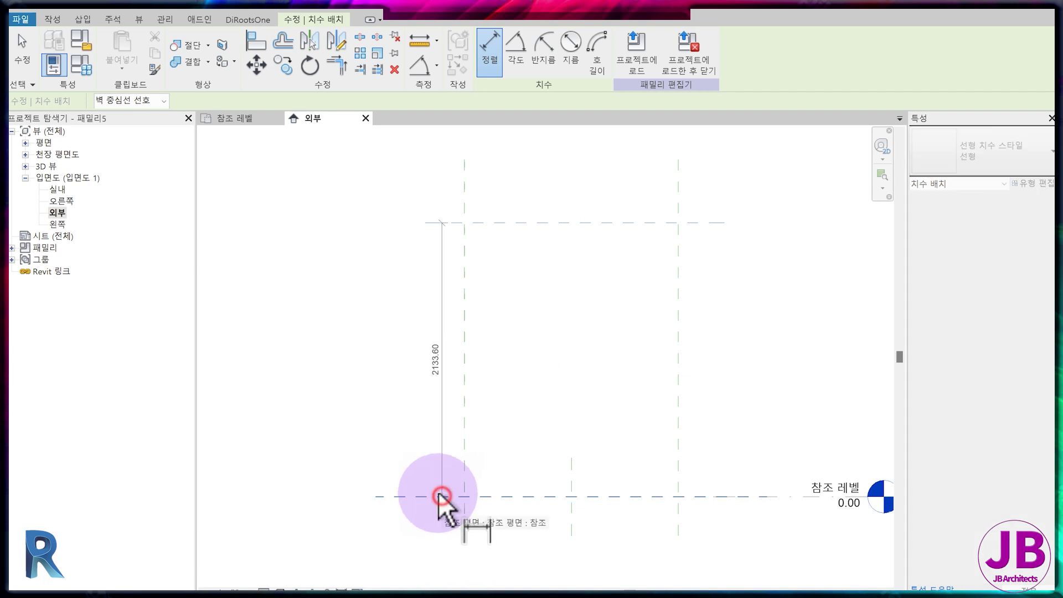
key("Escape")
key("Escape")
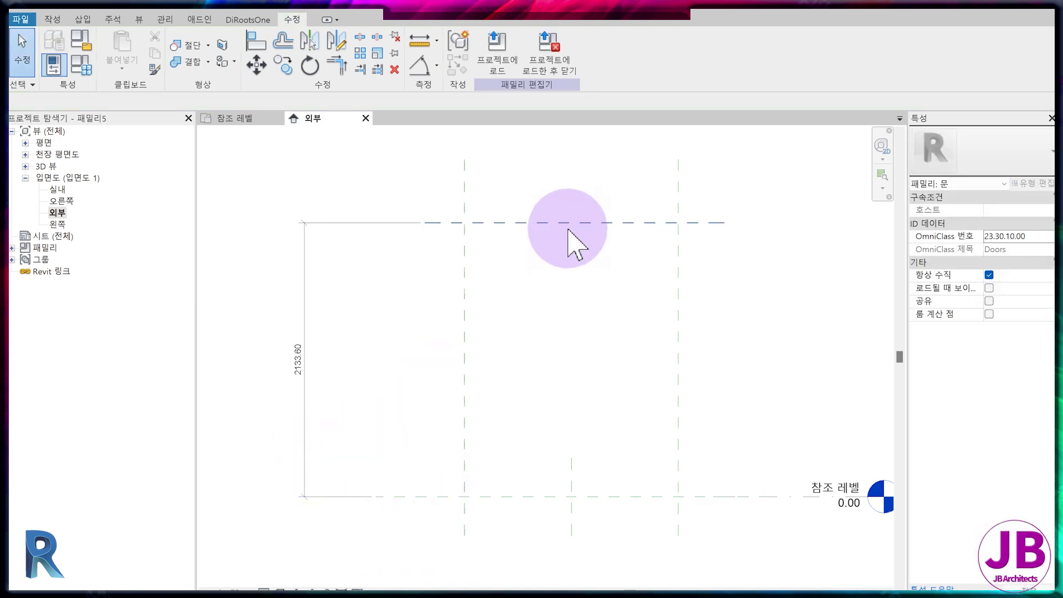
Reposition the top reference plane by setting its height dimension to 2100 mm
left_click(569, 226)
left_click(301, 361)
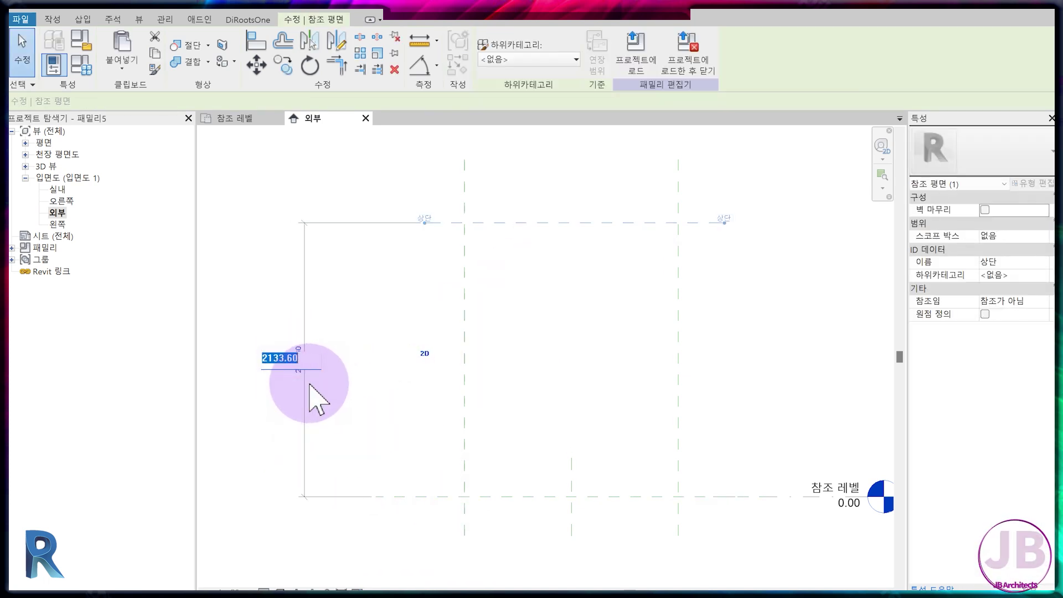
type("21")
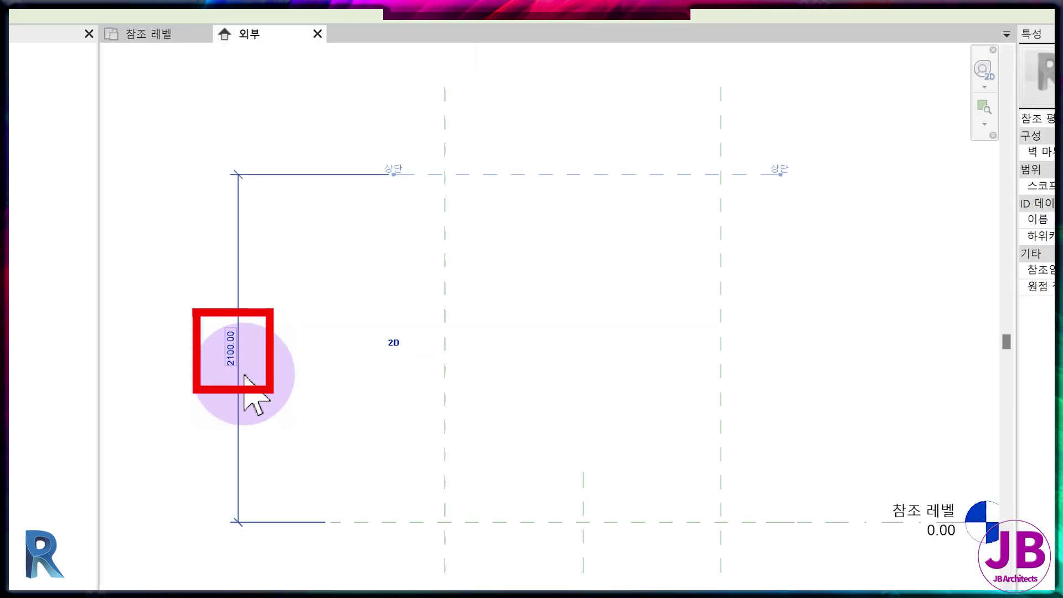
In the 참조 레벨 plan, switch off the equality constraint between the left, centre and right reference planes
left_click(148, 34)
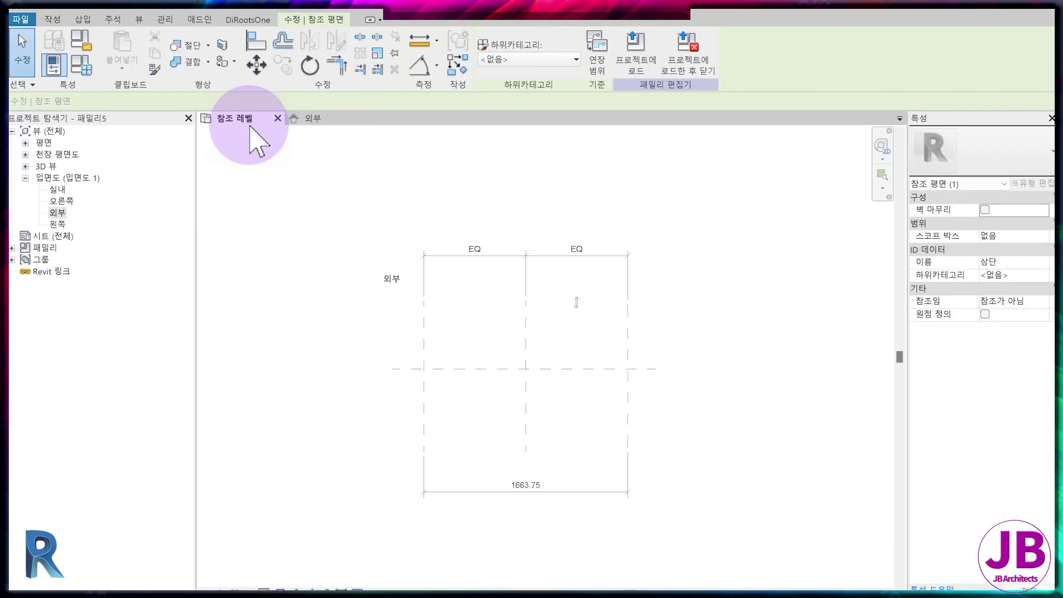
left_click(628, 421)
left_click(534, 225)
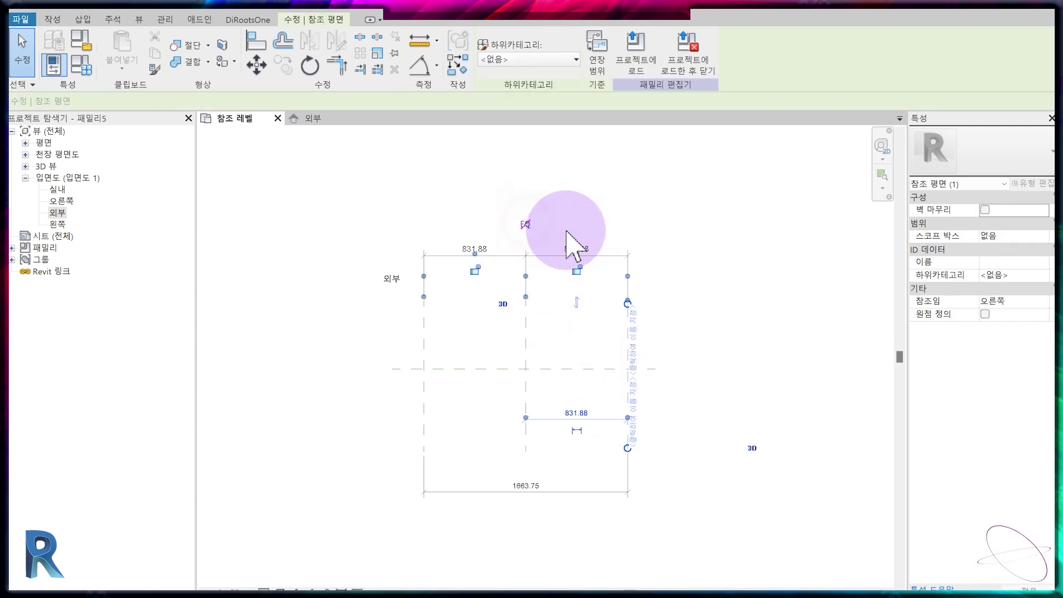
Move the right reference plane outward by 0.25 mm and another 136 mm for an overall width of 1800 mm
left_click(617, 327)
left_click(632, 396)
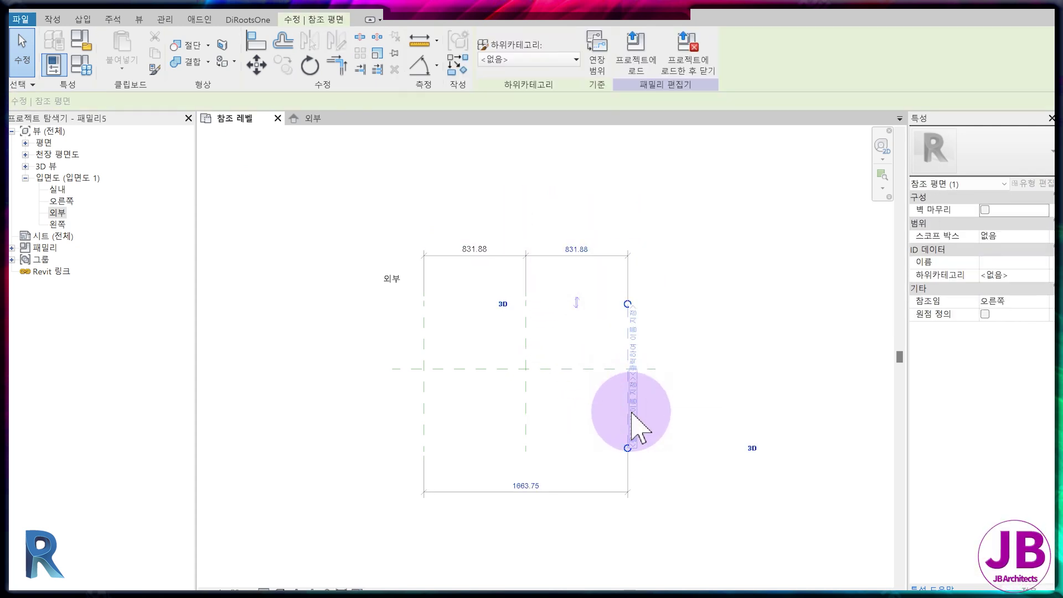
left_click_drag(635, 450, 650, 453)
type(".25")
key("Return")
left_click(646, 447)
left_click(628, 421)
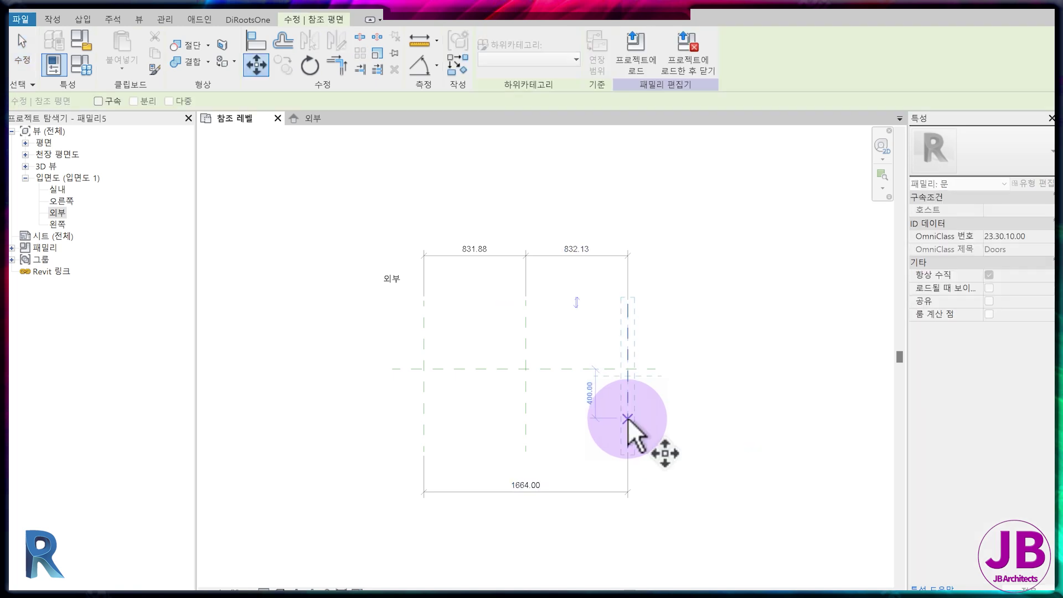
left_click_drag(628, 420, 666, 416)
type("136")
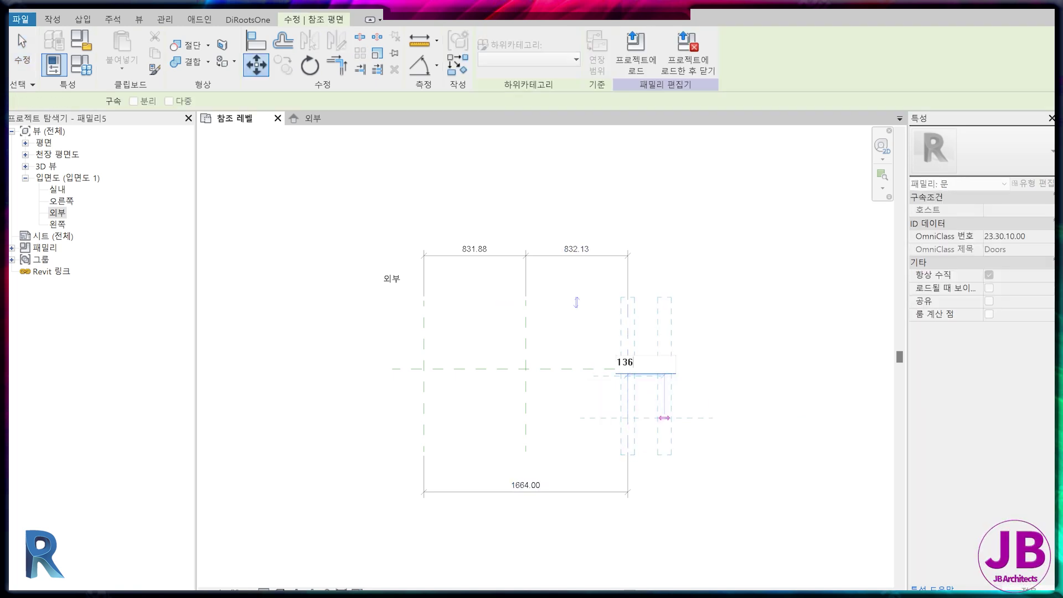
key("Return")
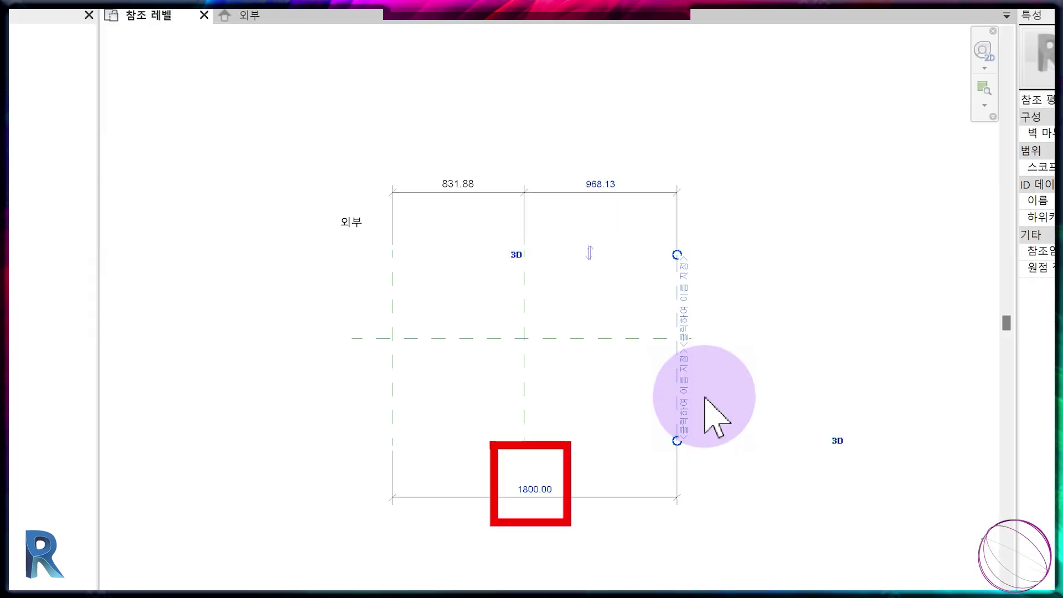
left_click(710, 421)
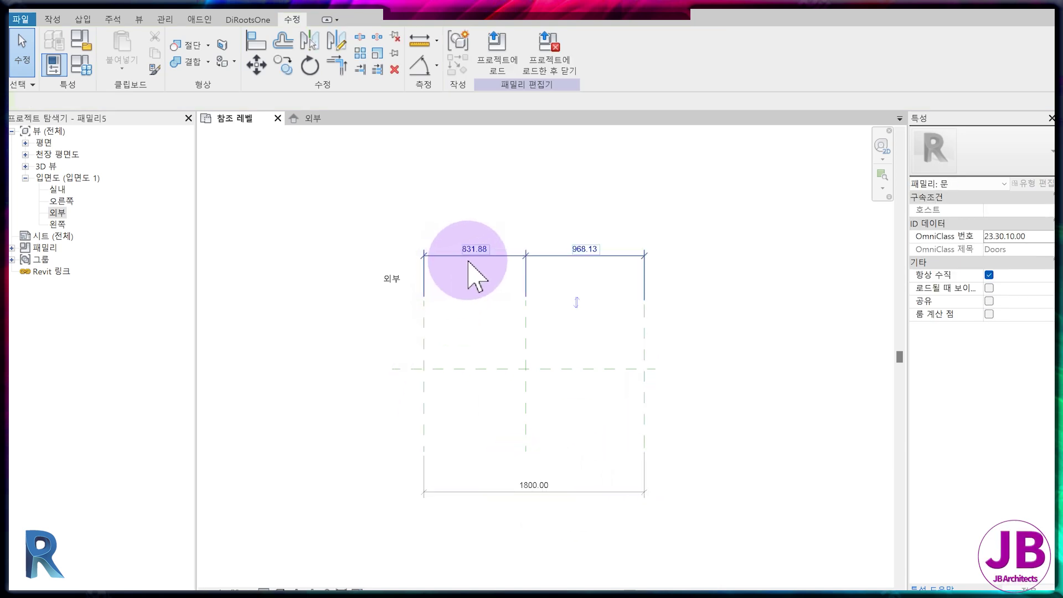
Re-centre the middle reference plane by restoring the EQ constraint on the upper dimension, and pin the plane again
left_click(527, 332)
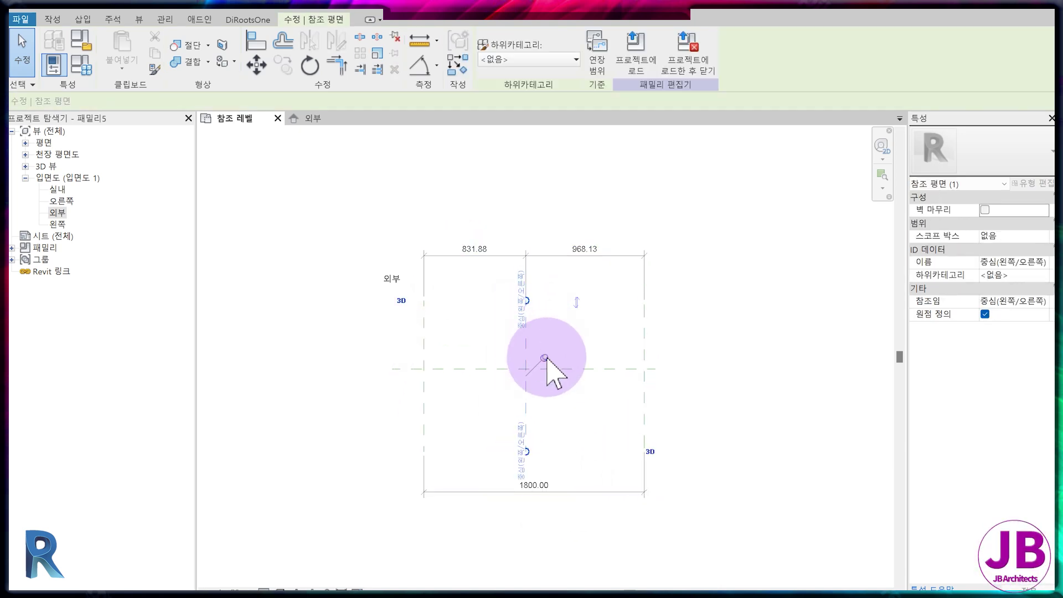
left_click(526, 277)
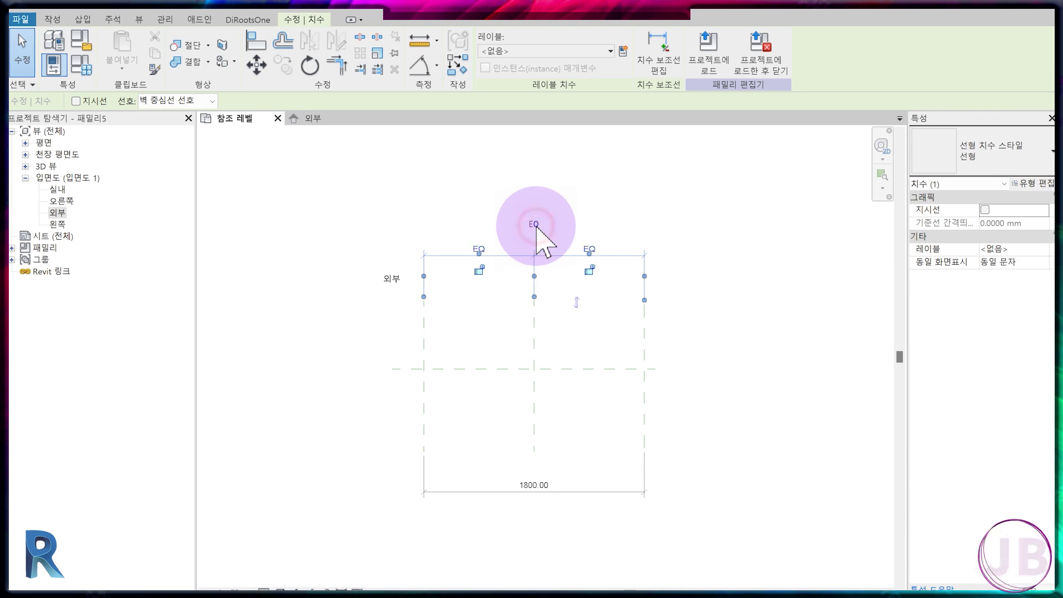
left_click(534, 337)
left_click(554, 362)
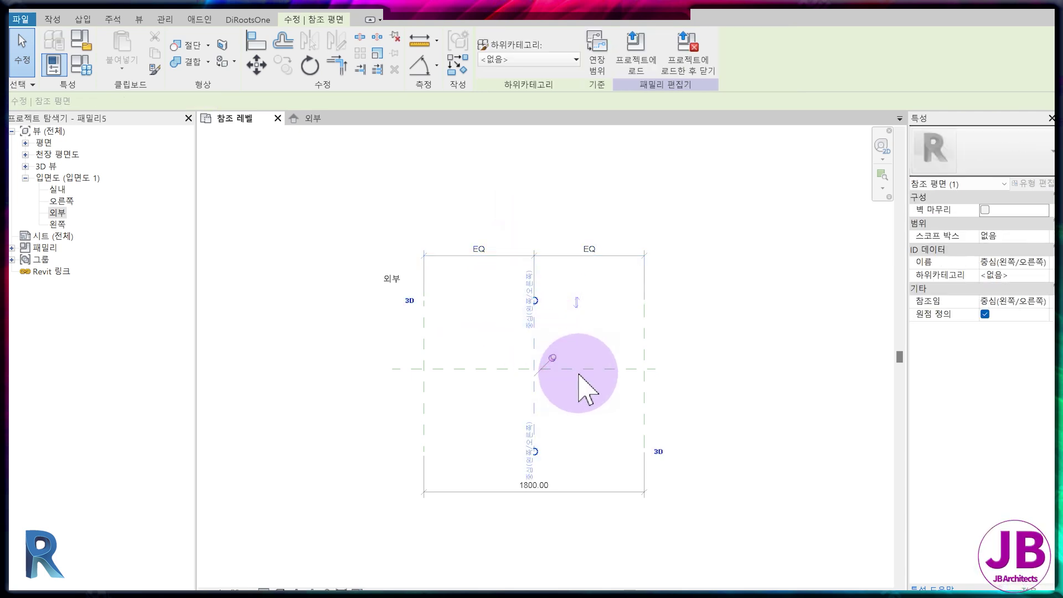
middle_click_drag(587, 417, 586, 438)
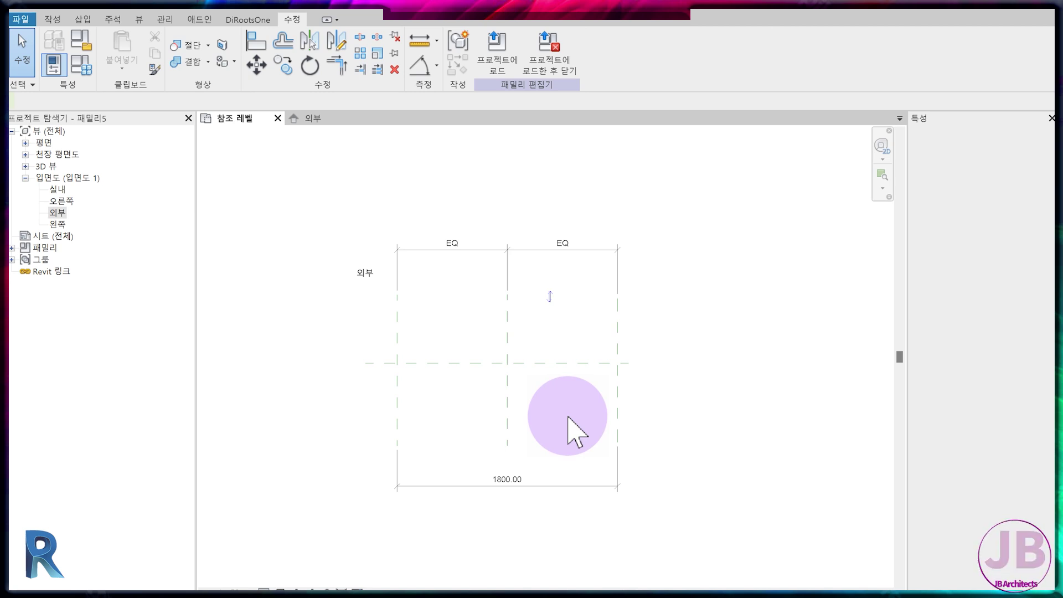
Review the family category settings and the parameters listed in the family types
left_click(80, 49)
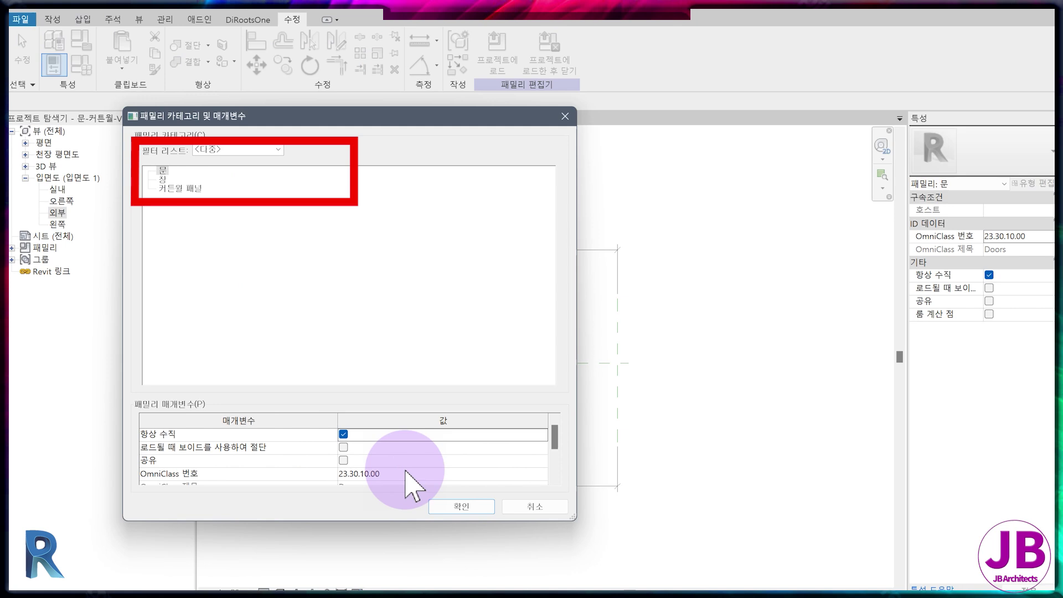
left_click(437, 505)
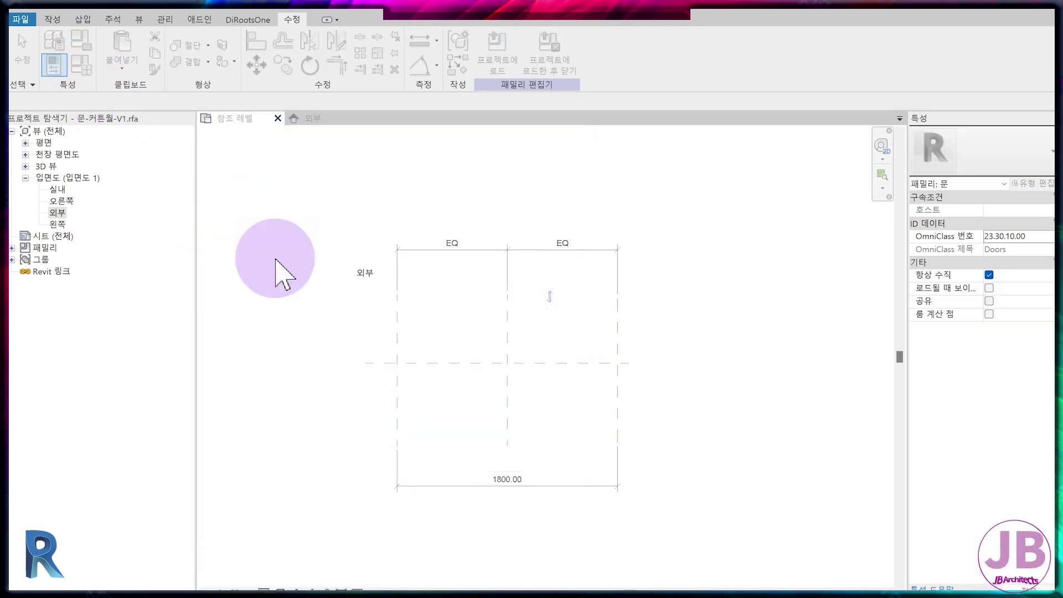
left_click(736, 236)
left_click(736, 254)
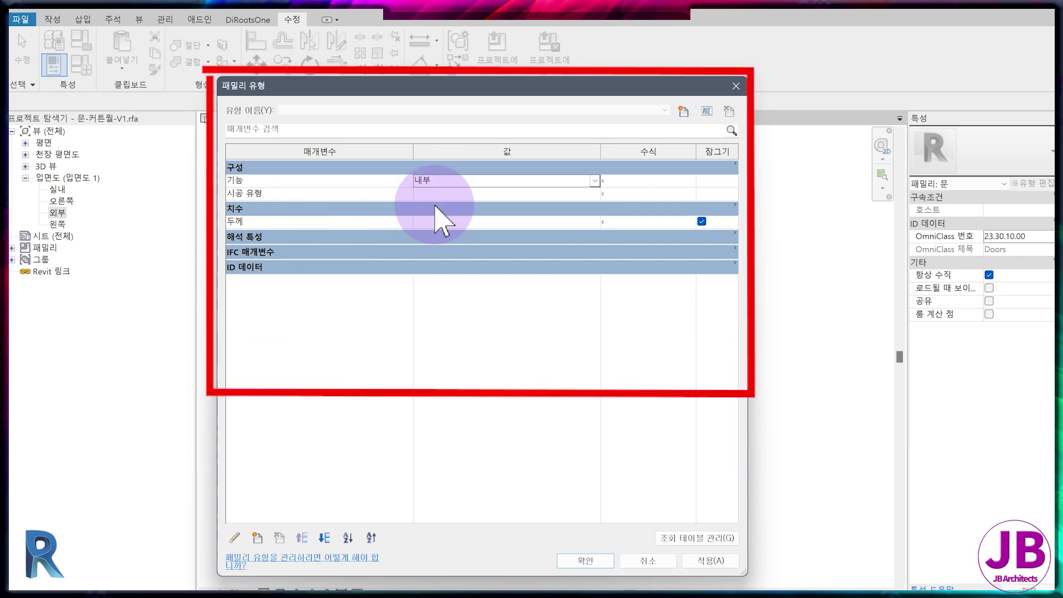
left_click(587, 562)
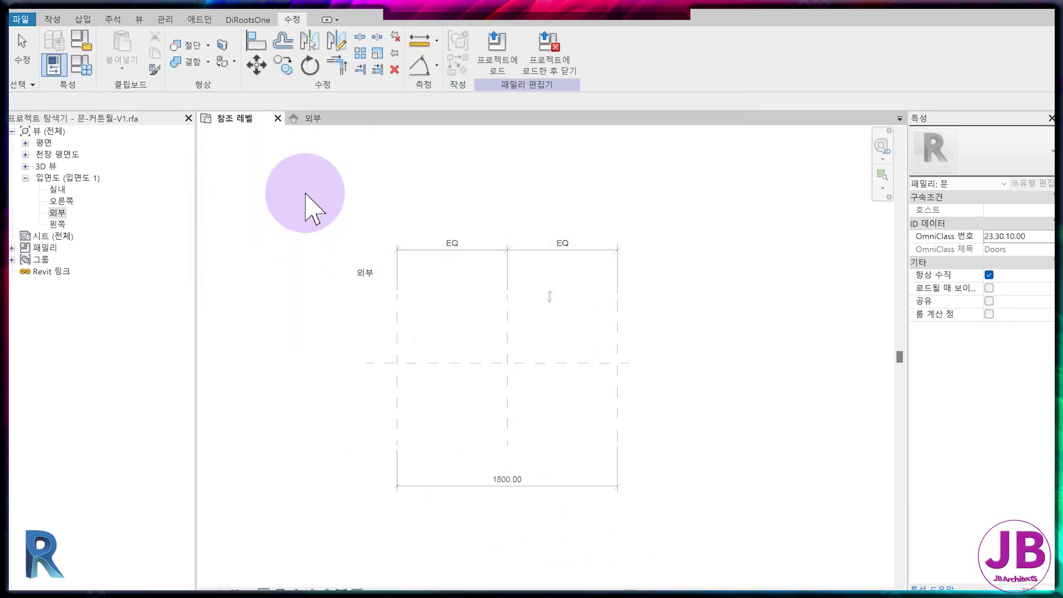
Tile the open plan and elevation views side by side and fit the plan in its window
key("w")
key("t")
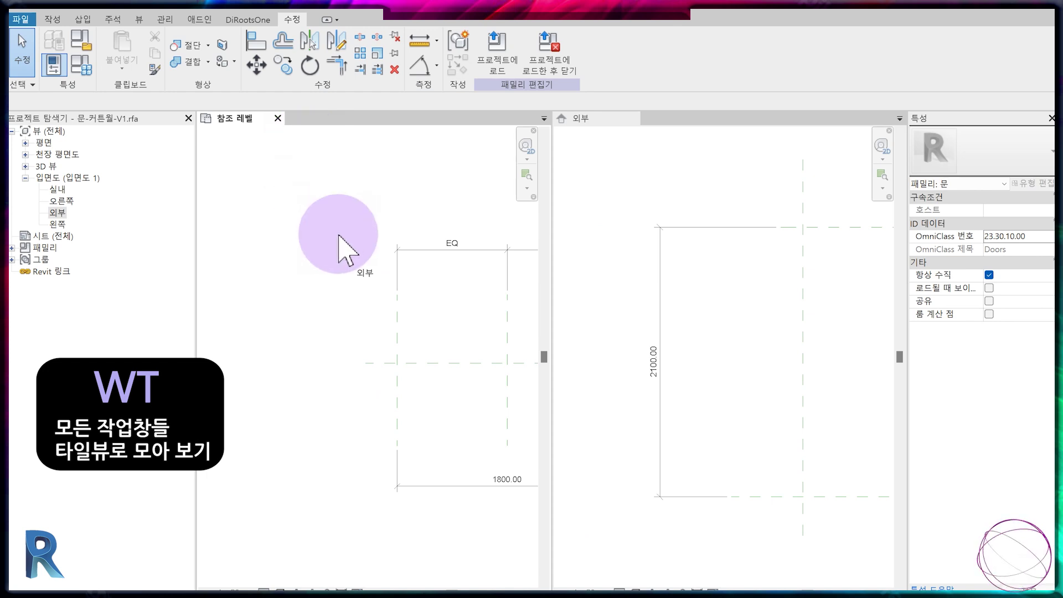
scroll(368, 372, "down", 1)
scroll(367, 370, "down", 1)
middle_click_drag(393, 396, 344, 389)
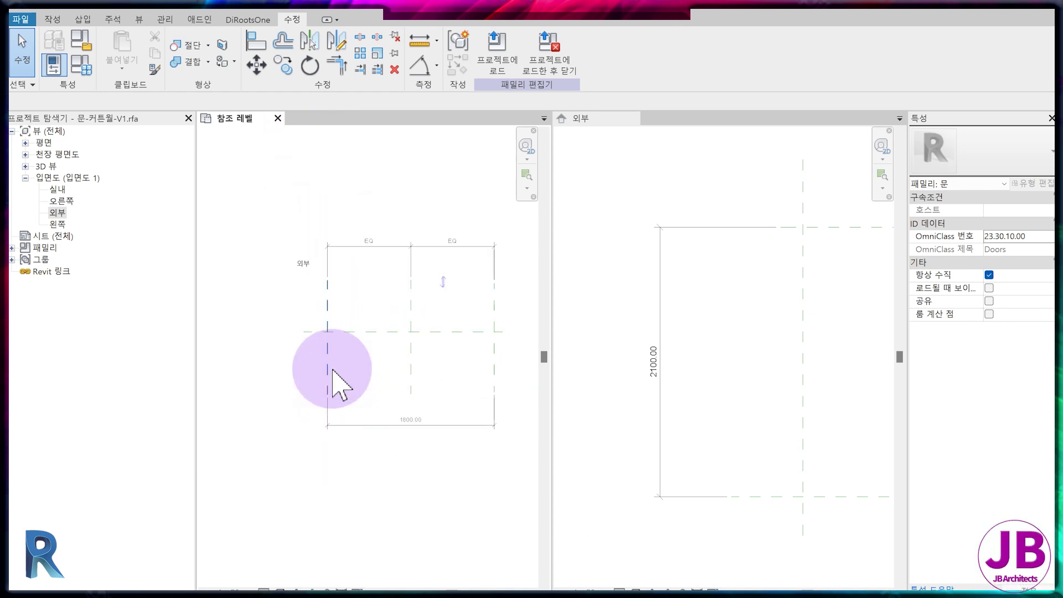
Extend the lower ends of the left and right reference planes past the 1800 mm width dimension in the plan
left_click(328, 379)
left_click_drag(328, 394, 330, 486)
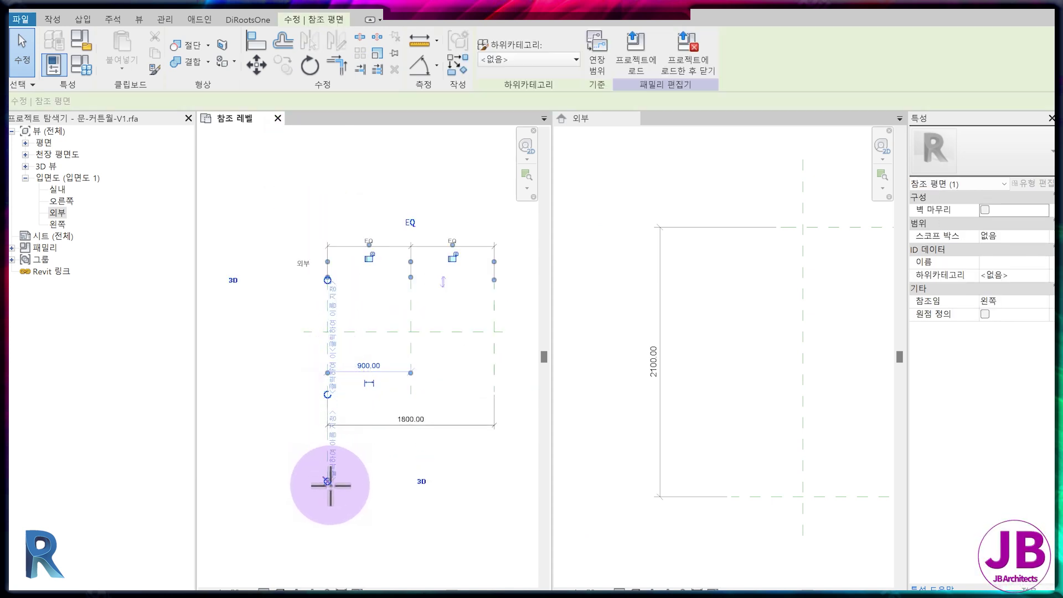
left_click(494, 391)
left_click_drag(495, 391, 495, 483)
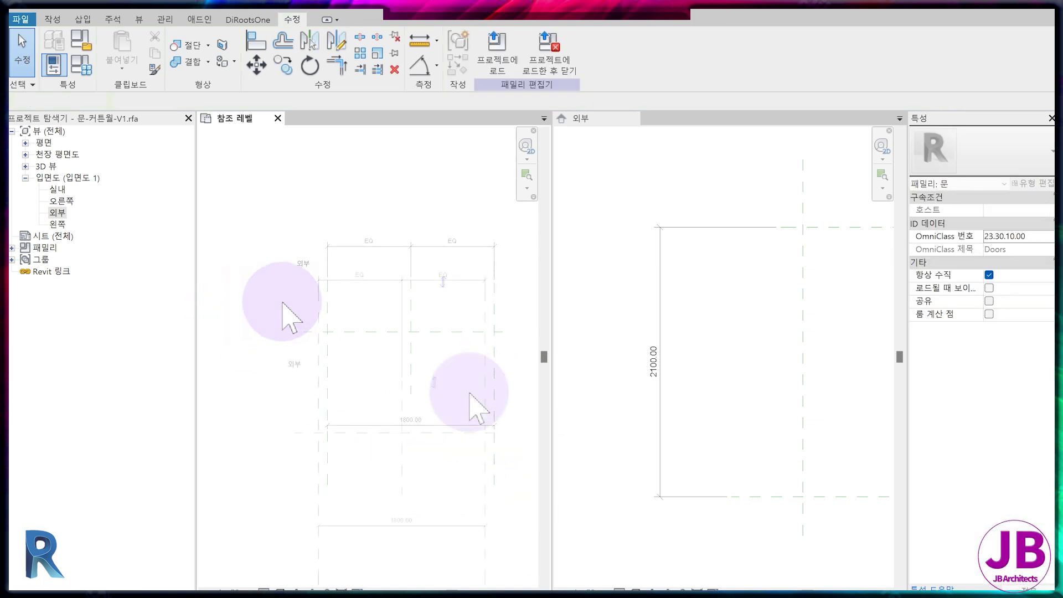
left_click(438, 355)
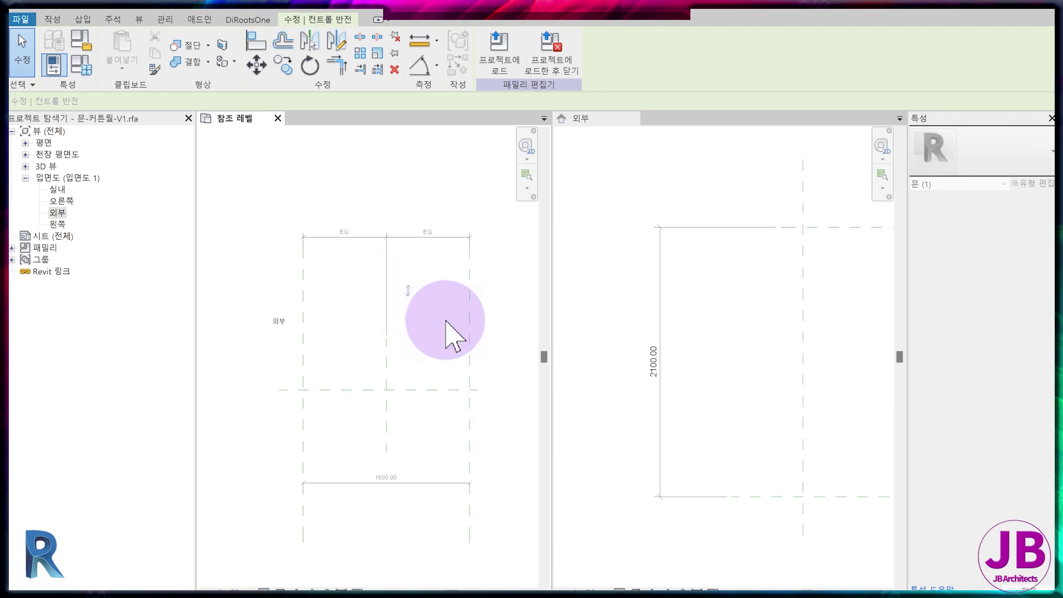
middle_click_drag(391, 397, 380, 361)
Open the 3D view 뷰 1 beside the reference-level plan
left_click(637, 486)
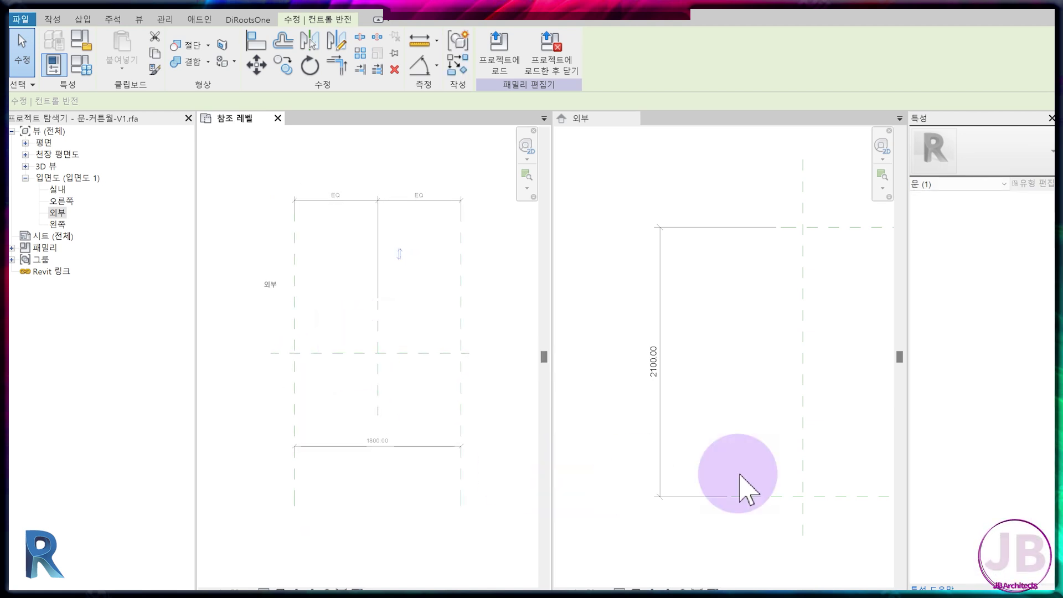
scroll(720, 463, "down", 2)
middle_click_drag(765, 421, 716, 388)
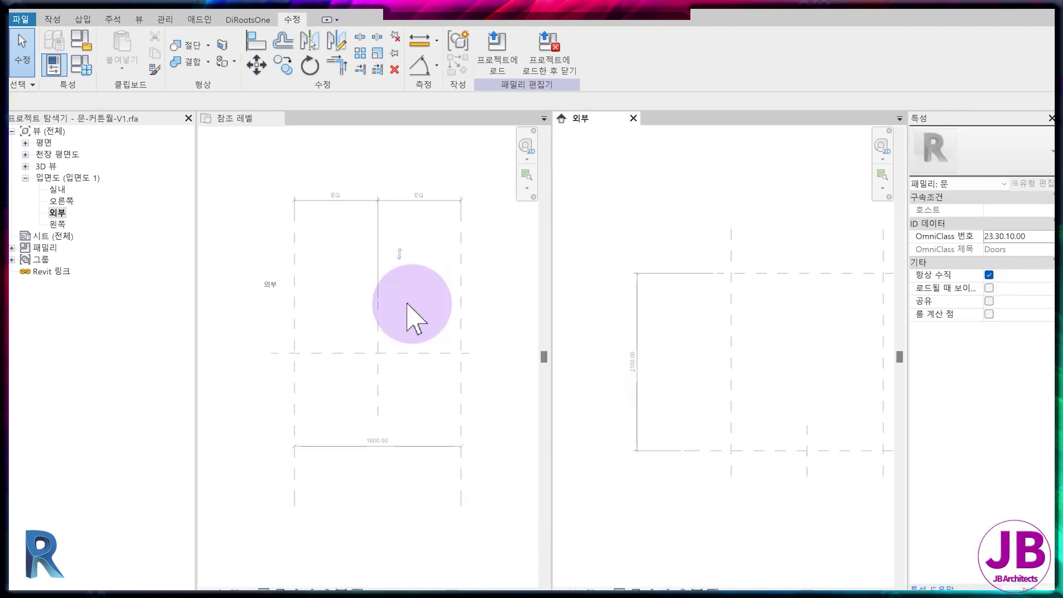
left_click(25, 166)
double_click(57, 178)
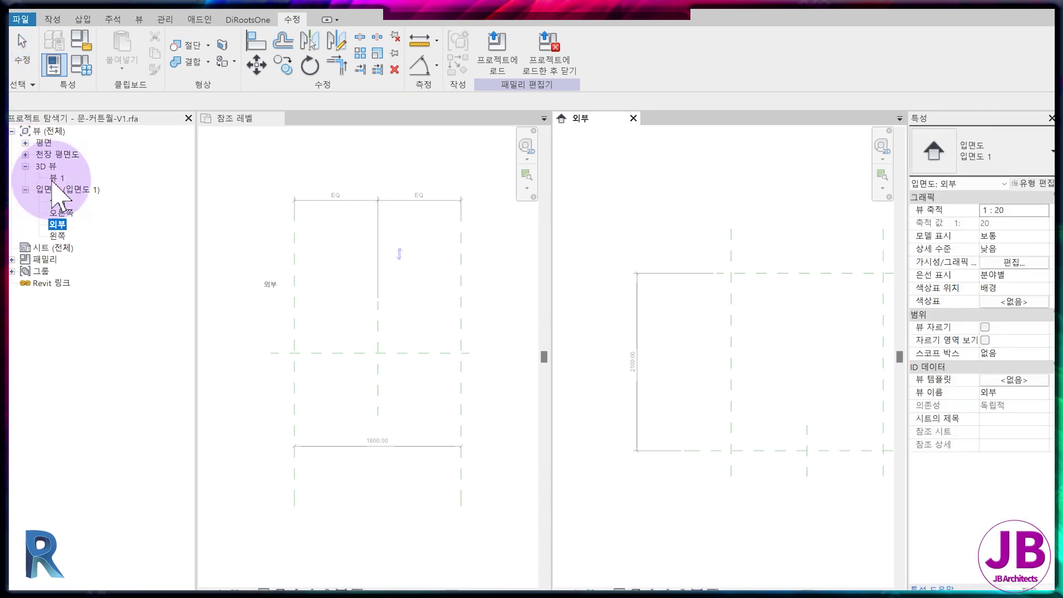
scroll(384, 290, "up", 2)
left_click(682, 297)
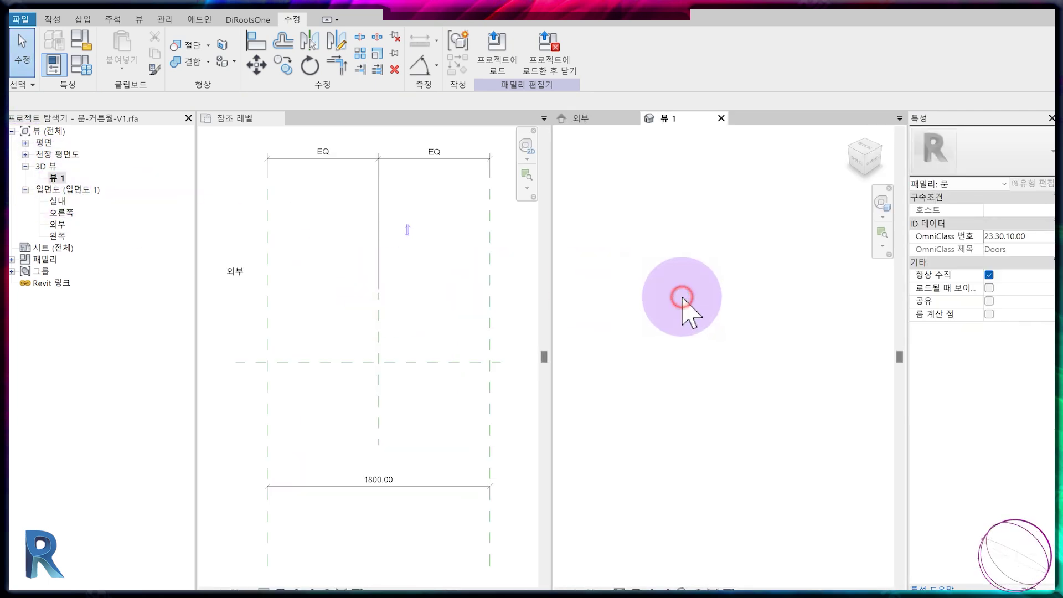
Offset new reference planes 50 mm inward from the left and right planes in the reference-level plan
left_click(579, 119)
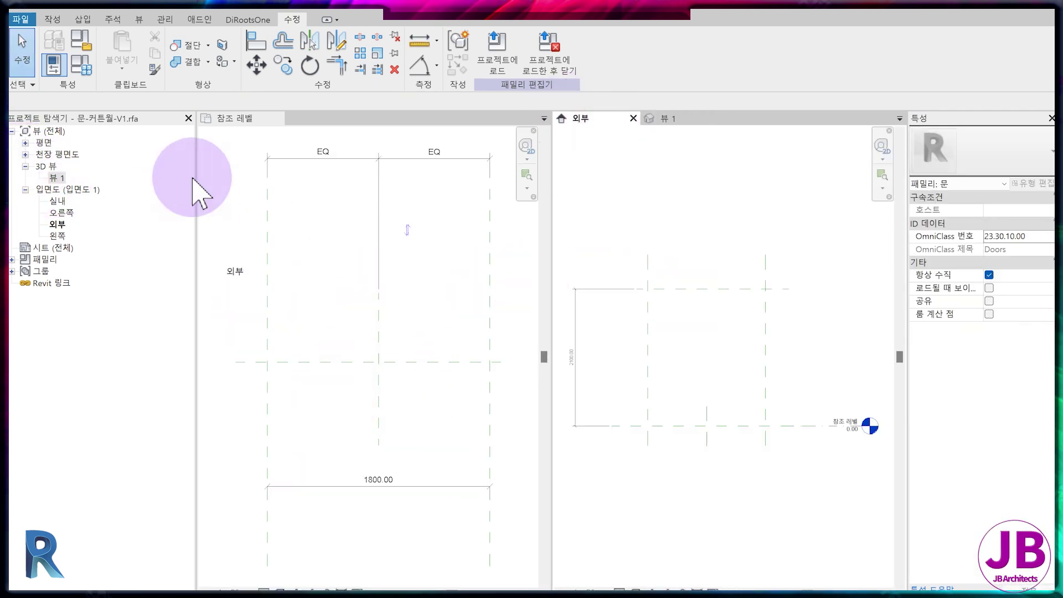
left_click(52, 19)
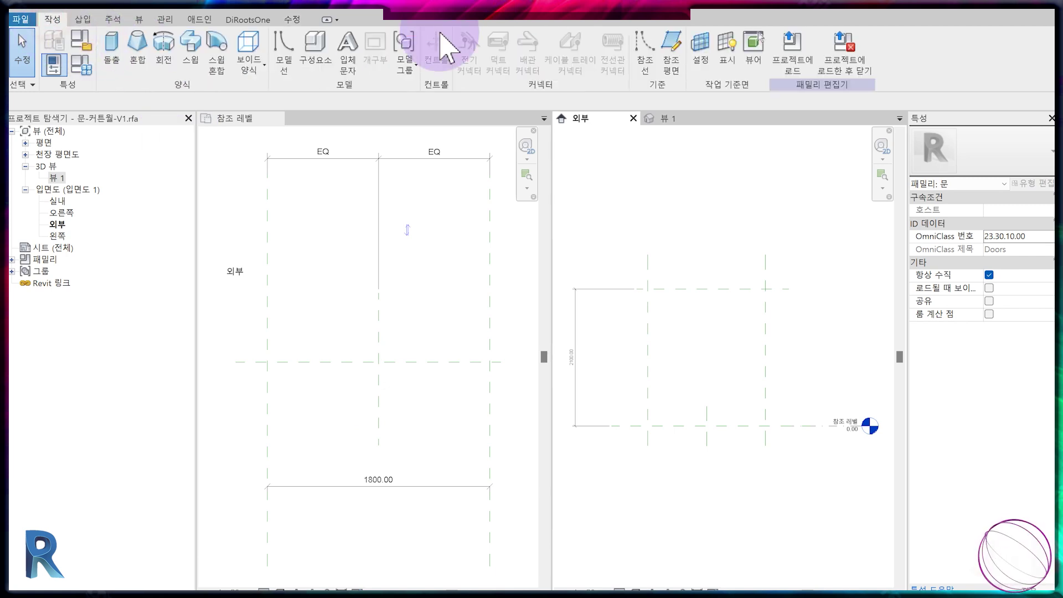
left_click(670, 62)
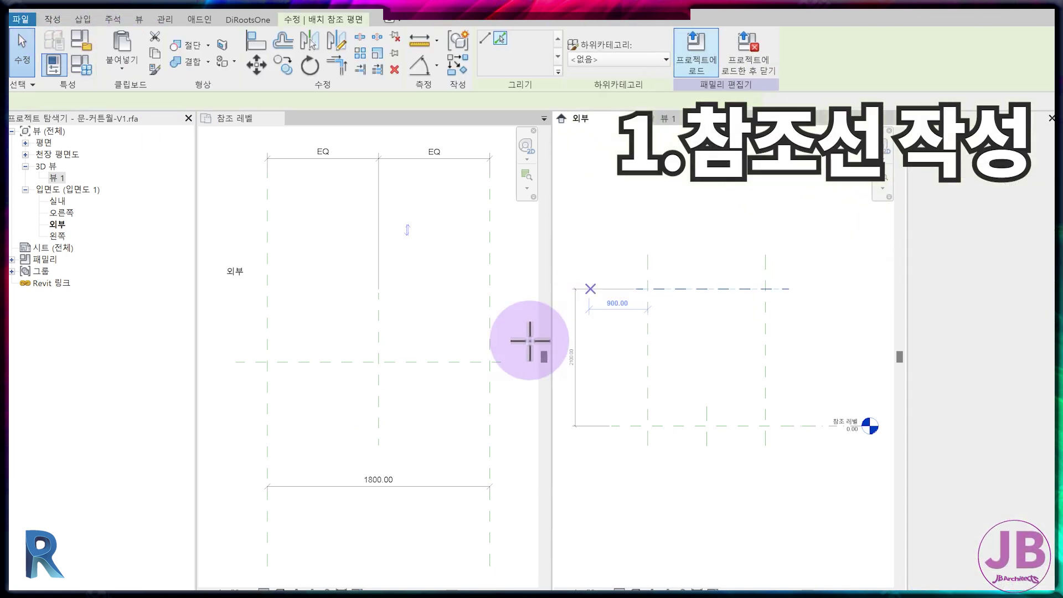
left_click(500, 38)
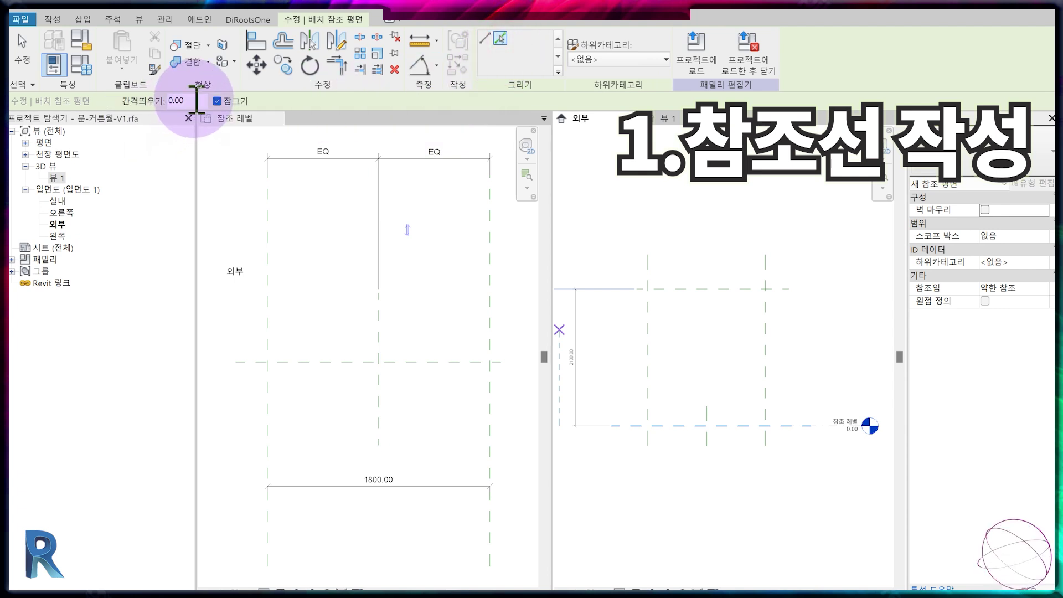
left_click(197, 99)
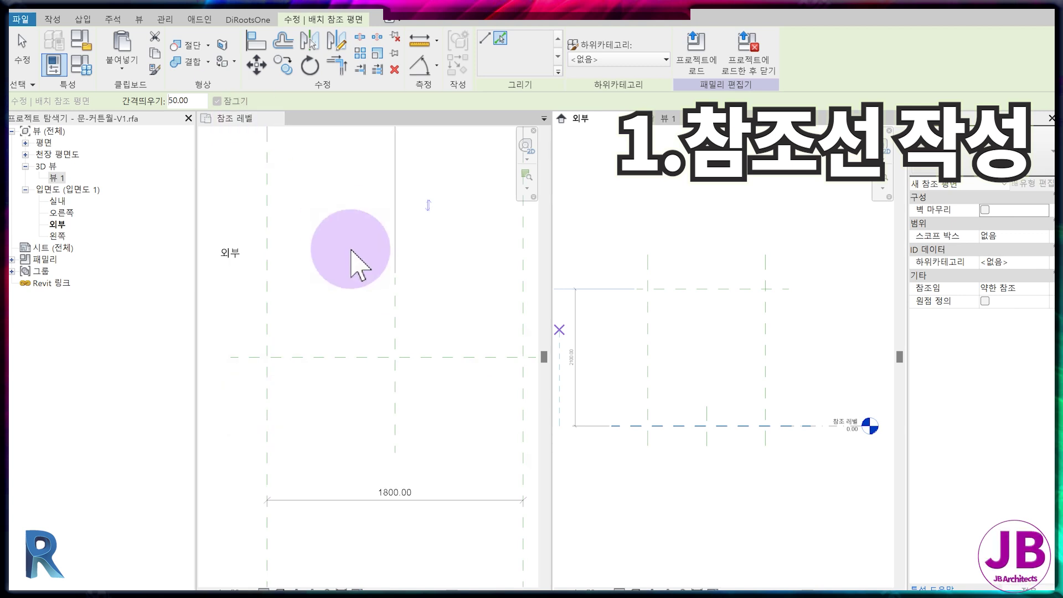
scroll(285, 309, "up", 1)
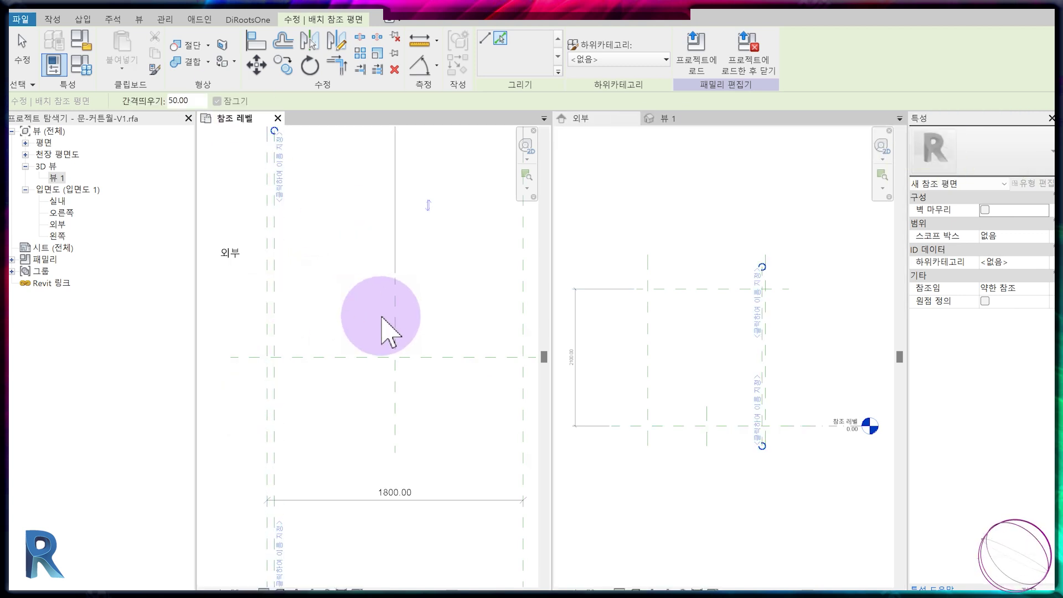
left_click(523, 309)
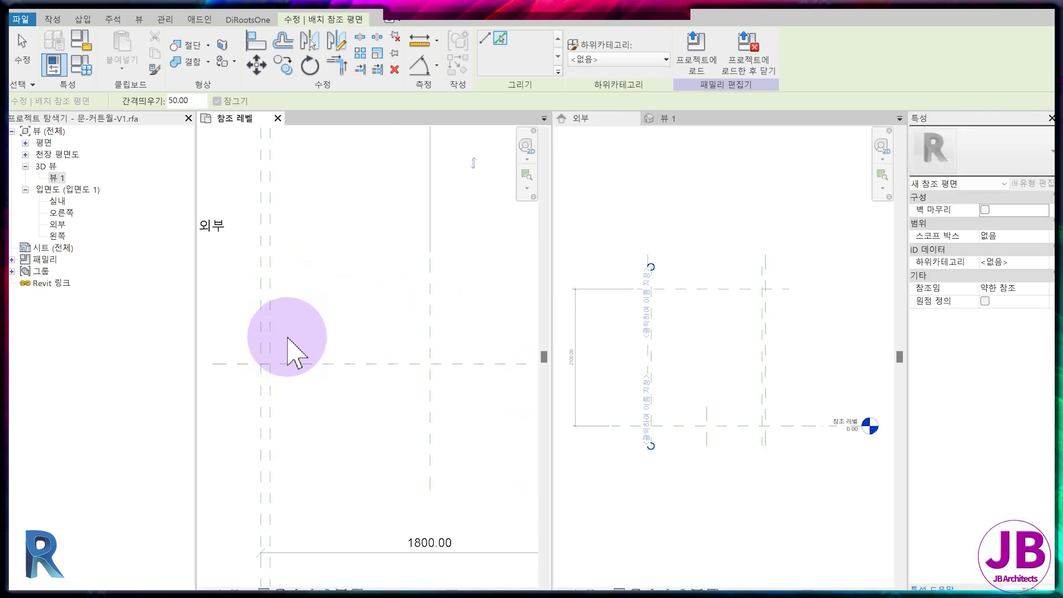
Add reference planes offset 20 mm to both sides of each 50 mm inset plane at the left and right
middle_click_drag(289, 336, 361, 363)
scroll(342, 340, "up", 1)
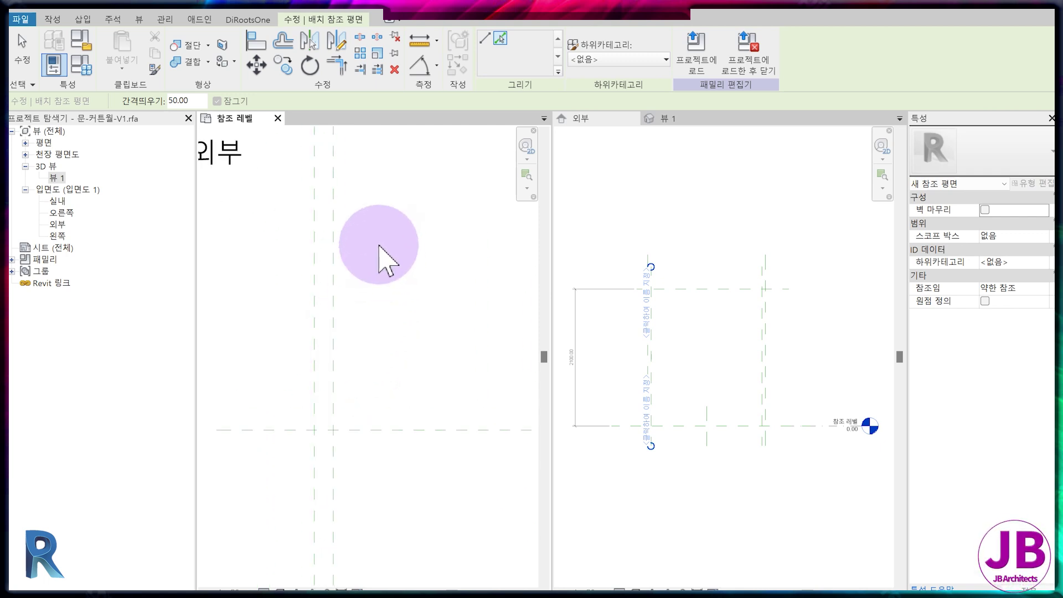
left_click(190, 101)
type("20")
key("Return")
scroll(270, 347, "up", 2)
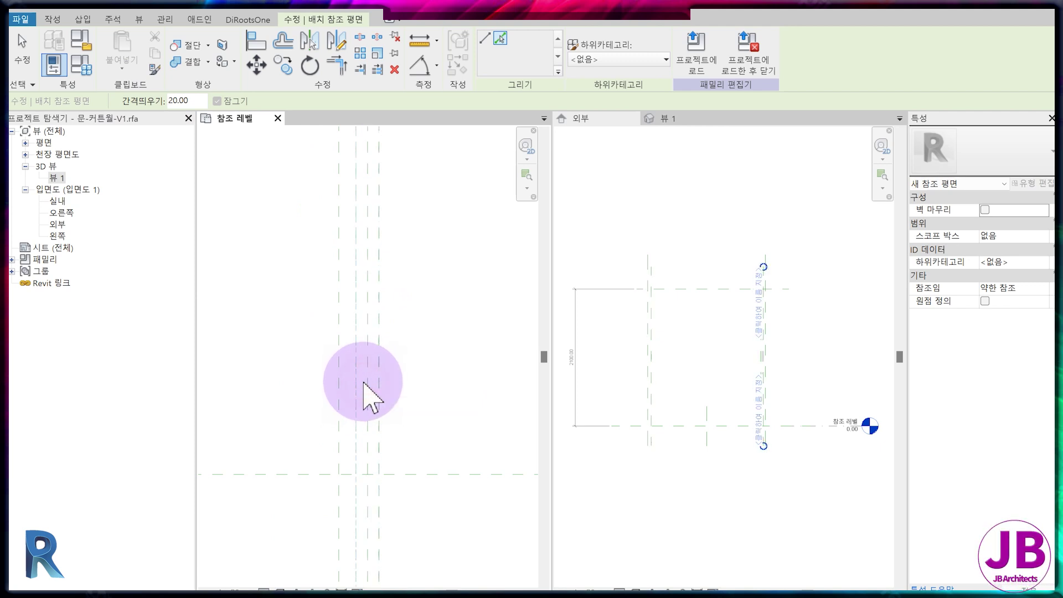
scroll(360, 394, "down", 2)
middle_click_drag(454, 430, 293, 383)
scroll(509, 373, "up", 3)
Add reference planes offset 6 mm to both sides of the 50 mm inset planes at both jambs
left_click_drag(193, 104, 165, 109)
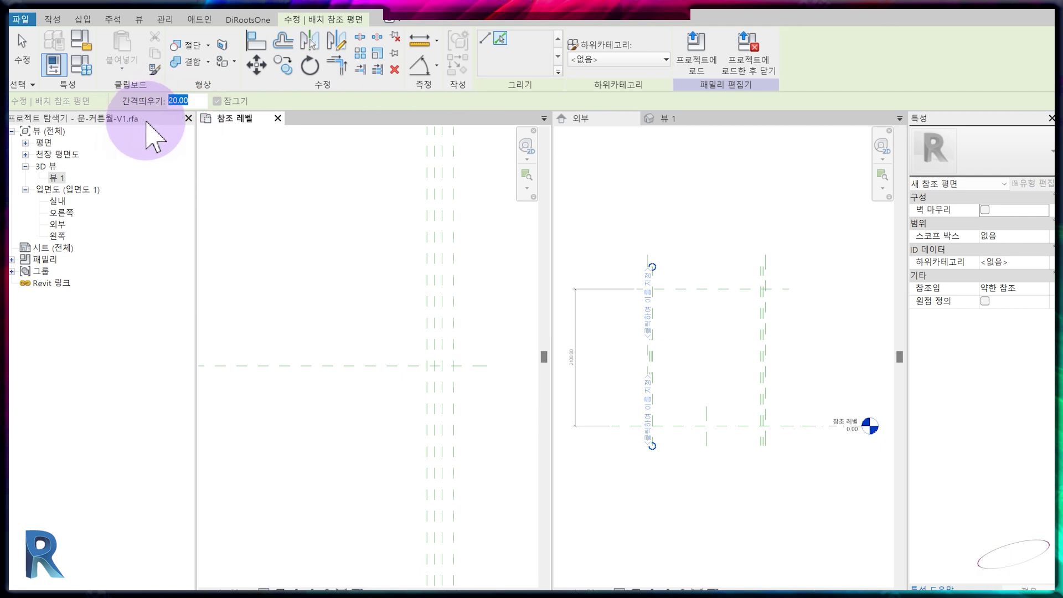
type("6")
left_click(362, 346)
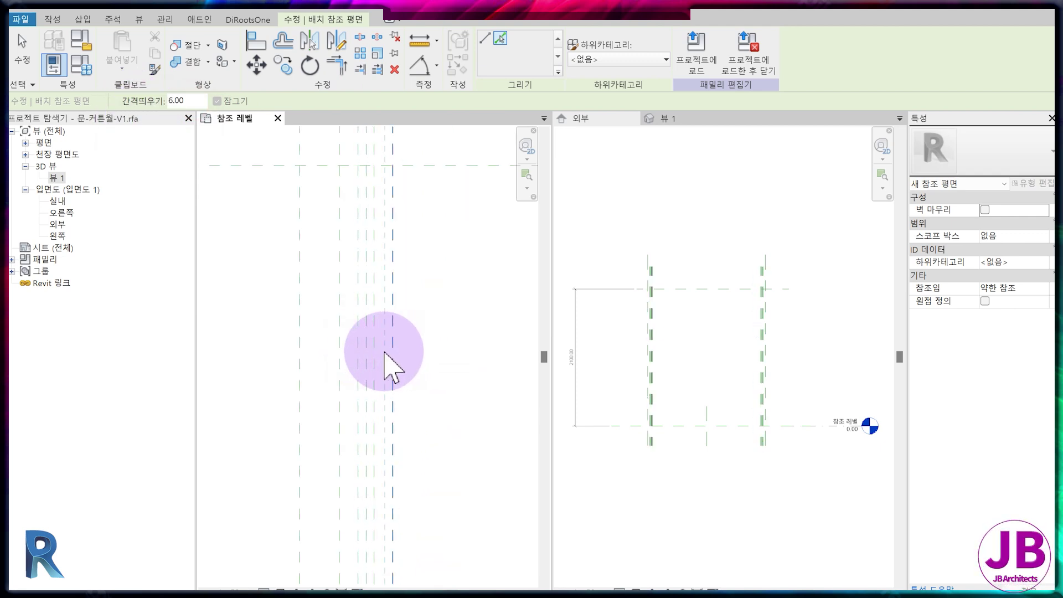
scroll(388, 366, "down", 2)
Offset horizontal reference planes 850 mm above and below the horizontal centre plane in the plan
left_click_drag(188, 101, 88, 119)
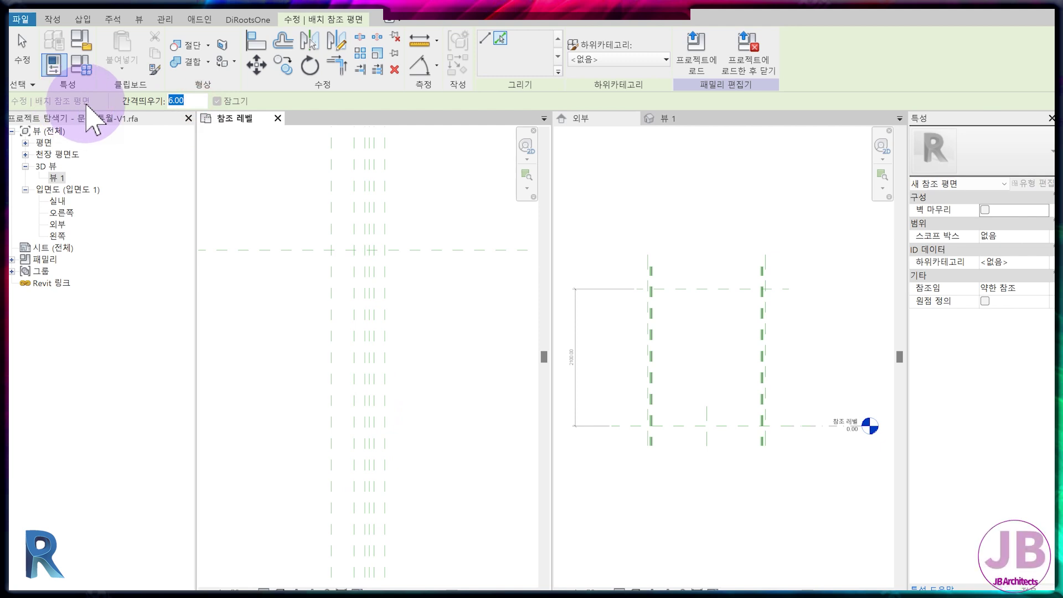
type("850")
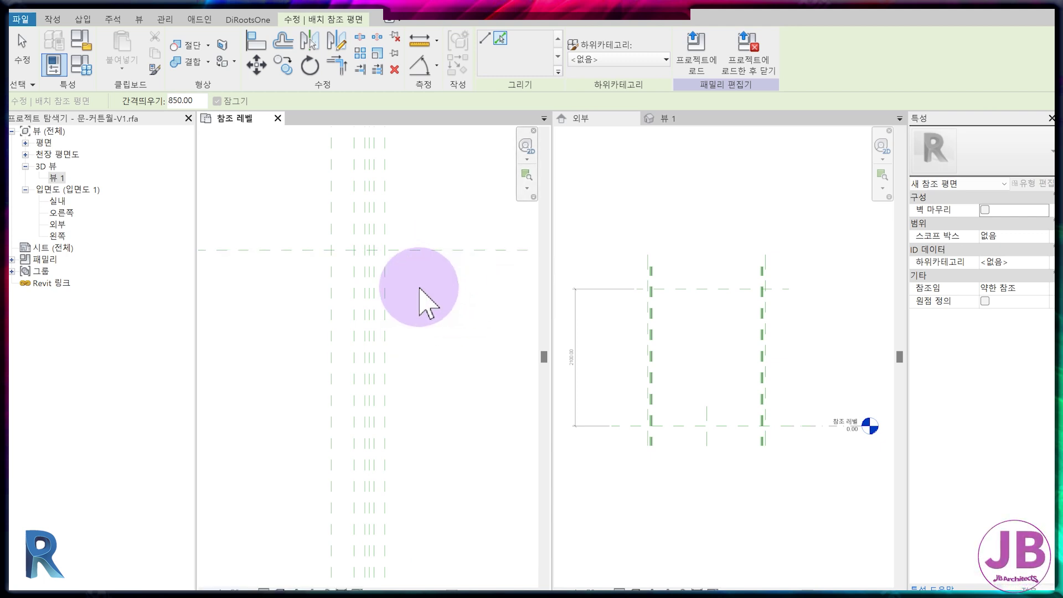
scroll(399, 382, "down", 3)
scroll(404, 383, "down", 2)
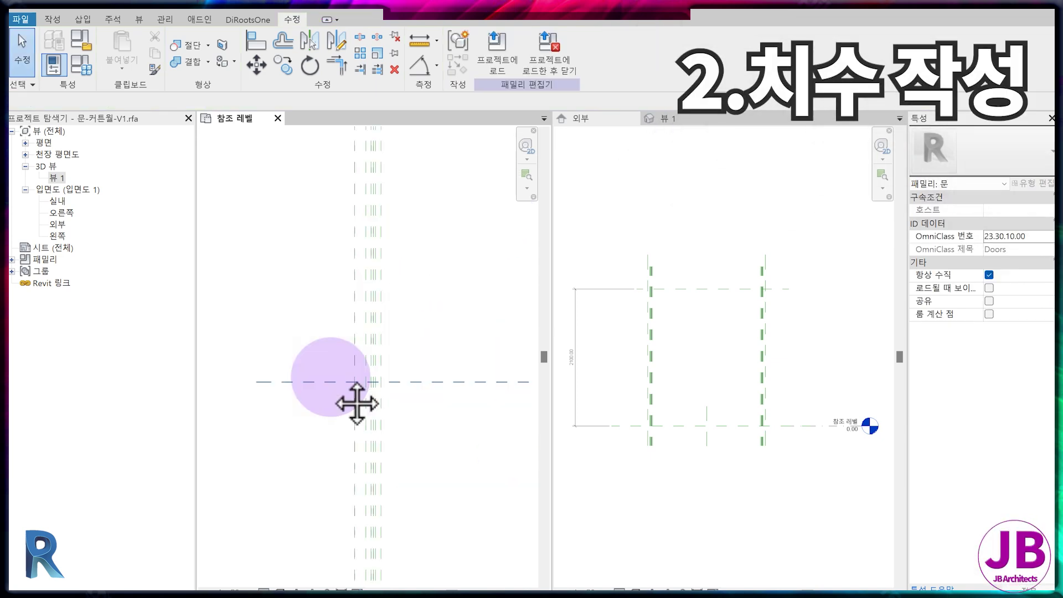
Dimension the distance from the left outer plane to the middle plane of the inset group beside it
middle_click_drag(331, 377, 303, 276)
scroll(336, 323, "down", 2)
middle_click_drag(333, 402, 327, 285)
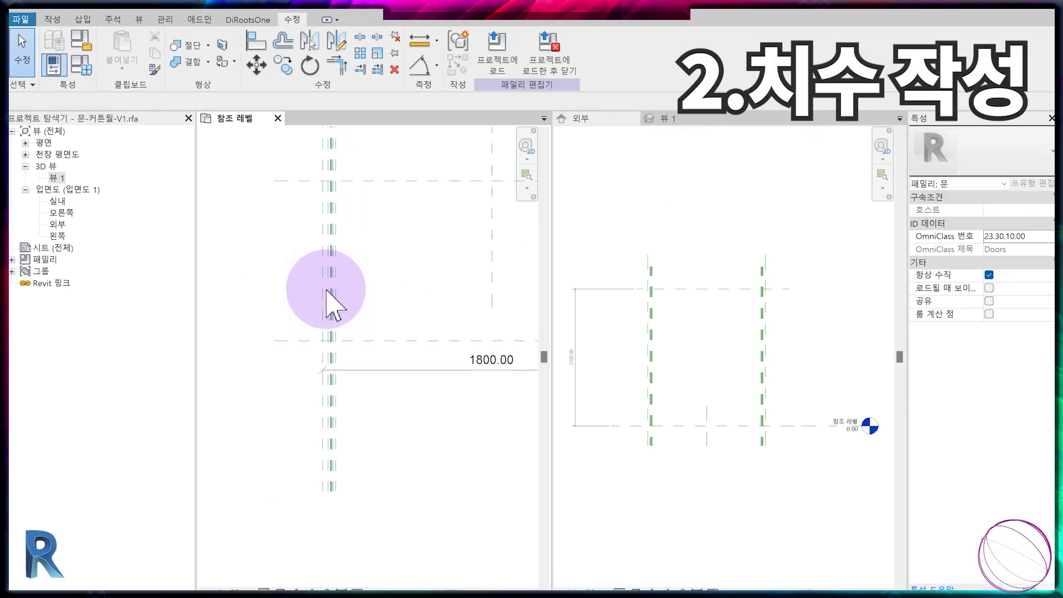
scroll(320, 330, "up", 7)
key("d")
key("i")
left_click(360, 410)
left_click(450, 409)
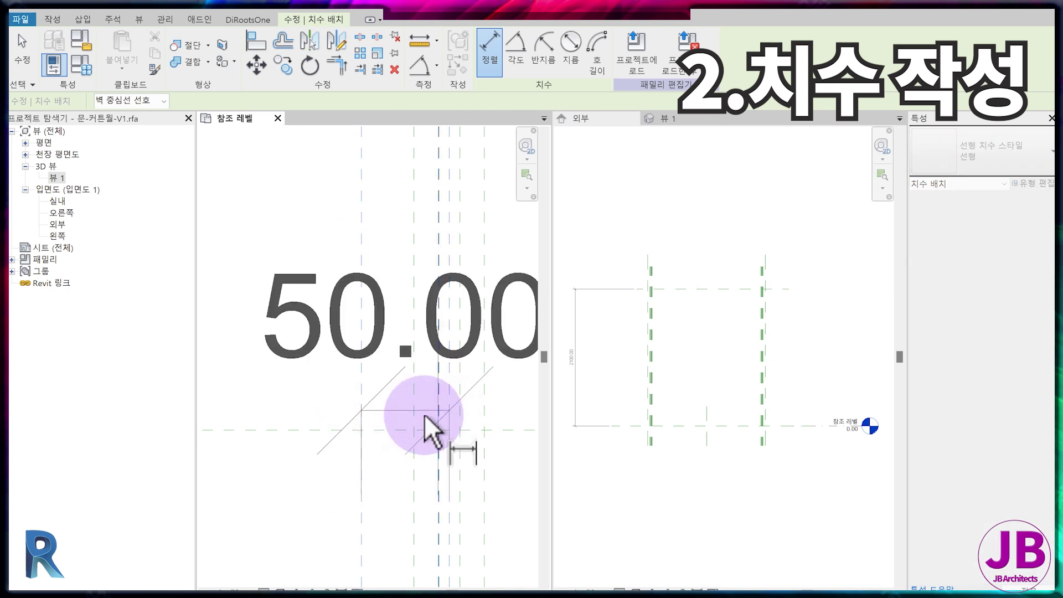
scroll(424, 414, "down", 4)
left_click(391, 435)
Dimension the distance from the right outer plane to the middle plane of its inset group
scroll(364, 447, "down", 3)
middle_click_drag(366, 448, 209, 414)
scroll(487, 417, "up", 4)
middle_click_drag(479, 417, 357, 406)
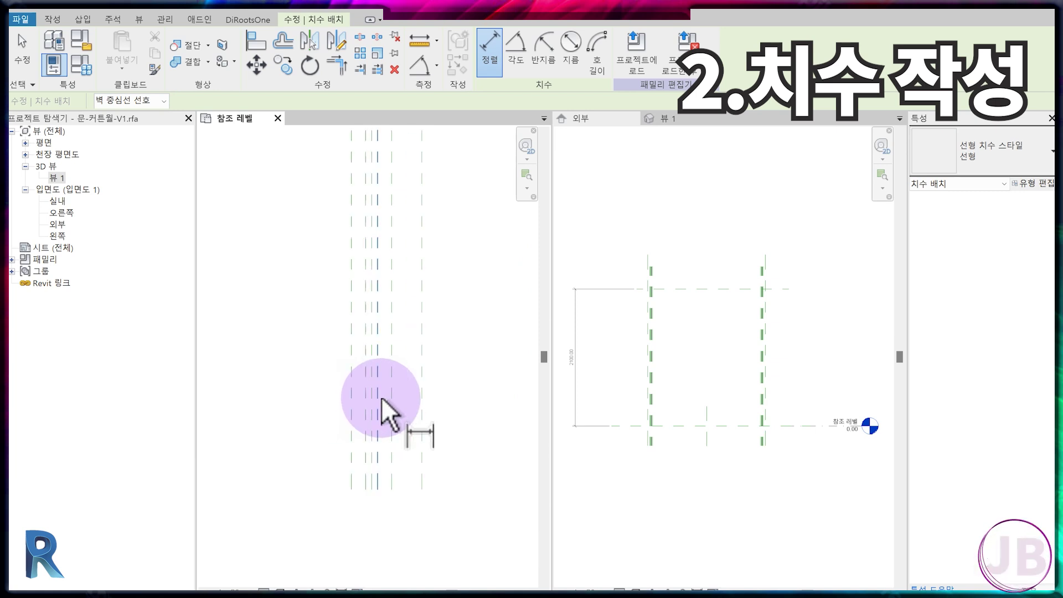
scroll(381, 396, "up", 2)
scroll(425, 391, "up", 2)
left_click(425, 392)
left_click(337, 388)
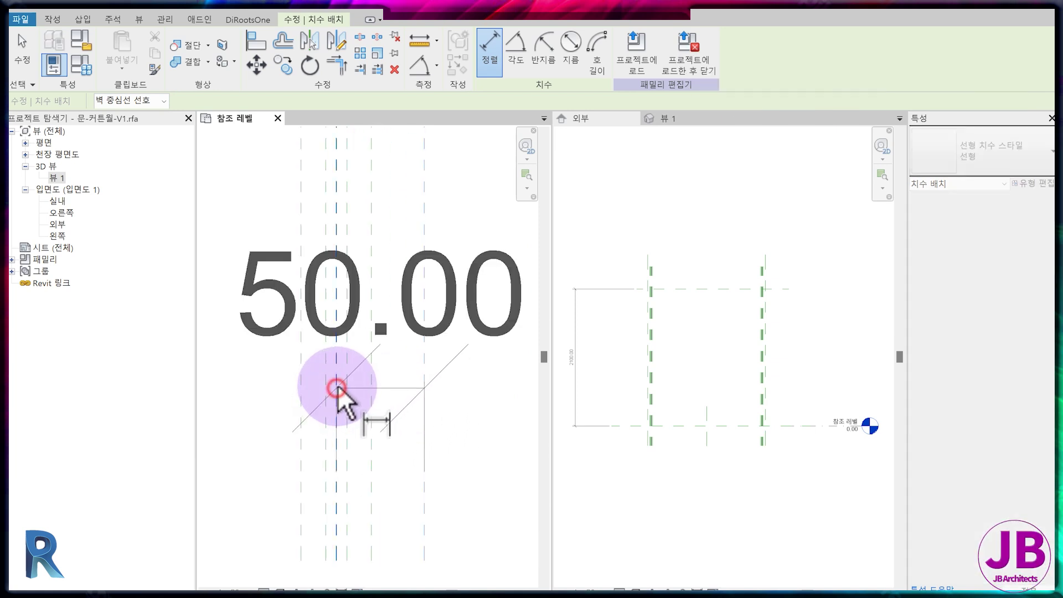
scroll(354, 371, "down", 3)
left_click(360, 506)
Place a dimension string across the 20 mm and 6 mm offset planes at the right jamb, skipping their middle plane
scroll(343, 377, "up", 3)
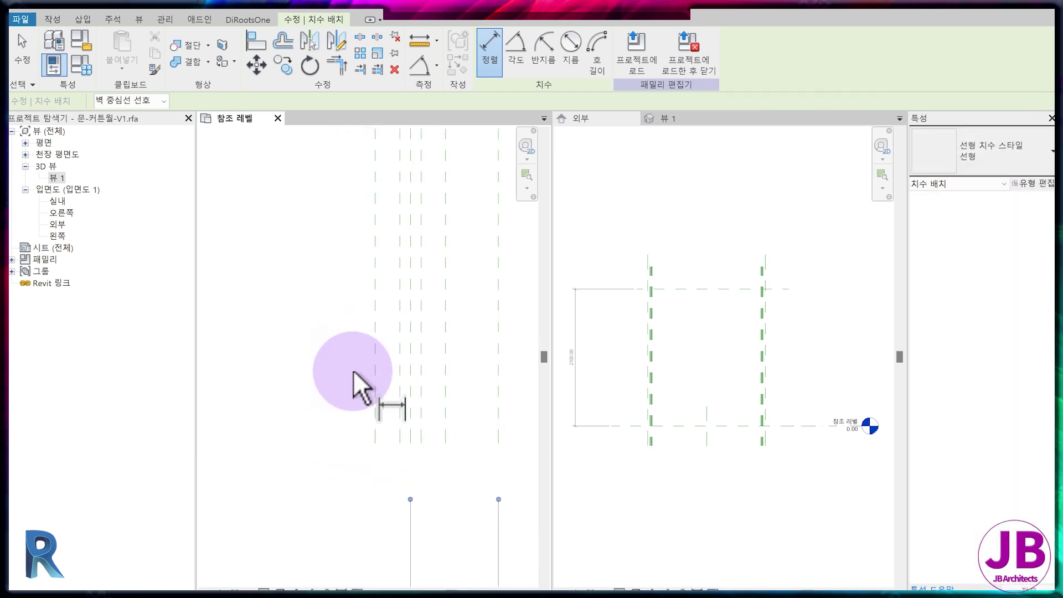
scroll(353, 371, "up", 1)
key("Escape")
left_click(380, 317)
key("d")
key("i")
left_click(380, 317)
left_click(413, 316)
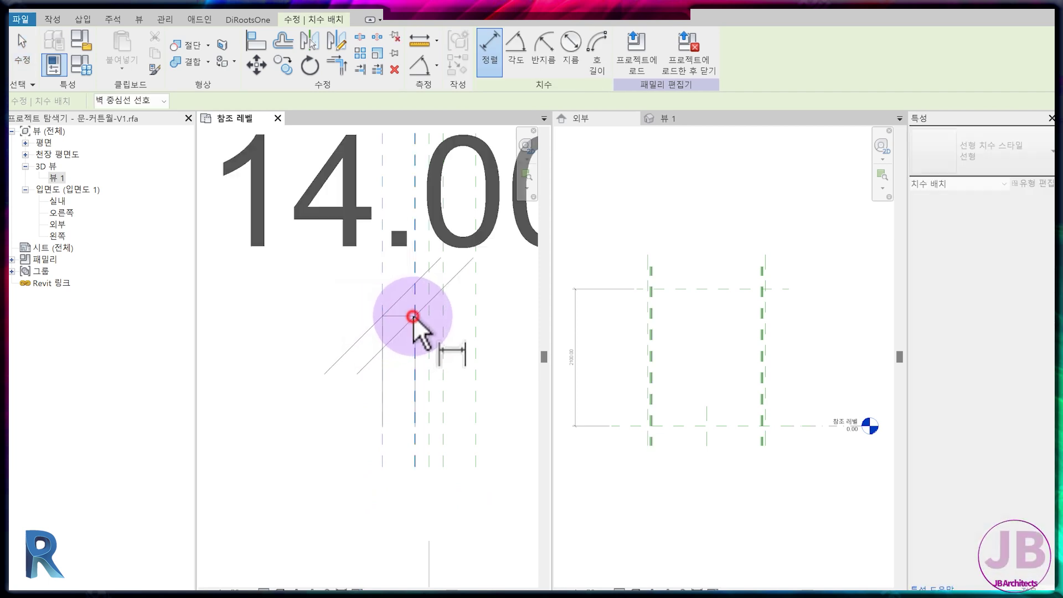
left_click(444, 314)
left_click(476, 316)
scroll(460, 385, "down", 2)
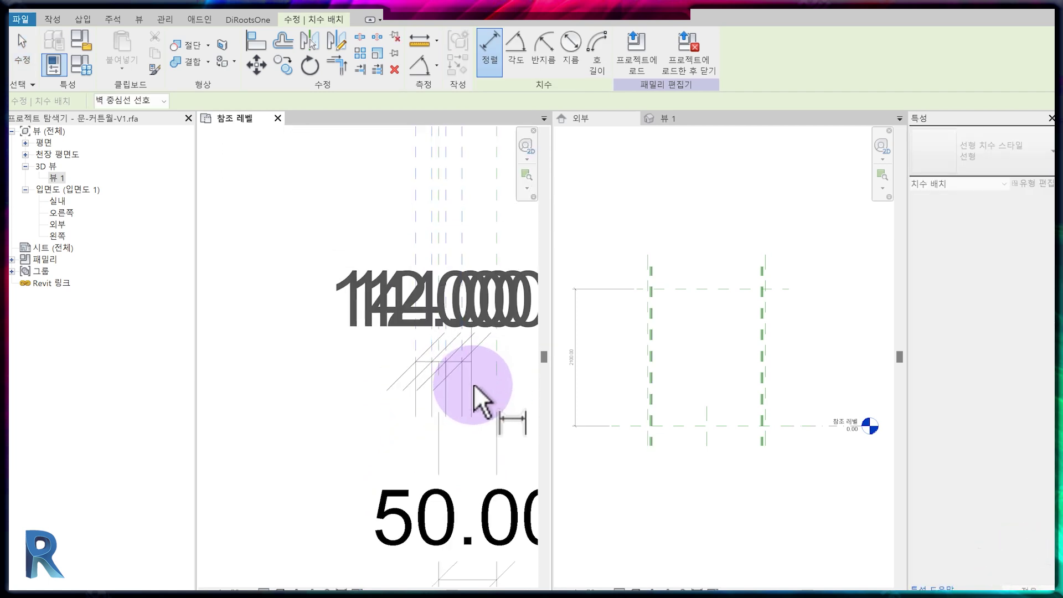
left_click(486, 415)
Set the plan view scale to 1:5
left_click(232, 586)
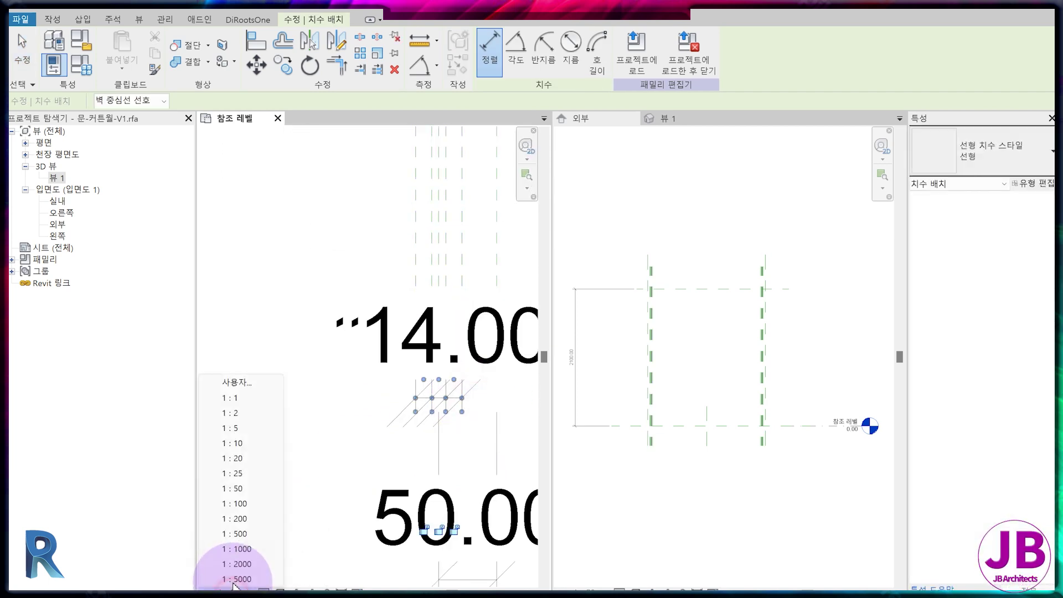
left_click(245, 428)
key("Escape")
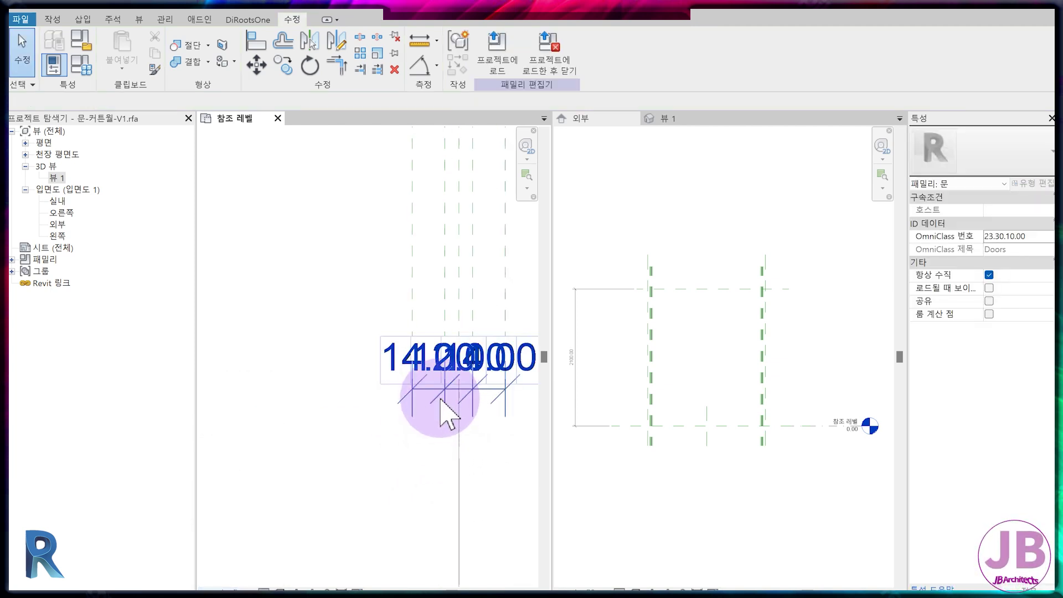
Reposition the three overlapping texts of the right jamb's dimension string, placing the middle one below the line and the others outward
scroll(440, 399, "up", 2)
left_click(474, 383)
left_click_drag(474, 365, 477, 445)
left_click_drag(418, 364, 328, 364)
left_click(326, 398)
scroll(326, 399, "down", 2)
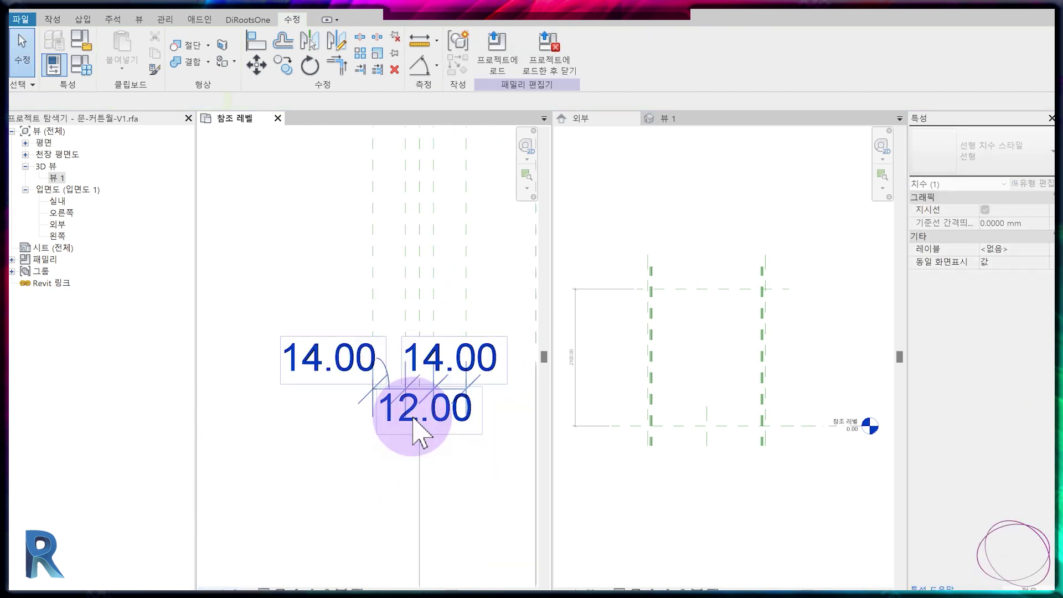
middle_click_drag(412, 419, 325, 406)
left_click(362, 377)
left_click_drag(367, 367, 413, 368)
left_click(441, 394)
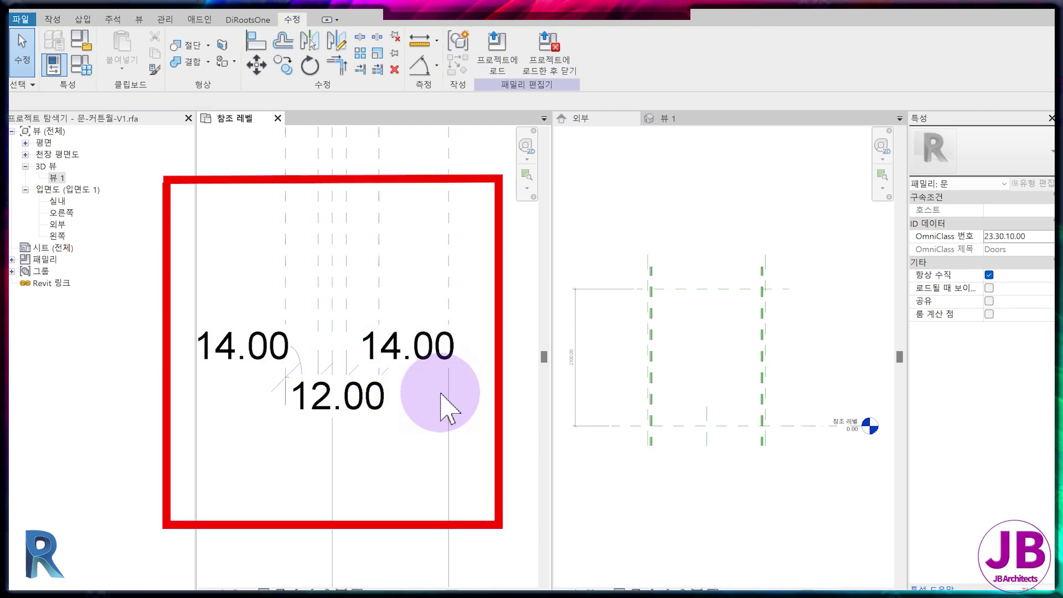
Extend the lower end of the left/right centre reference plane down past the 1800 mm width dimension
scroll(448, 410, "down", 5)
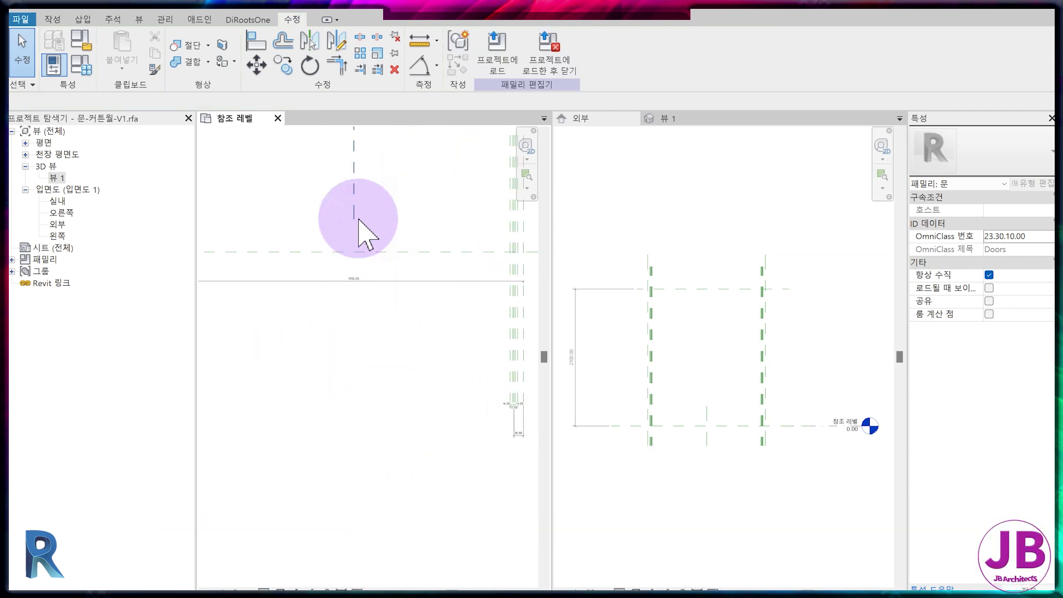
left_click(355, 219)
left_click_drag(353, 222, 349, 403)
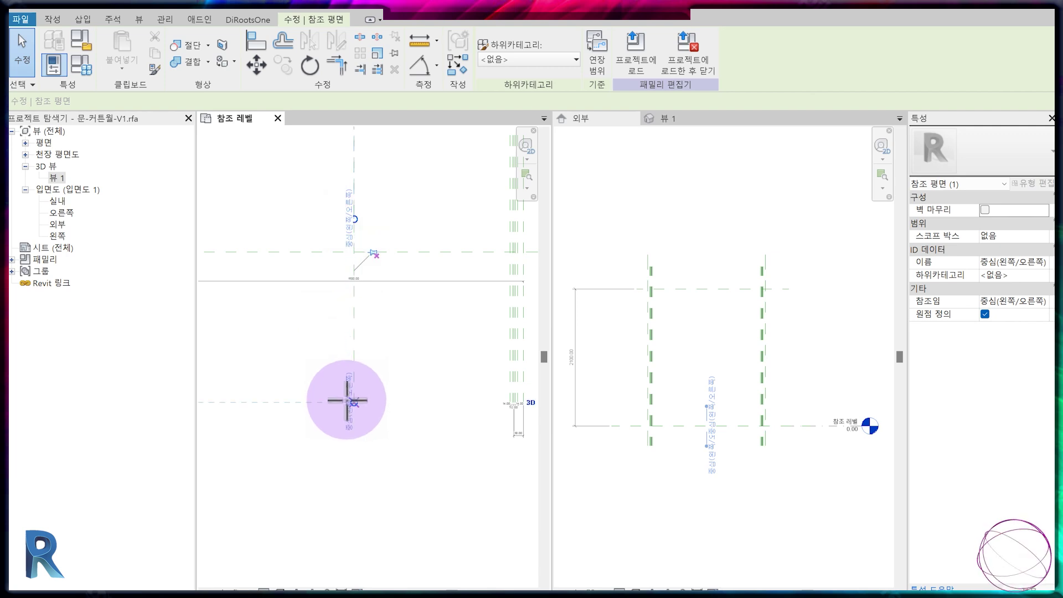
left_click(412, 401)
middle_click_drag(400, 419, 477, 388)
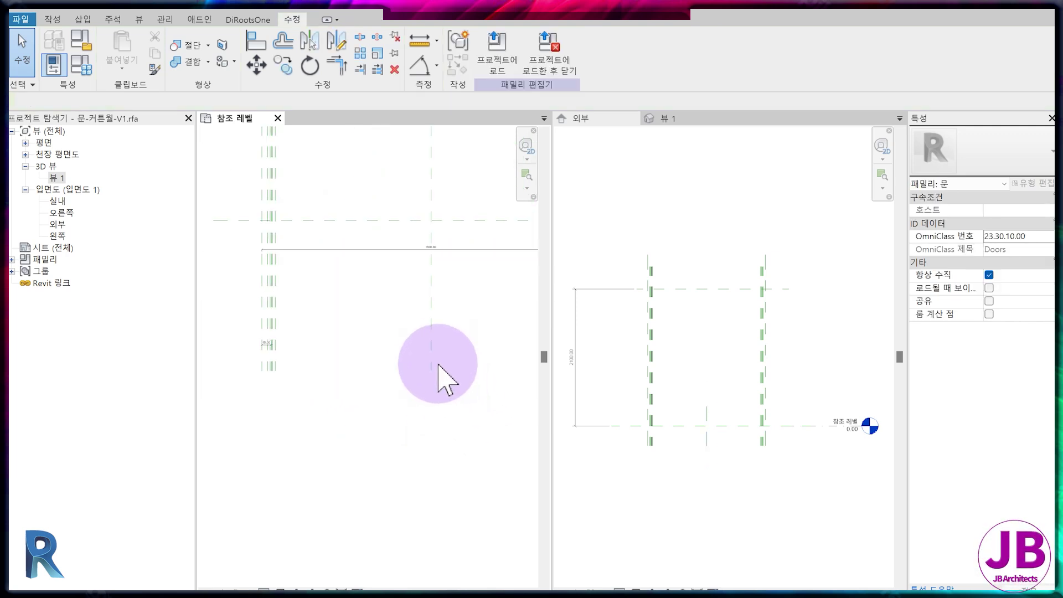
Dimension the left and right outer planes to the vertical centre plane, below the jamb dimensions
left_click(437, 284)
key("d")
key("i")
left_click(262, 367)
left_click(431, 355)
left_click(414, 419)
middle_click_drag(414, 420, 315, 406)
left_click(333, 321)
Dimension the distance from the middle plane of the right inset group to the vertical centre plane
scroll(494, 339, "up", 2)
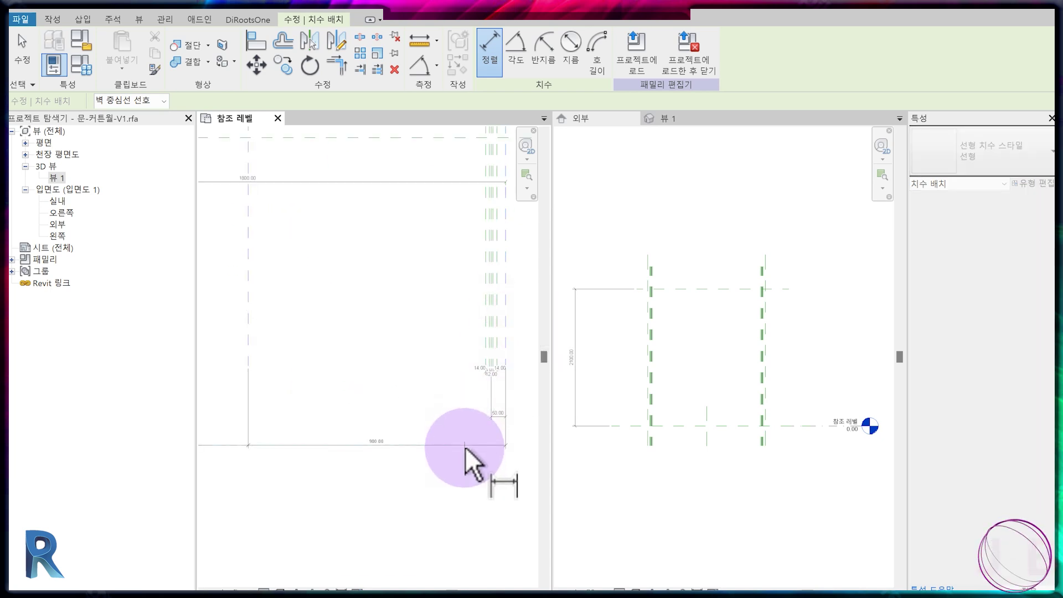
scroll(465, 447, "up", 3)
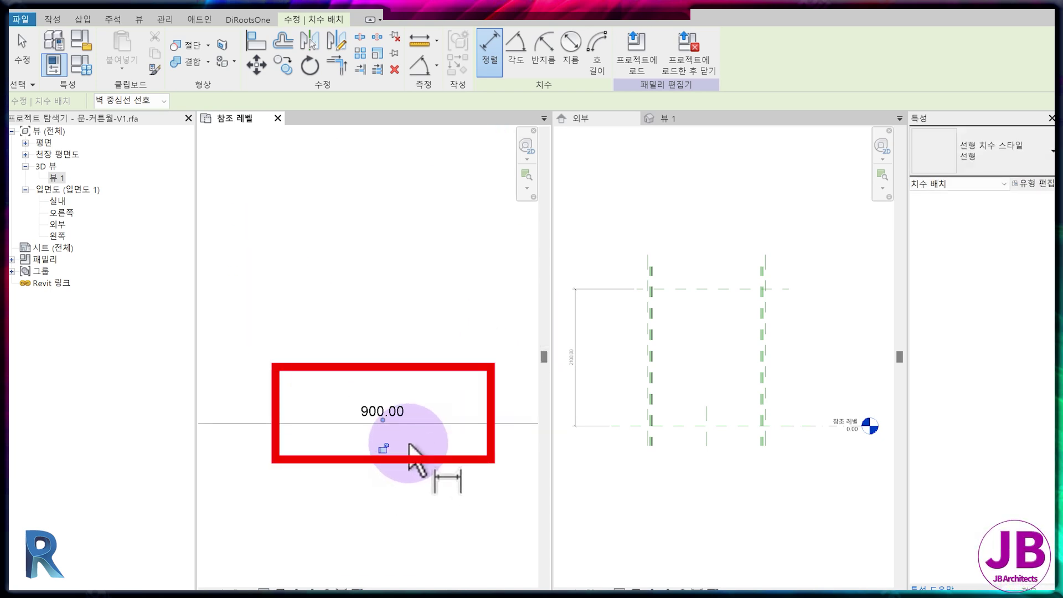
scroll(409, 444, "down", 3)
middle_click_drag(485, 419, 438, 380)
scroll(482, 306, "up", 3)
left_click(482, 307)
scroll(507, 377, "down", 3)
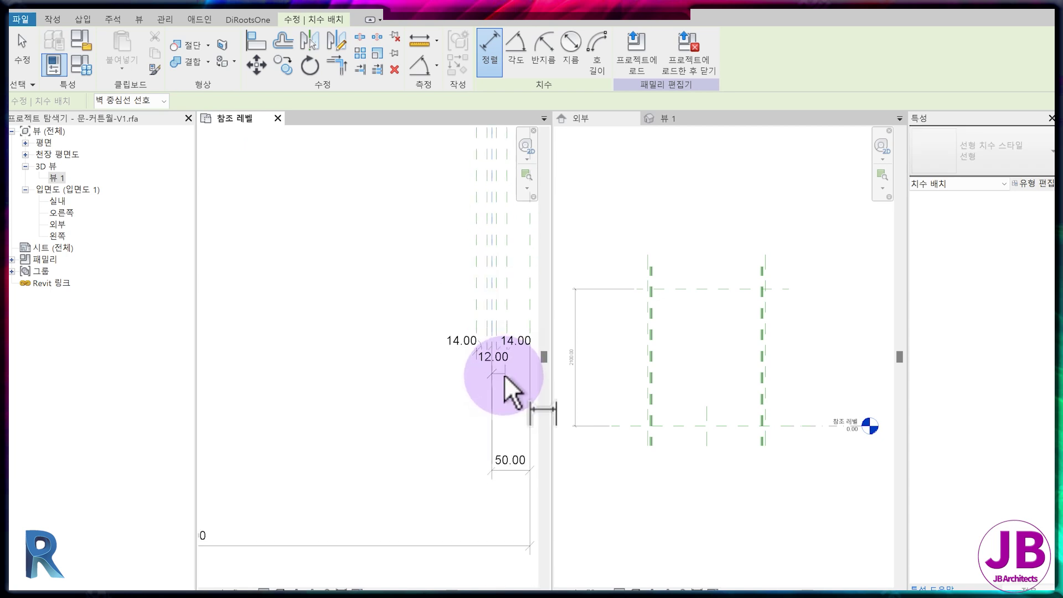
middle_click_drag(290, 407, 413, 397)
left_click(367, 333)
left_click(399, 408)
Dimension the distance from the vertical centre plane to the middle plane of the left inset group
left_click(366, 357)
middle_click_drag(262, 448, 446, 399)
scroll(387, 346, "up", 4)
left_click(373, 325)
left_click(387, 402)
scroll(390, 404, "down", 3)
mouse_move(483, 431)
middle_mouse_down()
mouse_move(422, 427)
mouse_move(376, 379)
middle_mouse_up()
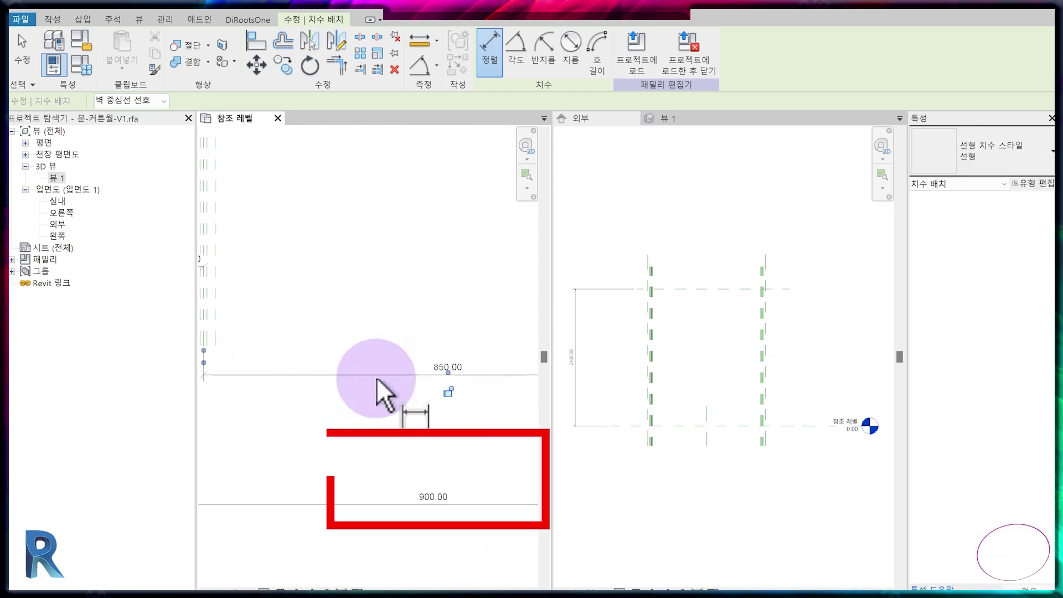
Dimension the distance from the upper horizontal offset plane to the horizontal centre plane, left of the door opening
scroll(370, 394, "down", 3)
middle_click_drag(412, 428, 387, 427)
scroll(382, 421, "down", 3)
middle_click_drag(304, 191, 312, 378)
left_click(295, 182)
left_click(288, 319)
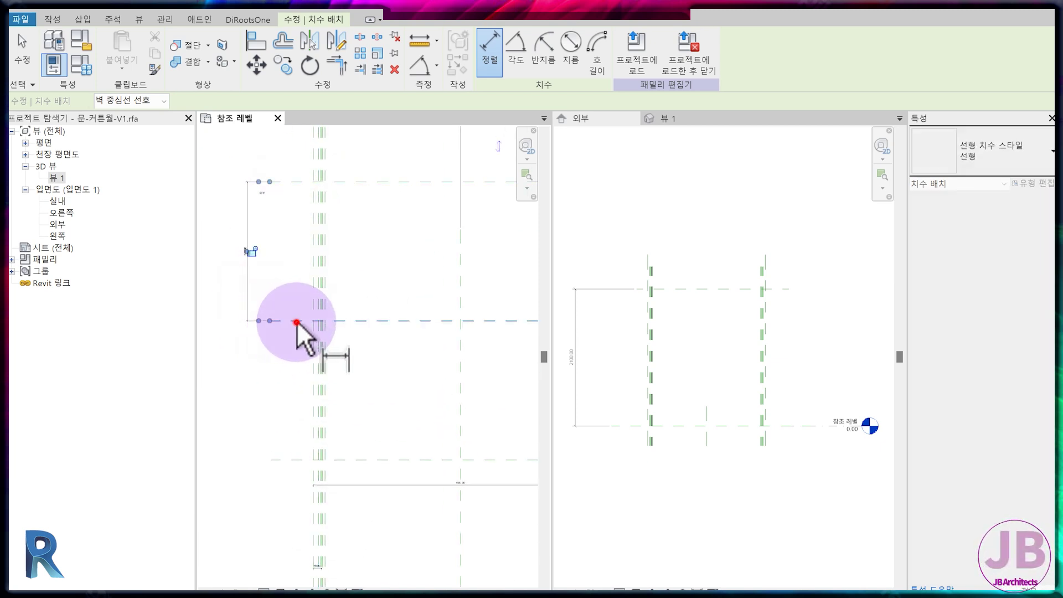
key("Escape")
key("Escape")
scroll(201, 235, "up", 6)
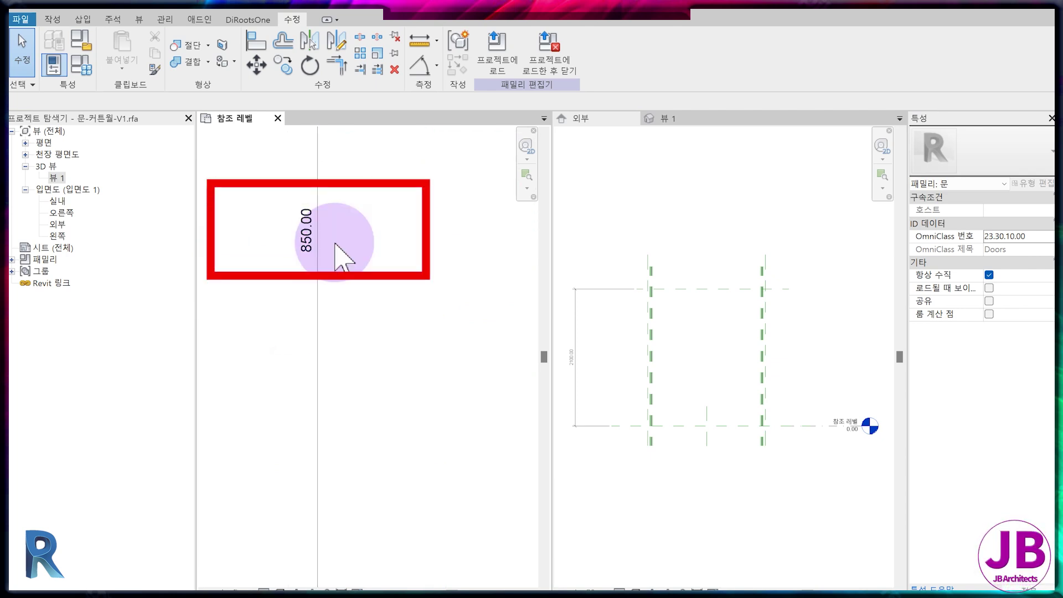
scroll(439, 408, "down", 5)
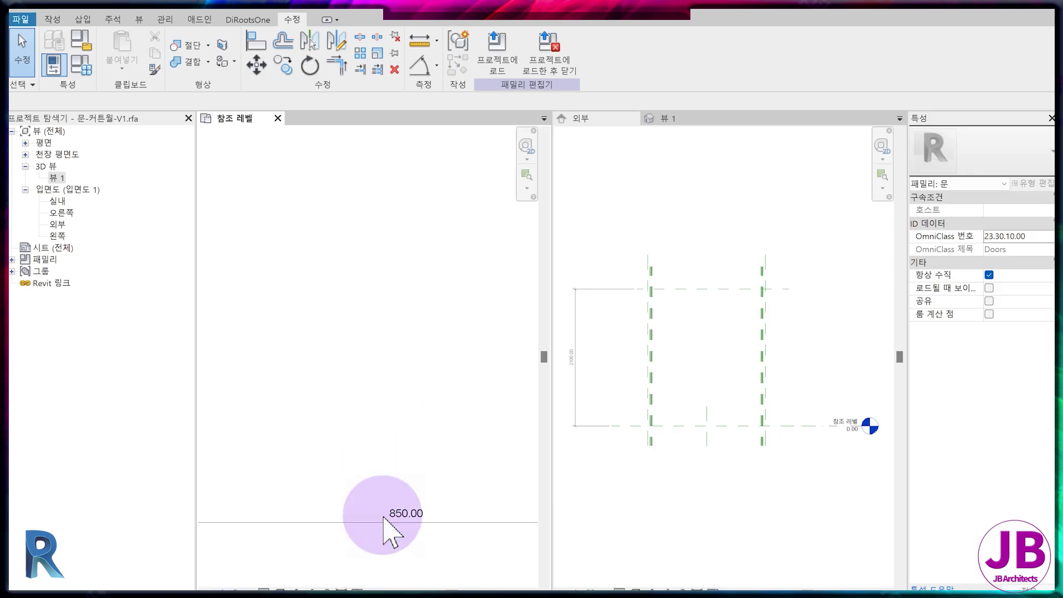
Add reference planes offset 50 mm above and below the horizontal centre plane in plan
scroll(338, 403, "down", 4)
scroll(382, 237, "up", 2)
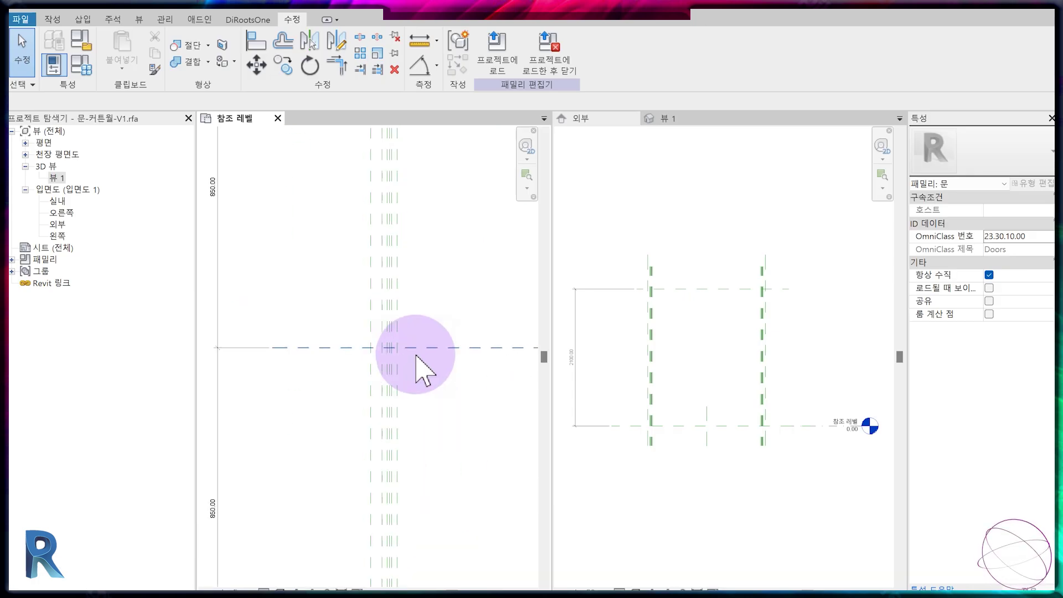
left_click(52, 20)
left_click(672, 56)
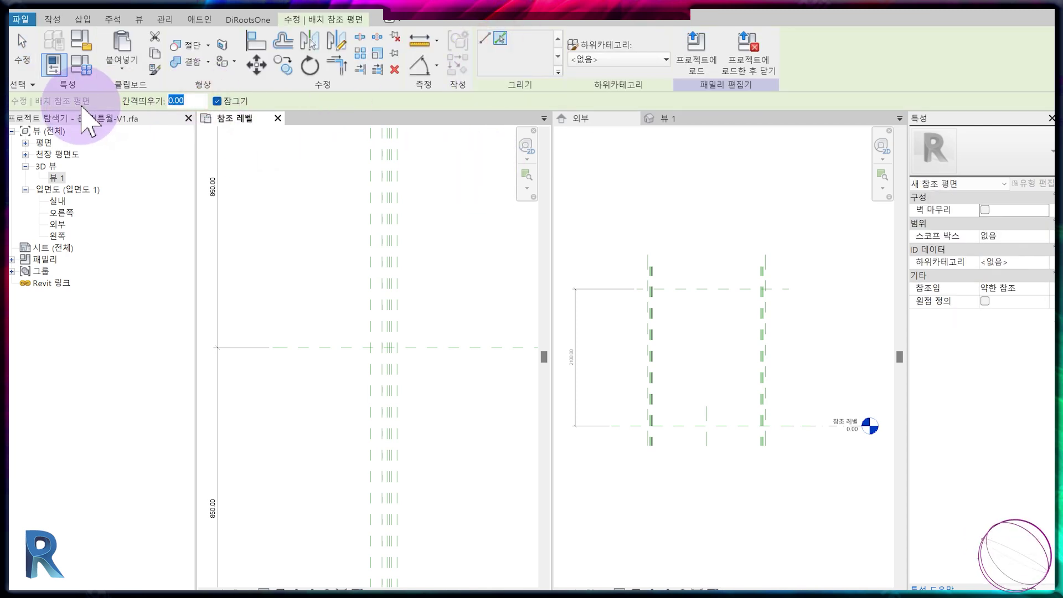
type("50")
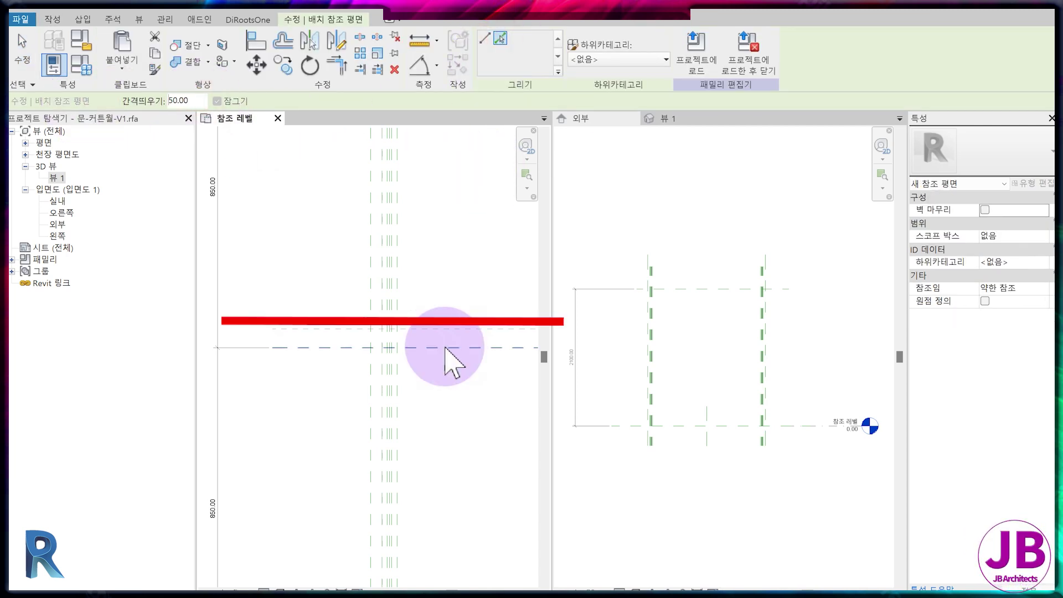
left_click(451, 365)
scroll(434, 438, "down", 5)
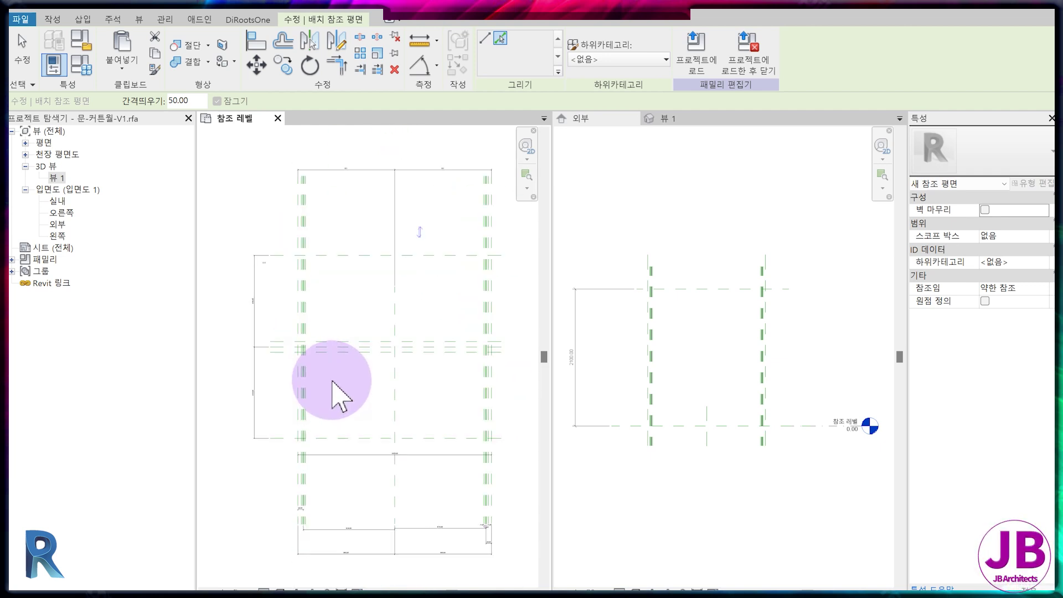
Draw a 40 mm wide symbolic-line rectangle in subcategory 문 [절단] on the left inset planes, from the upper plane to the lower 50 mm offset plane, edges locked
left_click(113, 20)
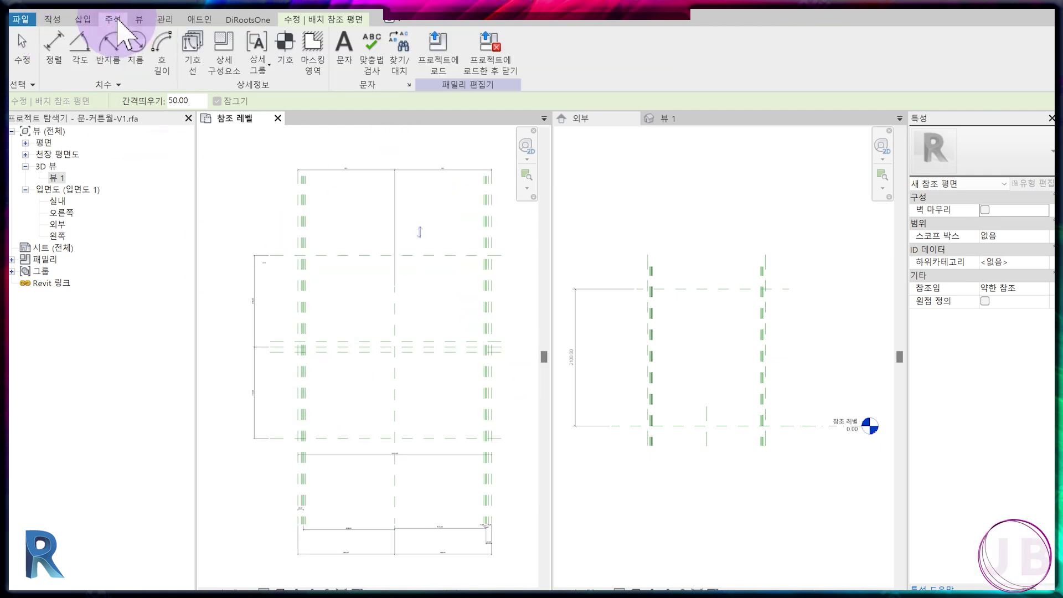
left_click(195, 66)
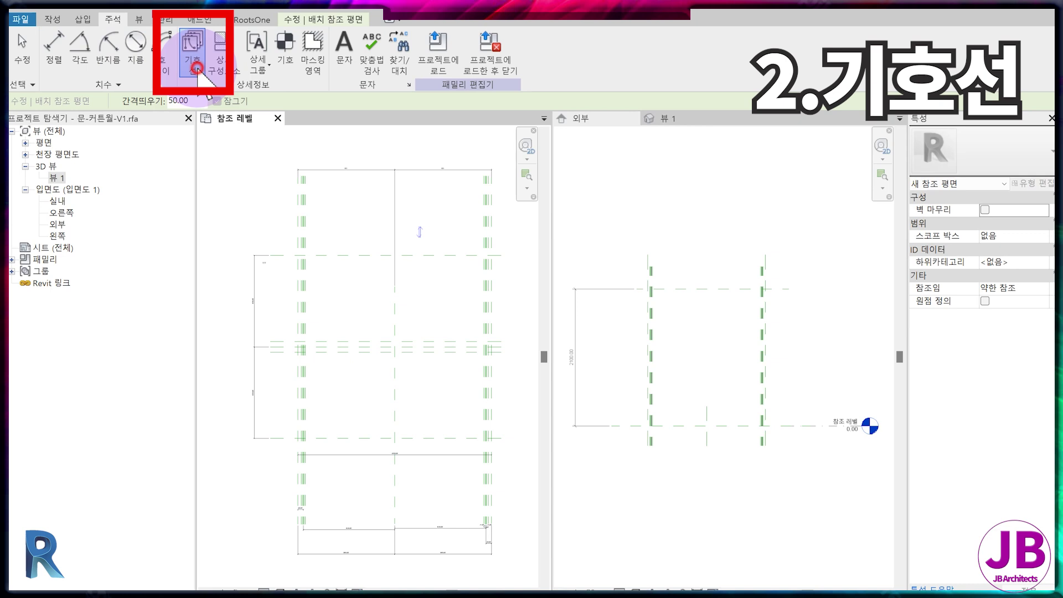
left_click(197, 72)
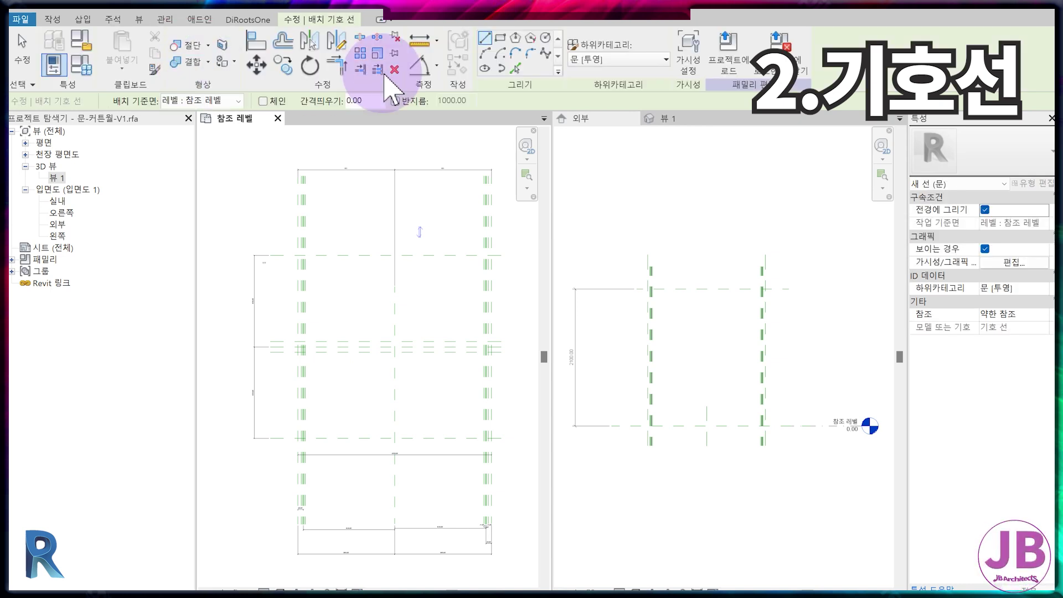
left_click(609, 60)
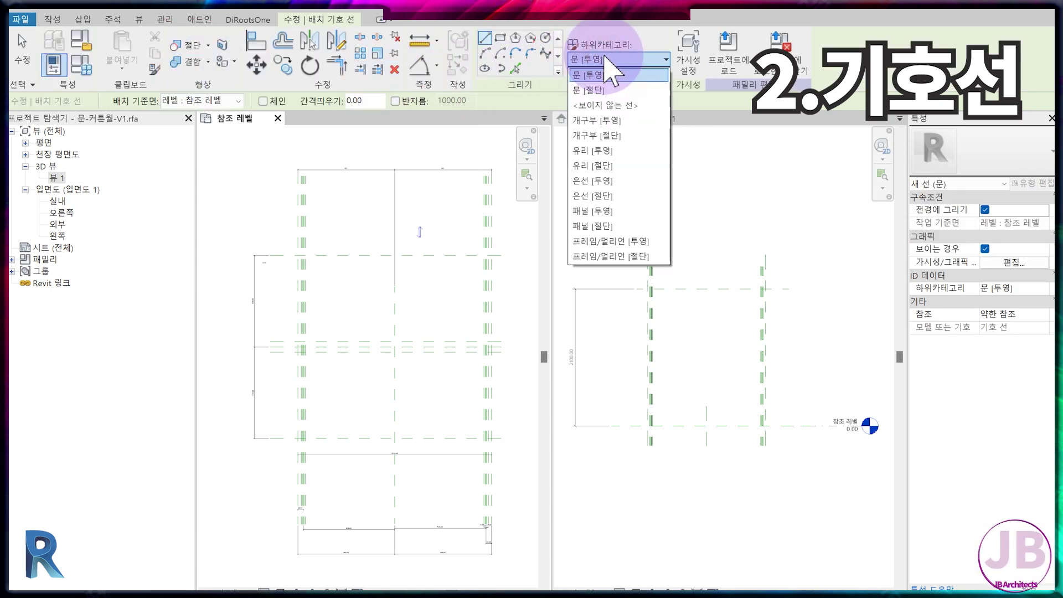
left_click(628, 91)
left_click(486, 255)
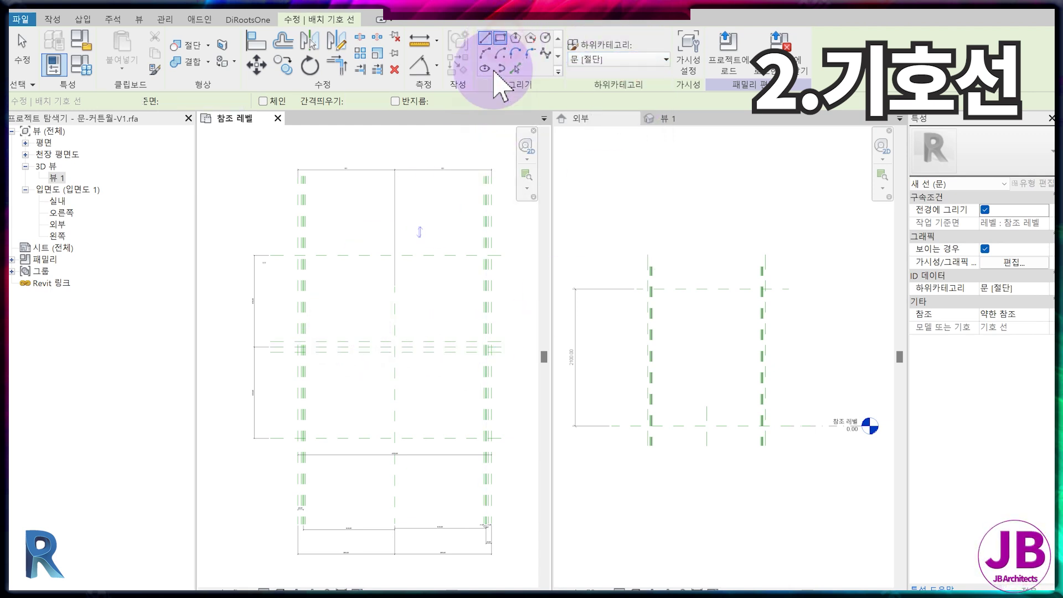
left_click(500, 39)
scroll(297, 280, "up", 4)
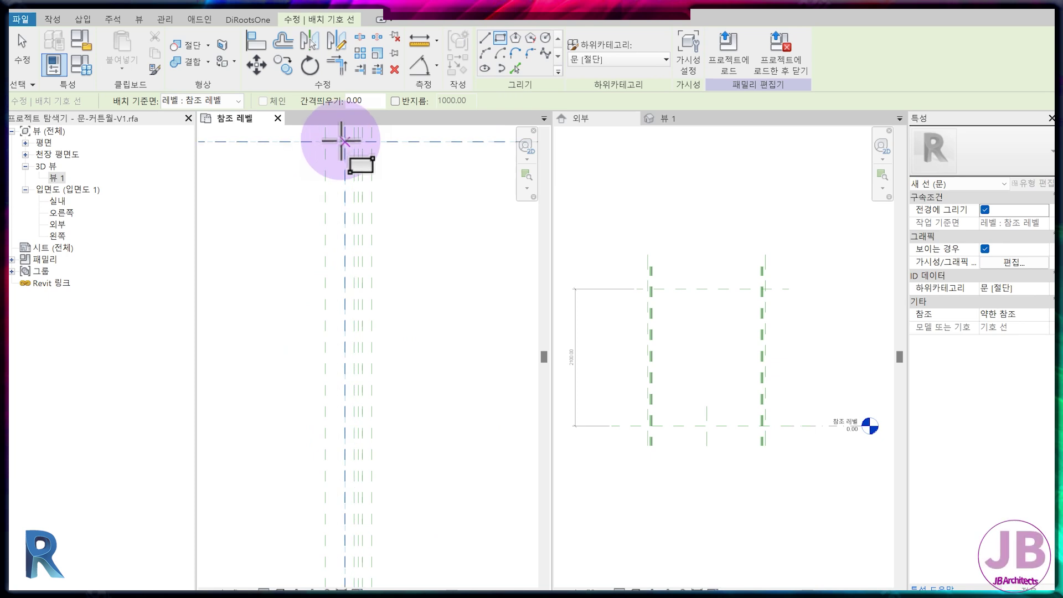
middle_click_drag(347, 150, 408, 476)
left_click(408, 476)
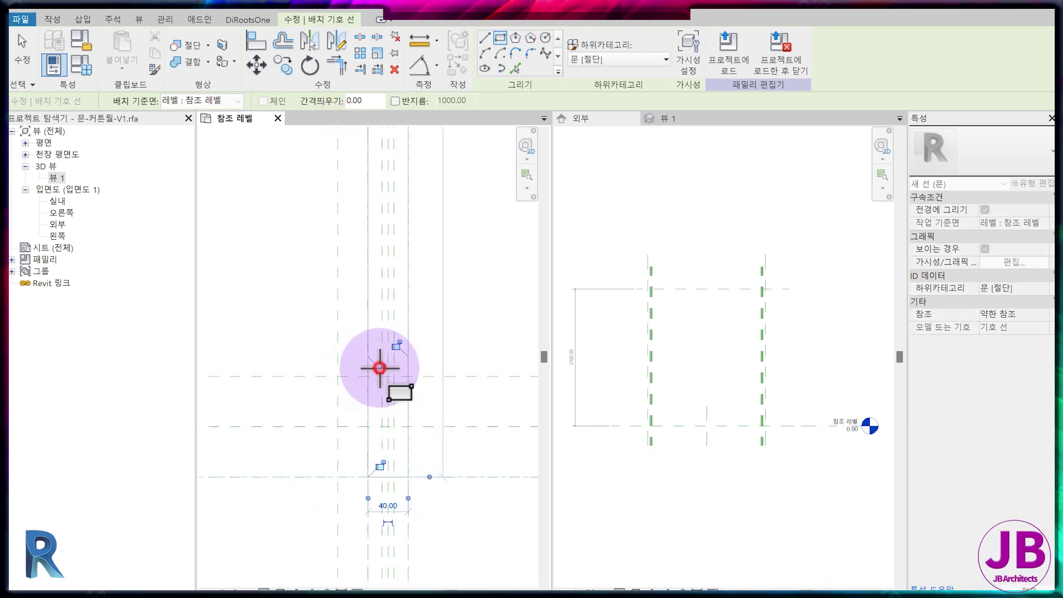
scroll(427, 526, "down", 3)
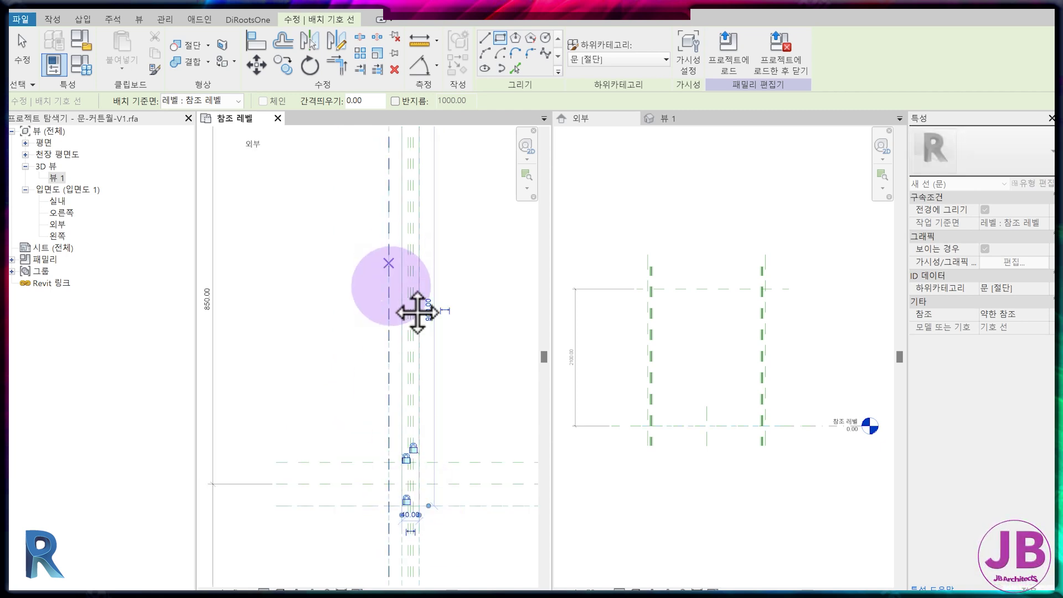
Draw a second 40 mm wide, 900 mm long symbolic rectangle from the upper 50 mm offset plane to the lower plane, locking its edges
middle_click_drag(395, 264, 435, 343)
key("a")
key("l")
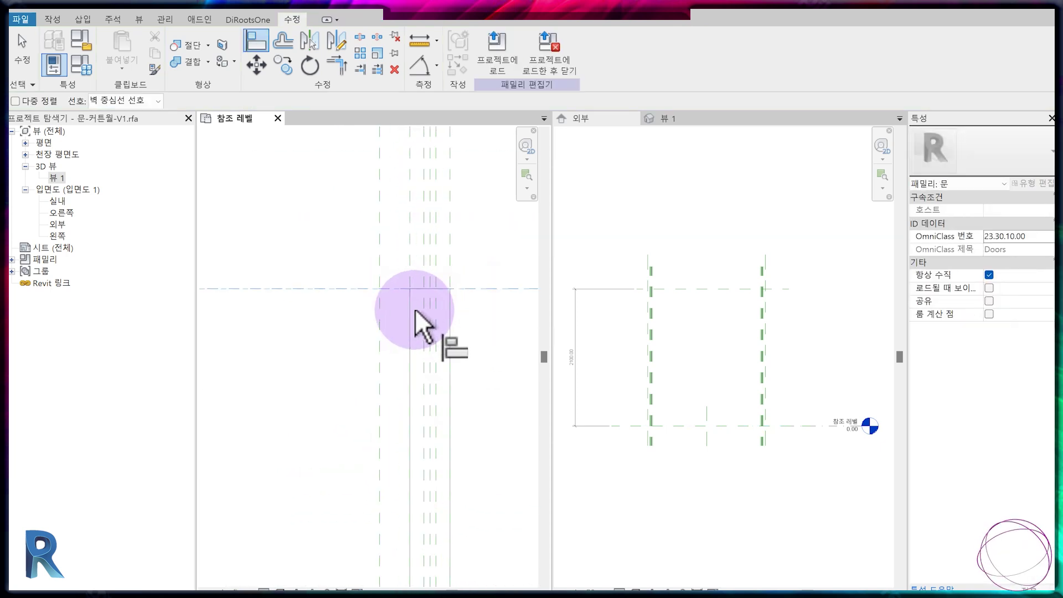
key("s")
key("l")
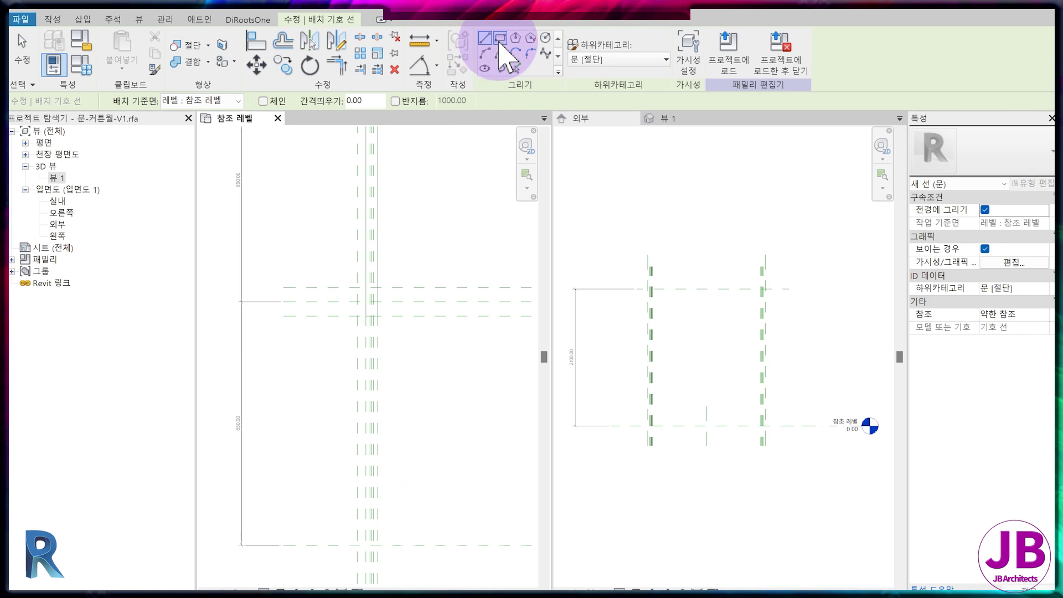
middle_click_drag(368, 327, 427, 435)
left_click(441, 373)
left_click(410, 393)
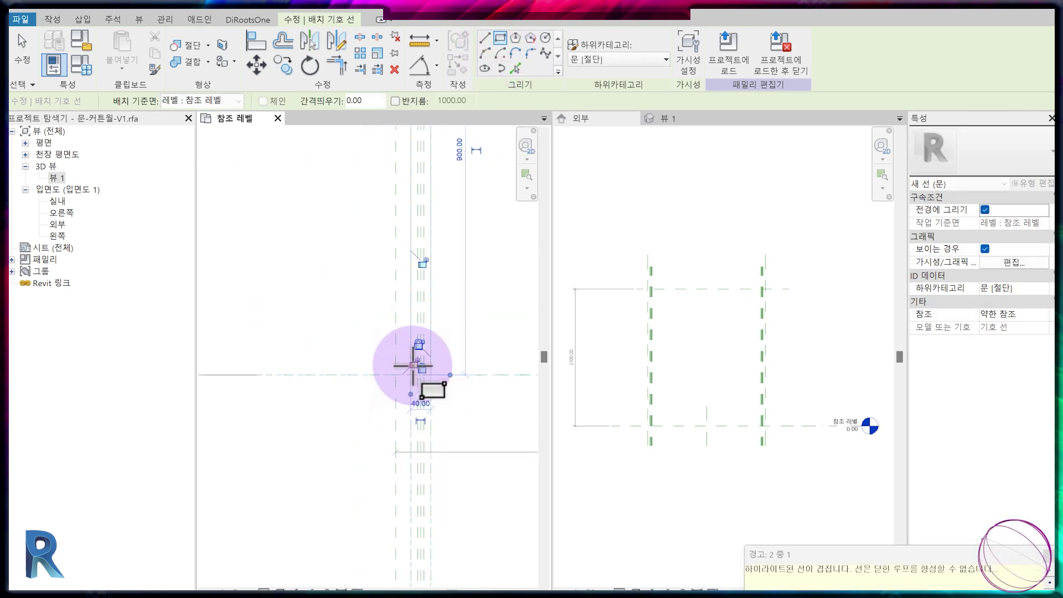
scroll(419, 343, "up", 3)
left_click(485, 376)
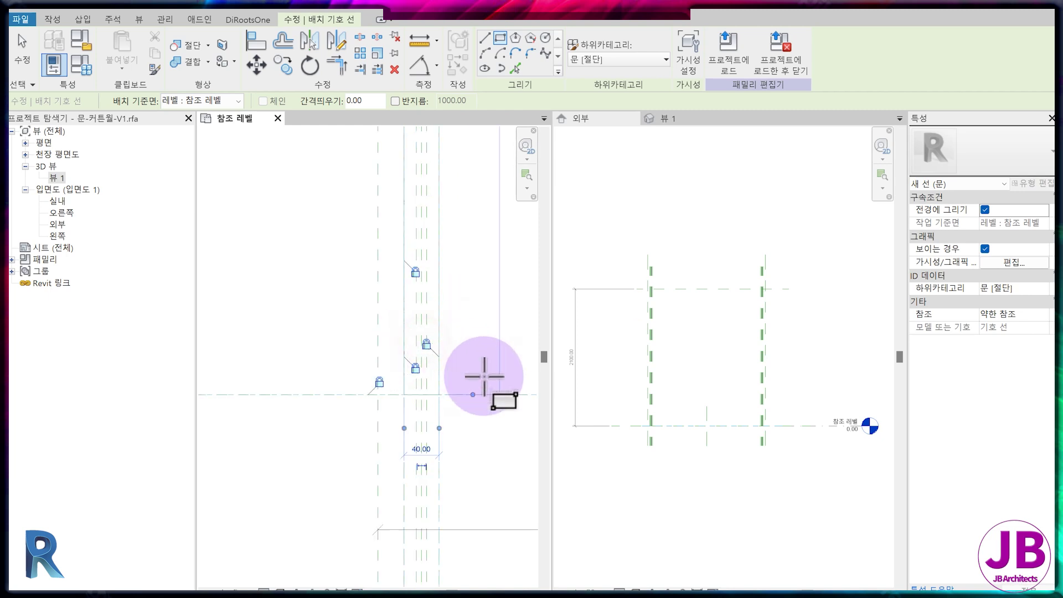
scroll(391, 463, "down", 2)
key("Escape")
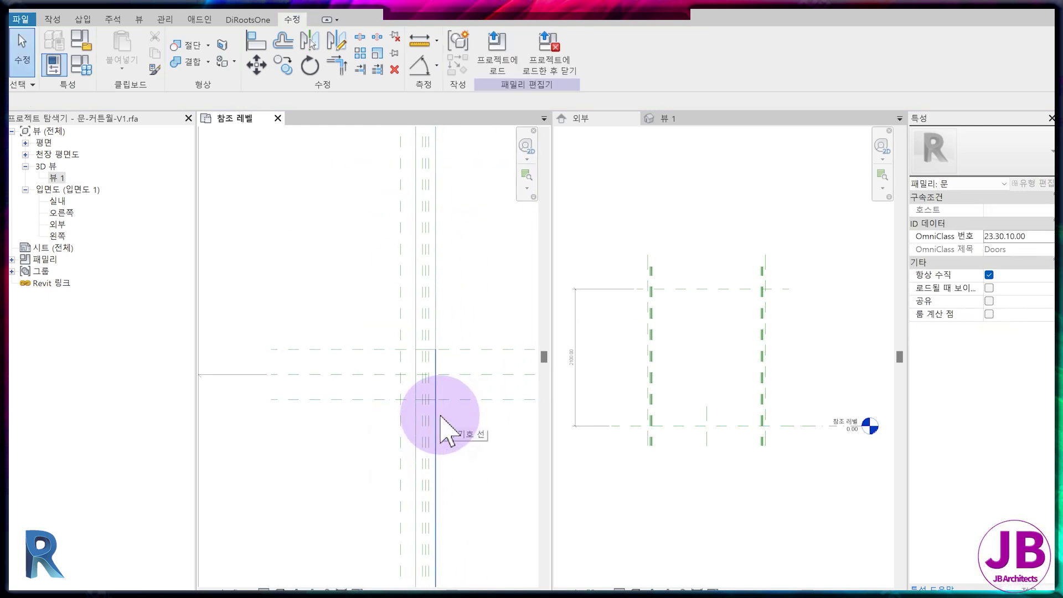
Select all symbolic lines of both left rectangles using a temporary category isolation, and reset the isolation
left_click(441, 417)
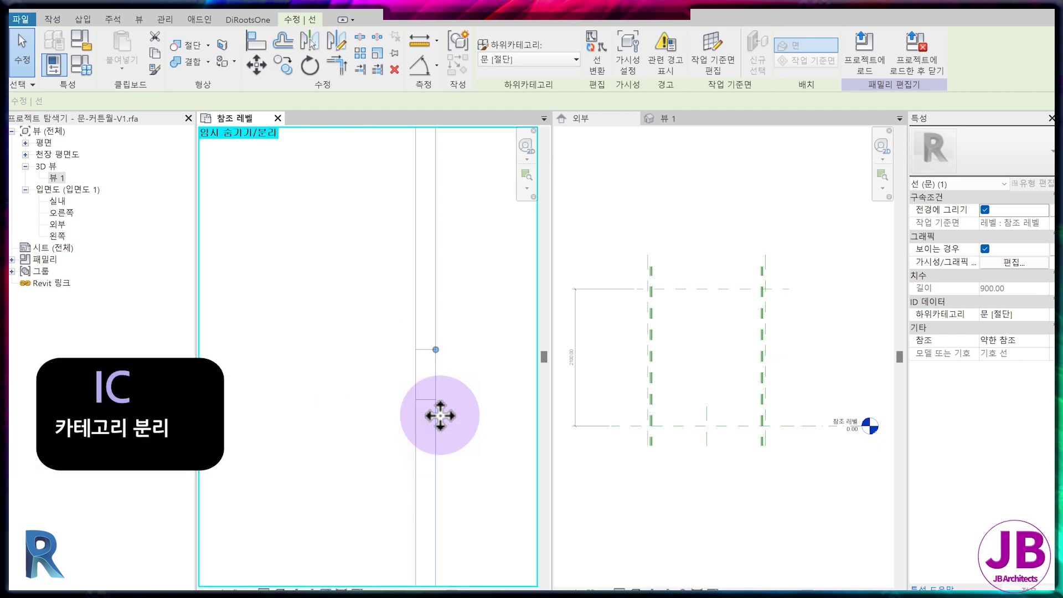
scroll(380, 344, "down", 2)
scroll(492, 468, "down", 3)
key("Escape")
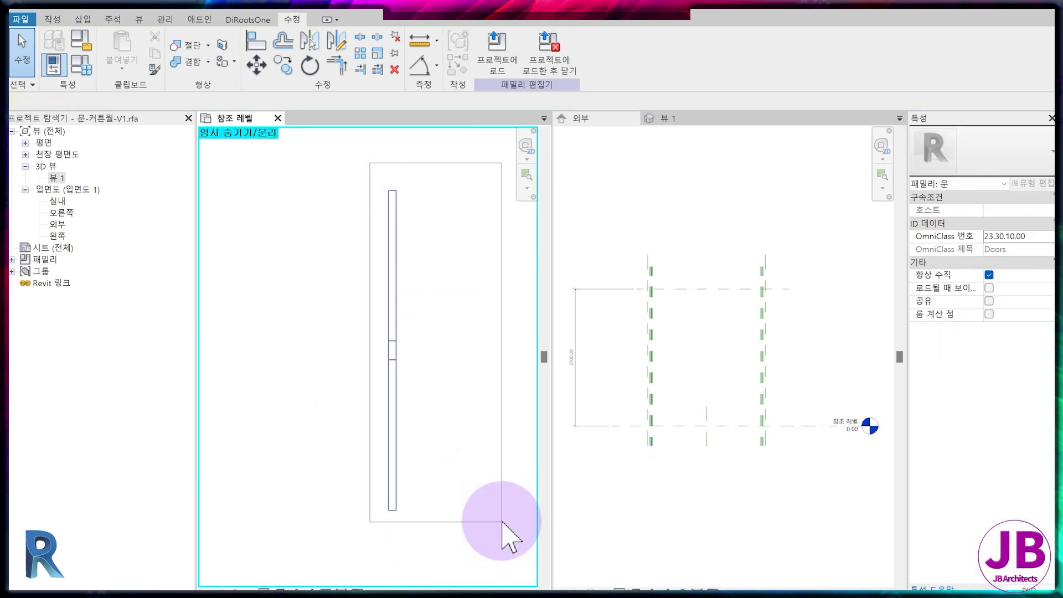
left_click(502, 522)
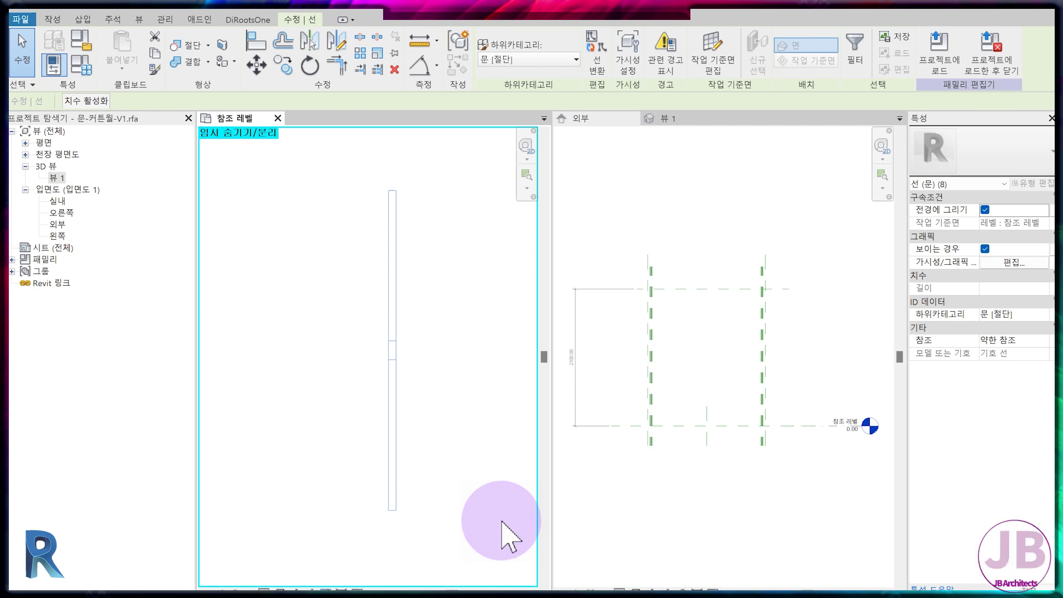
key("h")
key("r")
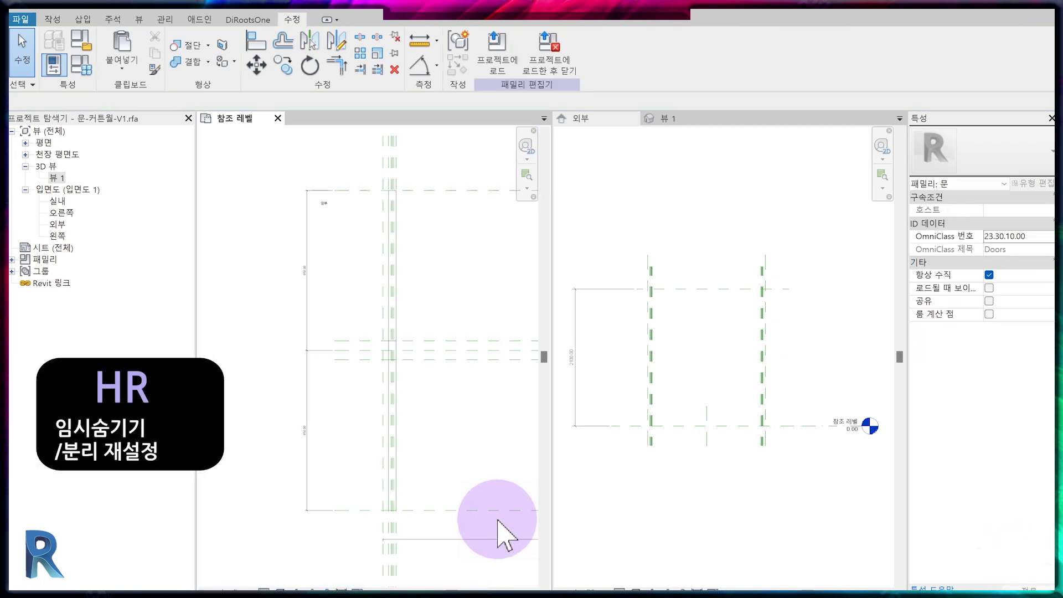
left_click(502, 523)
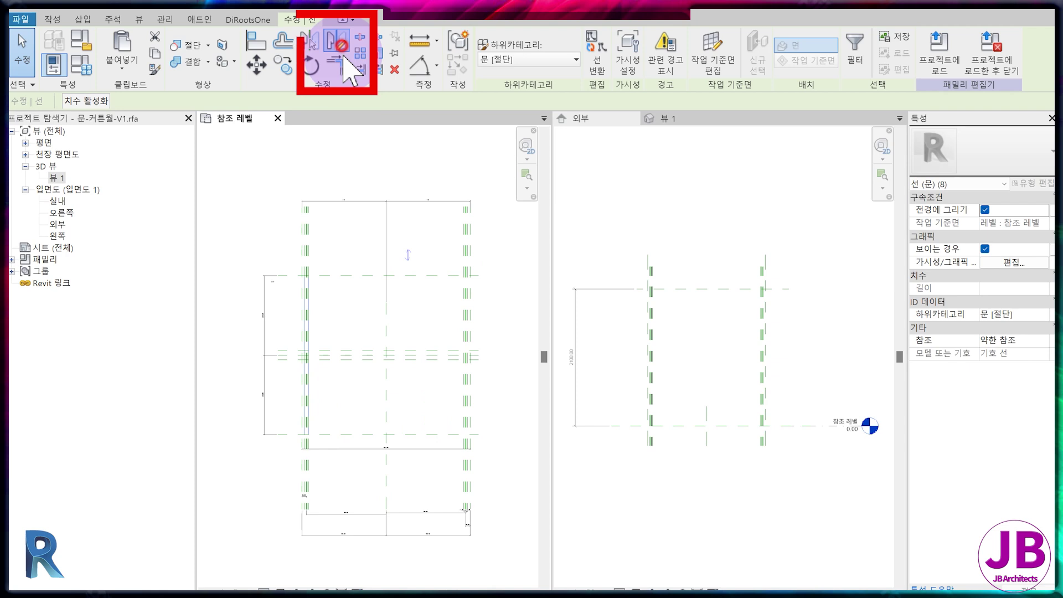
Mirror a copy of the selected rectangle lines about the vertical centre plane
left_click(337, 44)
left_click(386, 332)
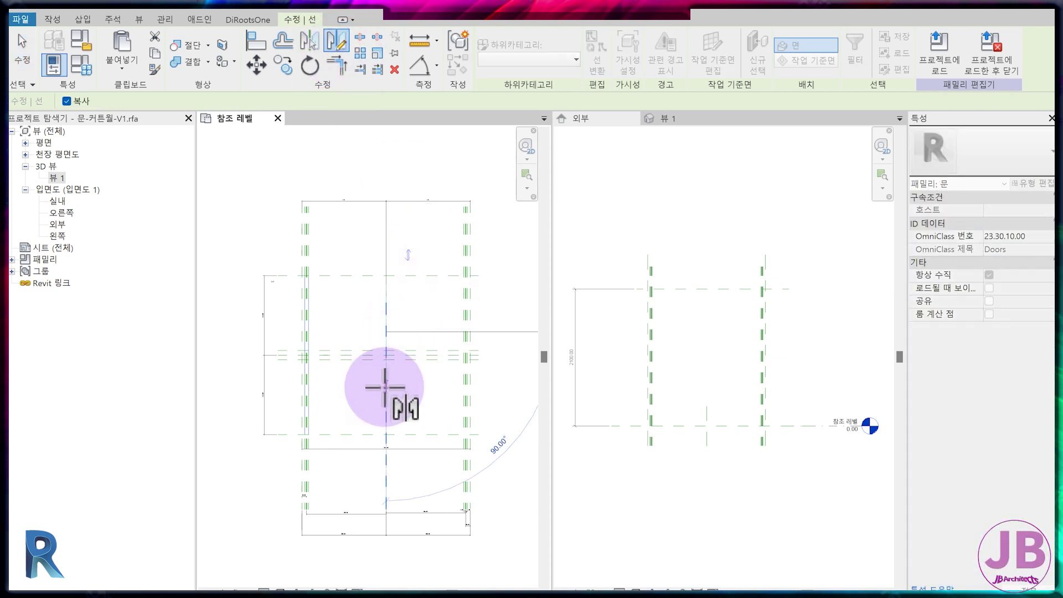
left_click(386, 390)
scroll(482, 306, "up", 5)
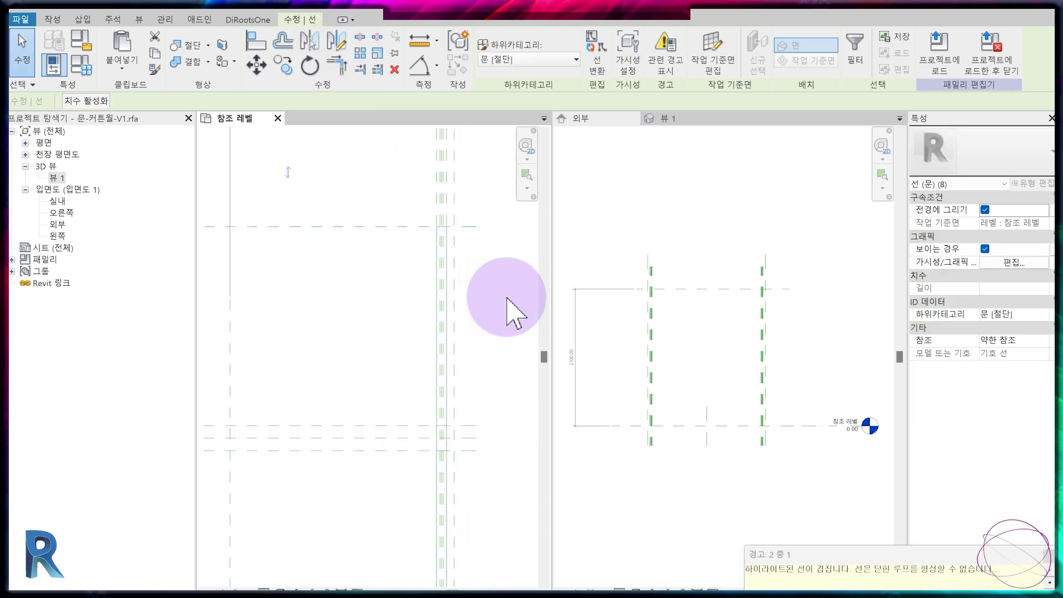
Align the mirrored rectangle lines with the reference planes of the right inset group and lock them
left_click(458, 255)
scroll(446, 238, "up", 2)
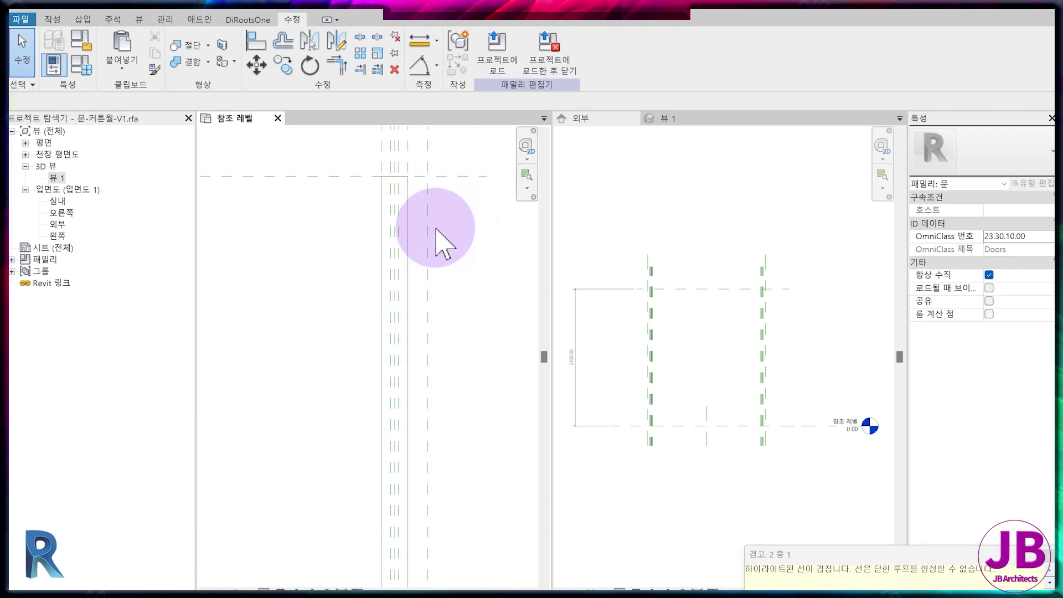
key("a")
key("l")
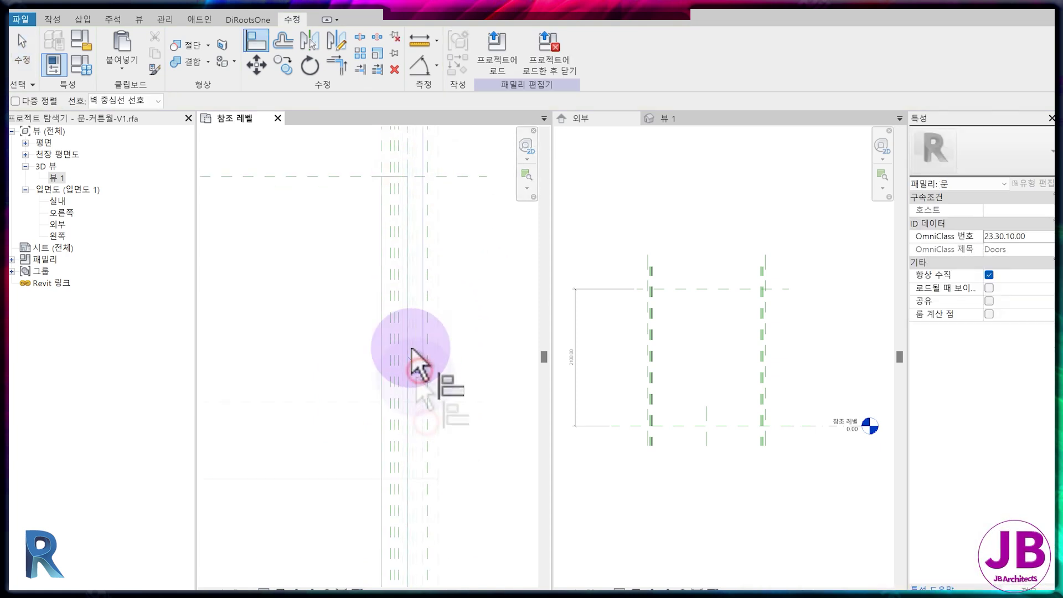
left_click(434, 370)
scroll(486, 367, "down", 2)
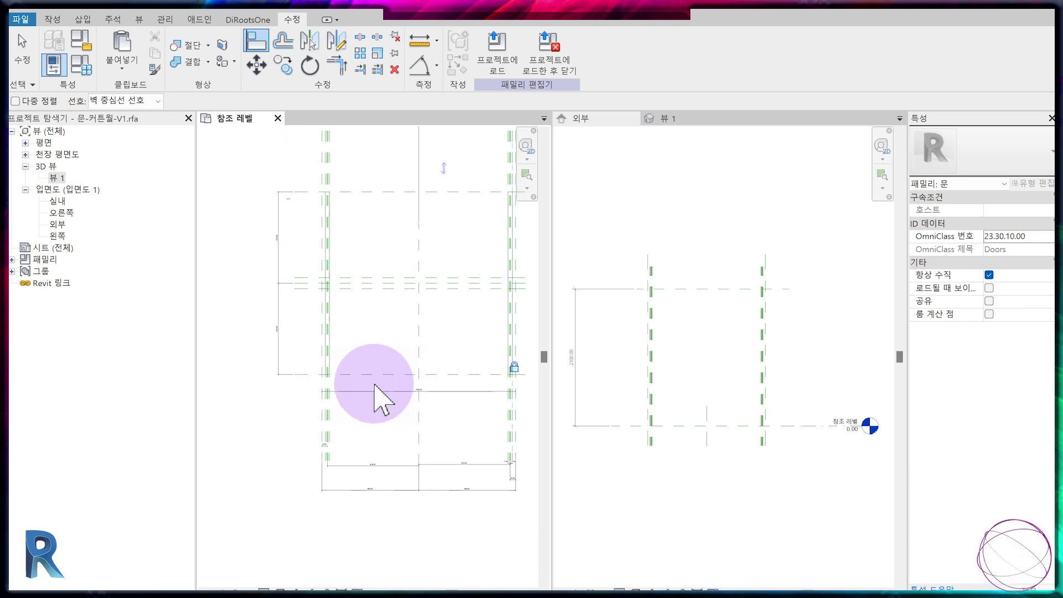
scroll(394, 293, "down", 3)
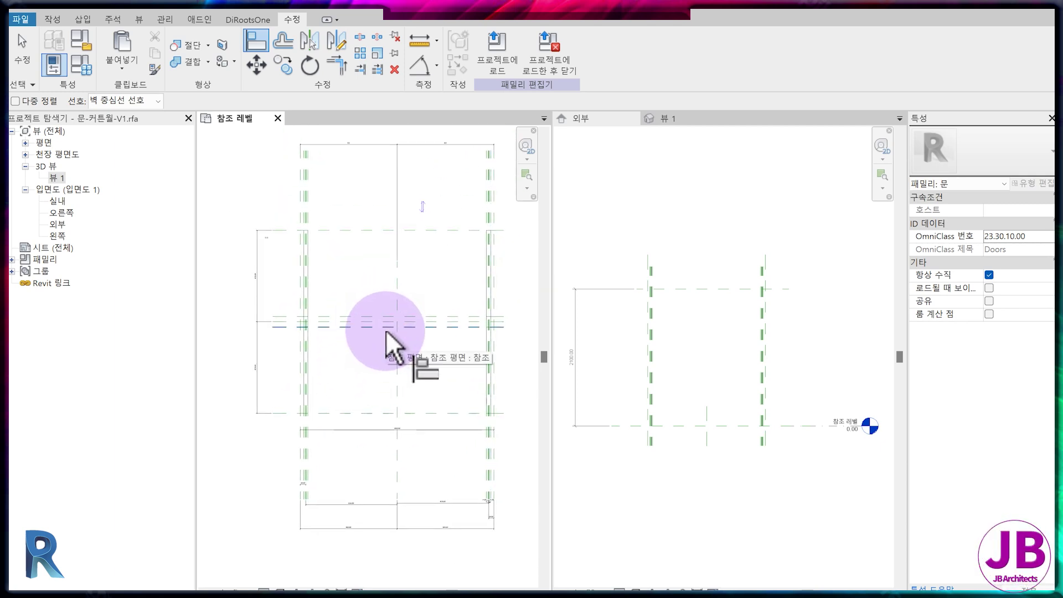
Draw a symbolic rectangle in subcategory 유리 [절단] between the left inner planes, from the upper plane to the lower 50 mm offset plane, edges locked
scroll(351, 301, "up", 4)
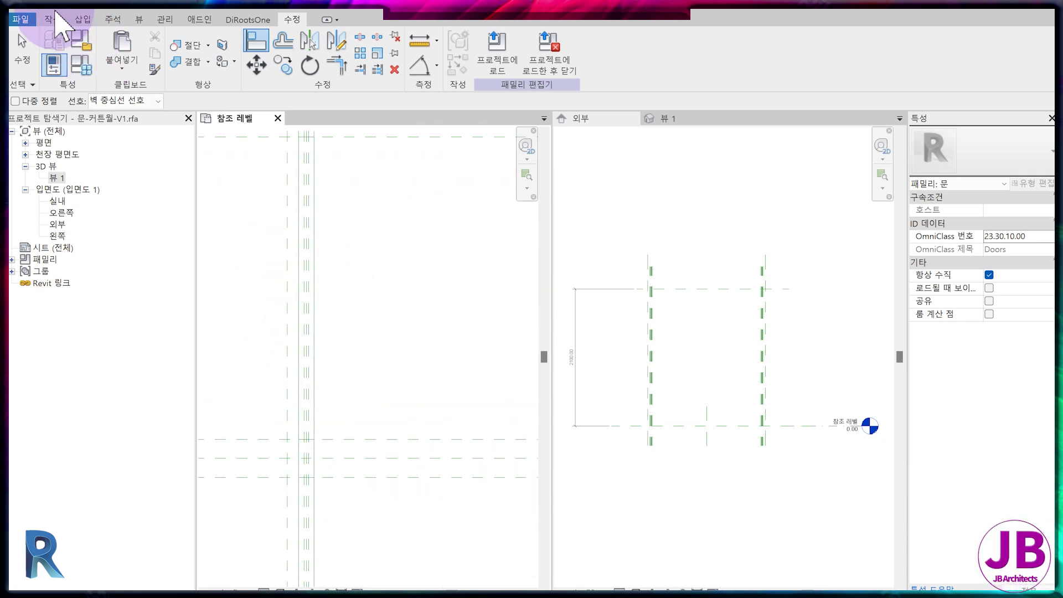
left_click(617, 59)
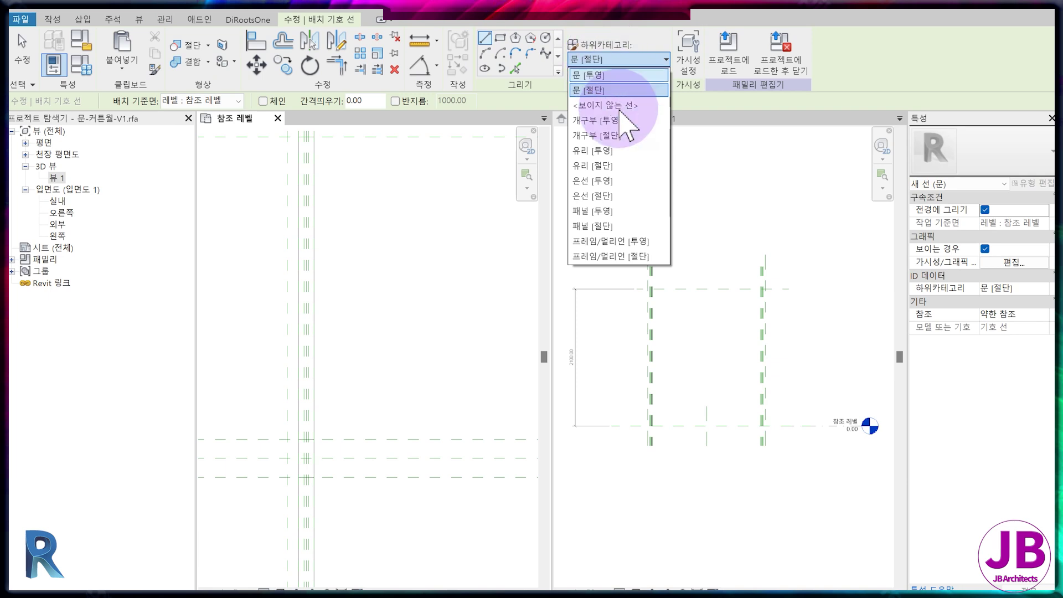
left_click(637, 167)
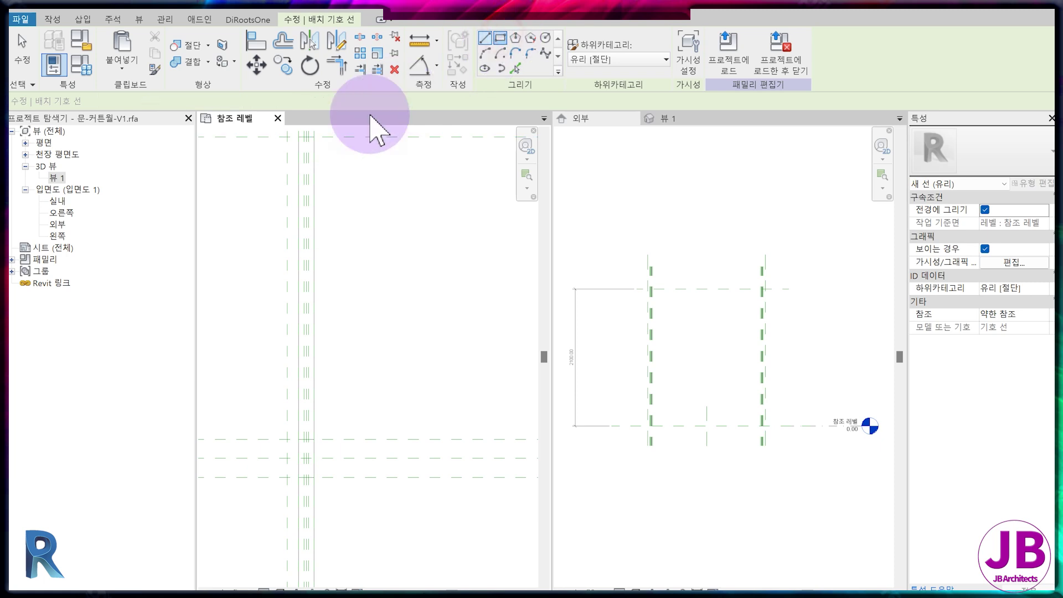
scroll(277, 330, "up", 2)
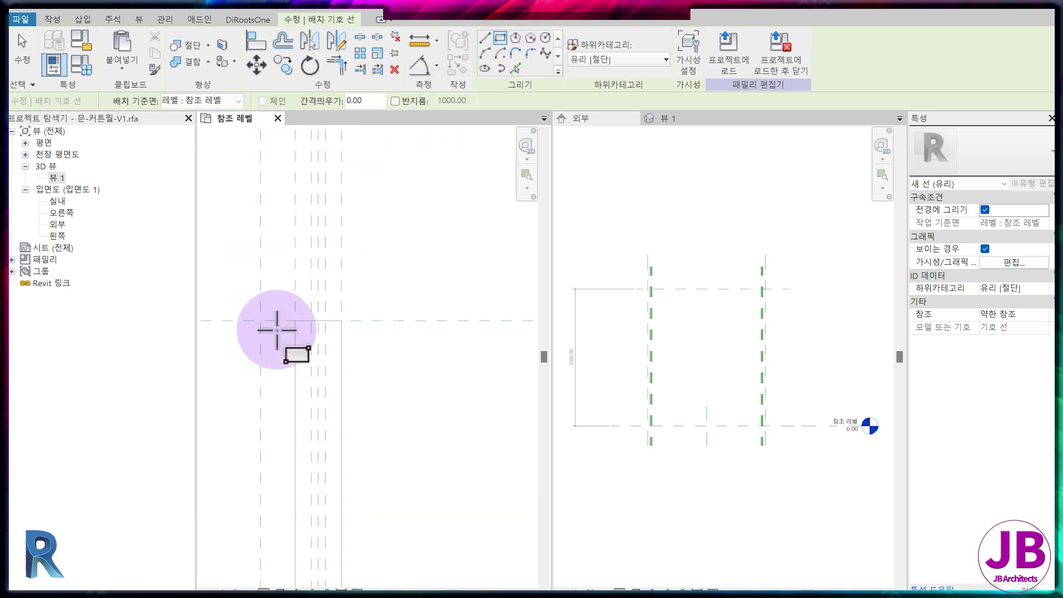
left_click(312, 321)
scroll(337, 419, "down", 3)
middle_click_drag(345, 548, 390, 237)
scroll(355, 371, "up", 4)
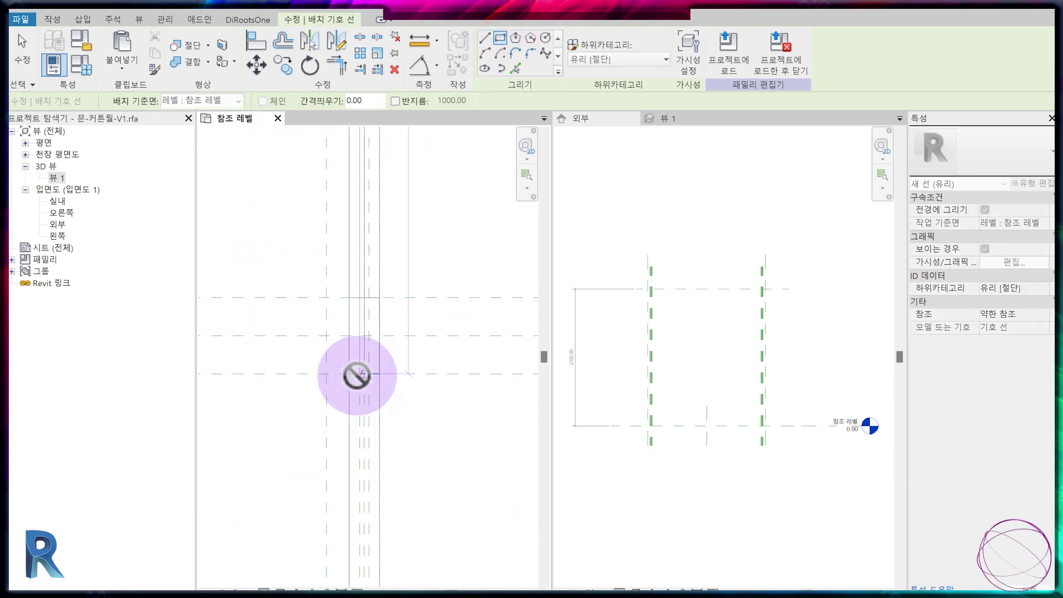
left_click(389, 370)
left_click(374, 344)
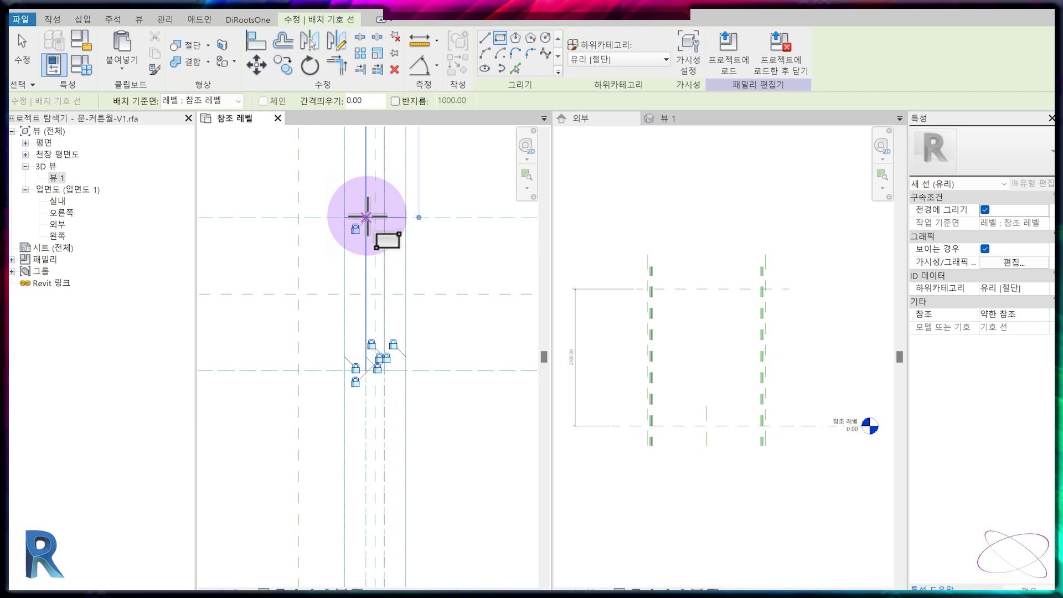
Draw a second 유리 [절단] rectangle between the left inner planes, from the upper 50 mm offset plane to the lower plane, locking its edges
scroll(396, 311, "down", 5)
middle_click_drag(381, 365, 332, 122)
middle_click_drag(346, 492, 370, 247)
scroll(373, 517, "up", 5)
left_click(419, 351)
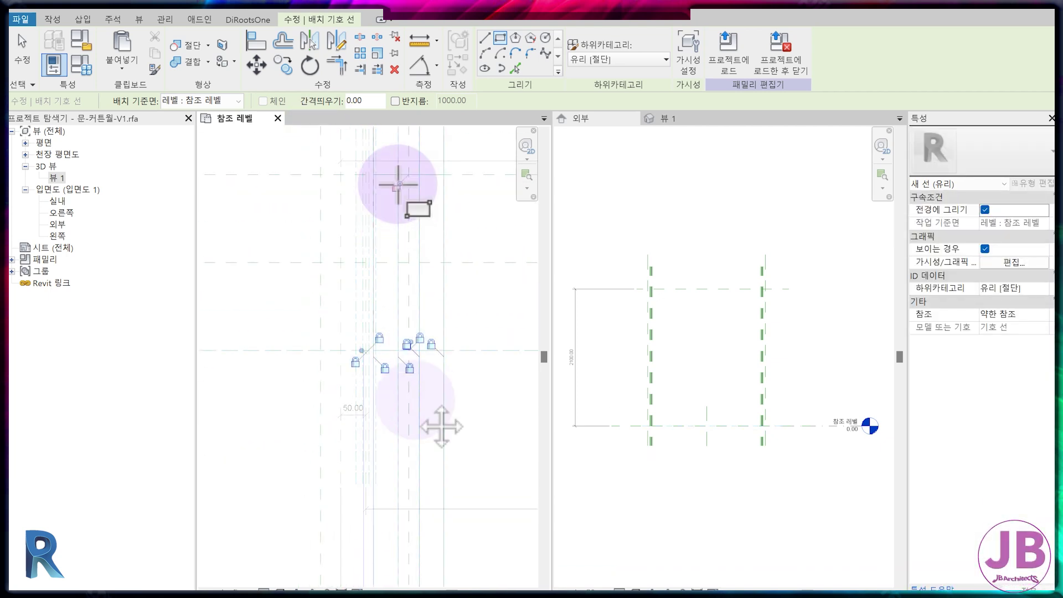
Draw two 유리 [절단] rectangles between the right inner planes, above and below the 50 mm offset planes, with locked edges
scroll(387, 337, "down", 5)
middle_click_drag(370, 426, 307, 420)
middle_click_drag(515, 249, 319, 335)
scroll(377, 240, "up", 6)
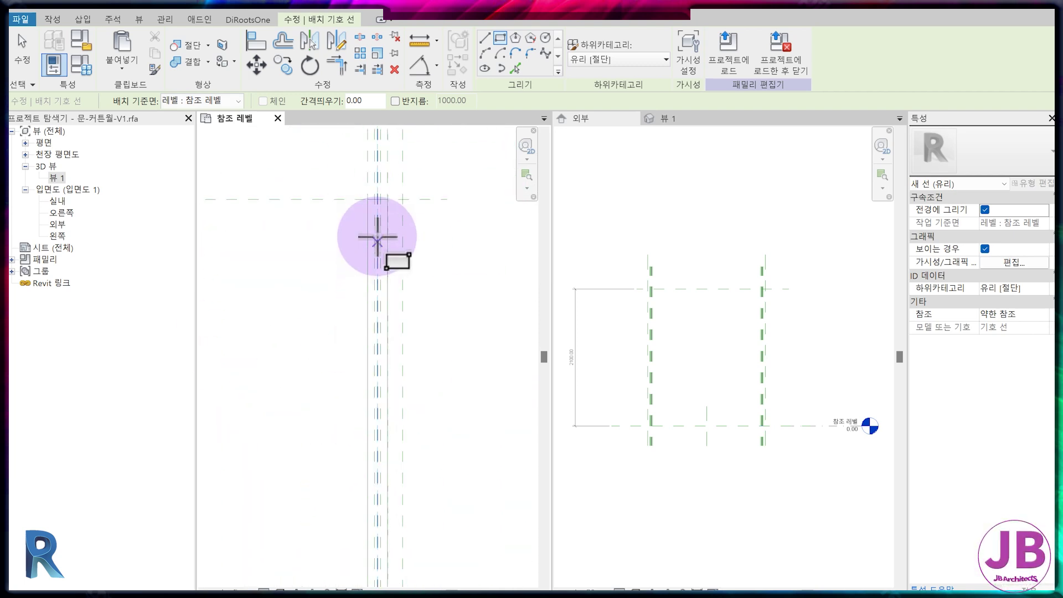
left_click(370, 175)
left_click(415, 344)
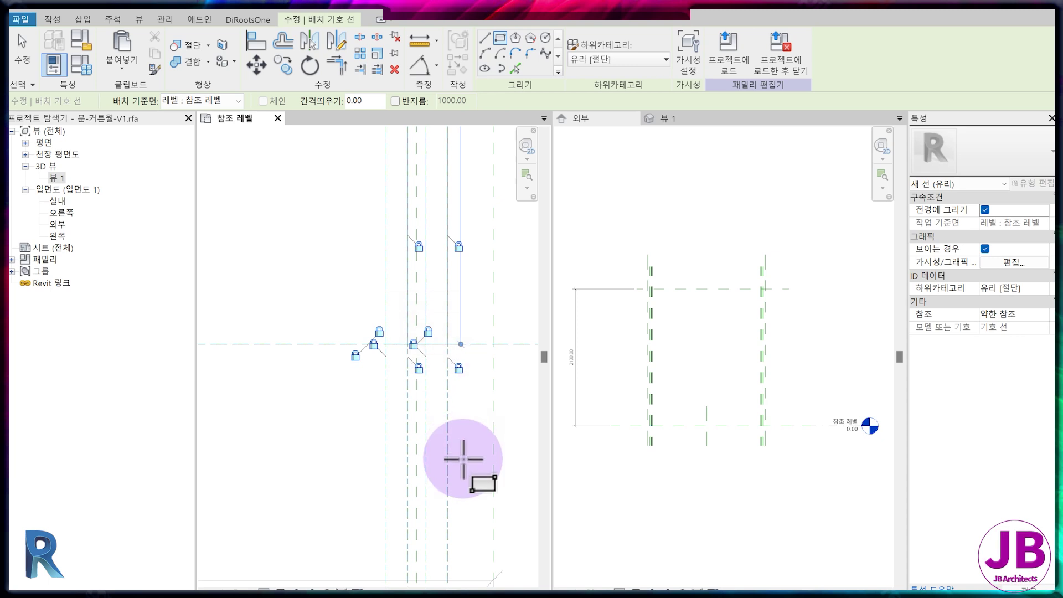
scroll(463, 451, "down", 5)
left_click(406, 199)
scroll(430, 441, "down", 4)
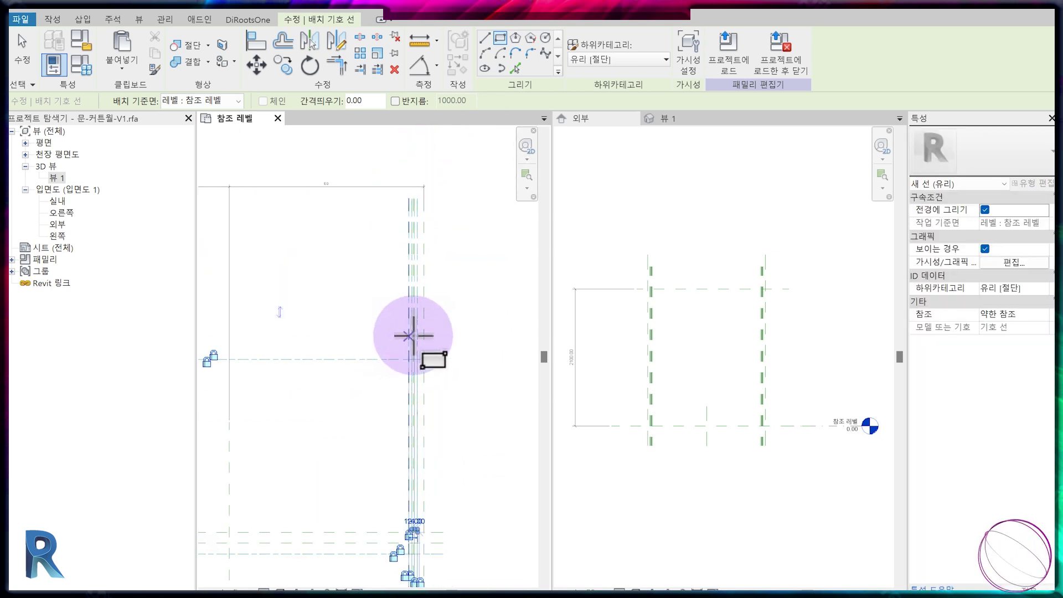
Align the upper edge of the right glass rectangle with the upper reference plane and lock it
key("Escape")
key("Escape")
scroll(410, 336, "up", 3)
key("a")
key("l")
scroll(348, 351, "down", 4)
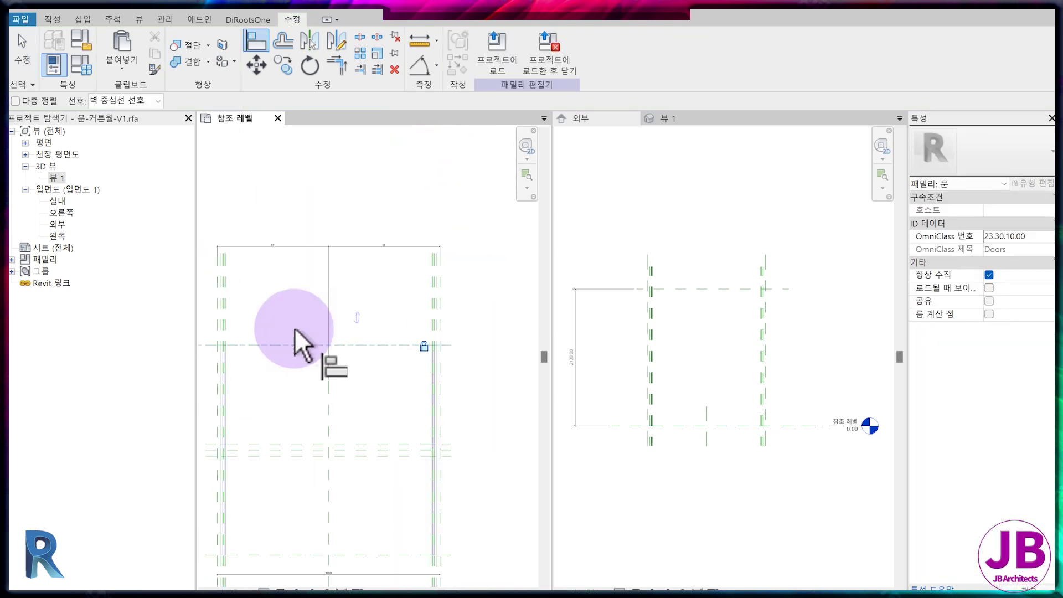
key("Escape")
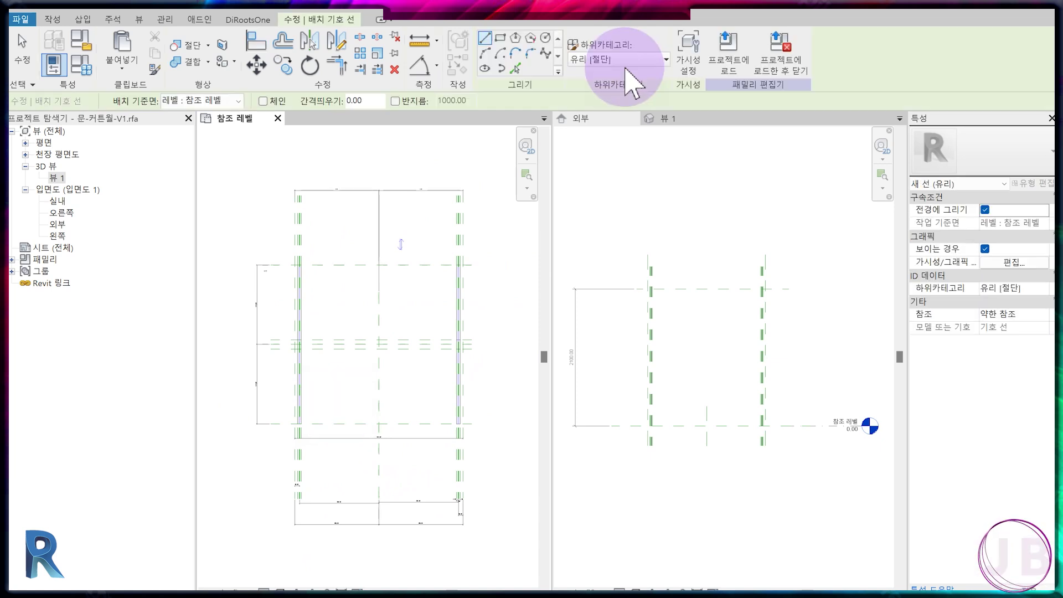
Draw a 은선 [절단] centre-ends arc of radius 850 on the left door's pivot, from the upper plane to the lower plane, keeping its radius dimension
left_click(628, 59)
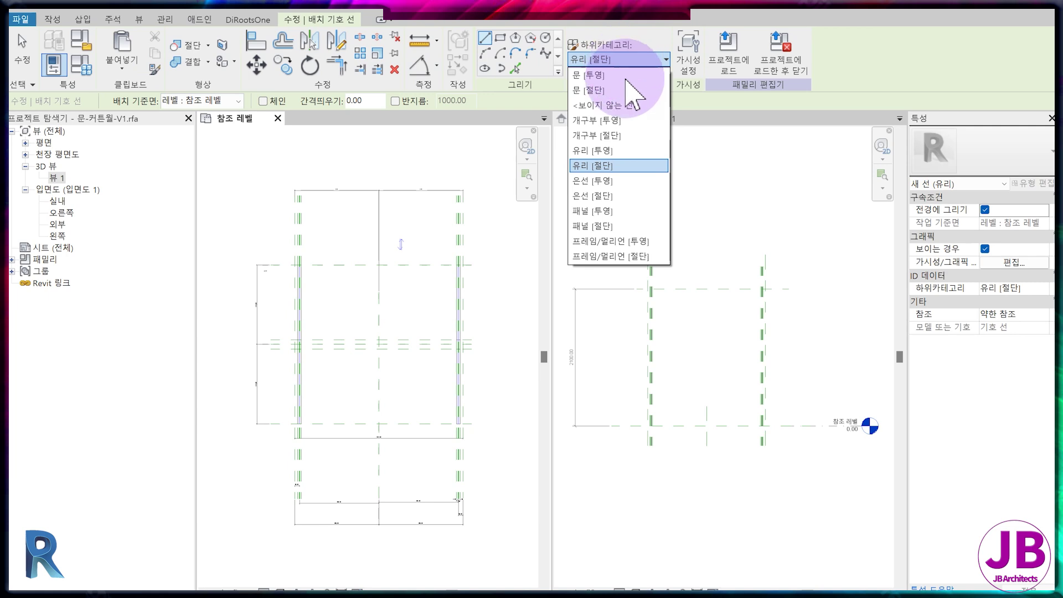
left_click(628, 195)
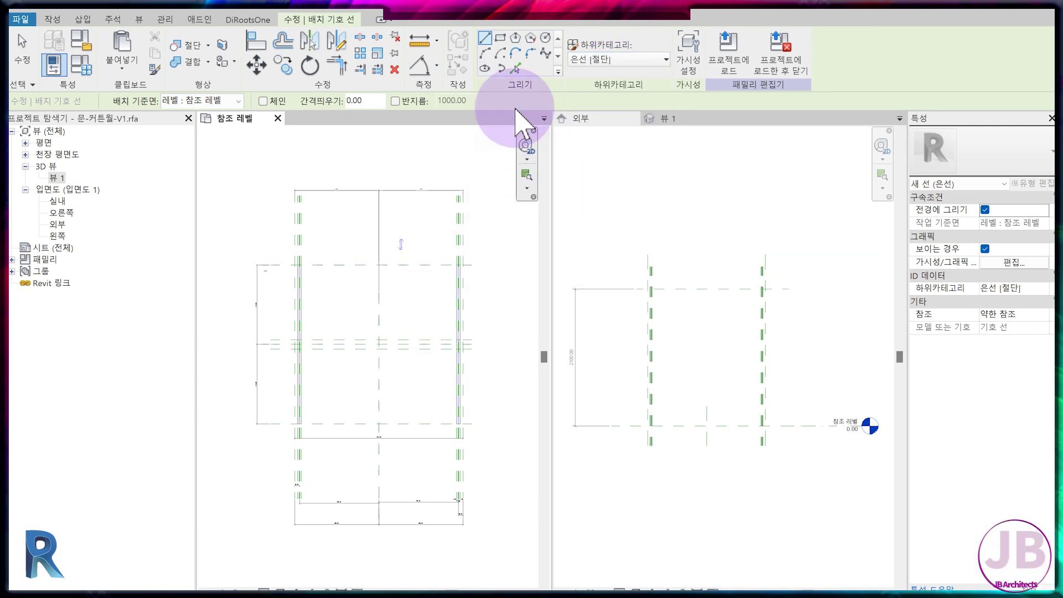
left_click(505, 58)
scroll(280, 332, "up", 5)
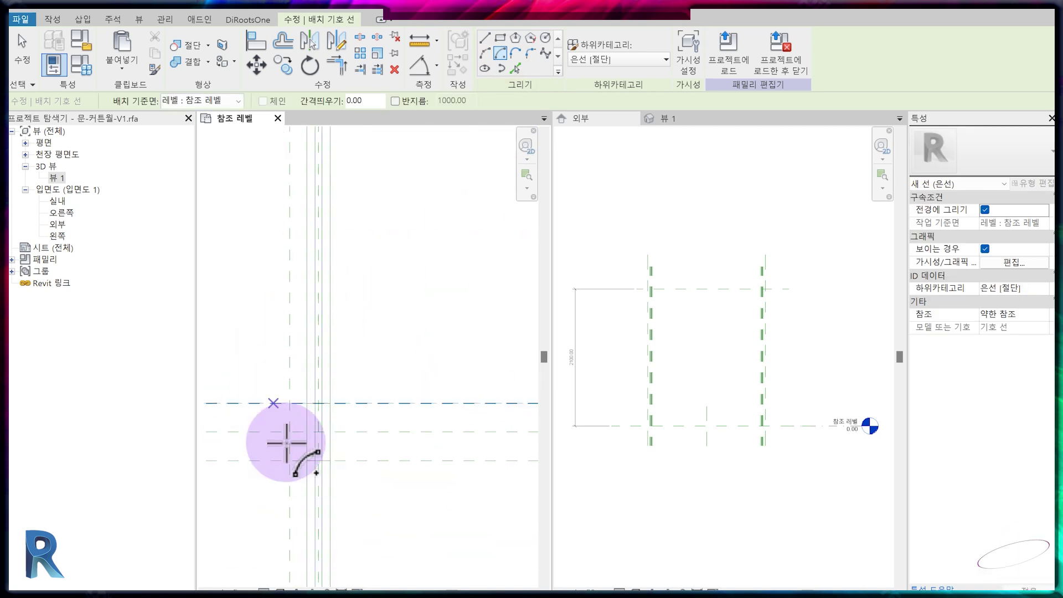
scroll(309, 455, "up", 4)
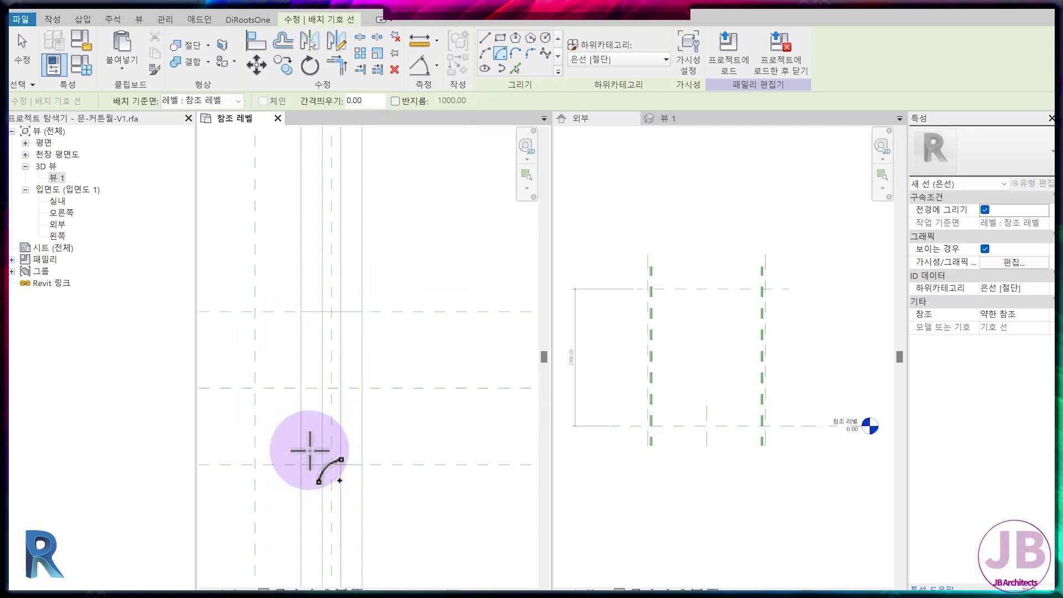
left_click(331, 392)
scroll(378, 532, "down", 3)
middle_click_drag(393, 254, 369, 459)
scroll(357, 285, "up", 2)
scroll(419, 338, "down", 3)
middle_click_drag(450, 535, 393, 355)
scroll(344, 450, "up", 5)
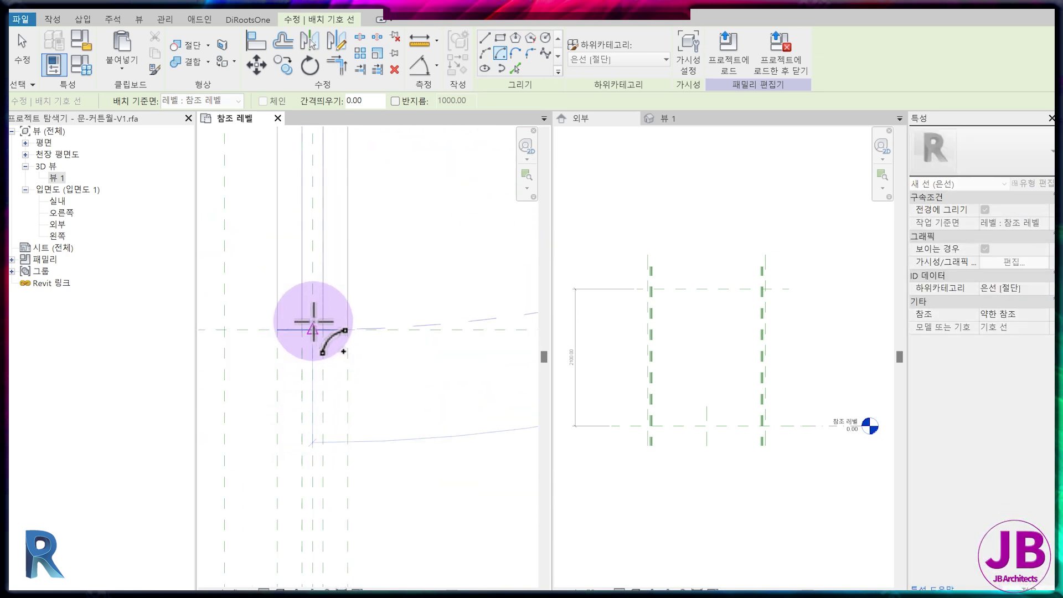
left_click(348, 430)
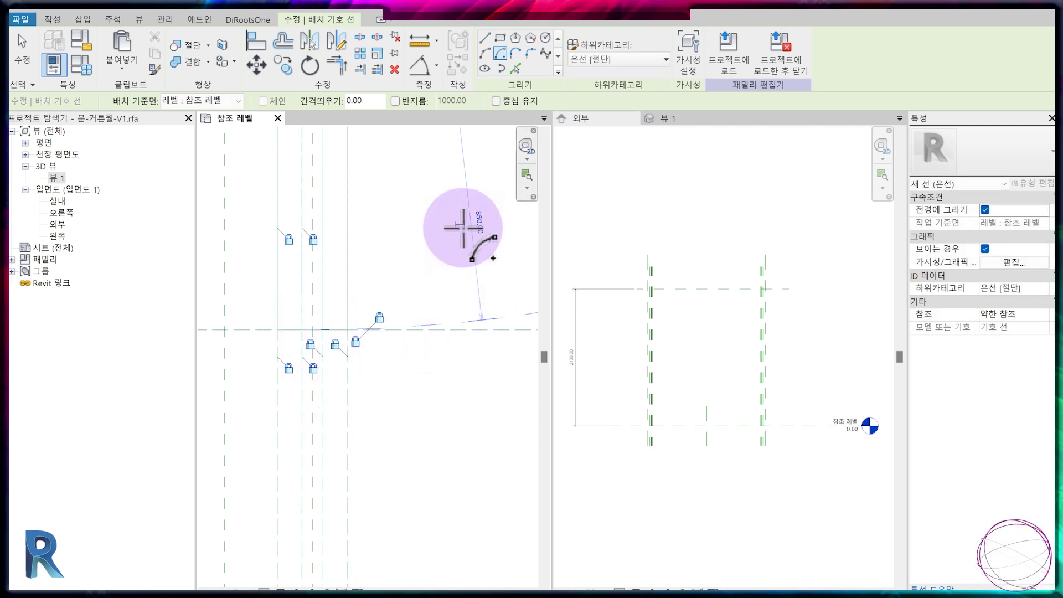
scroll(427, 346, "down", 5)
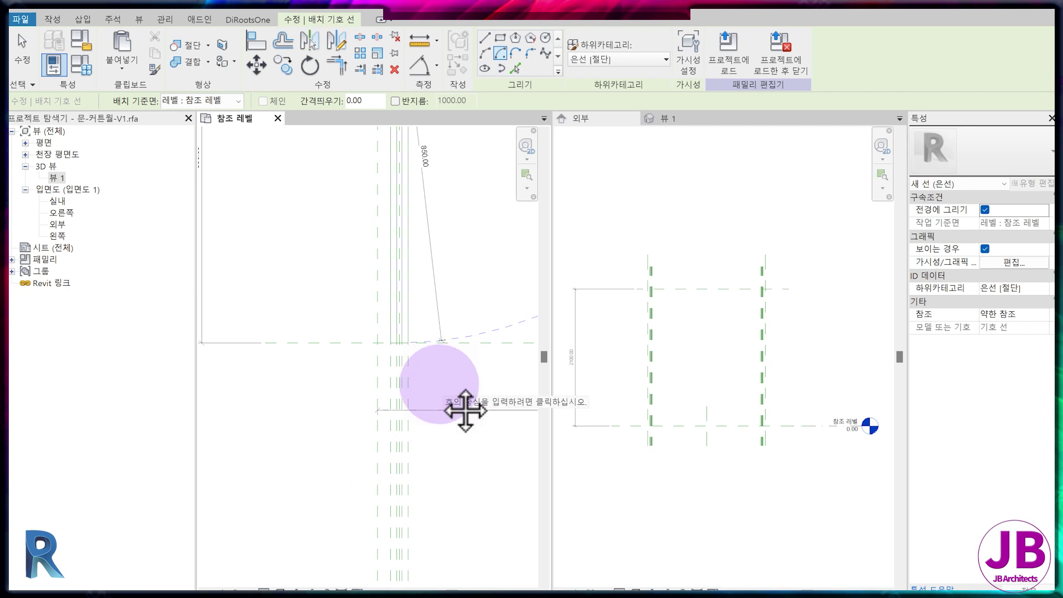
Draw the matching 은선 [절단] swing arc of radius 850 around the right door's pivot between the upper and lower planes, keeping its radius dimension
left_click(113, 19)
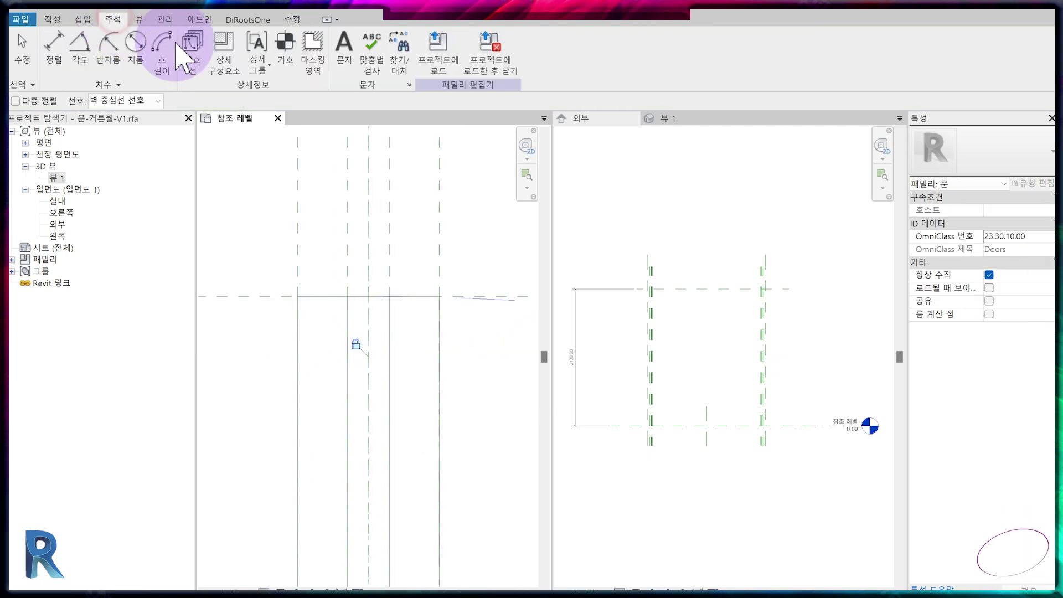
left_click(191, 45)
scroll(356, 325, "down", 4)
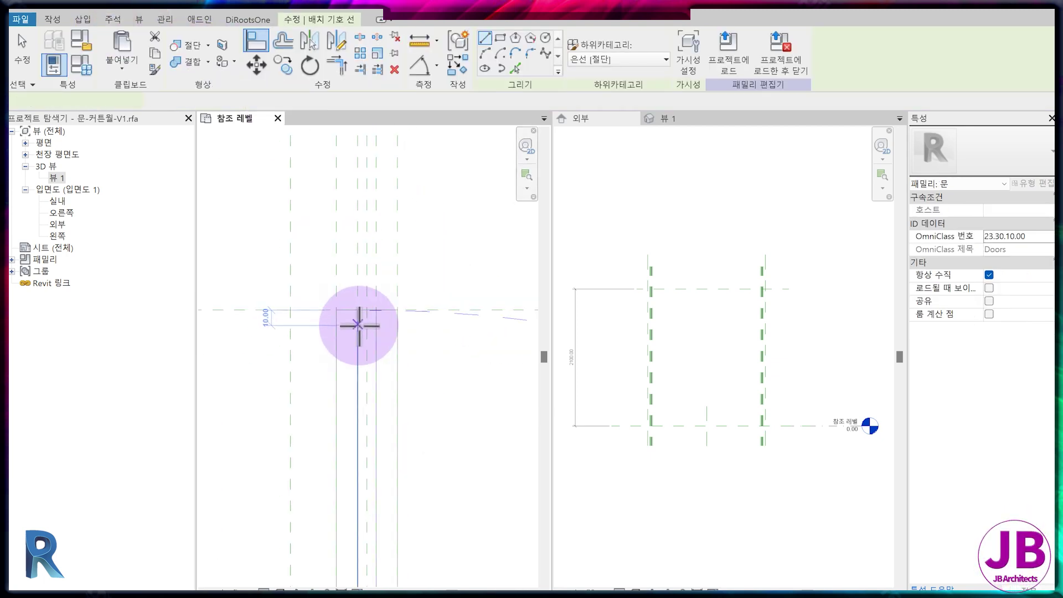
left_click(501, 53)
scroll(437, 372, "down", 4)
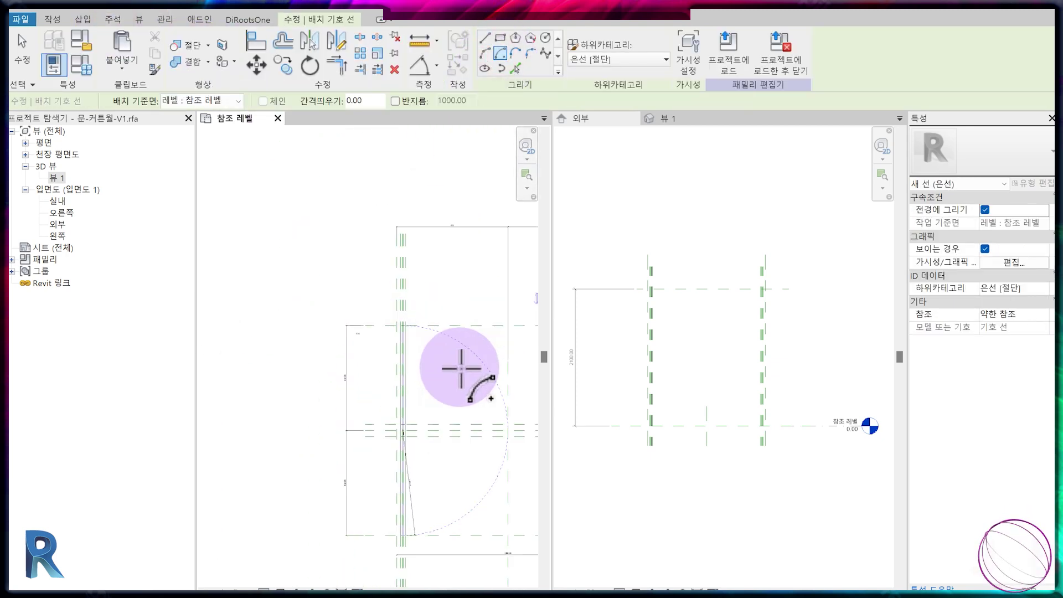
scroll(413, 375, "up", 5)
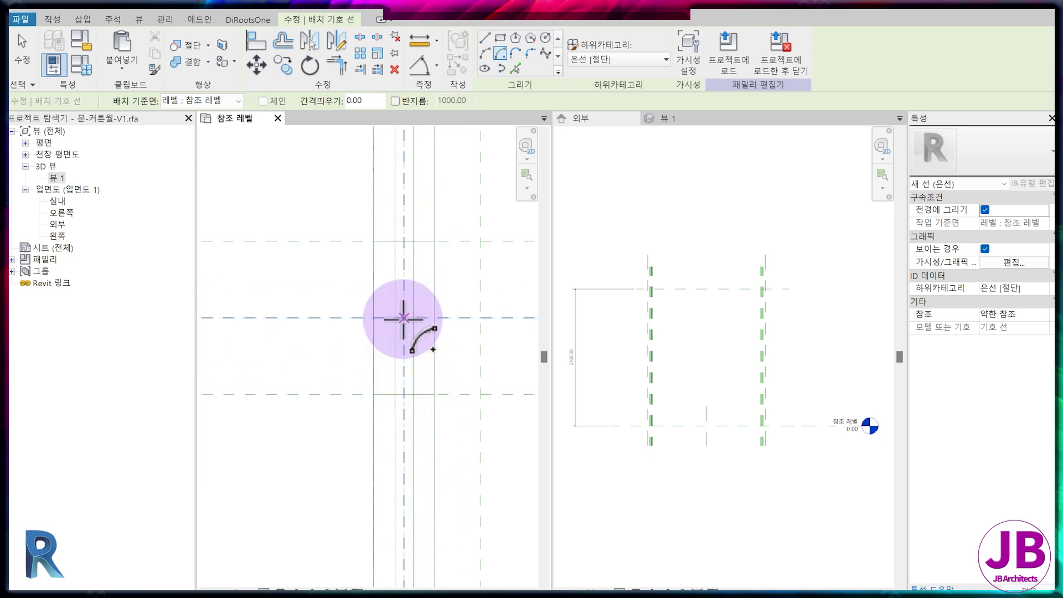
scroll(435, 382, "down", 5)
middle_click_drag(424, 222, 427, 471)
middle_click_drag(412, 360, 413, 415)
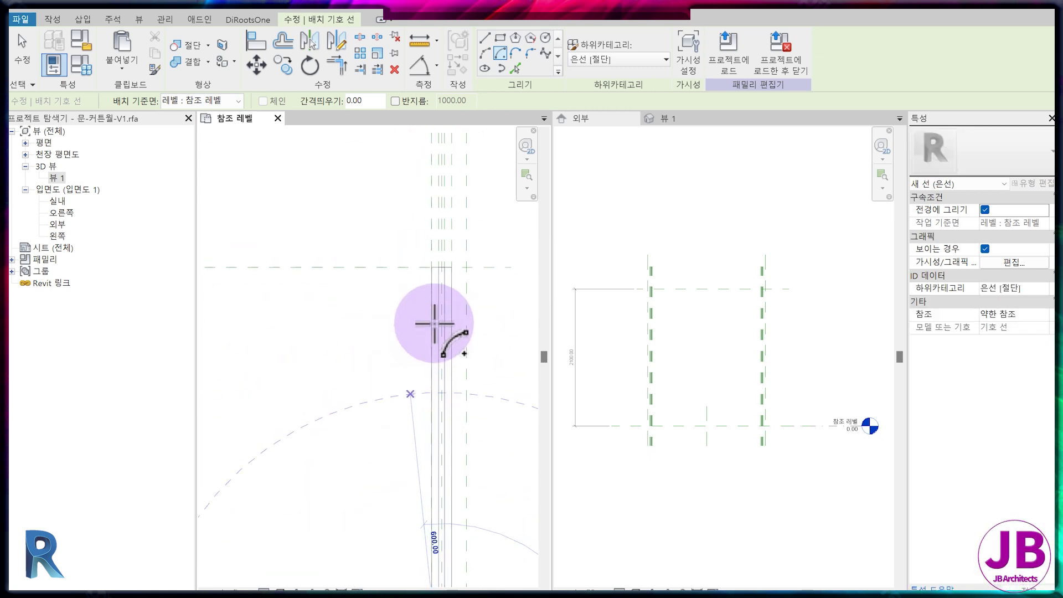
scroll(434, 323, "up", 3)
scroll(448, 243, "up", 2)
left_click(448, 194)
scroll(399, 193, "down", 4)
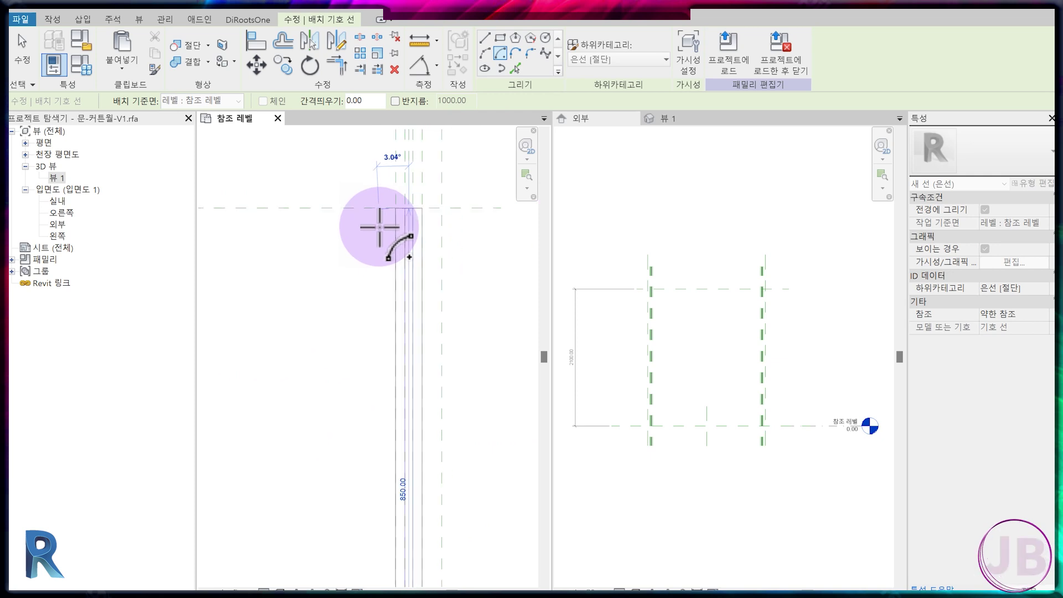
scroll(382, 249, "up", 4)
left_click(425, 334)
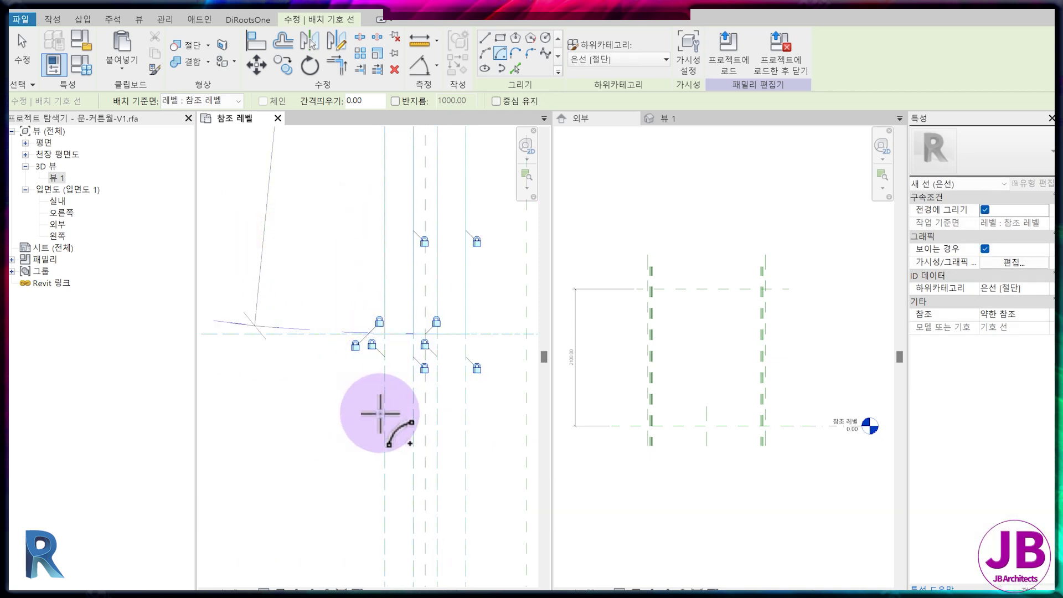
scroll(382, 421, "down", 3)
scroll(403, 434, "down", 4)
key("Escape")
key("Escape")
scroll(399, 408, "up", 5)
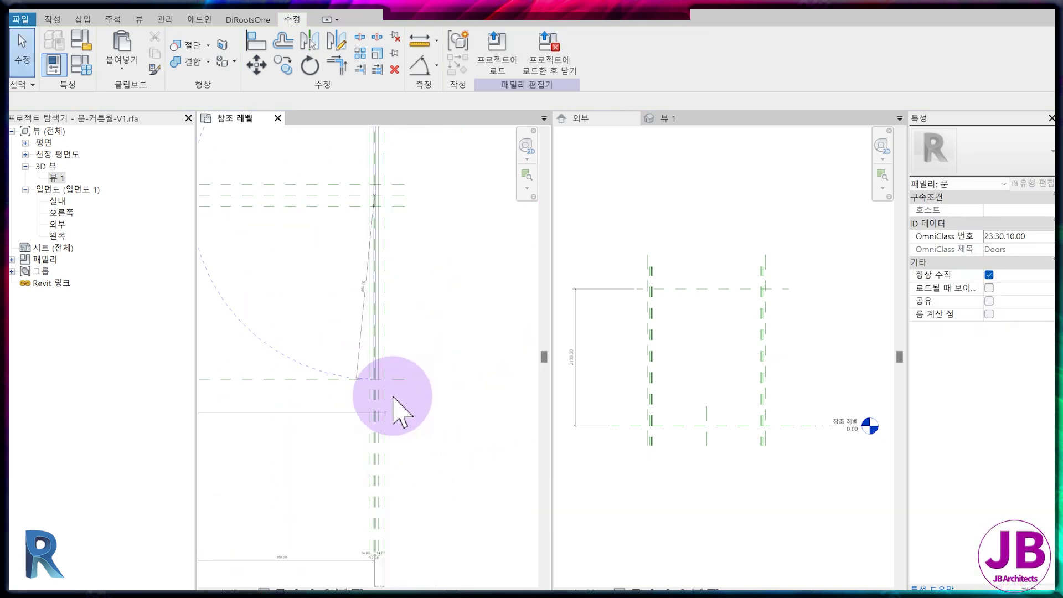
Move the left arc's radius dimension into the swing area and label it with a new type parameter named SSD도어폭
left_click(306, 331)
middle_click_drag(339, 358, 611, 403)
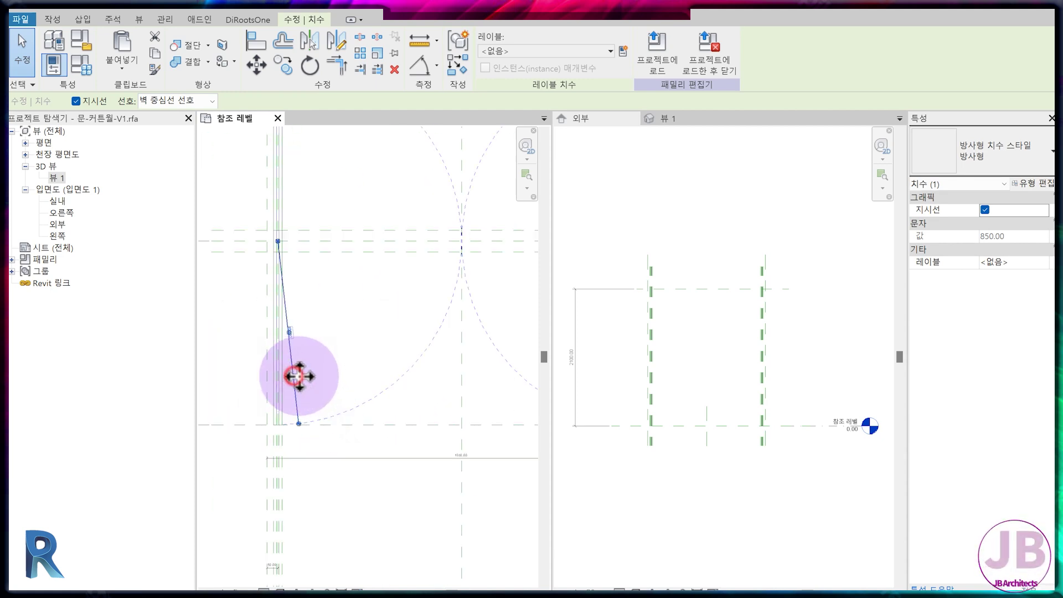
left_click_drag(299, 376, 382, 382)
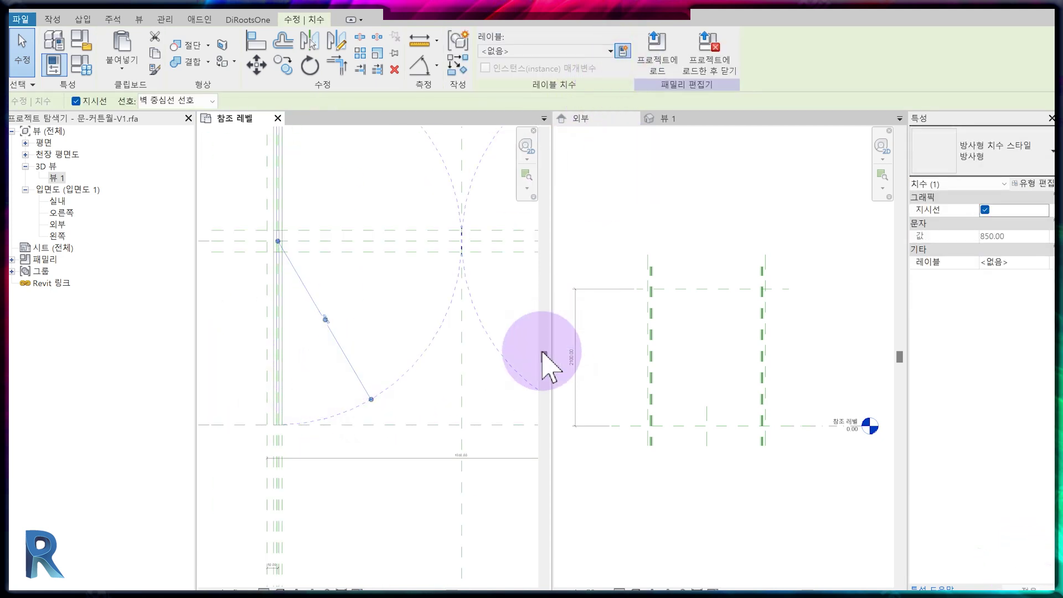
type("SSD도어폭")
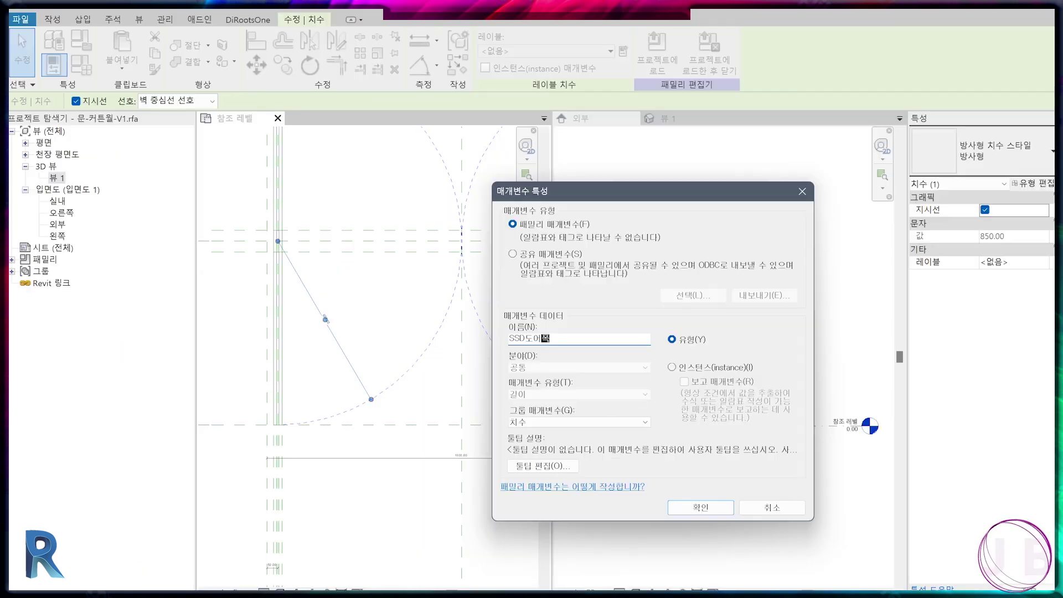
key("Return")
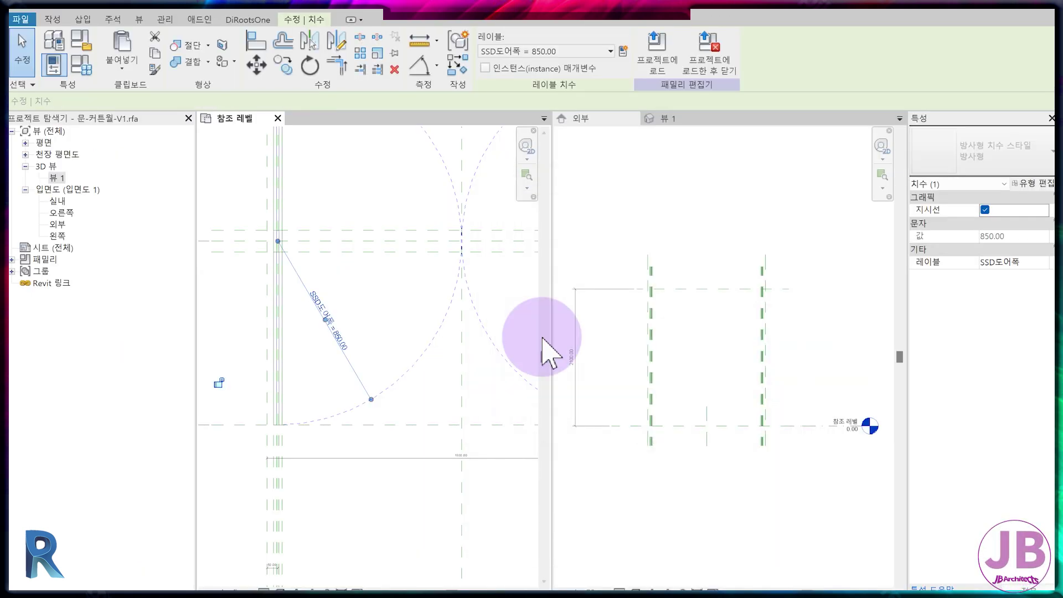
Label the right arc's radius dimension with the SSD도어폭 parameter and check it in the family types
left_click(487, 367)
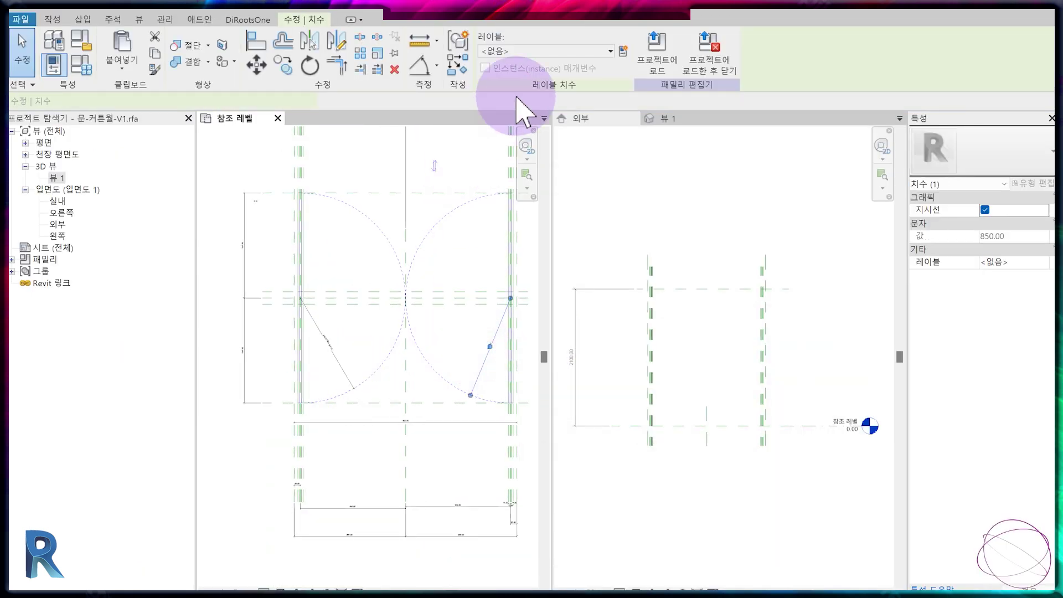
left_click(546, 51)
left_click(550, 100)
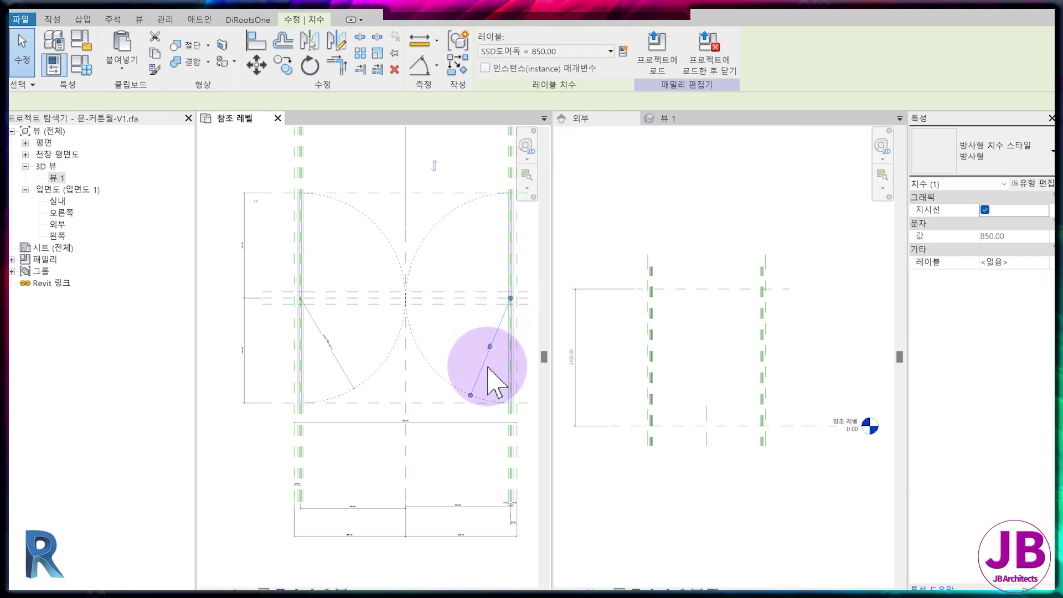
left_click(451, 380)
left_click(81, 66)
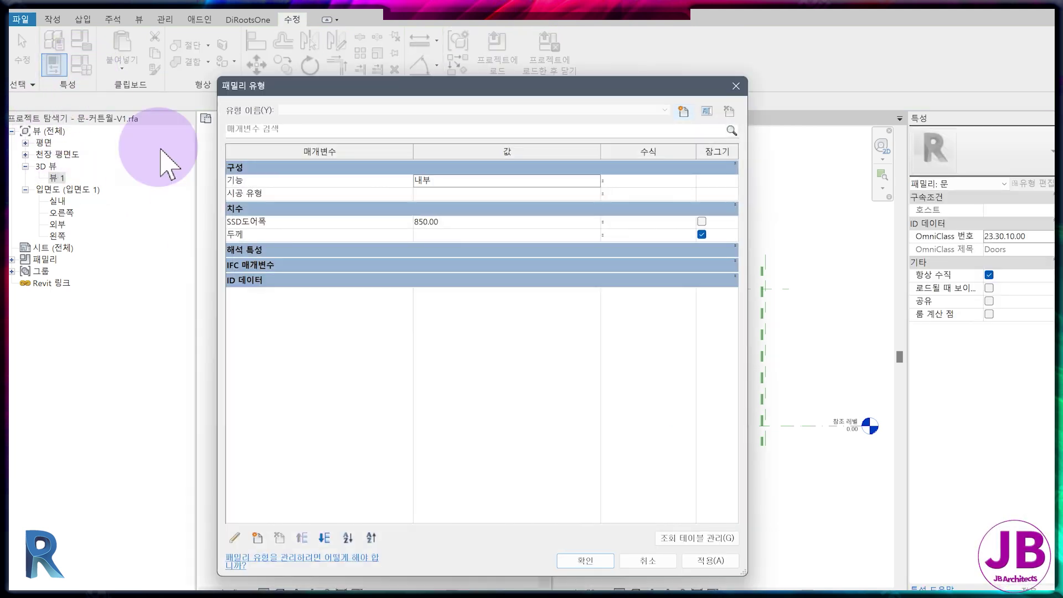
left_click(595, 560)
key("d")
key("i")
middle_click_drag(499, 415, 335, 356)
middle_click_drag(489, 367, 263, 359)
left_click(338, 358)
middle_click_drag(283, 446, 477, 357)
left_click(440, 452)
scroll(299, 464, "up", 1)
scroll(299, 466, "up", 3)
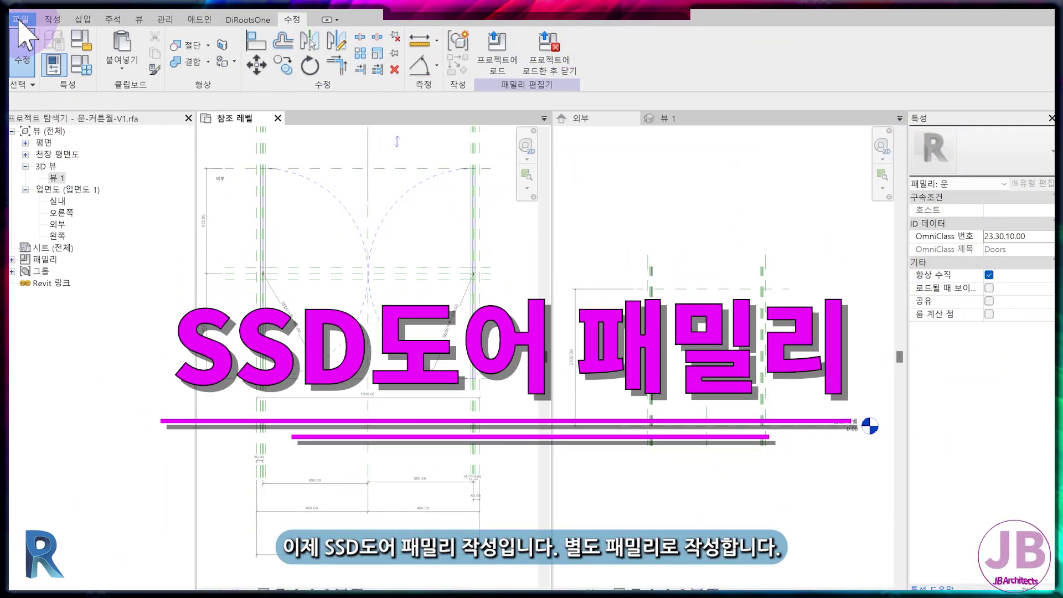
Create a new family from the 미터법 일반 모델.rft template
left_click(21, 20)
left_click(41, 84)
left_click(191, 121)
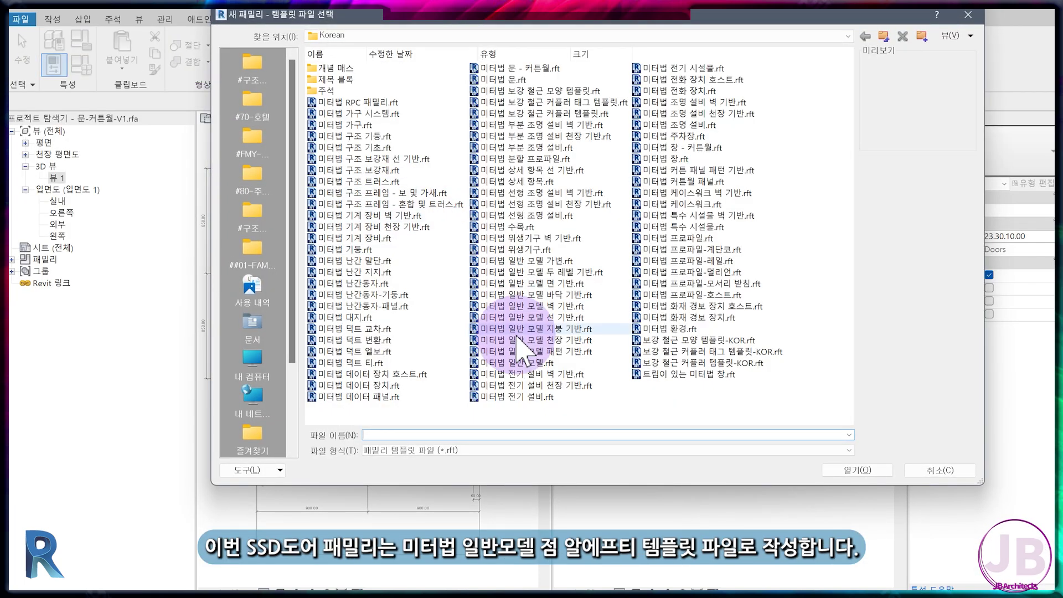
left_click(517, 363)
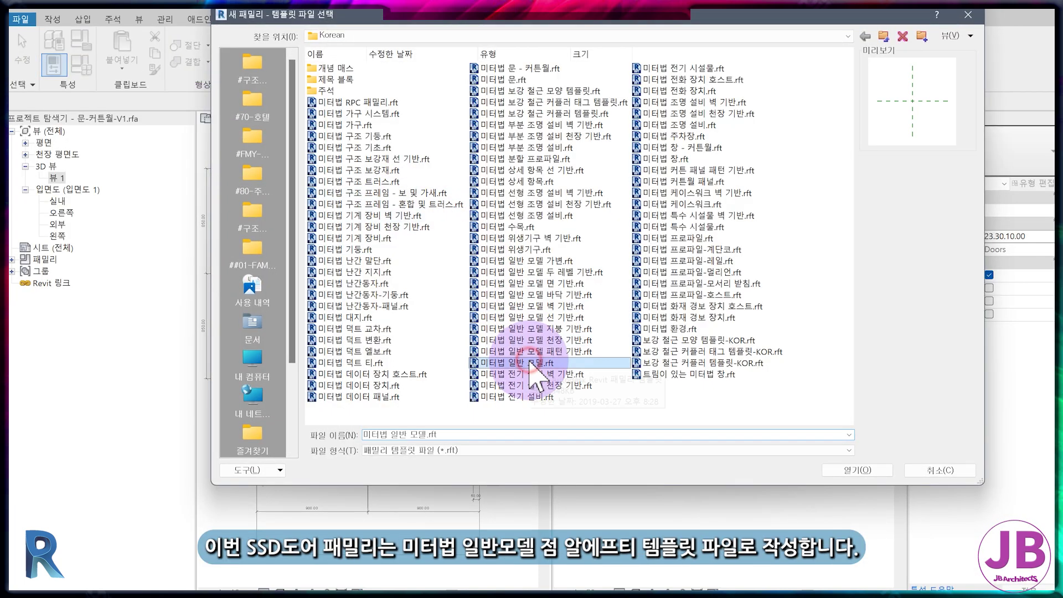
left_click(855, 470)
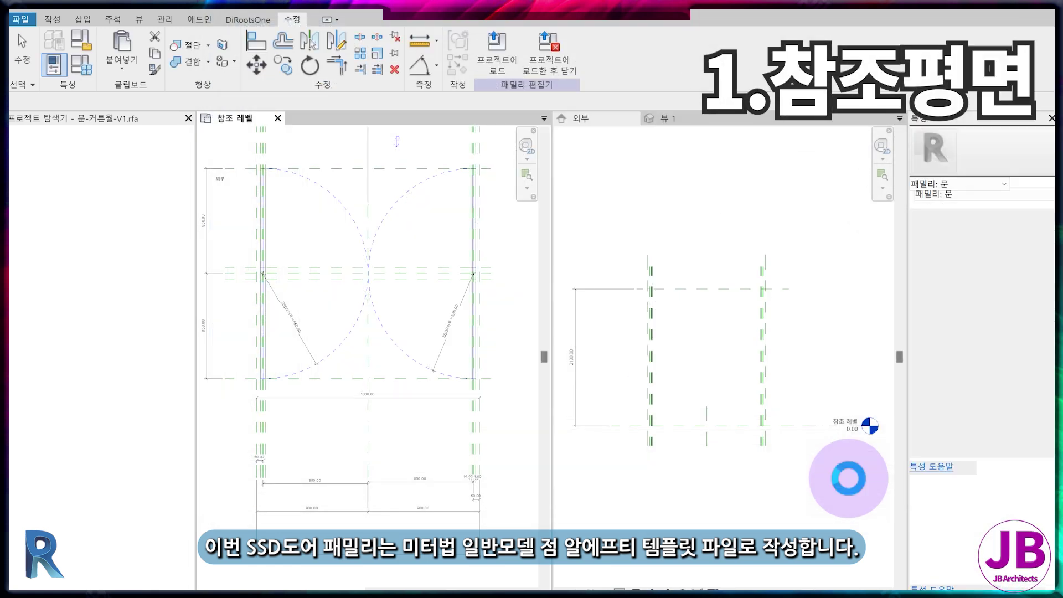
Sketch a vertical reference plane in the plan view, offset 850 mm from the center (left/right) reference plane
key("r")
key("p")
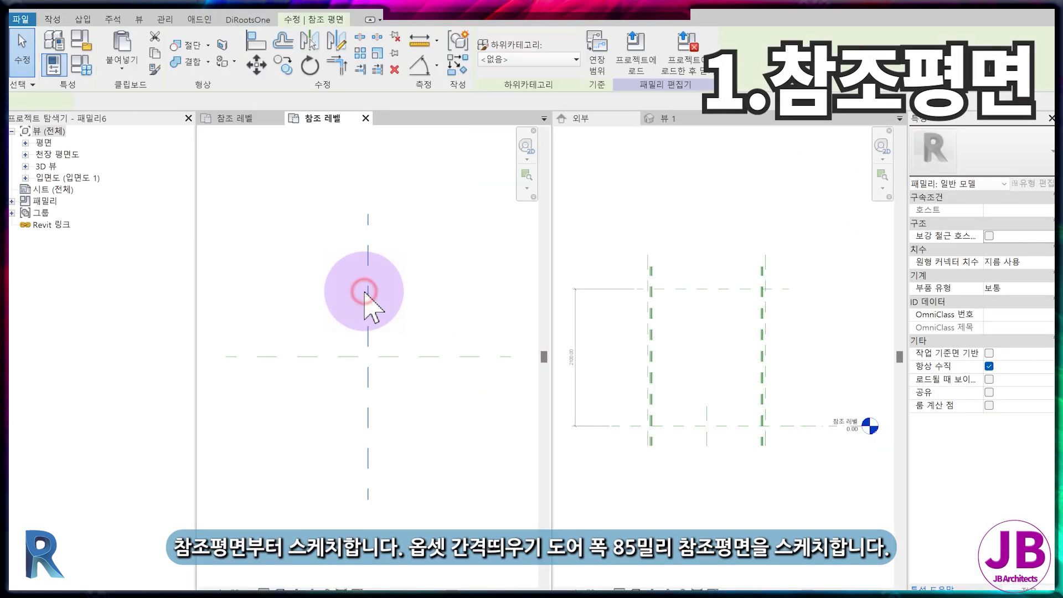
middle_click_drag(403, 312, 368, 345)
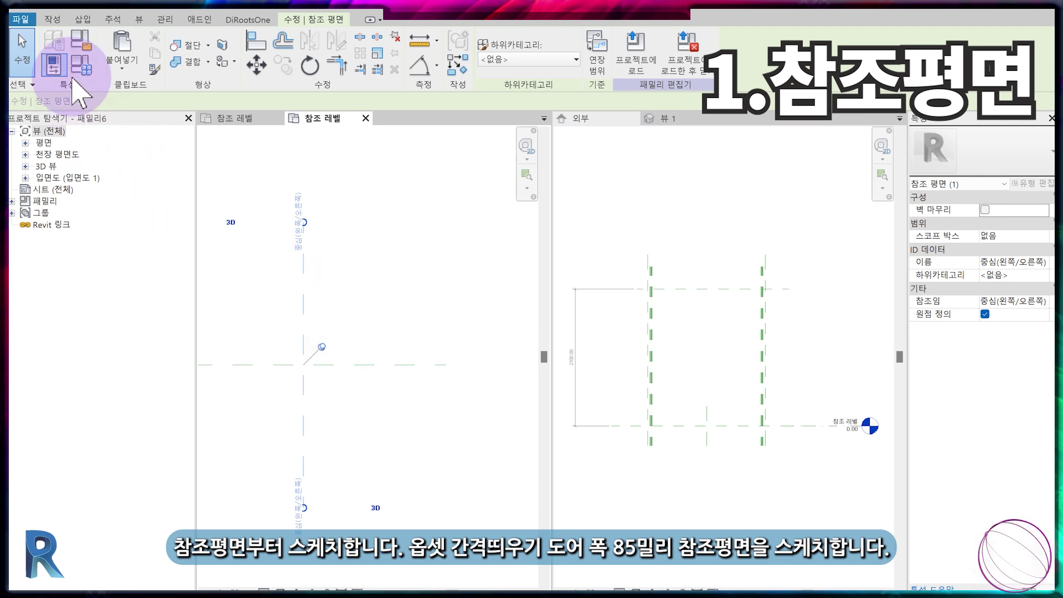
left_click(53, 19)
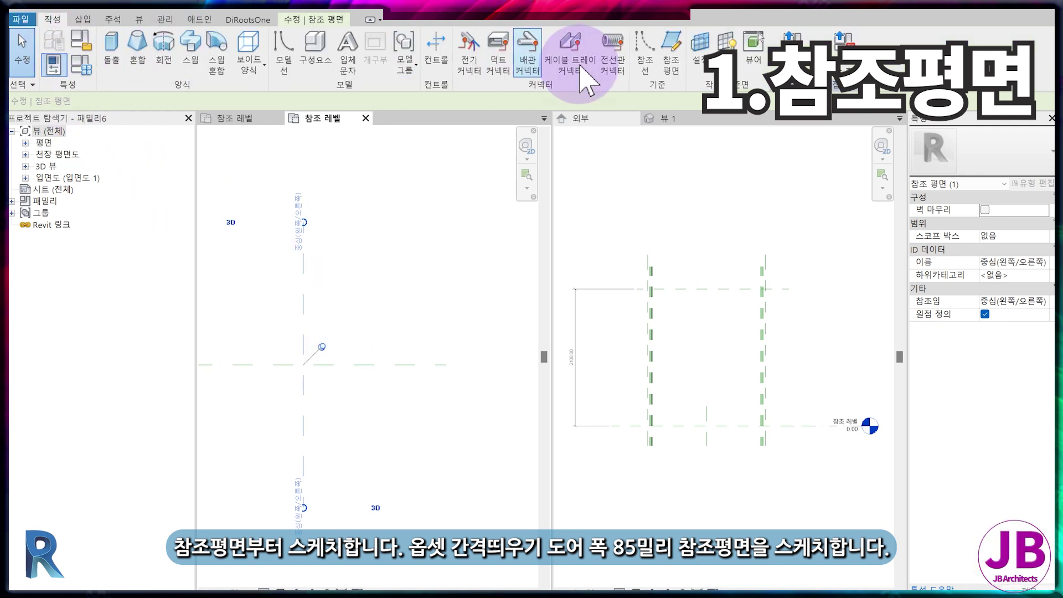
left_click(684, 59)
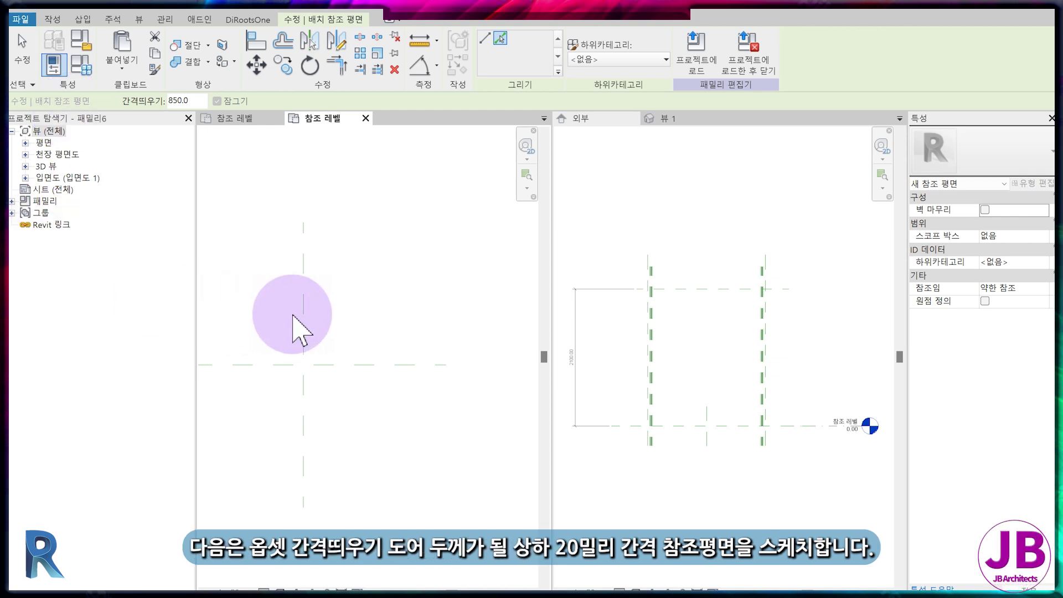
Sketch two horizontal reference planes for the door thickness, offset 20 mm above and below the horizontal center plane
double_click(196, 105)
type("20")
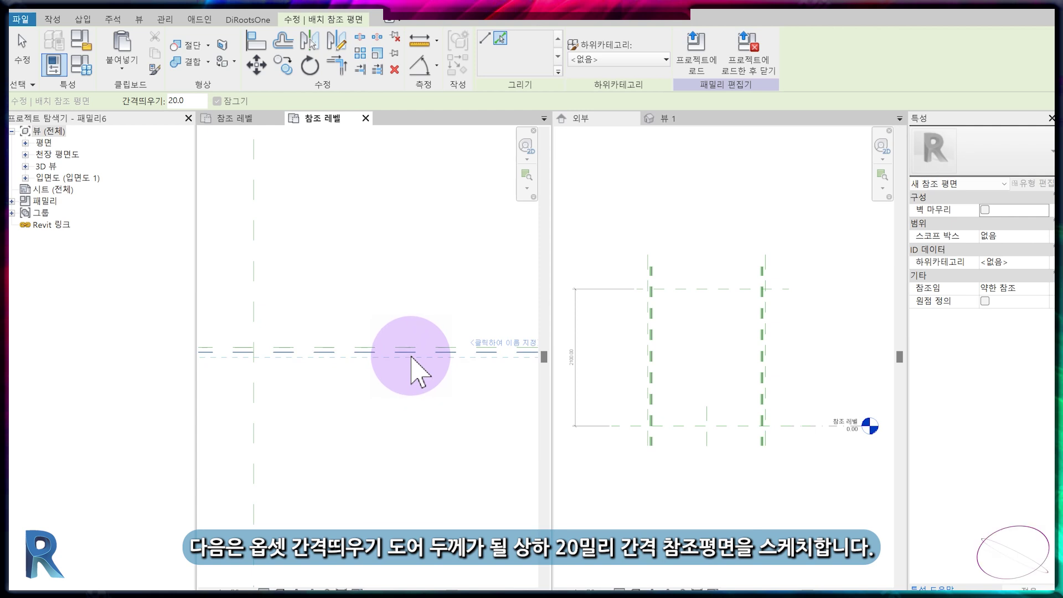
middle_click_drag(392, 423, 549, 402)
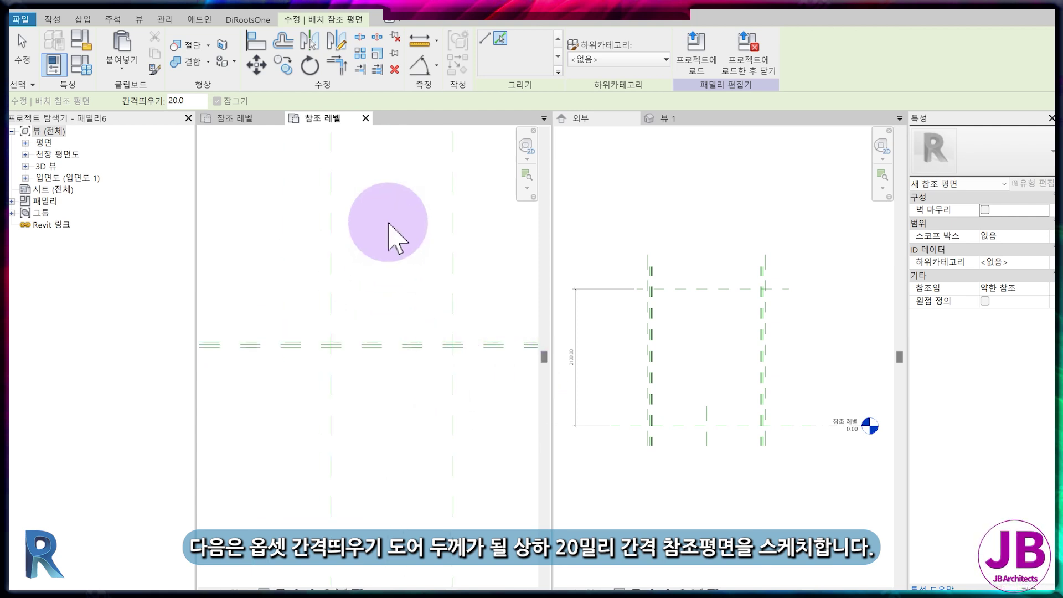
Sketch two horizontal reference planes for the glass thickness, offset 6 mm above and below the horizontal center plane
double_click(188, 101)
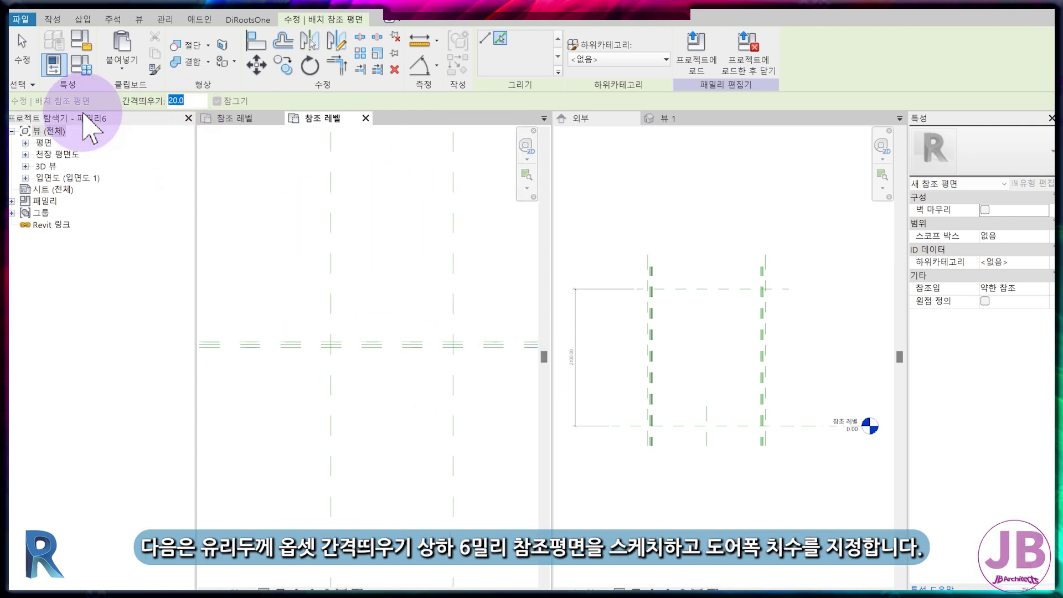
scroll(451, 351, "up", 5)
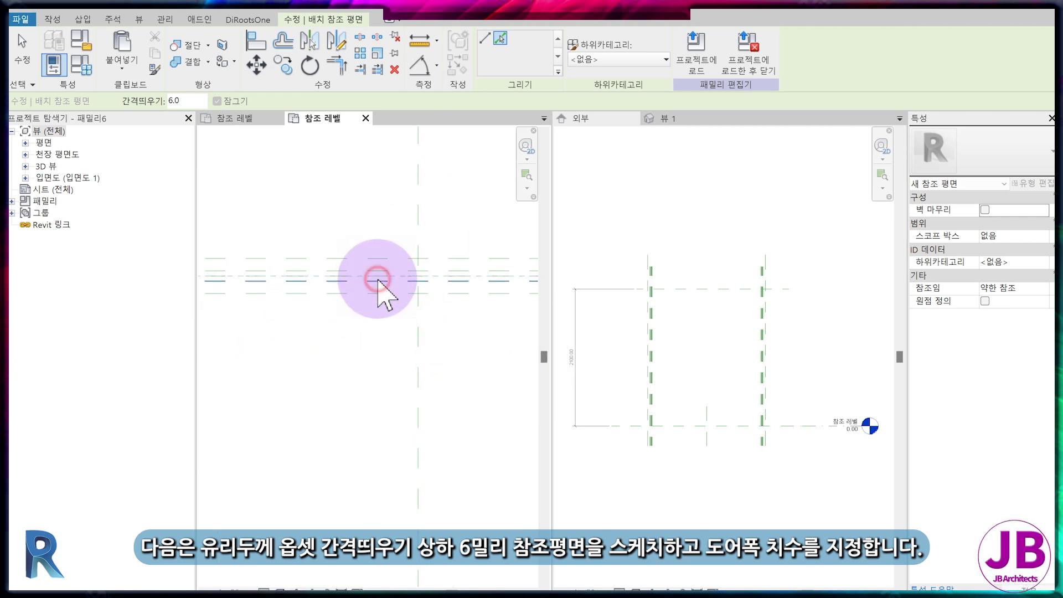
left_click(377, 279)
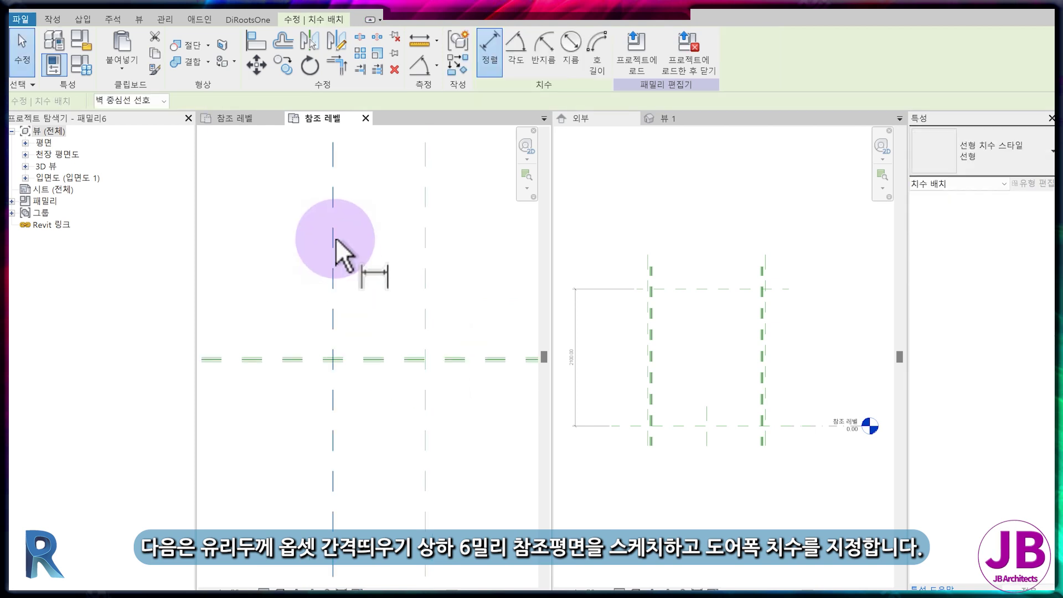
Dimension the door width between the two vertical reference planes and adjust the plan view's scale
left_click(334, 236)
left_click(424, 227)
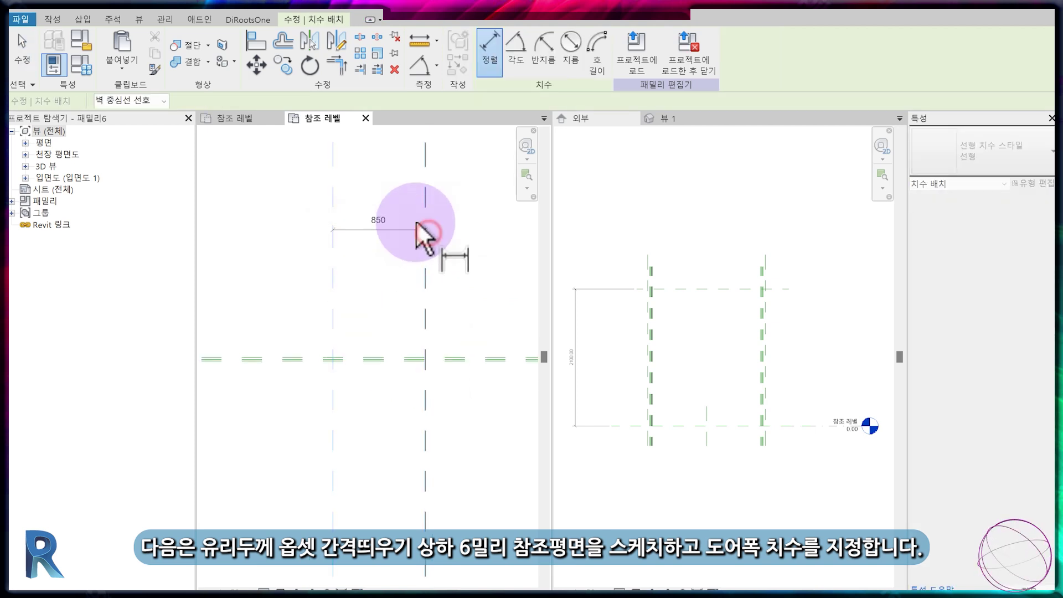
left_click(400, 210)
key("Escape")
left_click(237, 588)
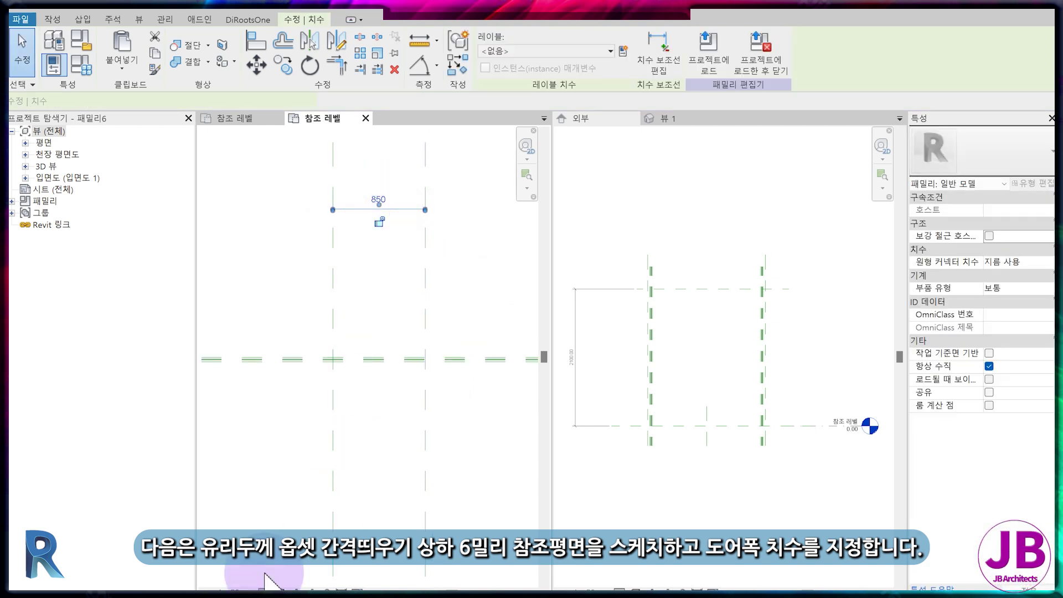
left_click(239, 428)
left_click(241, 441)
Label the door width dimension with a new type parameter named SSD도어폭
left_click(358, 212)
left_click(622, 52)
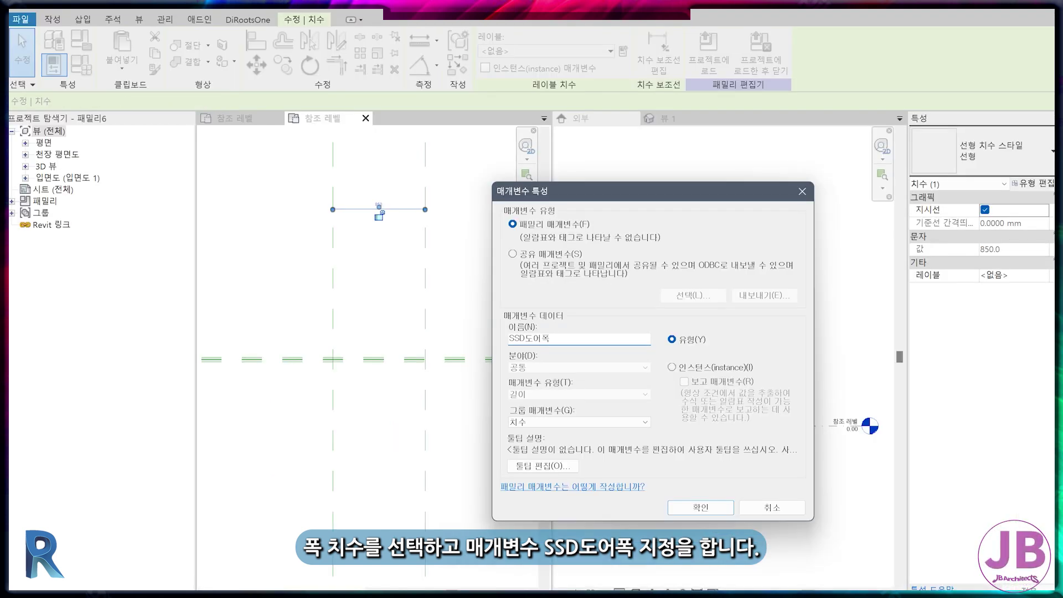
key("Return")
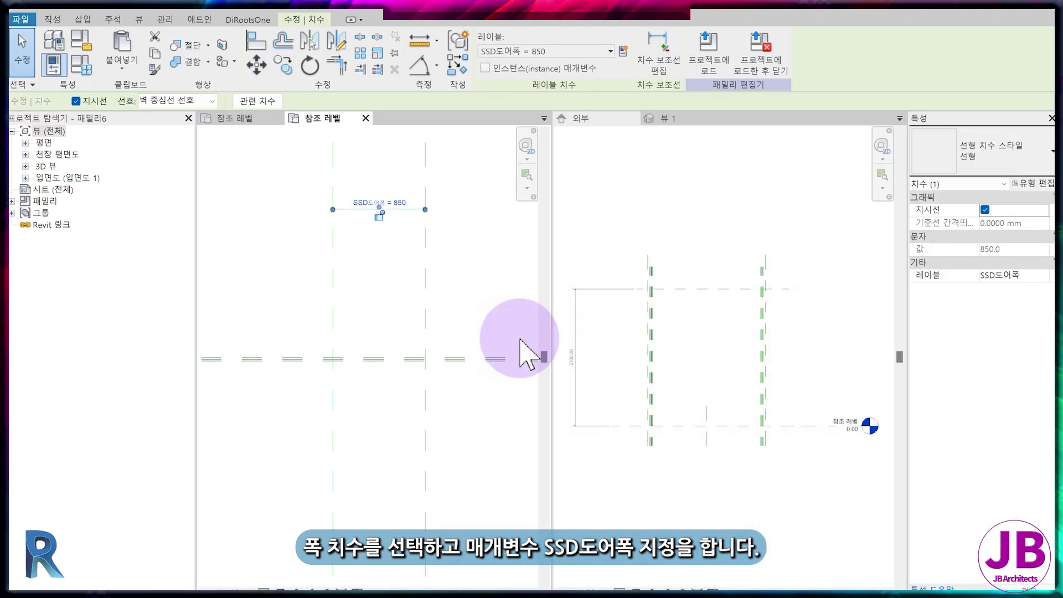
Draw a reference line along the horizontal center plane from the left vertical reference plane to the right one
left_click(55, 20)
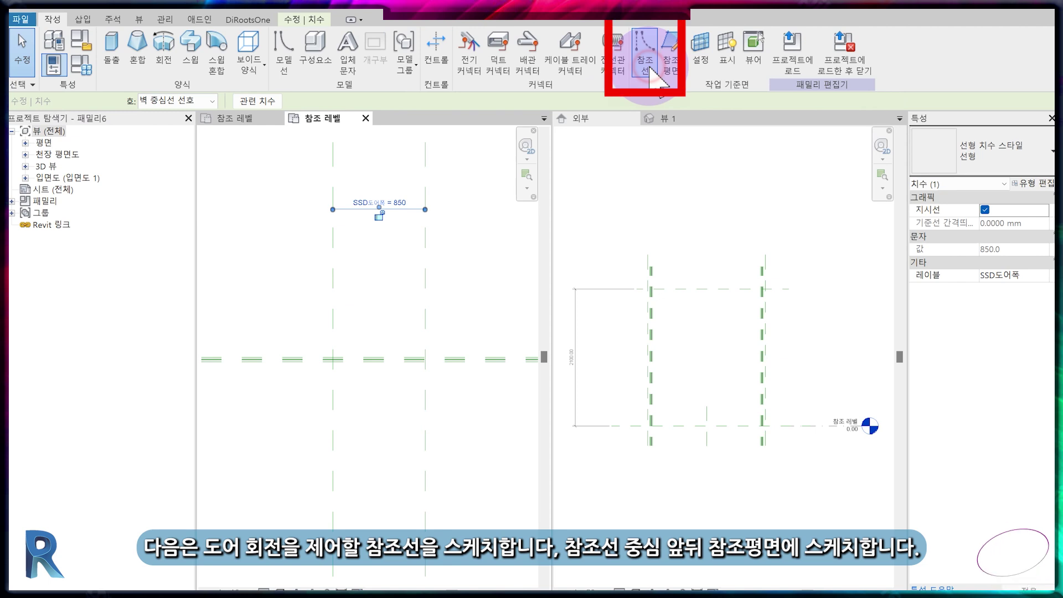
left_click(648, 64)
scroll(344, 362, "up", 4)
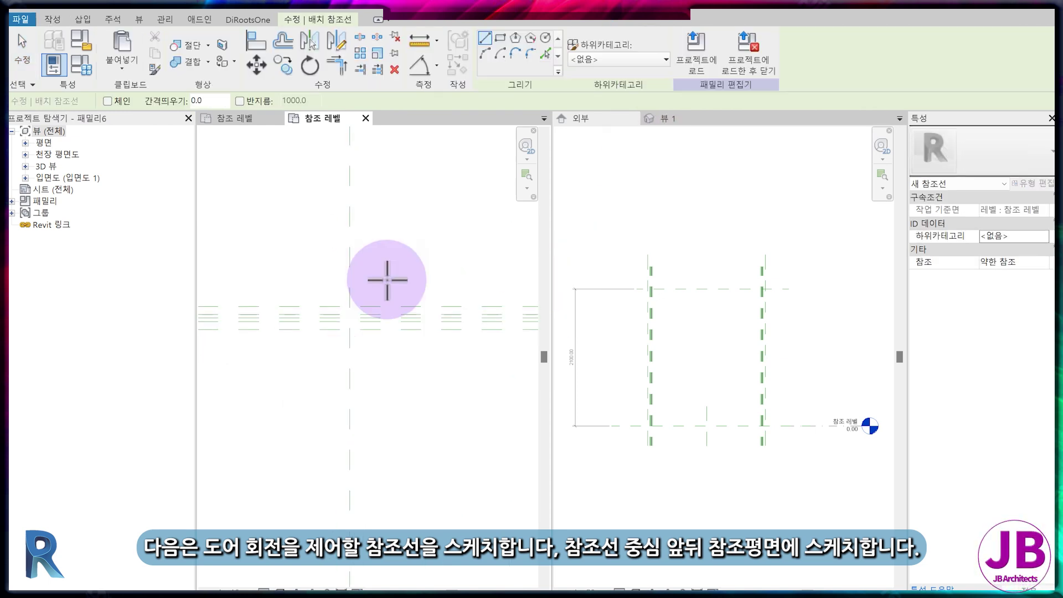
scroll(355, 360, "up", 1)
left_click(285, 361)
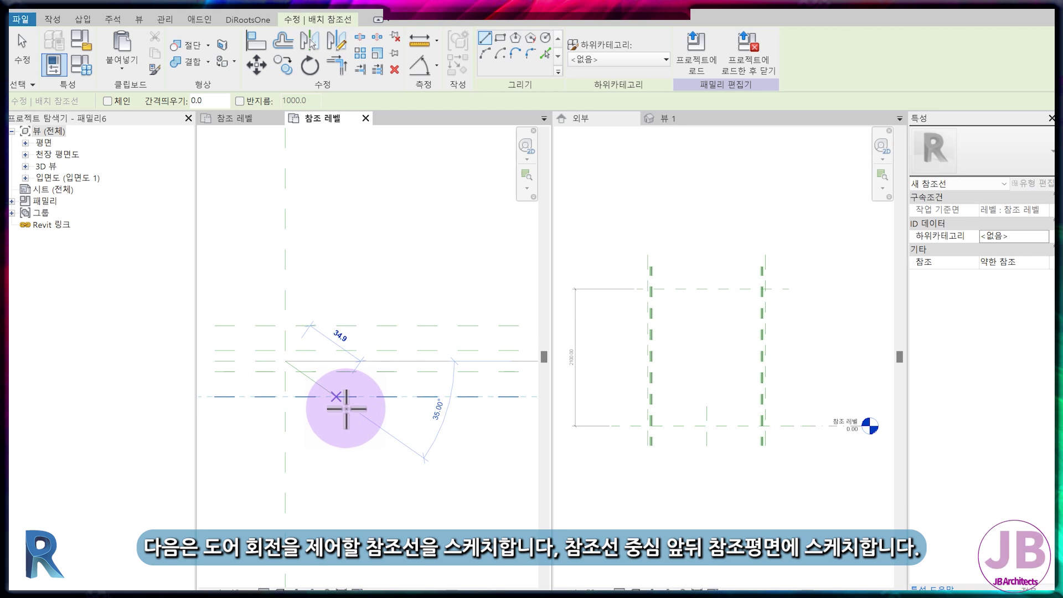
middle_click_drag(408, 423, 304, 402)
scroll(487, 362, "up", 3)
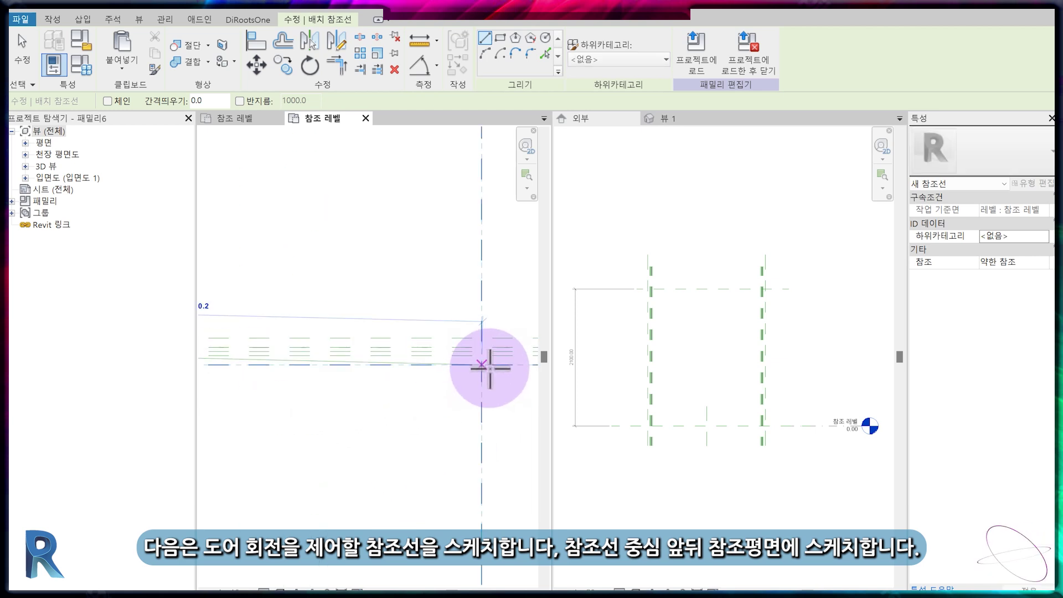
left_click(473, 335)
Make the reference line's temporary length dimension permanent and move it above the horizontal reference planes
left_click(342, 360)
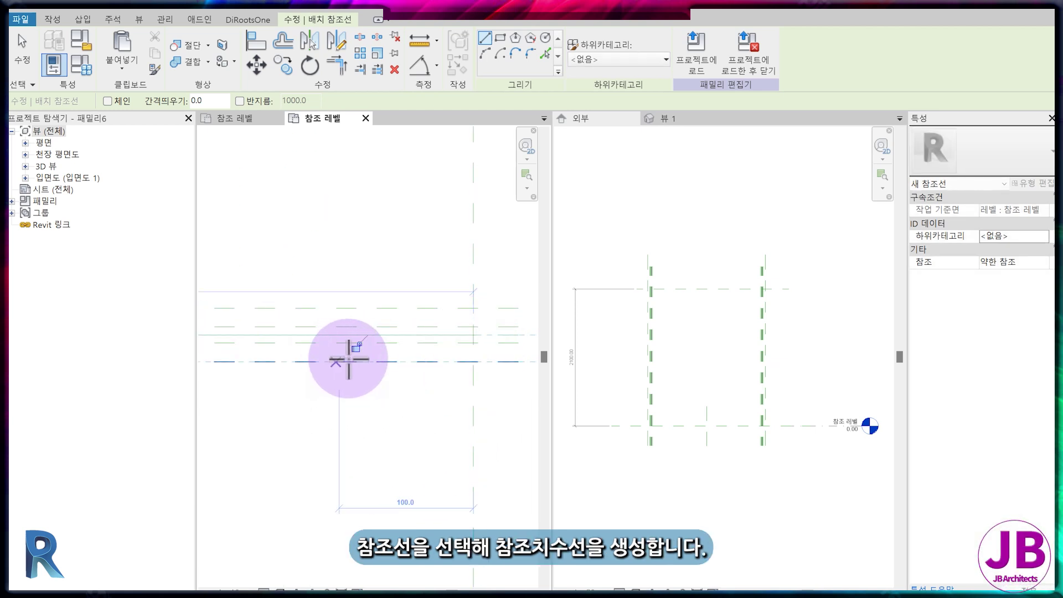
scroll(481, 381, "down", 5)
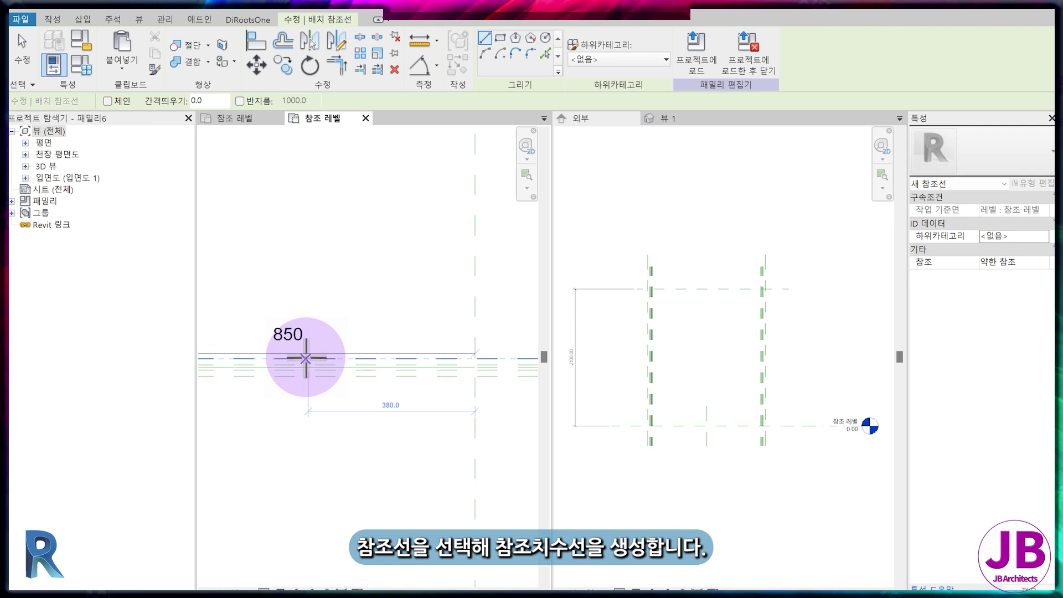
key("Escape")
left_click_drag(306, 354, 304, 295)
key("Escape")
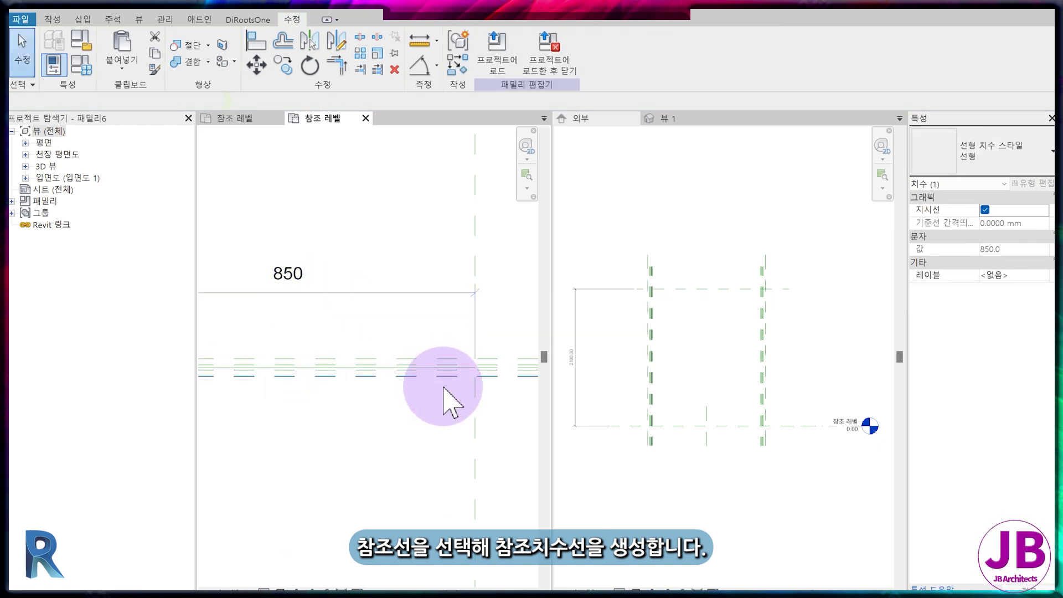
Align the reference line's right end to the right vertical reference plane and lock it
scroll(472, 448, "up", 2)
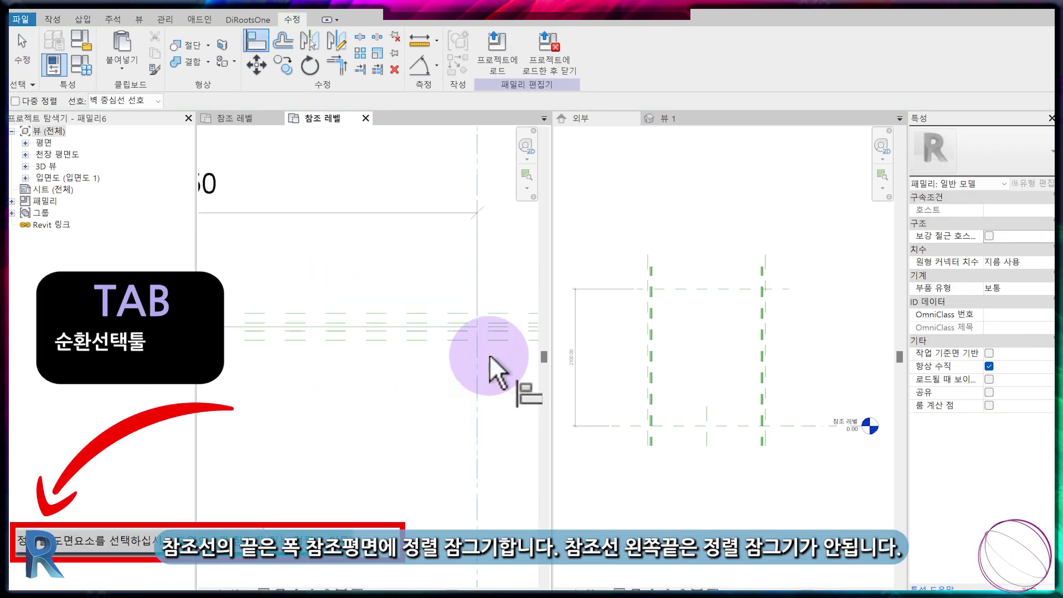
key("a")
key("l")
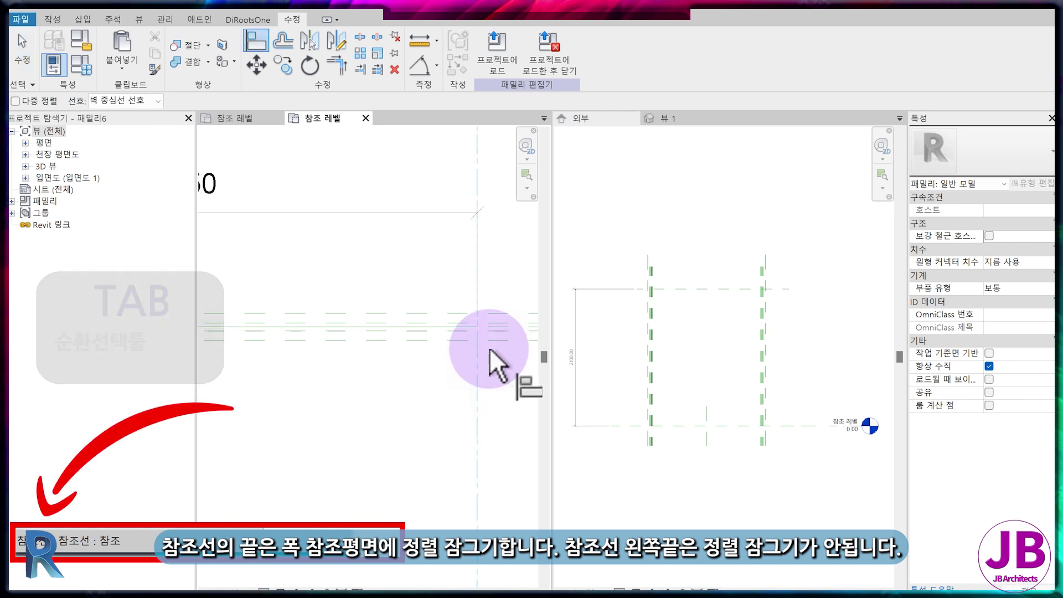
scroll(388, 356, "down", 2)
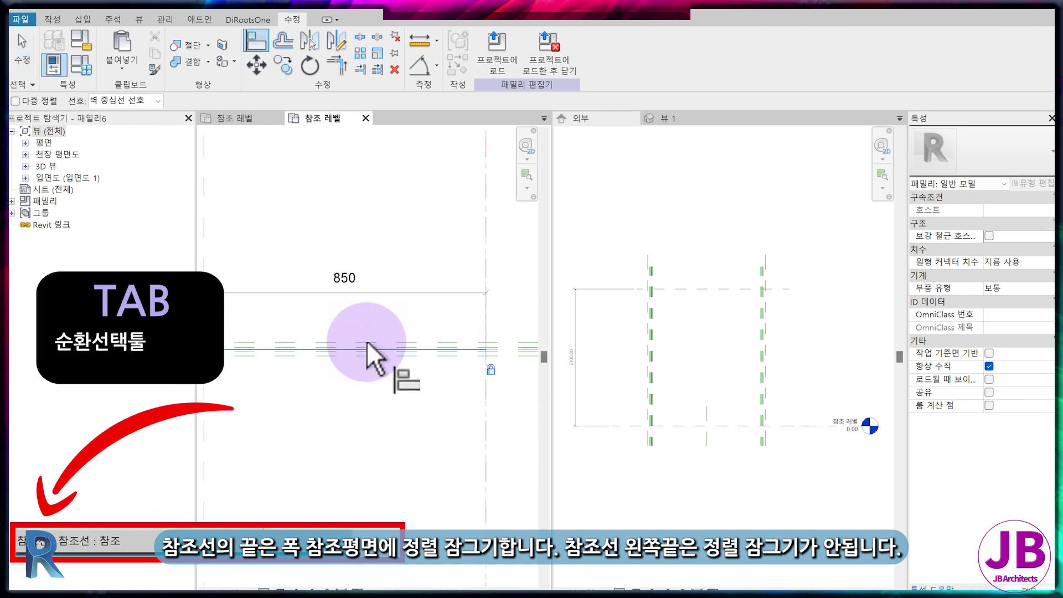
Try to align and lock the reference line's left end to the left vertical reference plane
scroll(302, 341, "up", 3)
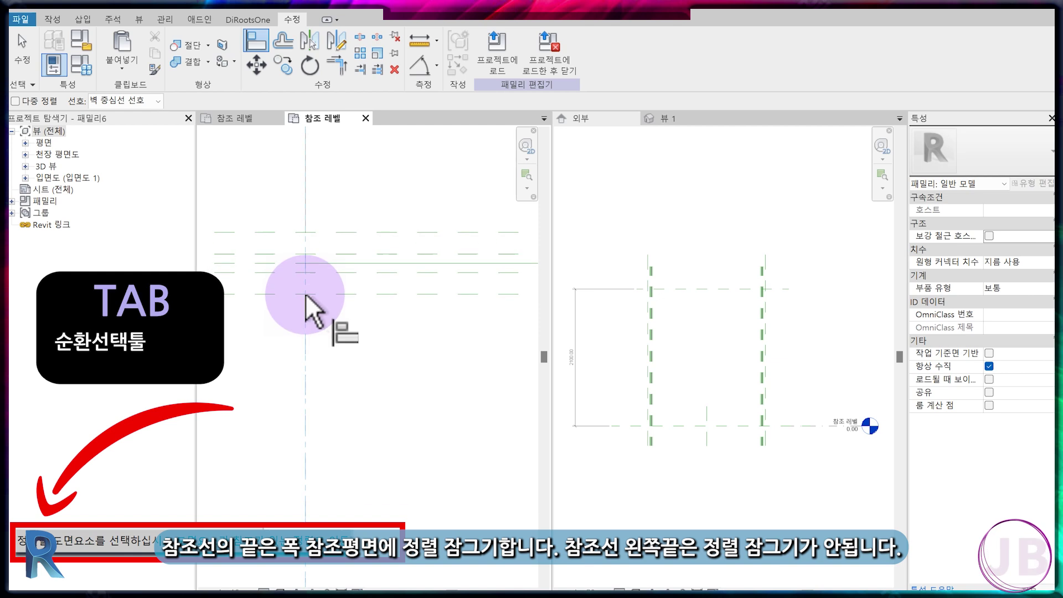
scroll(306, 310, "up", 2)
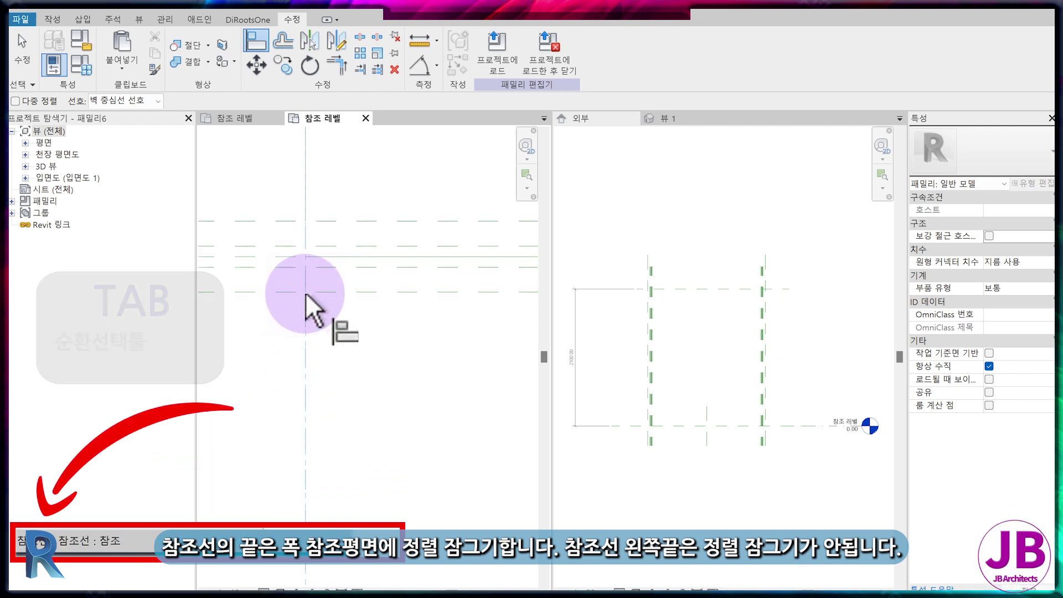
left_click(308, 258)
left_click(319, 371)
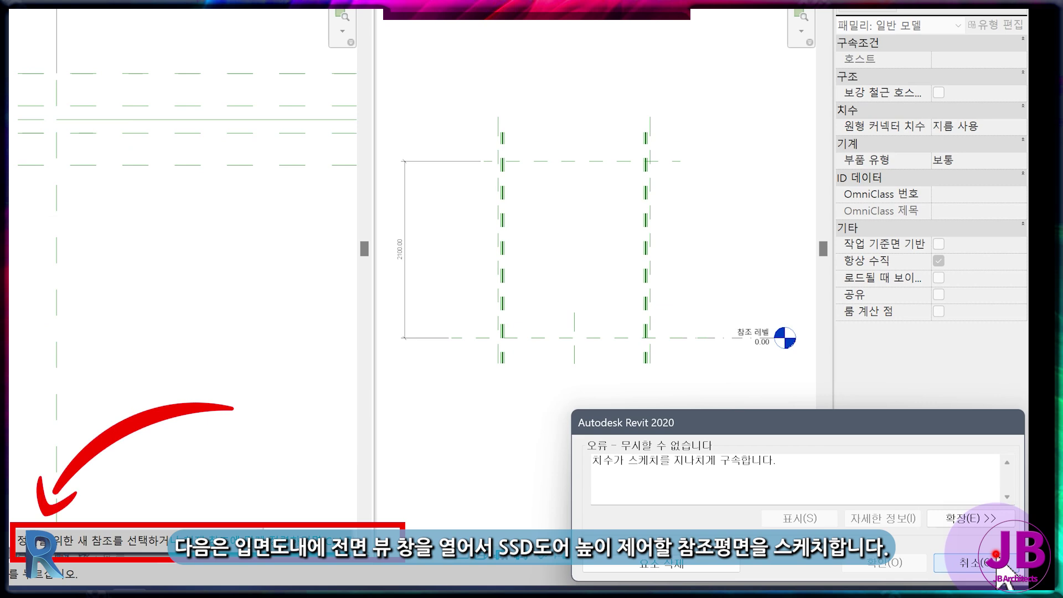
left_click(995, 554)
left_click(76, 215)
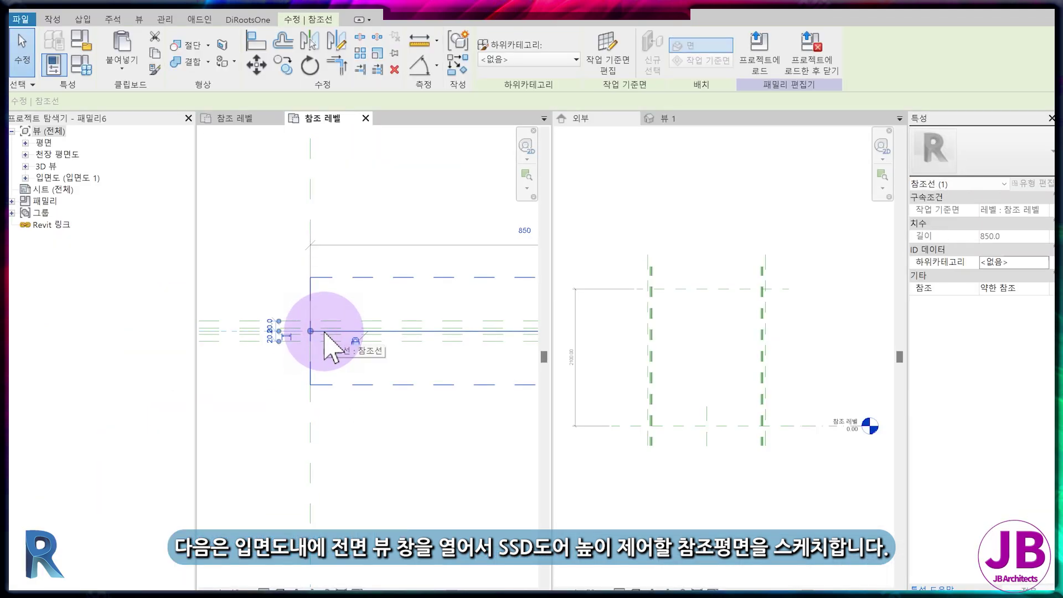
scroll(329, 352, "down", 3)
left_click(332, 365)
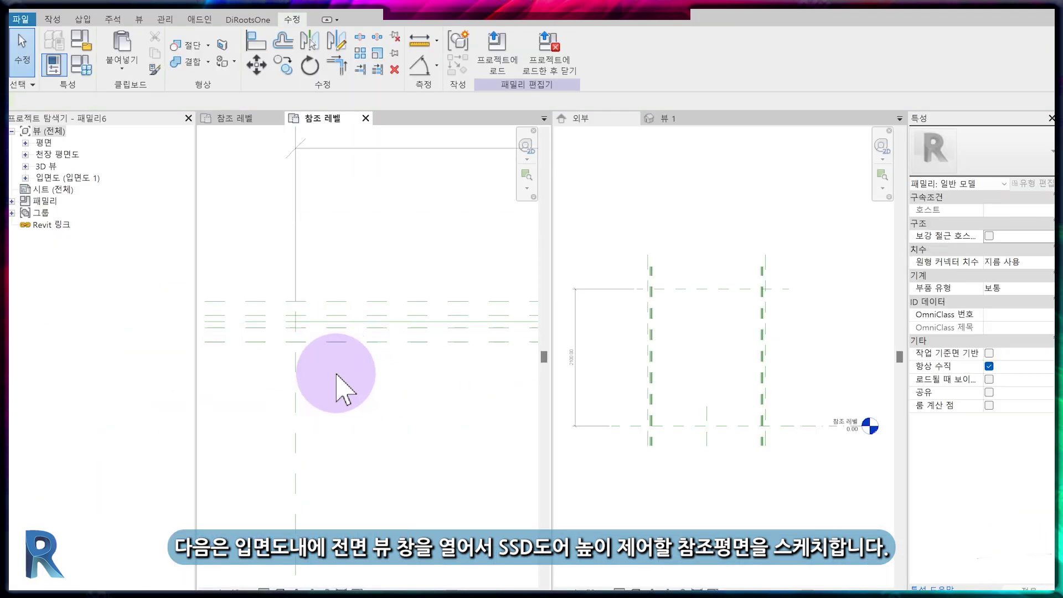
Open the 전면 elevation and sketch a door height reference plane offset 2100 mm above the reference level
left_click(25, 178)
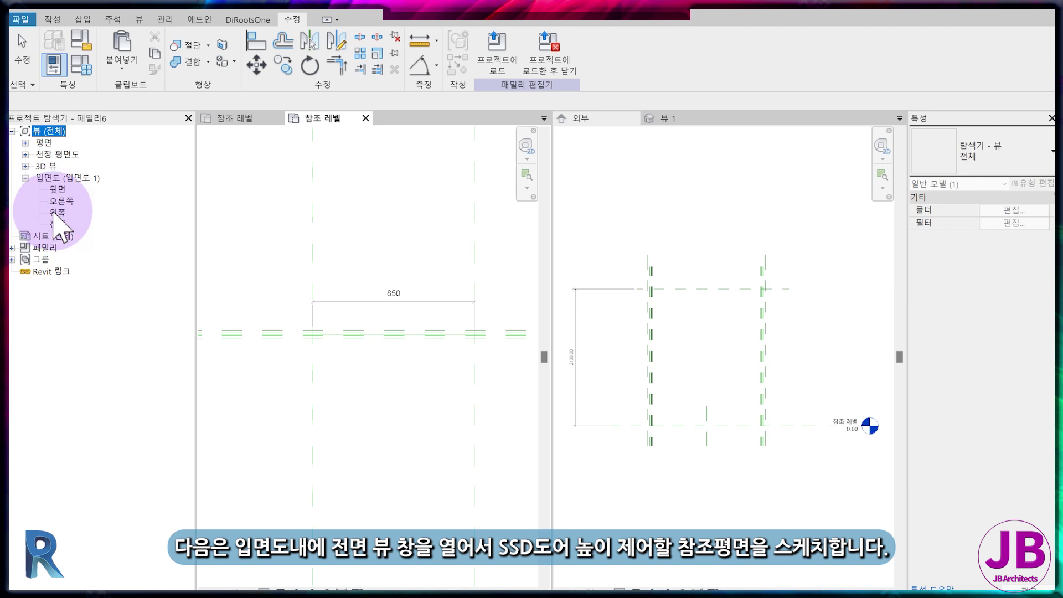
double_click(57, 224)
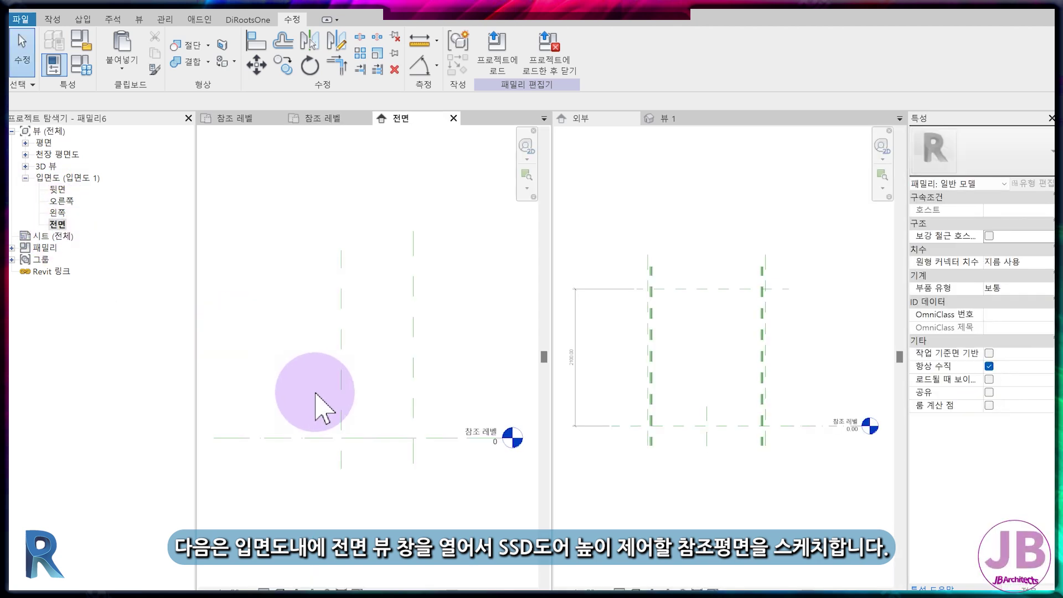
left_click(53, 20)
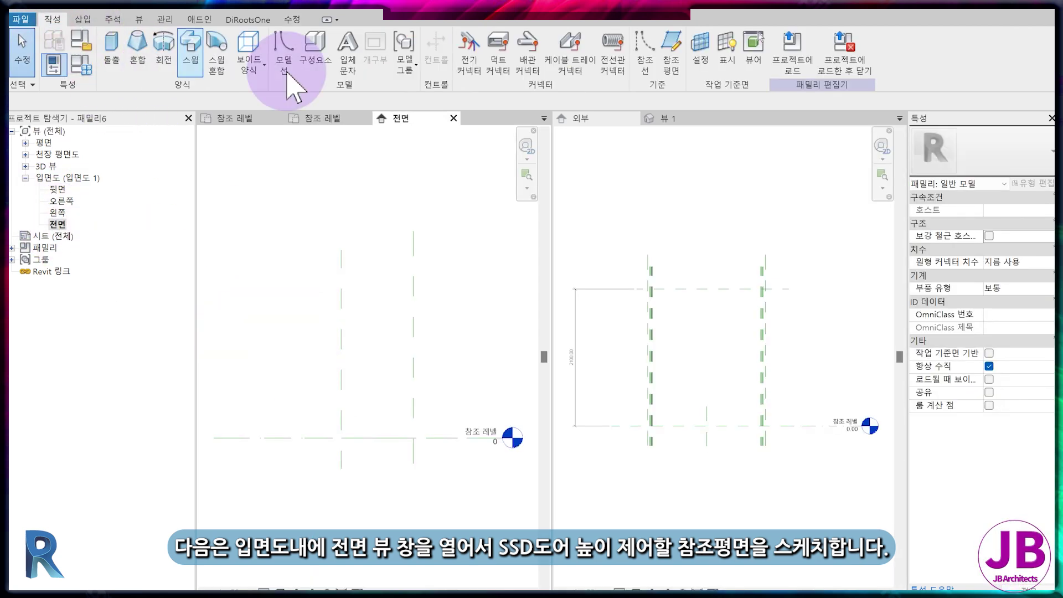
left_click(672, 65)
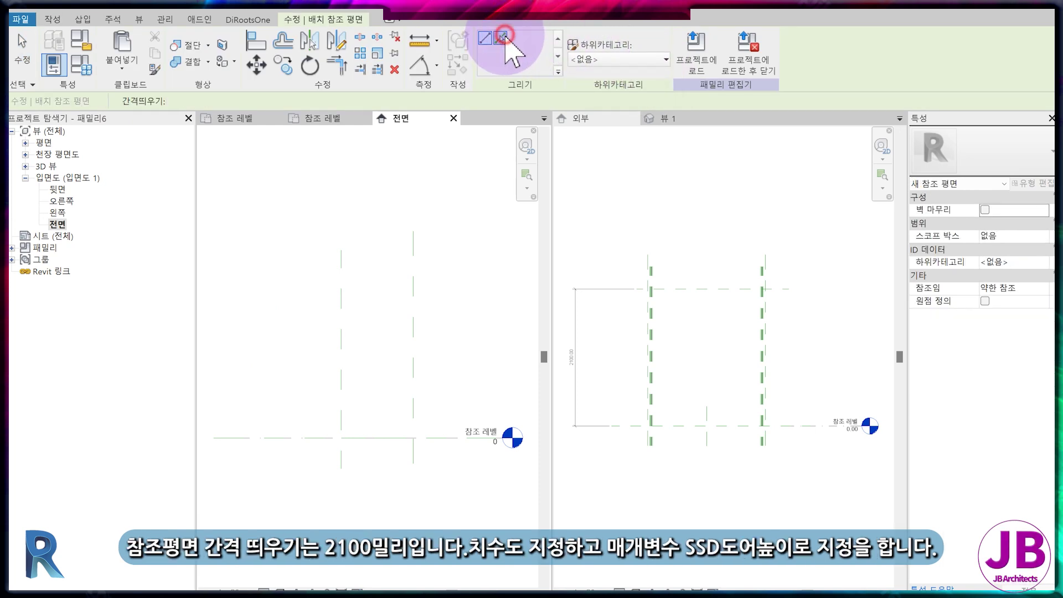
left_click(203, 100)
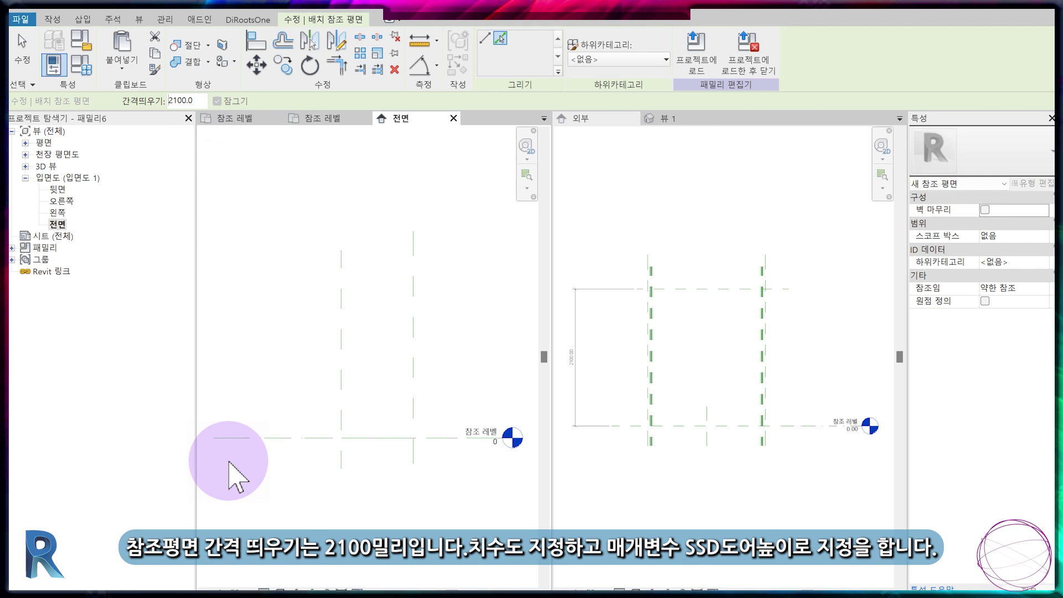
left_click(282, 436)
Dimension the door height between the reference level and the upper reference plane, placed left of the vertical planes
key("d")
key("i")
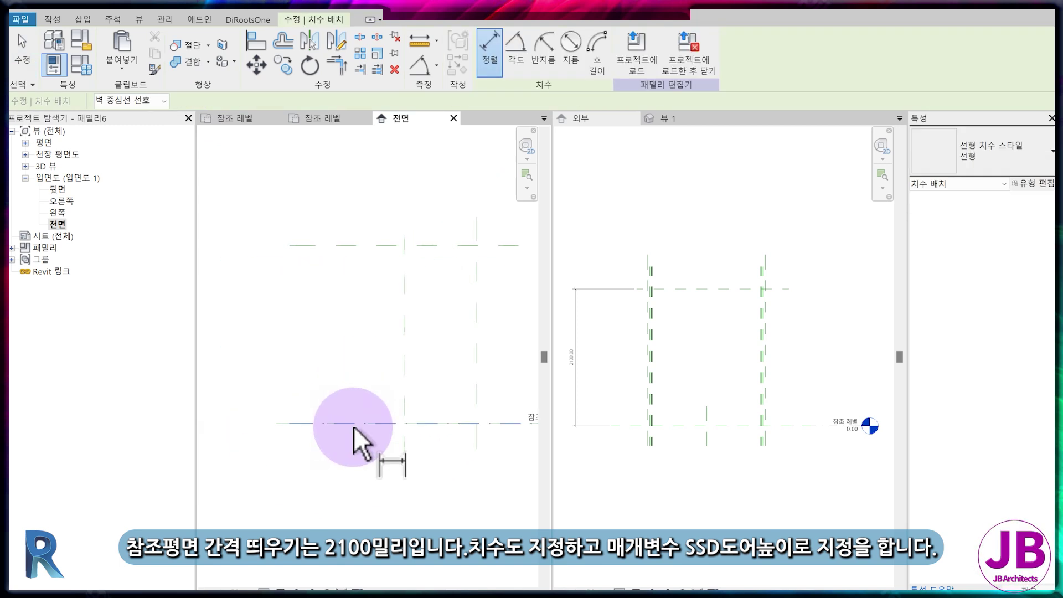
left_click(324, 245)
left_click(260, 288)
key("Escape")
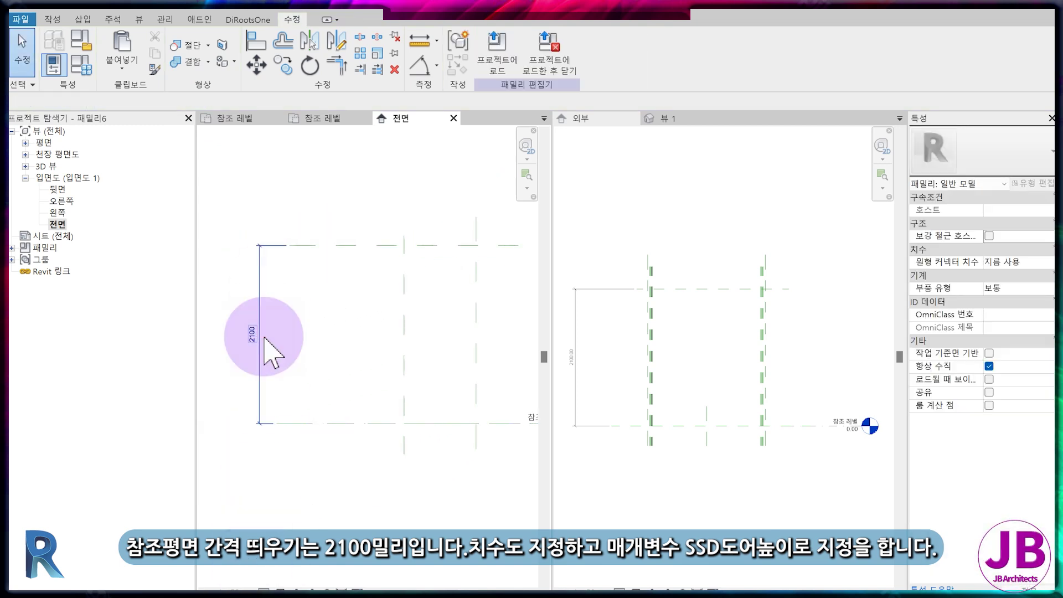
Label the door height dimension with a new type parameter named SSD도어높이
left_click(626, 53)
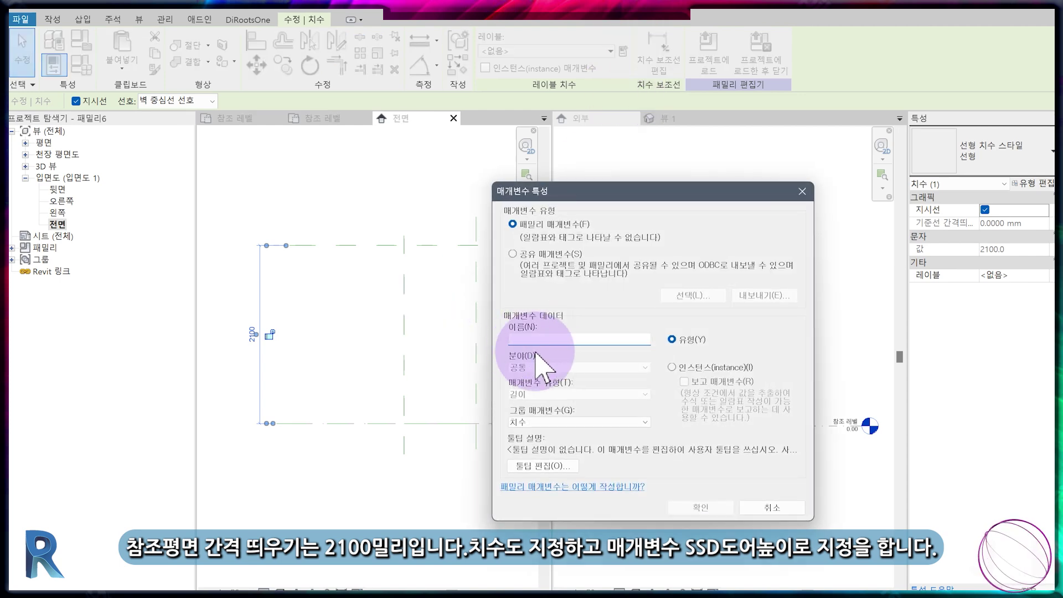
type("SSD도어높이")
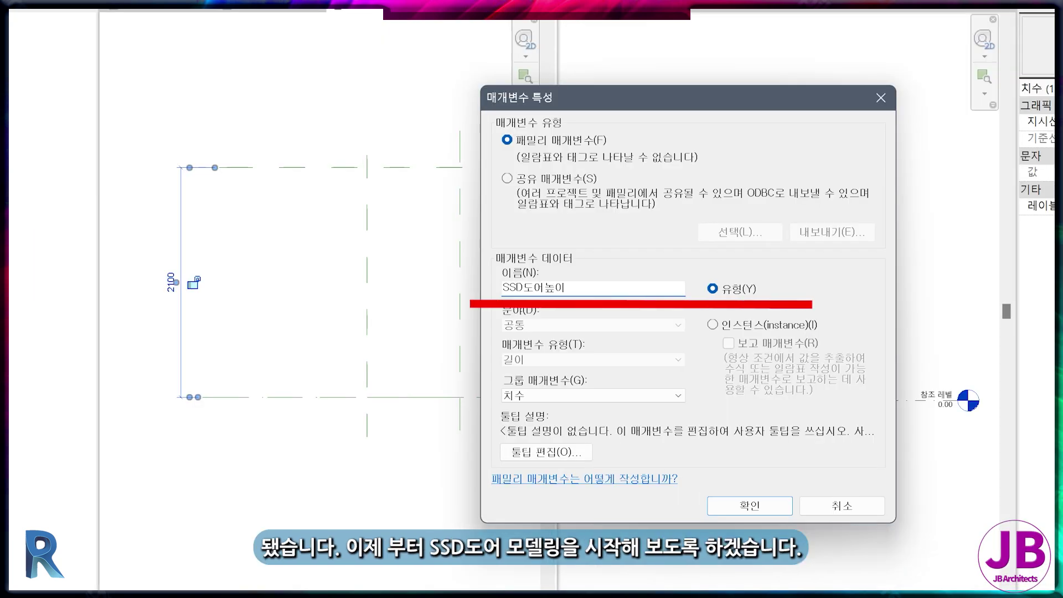
key("Return")
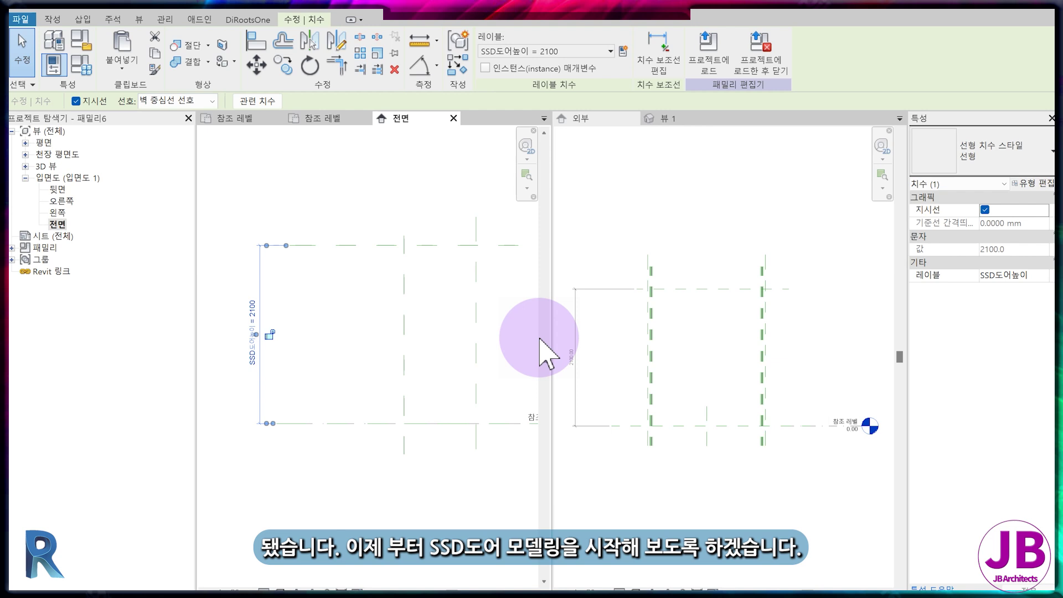
left_click(410, 325)
Start a sweep path sketch in the 참조 레벨 plan and pick the reference line as its work plane
left_click(326, 118)
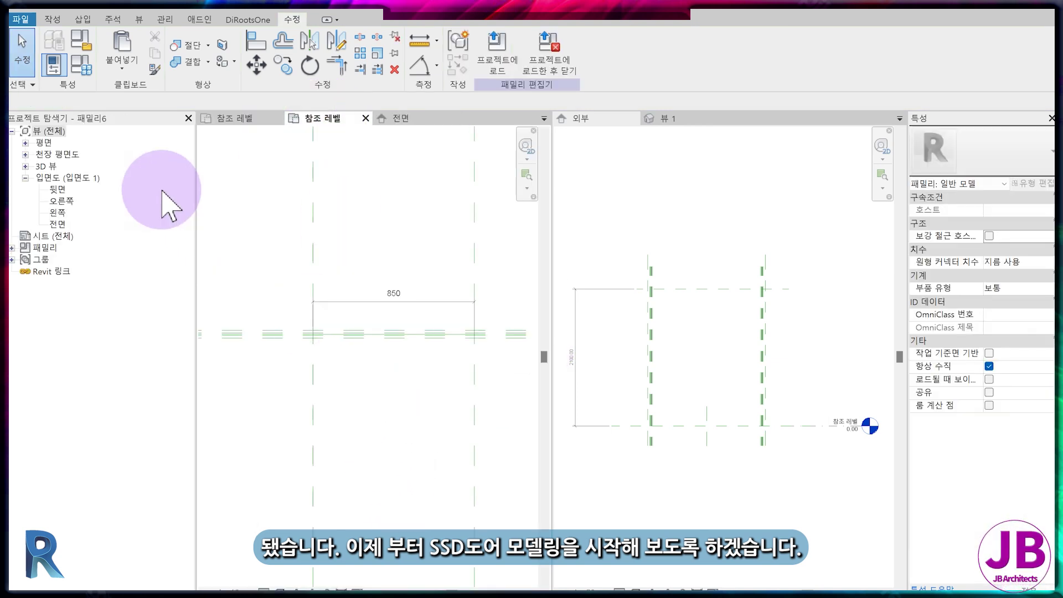
left_click(52, 20)
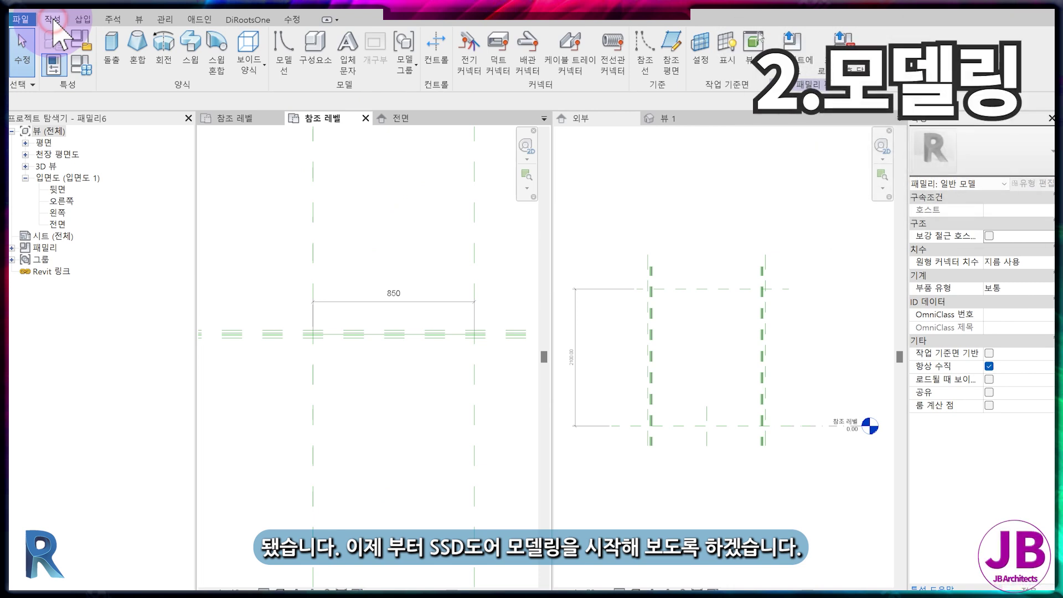
left_click(198, 65)
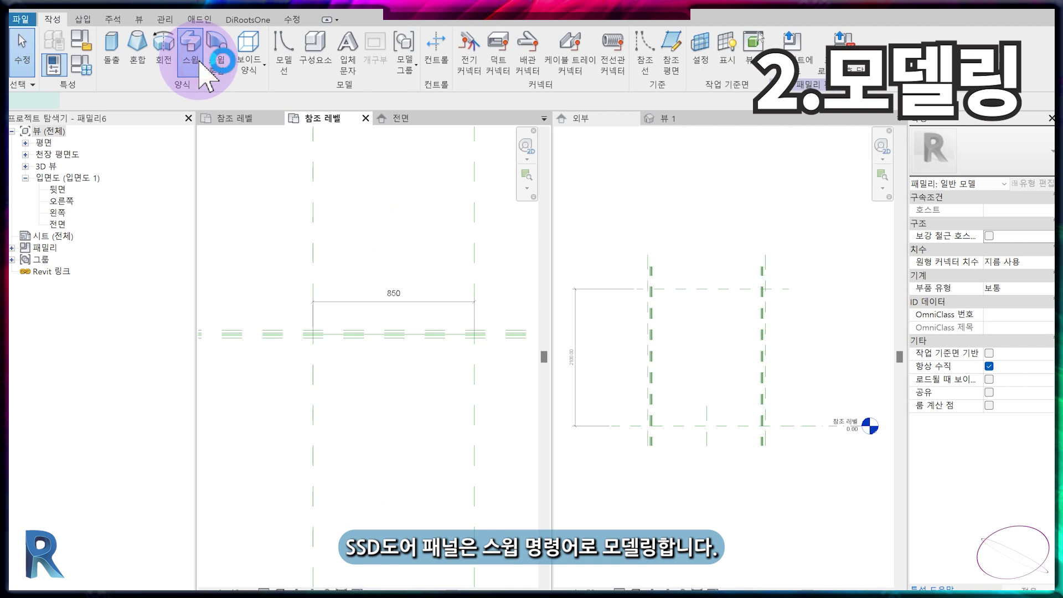
left_click(571, 56)
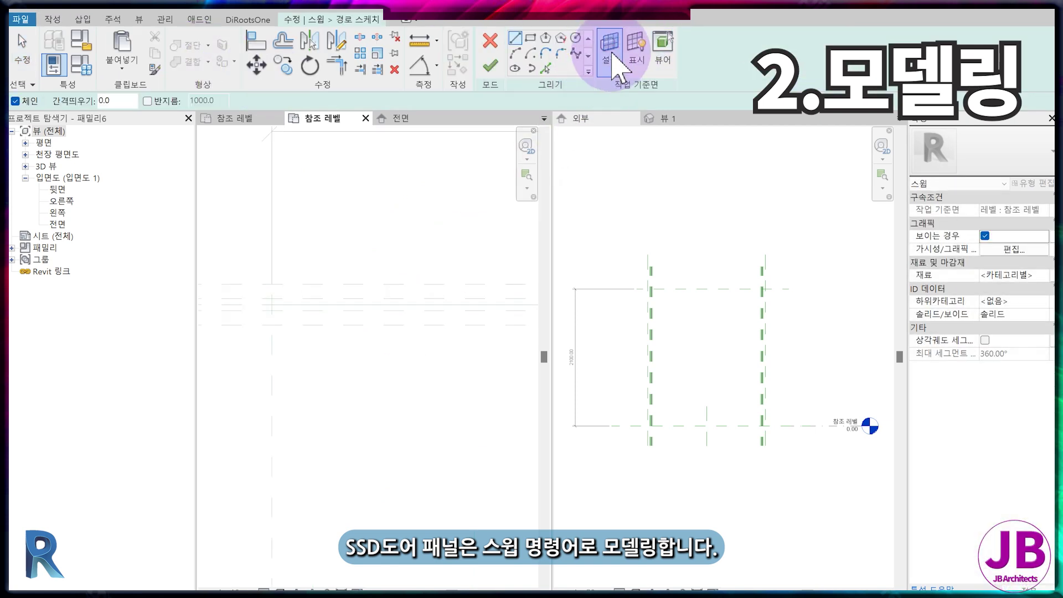
left_click(612, 56)
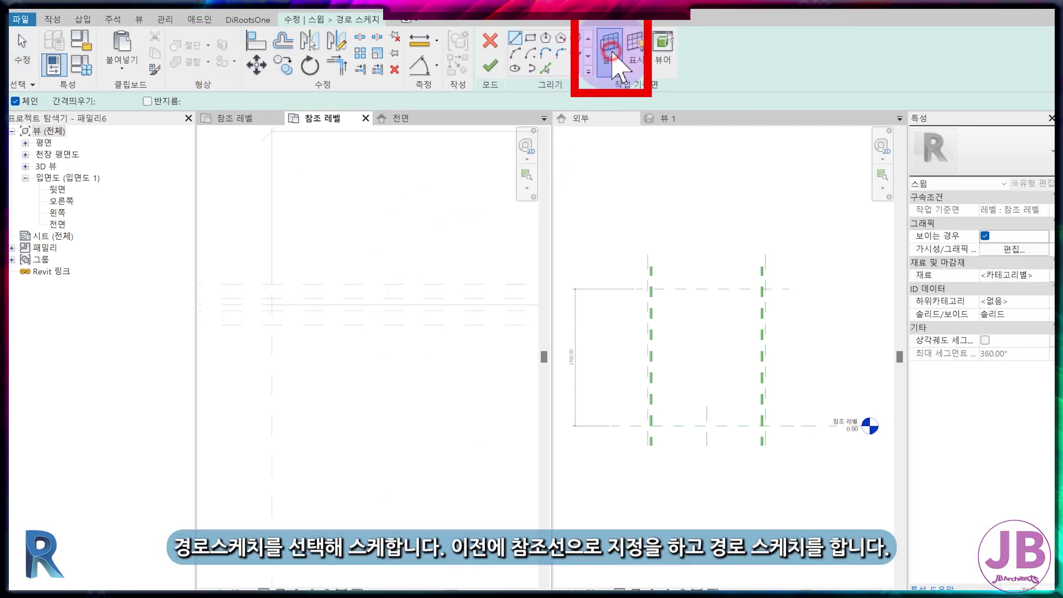
left_click(443, 323)
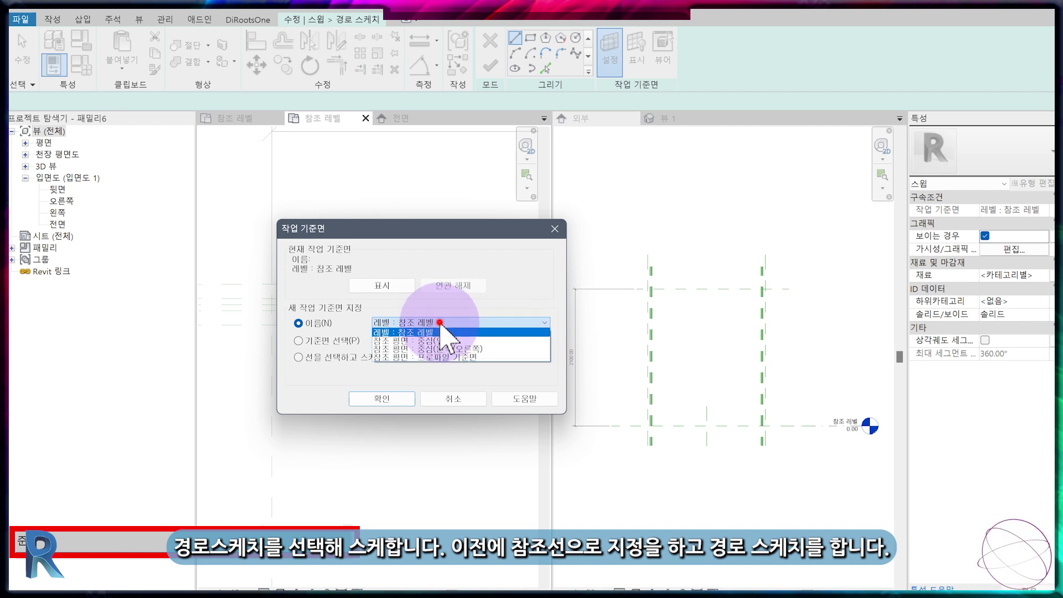
left_click(443, 333)
left_click(299, 340)
left_click(365, 399)
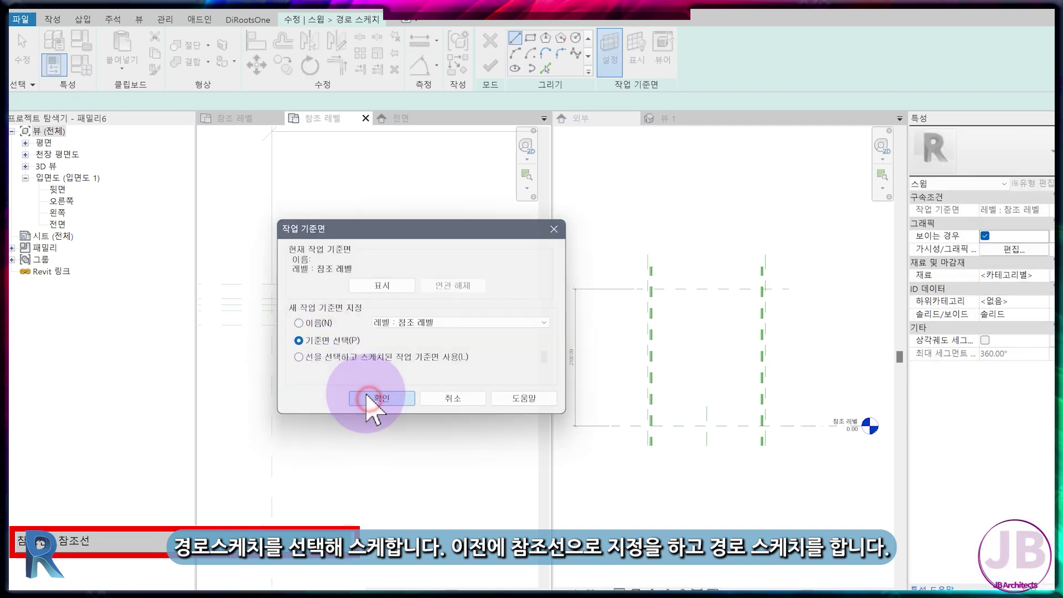
left_click(363, 399)
left_click(327, 321)
Sketch the sweep path as a straight line along the reference line between the two vertical reference planes
left_click(270, 309)
middle_click_drag(485, 303, 271, 287)
middle_click_drag(512, 330, 211, 330)
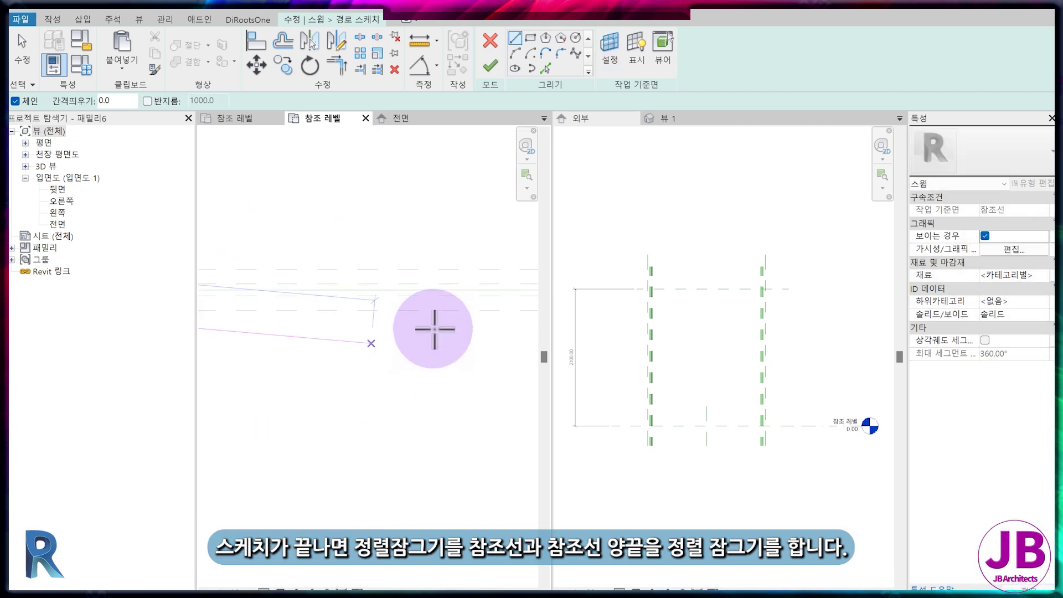
left_click(389, 288)
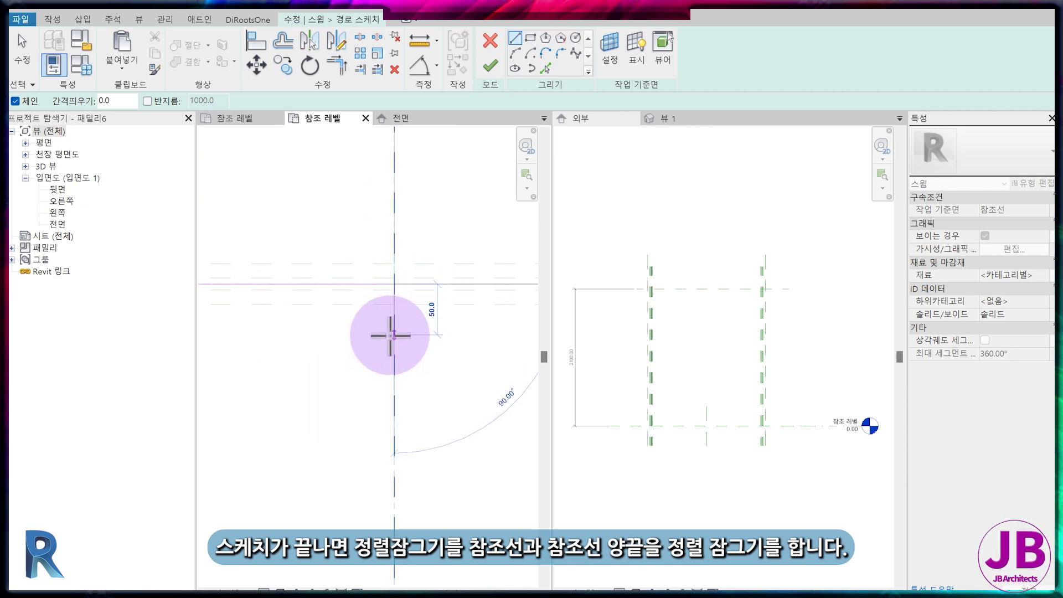
key("Escape")
key("Escape")
Align the path line's right and left ends to the vertical reference planes and lock them
key("a")
key("l")
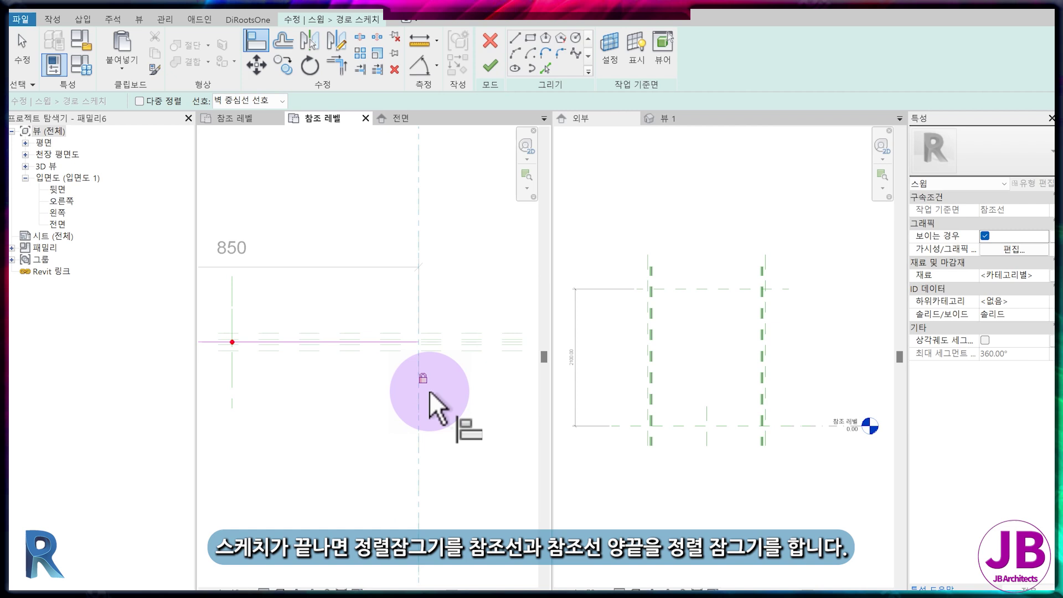
scroll(430, 391, "down", 2)
middle_click_drag(313, 399, 389, 380)
scroll(309, 366, "up", 4)
left_click(298, 398)
left_click(292, 320)
left_click(307, 368)
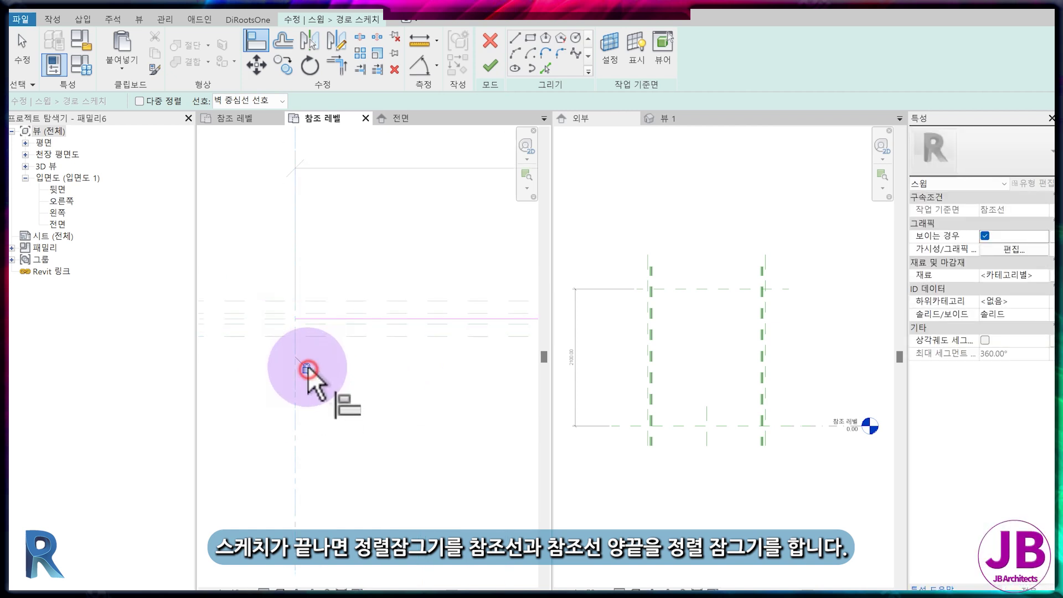
Align the path line to the reference line, lock it, and finish the path sketch
left_click(331, 319)
left_click(330, 319)
left_click(404, 331)
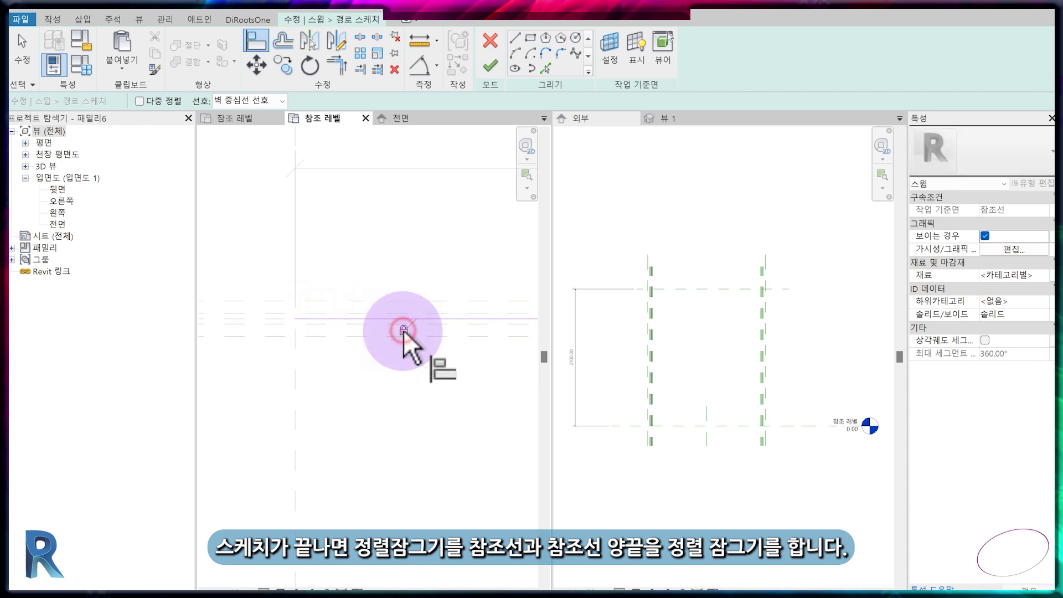
scroll(362, 391, "down", 3)
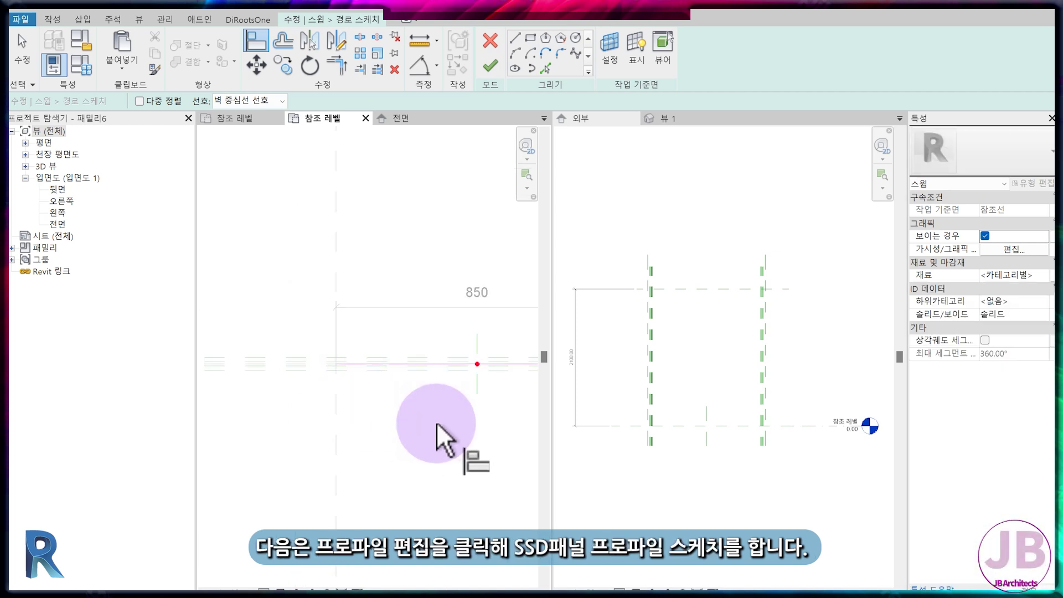
left_click(489, 68)
Edit the sweep profile in the 왼쪽 elevation and sketch a rectangle 40 mm wide and 120 mm high above the reference level
left_click(747, 68)
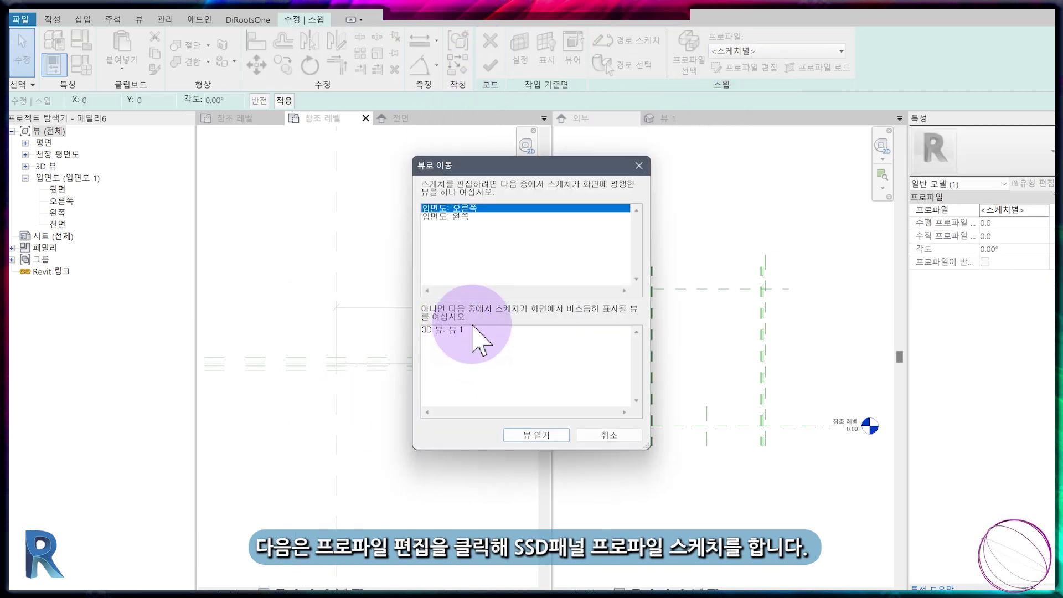
double_click(449, 221)
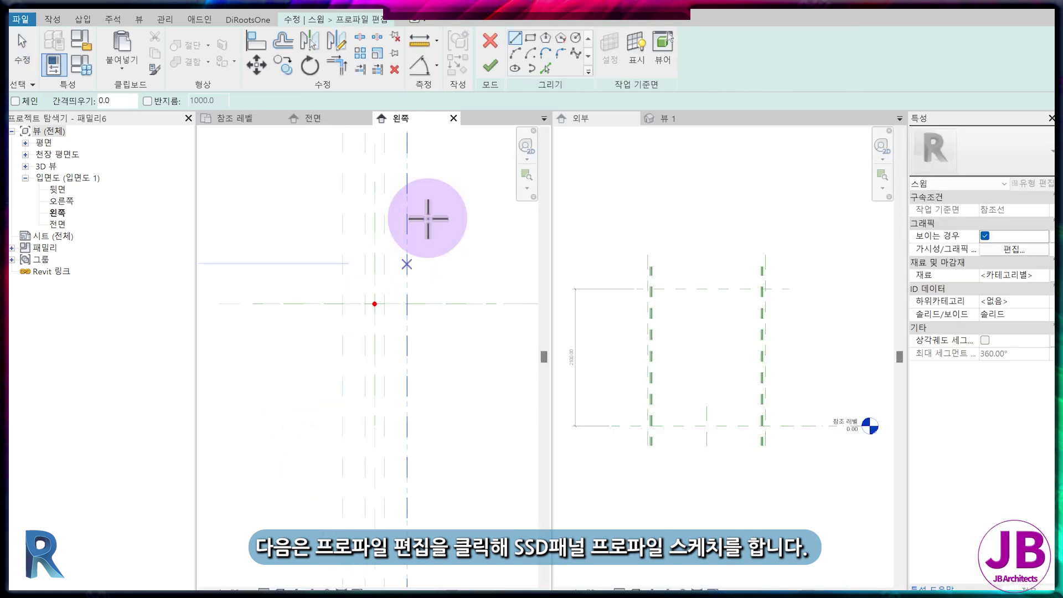
left_click(530, 38)
scroll(303, 456, "up", 6)
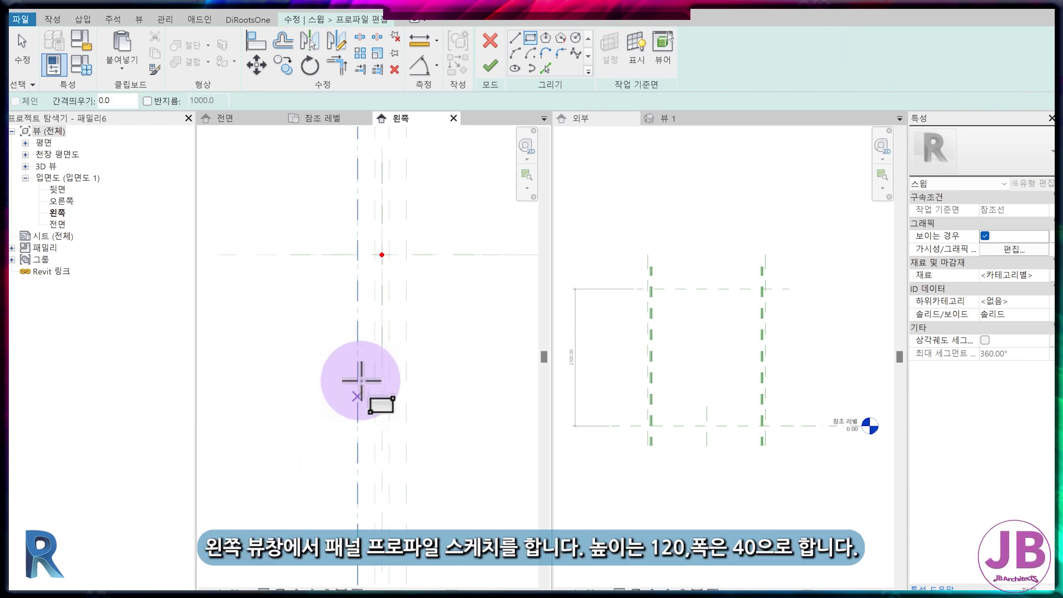
left_click(357, 149)
left_click(406, 242)
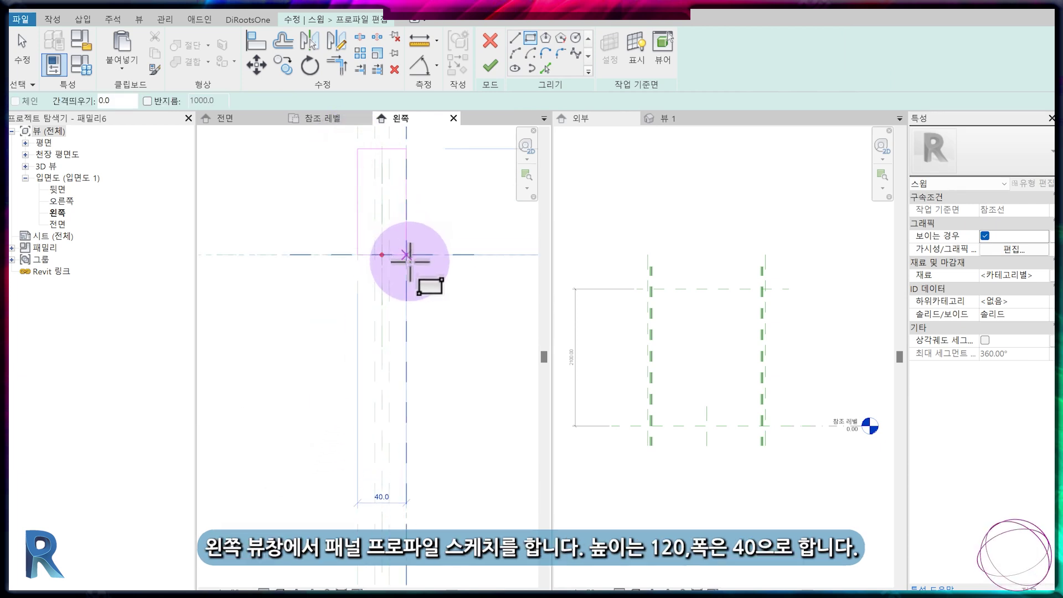
left_click(409, 255)
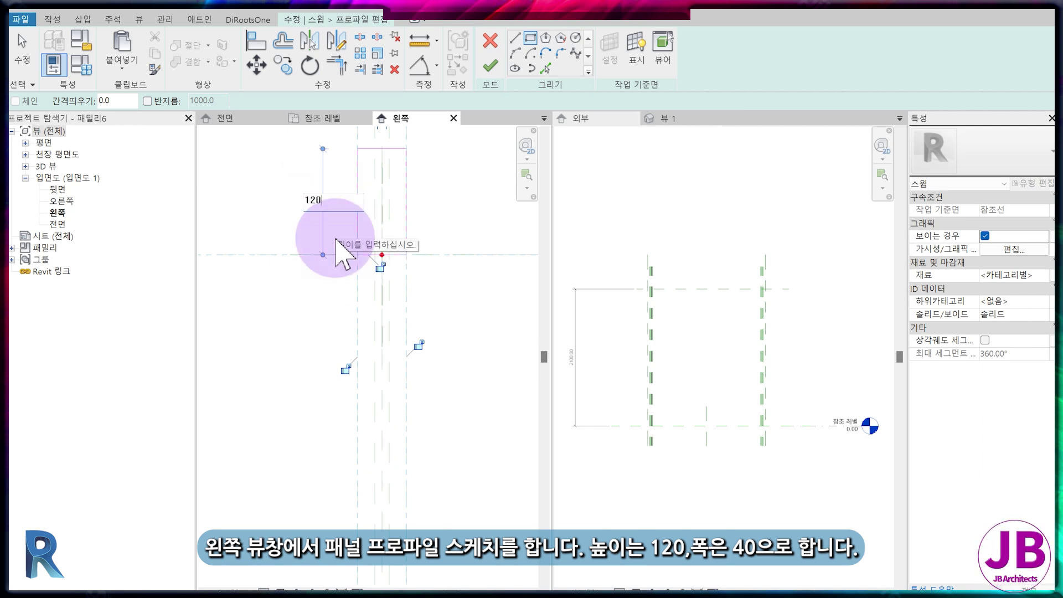
middle_click_drag(342, 264, 341, 330)
Lock the profile rectangle's bottom edge and both side edges to their reference planes
left_click(386, 337)
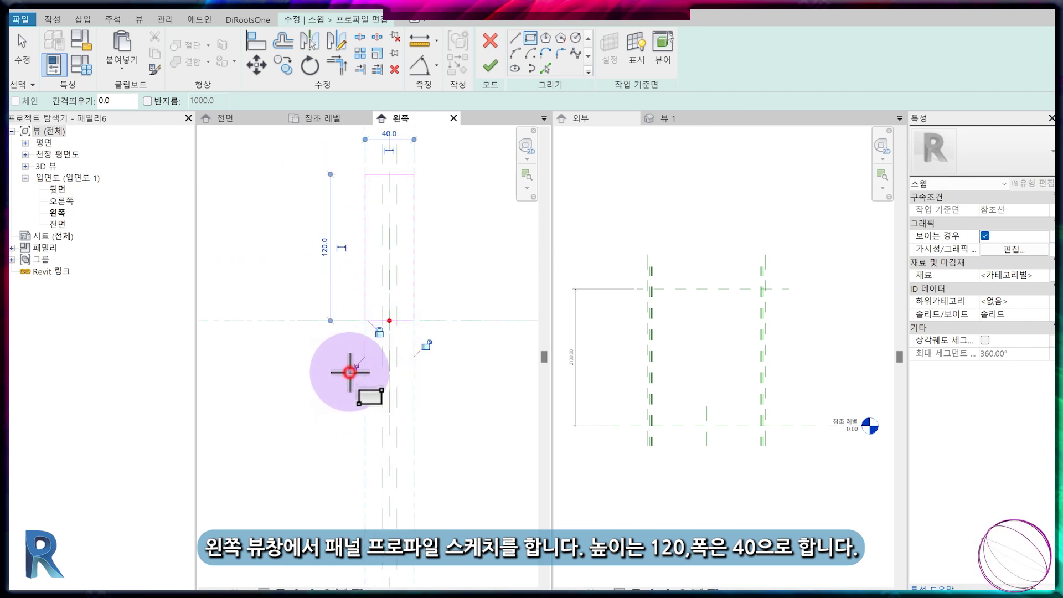
left_click(350, 371)
left_click(433, 352)
Make the profile rectangle's temporary width and height dimensions permanent
middle_click_drag(413, 221, 414, 299)
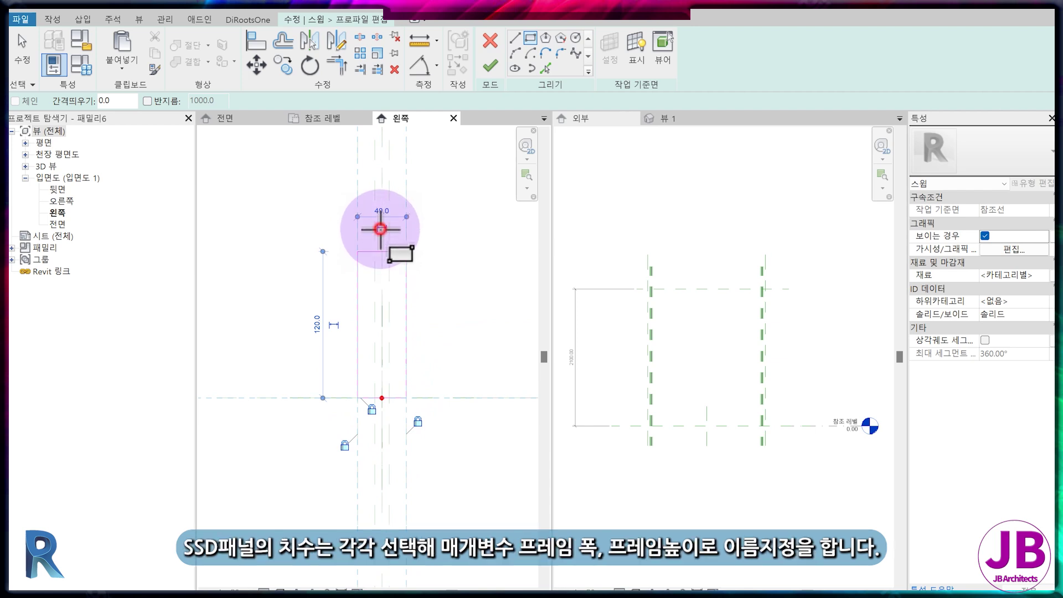
left_click(357, 308)
key("Escape")
key("Escape")
scroll(342, 346, "down", 2)
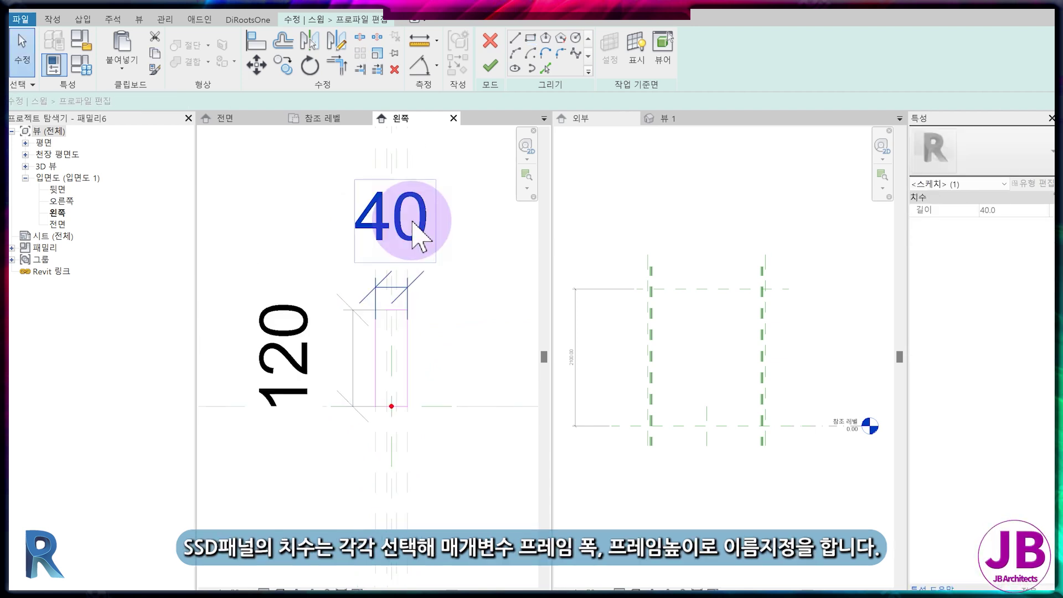
Label the profile's width dimension with a new type parameter named 프레임폭
left_click(413, 227)
left_click(623, 51)
left_click(550, 340)
type("프레임폭")
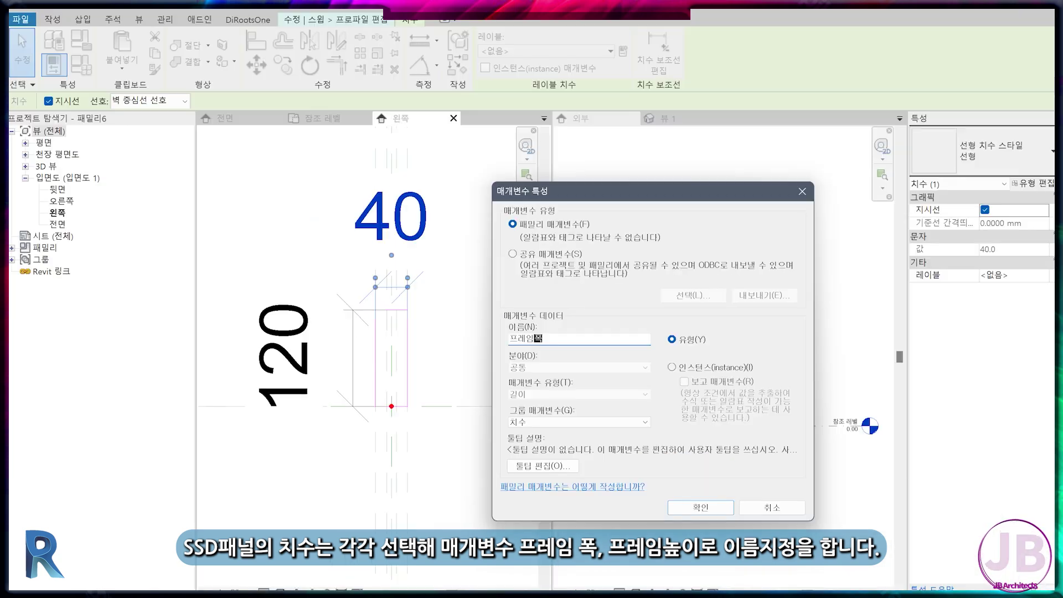
key("Return")
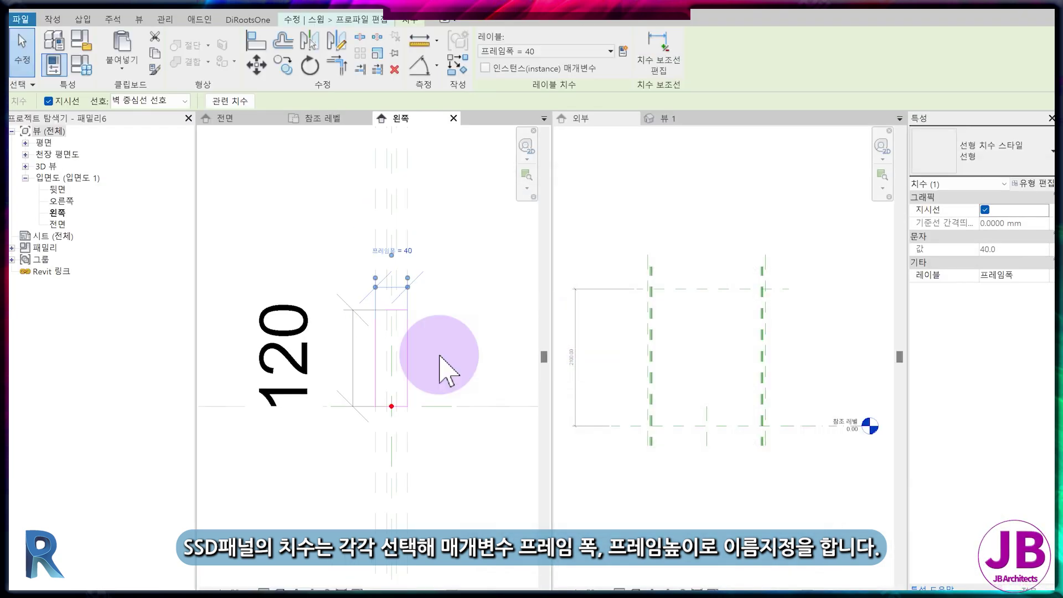
Label the profile's height dimension with a new type parameter named 프레임높이, and finish the profile and the sweep
left_click(355, 350)
left_click(623, 51)
left_click(548, 340)
type("프레임높이")
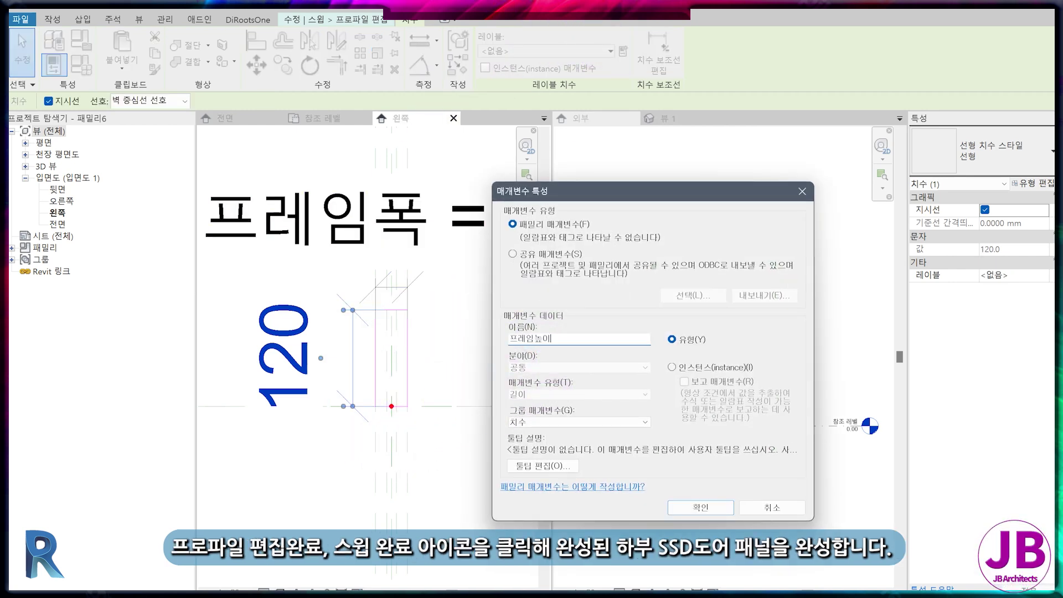
key("Return")
left_click(439, 177)
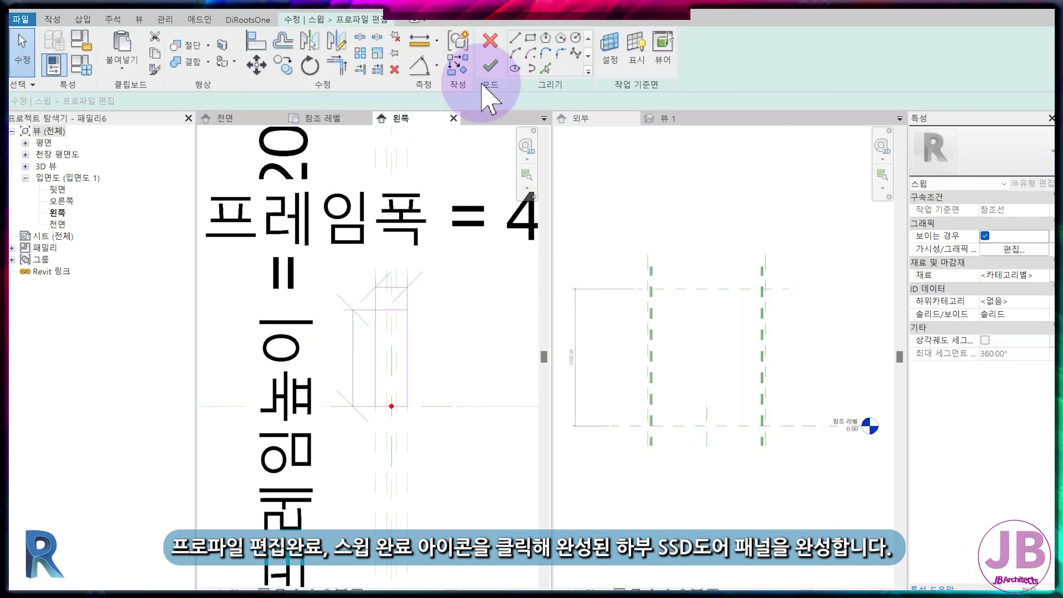
left_click(485, 67)
left_click(491, 65)
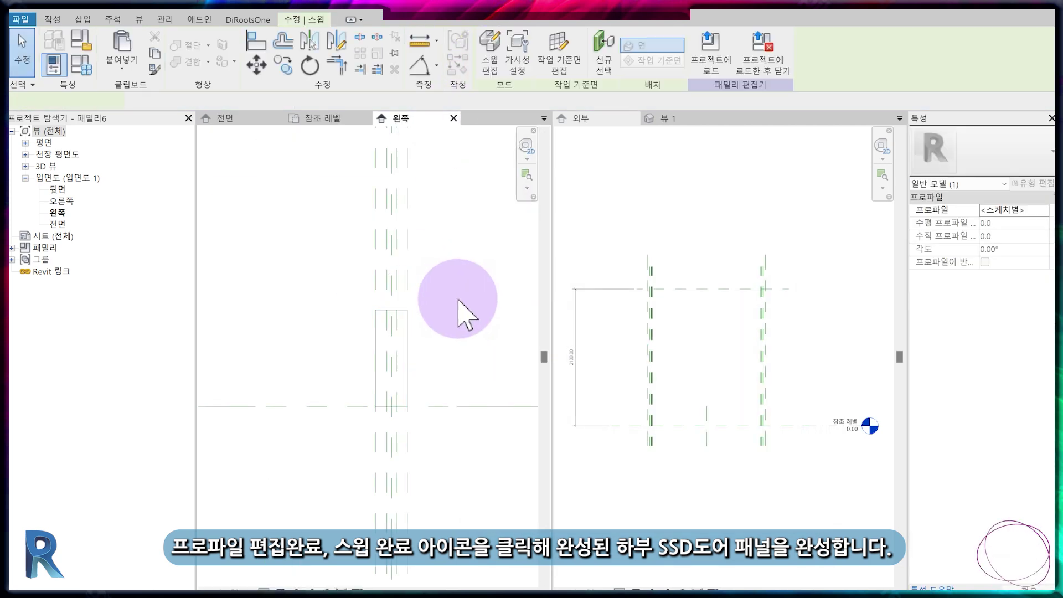
Add a horizontal reference plane at mid-height, offset 1050 mm below the door height reference plane
left_click(408, 254)
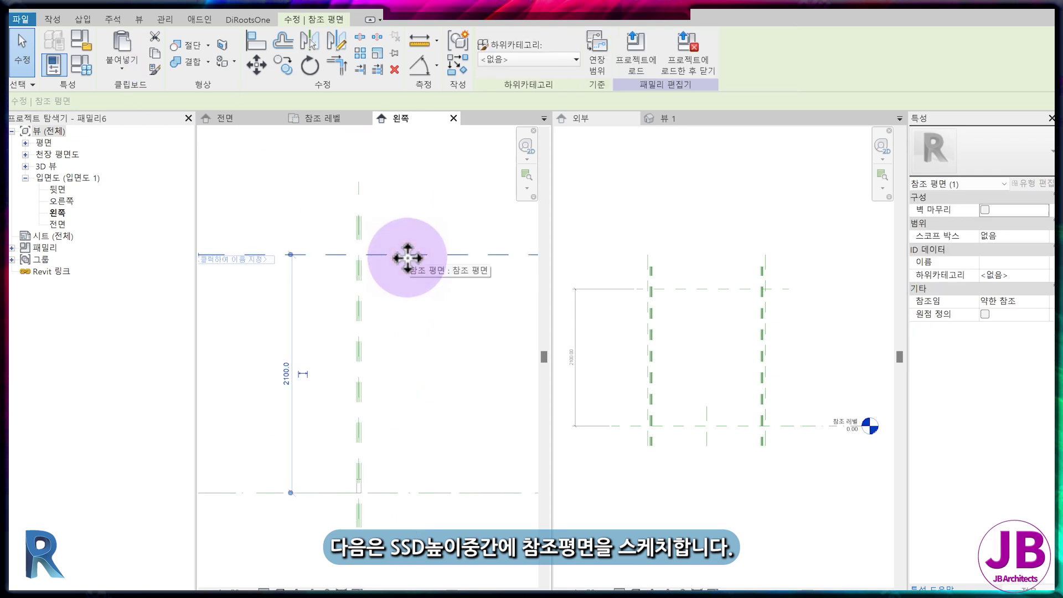
left_click(51, 21)
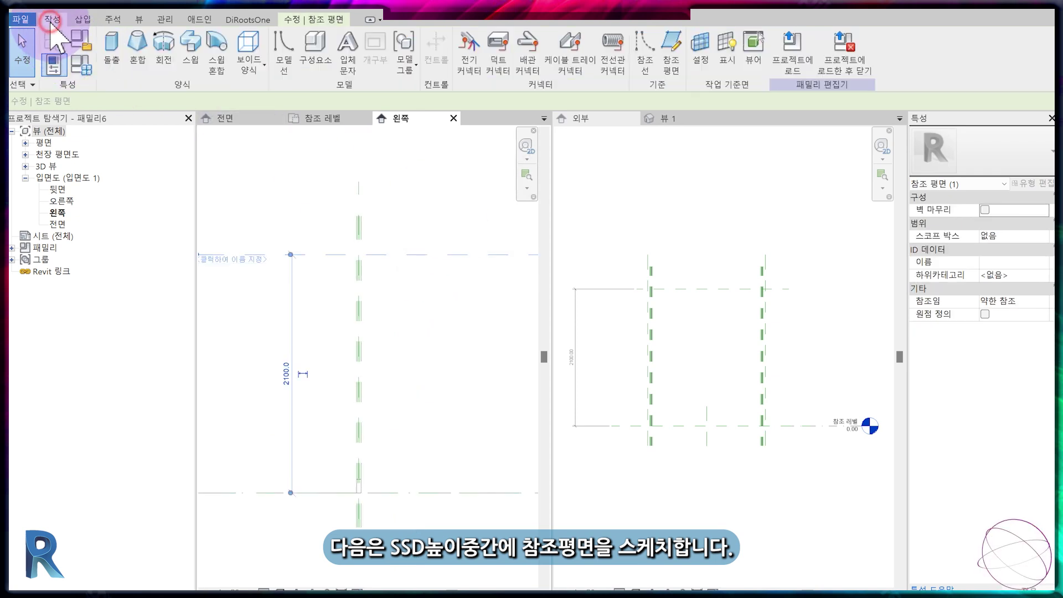
left_click(673, 53)
left_click(499, 40)
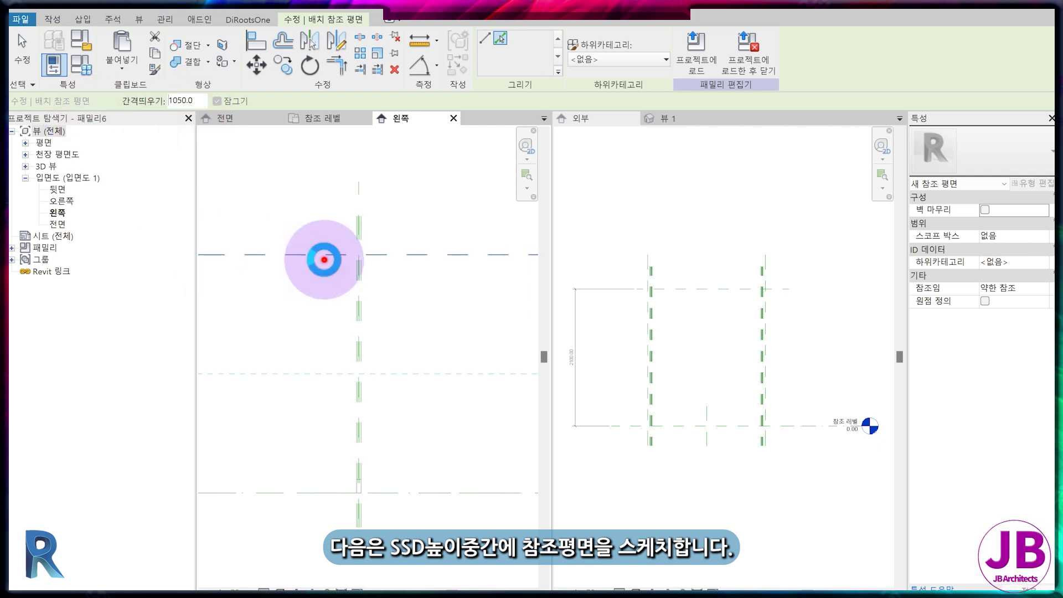
middle_click_drag(373, 485, 367, 432)
scroll(366, 431, "up", 2)
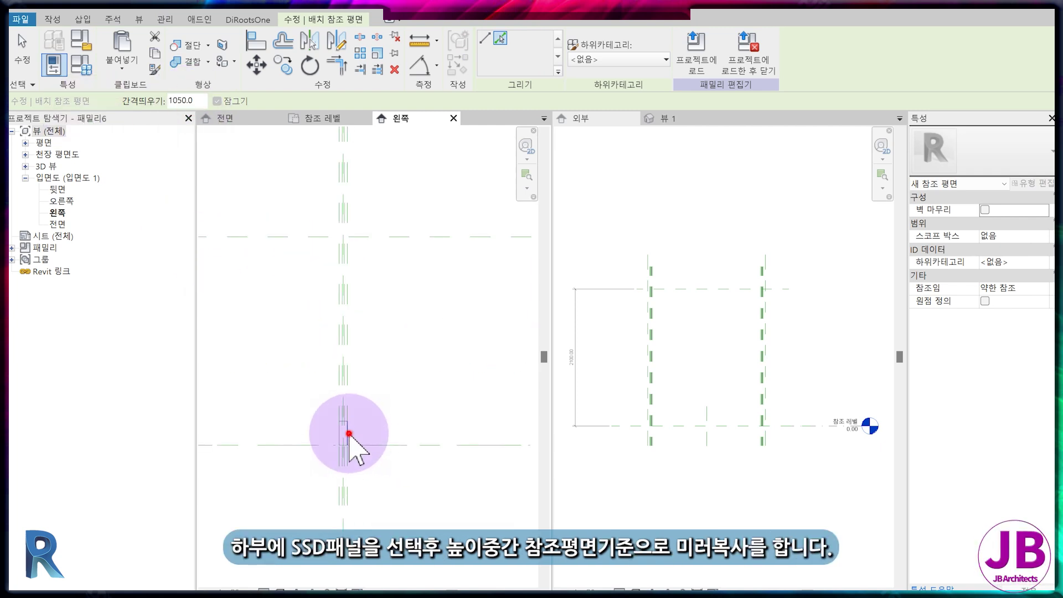
Open the 3D view 뷰 1, move it into the second view group, and select the bottom panel in the 왼쪽 elevation
left_click(25, 166)
double_click(57, 178)
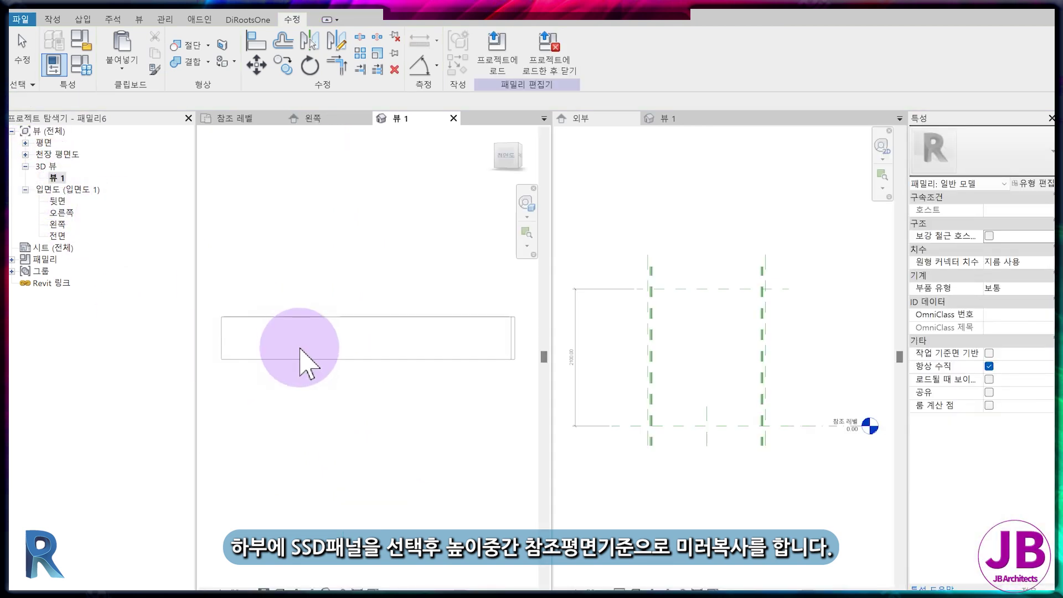
left_click_drag(434, 133, 729, 144)
left_click(434, 332)
left_click(344, 433)
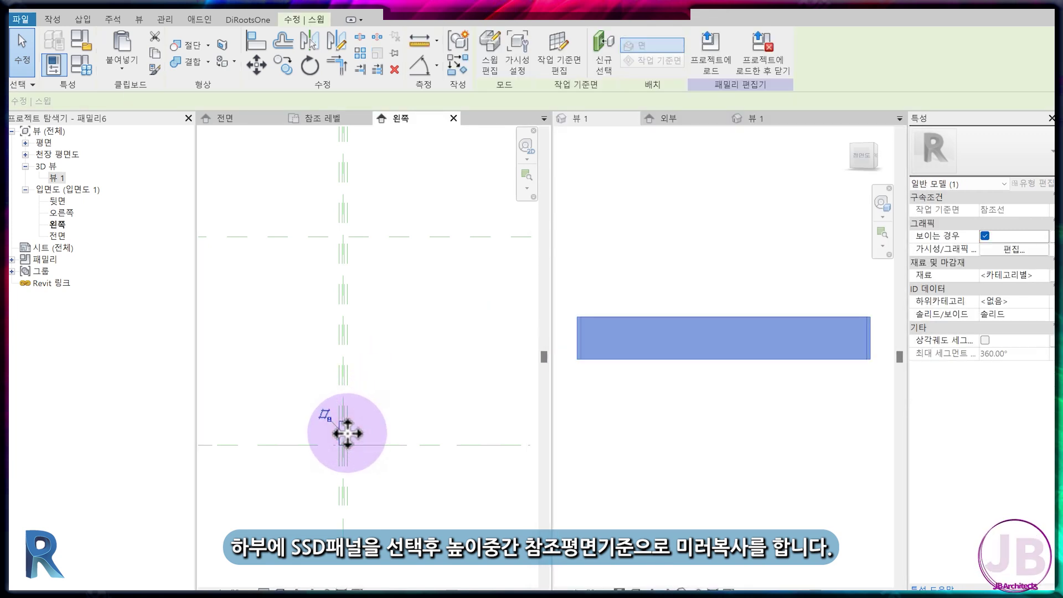
Mirror the bottom SSD panel about the mid-height reference plane in the 왼쪽 elevation, and fit the view to check both panels
left_click(336, 42)
left_click(309, 237)
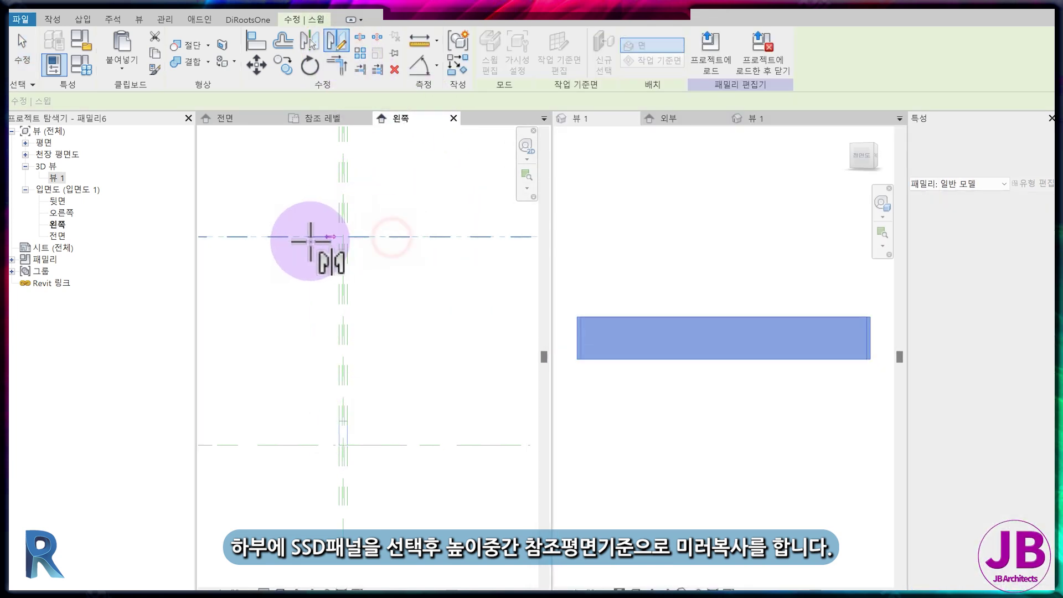
key("z")
key("a")
scroll(407, 391, "down", 1)
key("Escape")
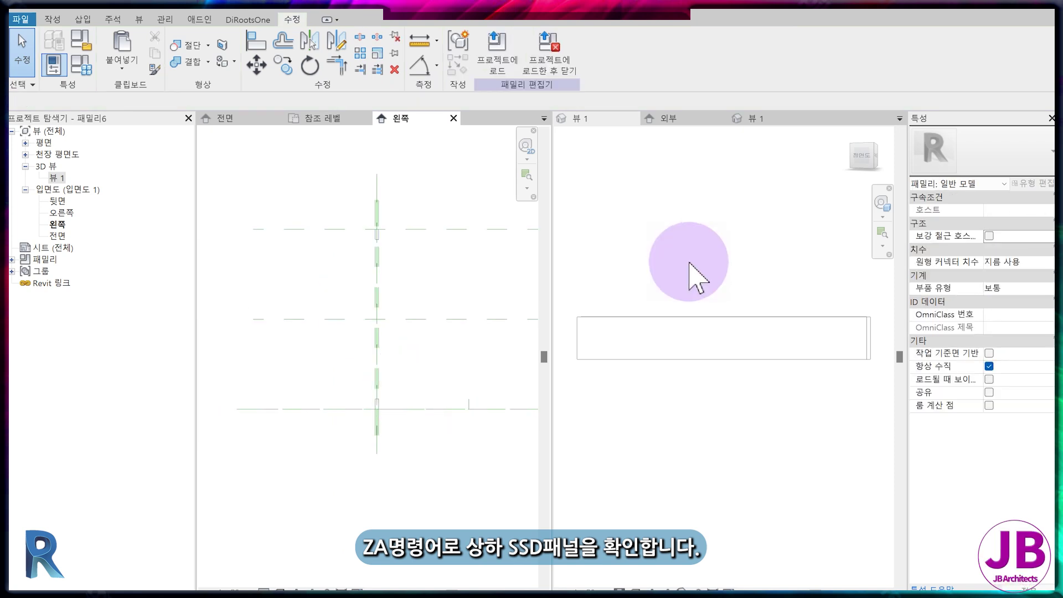
key("z")
key("a")
Open the mirrored upper panel's sweep for editing, inspect it in the 왼쪽 and 전면 elevations, and finish the sweep
left_click(358, 314)
scroll(354, 315, "up", 4)
scroll(318, 311, "up", 5)
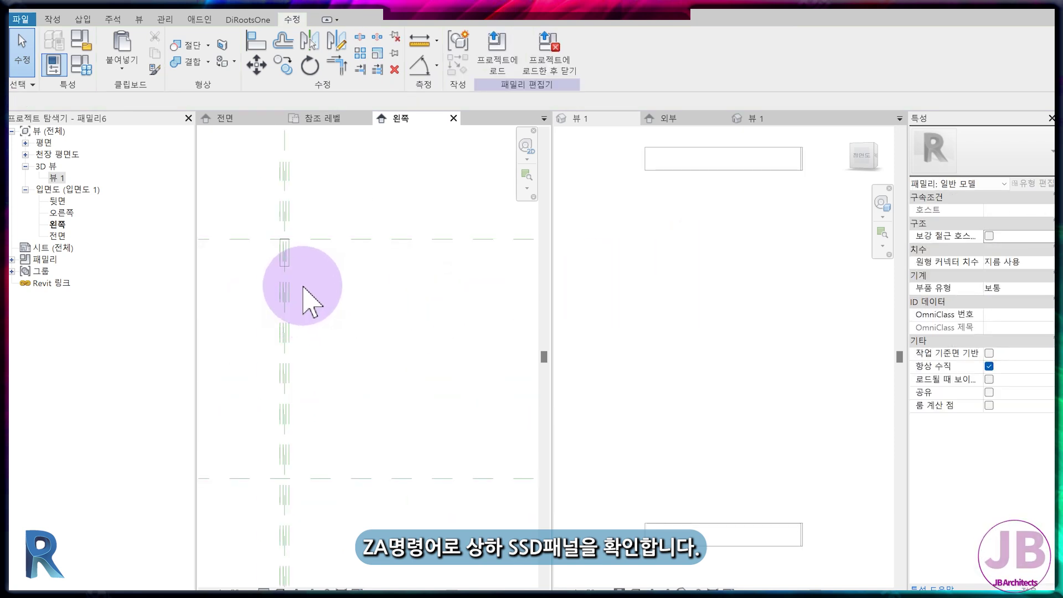
left_click(278, 248)
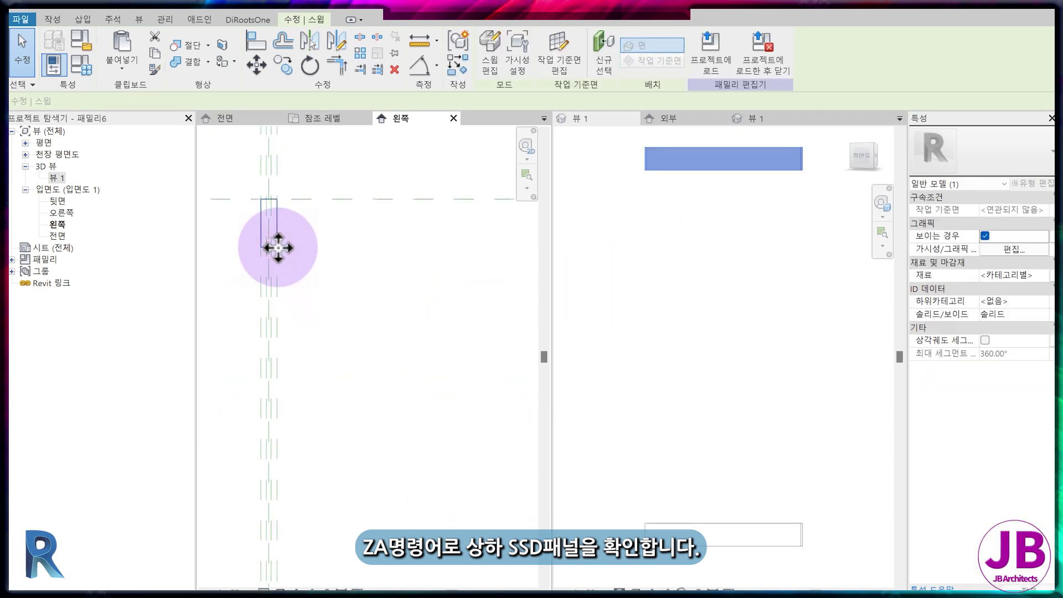
left_click(490, 65)
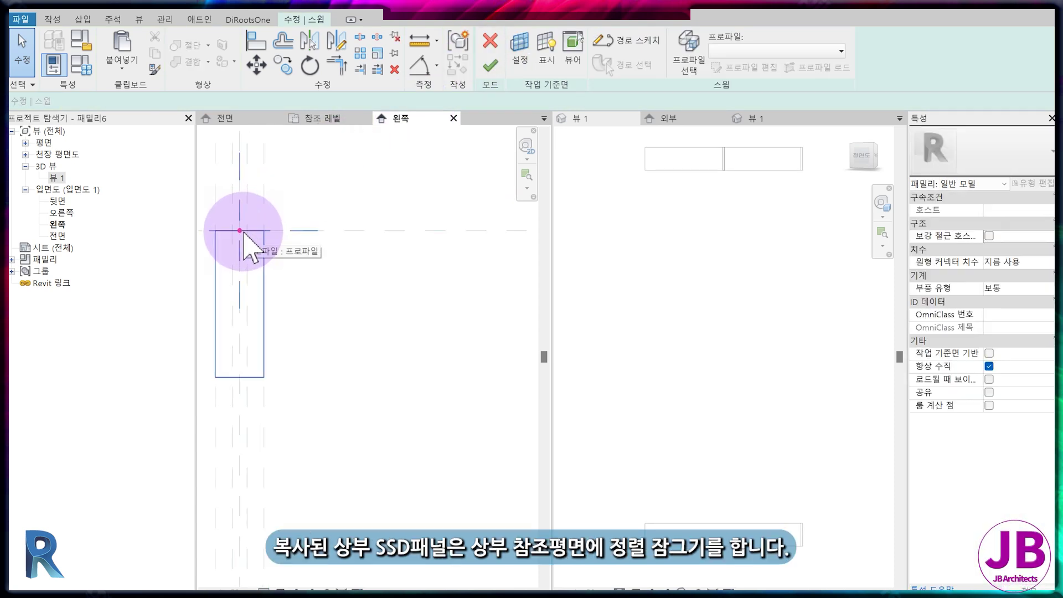
double_click(58, 236)
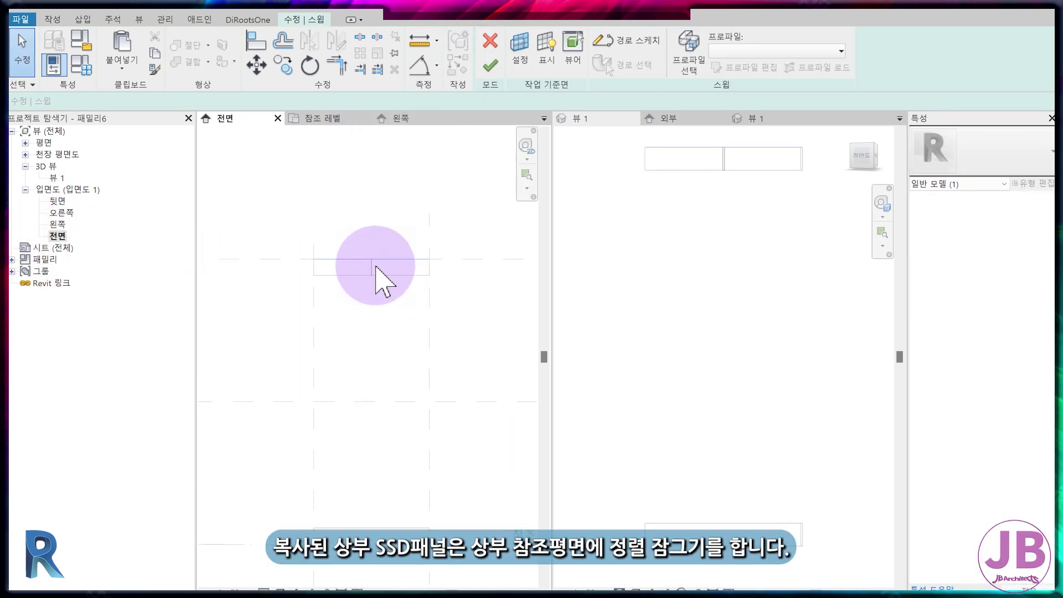
left_click(455, 300)
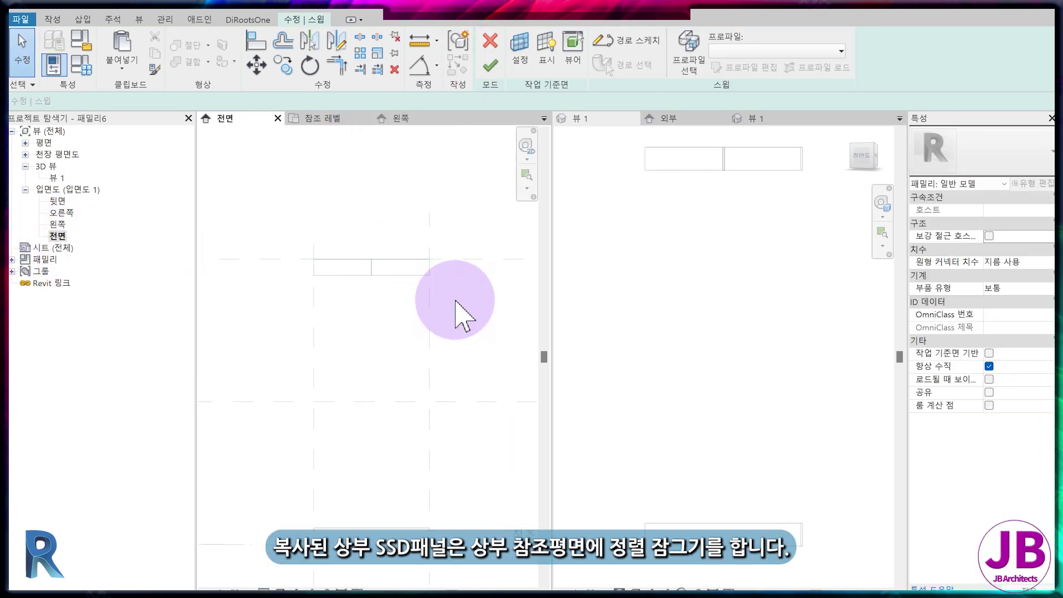
left_click(495, 71)
Align the mirrored upper panel's top edge with the door height reference plane in the 전면 elevation
key("a")
key("l")
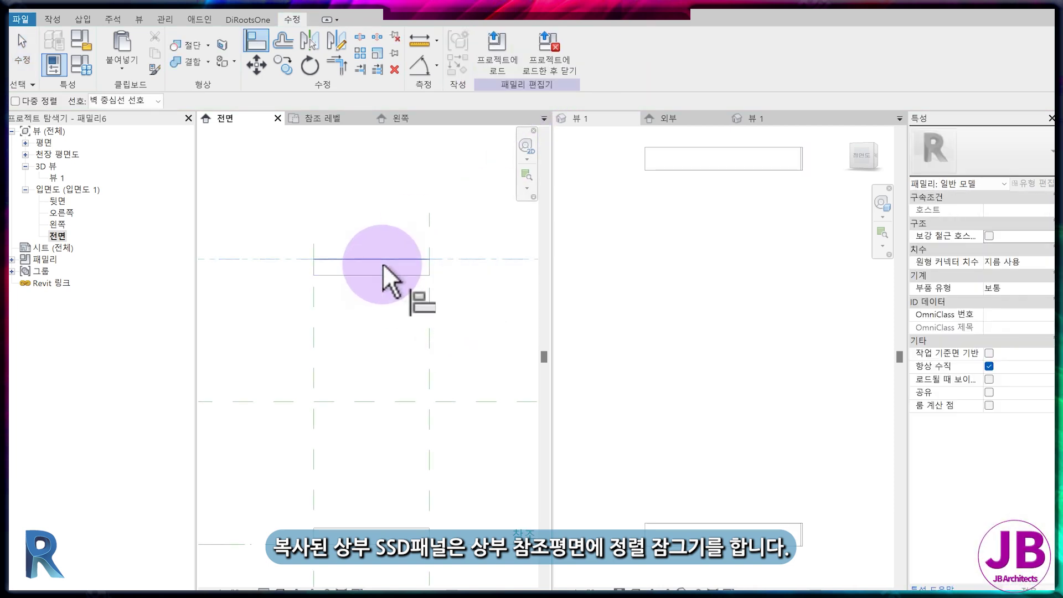
scroll(450, 359, "down", 2)
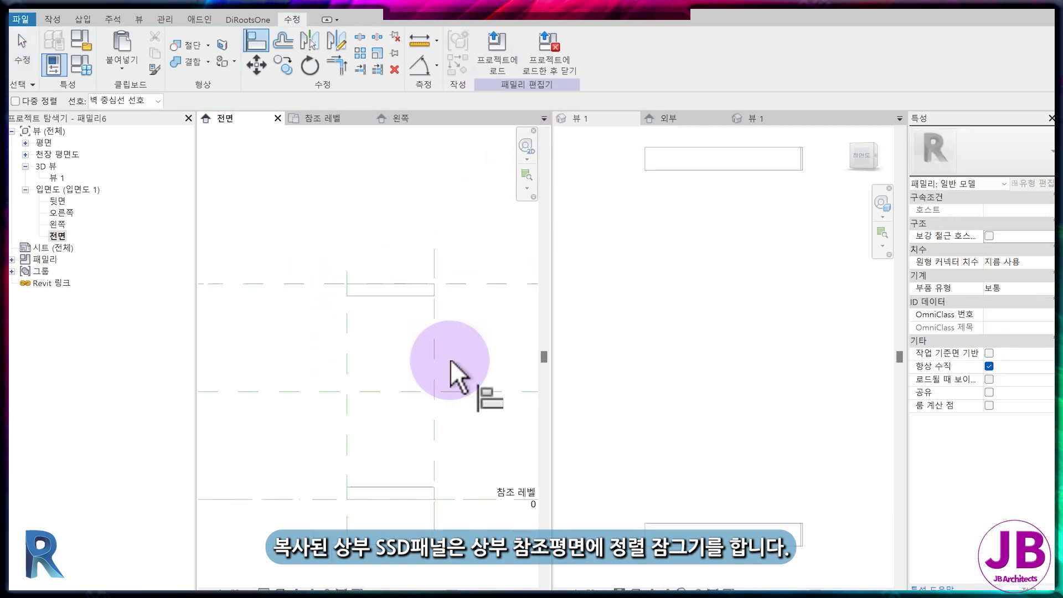
In the 참조 레벨 plan, sketch the glass extrusion as a thin rectangle across the door width along the centre line, and finish it
left_click(321, 119)
scroll(454, 369, "up", 2)
left_click(53, 20)
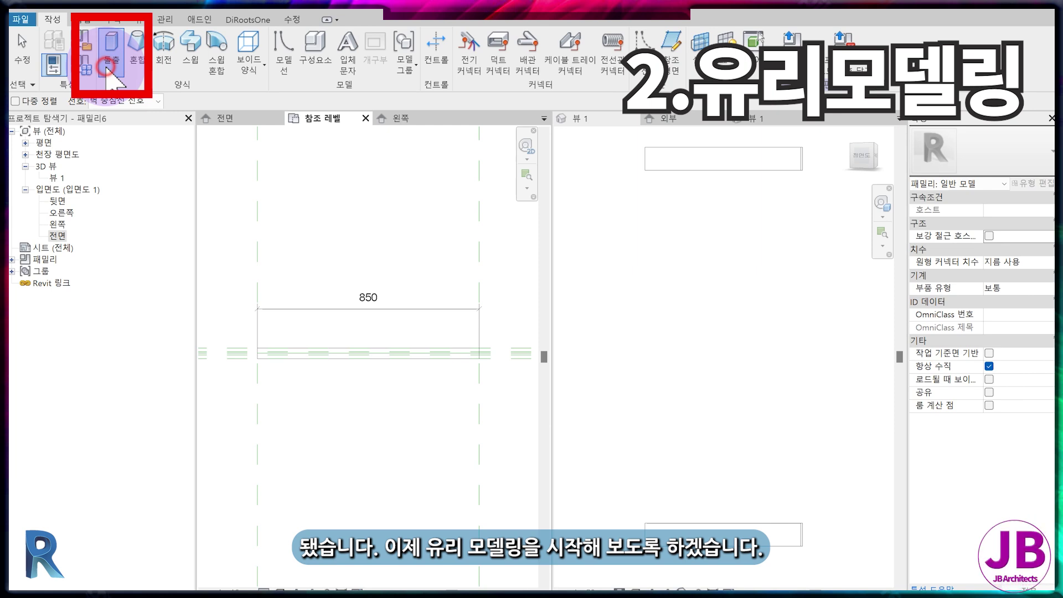
left_click(108, 77)
left_click(530, 38)
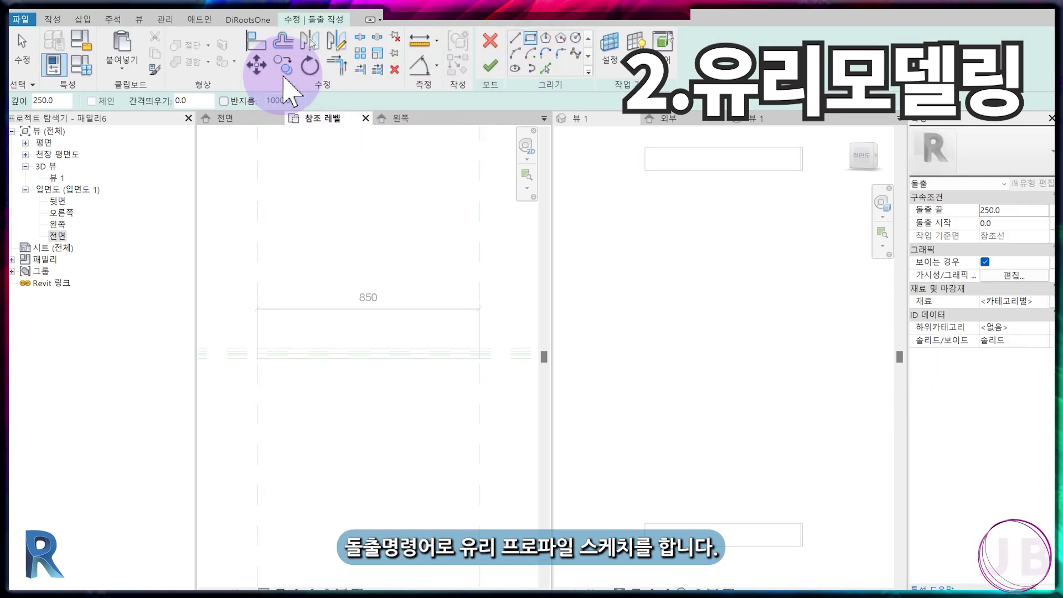
scroll(250, 343, "up", 4)
middle_click_drag(224, 278, 263, 277)
left_click(297, 288)
scroll(317, 310, "down", 3)
mouse_move(407, 350)
middle_mouse_down()
mouse_move(267, 353)
mouse_move(467, 269)
middle_mouse_up()
left_click(469, 268)
left_click(490, 66)
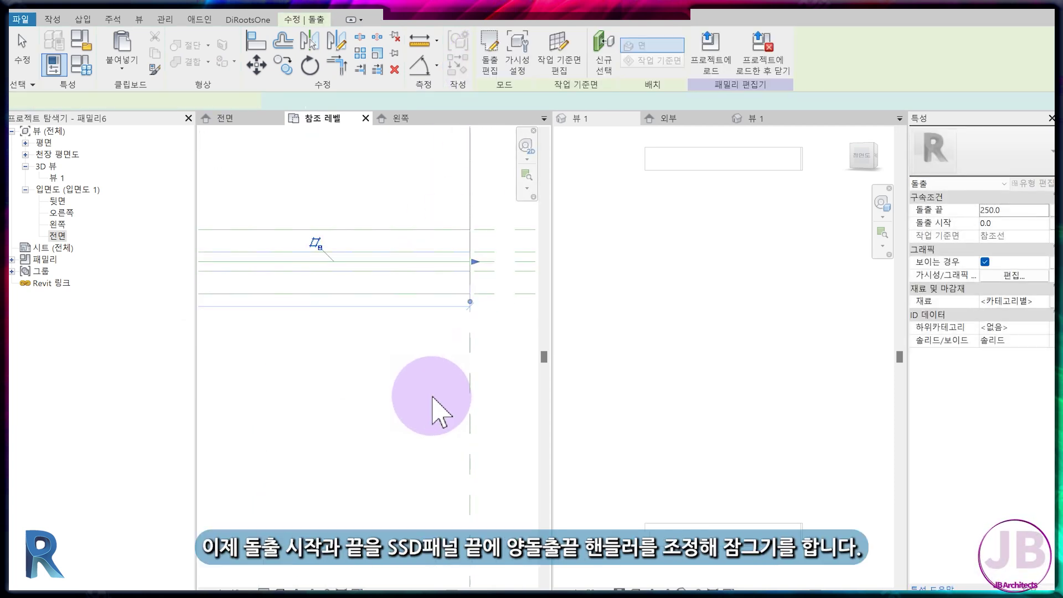
In the 전면 elevation, stretch the glass extrusion from 120 to 1980 mm to meet the lower and upper SSD panels, and lock both ends
scroll(438, 402, "down", 2)
left_click(390, 120)
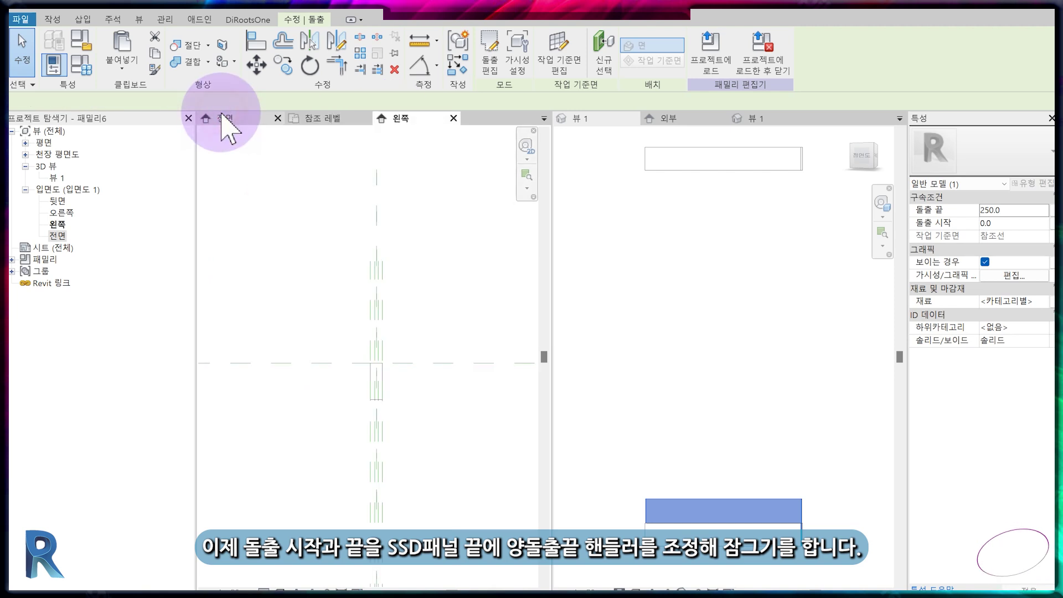
left_click(224, 113)
middle_click_drag(414, 449, 410, 394)
left_click_drag(364, 404, 363, 233)
left_click_drag(364, 441, 367, 426)
left_click(352, 435)
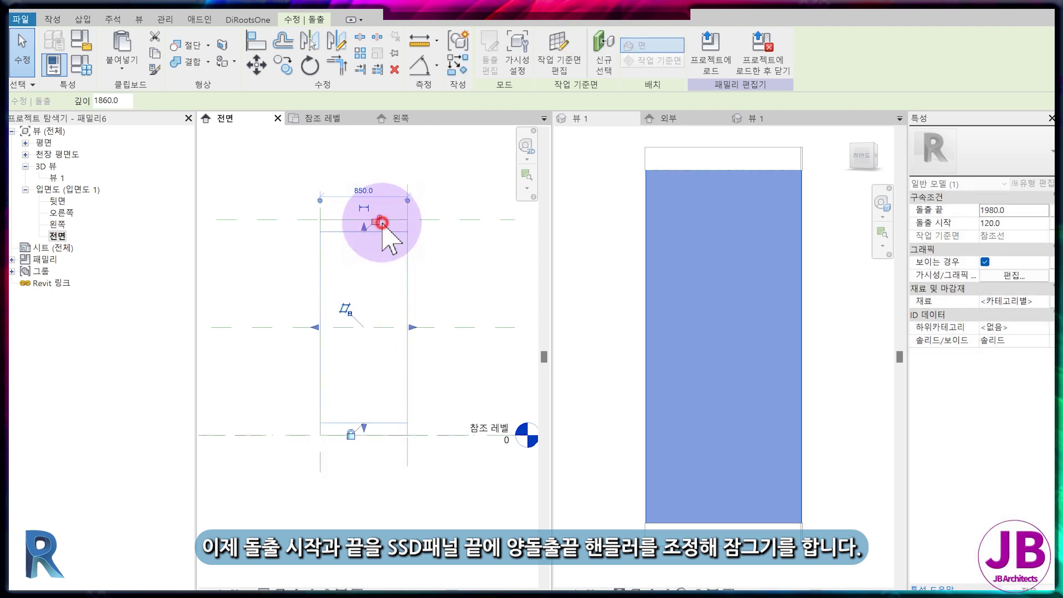
left_click(376, 220)
Deselect the glass and set the 3D view's visual style to 색상 일치
left_click(666, 342)
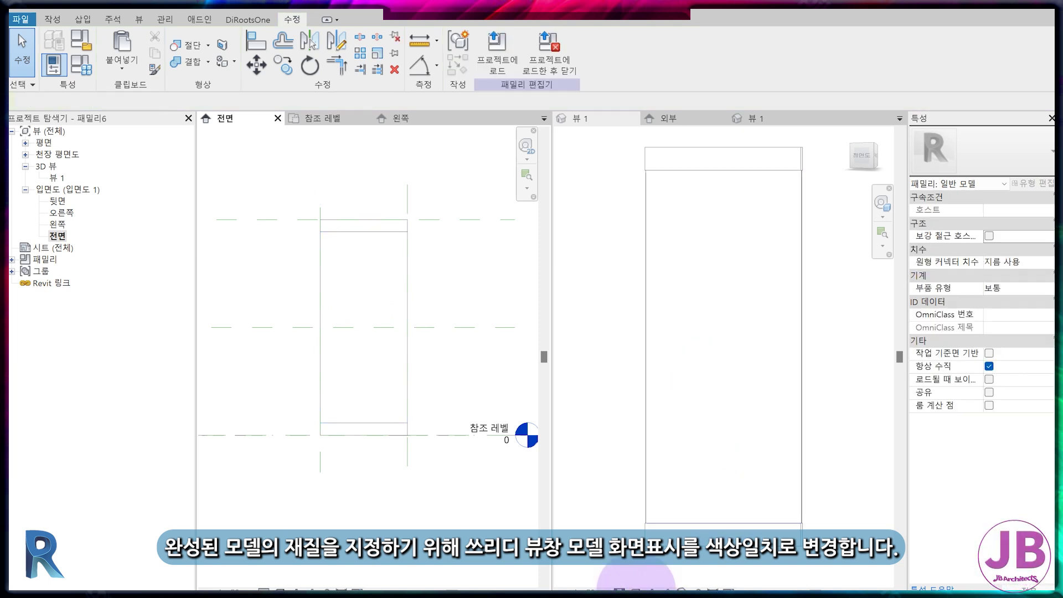
left_click(636, 589)
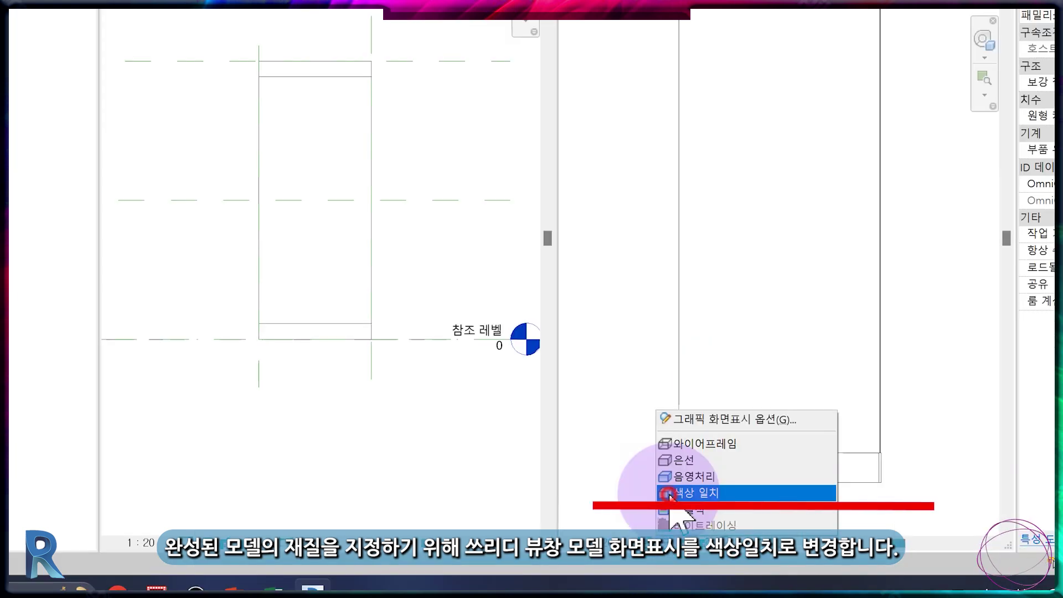
left_click(669, 494)
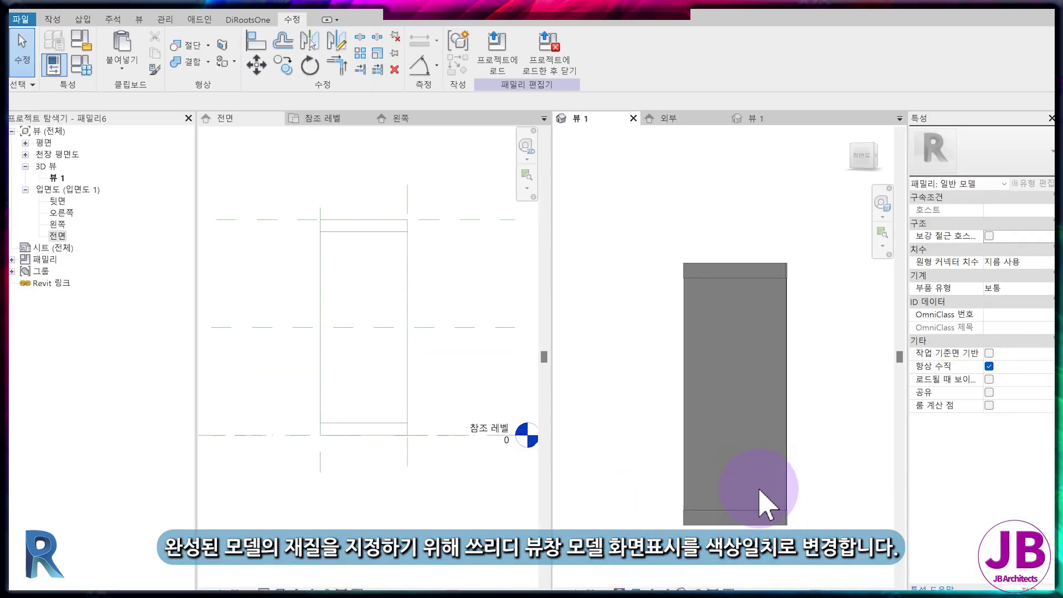
Associate the upper SSD panel's material with a new type parameter named #프레임
left_click(767, 274)
left_click(1047, 275)
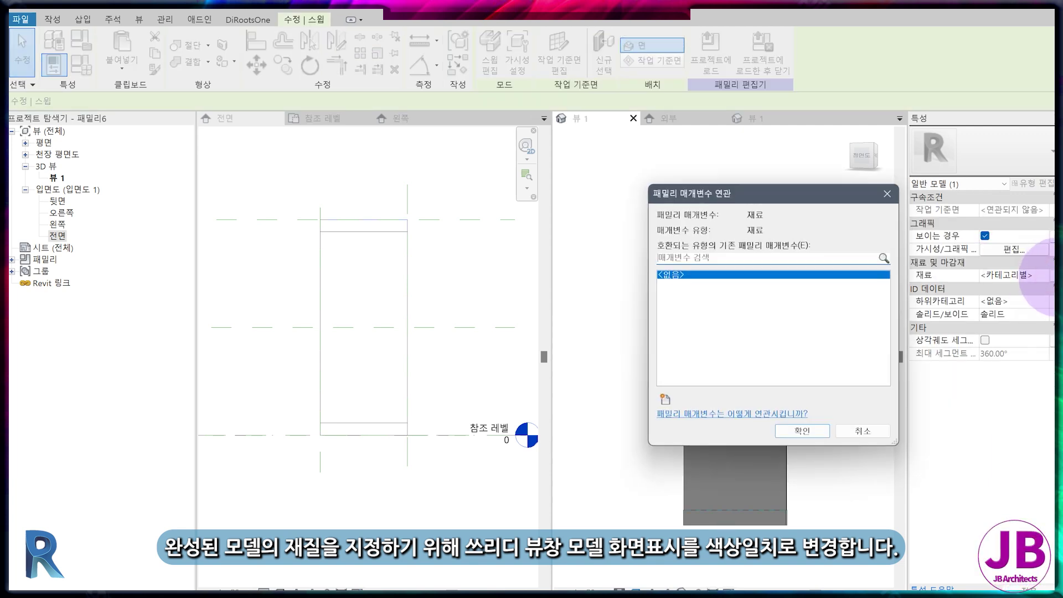
left_click(667, 400)
left_click(518, 339)
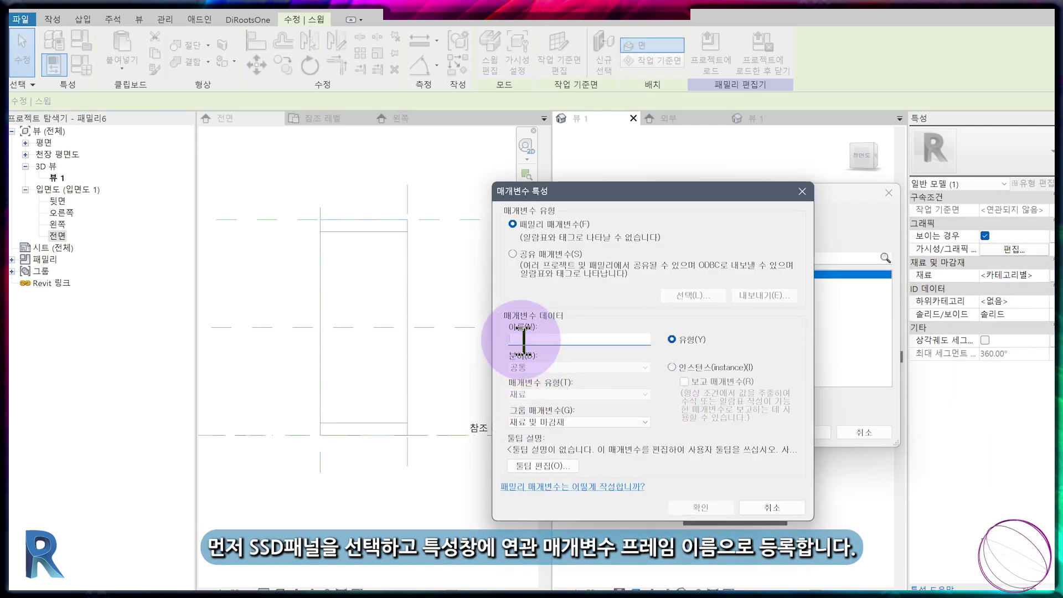
type("#프레임")
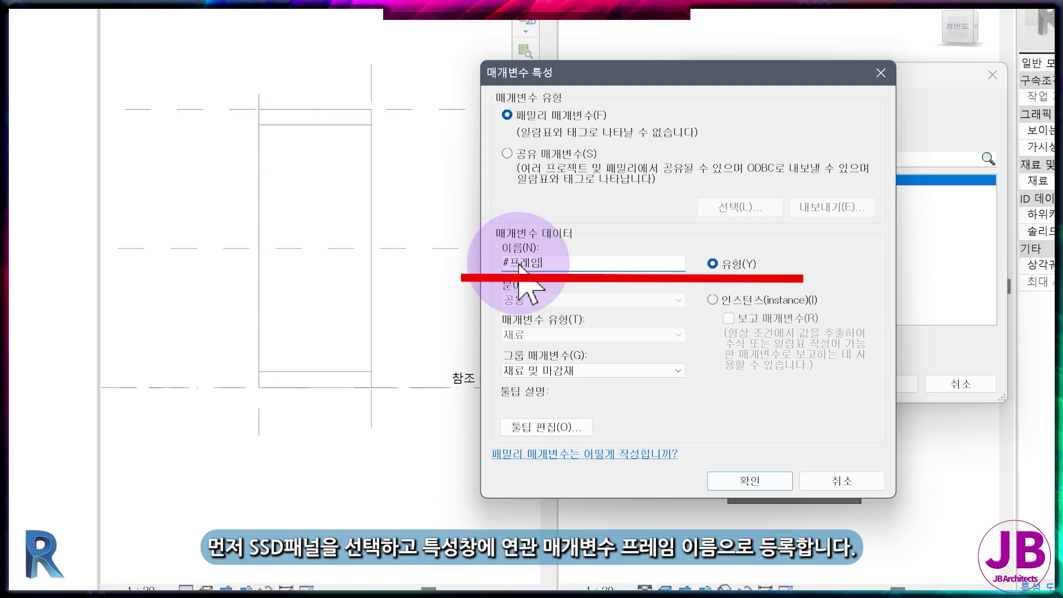
key("Return")
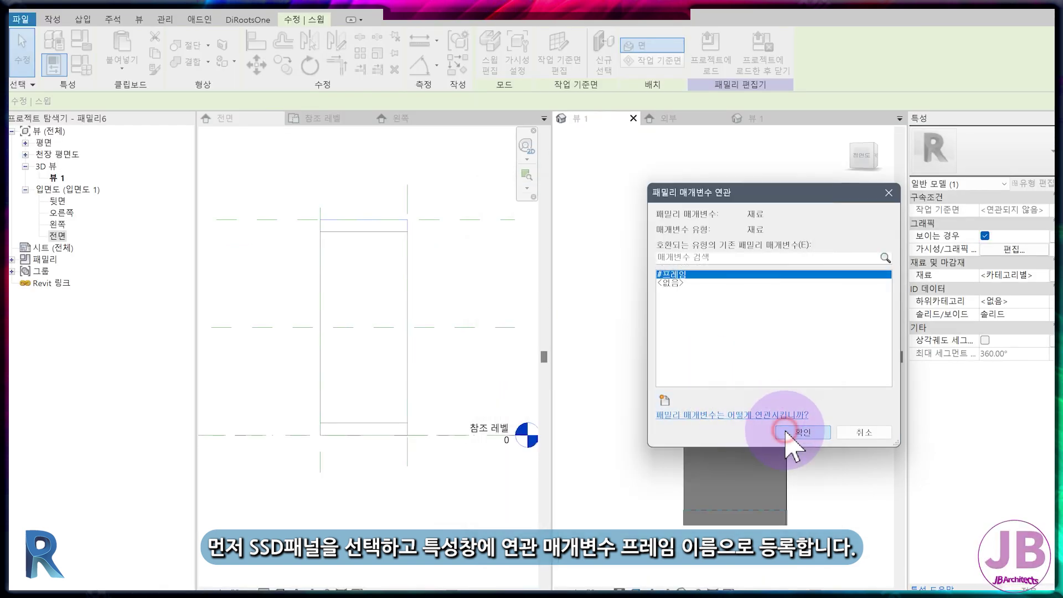
left_click(786, 434)
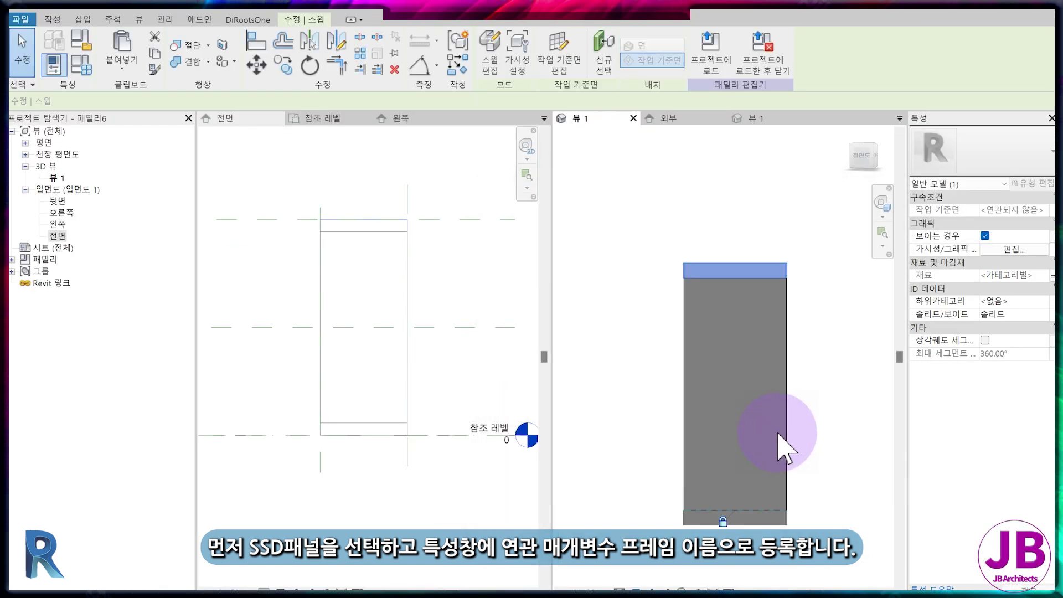
Associate the glass extrusion's material with a new type parameter named #유리
left_click(785, 432)
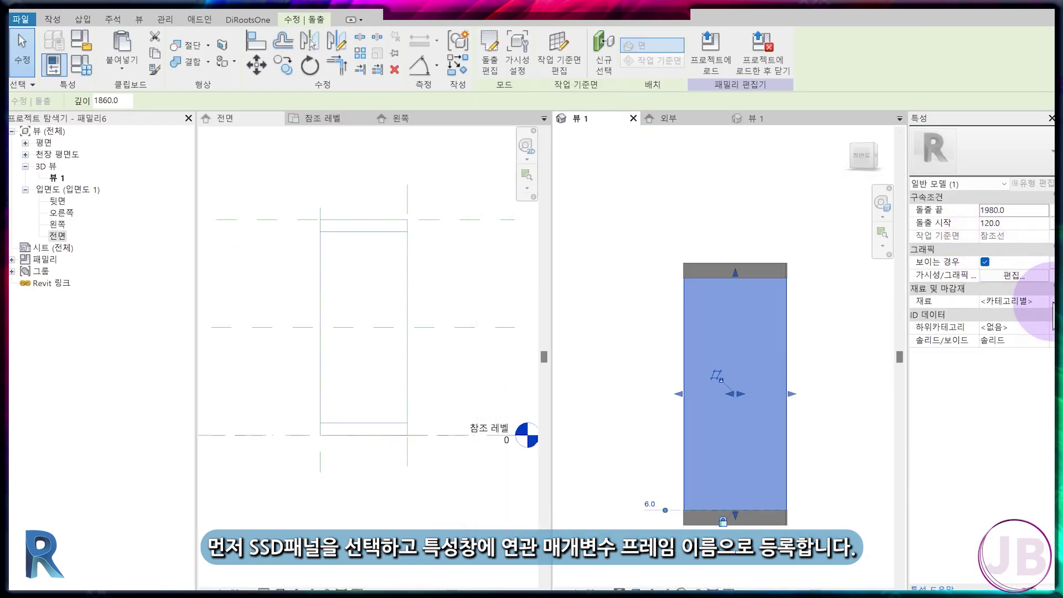
left_click(1051, 300)
left_click(669, 399)
left_click(520, 346)
type("#유리")
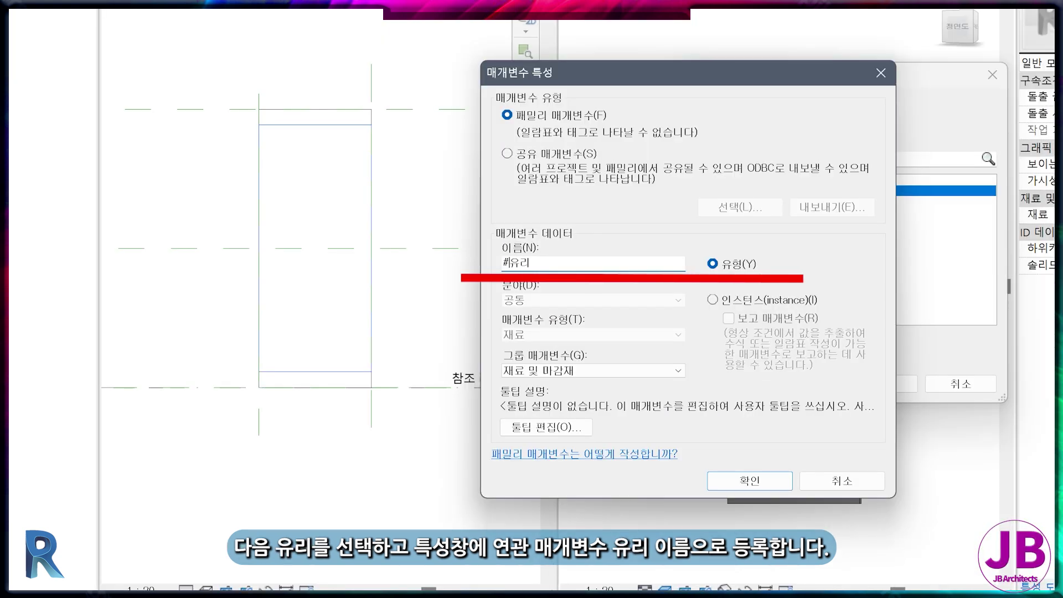
left_click(750, 480)
left_click(886, 383)
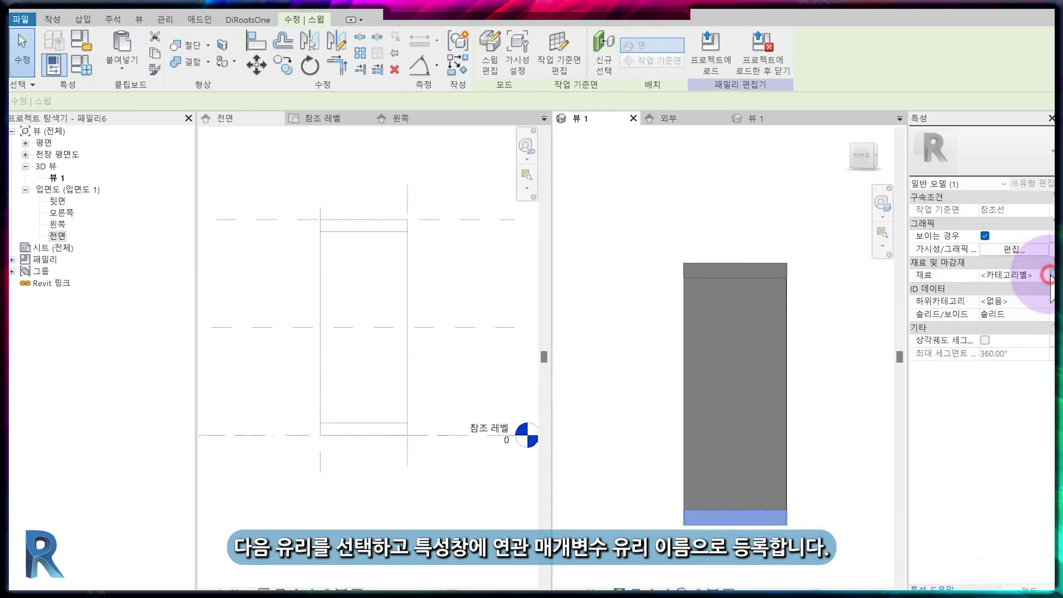
Associate the bottom SSD panel's material with the existing #프레임 parameter, and clear the selection
left_click(1050, 274)
left_click(669, 275)
key("Return")
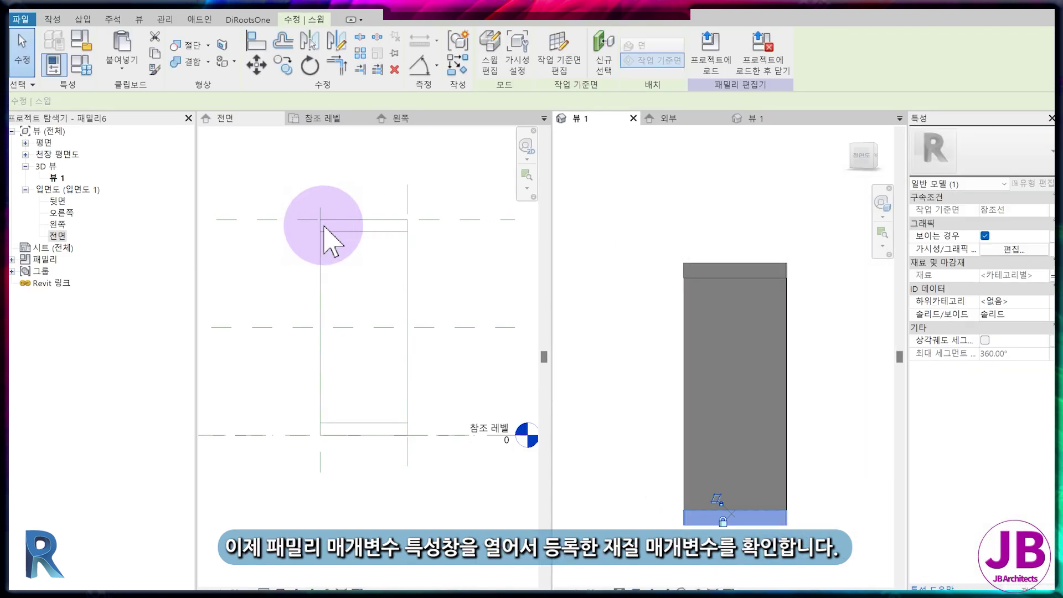
key("Escape")
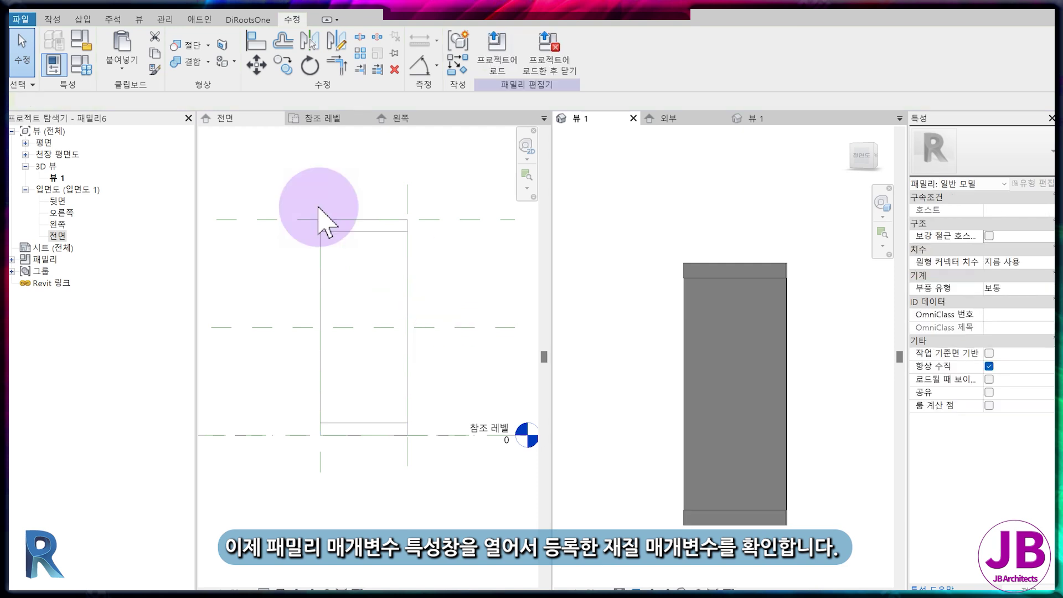
In the family types, duplicate the 가용 창 material as #유리 and assign it to the #유리 parameter
left_click(80, 65)
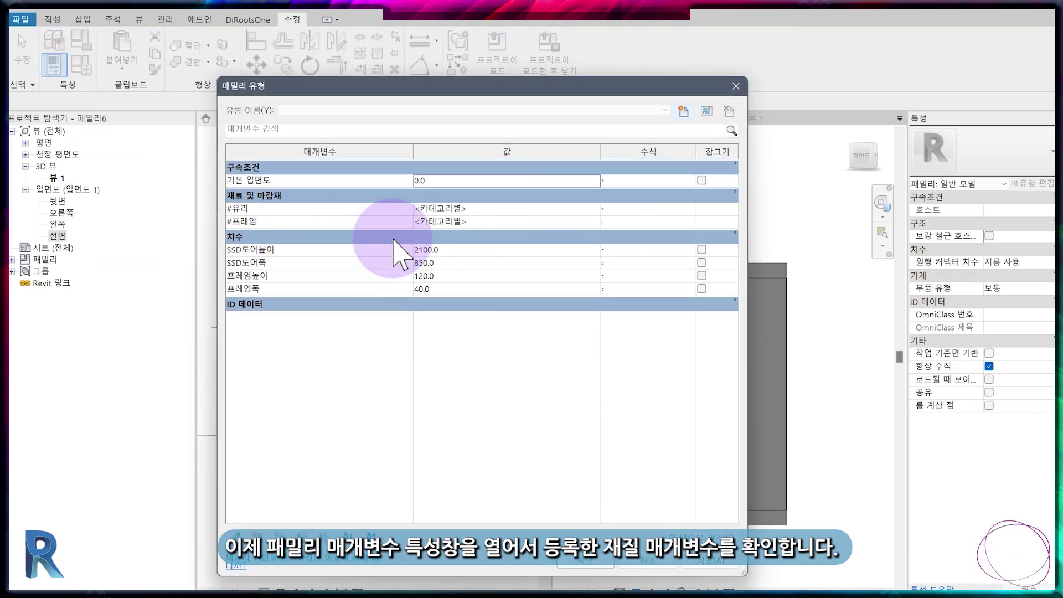
left_click(603, 208)
left_click(604, 208)
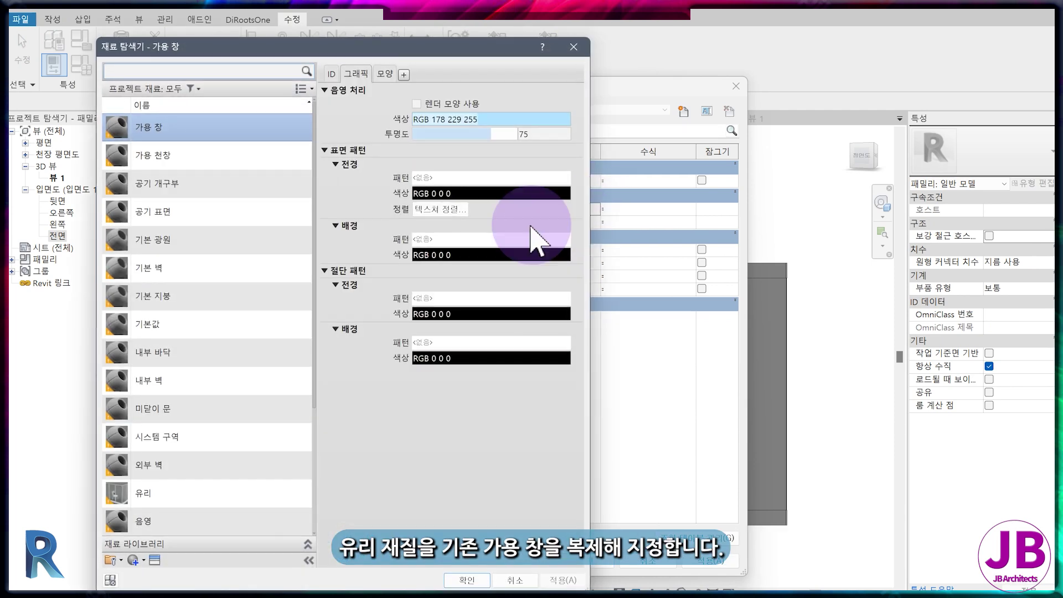
right_click(176, 133)
left_click(195, 143)
type("#유리")
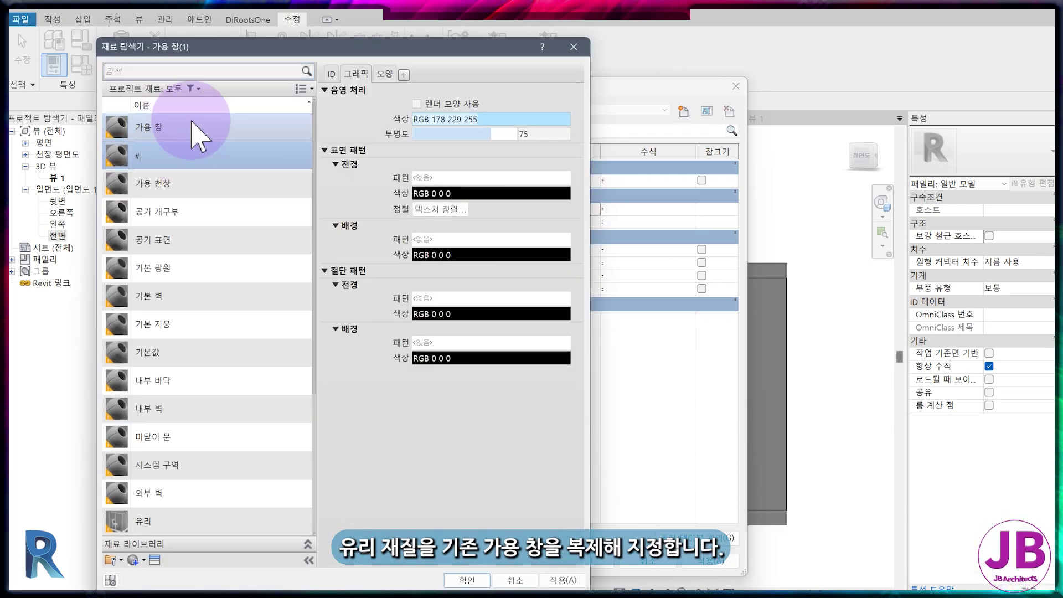
left_click(195, 133)
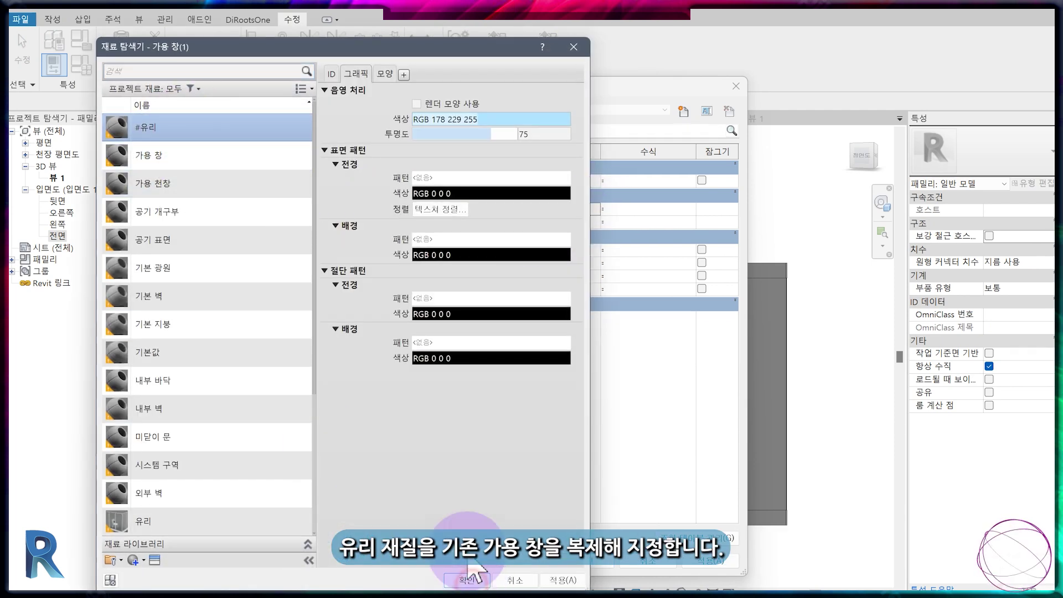
left_click(469, 567)
For the #프레임 parameter, duplicate the 기본값 material and name the copy #프레임
left_click(599, 229)
left_click(599, 229)
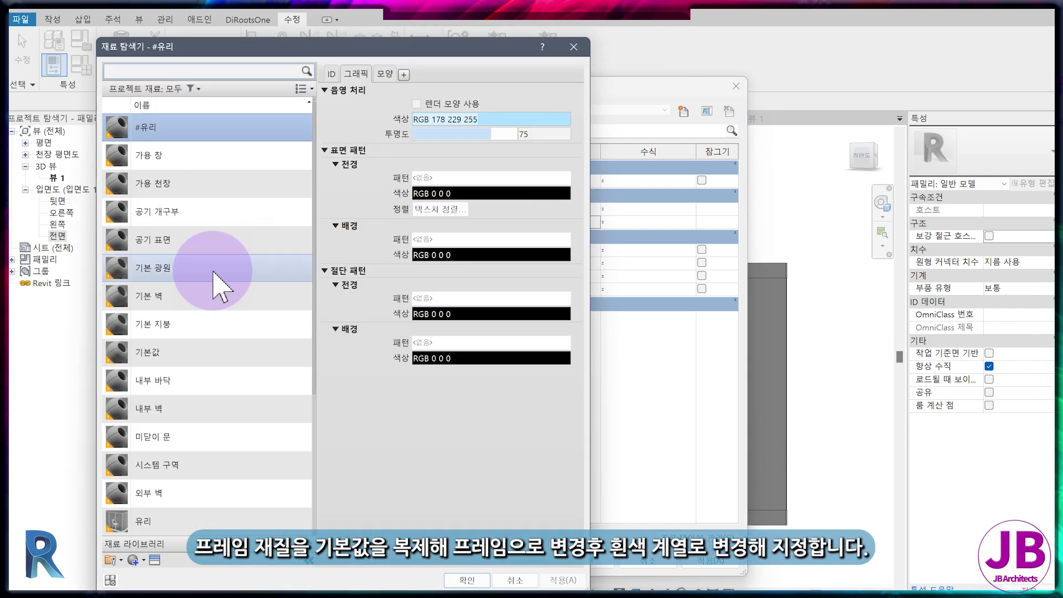
left_click(176, 358)
right_click(178, 360)
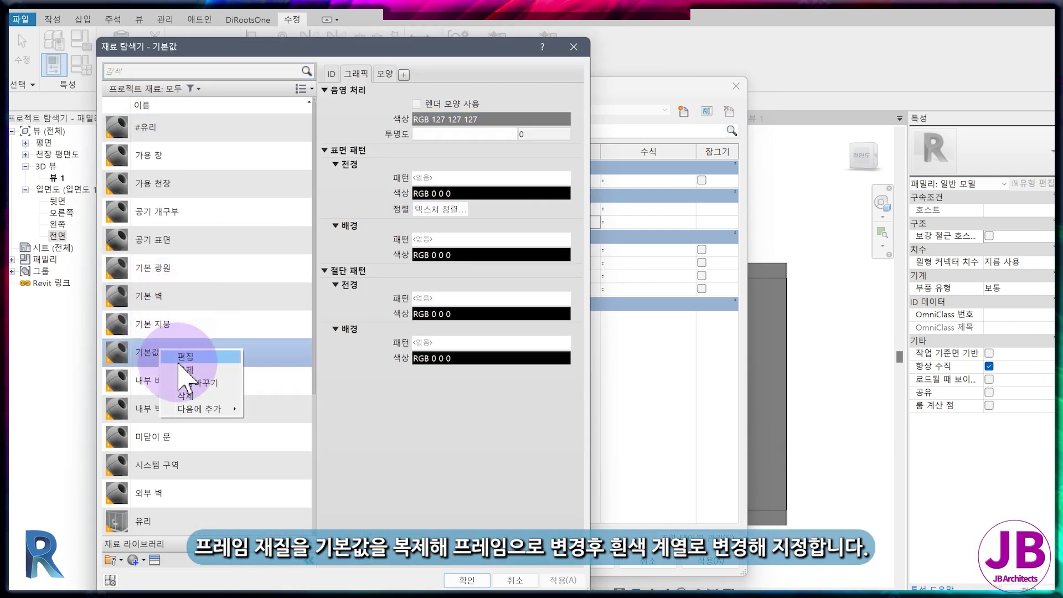
left_click(183, 369)
type("#프레임")
key("Return")
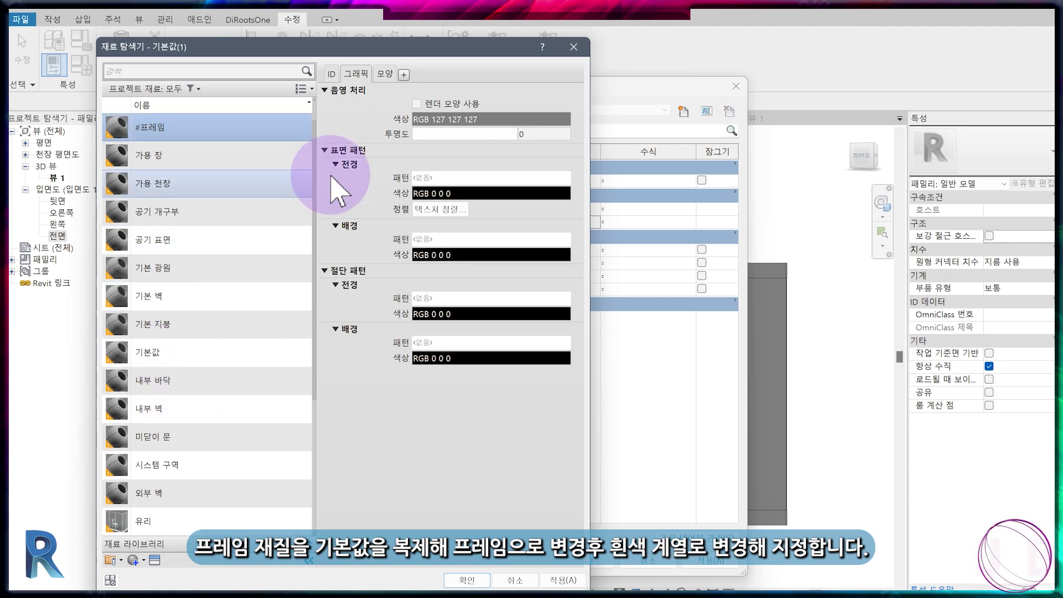
Give the #프레임 material the white appearance colour RGB 241 241 241 and apply the family types
left_click(385, 74)
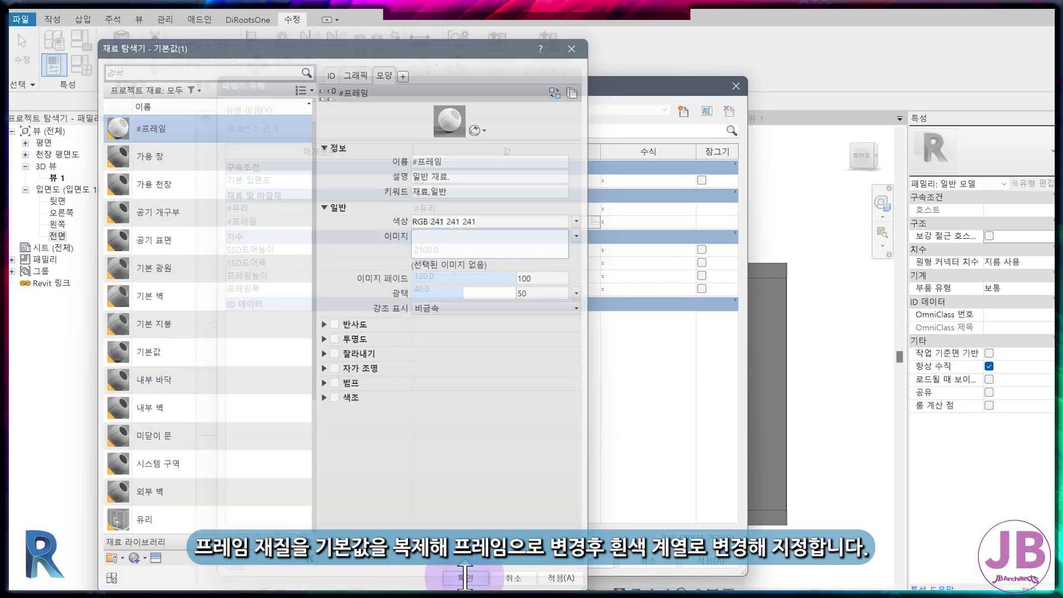
left_click(562, 566)
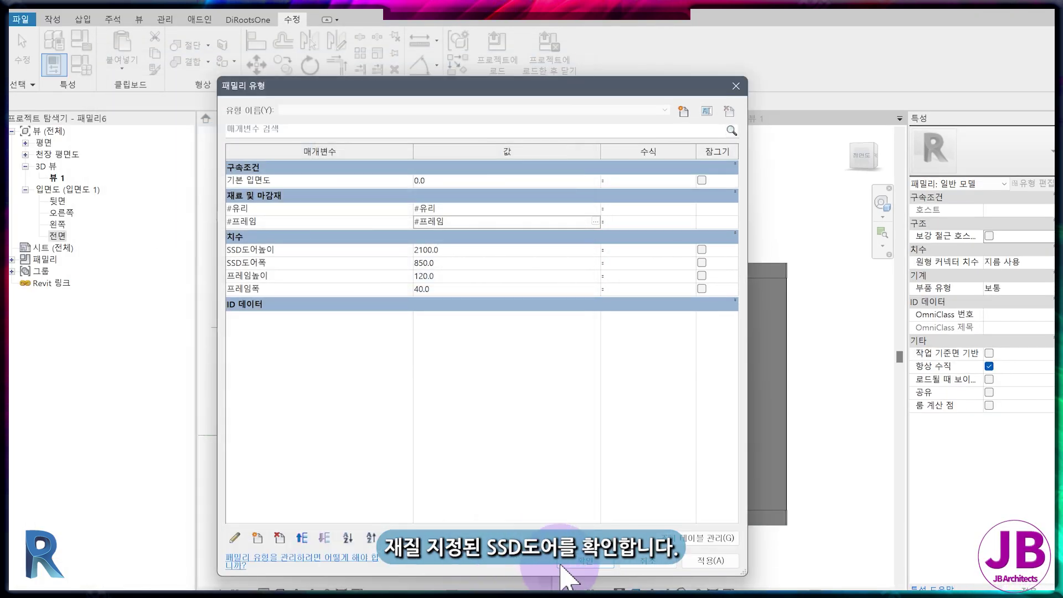
left_click(571, 562)
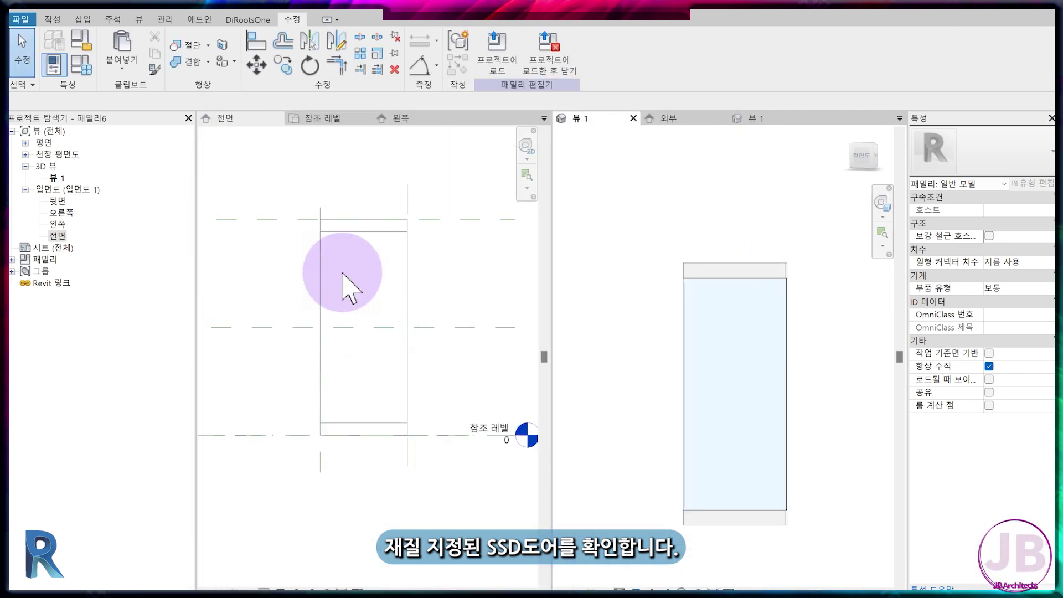
Load the SSD door family into 문-커튼월-V1 and place one instance in the 참조 레벨 plan, inside the door opening
left_click(320, 119)
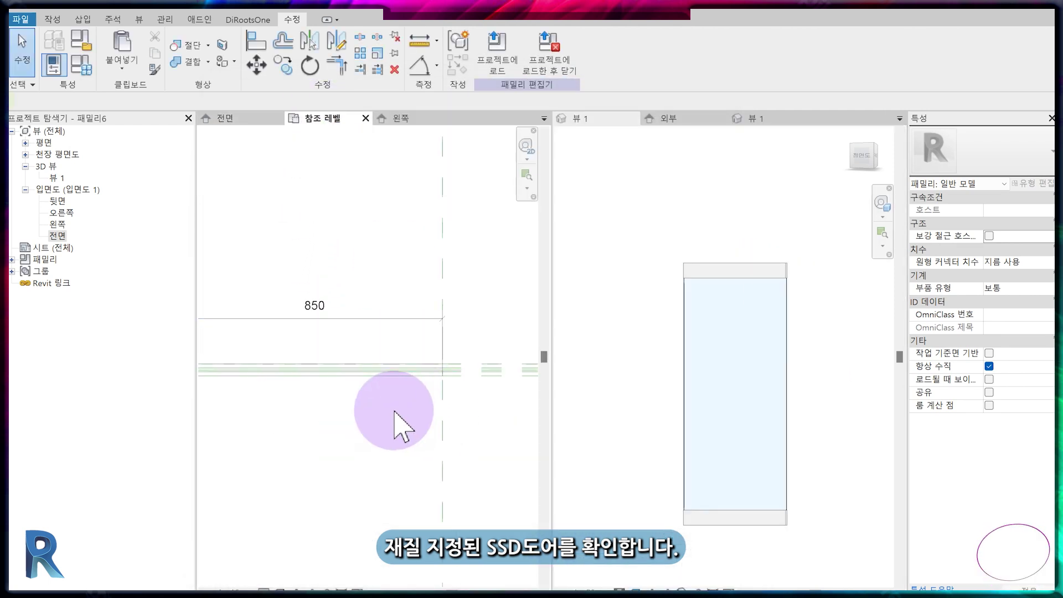
left_click(352, 487)
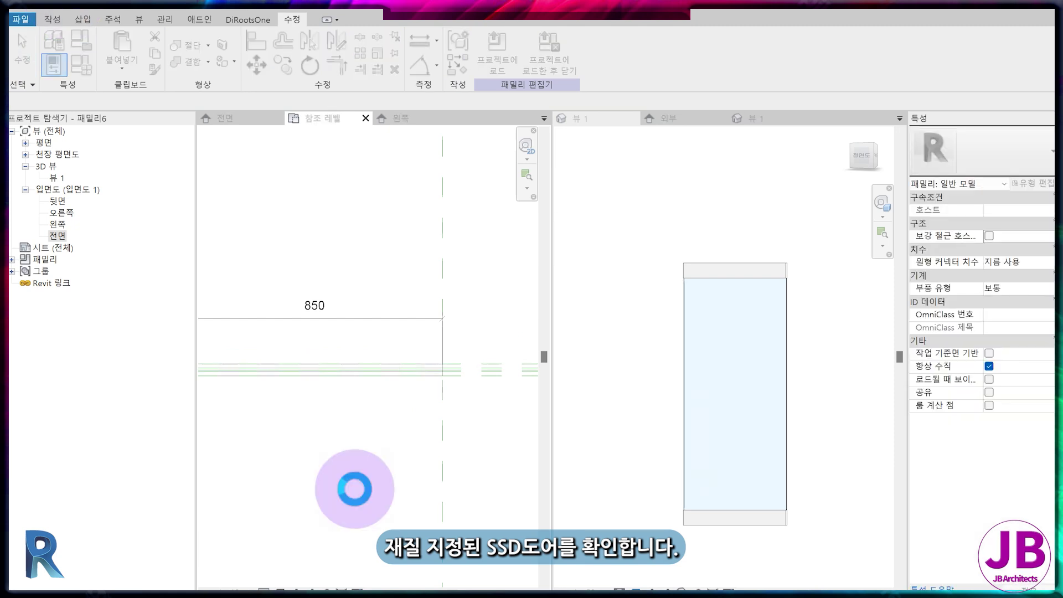
left_click(558, 66)
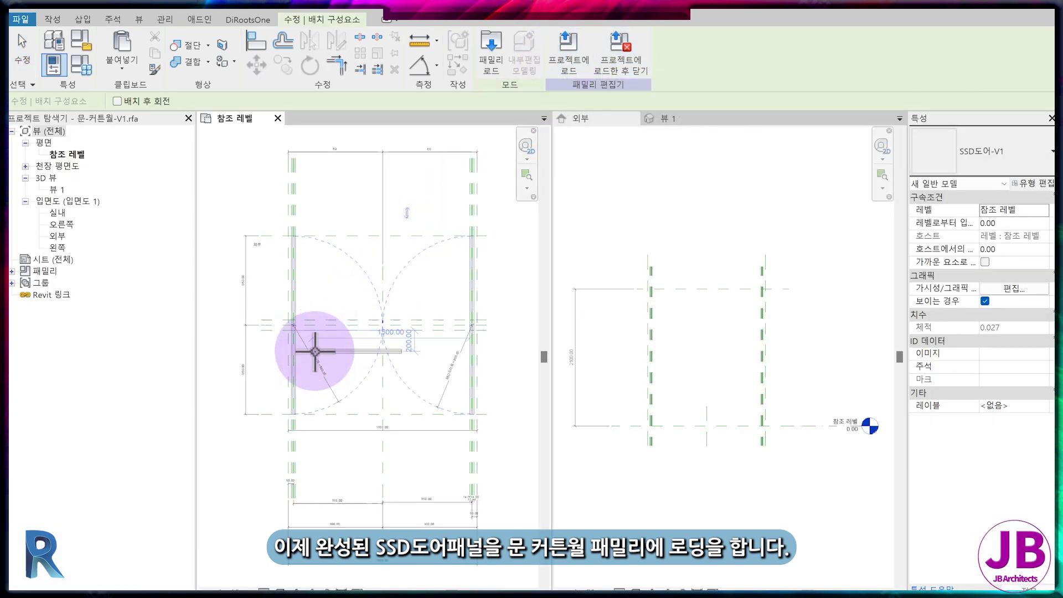
left_click(323, 349)
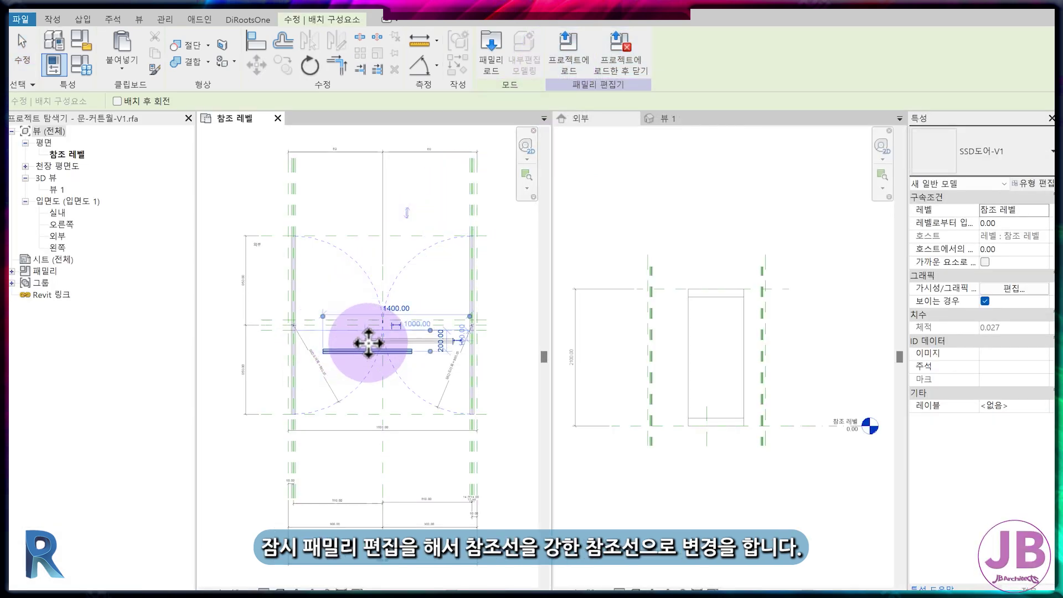
key("Escape")
key("Escape")
Open the placed SSD도어-V1 family for editing and show its 참조 레벨 plan
left_click(355, 351)
left_click(485, 62)
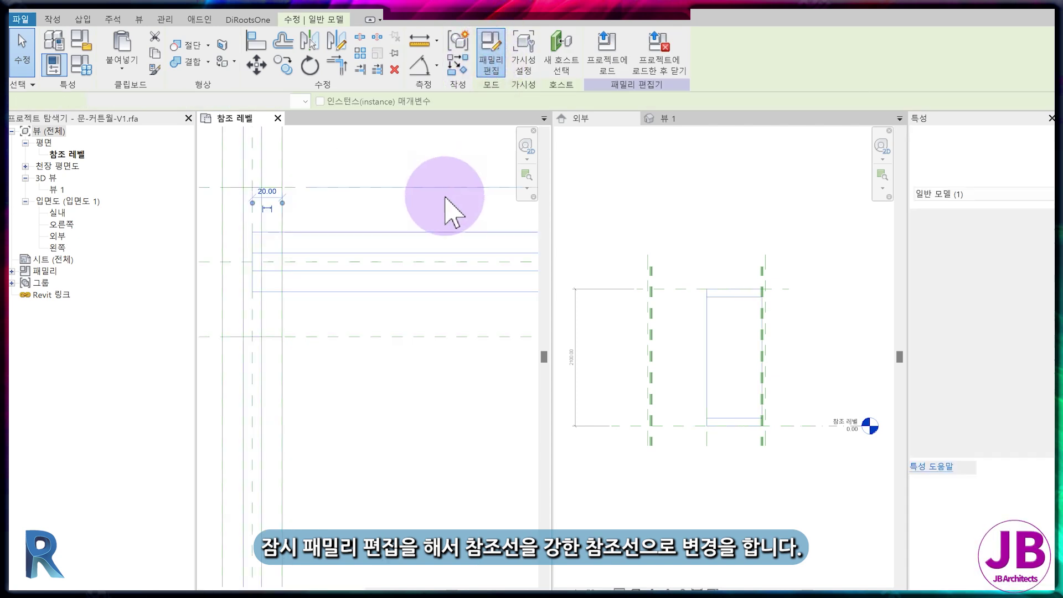
left_click(51, 130)
double_click(83, 154)
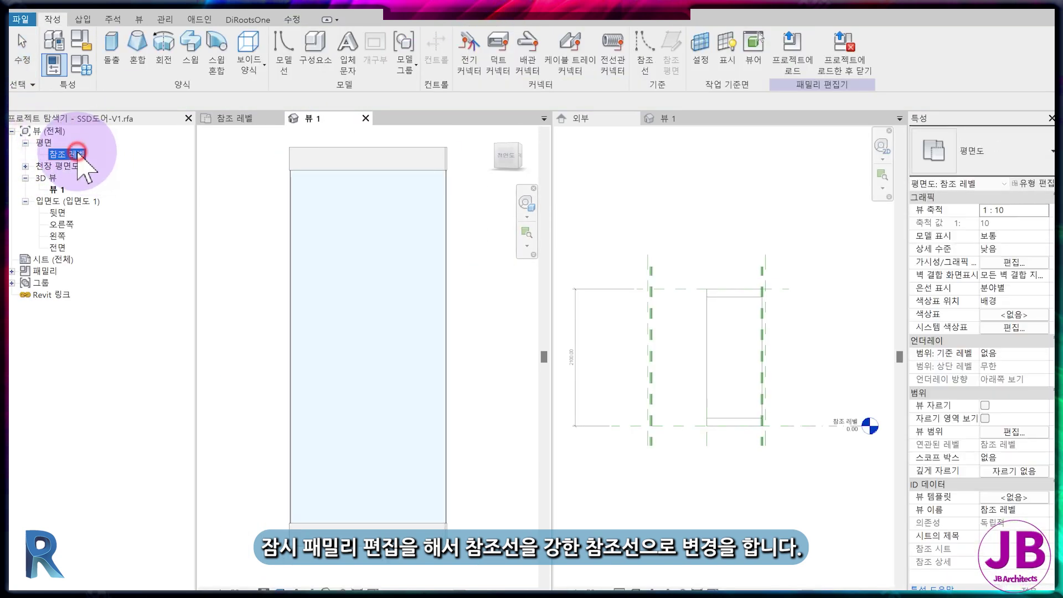
Set the door's central reference line to 강한 참조 and reload the family into 문-커튼월-V1
scroll(399, 362, "up", 4)
scroll(285, 363, "up", 1)
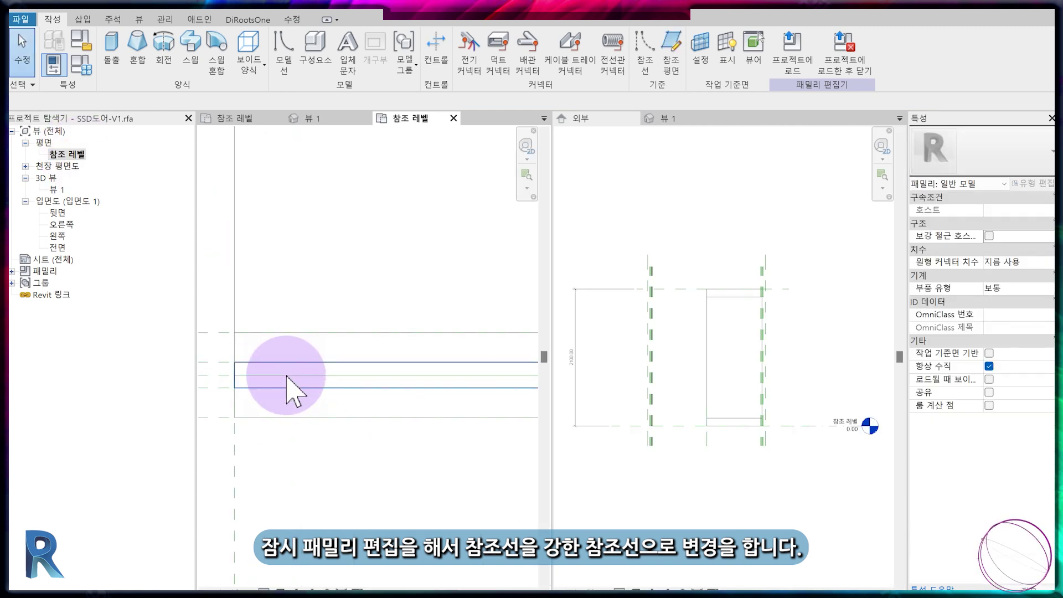
left_click(290, 375)
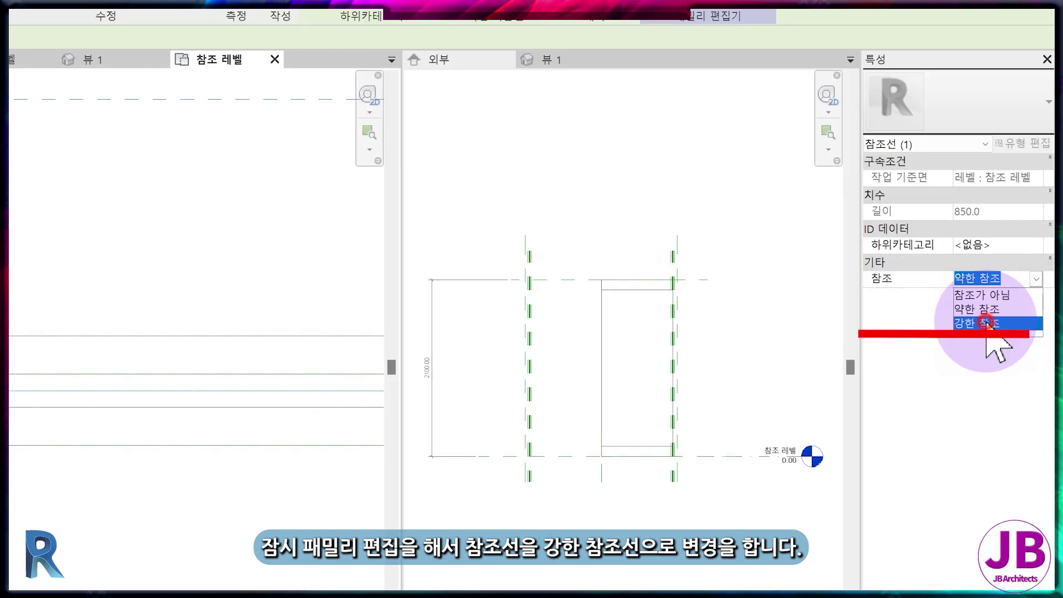
left_click(988, 325)
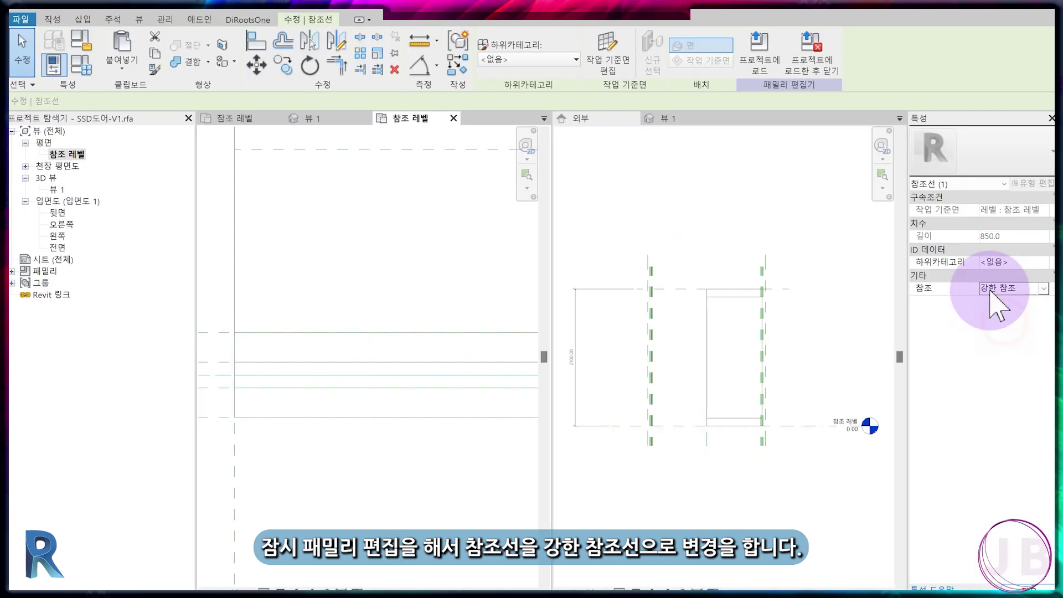
left_click(548, 49)
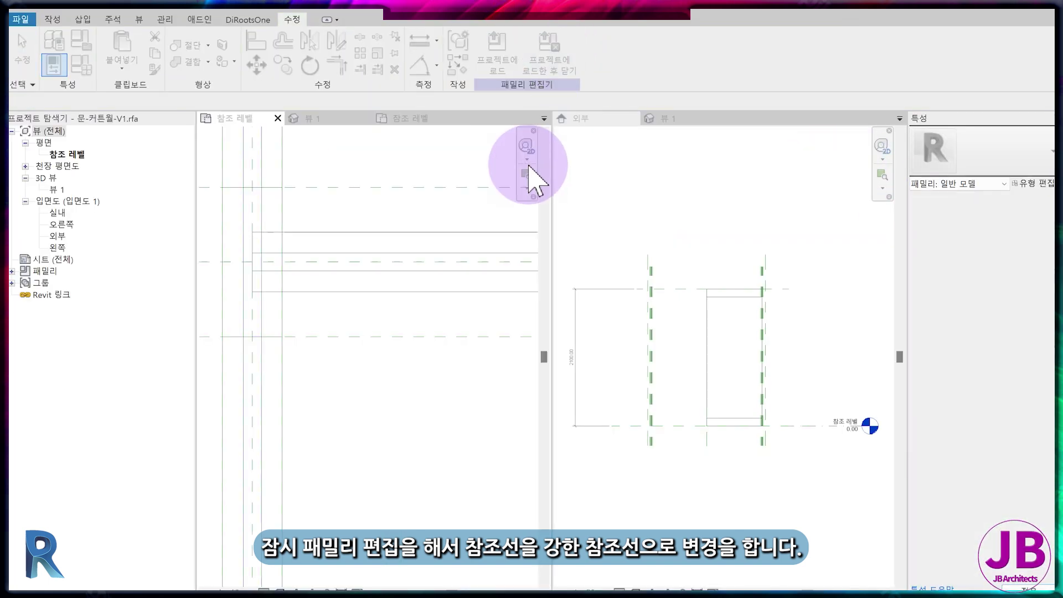
left_click(493, 316)
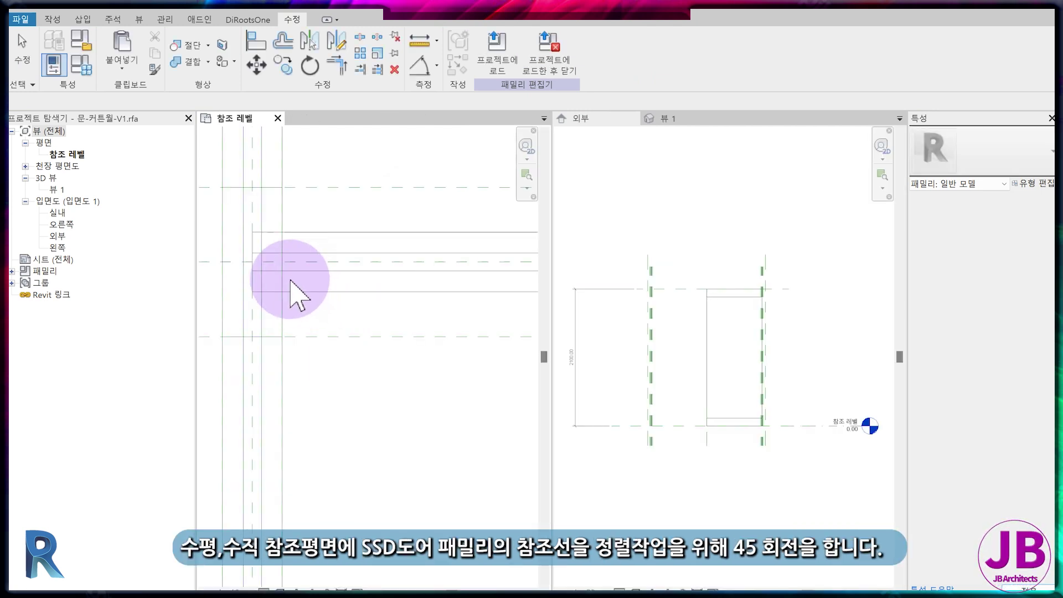
Rotate the SSD door 45° downward about the left end of its central reference line
left_click(294, 290)
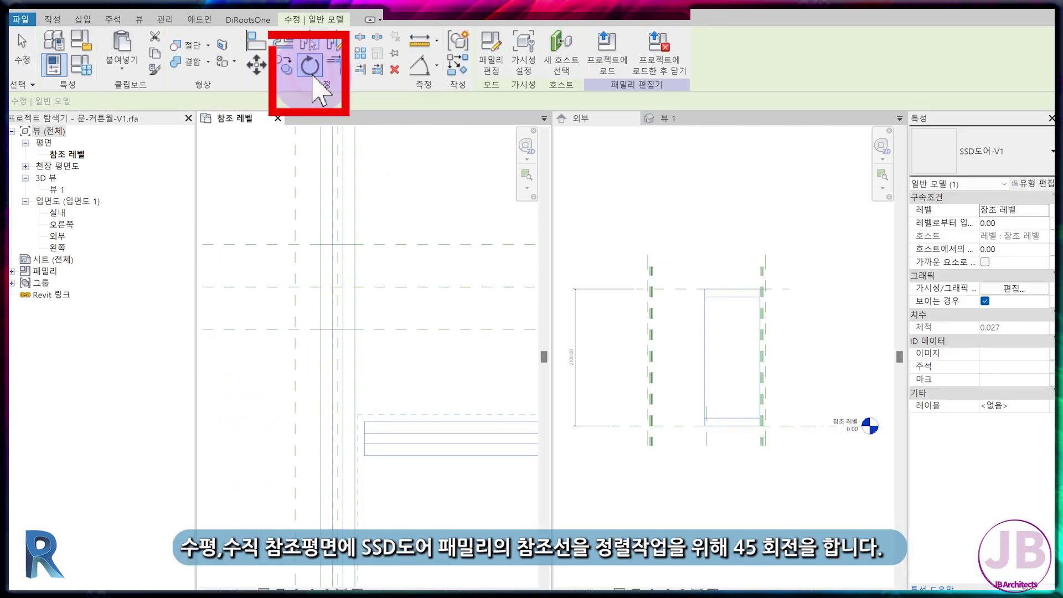
left_click(311, 71)
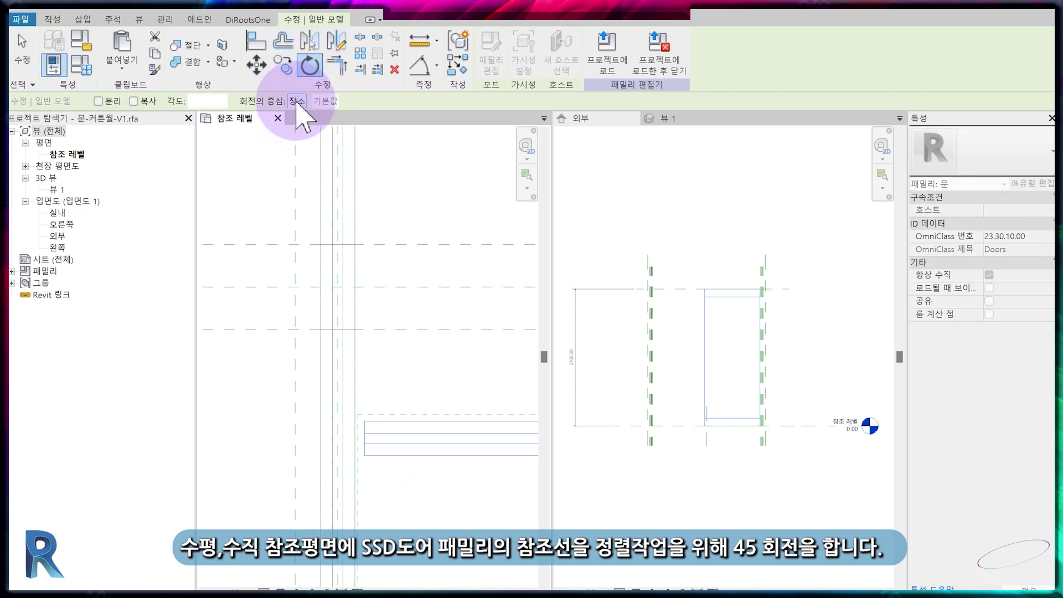
scroll(366, 443, "up", 2)
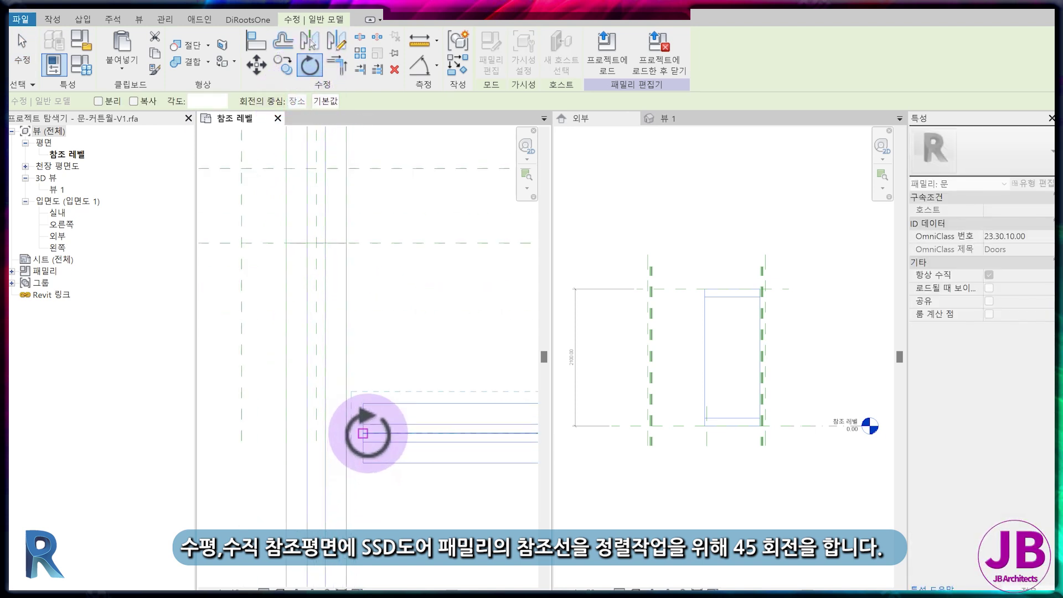
left_click(457, 441)
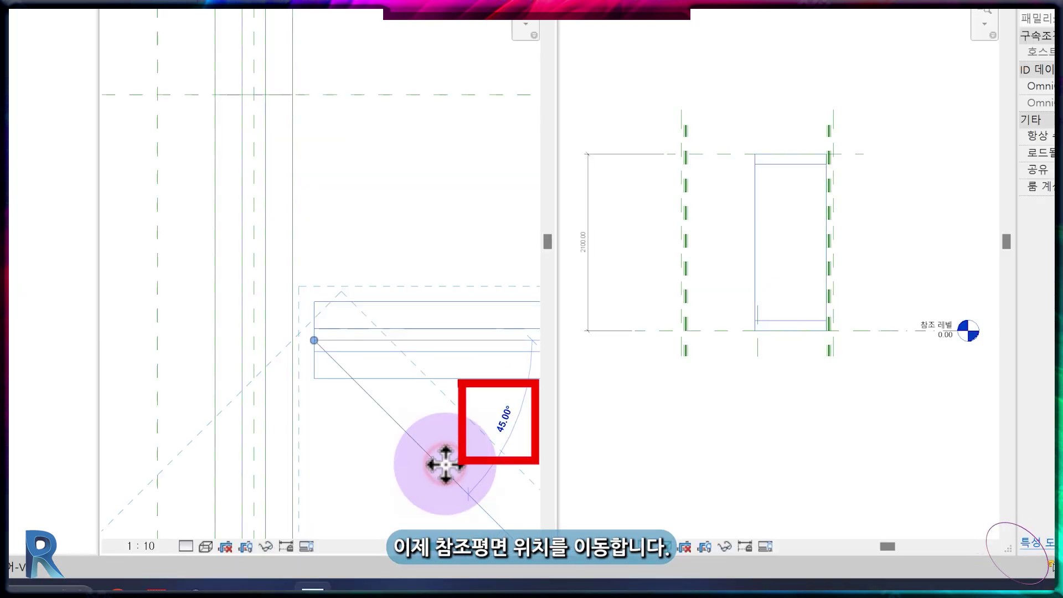
left_click(446, 464)
middle_click_drag(416, 415, 269, 124)
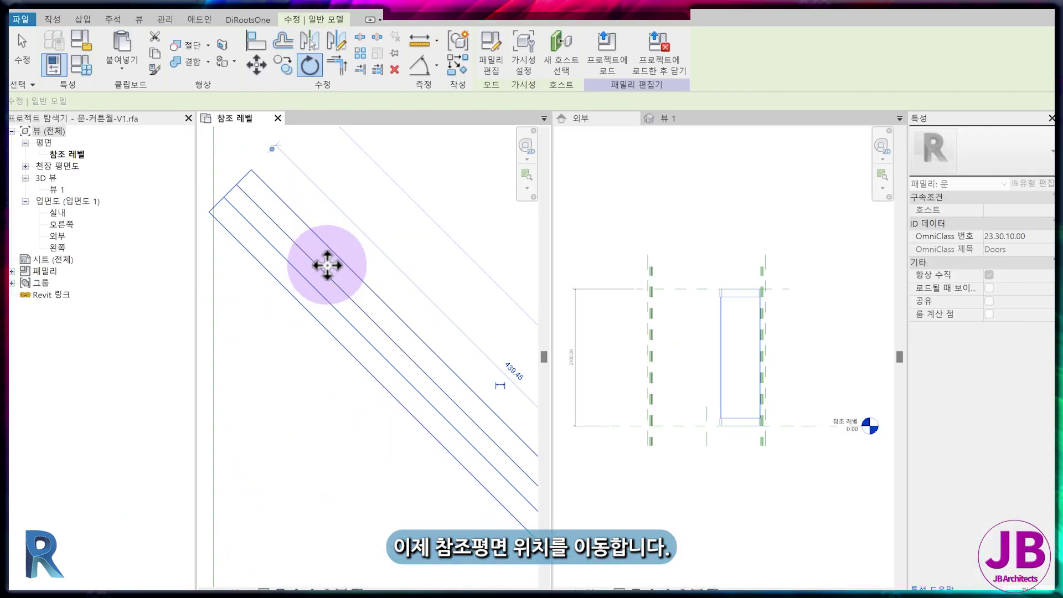
scroll(270, 124, "down", 3)
key("Escape")
Move the SSD door so its reference line's end sits at the crossing of the horizontal and vertical reference planes
left_click(349, 271)
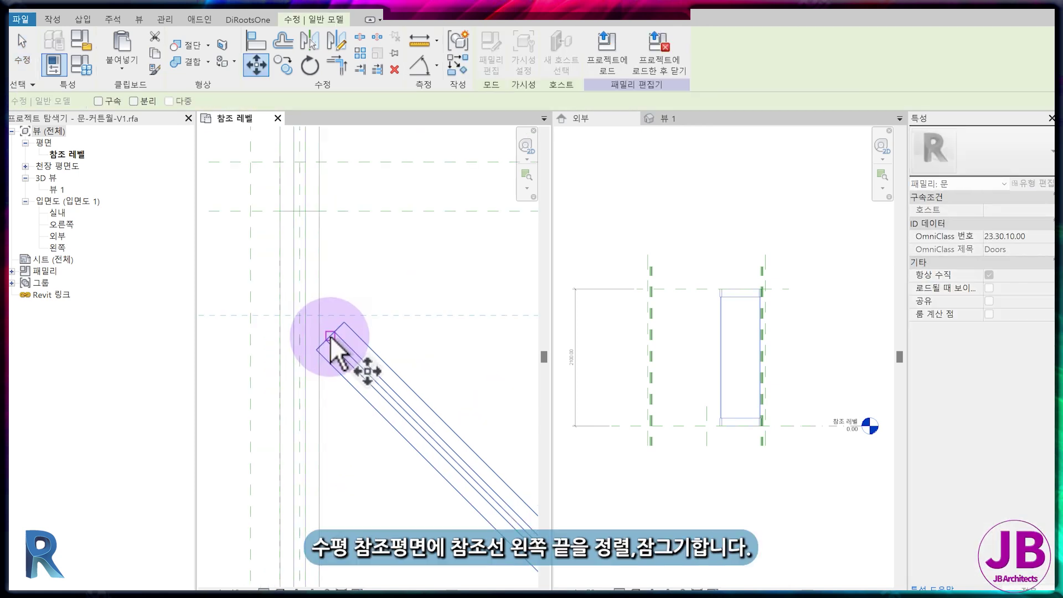
left_click(332, 336)
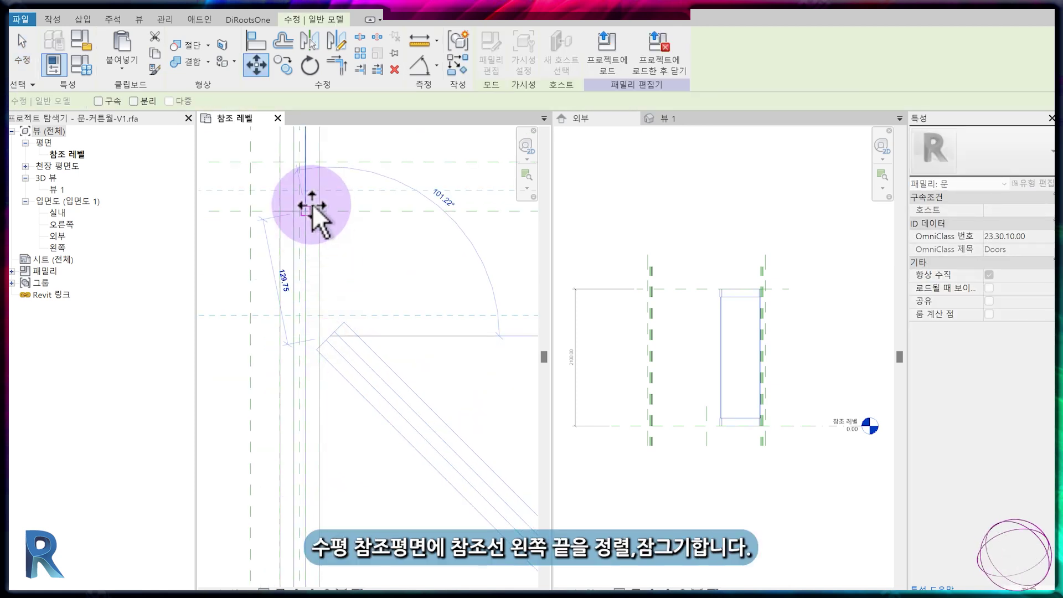
scroll(313, 202, "up", 2)
left_click(321, 182)
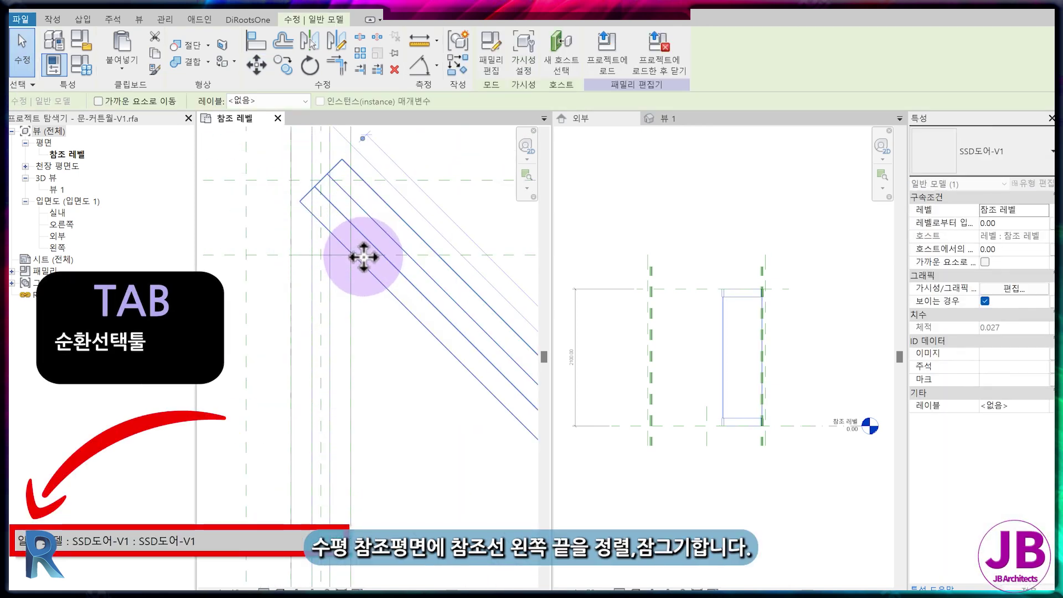
key("Escape")
Align the left end of the door's reference line to the horizontal reference plane and lock it
key("a")
key("l")
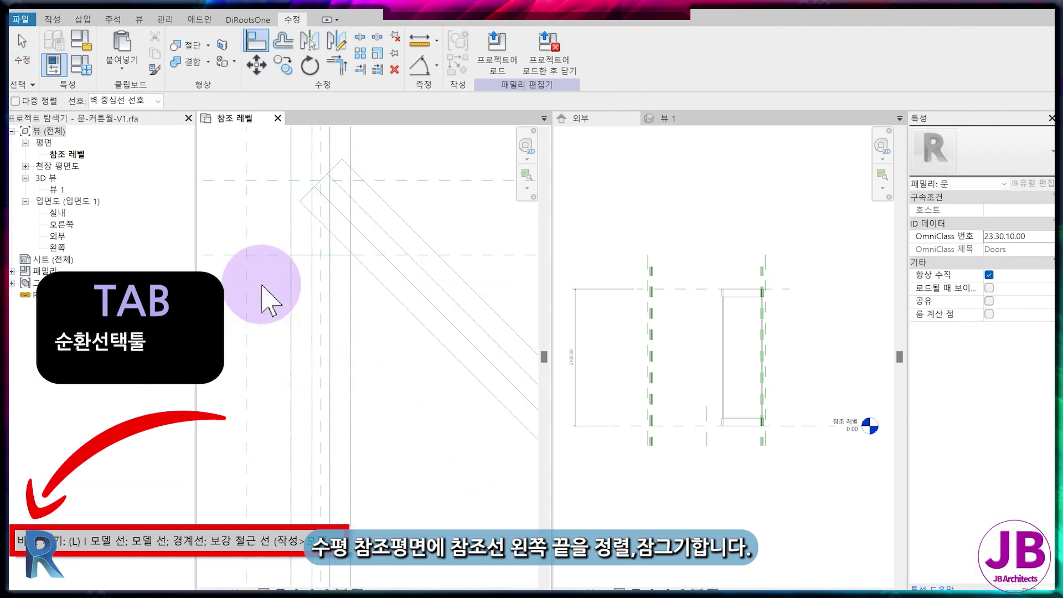
left_click(266, 180)
key("Tab")
key("Tab")
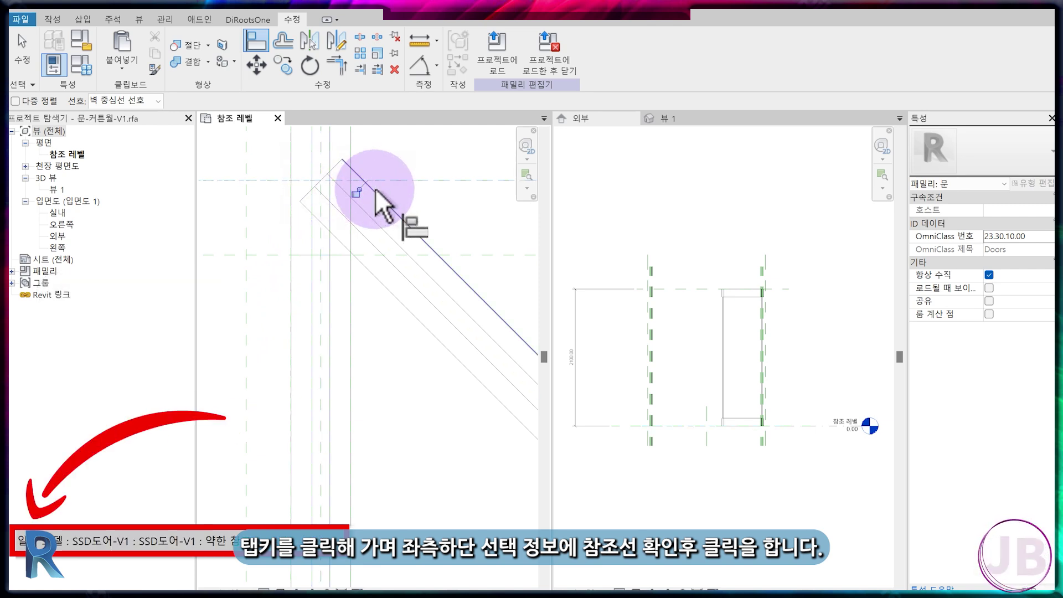
left_click(359, 197)
Align the left end of the door's reference line to the vertical reference plane, lock it, and check the door's alignment locks
left_click(321, 299)
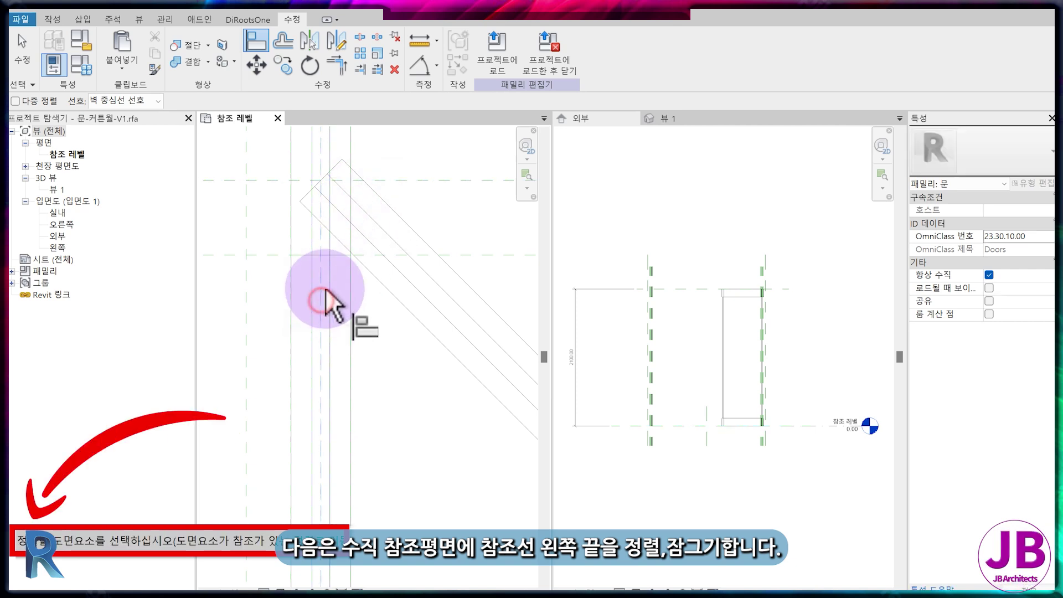
left_click(323, 181)
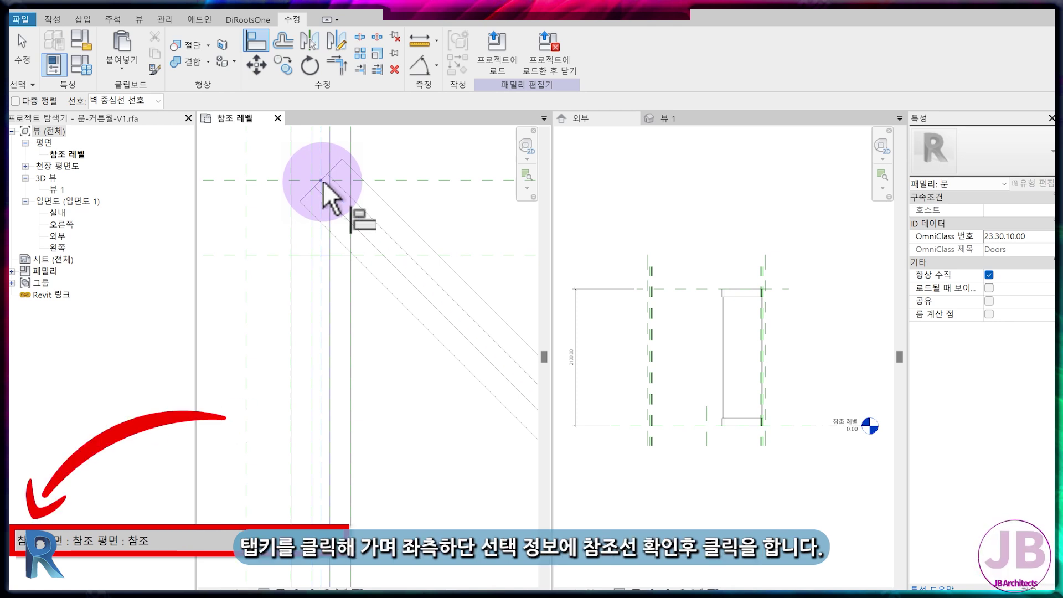
left_click(309, 345)
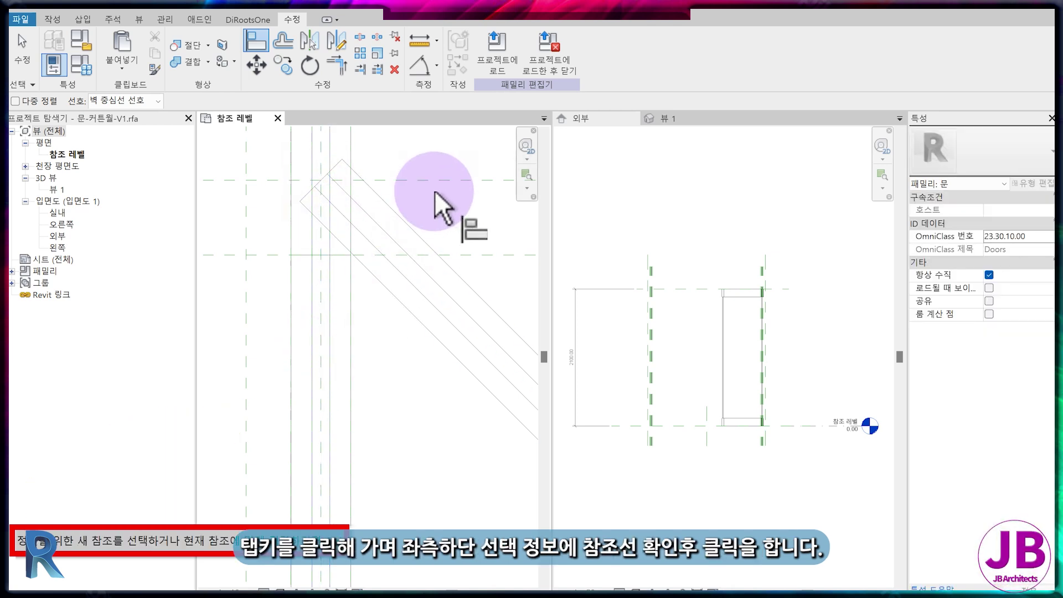
key("Escape")
left_click(422, 242)
scroll(312, 218, "down", 2)
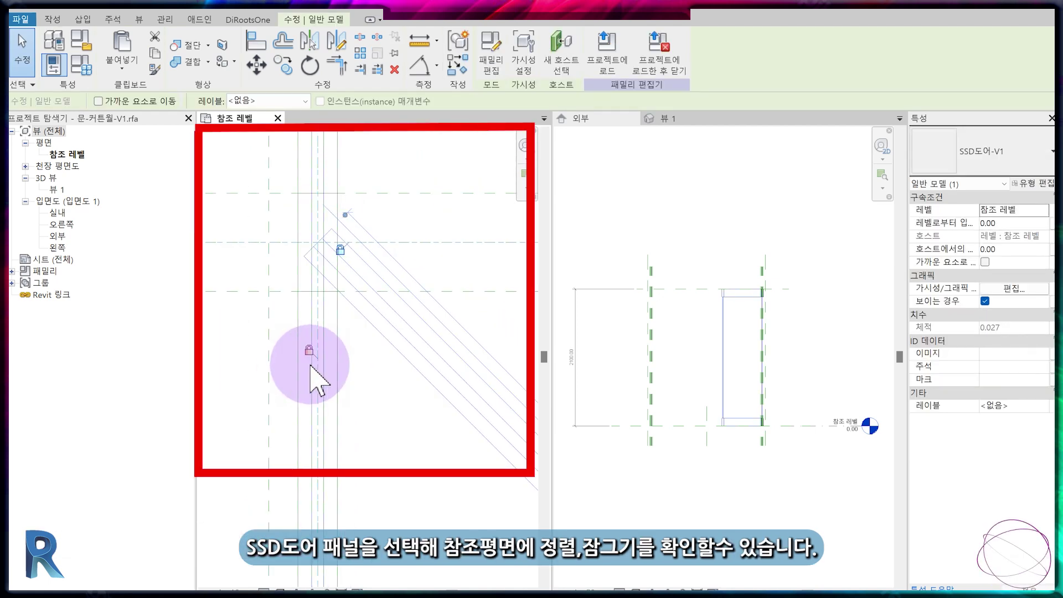
left_click(361, 393)
Place an angular dimension between the vertical reference plane and the SSD door's central reference line
key("d")
key("i")
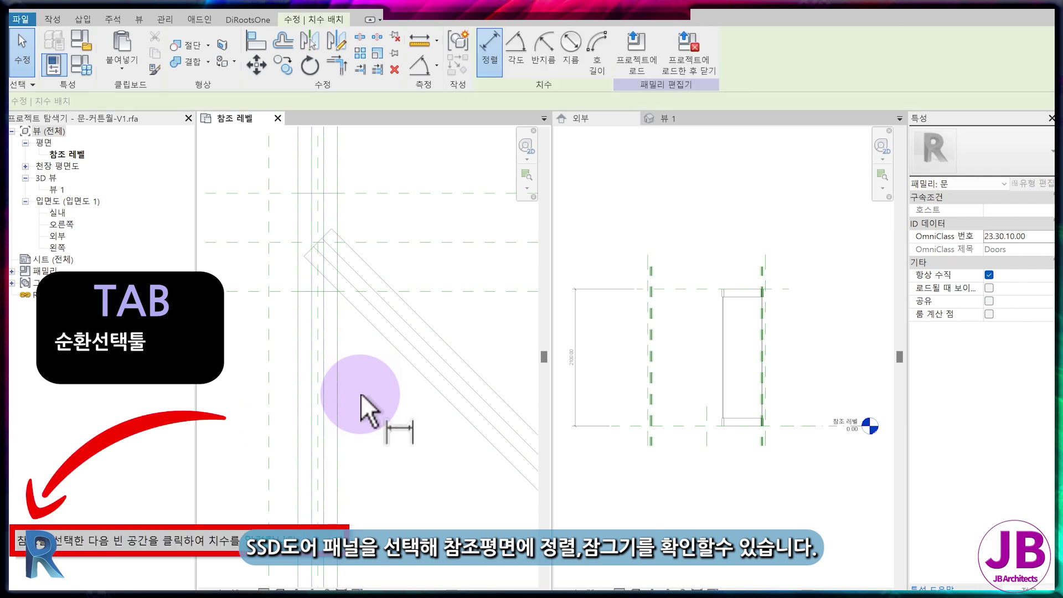
left_click(516, 53)
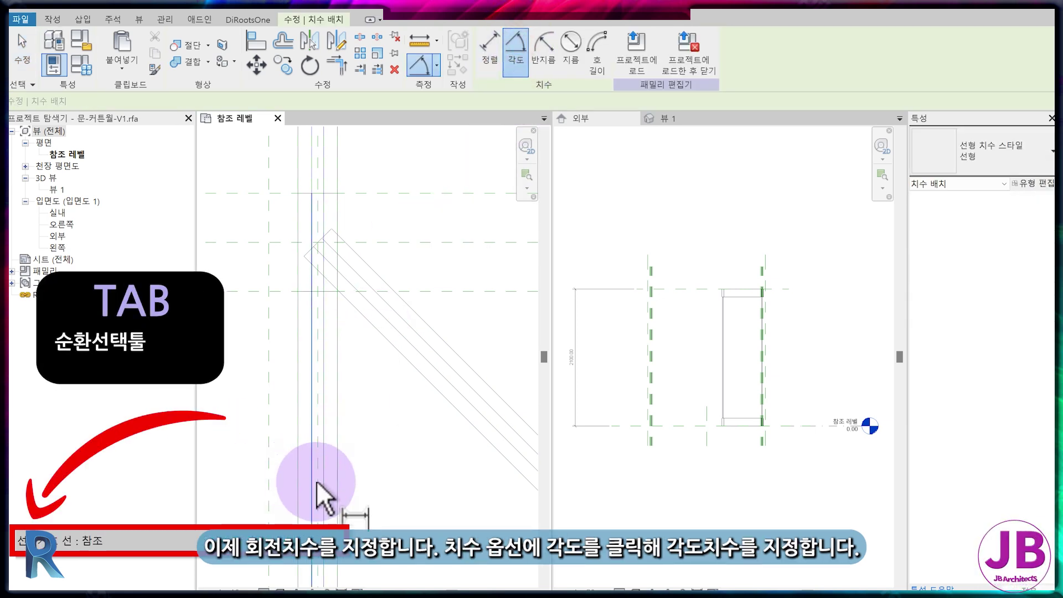
scroll(314, 357, "up", 2)
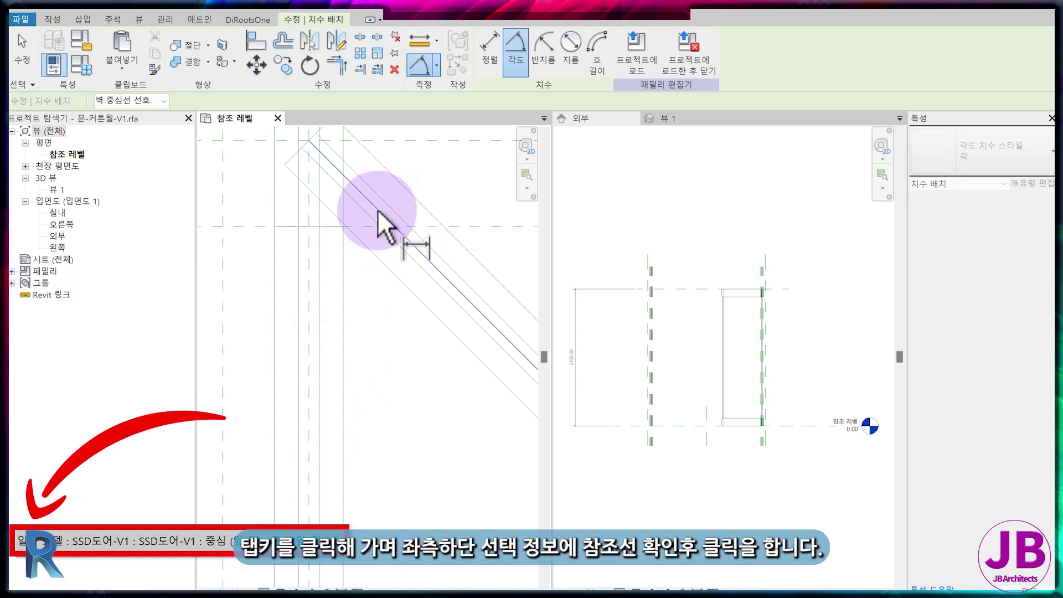
key("Tab")
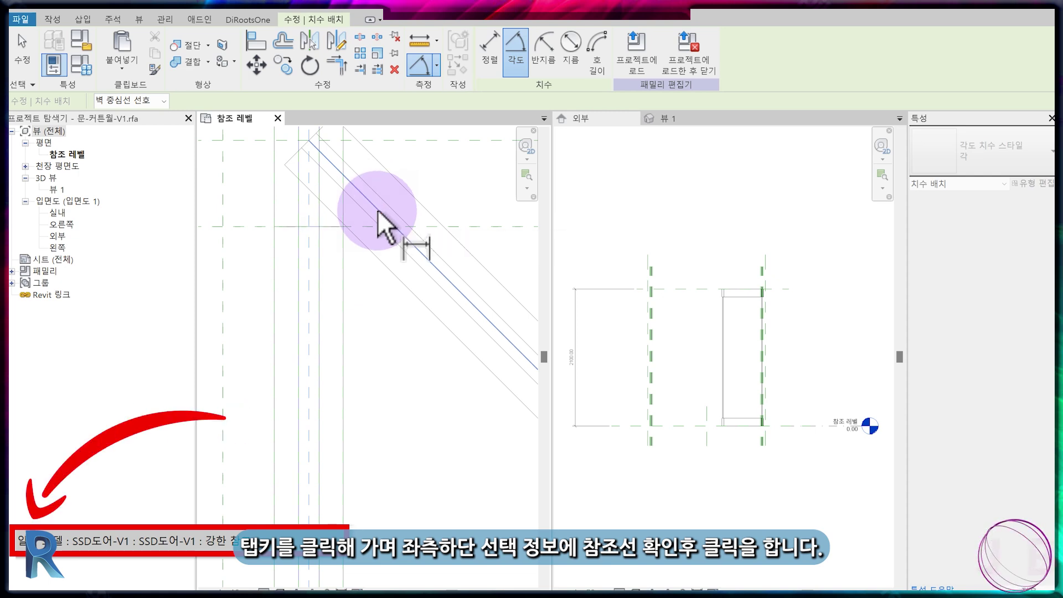
left_click(378, 208)
scroll(377, 209, "down", 4)
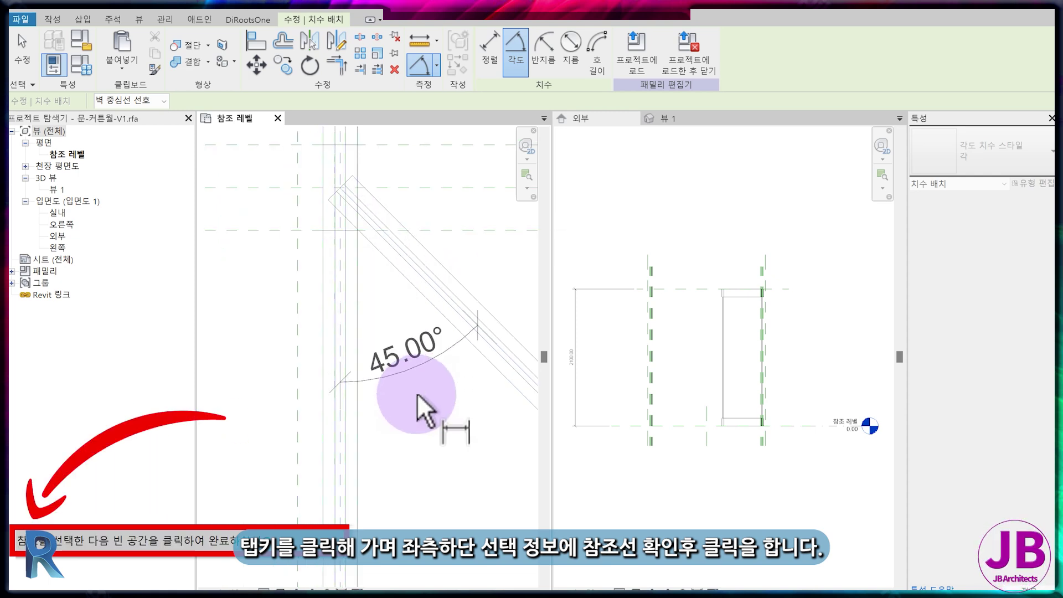
left_click(464, 508)
scroll(309, 425, "down", 2)
middle_click_drag(389, 421, 371, 341)
scroll(370, 342, "down", 2)
key("Escape")
key("Escape")
Move the door's angle dimension outward and label it with the 각 parameter, resolving the constraint conflict
left_click(381, 356)
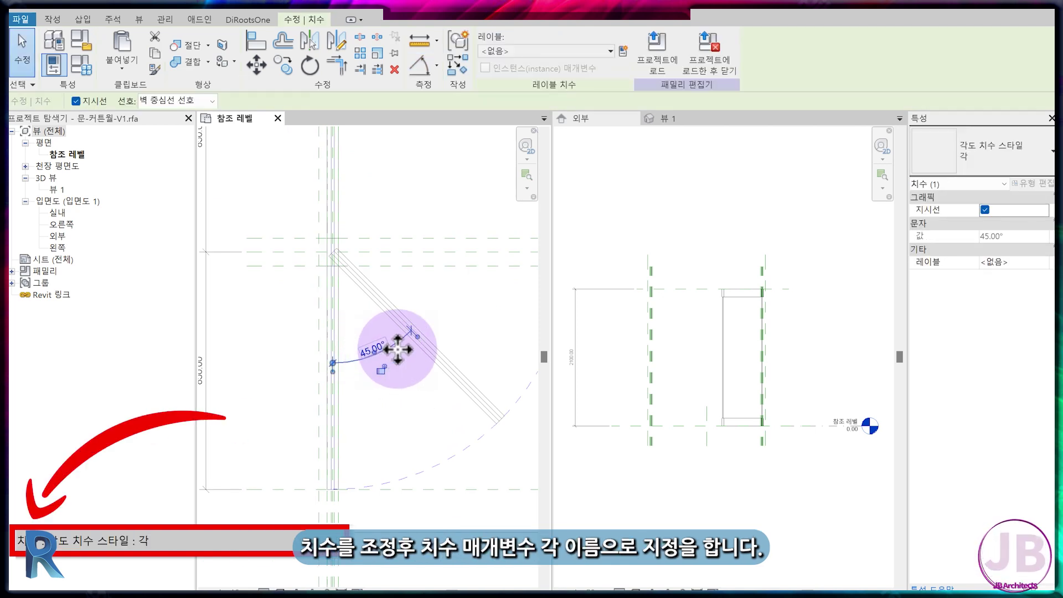
left_click_drag(398, 349, 420, 401)
left_click(610, 51)
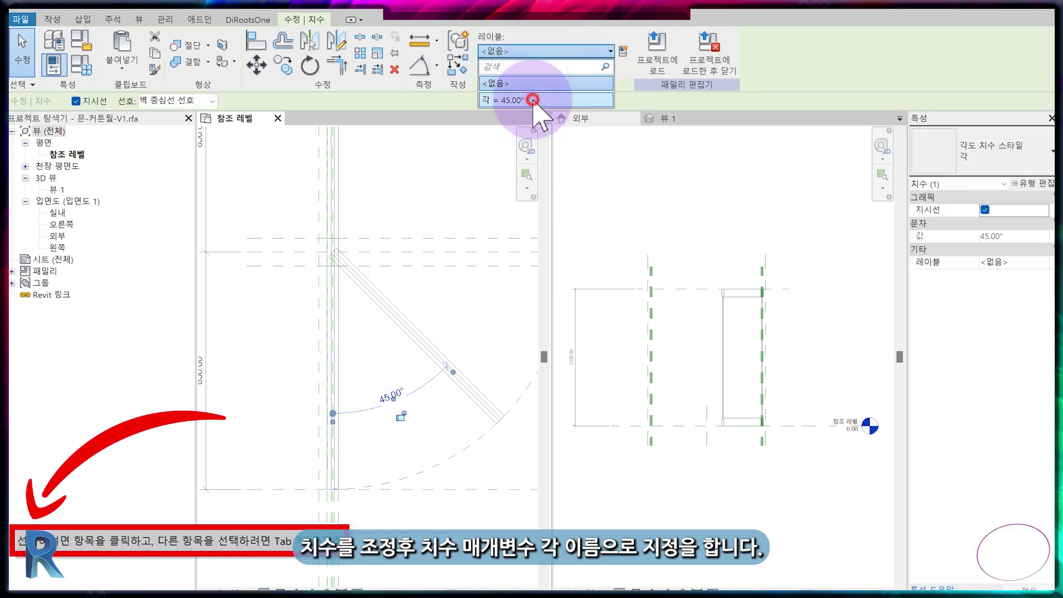
left_click(532, 101)
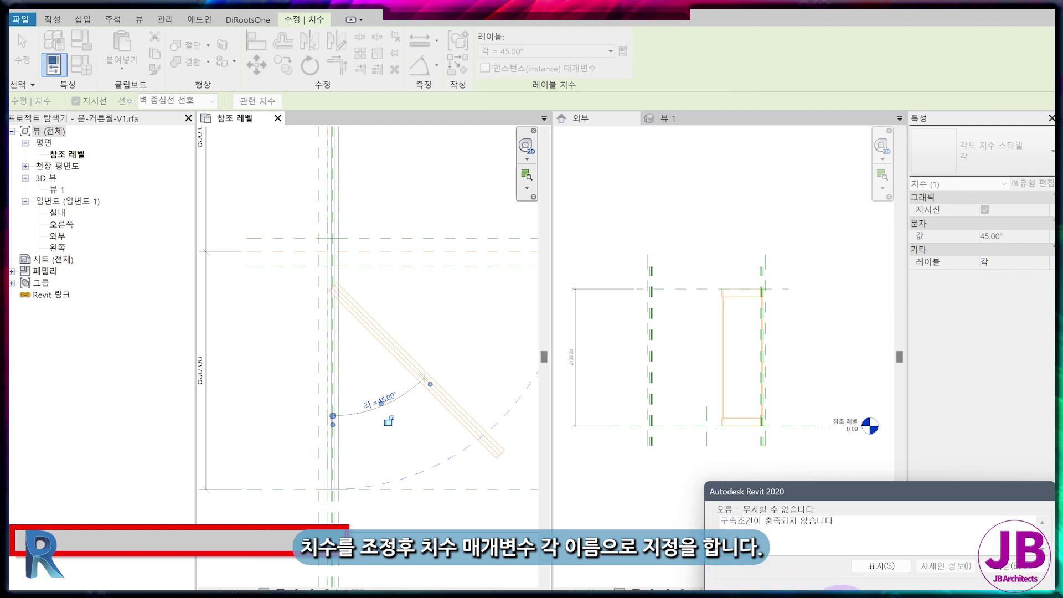
left_click(822, 597)
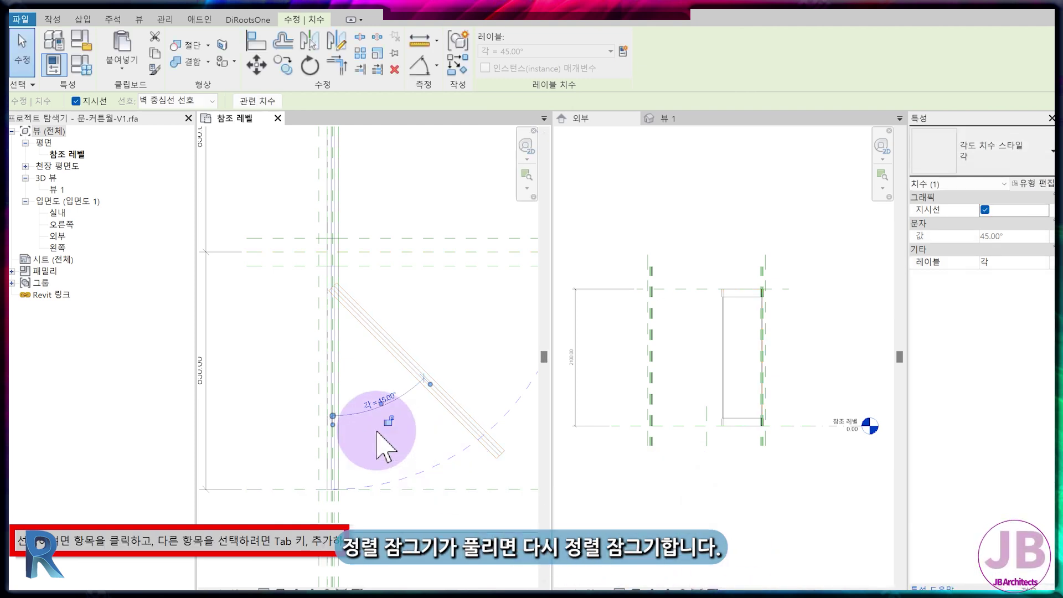
Realign the hinge end of the SSD door's reference line to the center (front/back) reference plane and lock it
key("Escape")
scroll(352, 309, "up", 2)
key("a")
key("l")
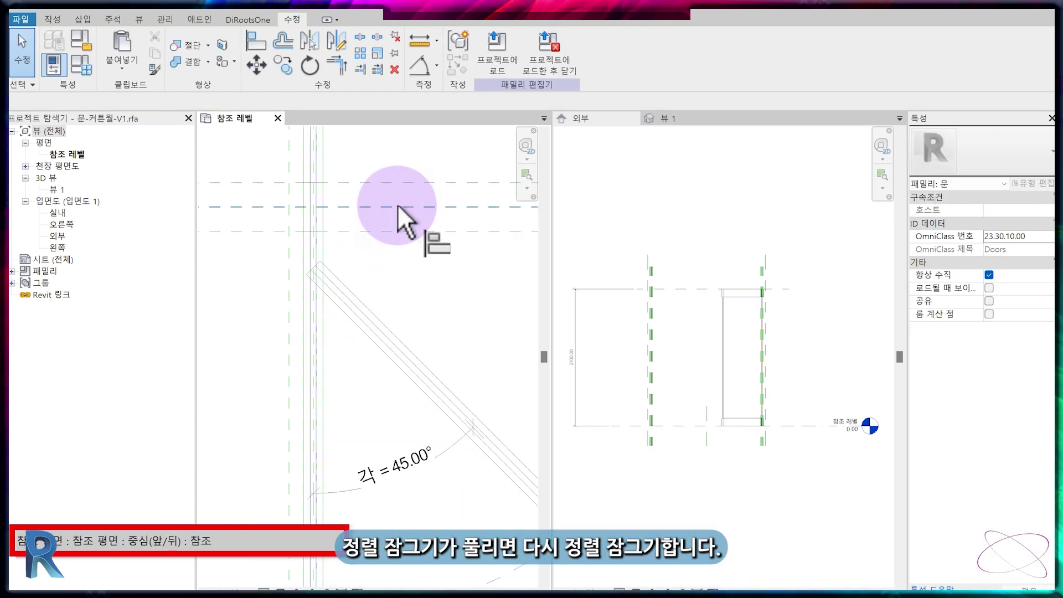
left_click(398, 202)
scroll(298, 277, "up", 3)
key("Tab")
key("Tab")
key("Tab")
key("Tab")
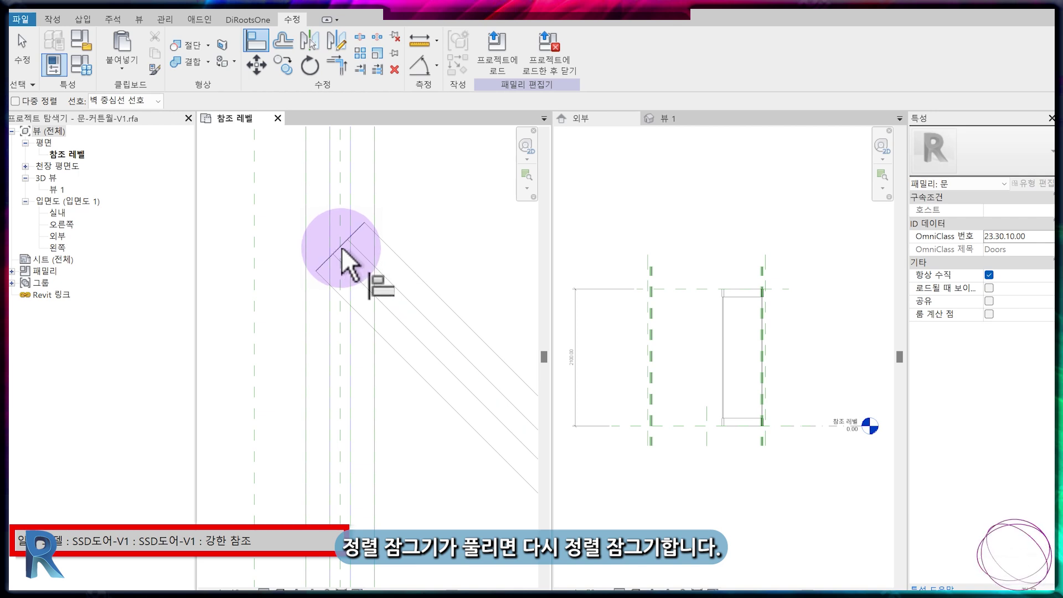
left_click(343, 246)
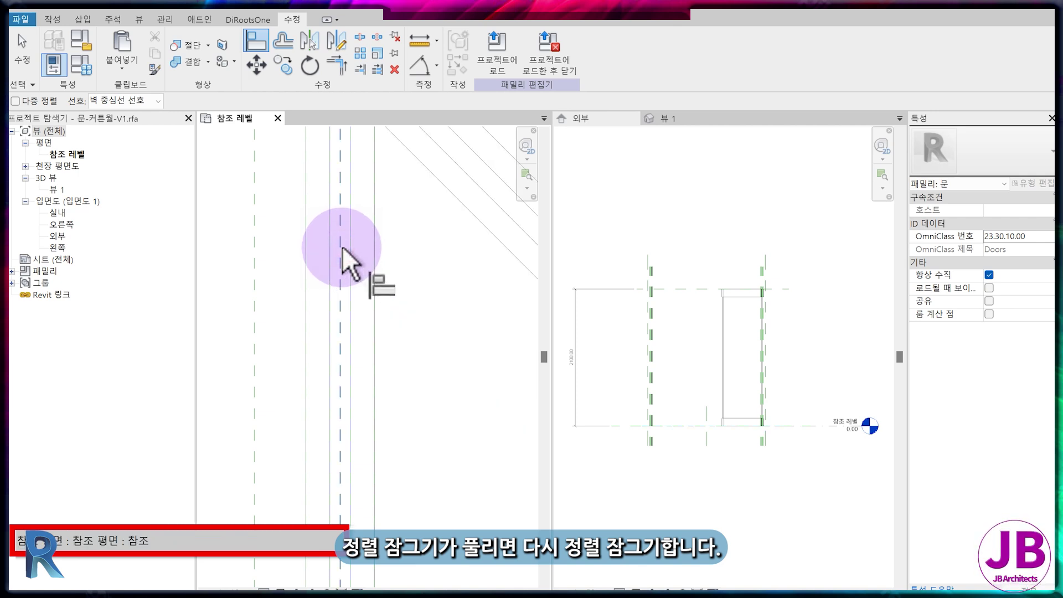
scroll(360, 305, "down", 3)
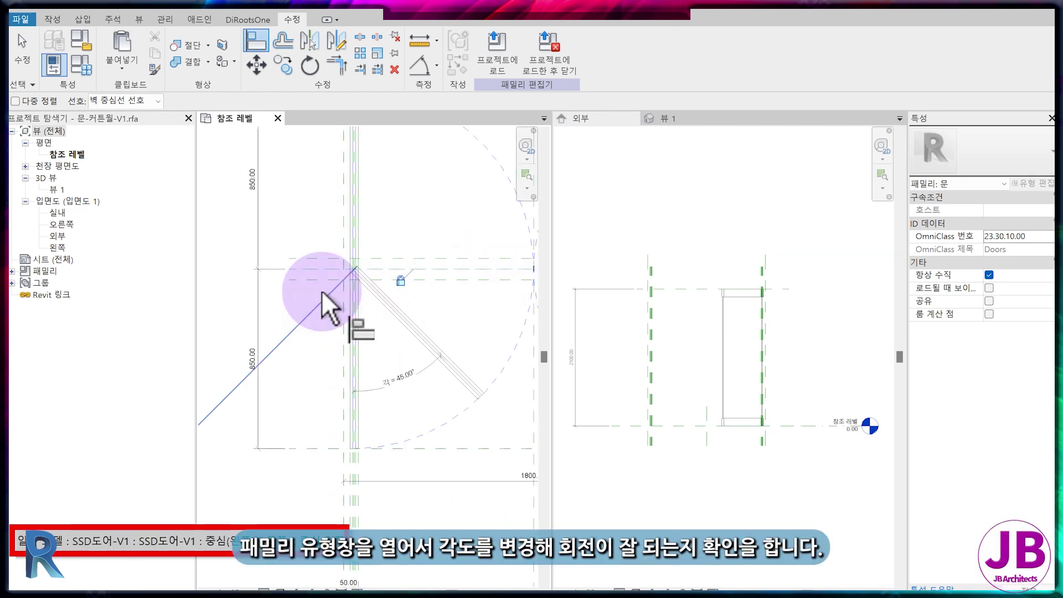
Test the SSD door's rotation by setting the family's 각 parameter to 135° and back to 45°
left_click(83, 65)
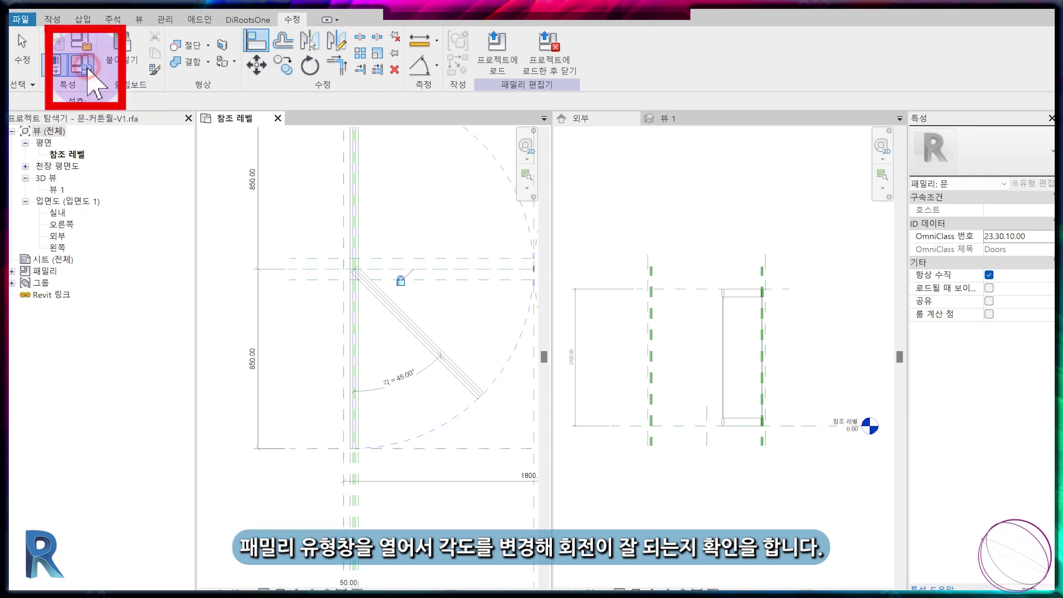
left_click(456, 233)
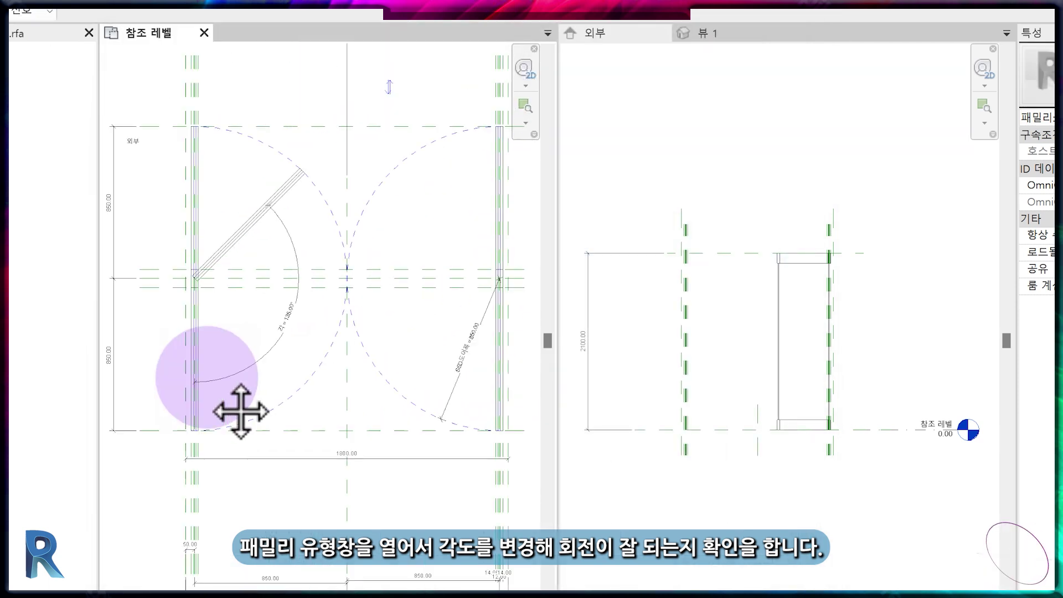
middle_click_drag(241, 412, 256, 414)
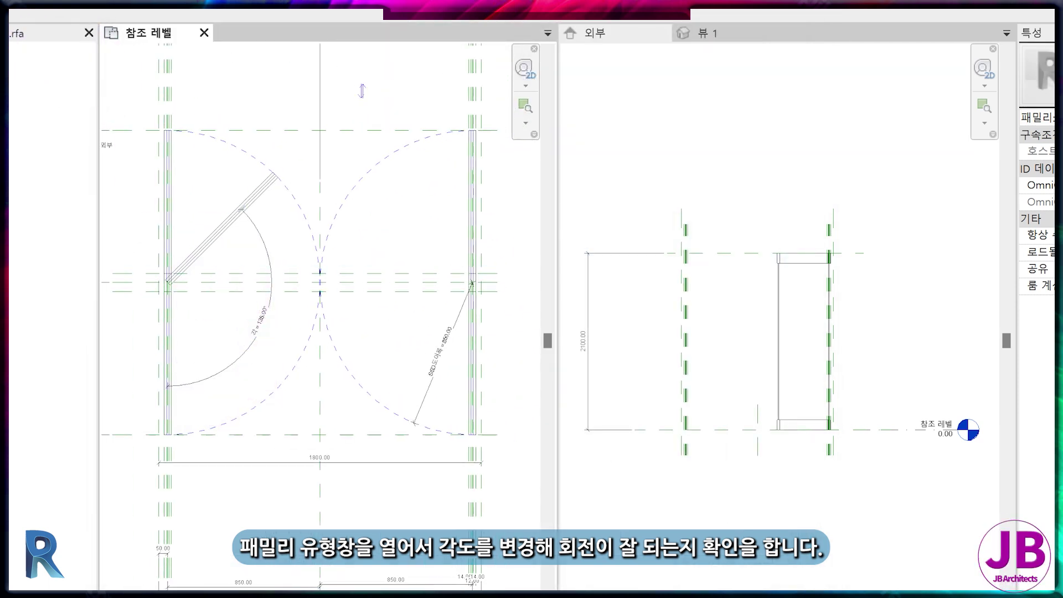
left_click(9, 9)
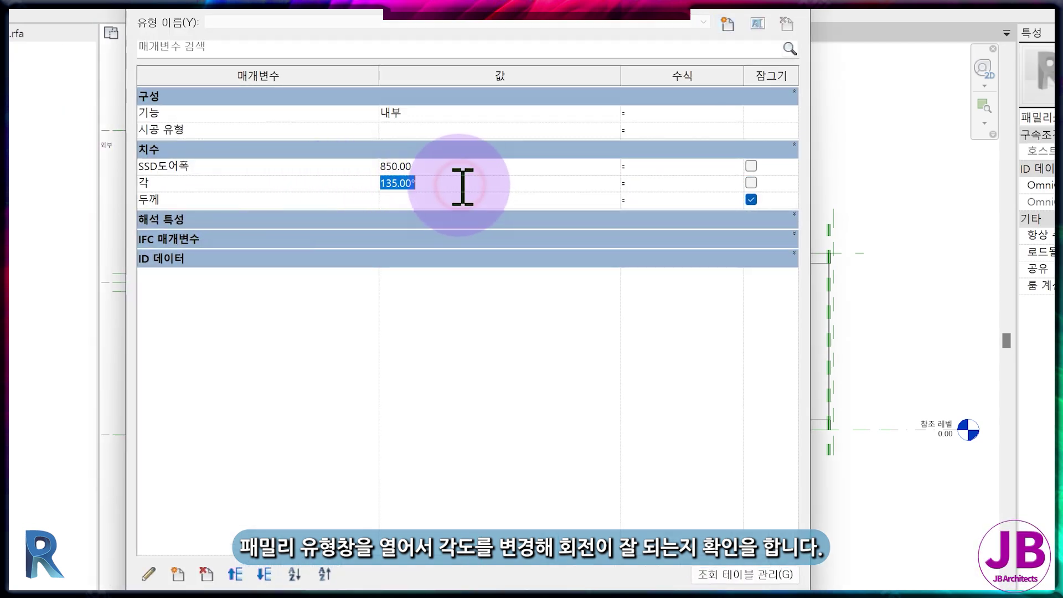
key("Return")
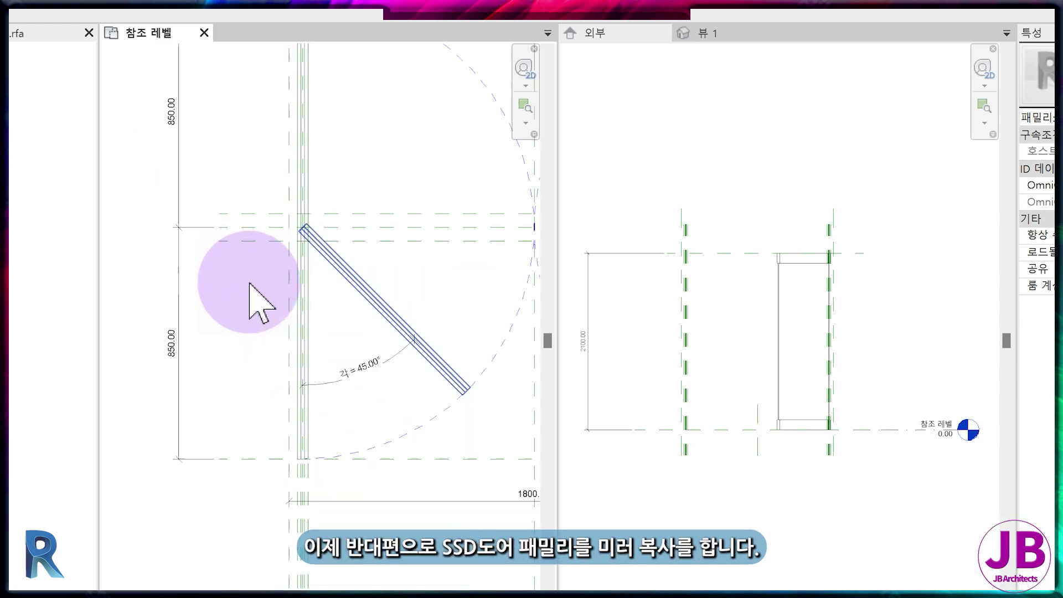
Mirror a copy of the SSD door about the central vertical reference plane to the opposite side
scroll(249, 284, "down", 3)
middle_click_drag(300, 303, 232, 307)
left_click(282, 330)
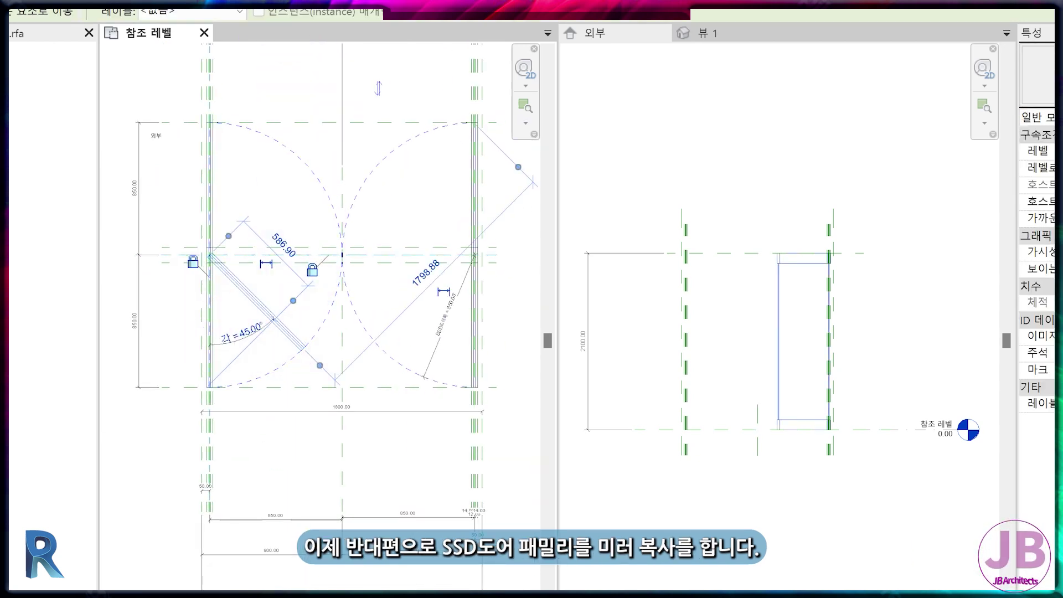
key("m")
key("m")
left_click(341, 355)
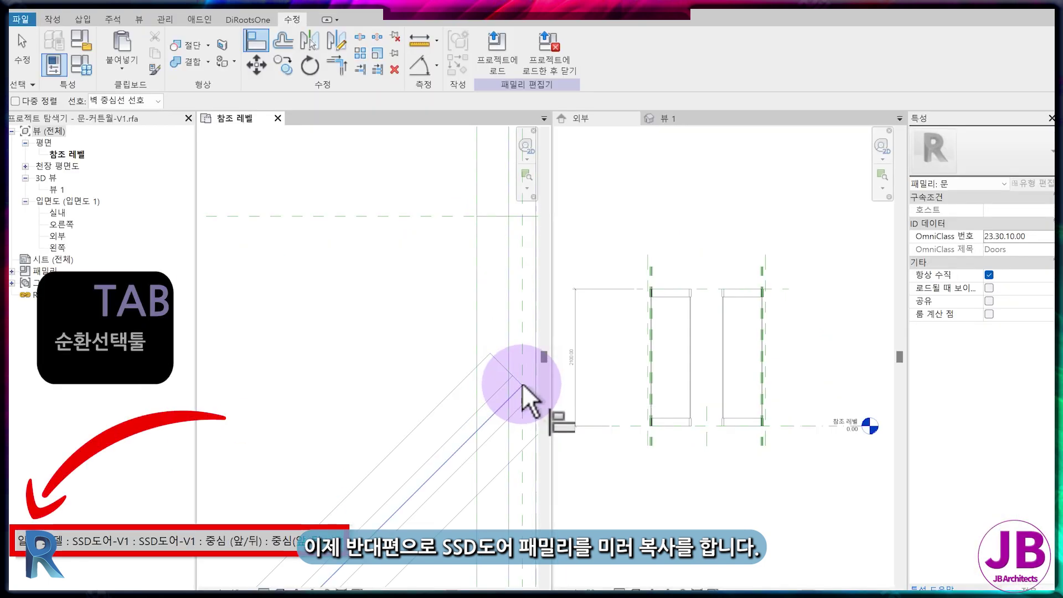
Align and lock the mirrored SSD door's reference line end to the reference planes, with its angle dimension labelled 각
key("Tab")
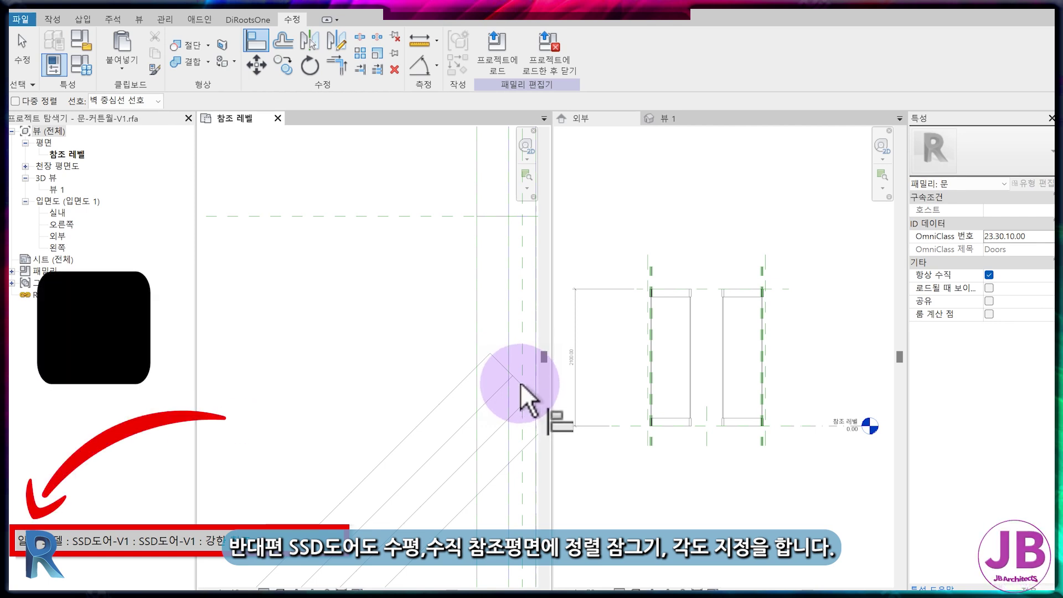
scroll(504, 376, "down", 5)
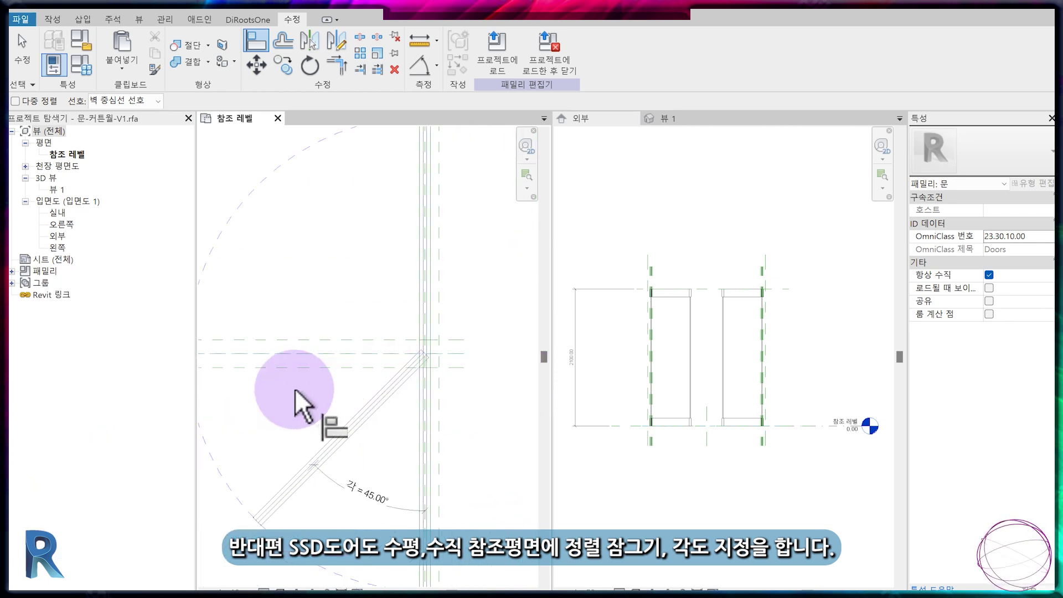
middle_click_drag(326, 387, 390, 372)
scroll(380, 436, "down", 4)
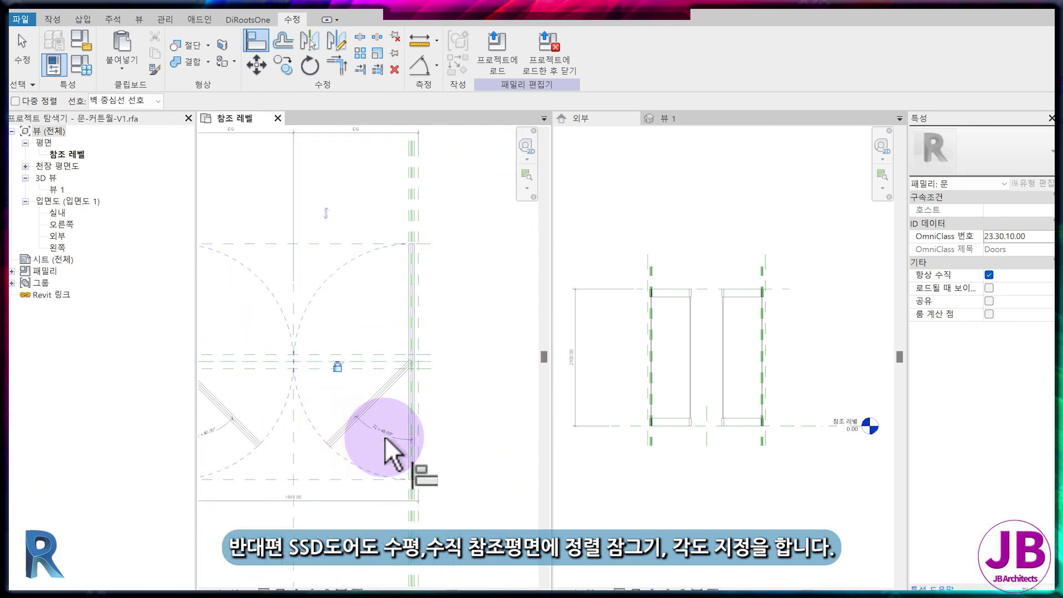
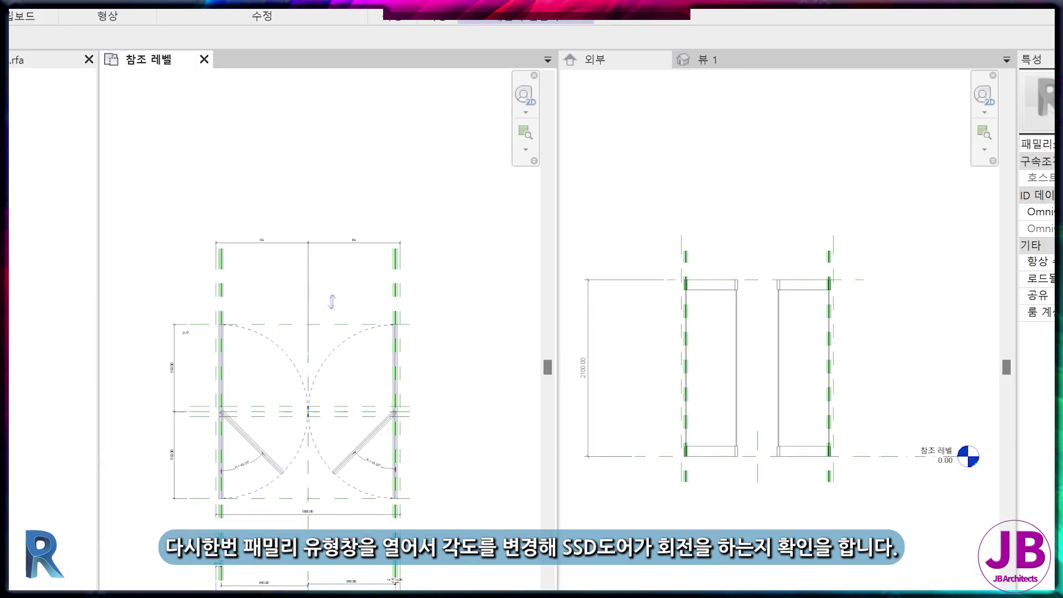
Test the rotation of both SSD doors by setting the 각 parameter to 135° and then 90°
left_click(10, 10)
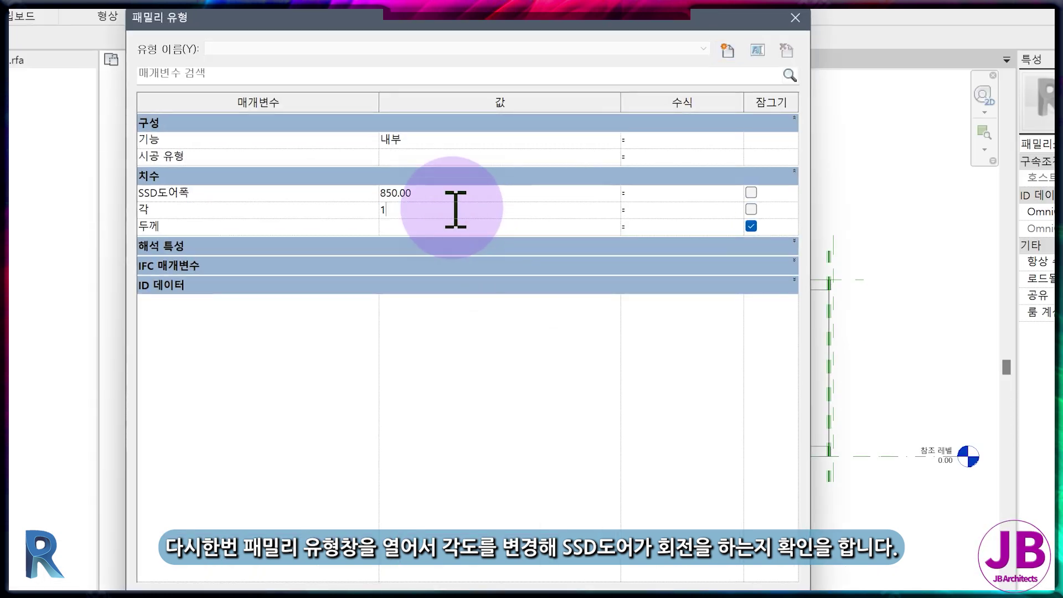
key("Return")
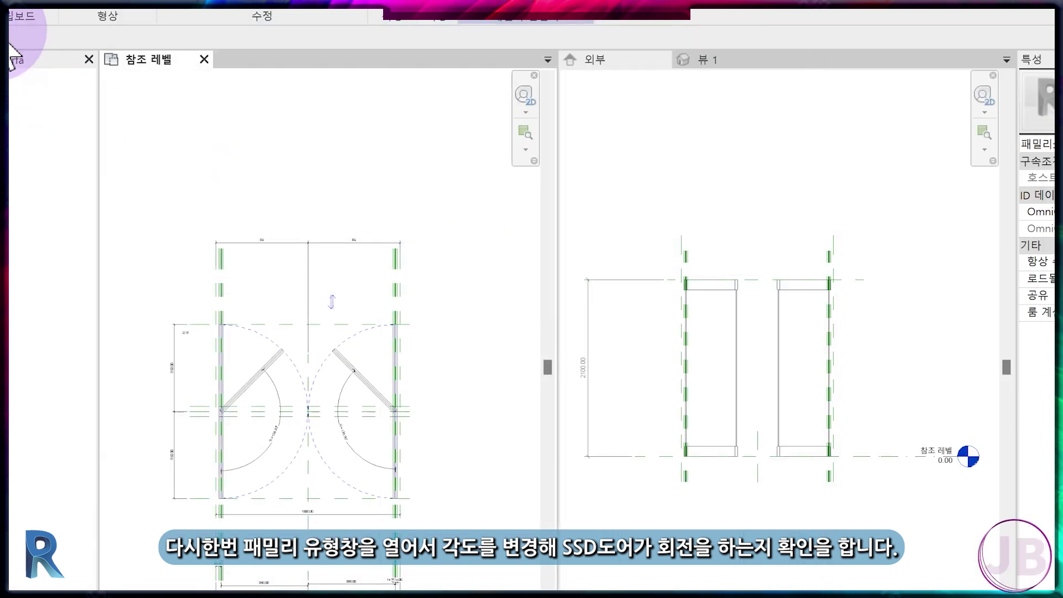
left_click(444, 211)
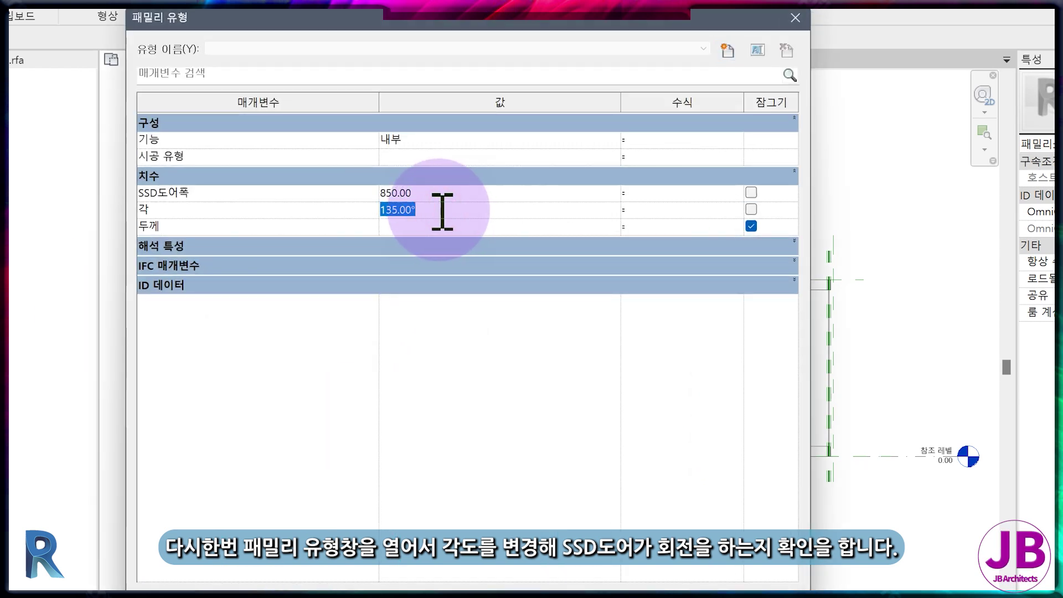
key("Return")
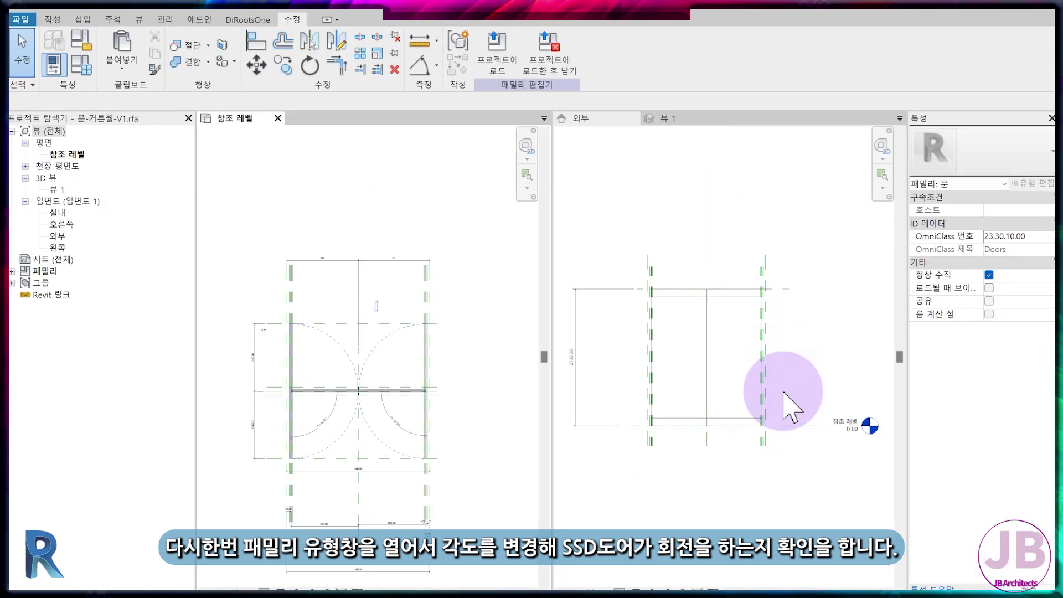
Show the doors in the 3D view 뷰 1 and set the 각 parameter to 135° to check their rotation
left_click(633, 592)
left_click(645, 570)
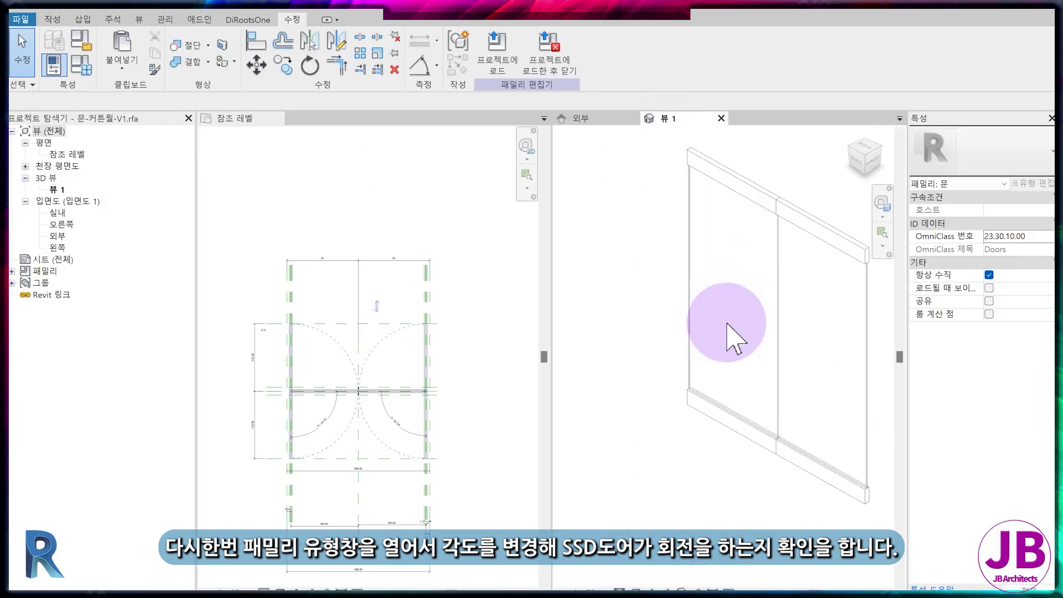
scroll(723, 349, "down", 3)
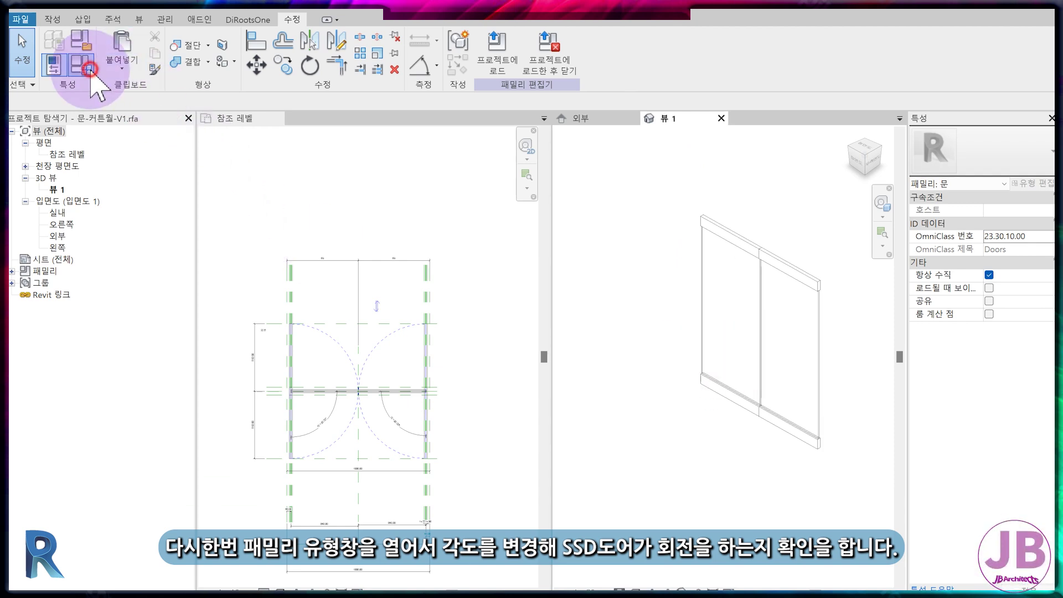
left_click(54, 63)
left_click(455, 237)
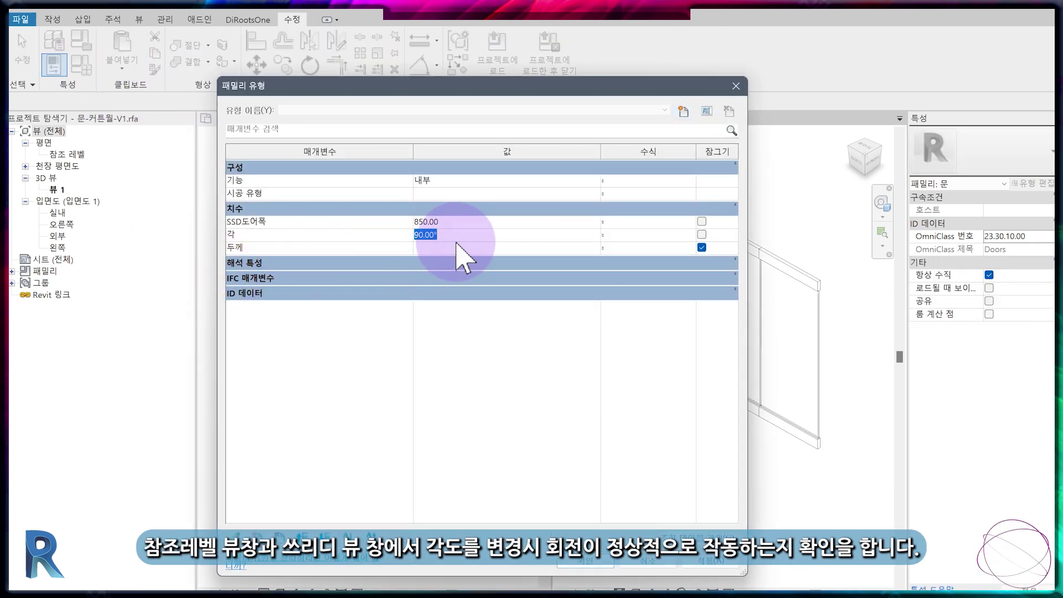
key("Return")
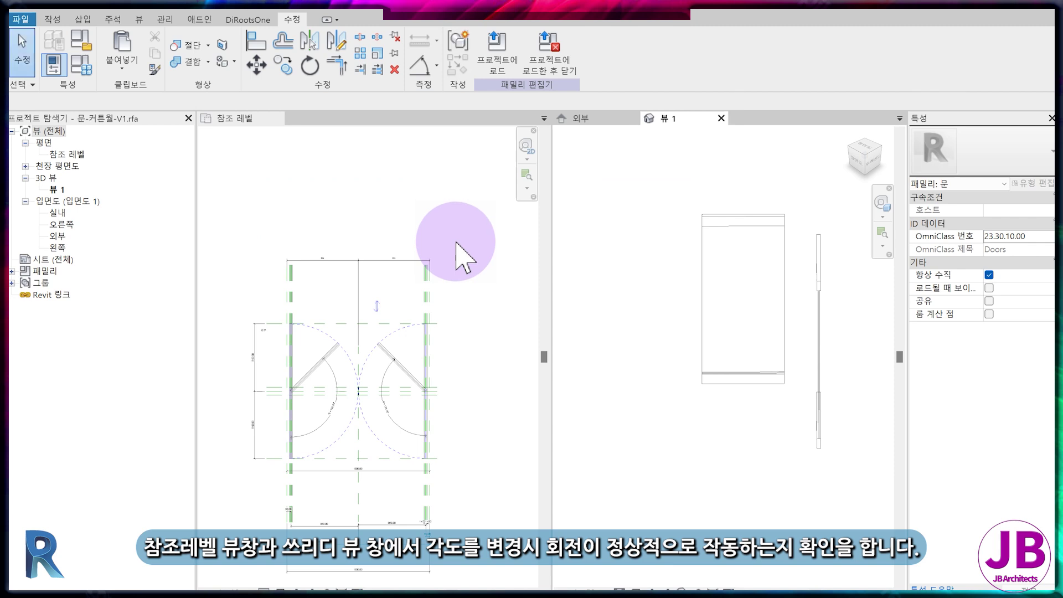
Turn the 3D view to another corner of the doors and switch it to a coloured visual style
left_click(881, 148)
right_click(653, 570)
left_click(659, 563)
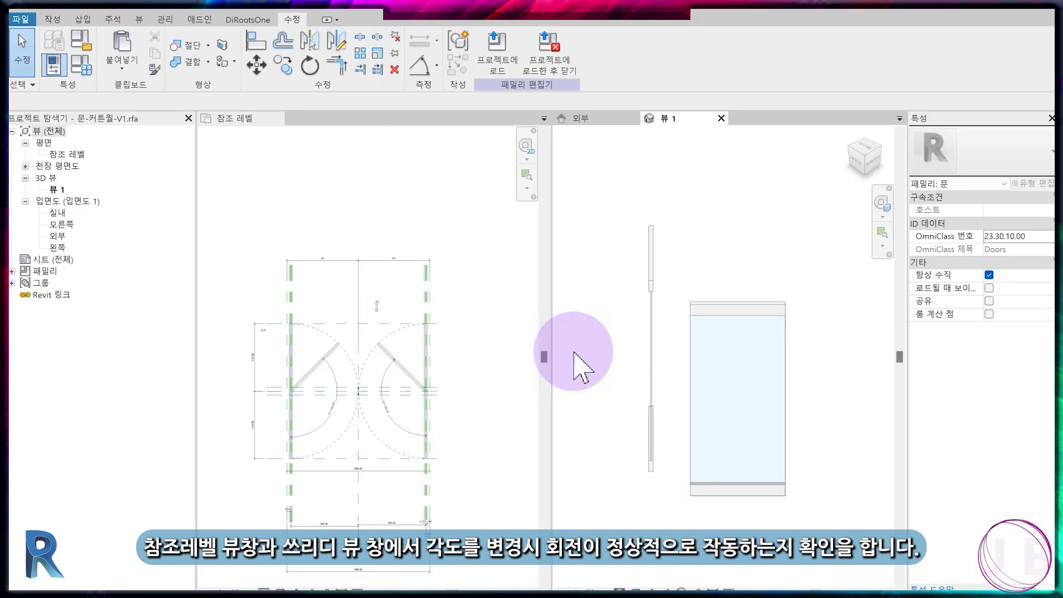
Open the nested SSD도어-V1 family for editing and show its 전면 elevation
scroll(323, 362, "up", 4)
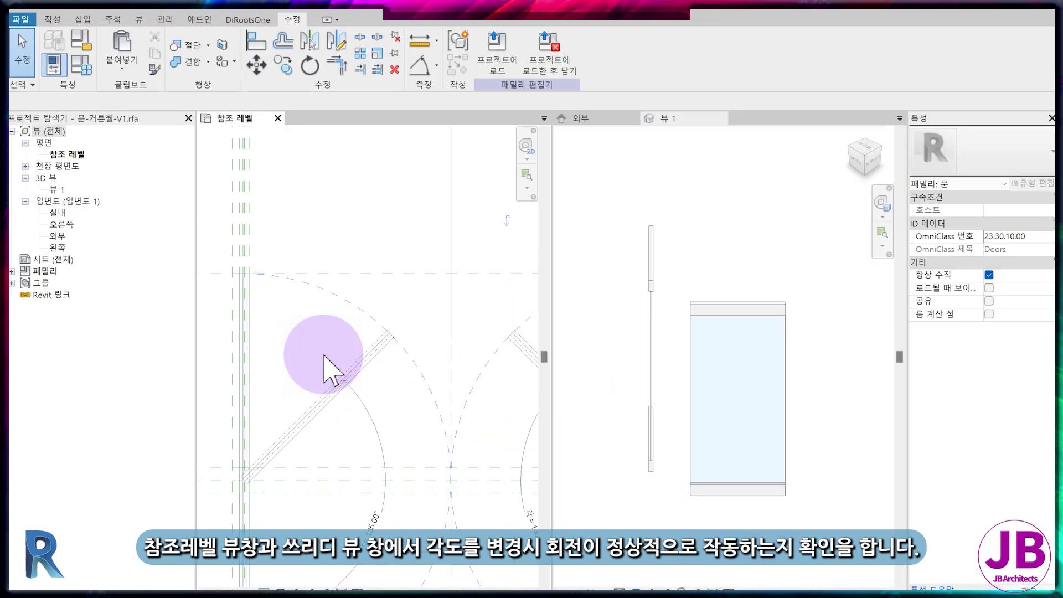
left_click(373, 360)
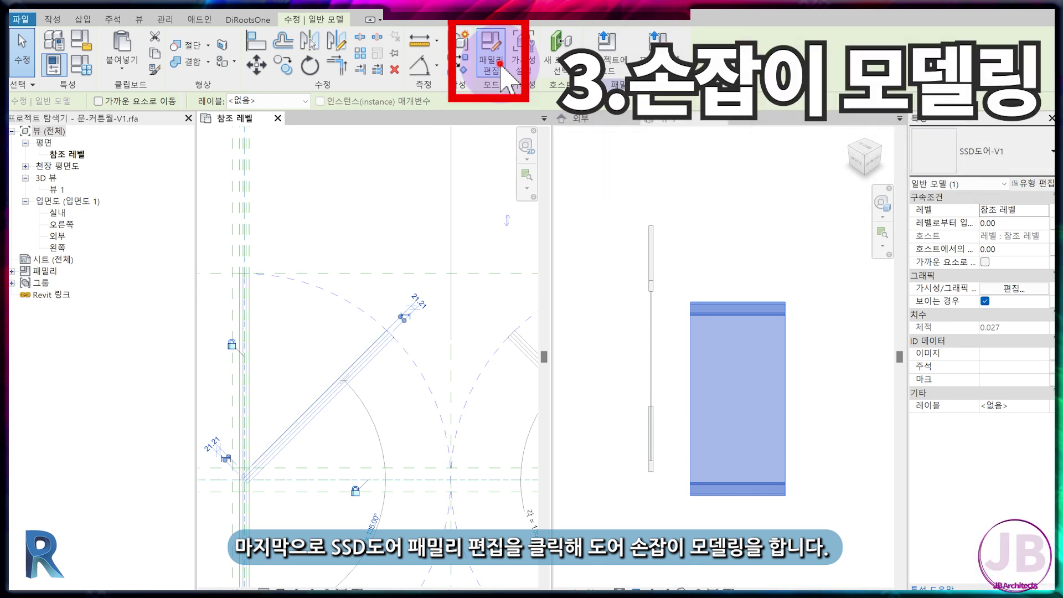
left_click(491, 61)
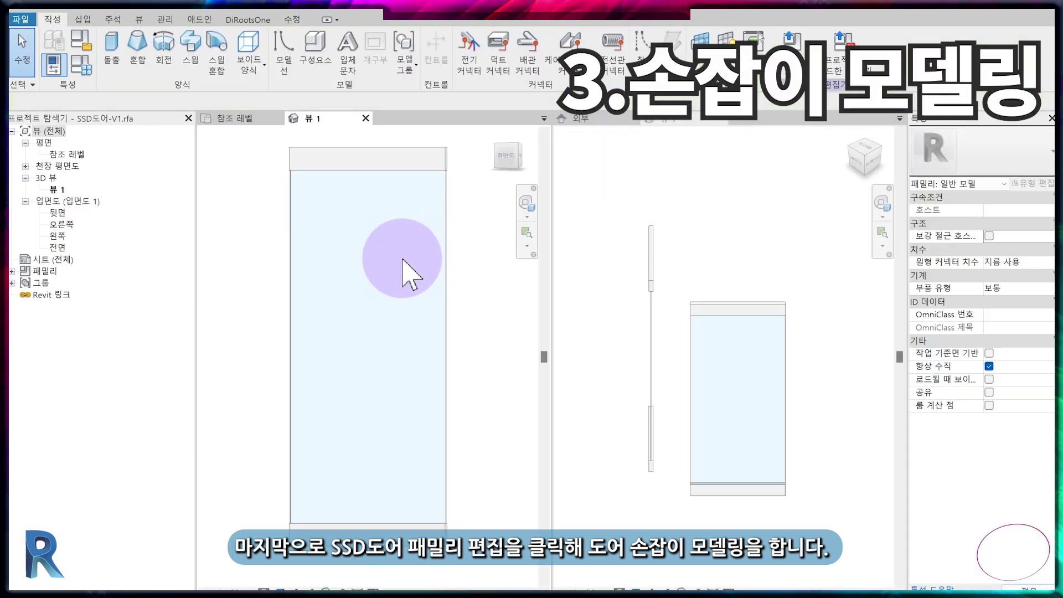
double_click(57, 247)
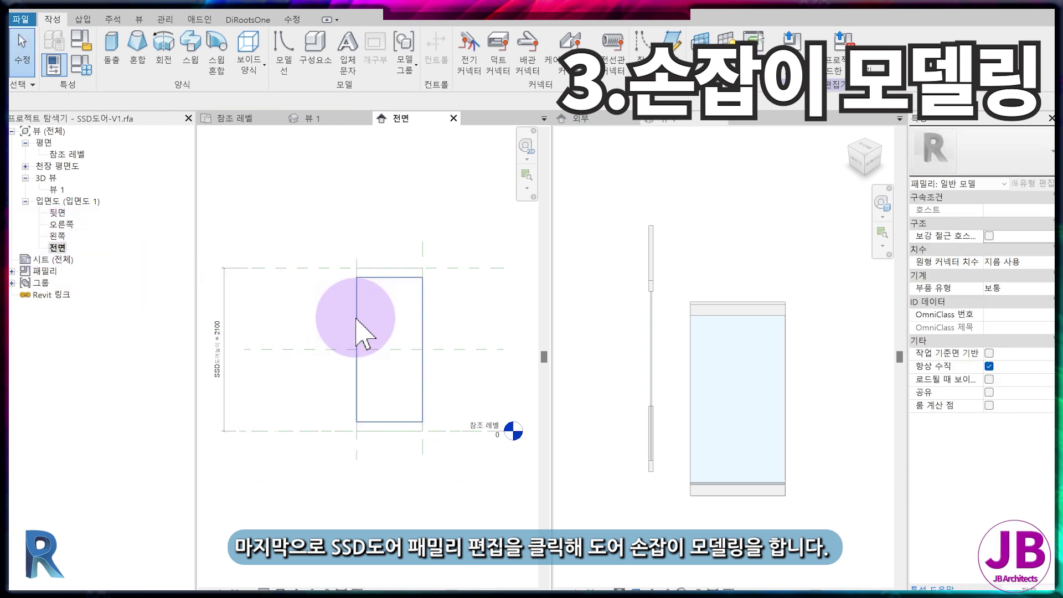
scroll(357, 318, "up", 2)
left_click(360, 249)
left_click(404, 273)
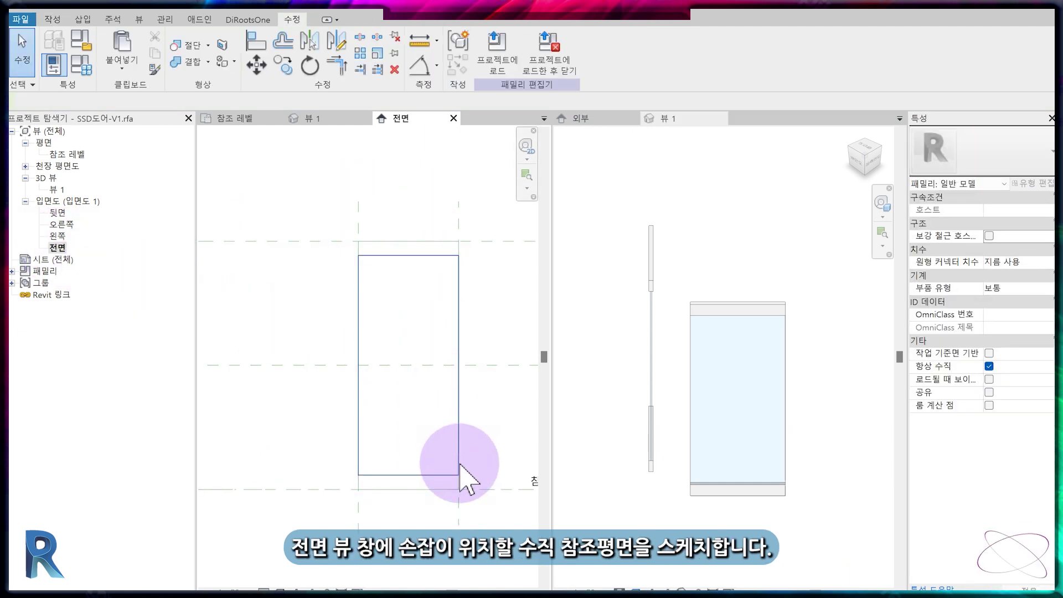
Add a vertical reference plane offset 100 mm inward from the door's right edge in the 전면 elevation
left_click(56, 20)
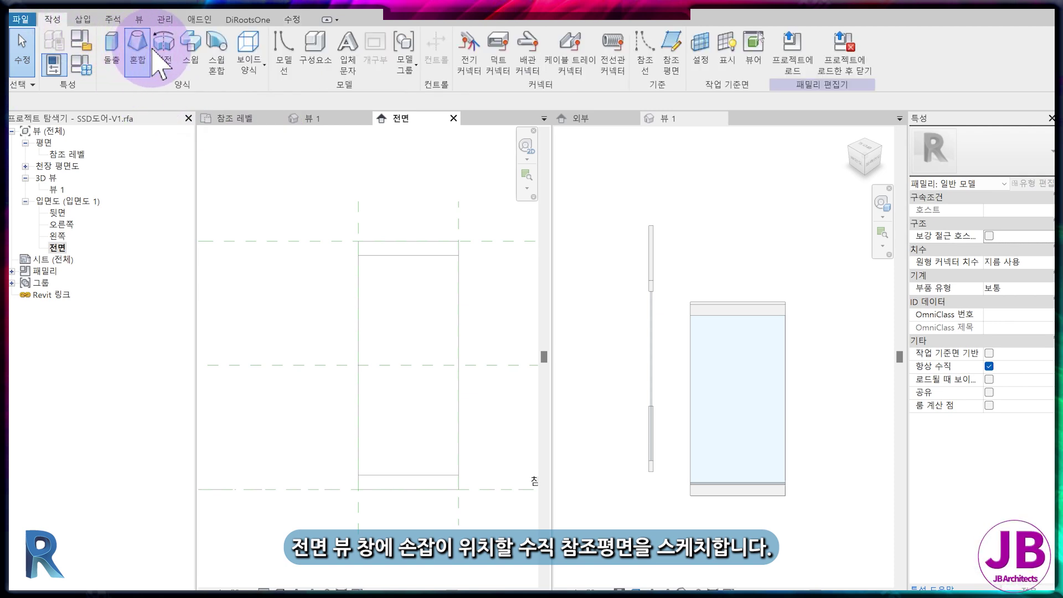
left_click(666, 53)
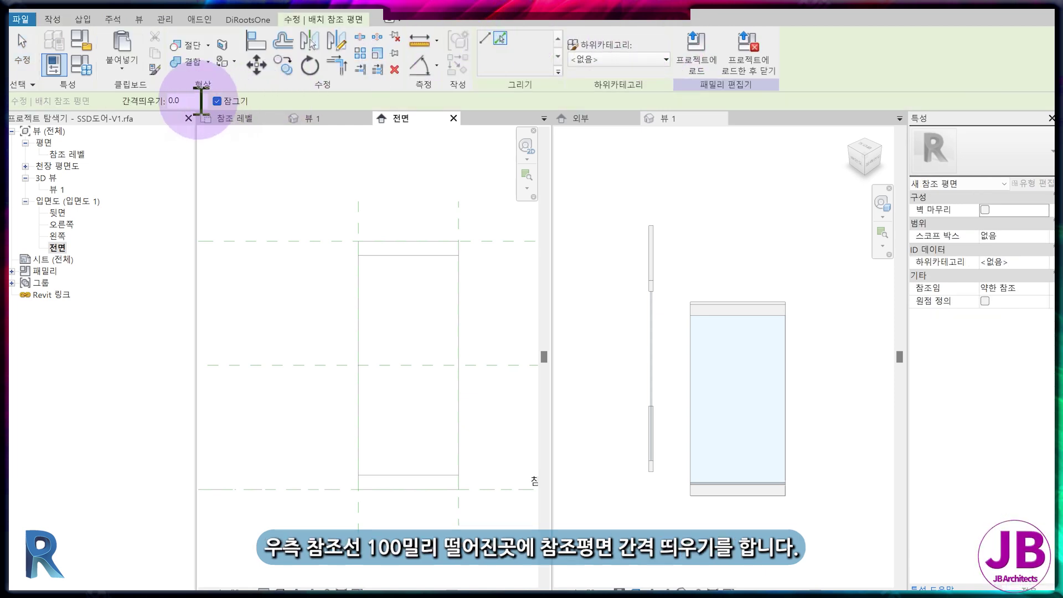
left_click(201, 101)
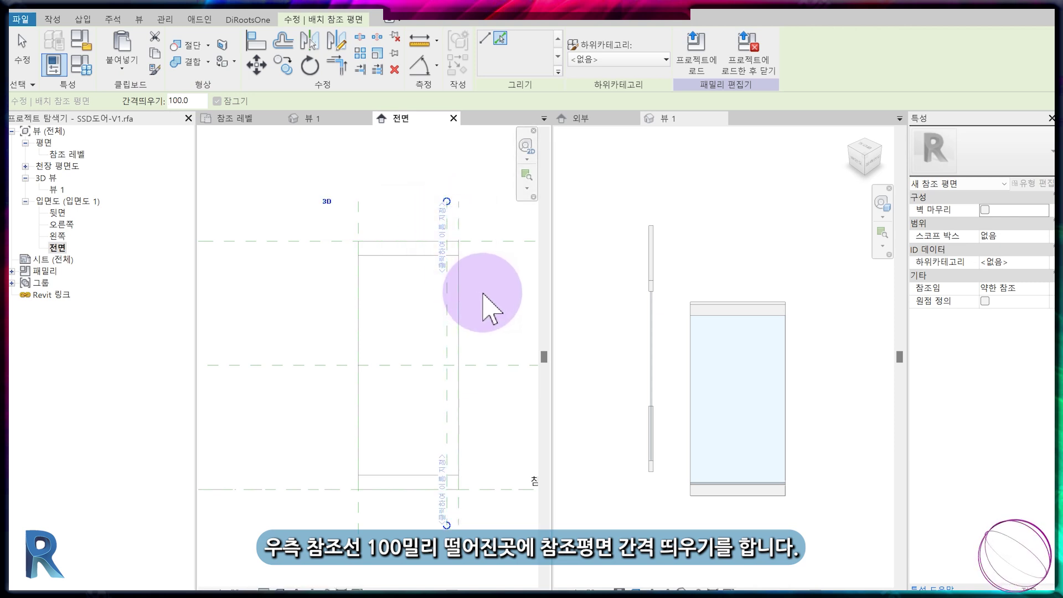
Add a vertical reference plane offset 80 mm from the door's centre plane in the 왼쪽 elevation
left_click(55, 236)
double_click(55, 237)
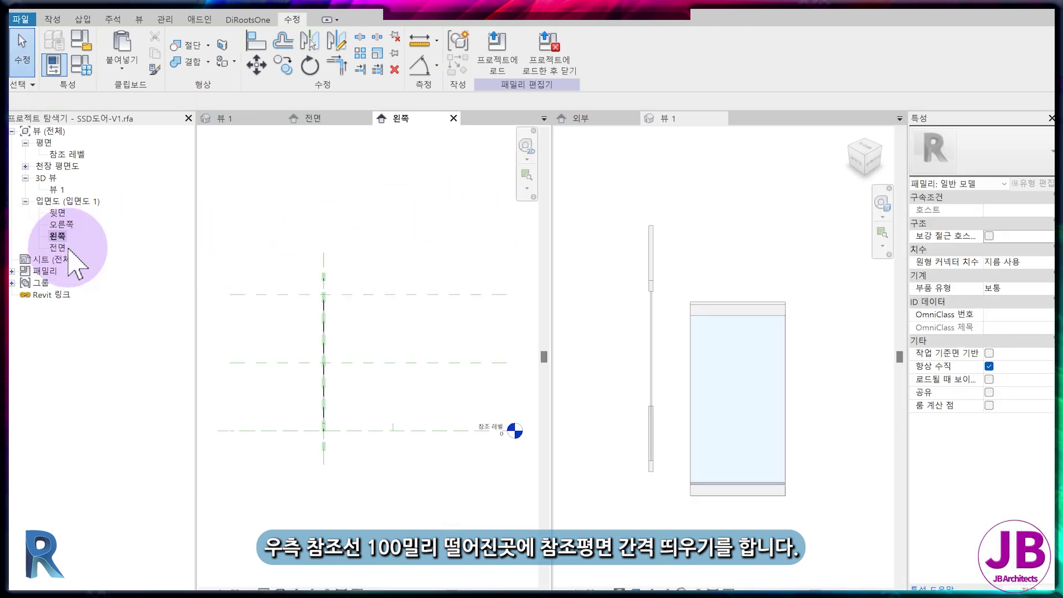
left_click(53, 19)
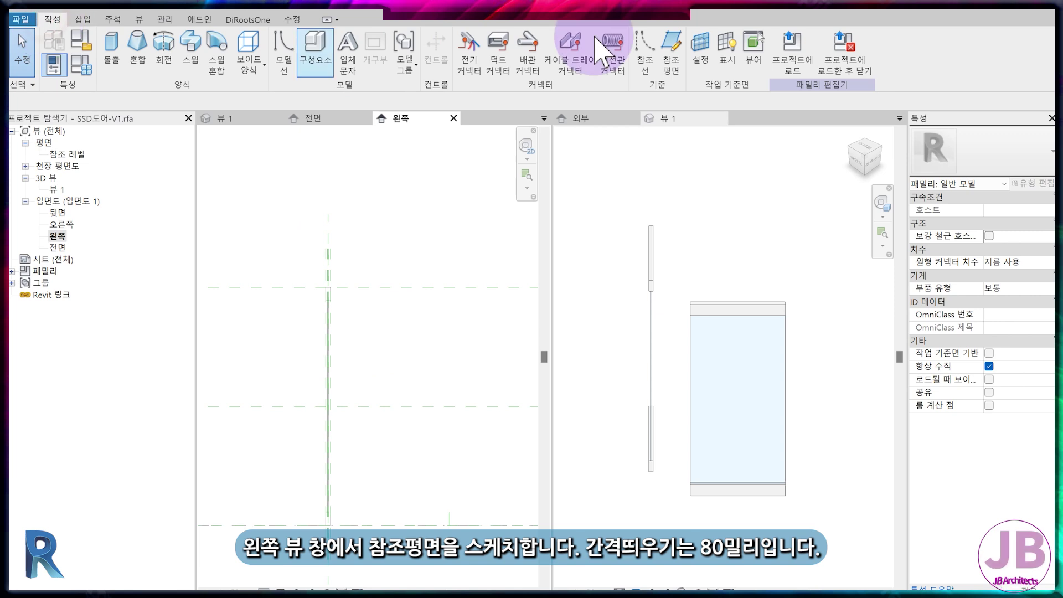
left_click(672, 47)
double_click(176, 100)
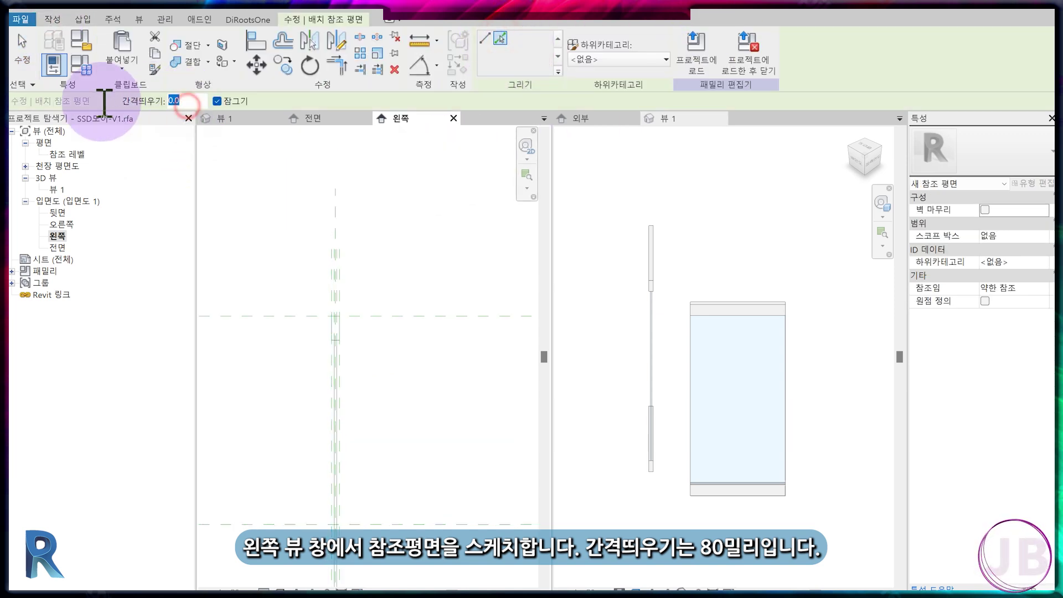
type("80")
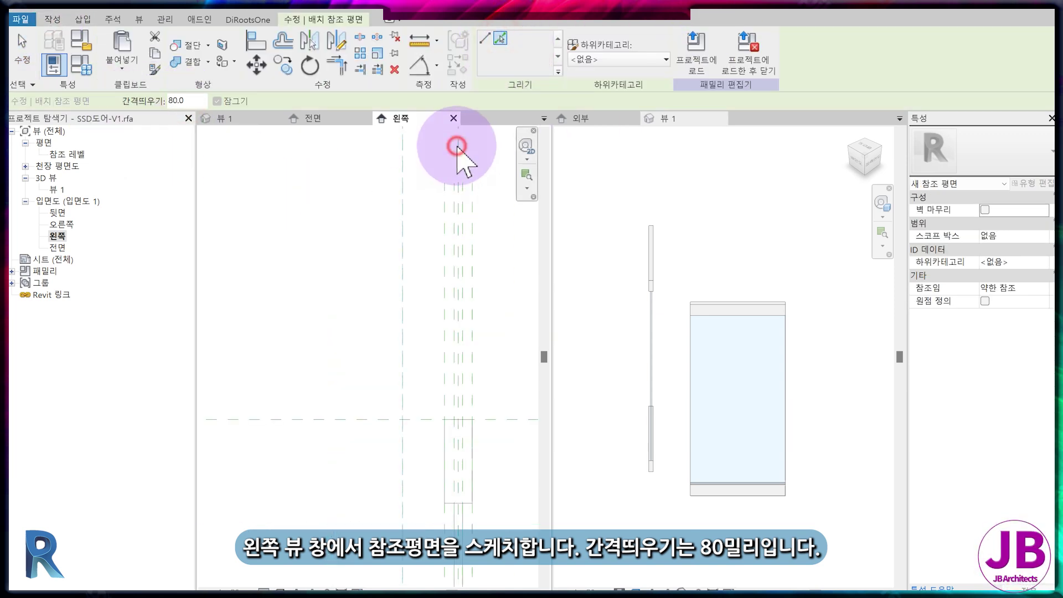
left_click(456, 145)
Add horizontal reference planes offset 200 mm inward from the door's top plane and from the reference level
scroll(400, 415, "down", 2)
middle_click_drag(403, 475, 364, 364)
double_click(201, 102)
type("200")
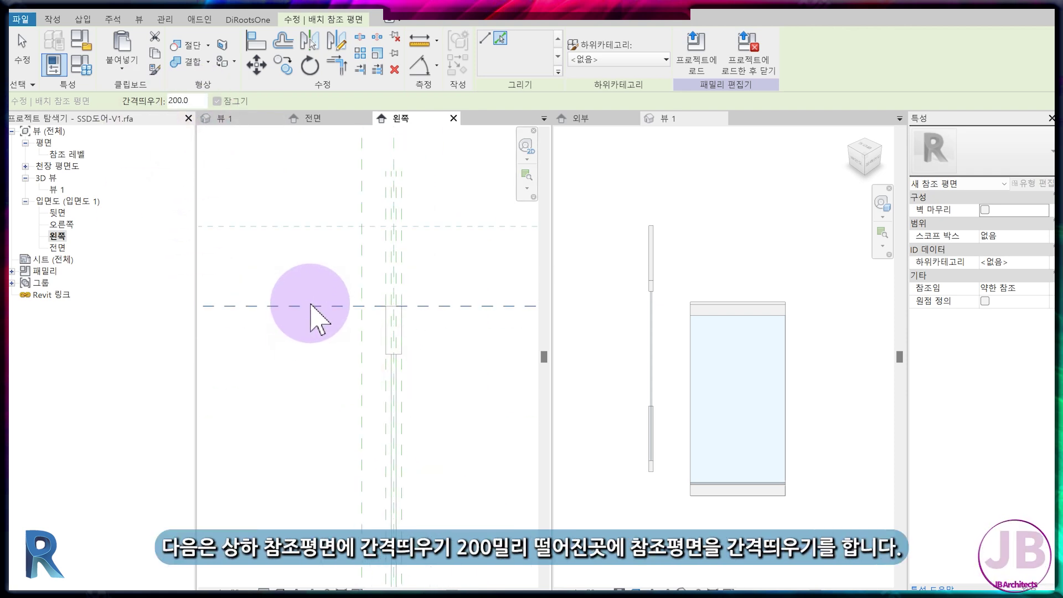
left_click(310, 306)
scroll(368, 423, "down", 4)
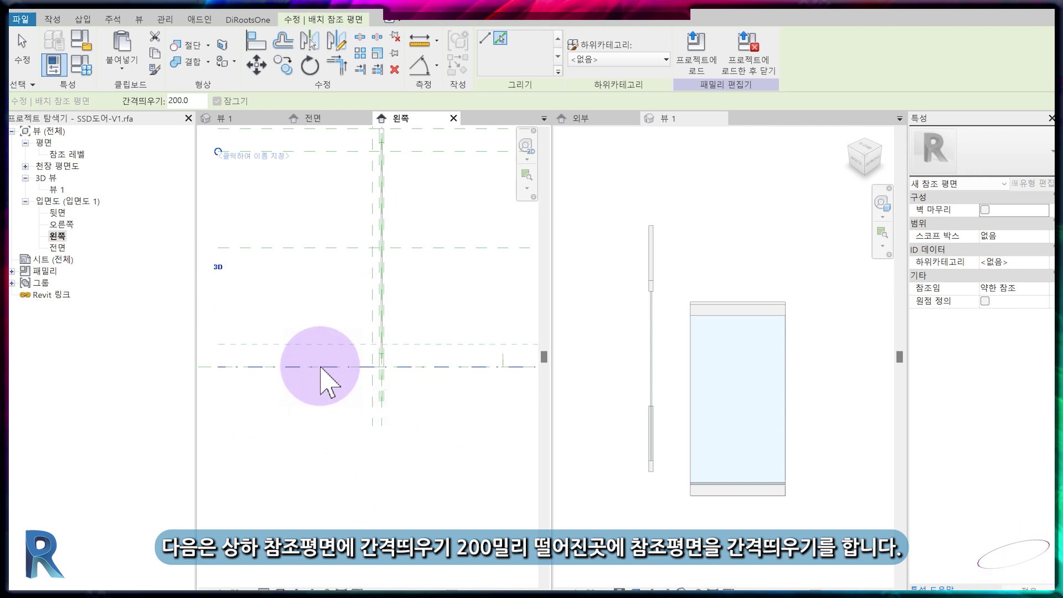
middle_click_drag(326, 375, 344, 411)
key("Escape")
key("Escape")
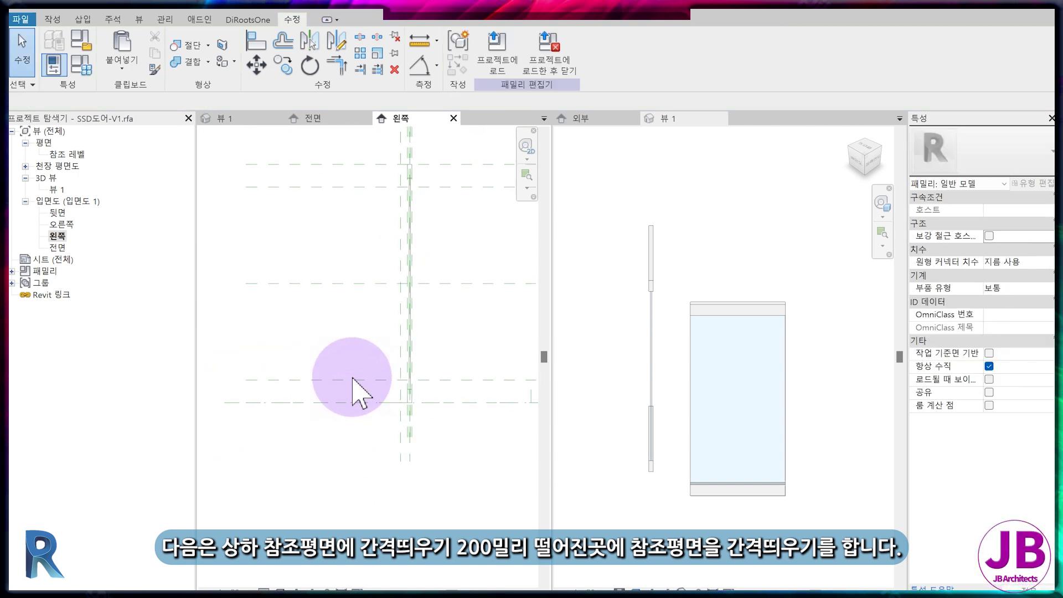
Dimension the upper and lower offset reference planes from the door's top plane and the reference level
key("d")
key("i")
left_click(332, 165)
left_click(309, 187)
left_click(294, 172)
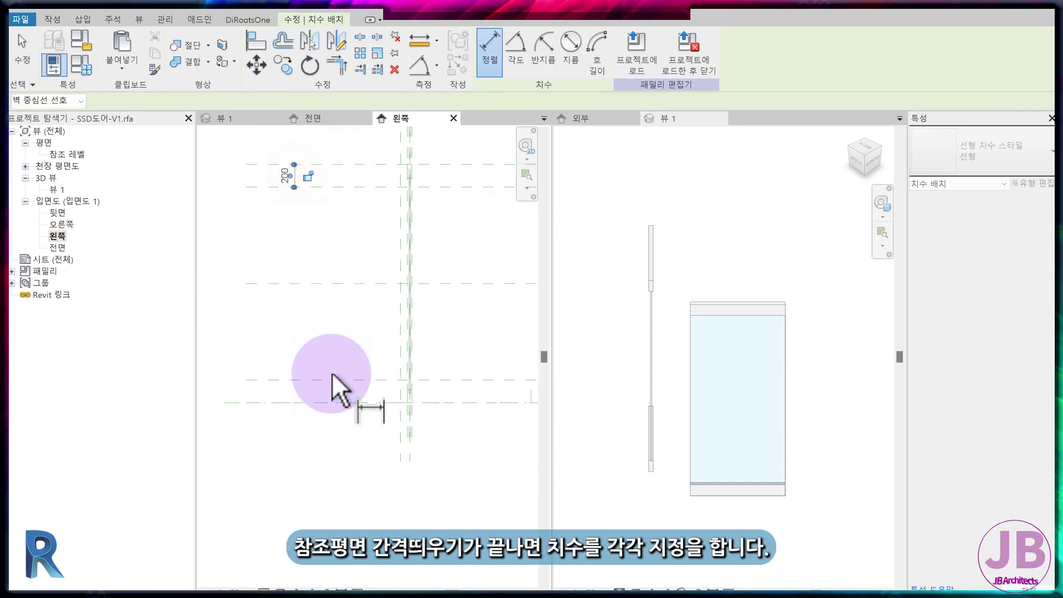
left_click(301, 403)
left_click(281, 391)
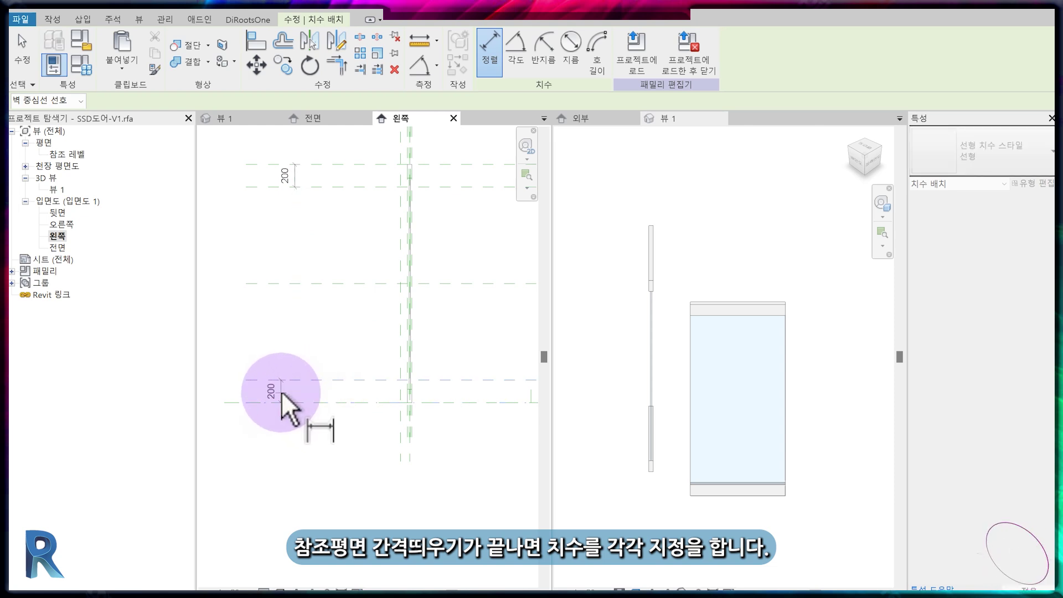
Dimension the vertical handle plane's offset from the door's centre plane in the 왼쪽 elevation
scroll(401, 133, "up", 4)
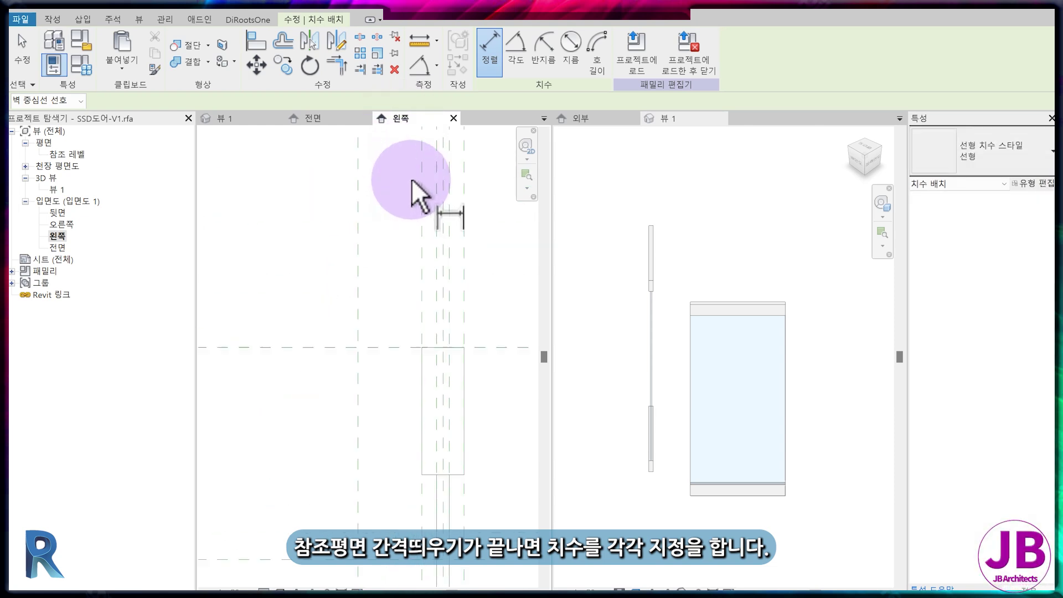
left_click(451, 247)
left_click(277, 250)
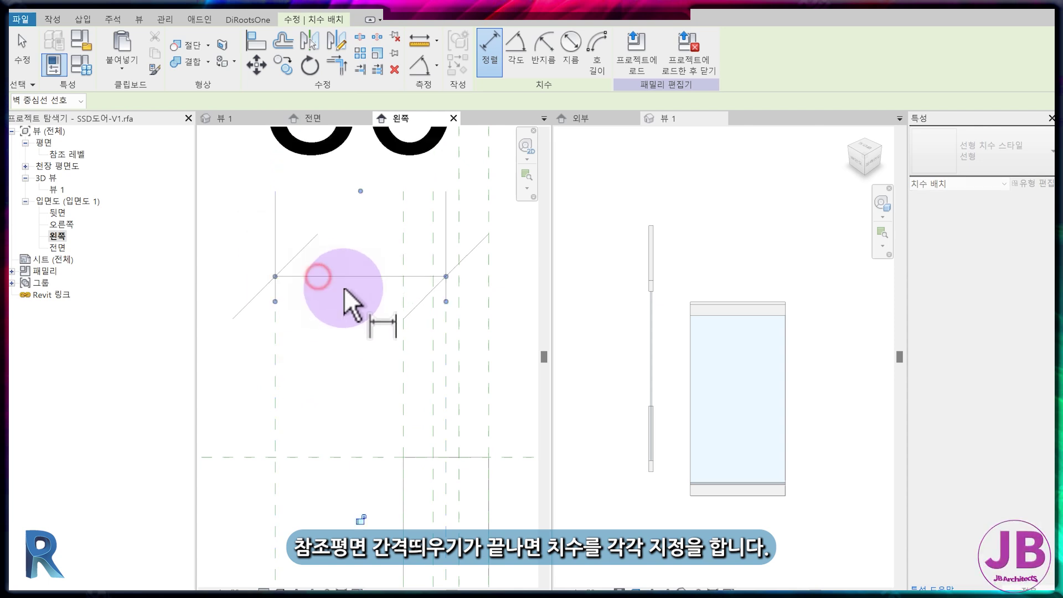
scroll(413, 334, "down", 6)
middle_click_drag(395, 458, 400, 374)
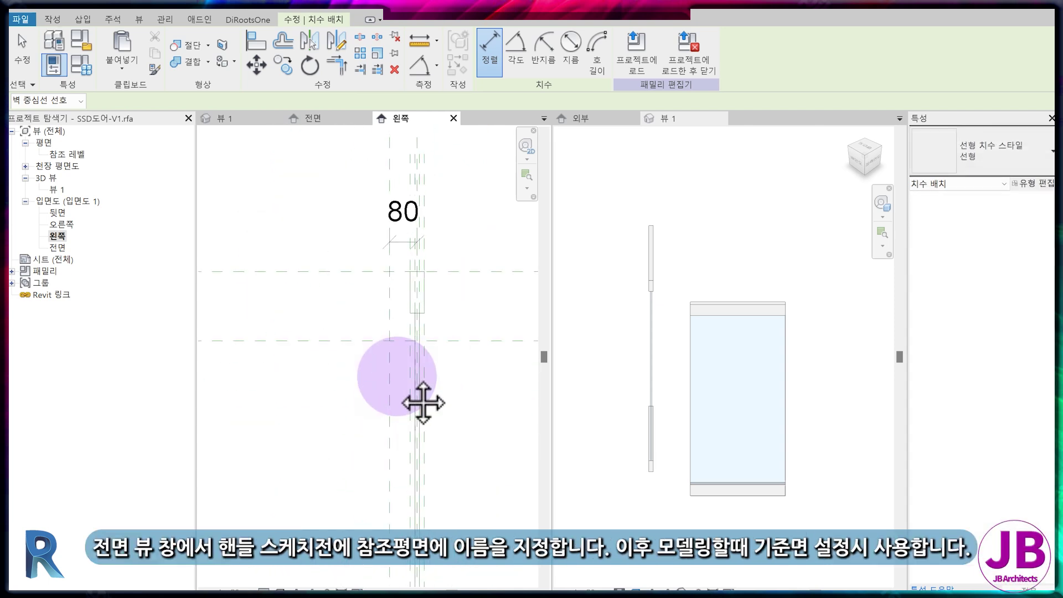
left_click(54, 18)
key("Escape")
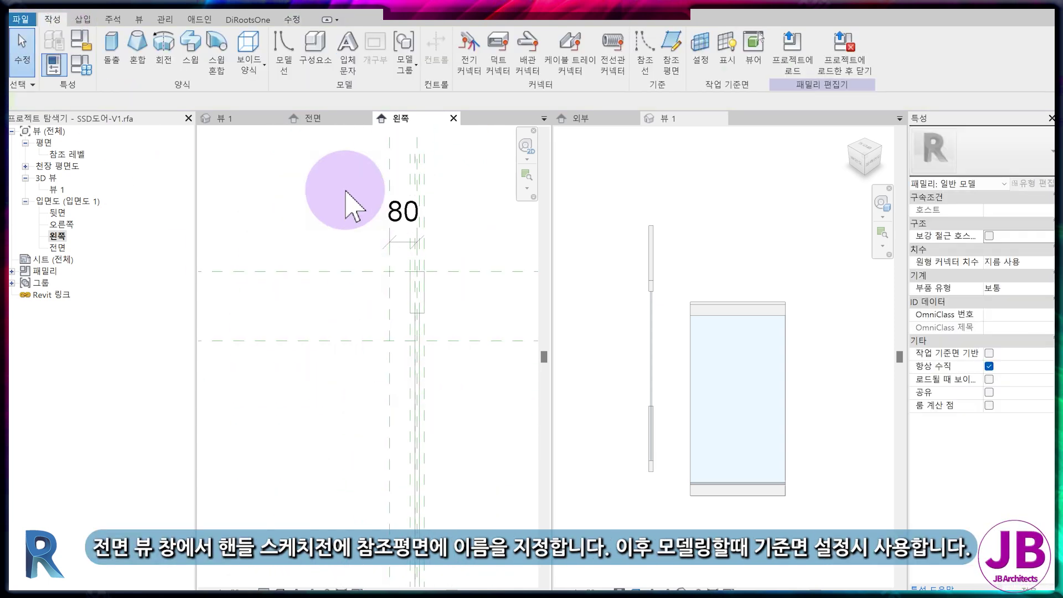
Name the vertical reference plane near the door's right edge 손잡이 in the 전면 elevation
left_click(327, 119)
left_click(448, 329)
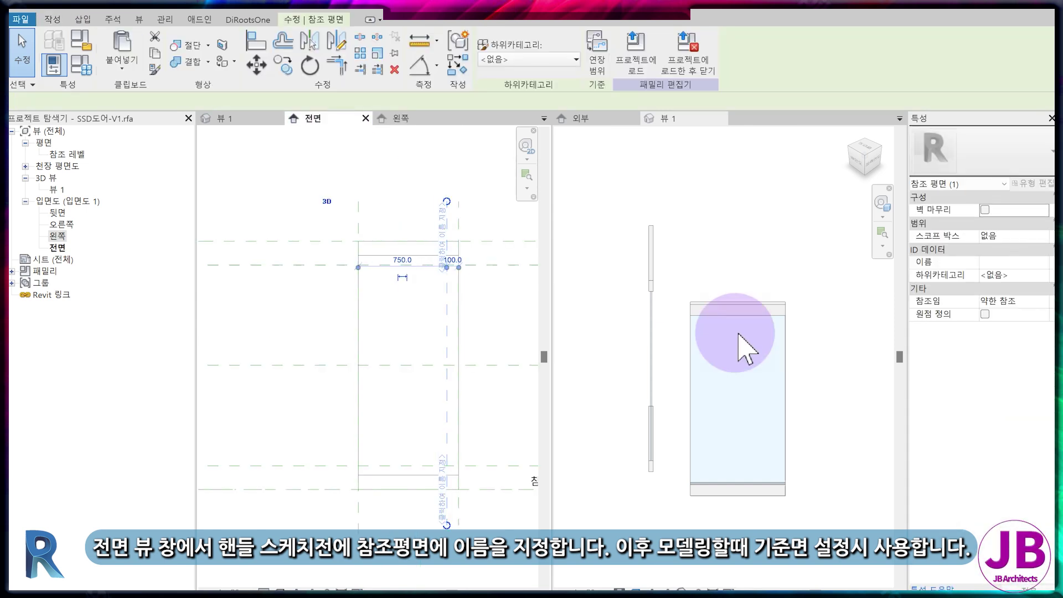
left_click(1024, 264)
type("손잡이")
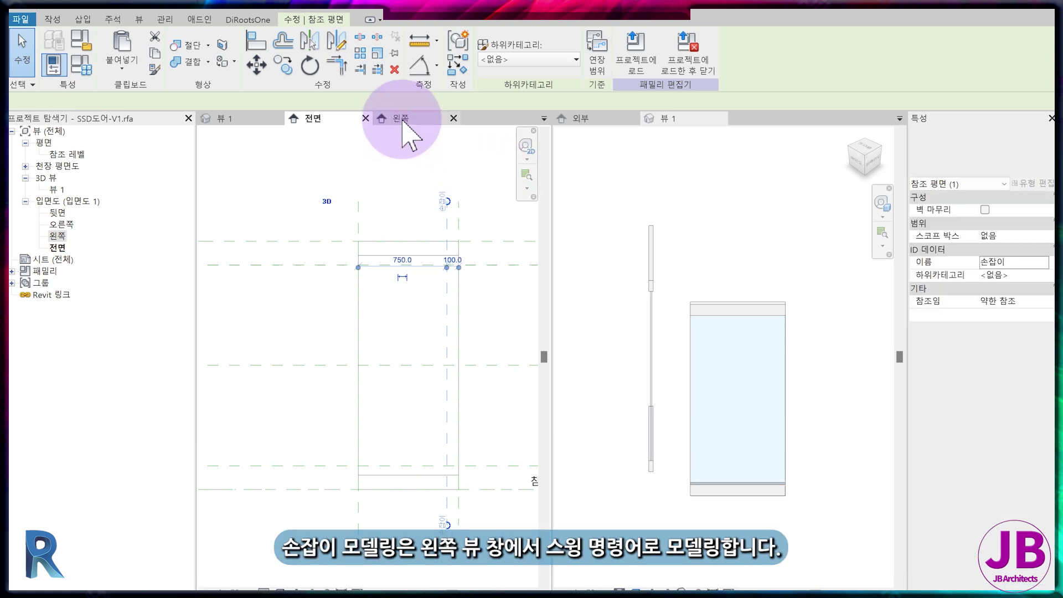
Start a sweep path sketch in the 왼쪽 elevation with 참조 평면 : 손잡이 as its work plane
left_click(183, 59)
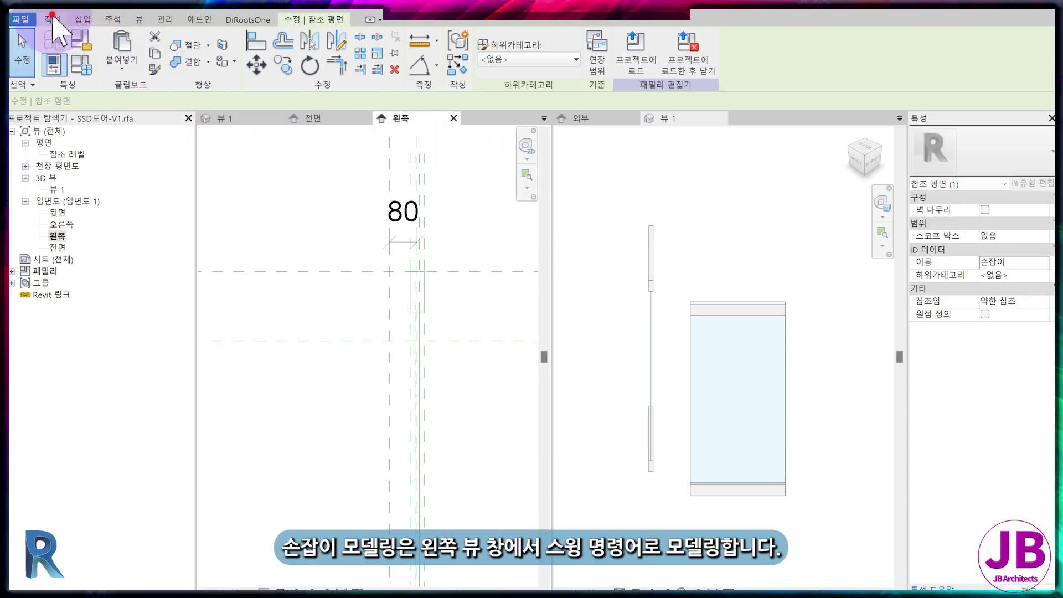
left_click(53, 19)
left_click(178, 55)
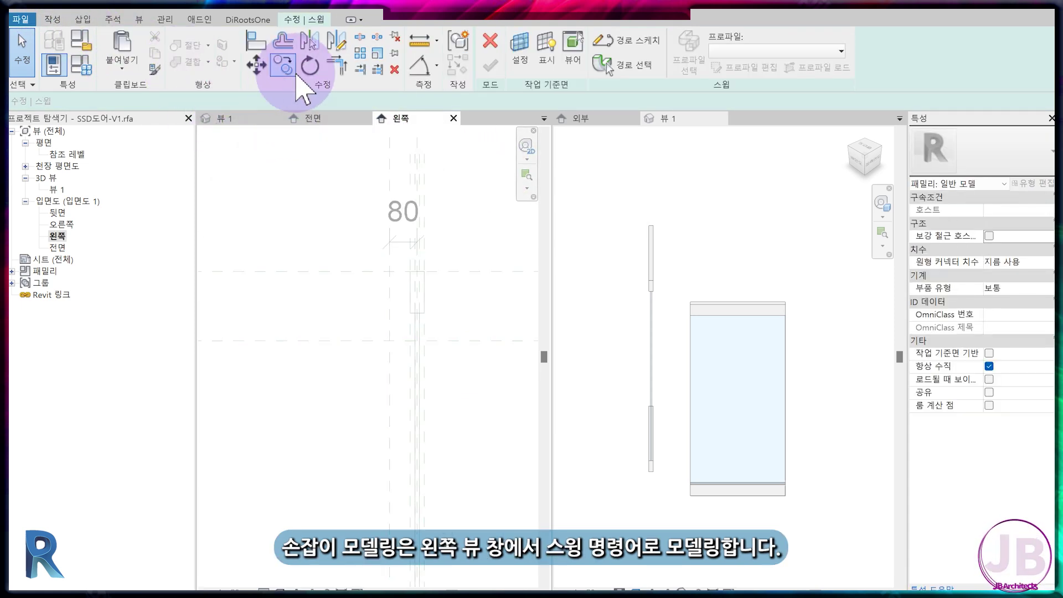
left_click(636, 40)
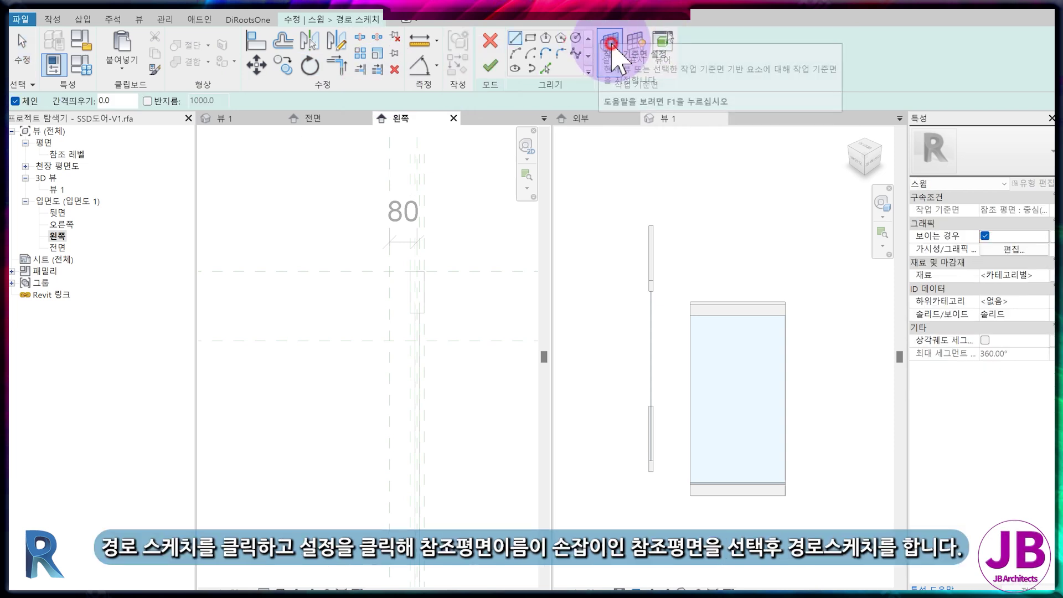
left_click(612, 47)
left_click(443, 322)
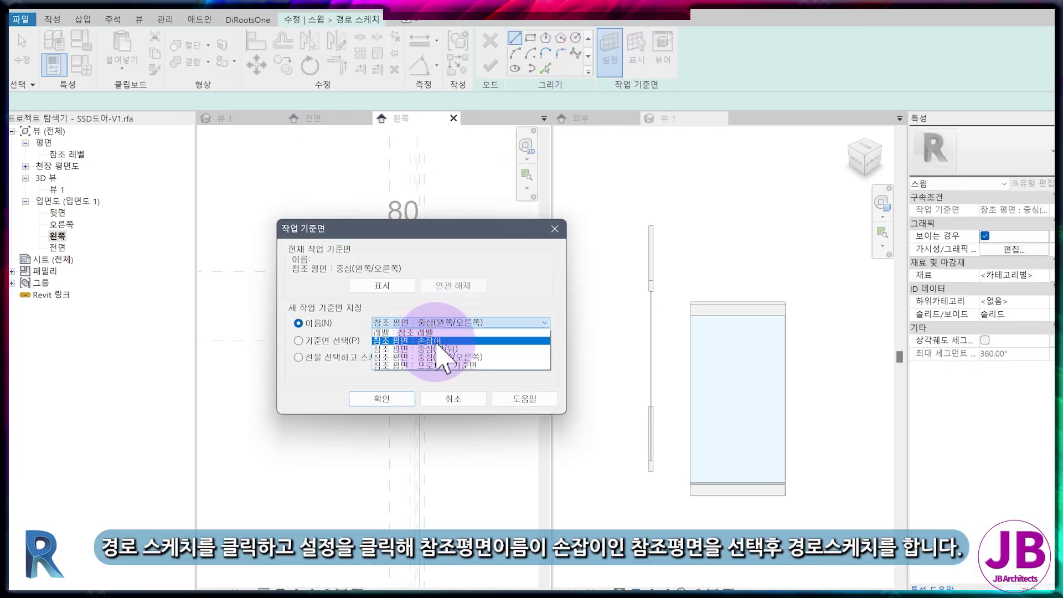
left_click(438, 341)
left_click(387, 403)
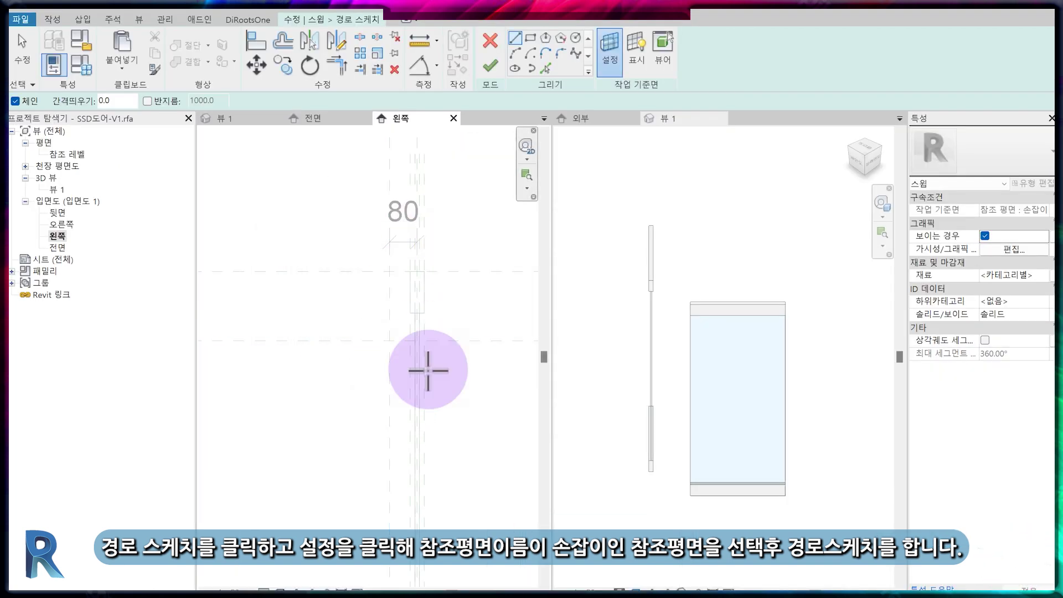
Sketch the C-shaped handle path from the door along the upper offset plane, down the 80 mm plane and back along the lower one
scroll(386, 345, "up", 3)
left_click(501, 292)
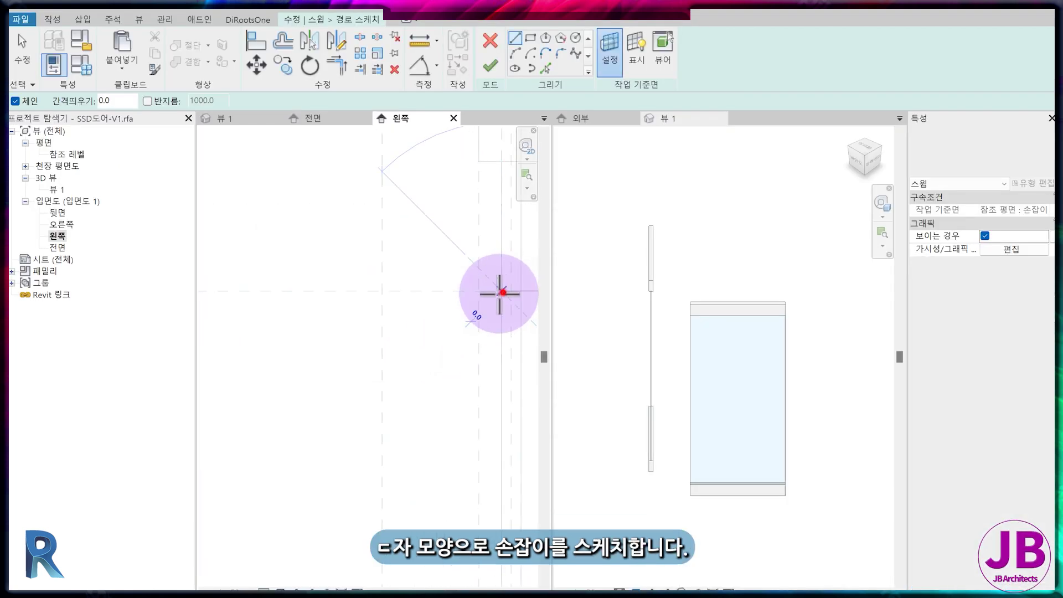
left_click(383, 291)
scroll(393, 410, "down", 4)
middle_click_drag(416, 527, 446, 391)
left_click(443, 400)
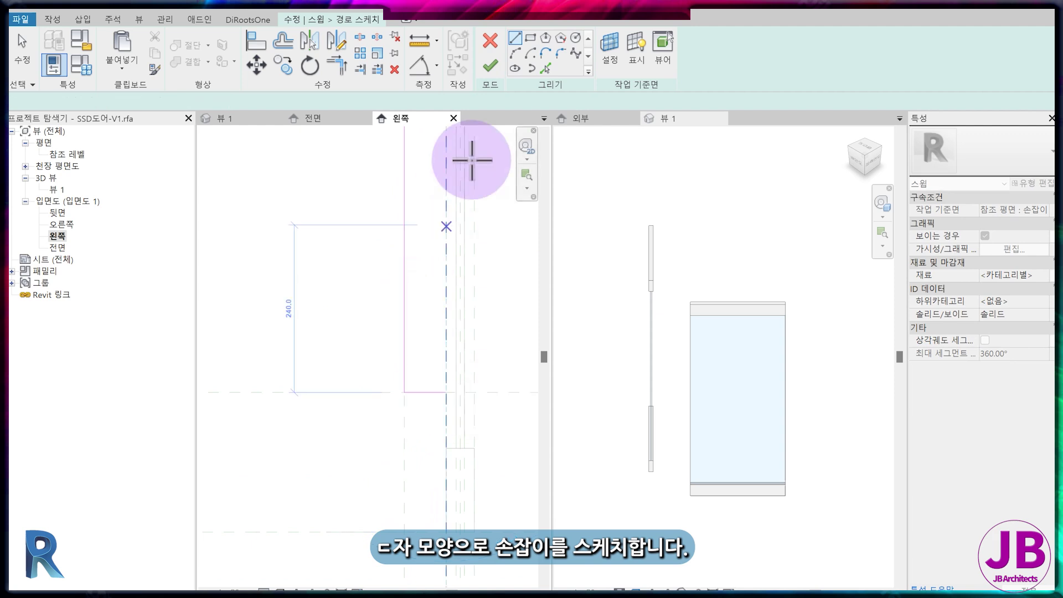
Round the handle path's corners with fillet arcs of about 35 mm at the lower corner and 20 mm at the upper one
left_click(561, 53)
left_click(404, 358)
left_click(426, 391)
scroll(413, 382, "up", 2)
left_click(406, 382)
scroll(450, 466, "down", 3)
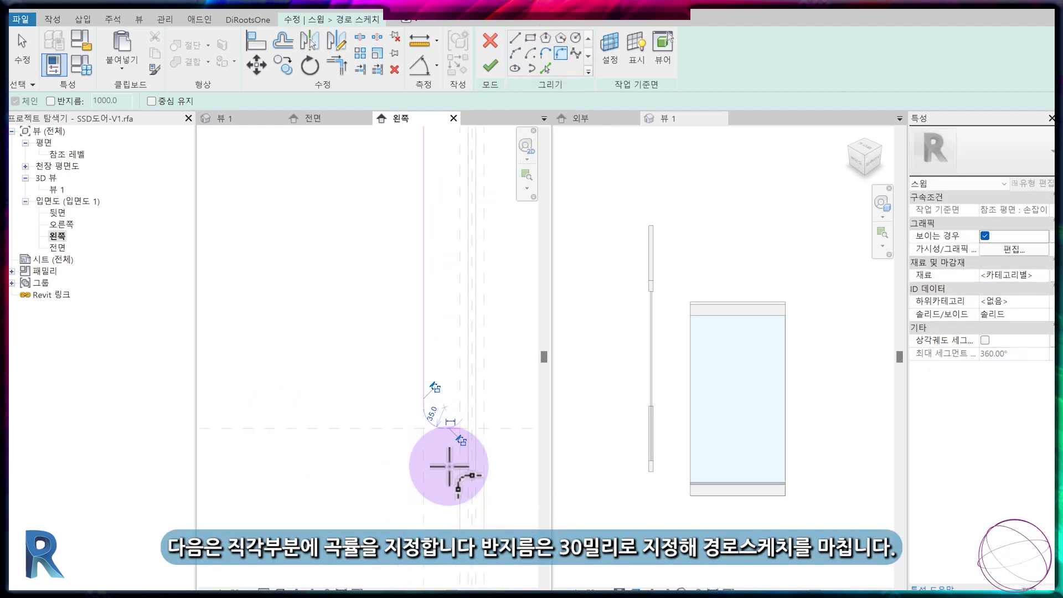
scroll(450, 466, "down", 3)
scroll(444, 260, "up", 4)
left_click(464, 159)
left_click(444, 191)
left_click(449, 163)
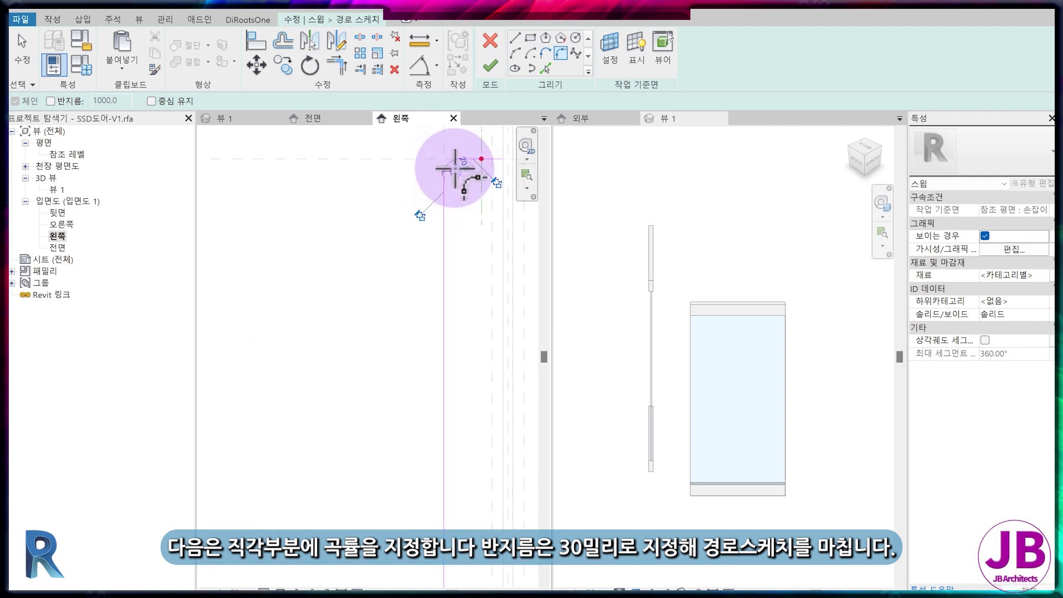
scroll(455, 168, "up", 2)
Set both fillet radii of the handle path to 30 mm and finish the path sketch
key("Escape")
key("Escape")
left_click(446, 161)
left_click(465, 162)
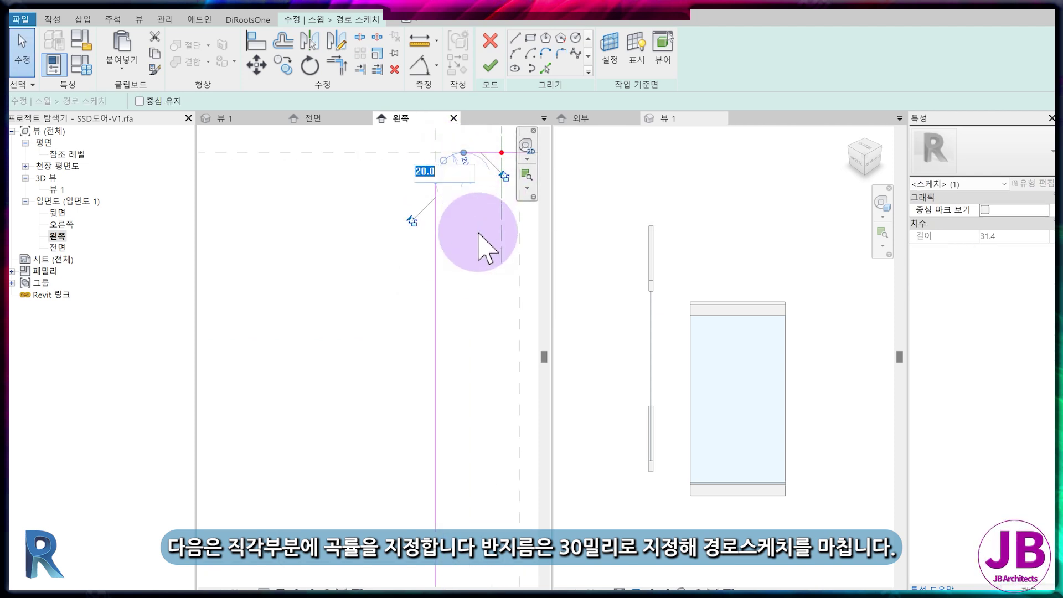
left_click(475, 243)
scroll(469, 265, "down", 4)
middle_click_drag(475, 384, 392, 161)
scroll(373, 371, "up", 2)
left_click(411, 421)
left_click(417, 416)
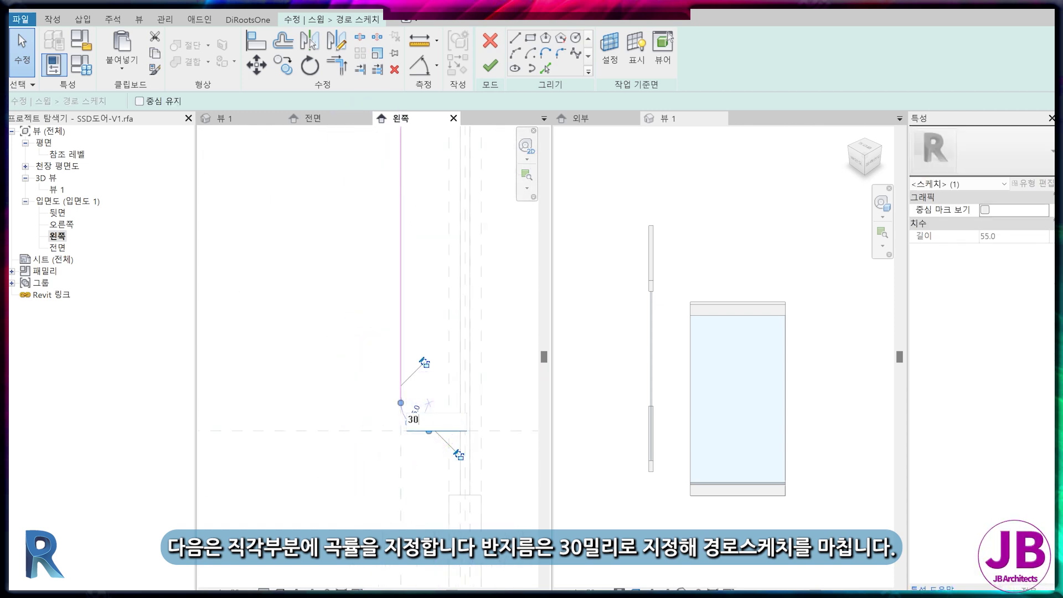
key("Return")
left_click(490, 66)
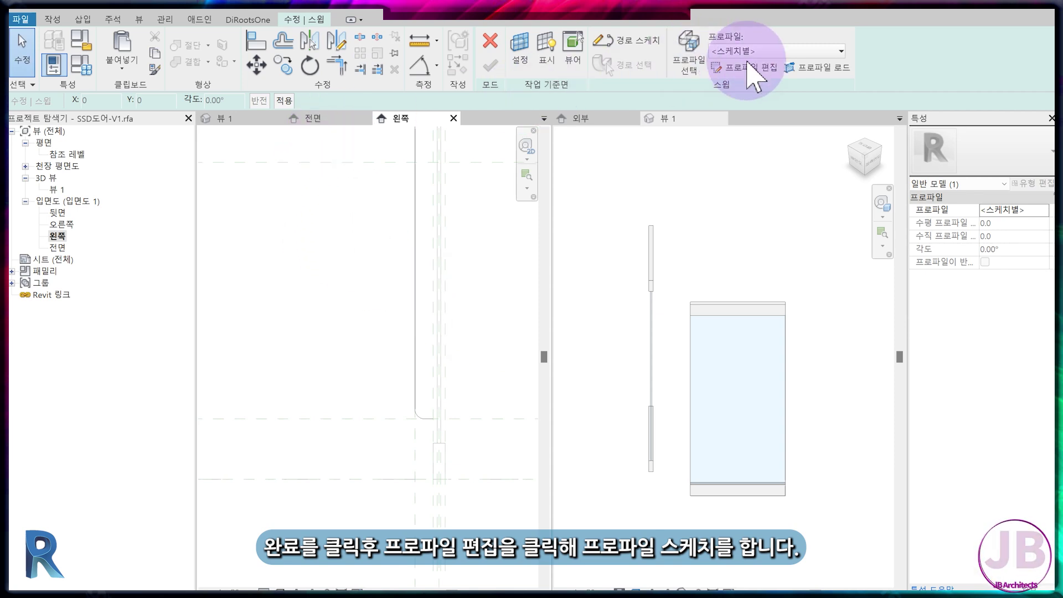
Edit the sweep profile in the 전면 elevation and begin a centre-ends arc at the intersection of the path's reference planes
left_click(758, 69)
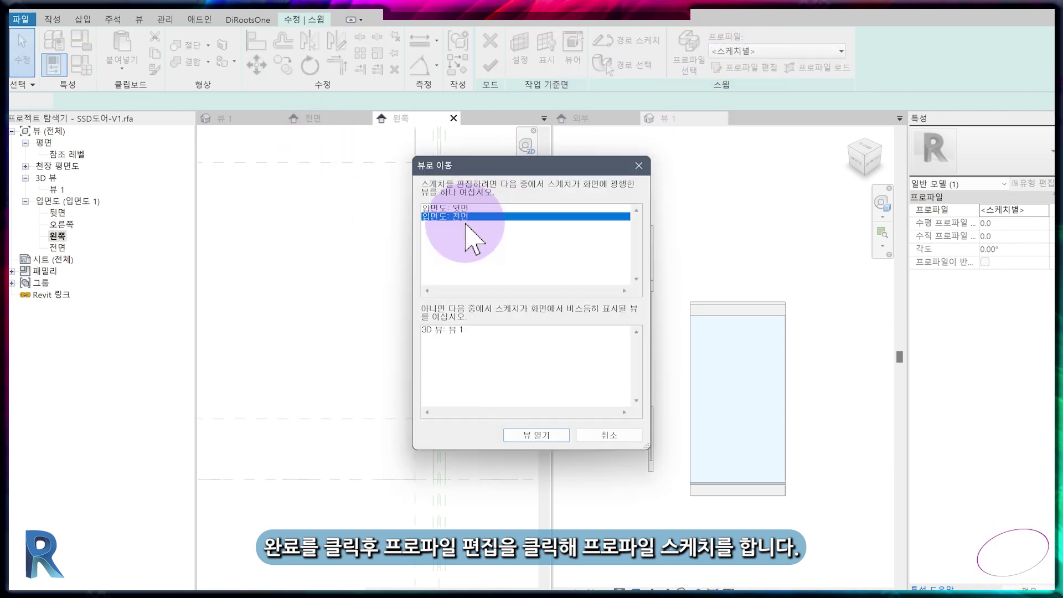
double_click(466, 220)
scroll(447, 266, "up", 7)
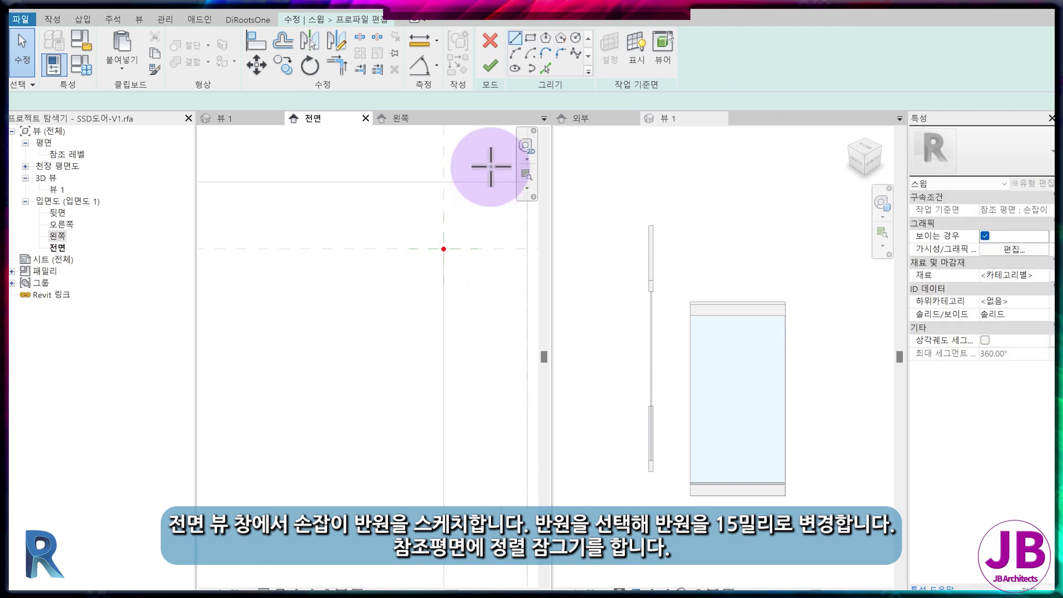
left_click(531, 54)
scroll(472, 218, "up", 4)
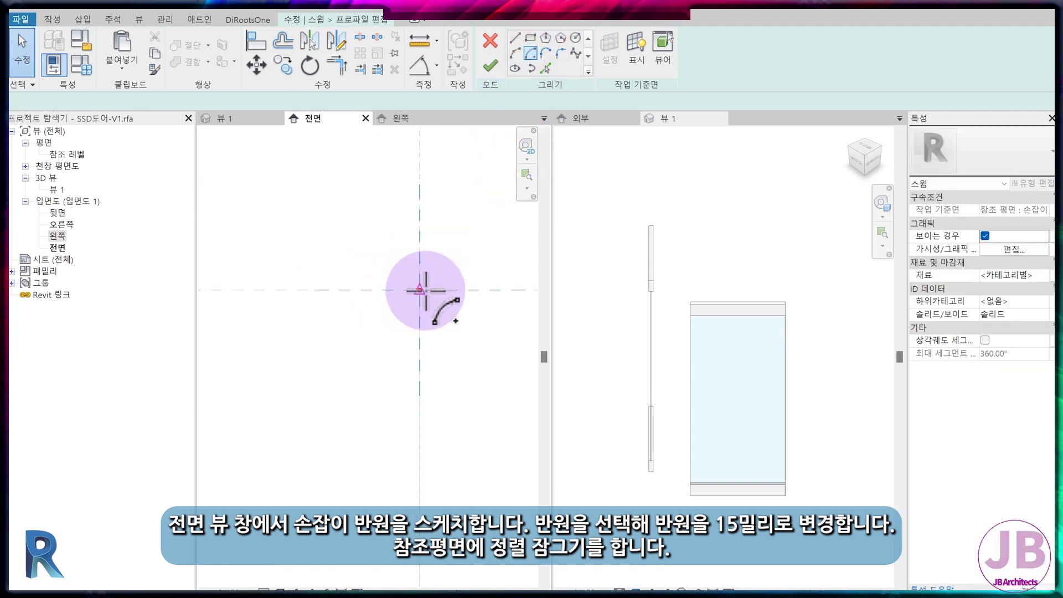
left_click(420, 289)
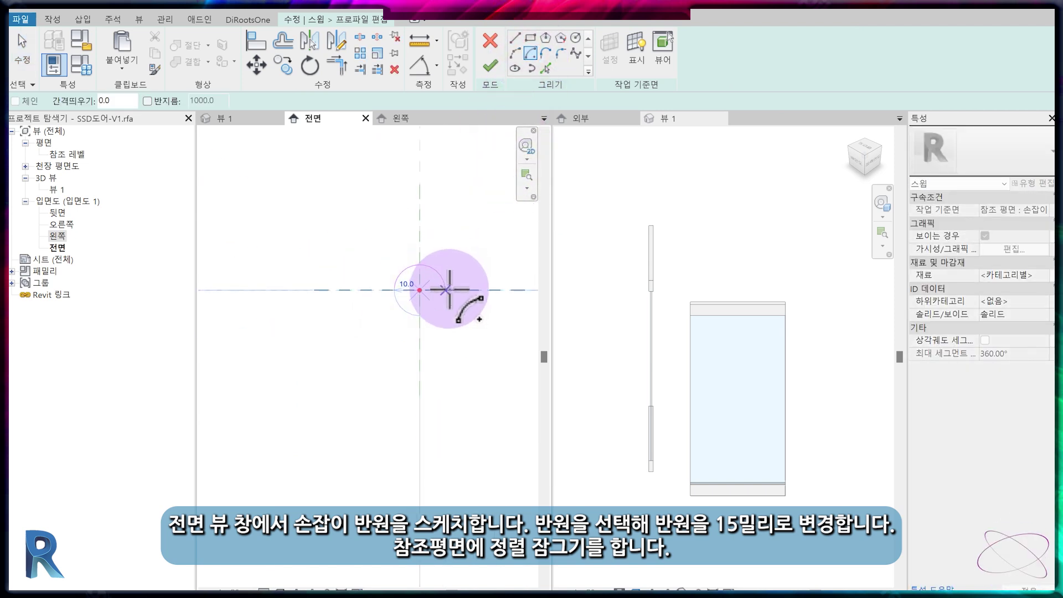
Set the radius of the handle profile's semicircle to 15 mm
key("Escape")
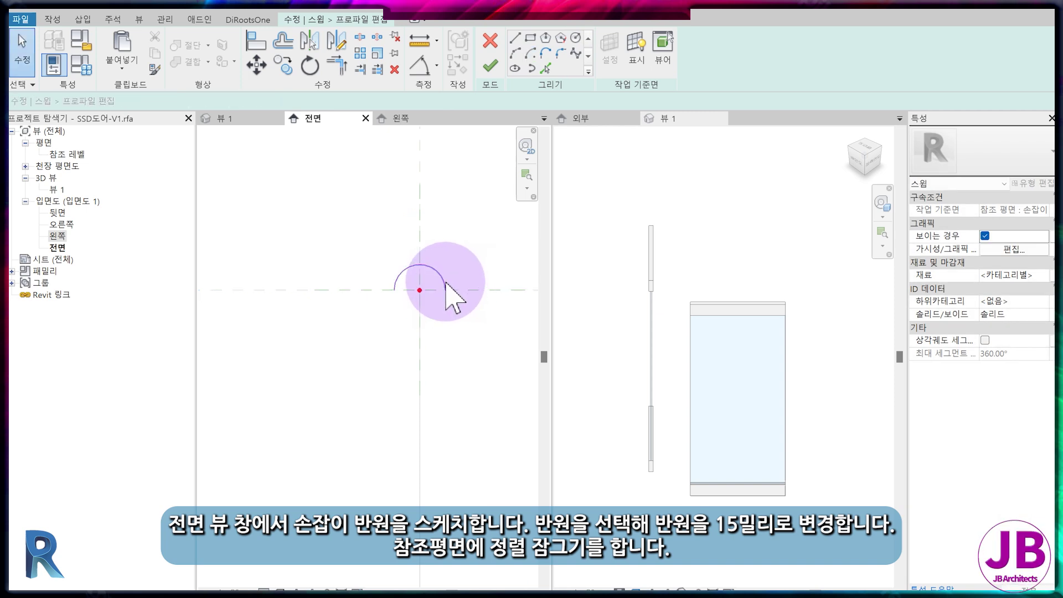
left_click(443, 281)
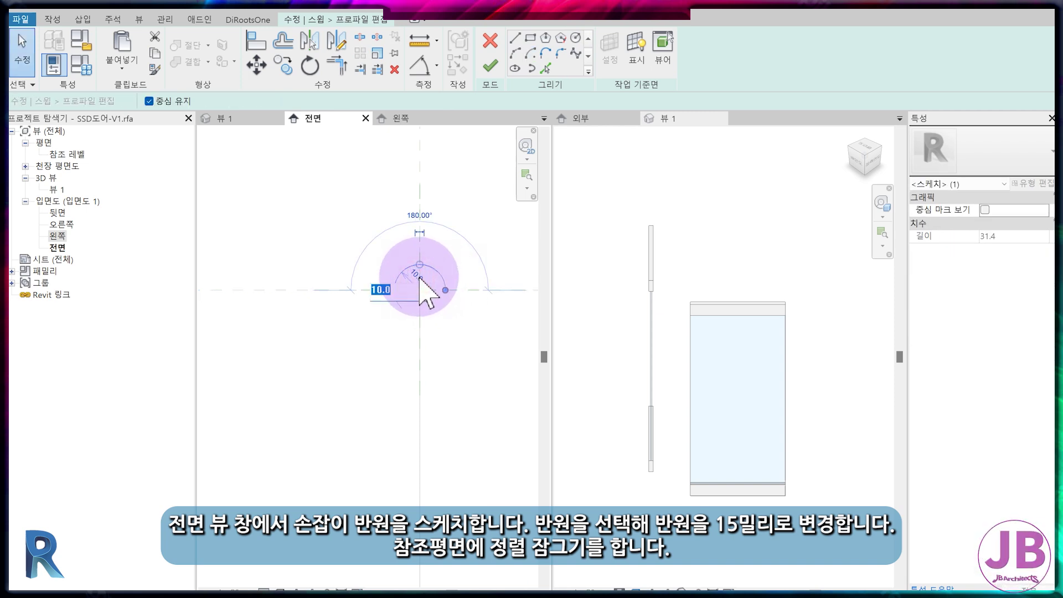
type("15")
key("Return")
Mirror the semicircle across the horizontal reference plane to close the circle, and finish both the profile and the sweep
left_click(336, 47)
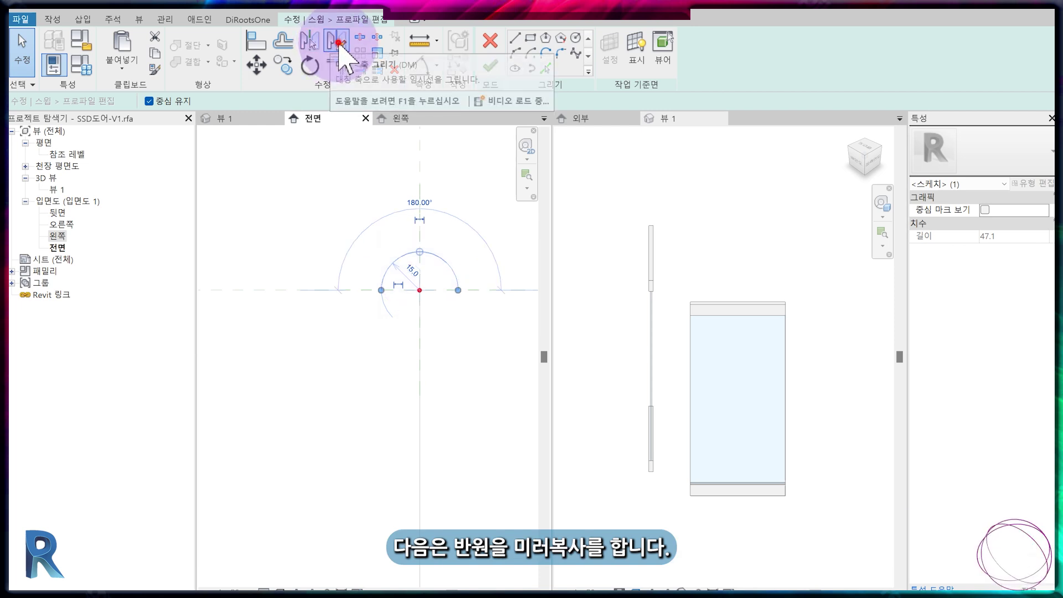
left_click(489, 293)
left_click(351, 290)
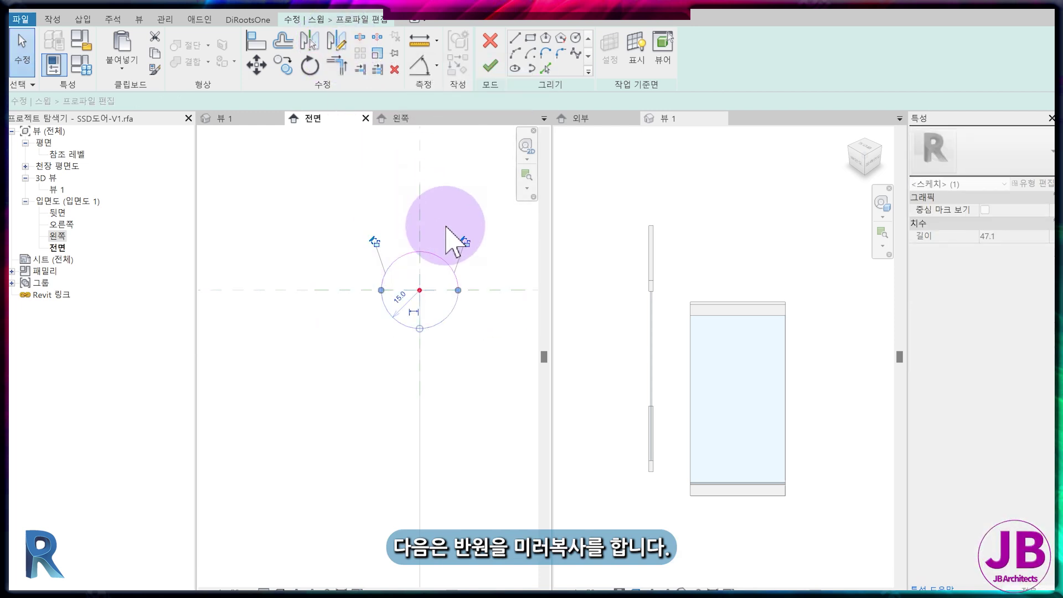
left_click(490, 66)
left_click(490, 66)
Associate the handle sweep's material with the #프레임 parameter in the 3D view
left_click(261, 115)
left_click_drag(250, 117, 702, 125)
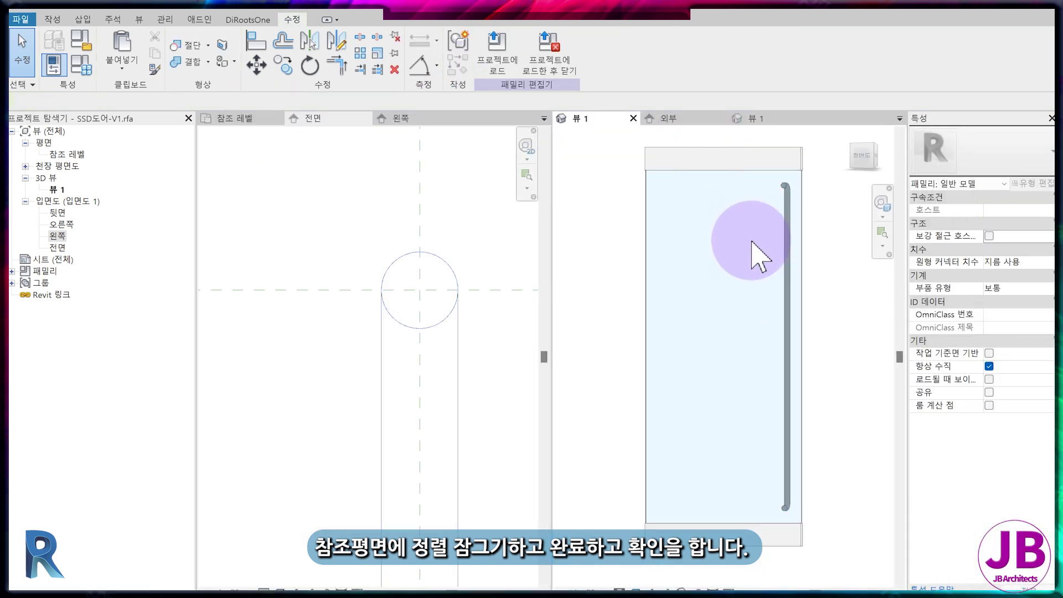
left_click(784, 305)
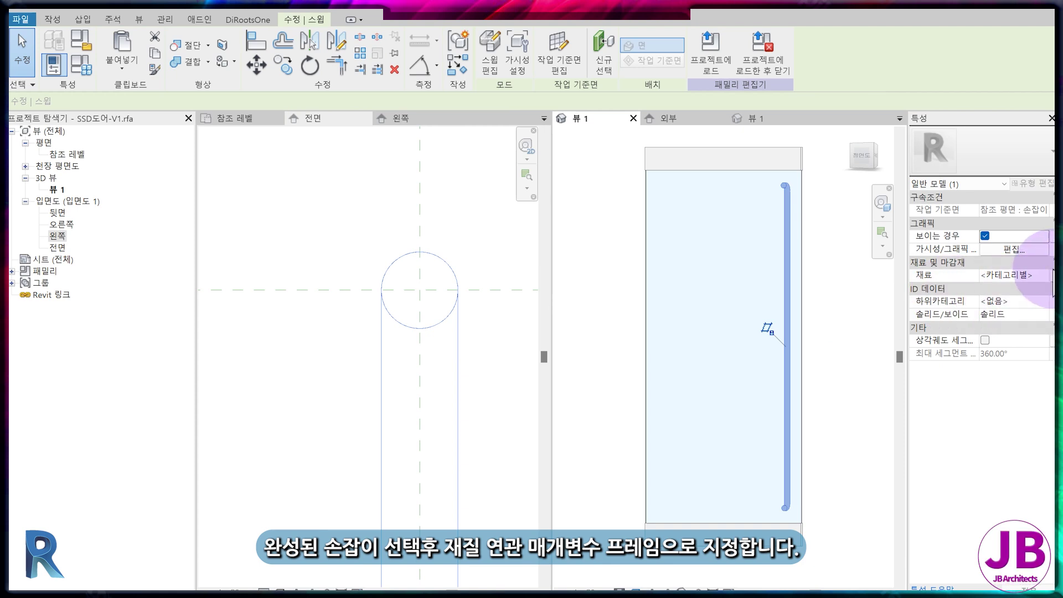
left_click(1047, 275)
key("Return")
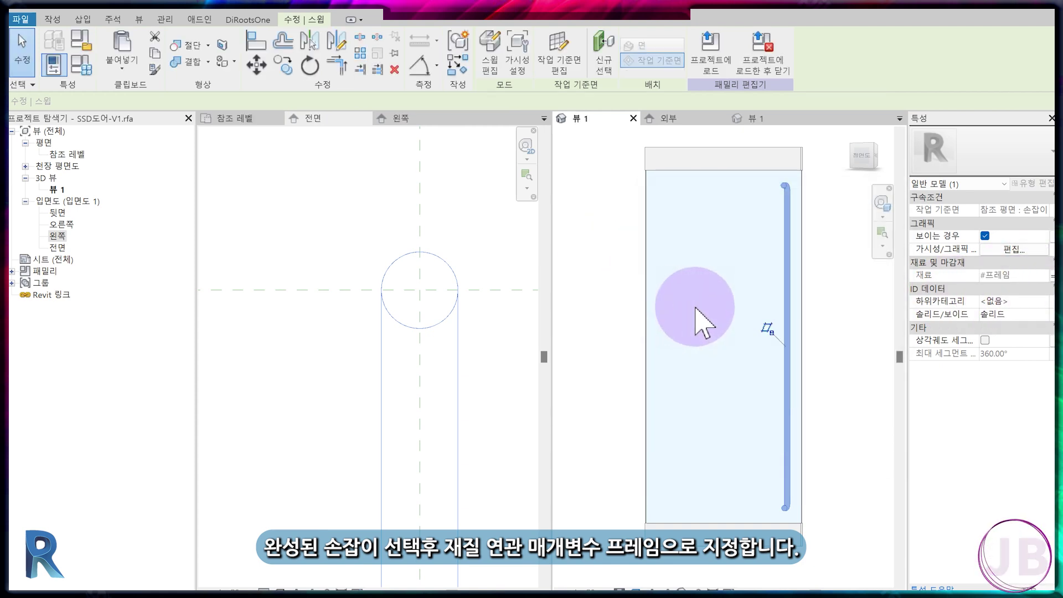
key("Escape")
left_click(451, 280)
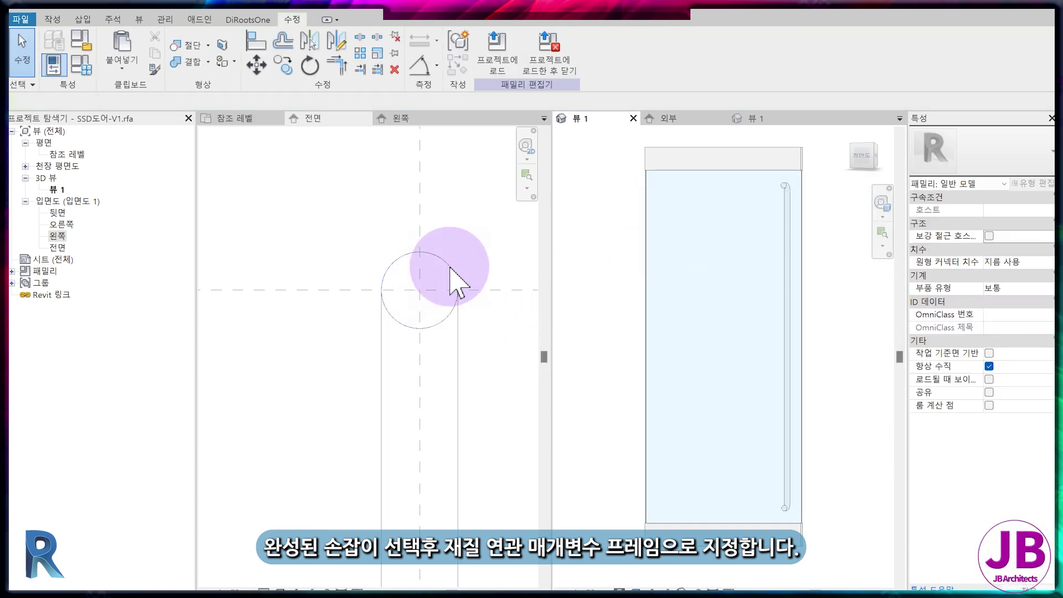
Mirror a copy of the handle to the opposite side of the glass about its centre line in the 참조 레벨 plan
left_click(72, 167)
double_click(69, 158)
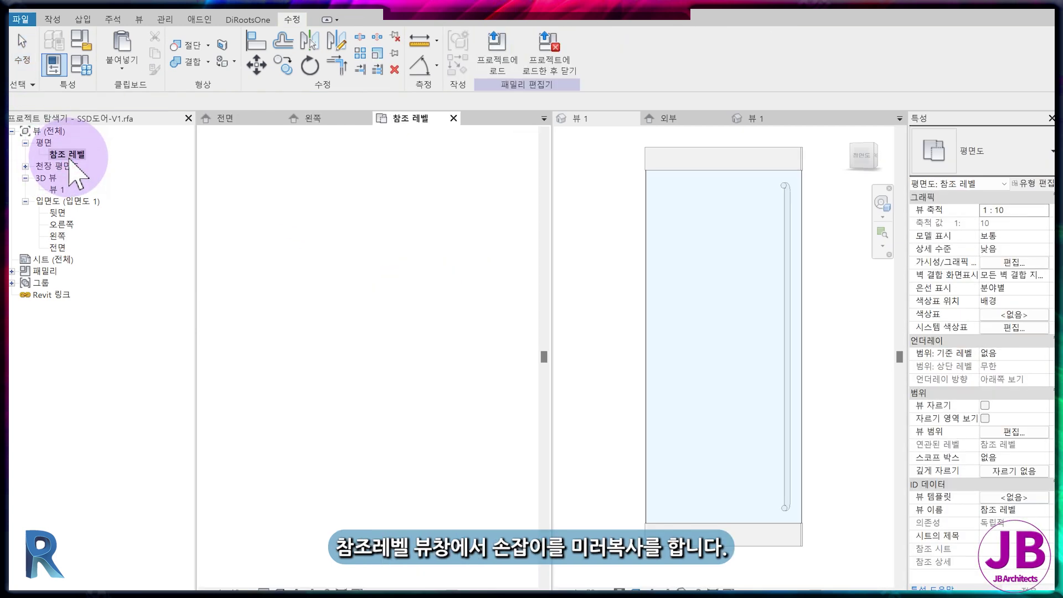
scroll(414, 317, "up", 9)
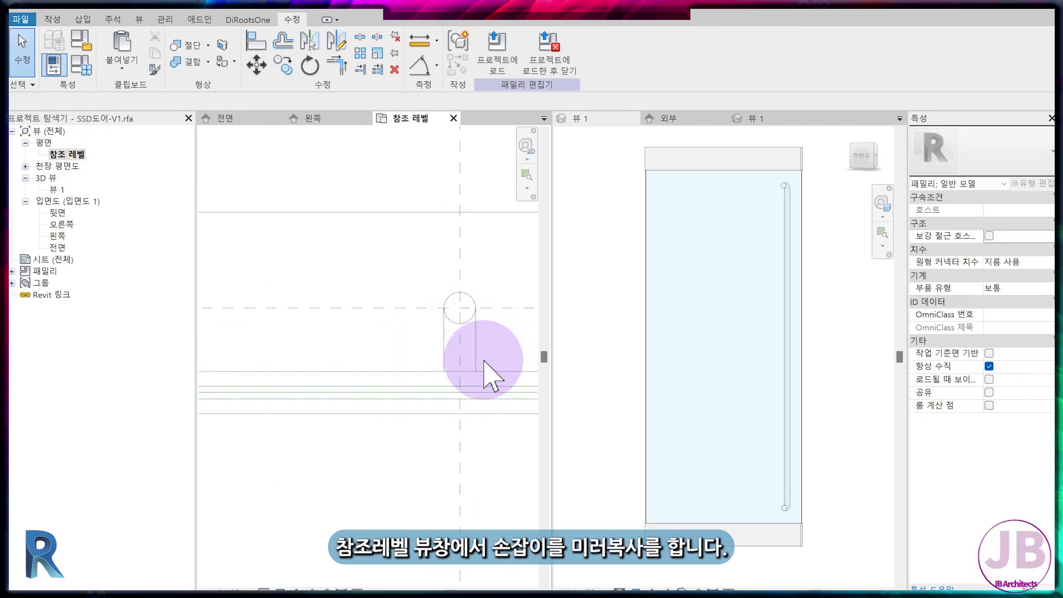
left_click(487, 388)
key("d")
key("m")
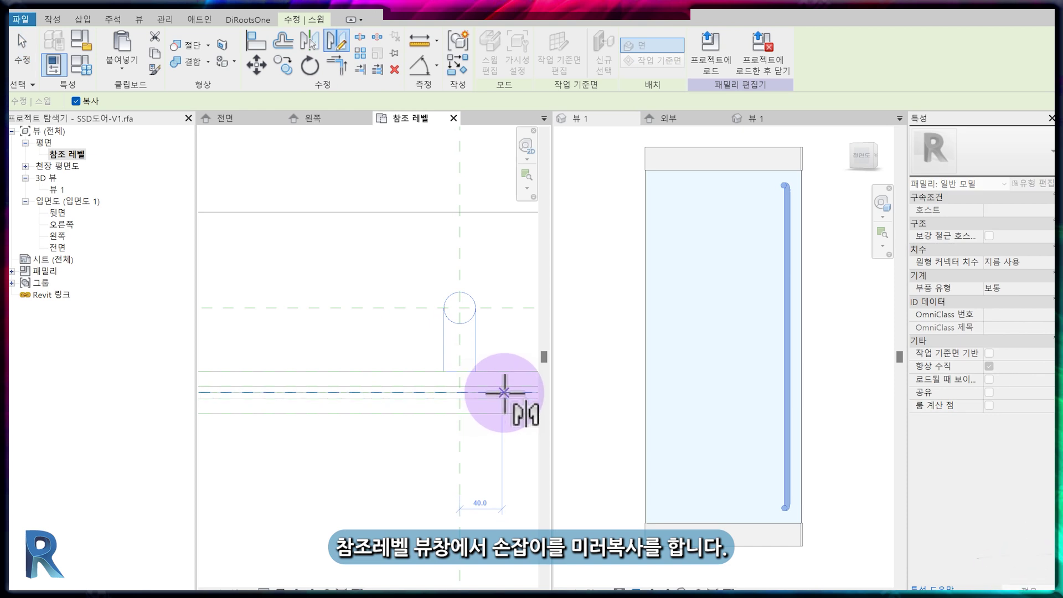
left_click(434, 391)
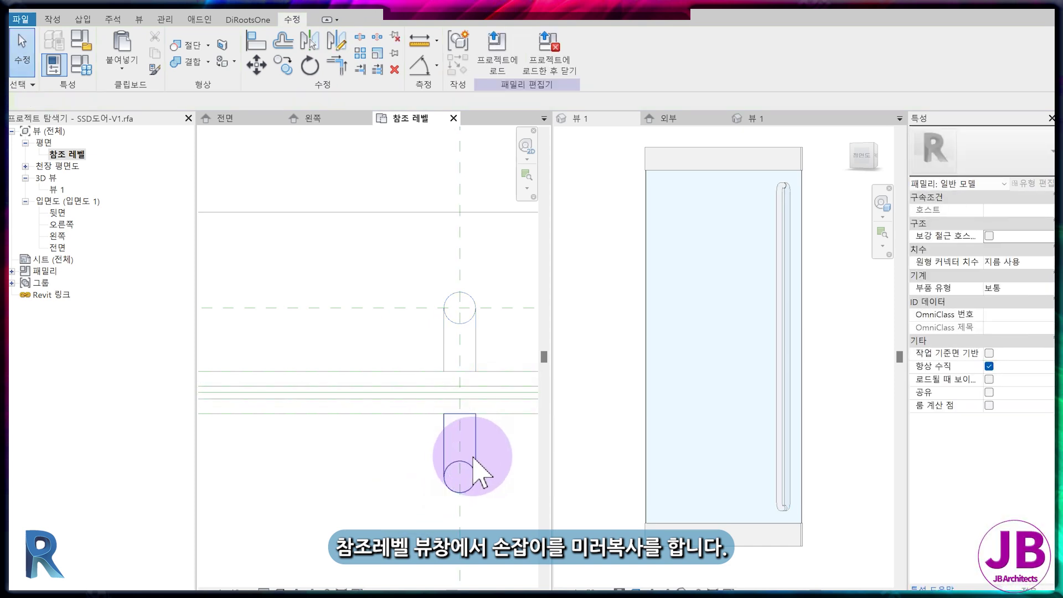
Edit the mirrored handle's sweep path in the 왼쪽 elevation so its lower end meets the glass face
left_click(310, 118)
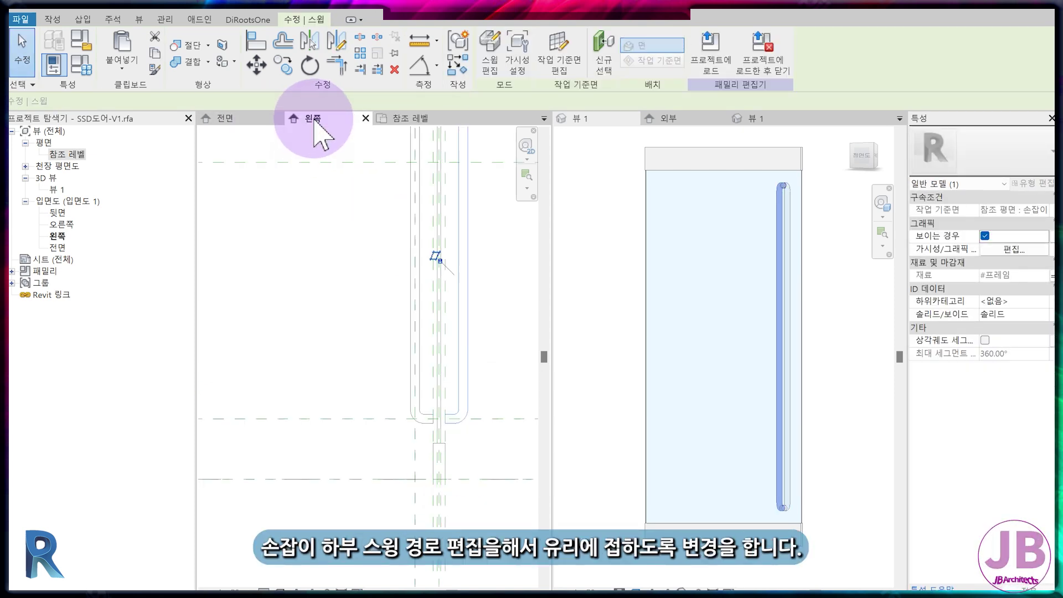
left_click(430, 434)
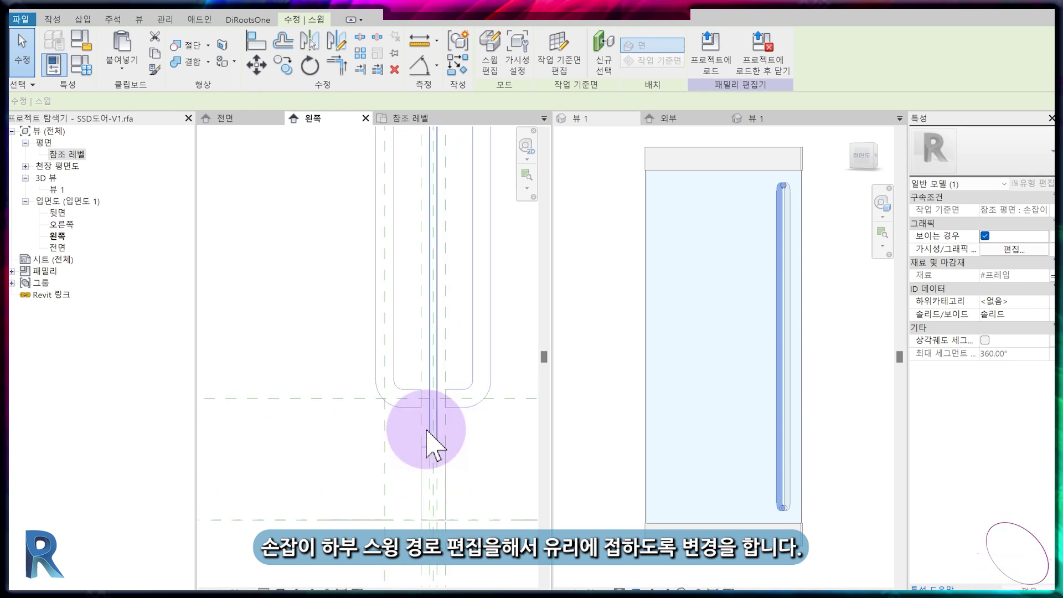
left_click(492, 66)
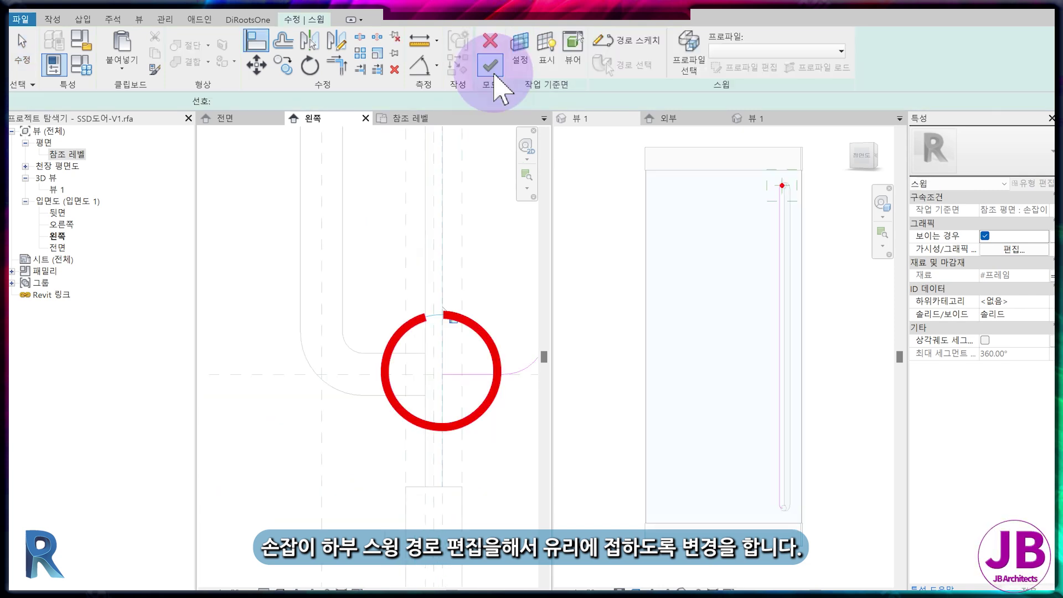
left_click(490, 67)
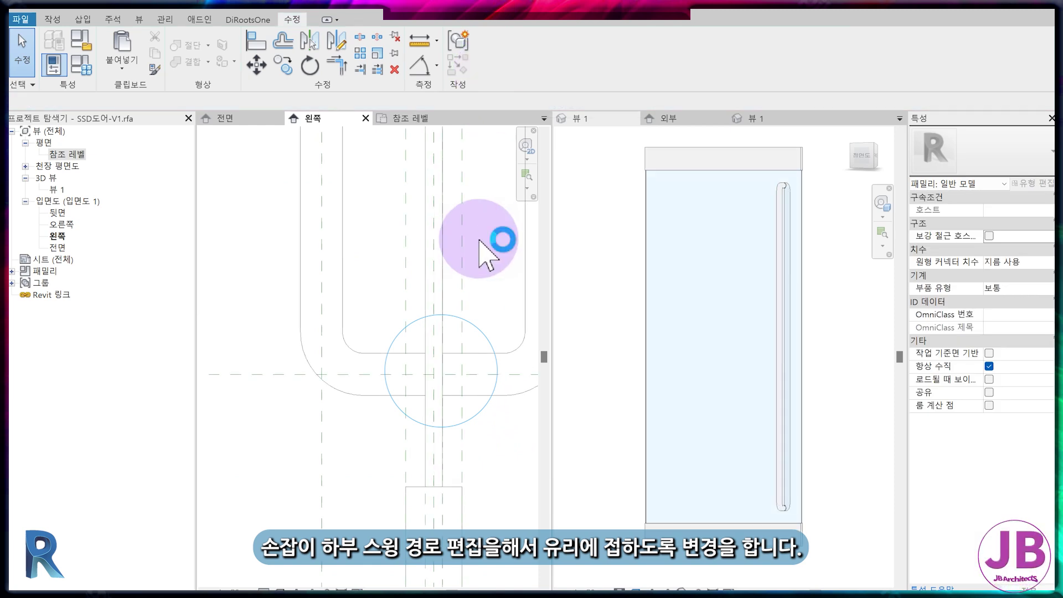
scroll(678, 420, "down", 3)
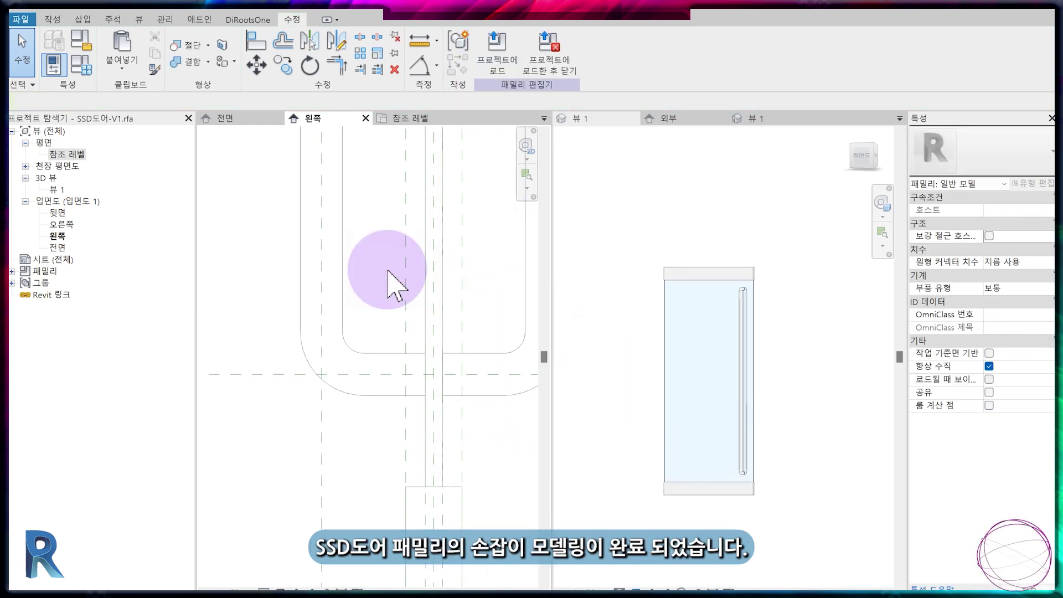
Save SSD도어-V1.rfa and load it into the 문-커튼월-V1 family, overwriting the existing version and its parameter values
left_click(544, 57)
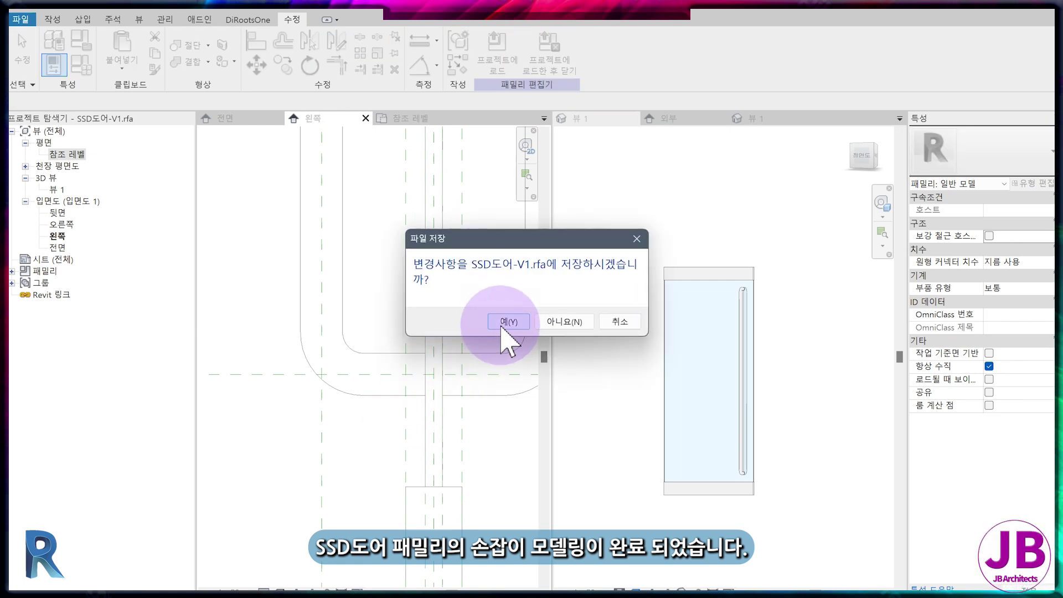
left_click(505, 324)
left_click(501, 334)
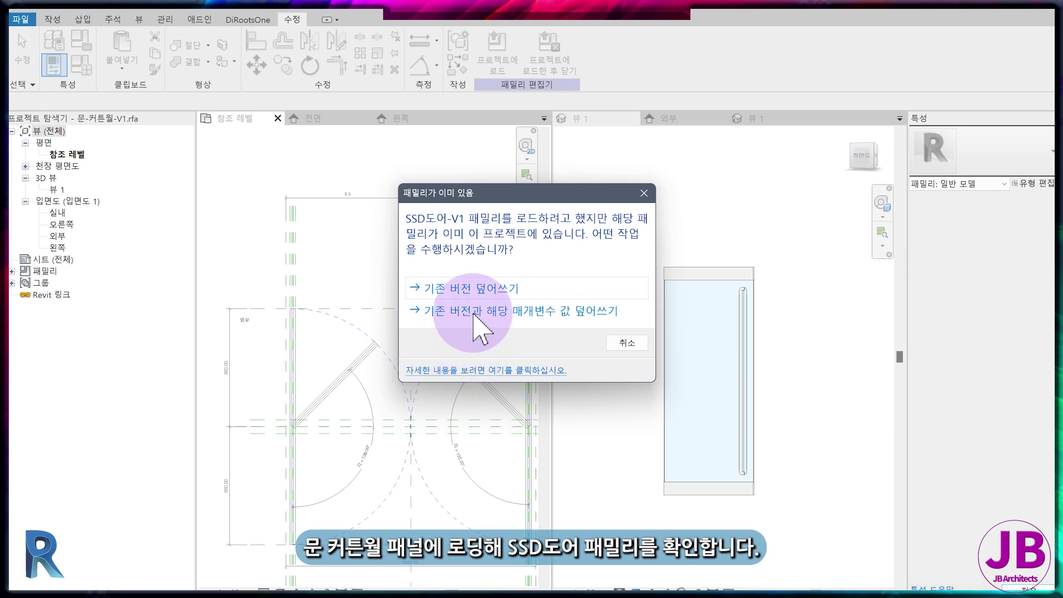
left_click(479, 313)
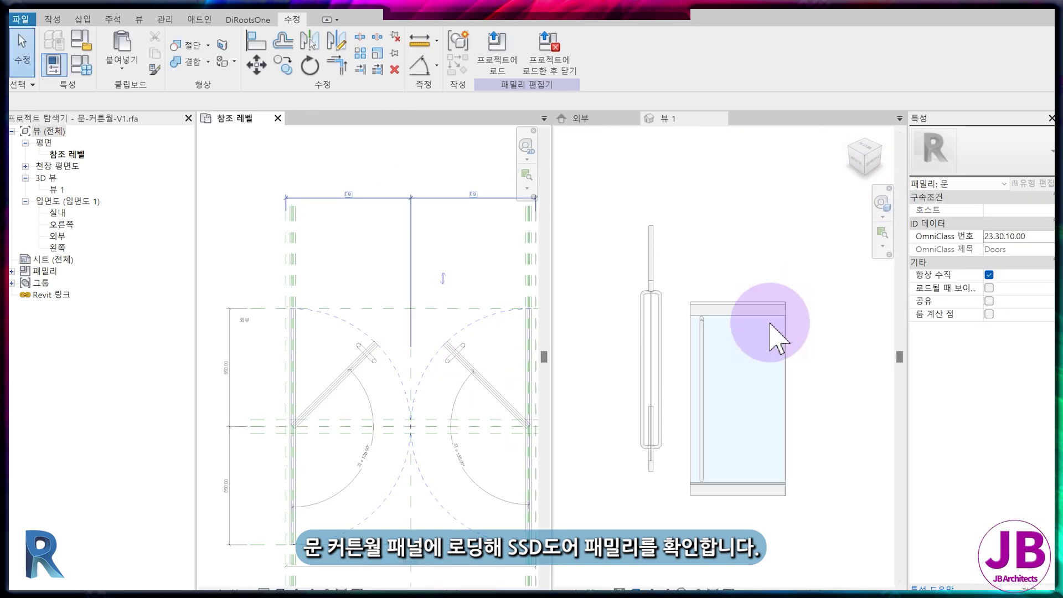
Associate the SSD door's SSD도어높이 type property with a new length type parameter named SSD도어높이
left_click(707, 355)
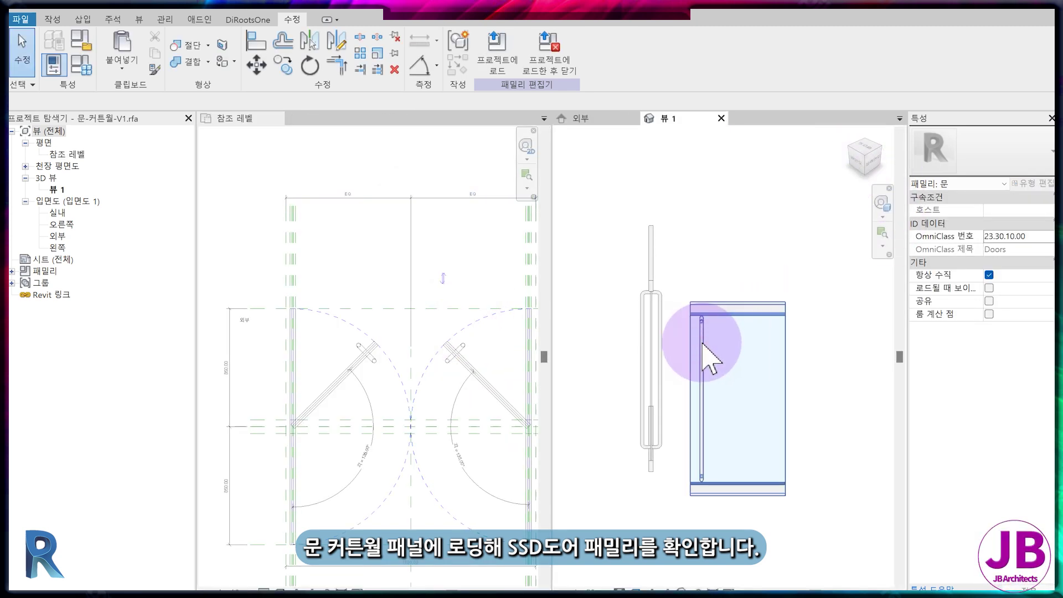
left_click(727, 310)
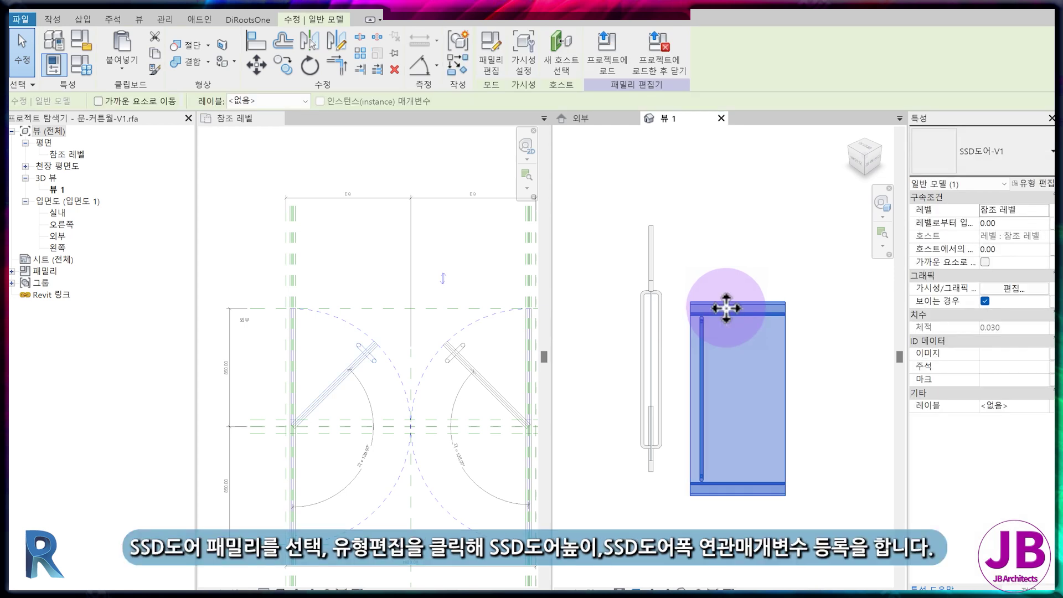
left_click(1035, 183)
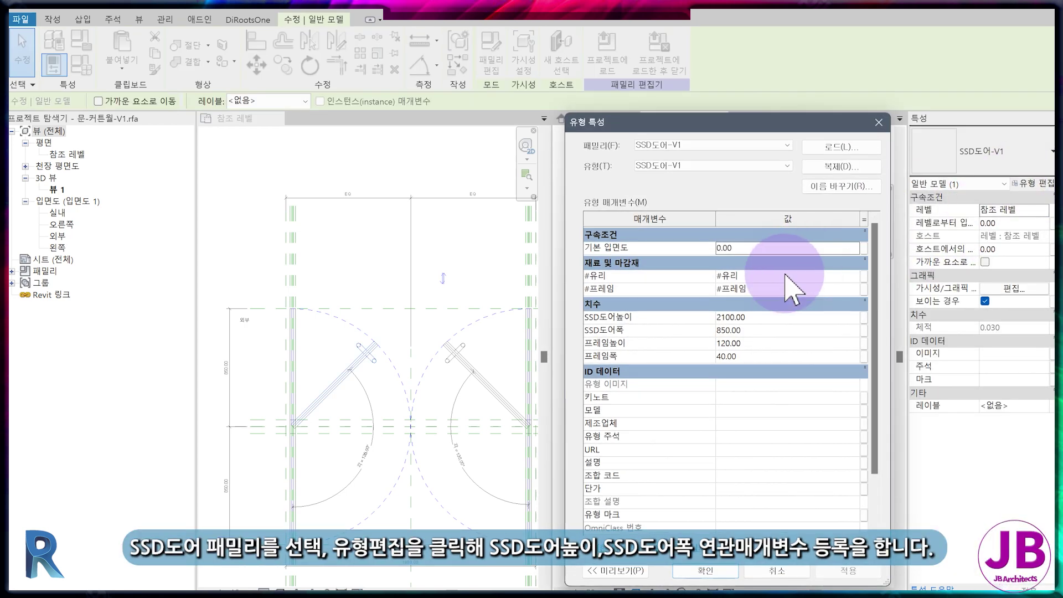
left_click(864, 317)
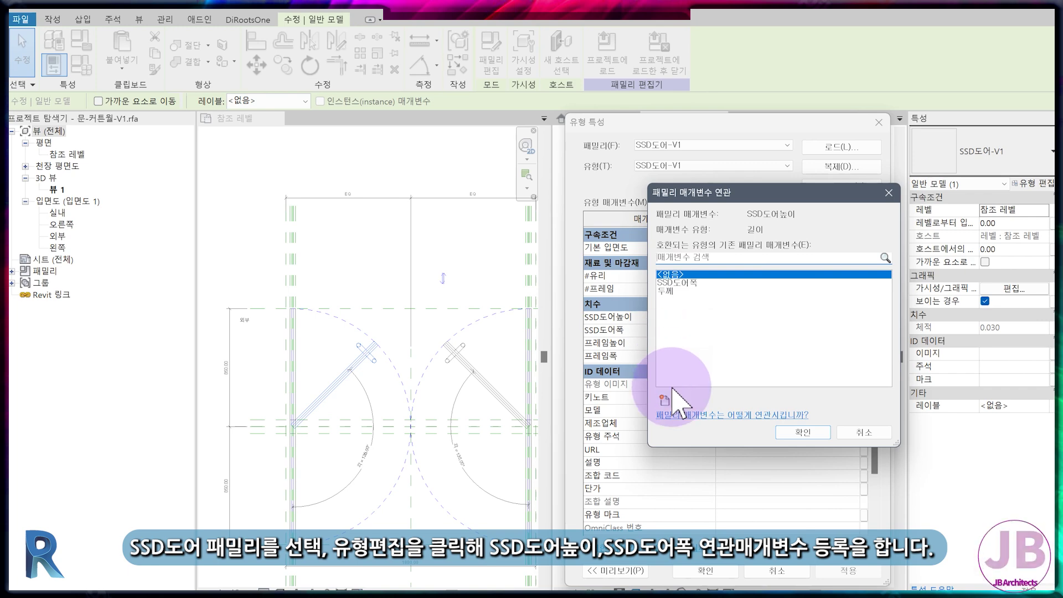
left_click(667, 405)
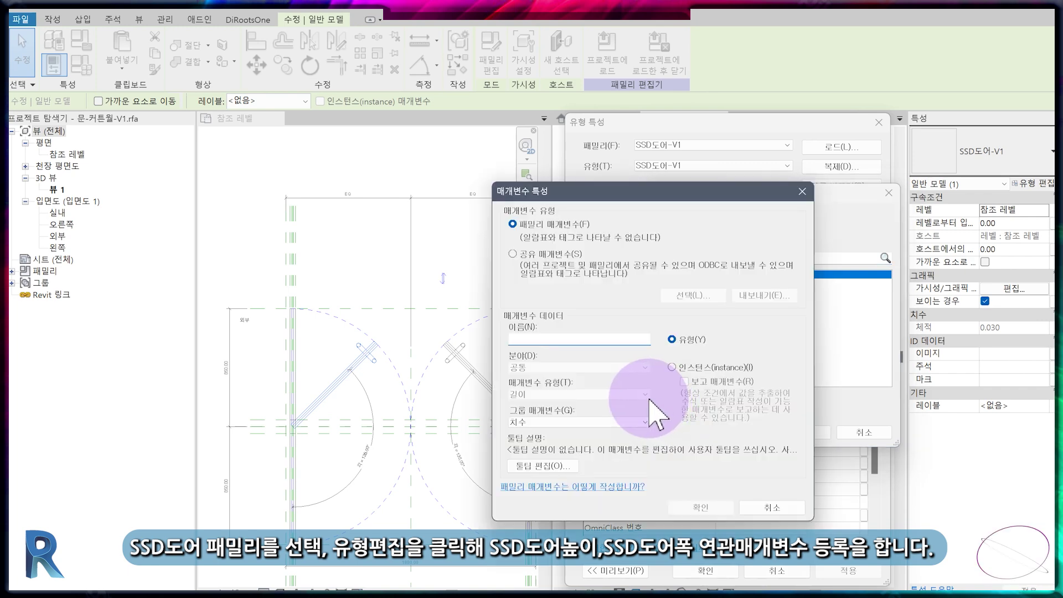
type("SSD도어높이")
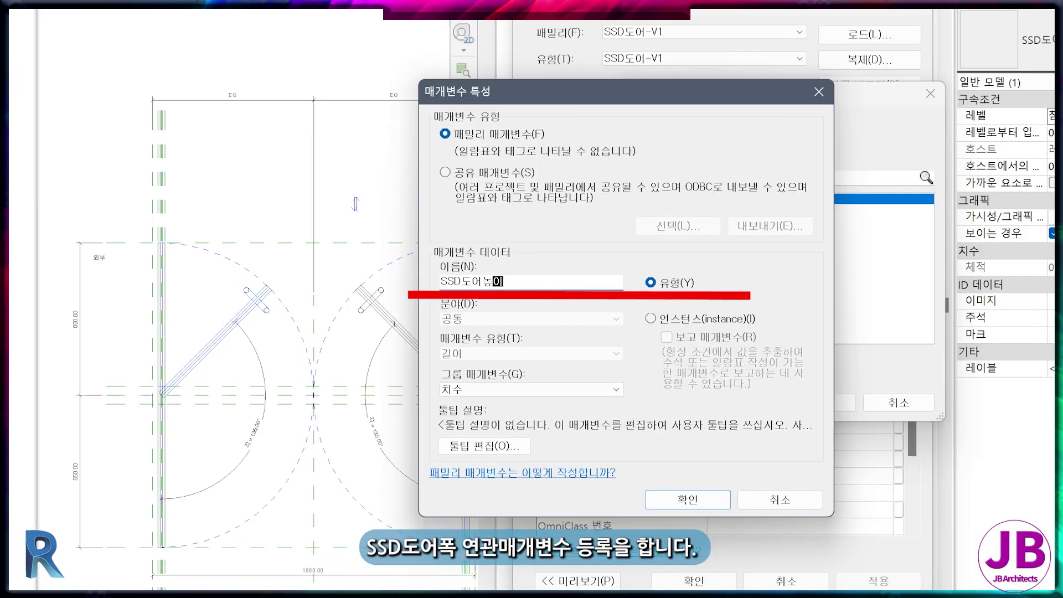
key("Return")
left_click(798, 432)
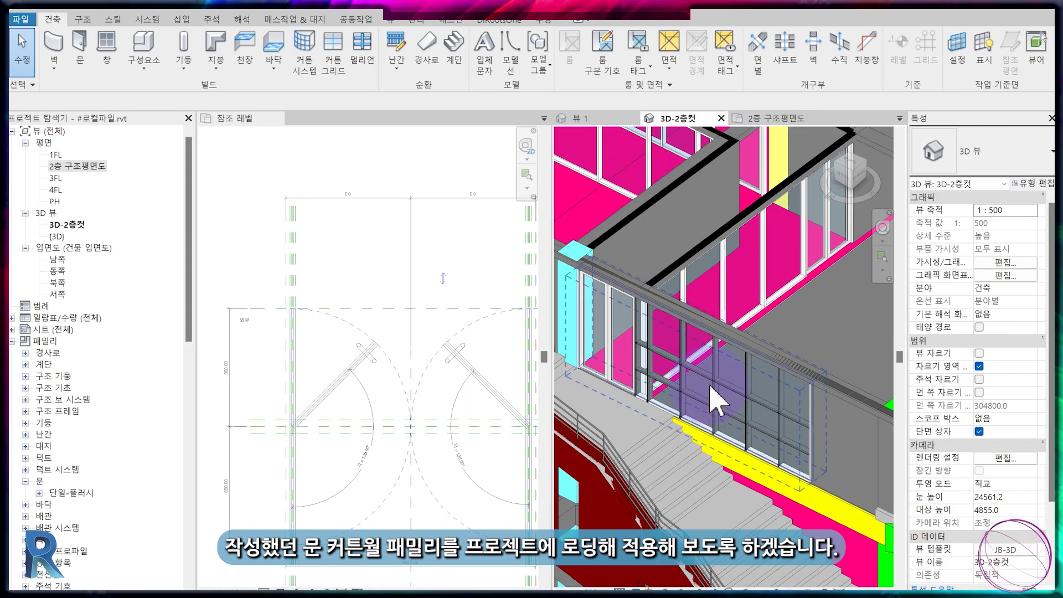
Select the exterior curtain wall beside the stairs and examine it in the 2층 구조평면도 plan
left_click(719, 400)
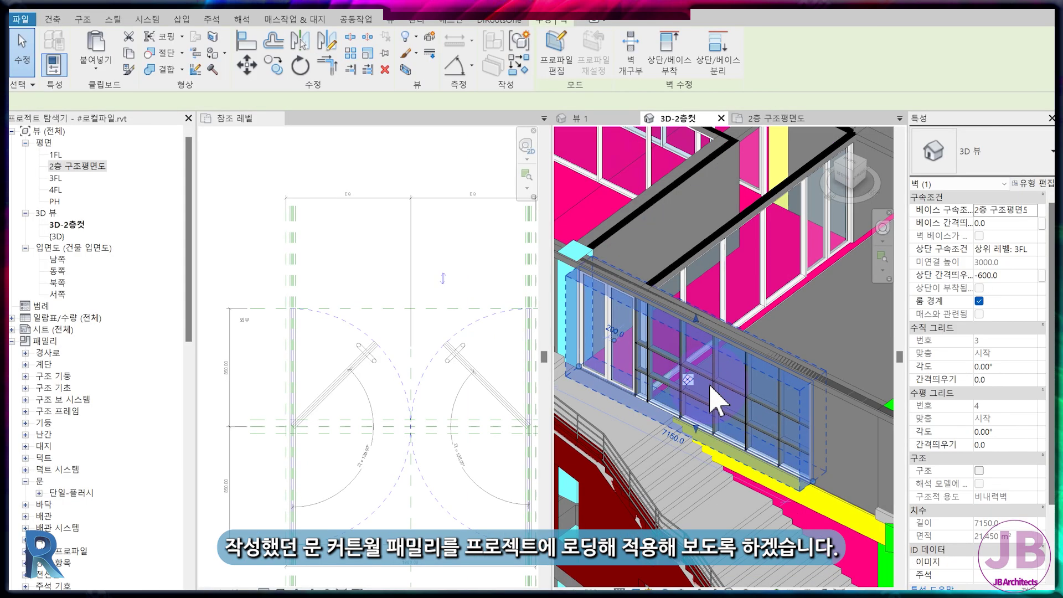
left_click(781, 117)
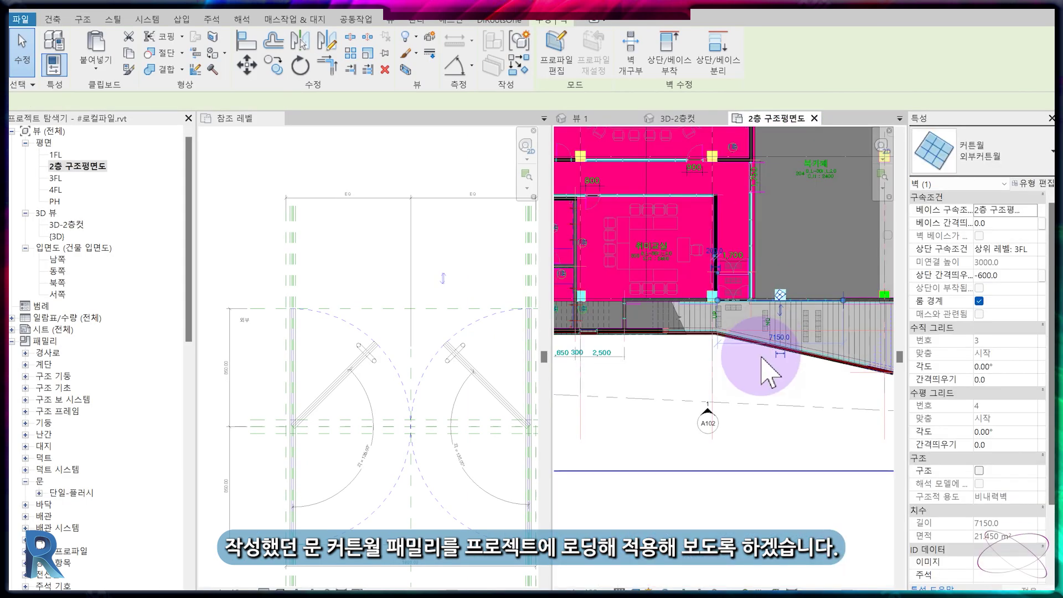
scroll(759, 311, "up", 5)
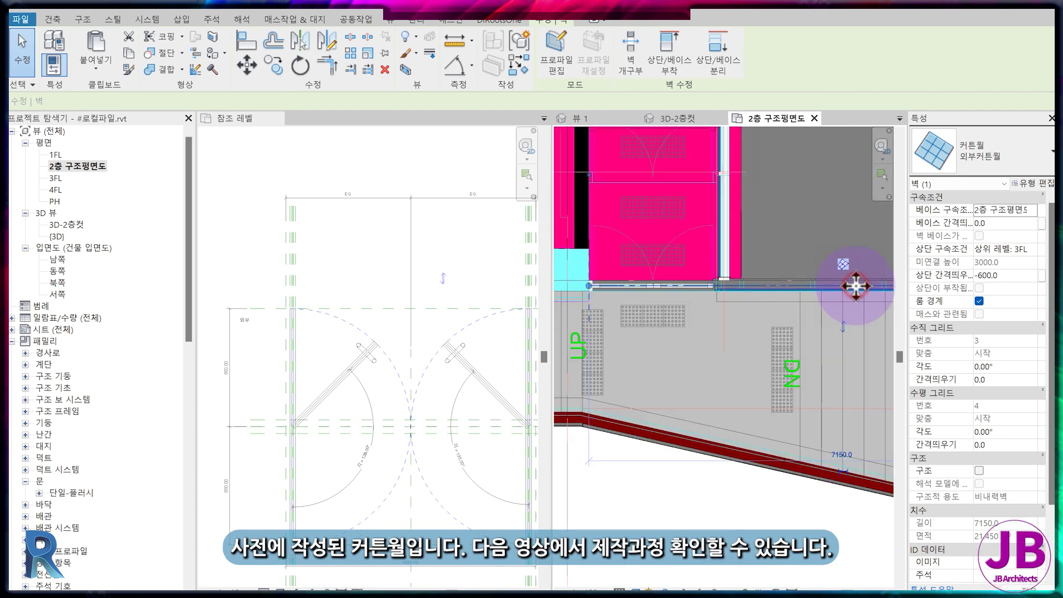
key("Escape")
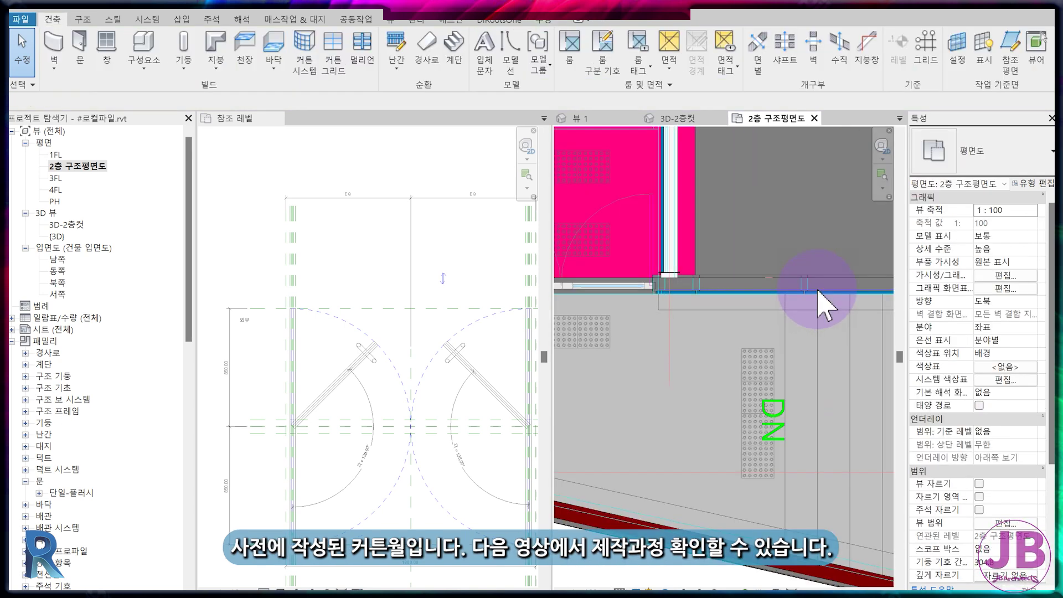
Make the #건축 workset editable so the curtain wall can be modified
left_click(749, 270)
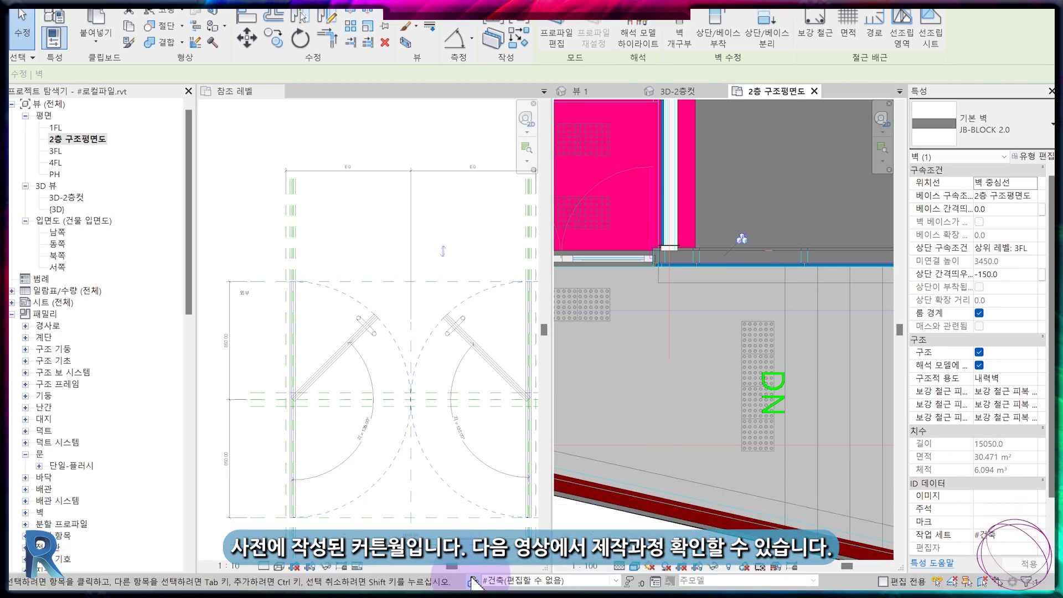
left_click(473, 580)
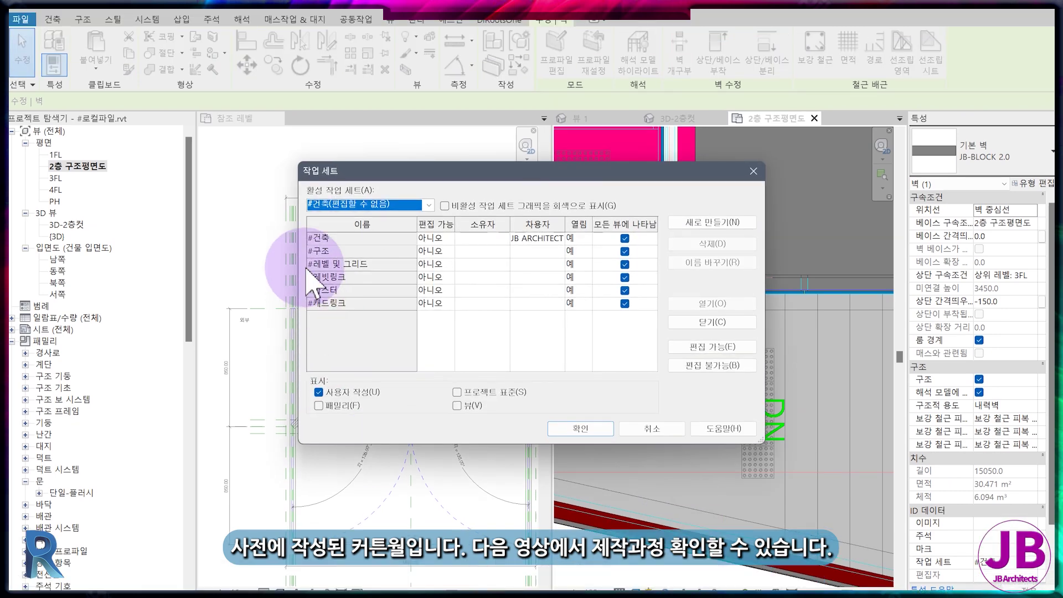
left_click(316, 211)
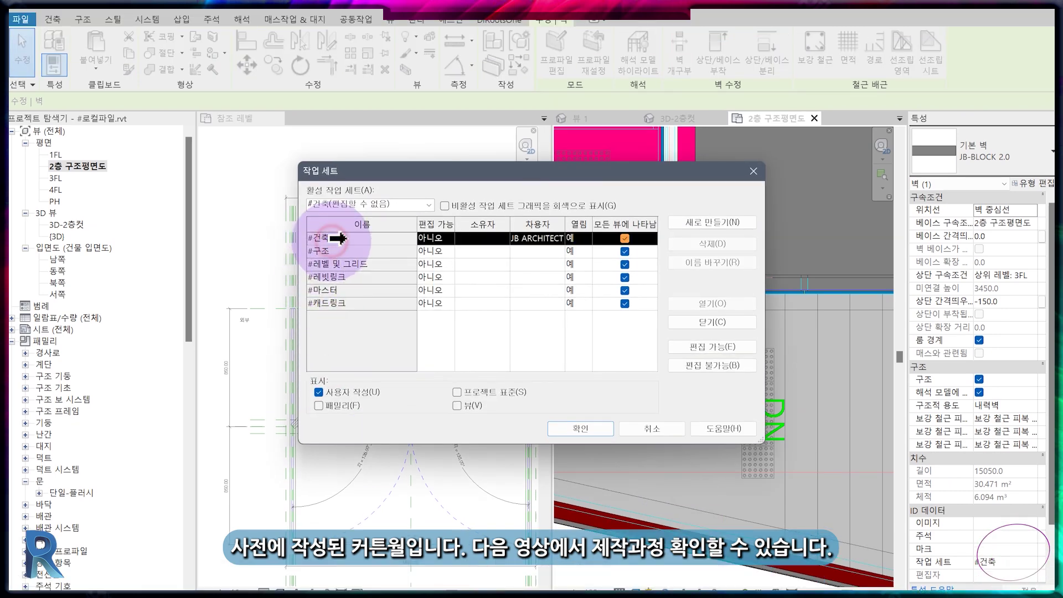
left_click(581, 428)
left_click(808, 311)
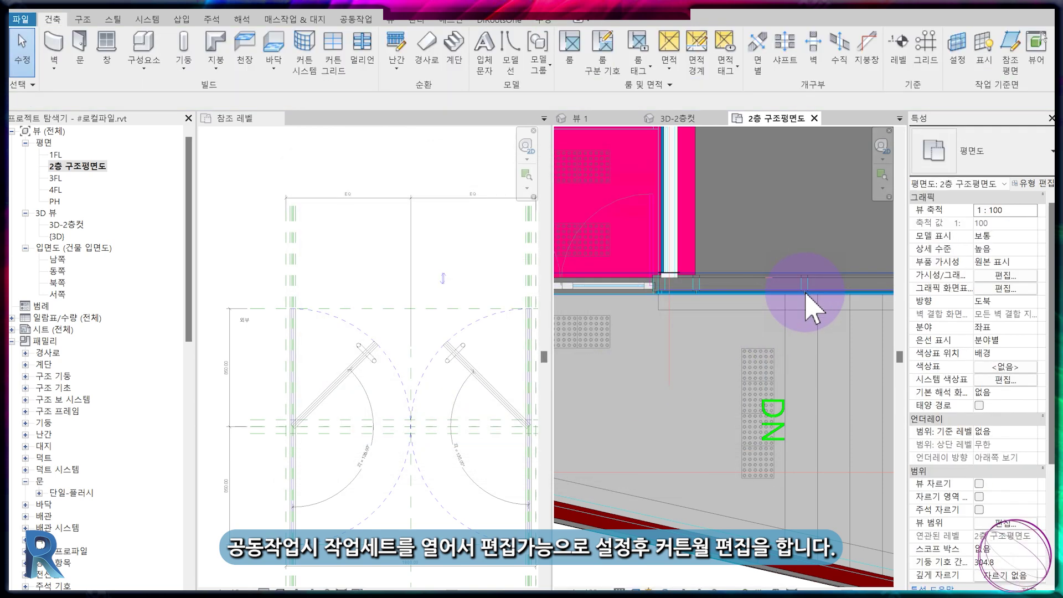
Check the exterior curtain wall in plan and inspect its double-door curtain panel in the 3D-2층컷 view
left_click(807, 291)
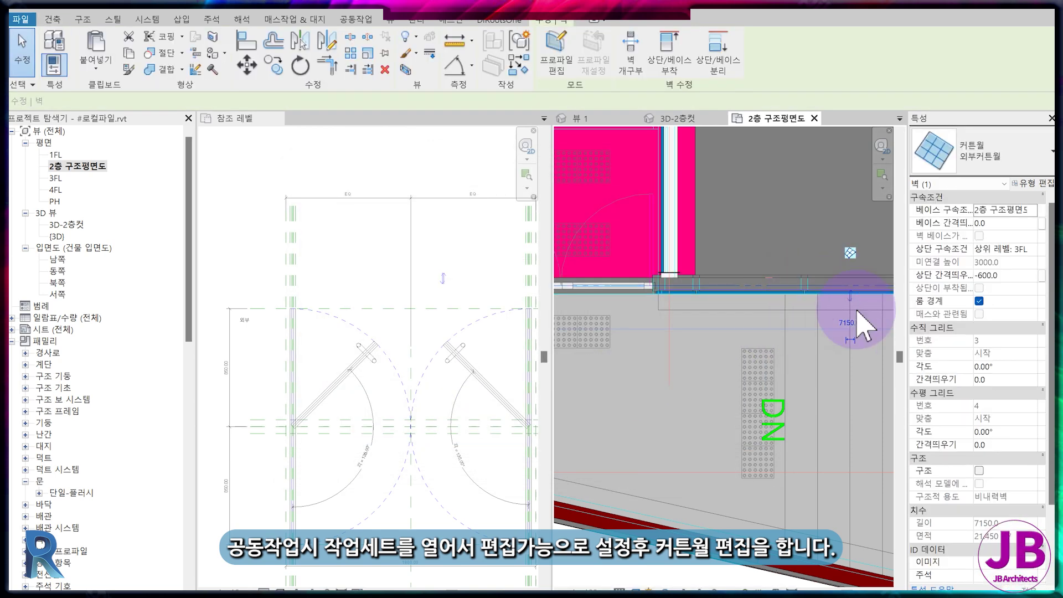
left_click(784, 312)
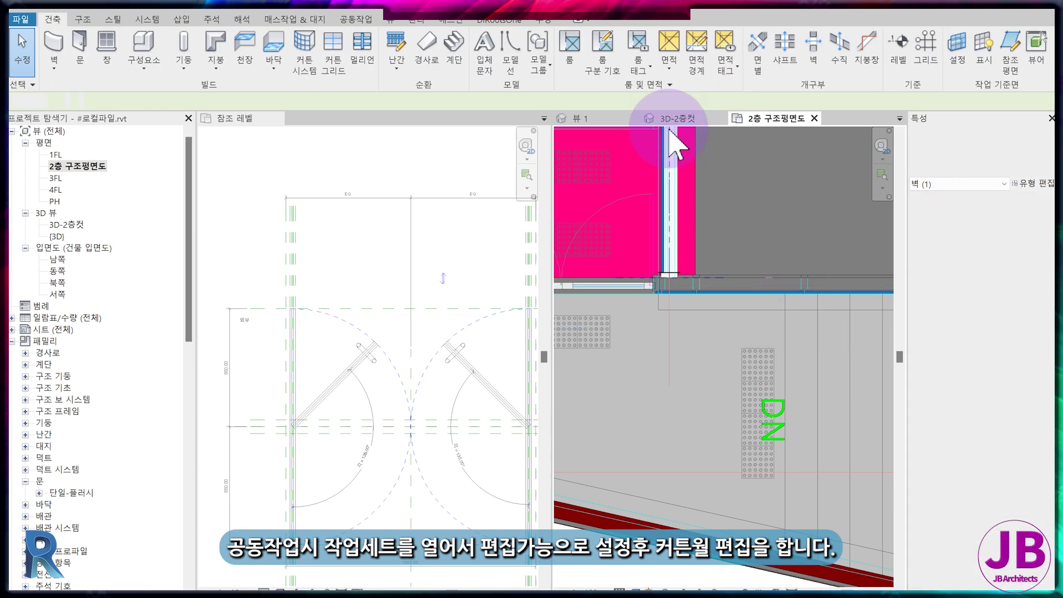
left_click(678, 118)
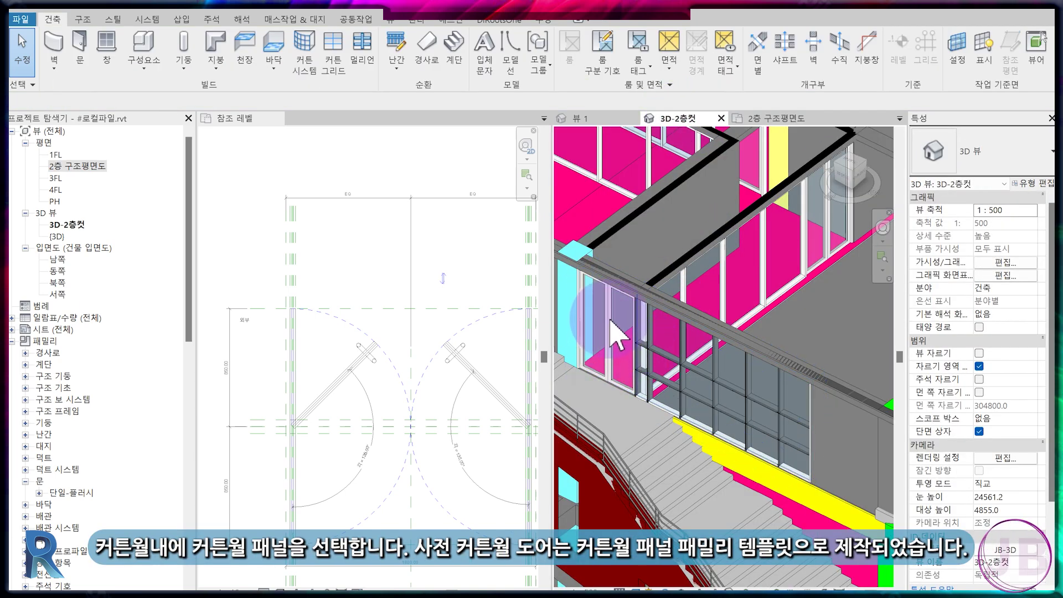
left_click(622, 331)
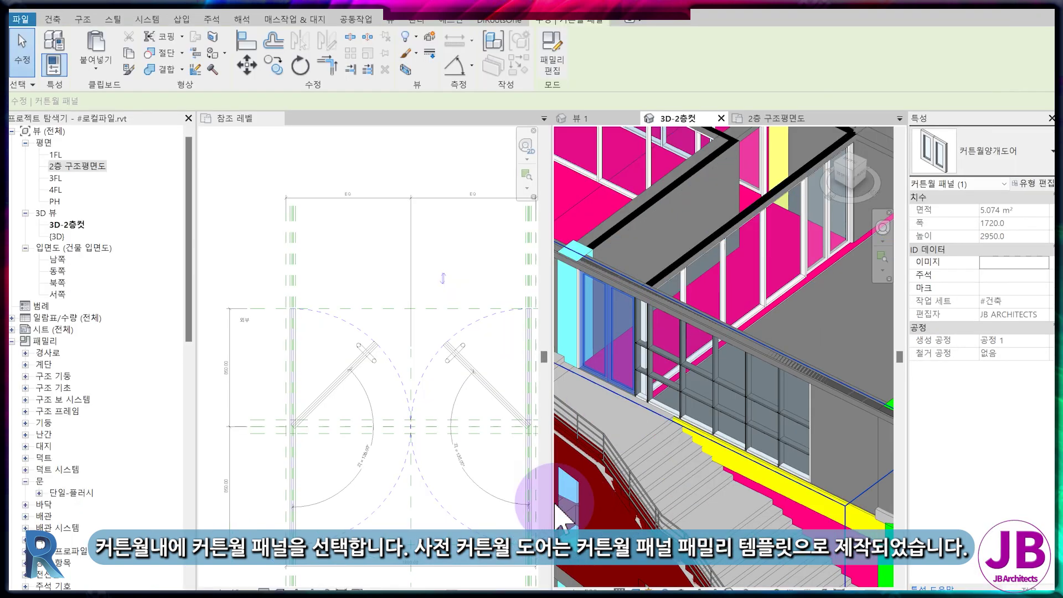
Load the 문-커튼월-V1 family into the building project, close the family and return to the 3D-2층컷 view
left_click(438, 460)
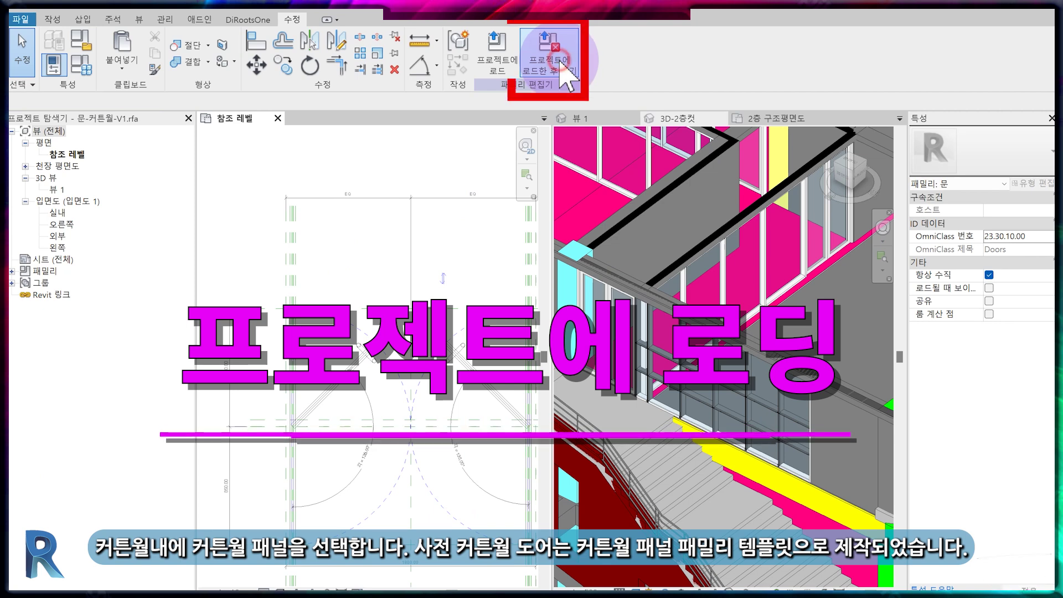
left_click(561, 63)
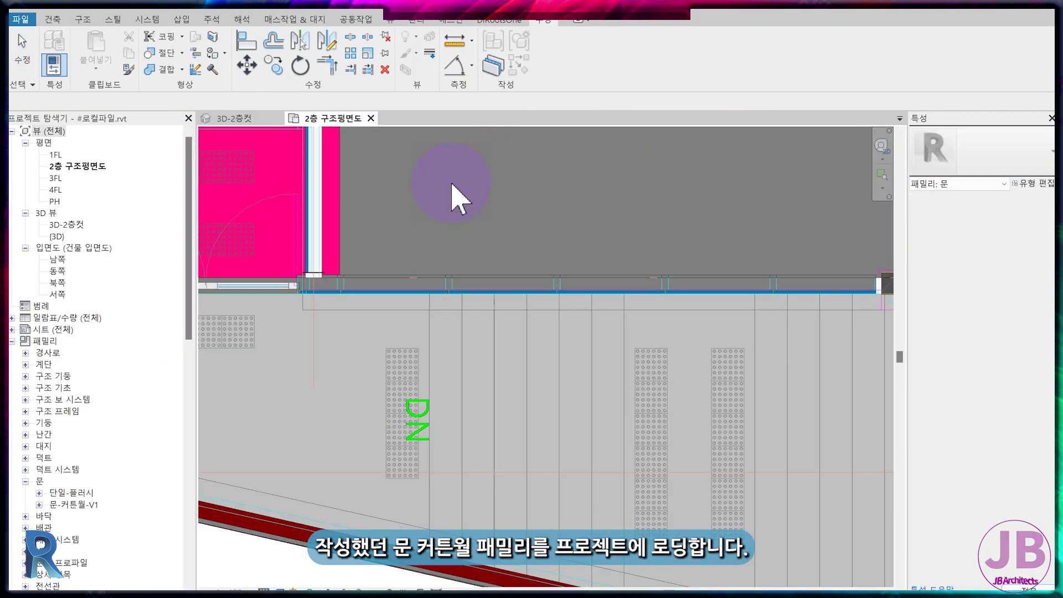
left_click(249, 119)
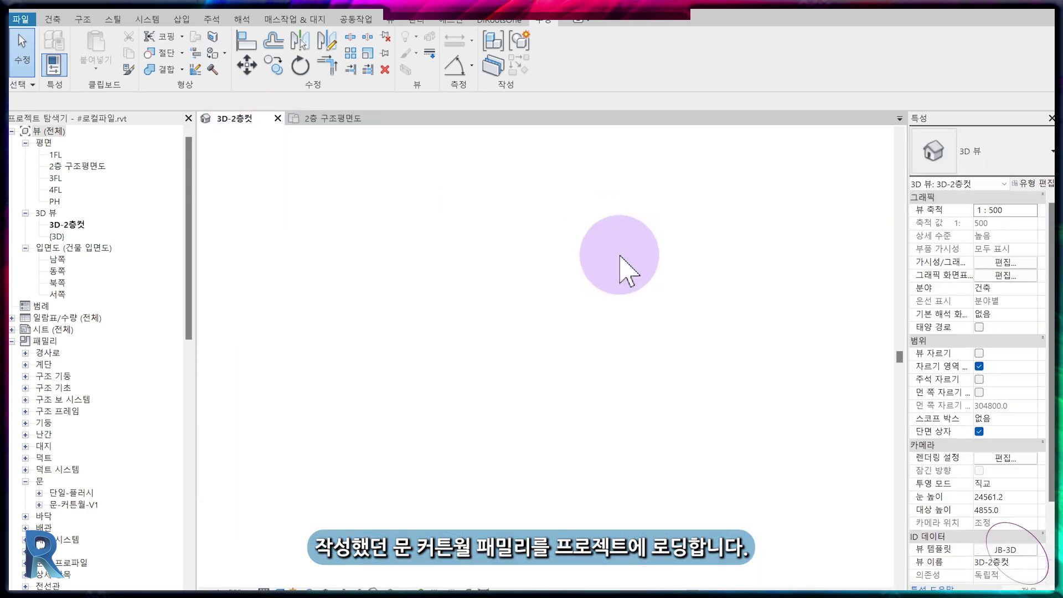
Locate the loaded 문-커튼월-V1 type among the project's door families and examine its type properties
left_click(252, 347)
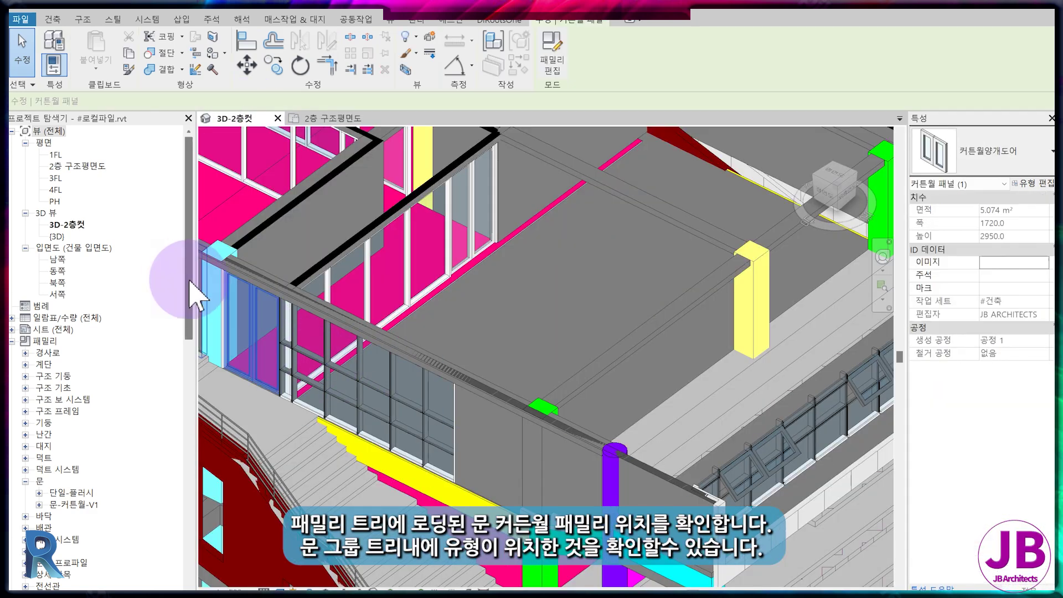
left_click_drag(192, 304, 187, 441)
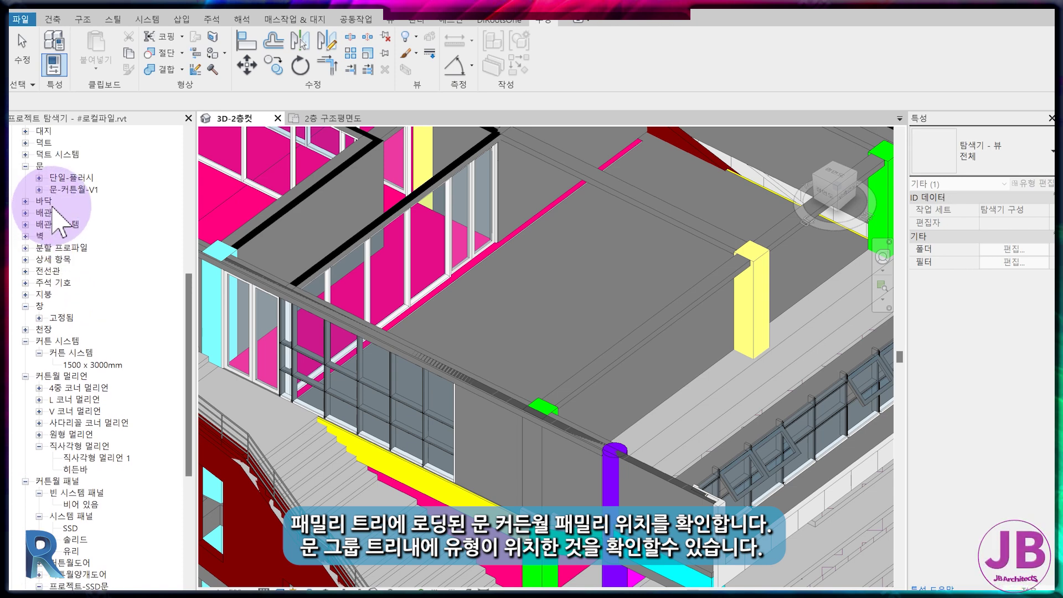
double_click(73, 190)
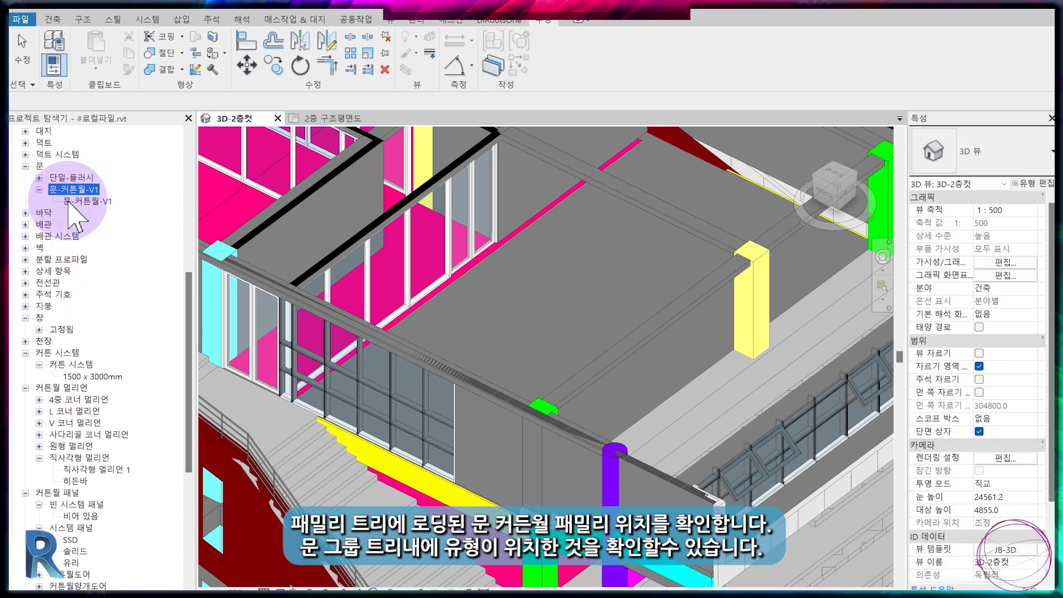
left_click(70, 202)
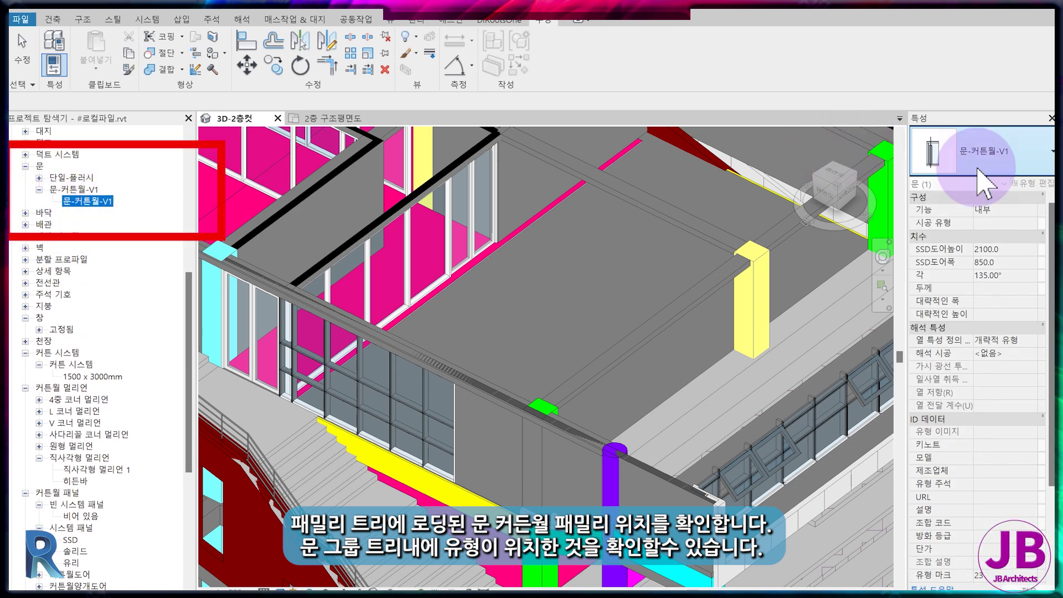
Change the curtain wall's 커튼월양개도어 panel beside the column to the 문-커튼월-V1 door type
left_click(248, 335)
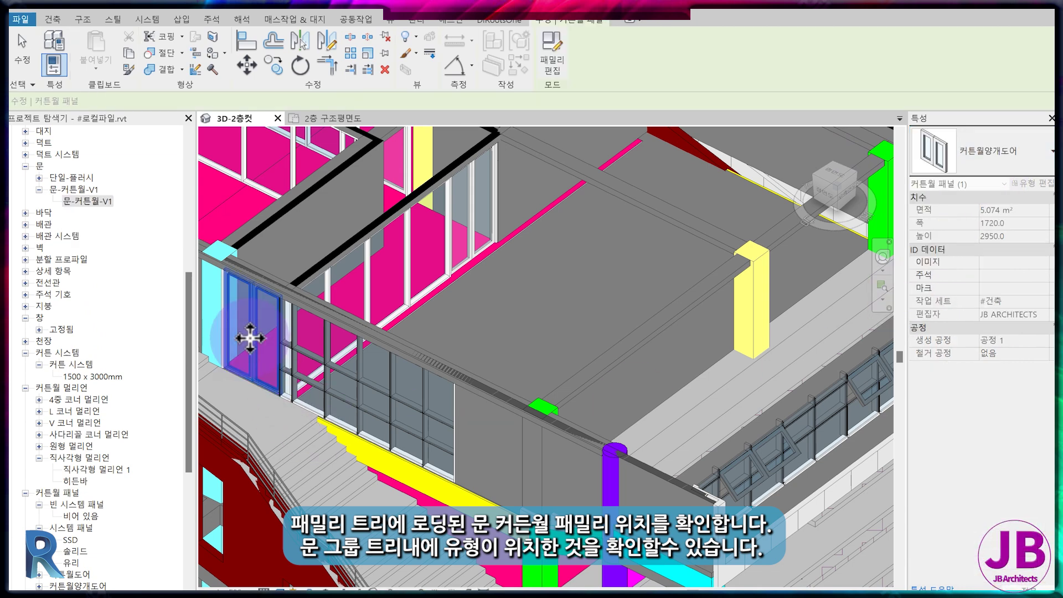
left_click(1052, 151)
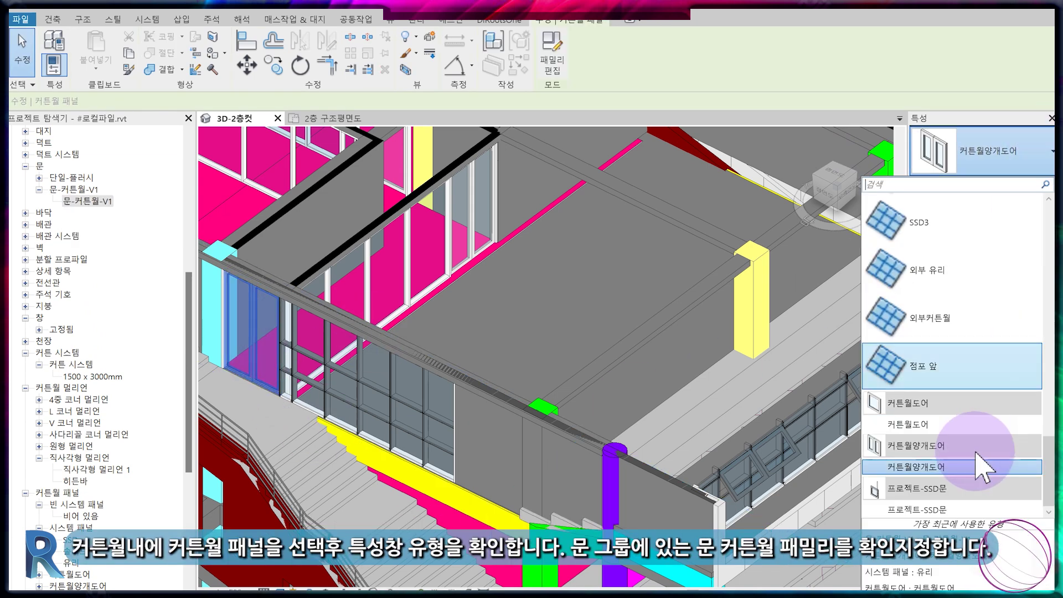
scroll(941, 388, "up", 10)
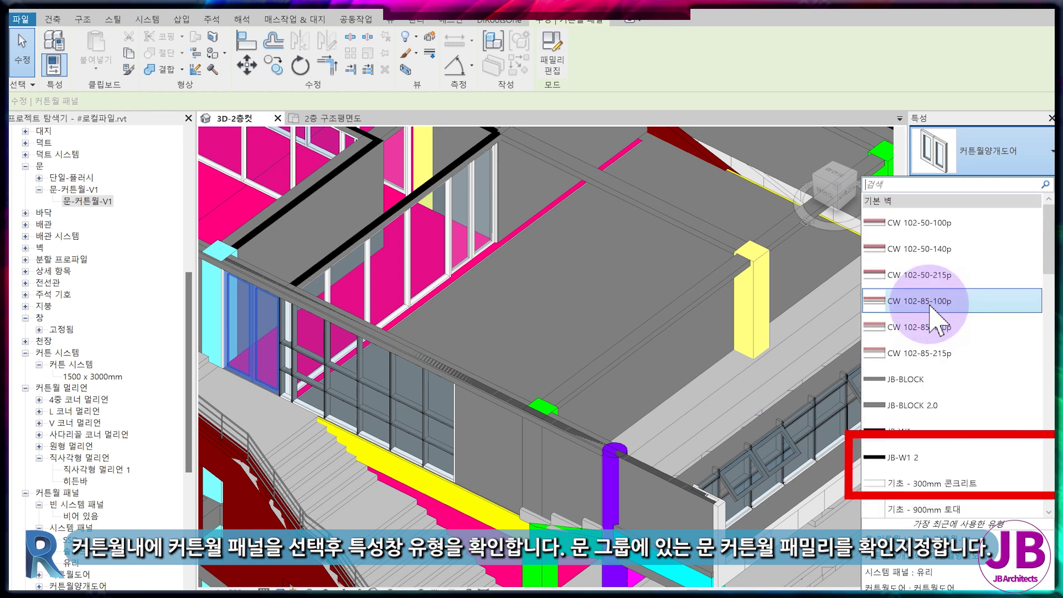
scroll(1041, 355, "down", 5)
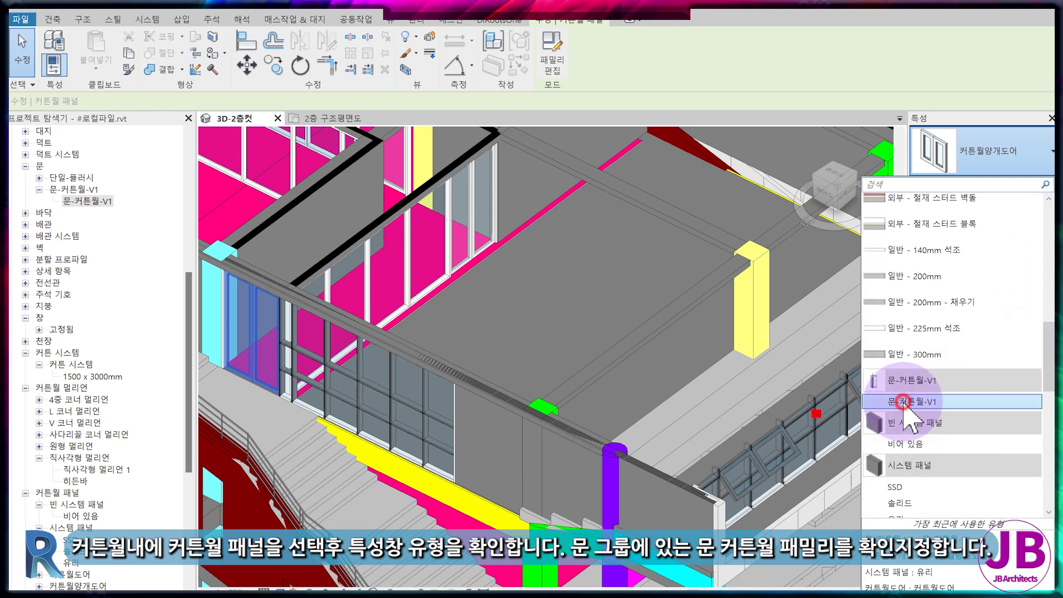
left_click(908, 402)
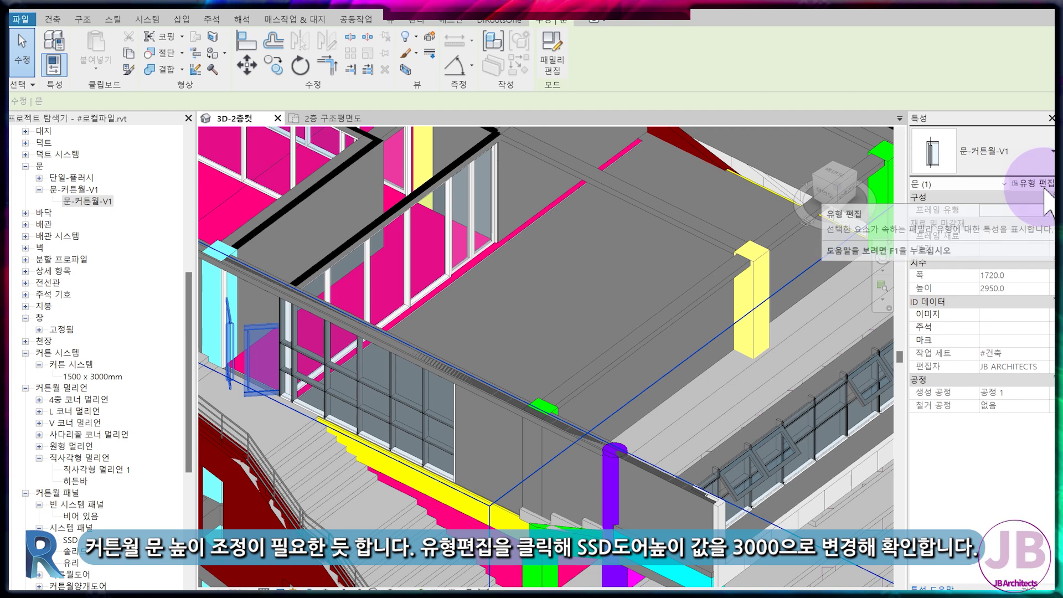
Set the 문-커튼월-V1 type's SSD도어높이 to 3000
left_click(1043, 185)
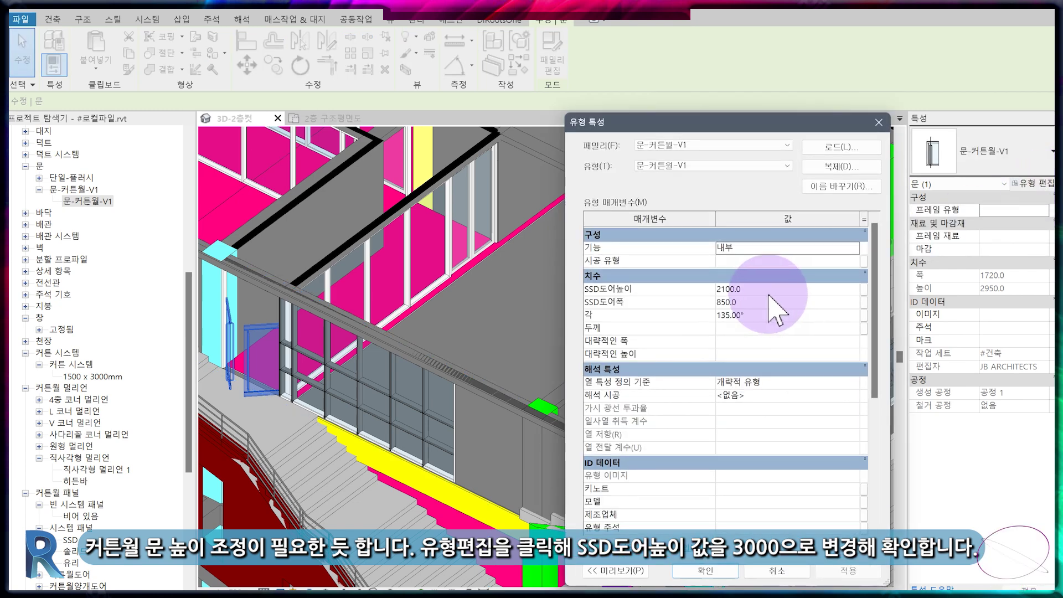
key("Return")
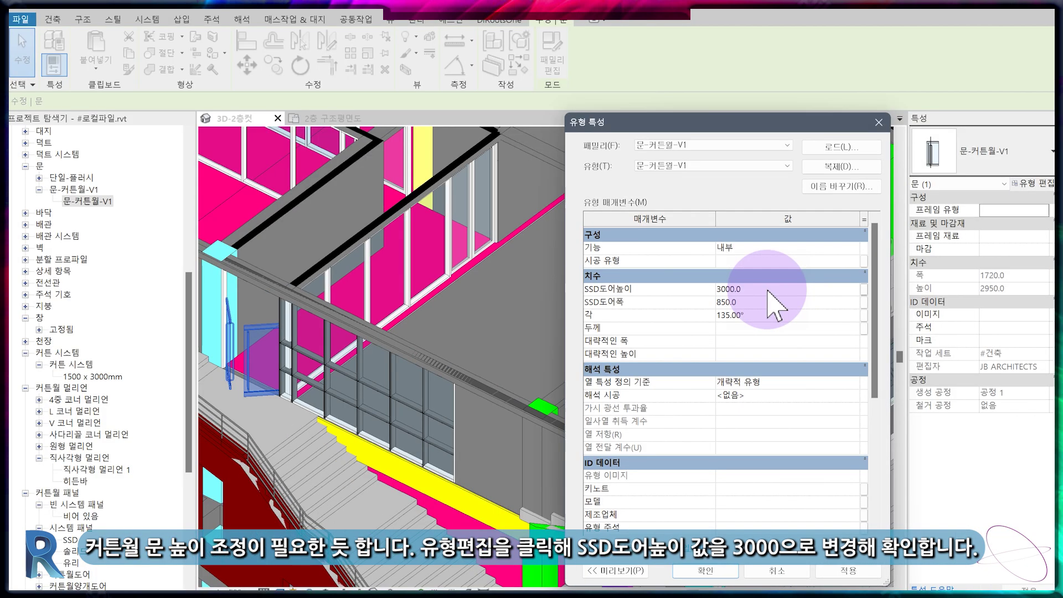
key("Return")
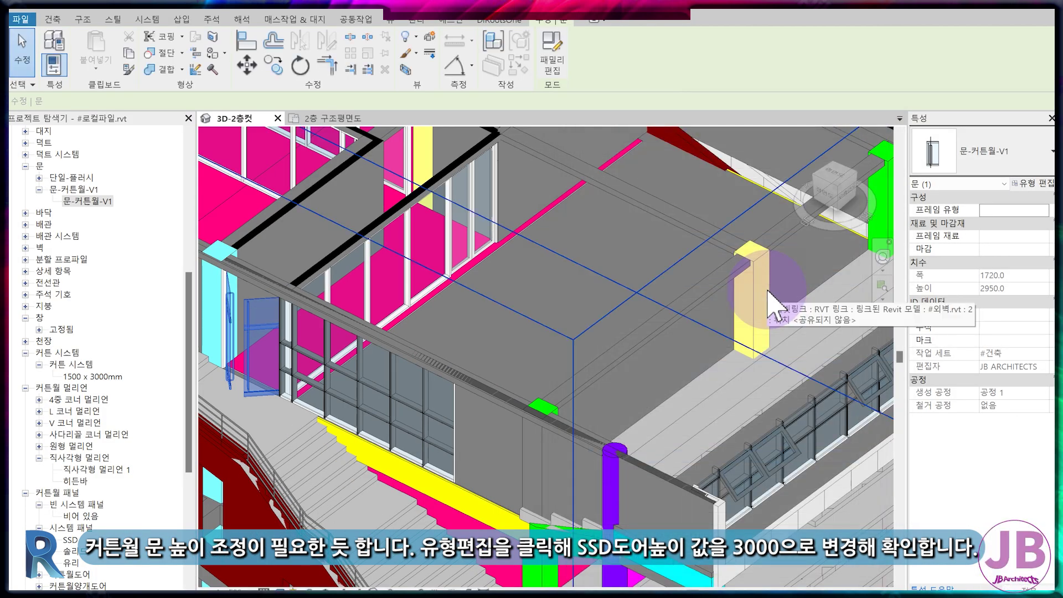
Open the 문-커튼월-V1 family and its nested SSD도어-V1 for editing, and show the nested family's 전면 elevation
left_click(564, 70)
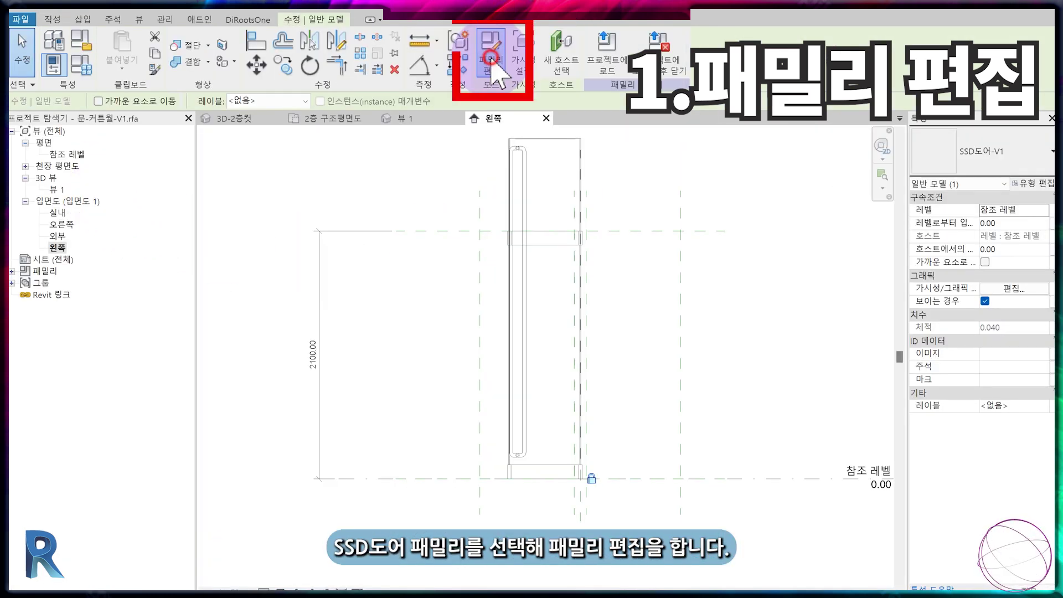
left_click(496, 72)
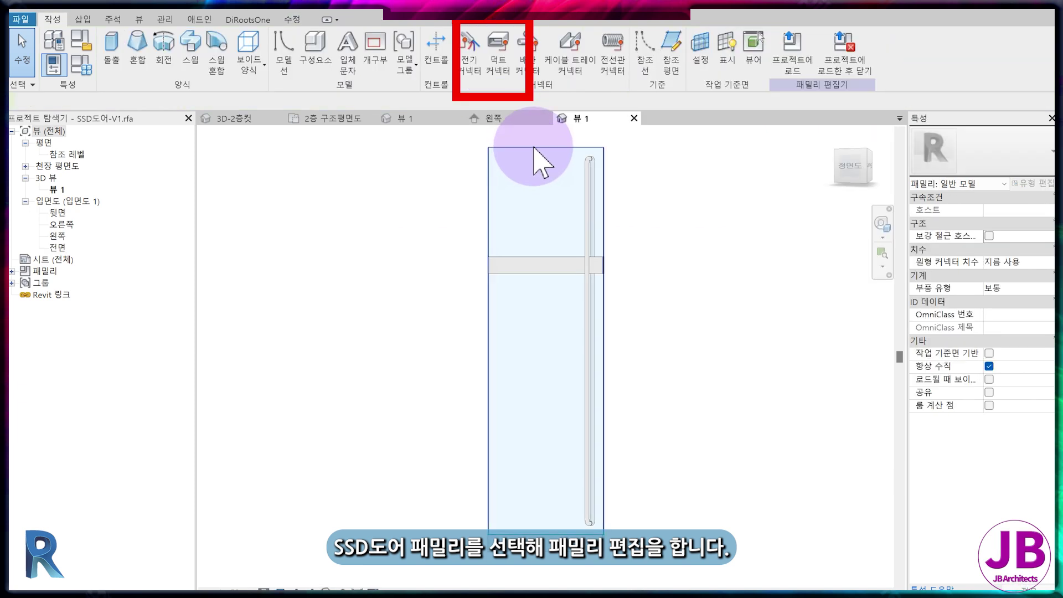
double_click(58, 248)
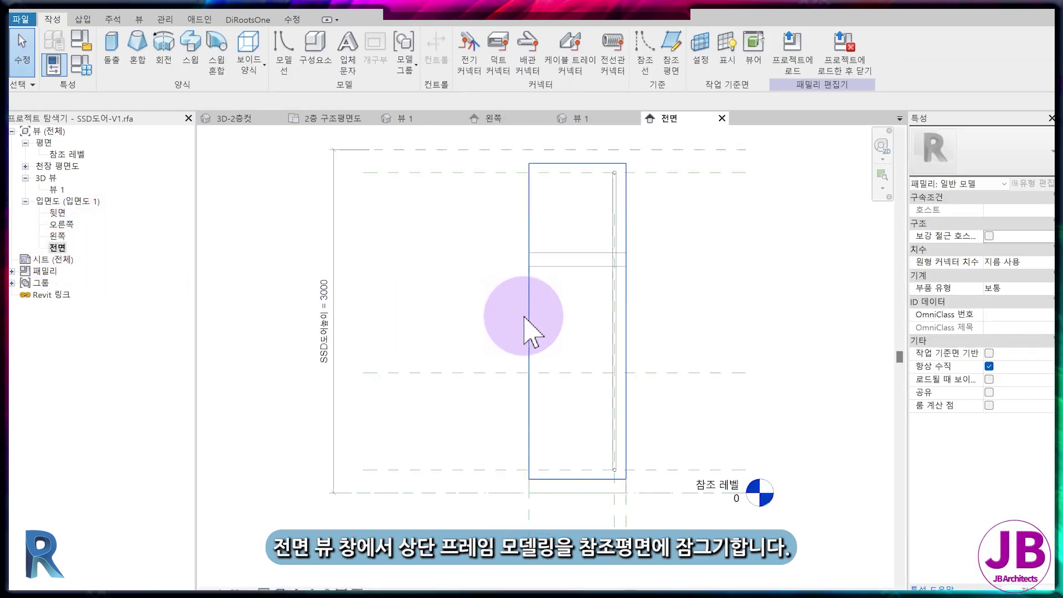
Align and lock the SSD door's upper frame to the top reference plane, and fix the glass extrusion's end to the frame
key("a")
key("l")
left_click(596, 200)
left_click(586, 304)
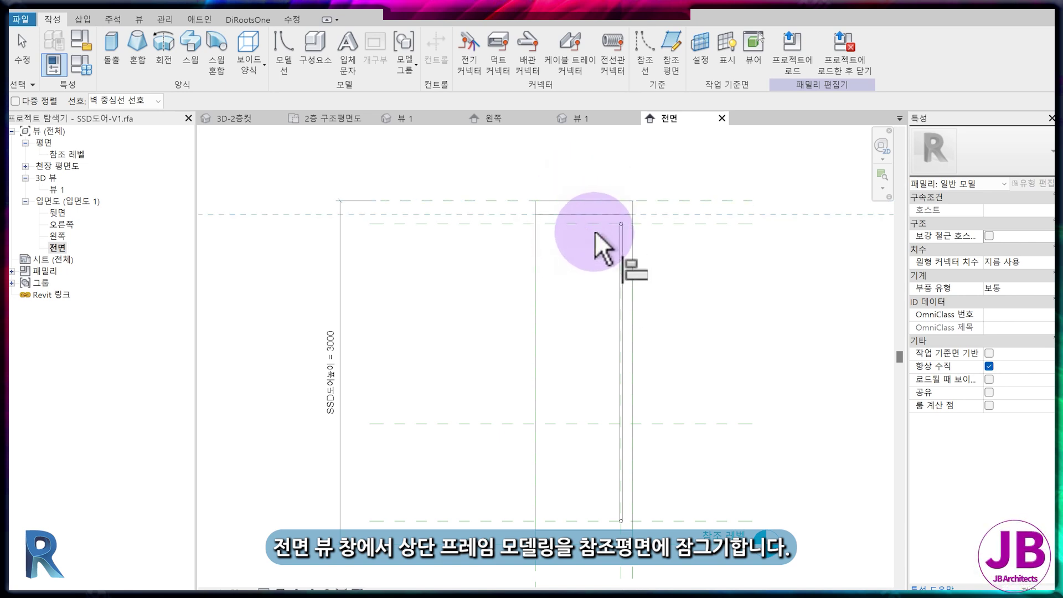
left_click(587, 214)
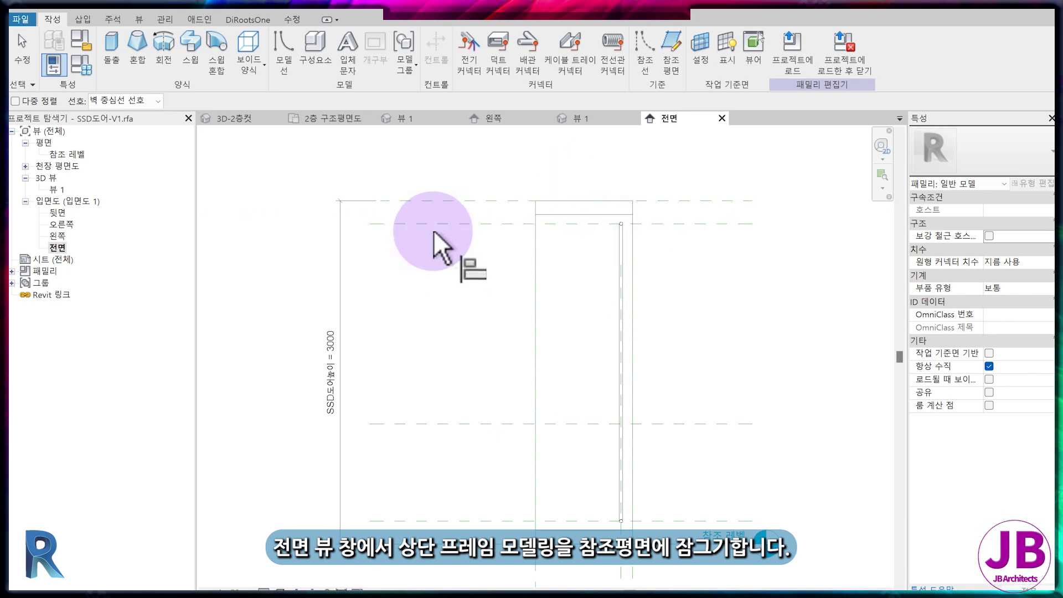
Dimension the handle's upper and lower reference planes to the door's top reference plane and base level
key("d")
key("i")
left_click(416, 201)
left_click(412, 224)
left_click(378, 251)
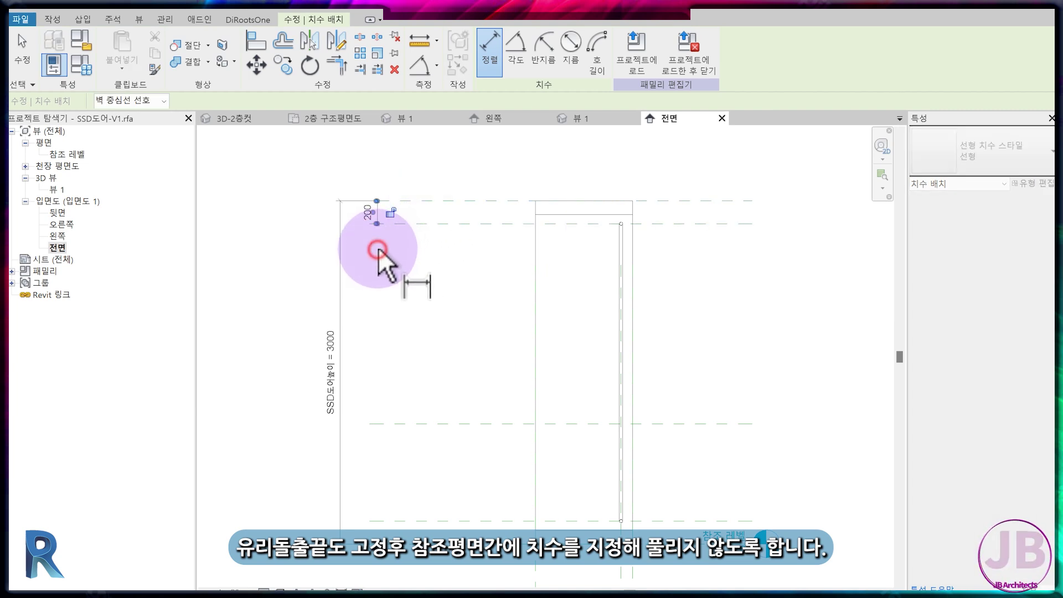
left_click(433, 521)
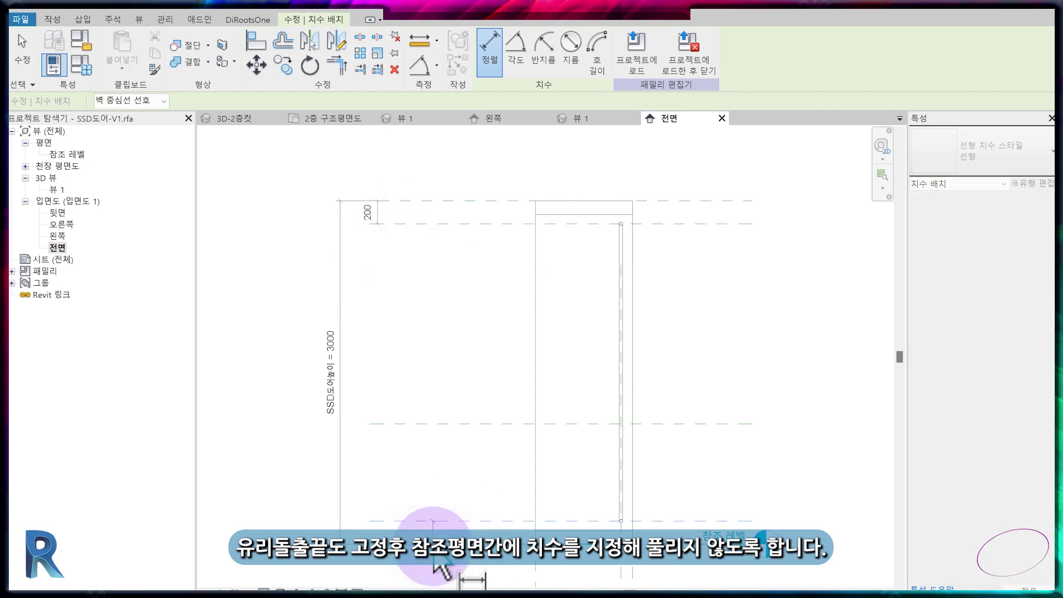
Dimension the door's top, middle and base references in one chain and make the spacing equal
left_click(443, 202)
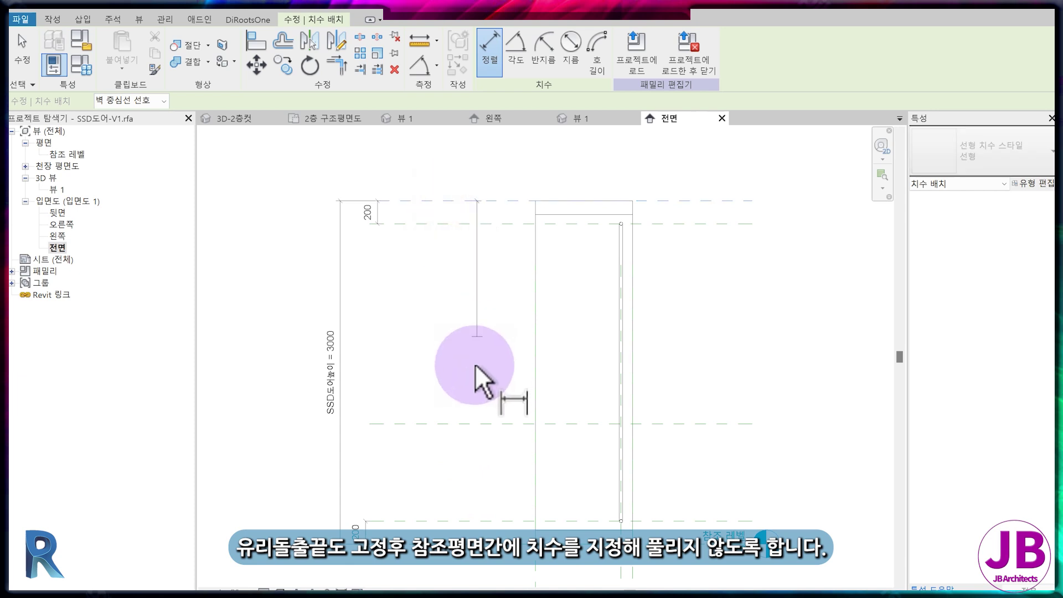
left_click(460, 424)
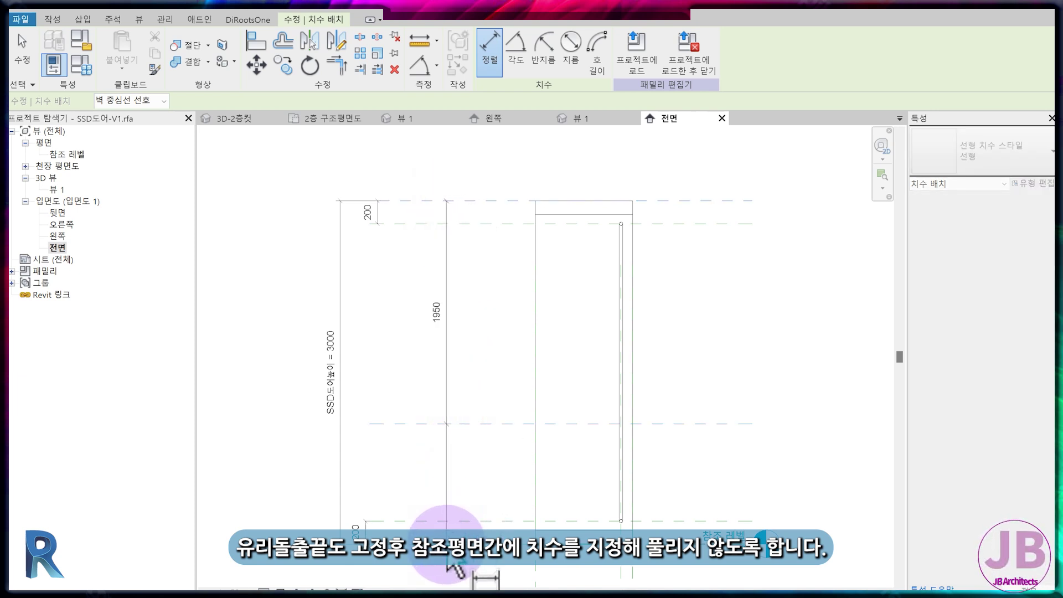
left_click(387, 471)
left_click(408, 375)
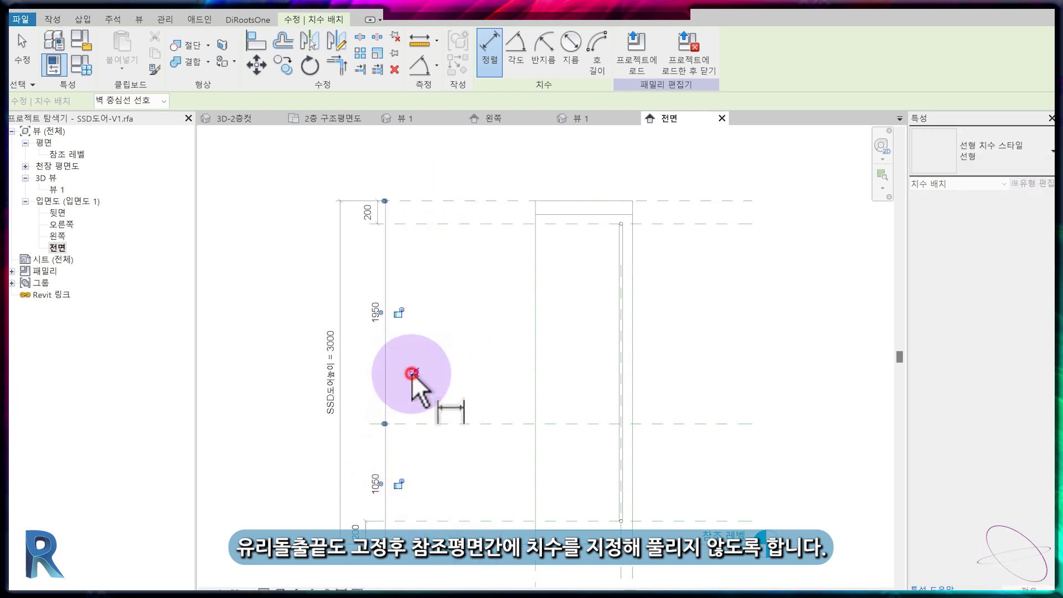
Save the changes to SSD도어-V1.rfa, reload it into the 문-커튼월-V1 family and close it
left_click(693, 55)
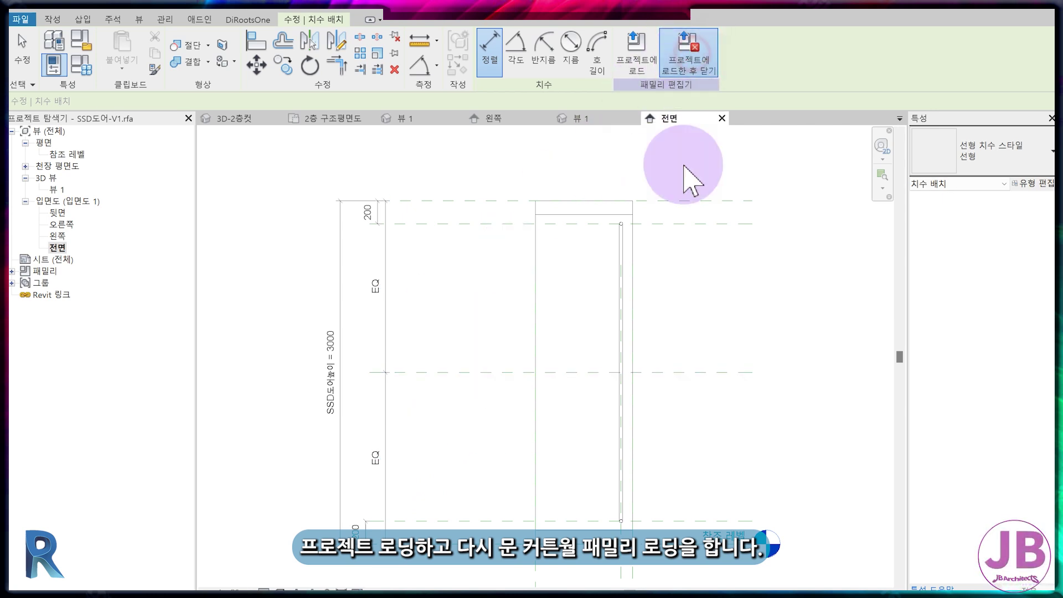
left_click(591, 324)
left_click(649, 476)
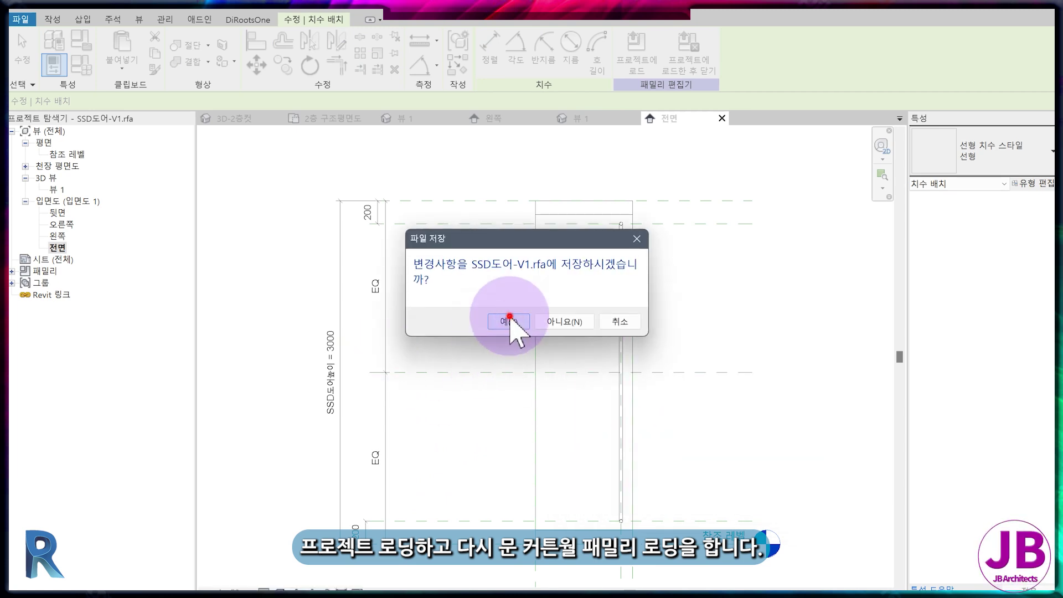
left_click(508, 317)
left_click(506, 318)
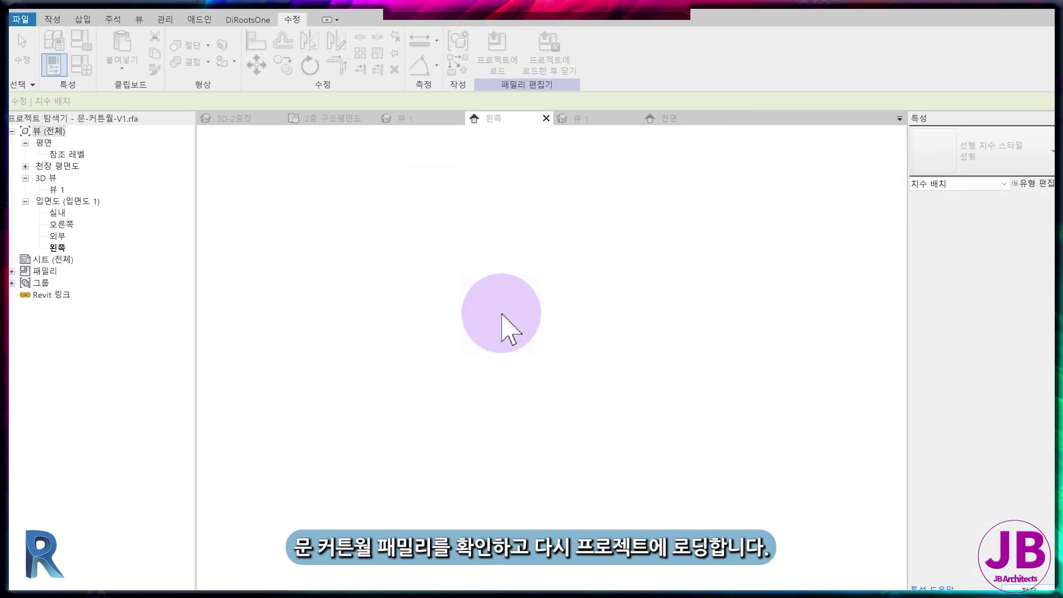
Reload the updated 문-커튼월-V1 into the building project, overwriting the existing version and its parameter values, and close the family
left_click(564, 65)
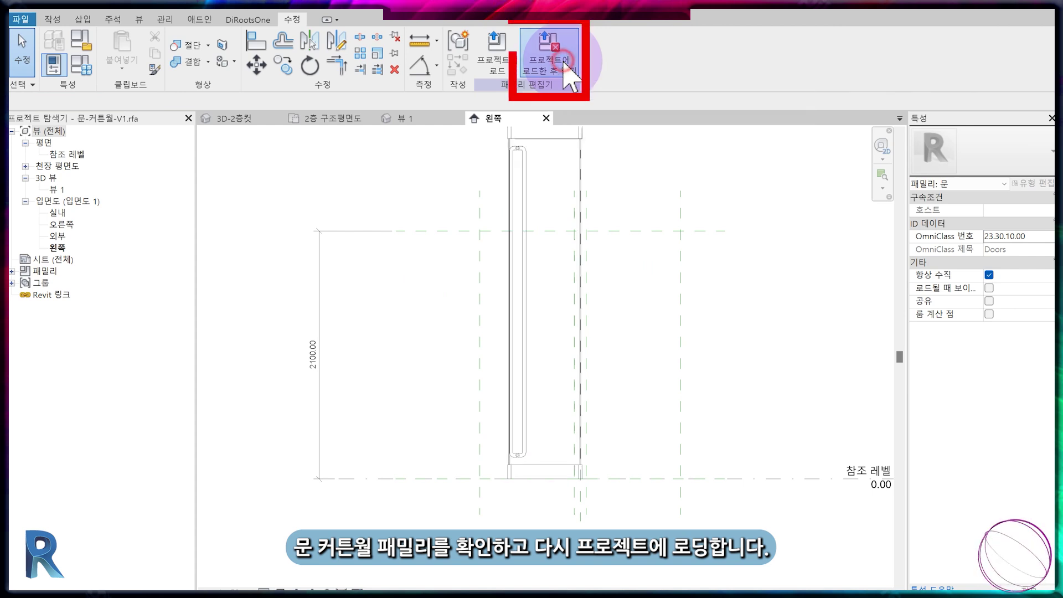
left_click(551, 335)
left_click(513, 328)
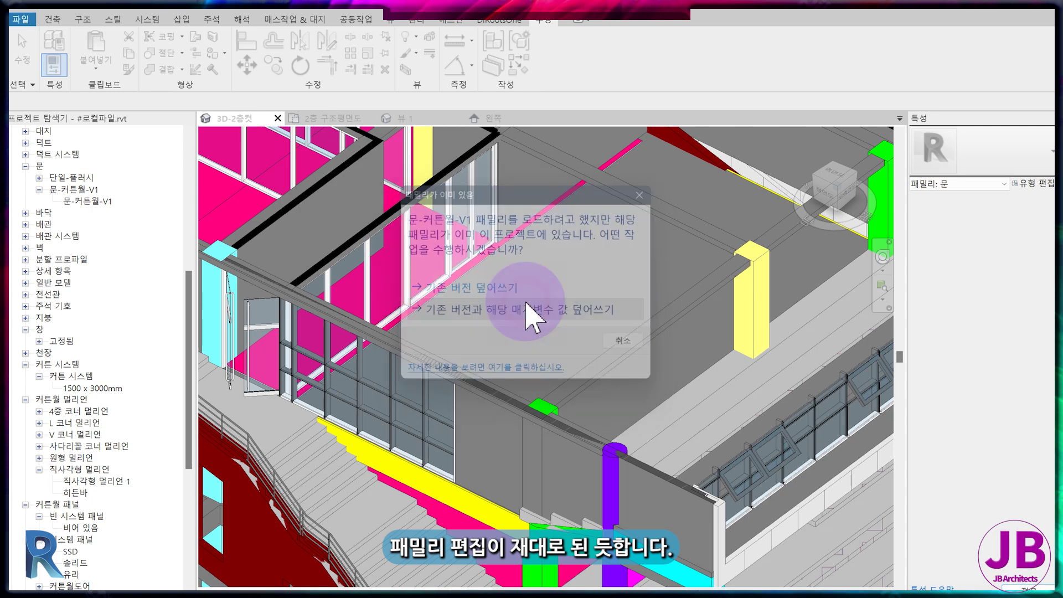
left_click(525, 308)
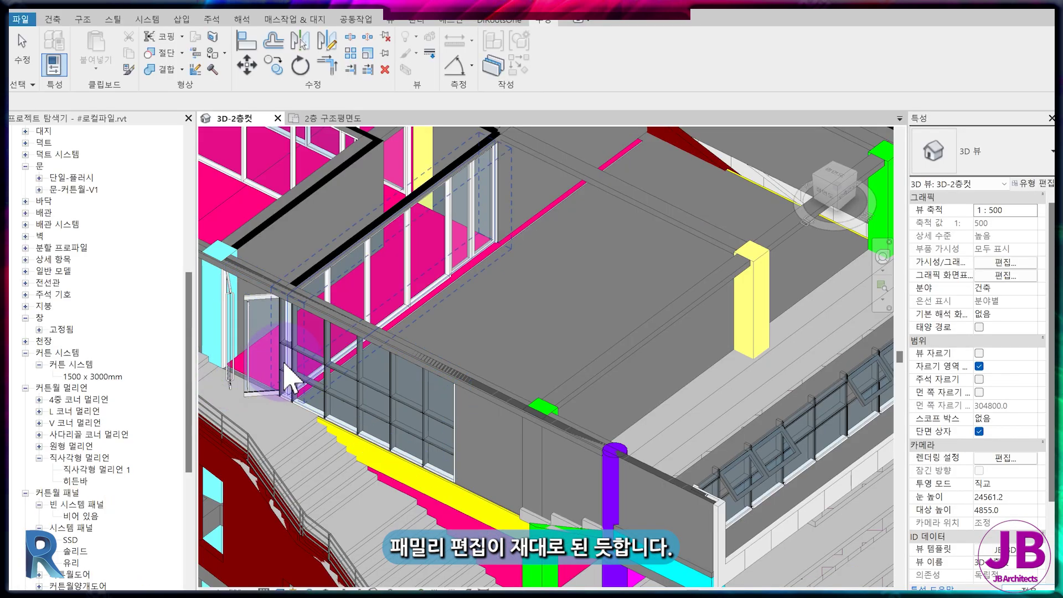
Change the 커튼월양개도어 panel in the interior curtain wall beside the entrance to the 문-커튼월-V1 door type
middle_click_drag(511, 312, 908, 313)
scroll(845, 304, "up", 3)
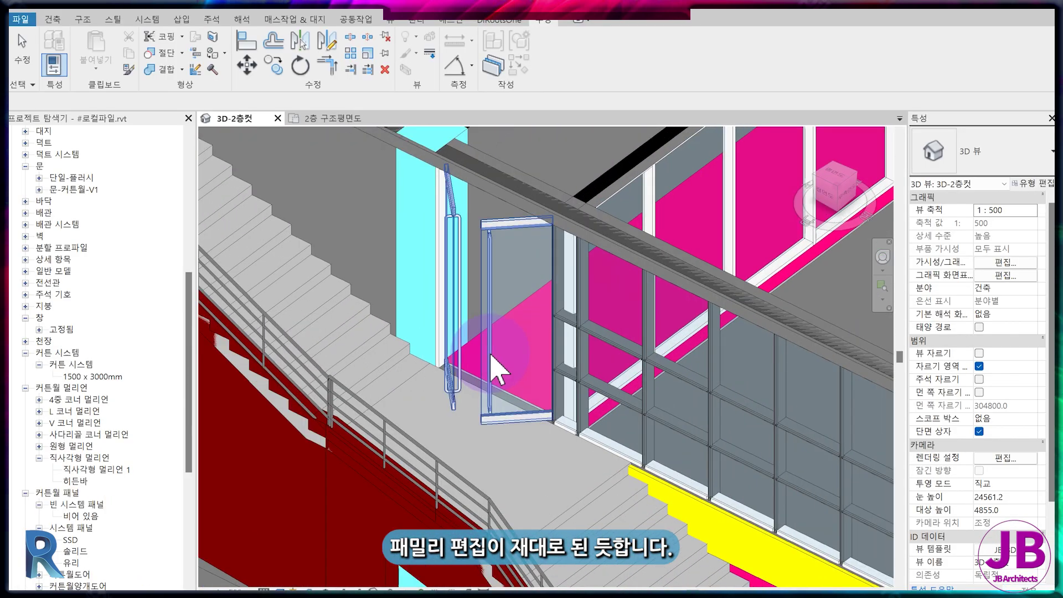
scroll(689, 273, "down", 3)
scroll(700, 291, "up", 3)
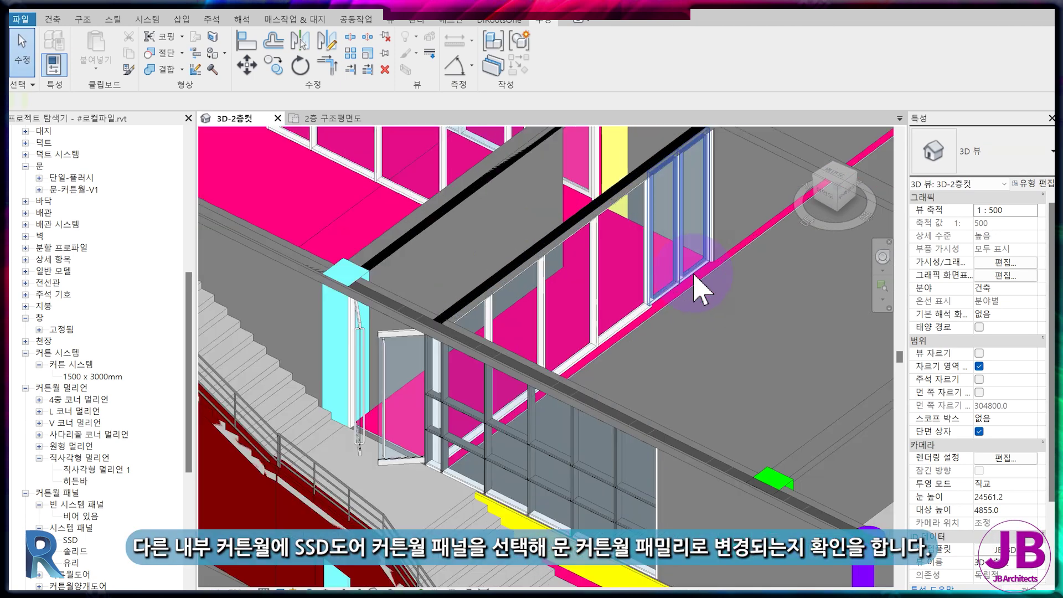
left_click(694, 278)
left_click(991, 150)
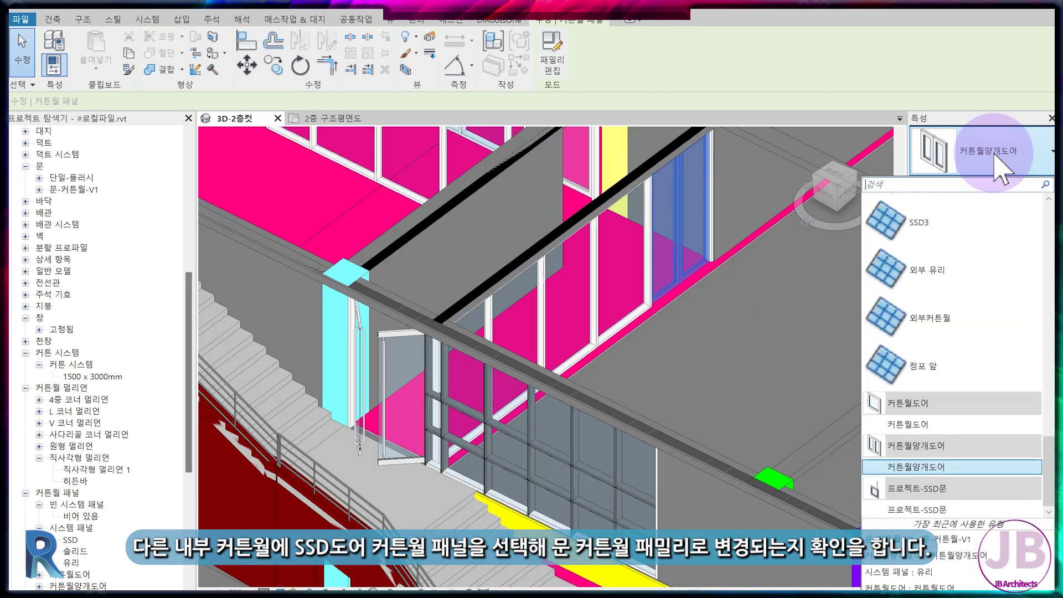
scroll(914, 344, "up", 5)
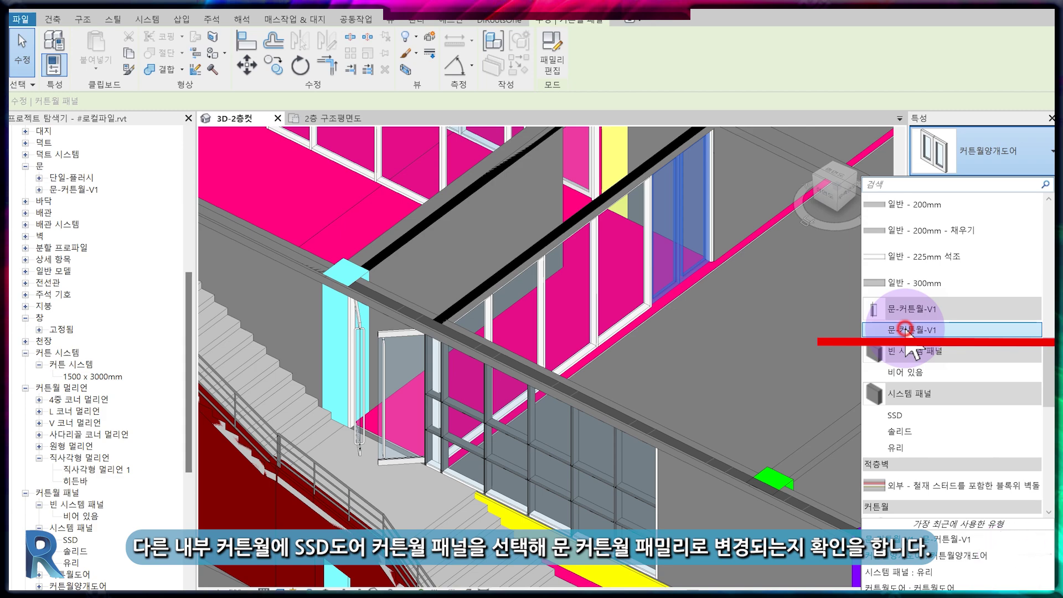
left_click(906, 330)
left_click(677, 354)
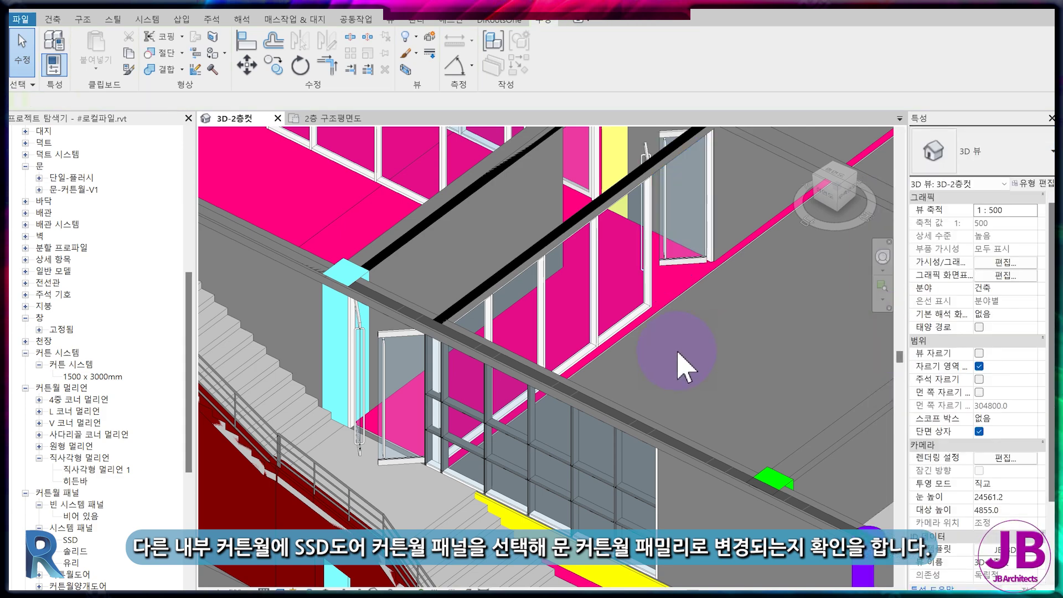
Replace the remaining double-door panel in the far interior curtain wall with the 문-커튼월-V1 type
scroll(679, 354, "down", 3)
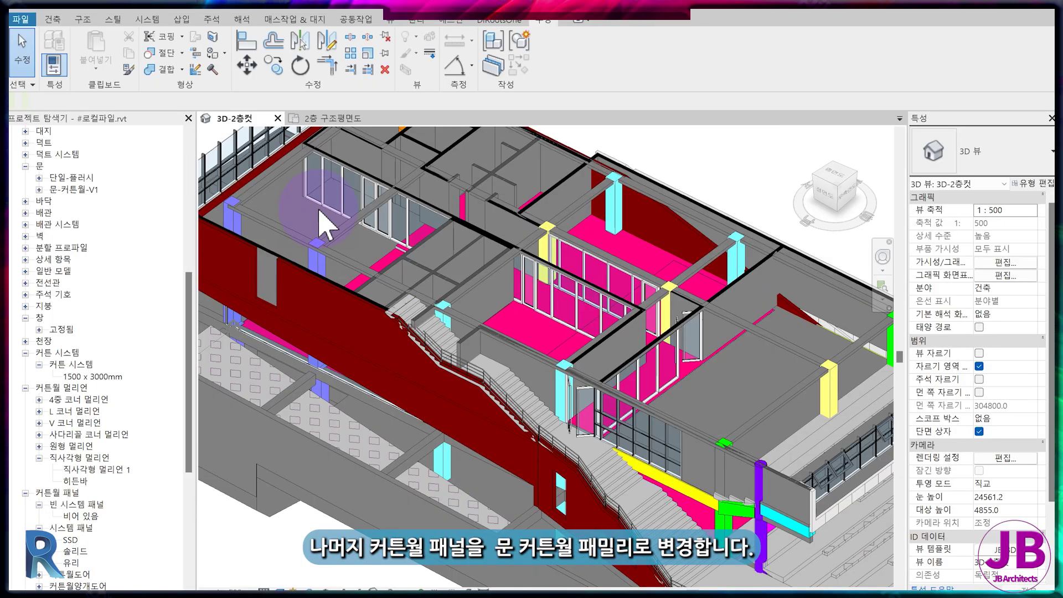
scroll(216, 277, "up", 5)
left_click(437, 255)
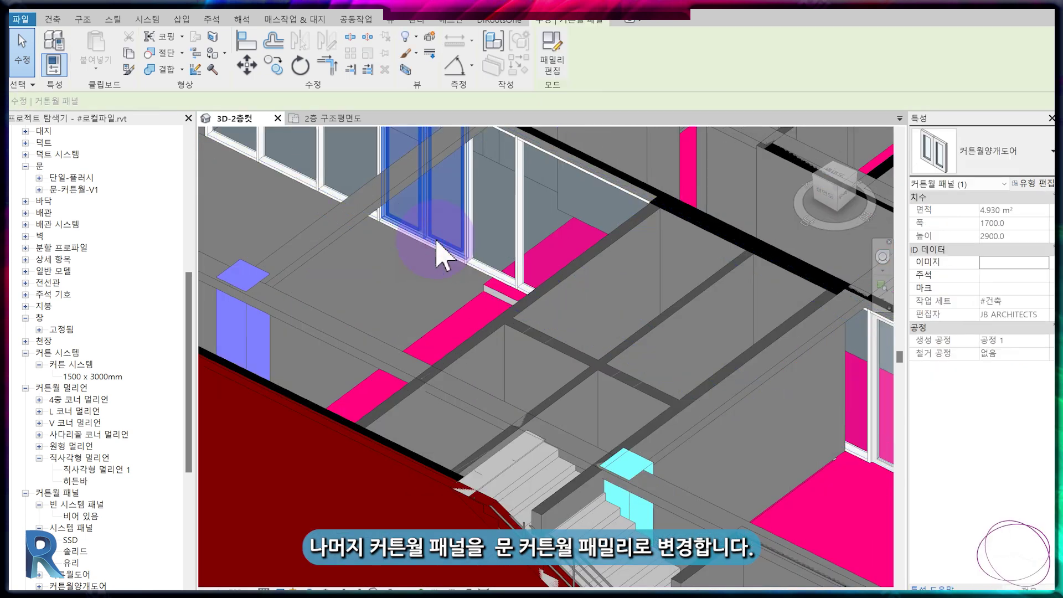
left_click(1005, 161)
scroll(973, 333, "up", 3)
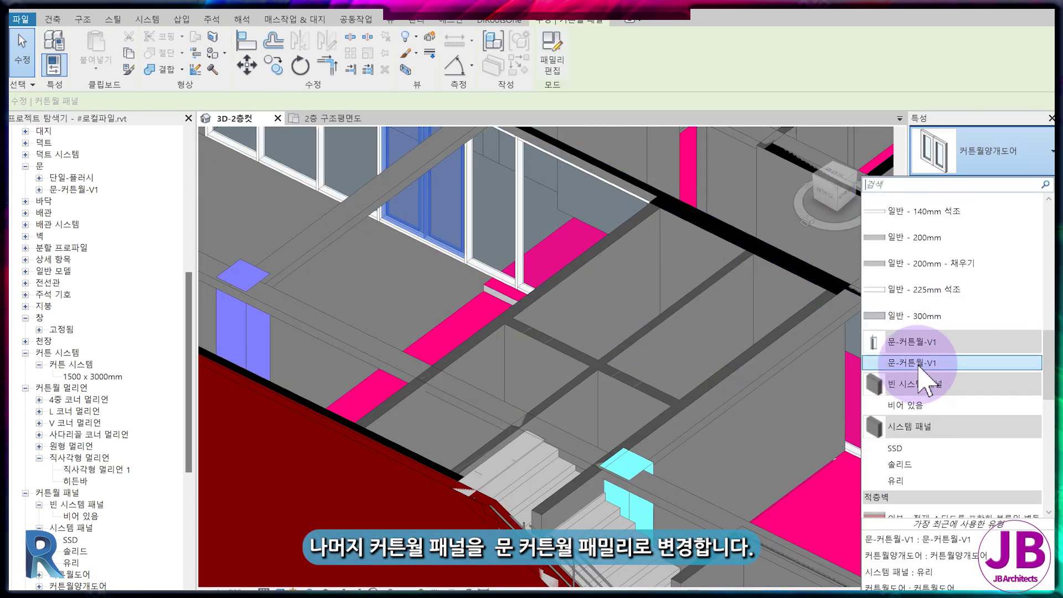
left_click(922, 360)
key("Escape")
Delete the rectangular mullions below and above the replaced door in the far interior curtain wall
left_click(432, 245)
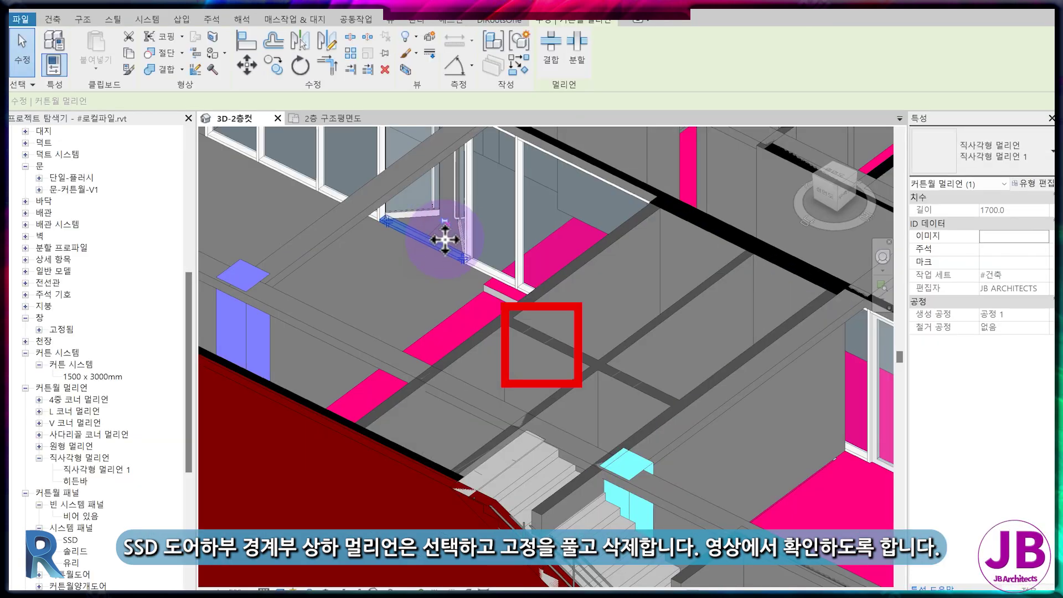
key("Delete")
middle_click_drag(427, 191, 436, 319)
scroll(436, 221, "up", 3)
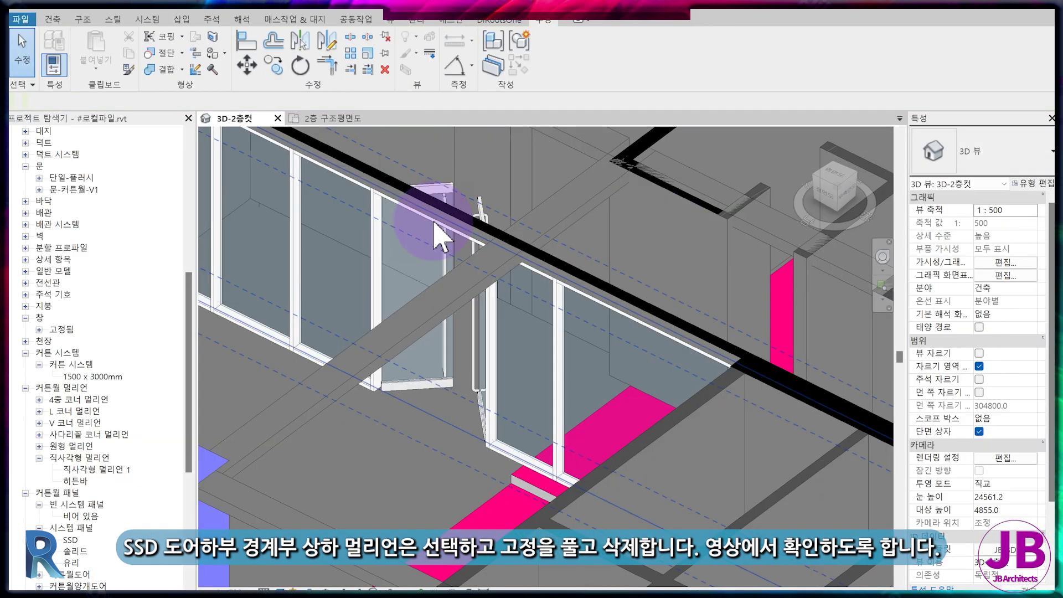
left_click(454, 191)
key("Delete")
Delete the rectangular mullion above the SSD door in the exterior curtain wall by the stairs
scroll(477, 216, "down", 6)
middle_click_drag(477, 233, 336, 276)
scroll(639, 384, "up", 3)
middle_click_drag(647, 390, 593, 213, "shift")
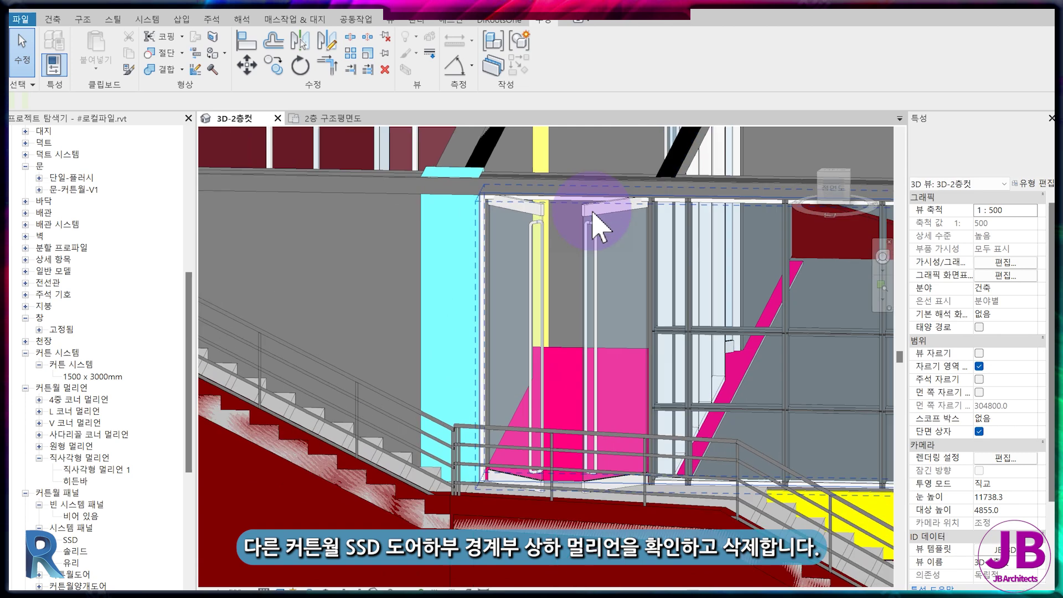
scroll(592, 214, "up", 2)
left_click(577, 195)
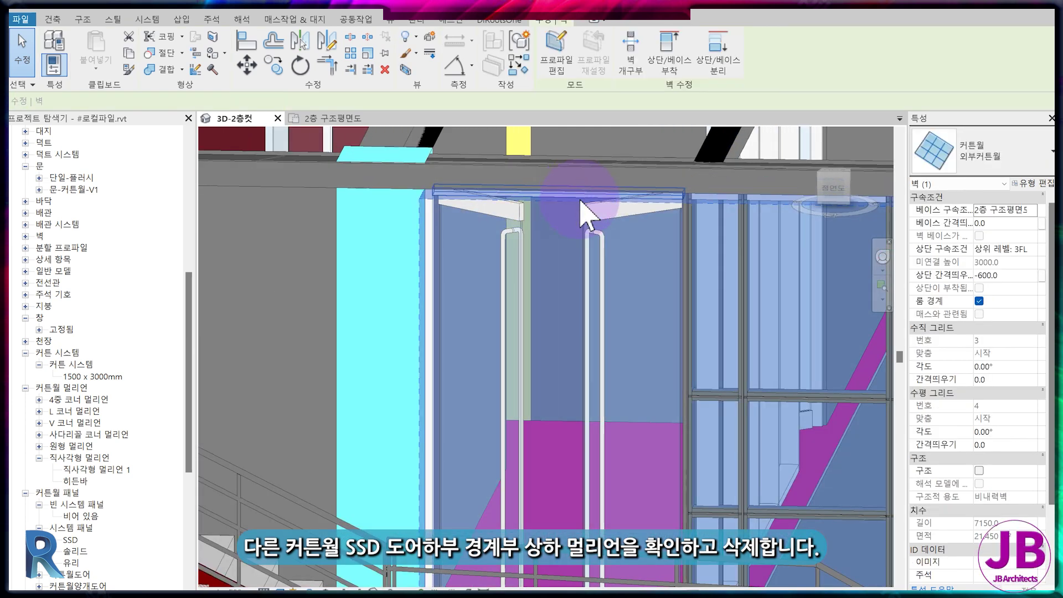
left_click(577, 183)
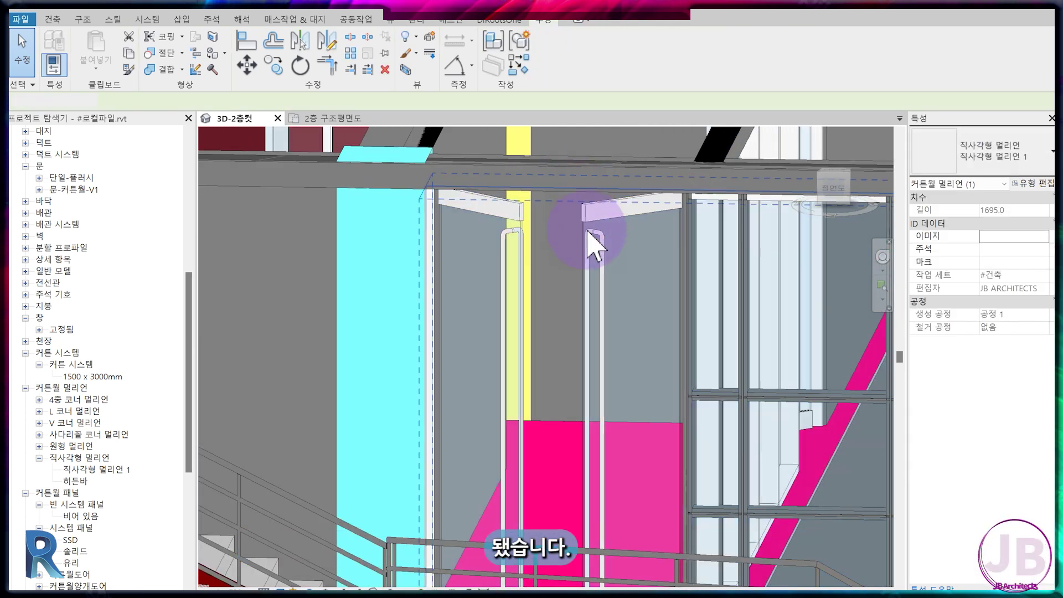
key("Delete")
Test the 문-커튼월-V1 door type's angle parameter (각) at 45° and 90°, then set it to 180°
scroll(570, 434, "down", 4)
scroll(640, 472, "down", 3)
middle_click_drag(639, 473, 382, 471, "shift")
scroll(462, 377, "down", 2)
middle_click_drag(496, 396, 726, 432)
left_click(647, 388)
left_click(1033, 182)
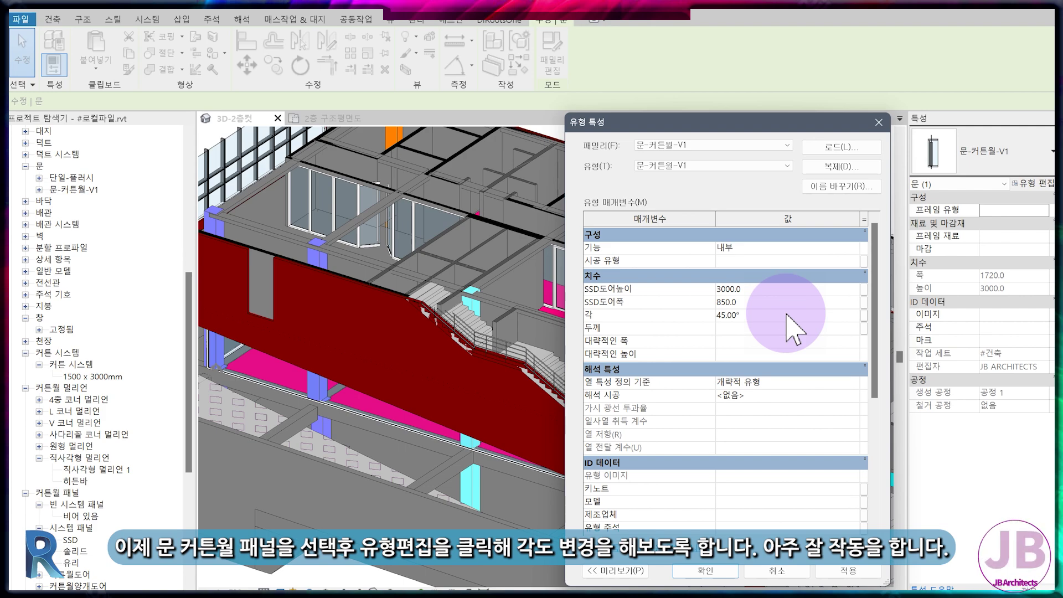
key("Return")
left_click(1045, 181)
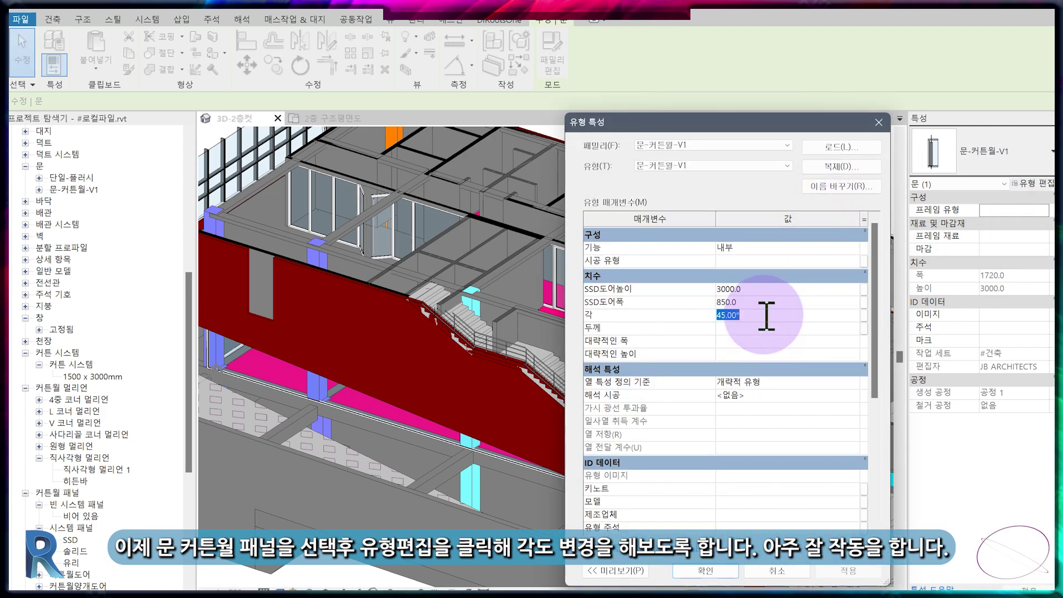
key("Return")
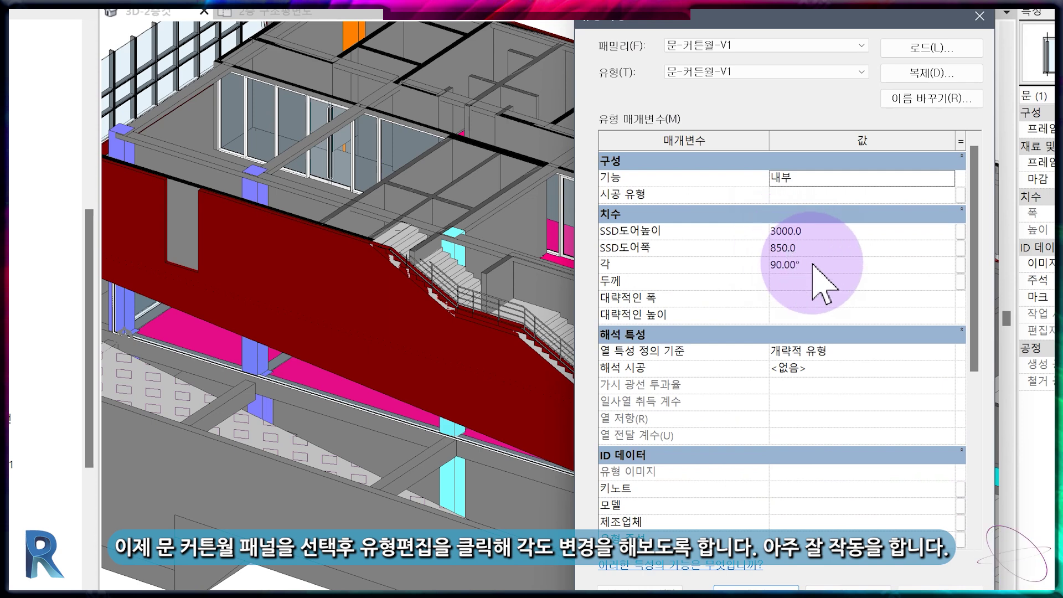
left_click(815, 264)
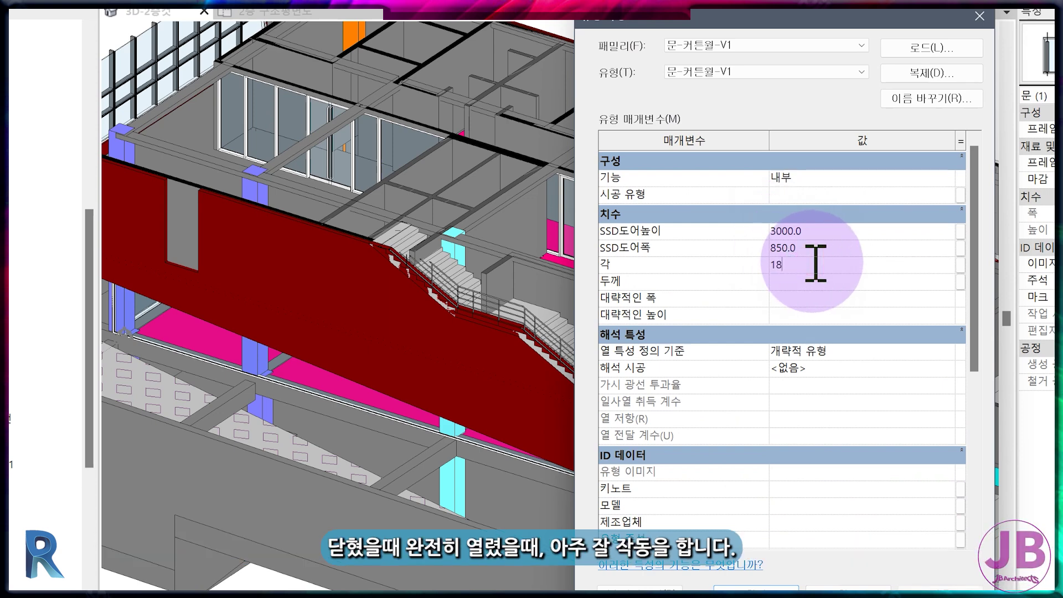
key("Return")
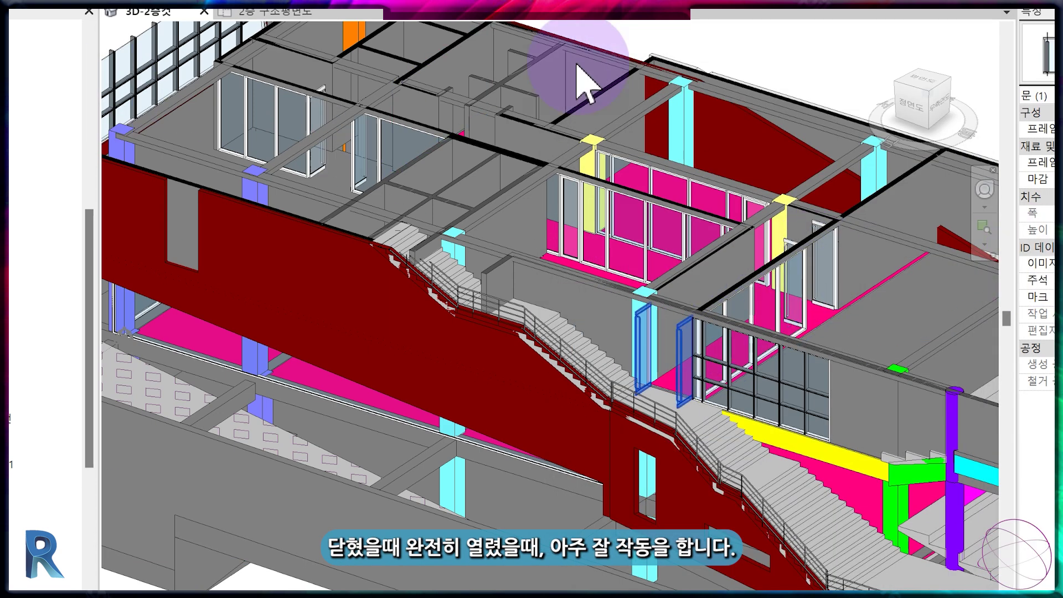
Examine the door swing lines of the 문-커튼월-V1 doors in the 2층 구조평면도 plan view
left_click(291, 12)
scroll(609, 343, "up", 3)
scroll(729, 190, "up", 4)
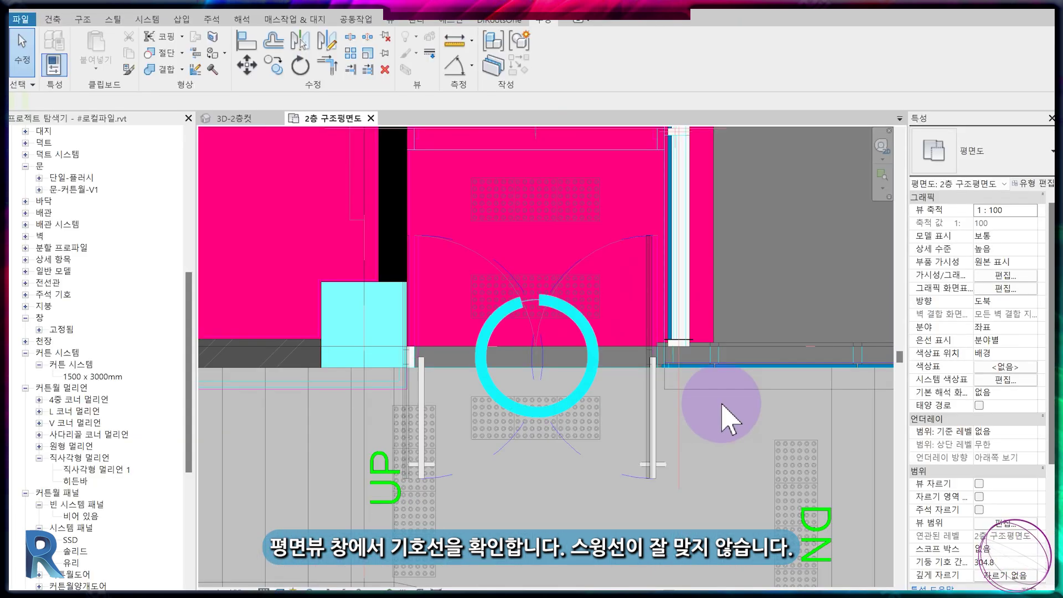
scroll(740, 391, "up", 3)
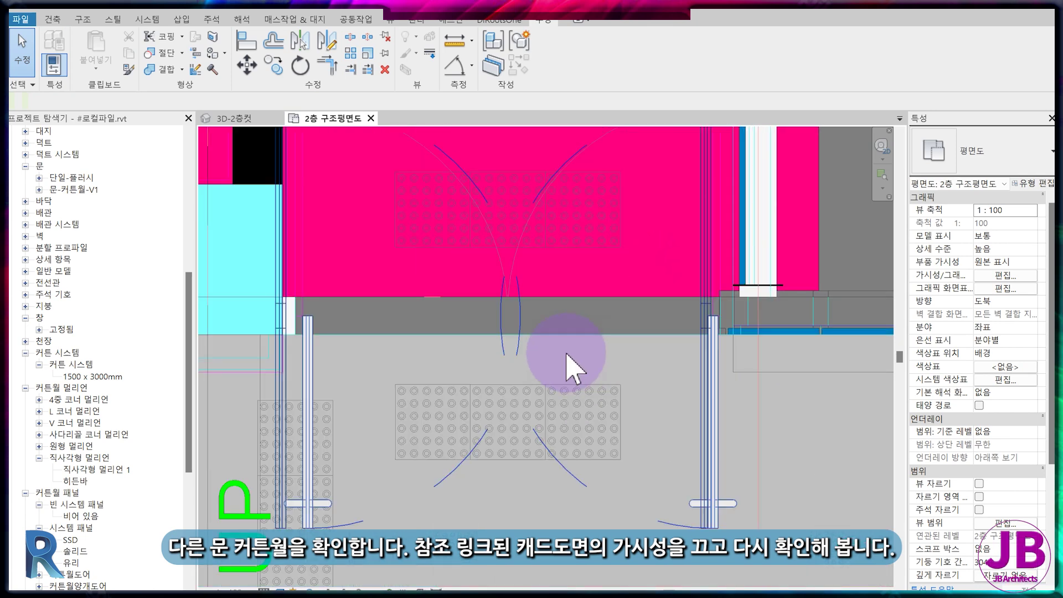
scroll(471, 351, "up", 5)
middle_click_drag(659, 335, 676, 580)
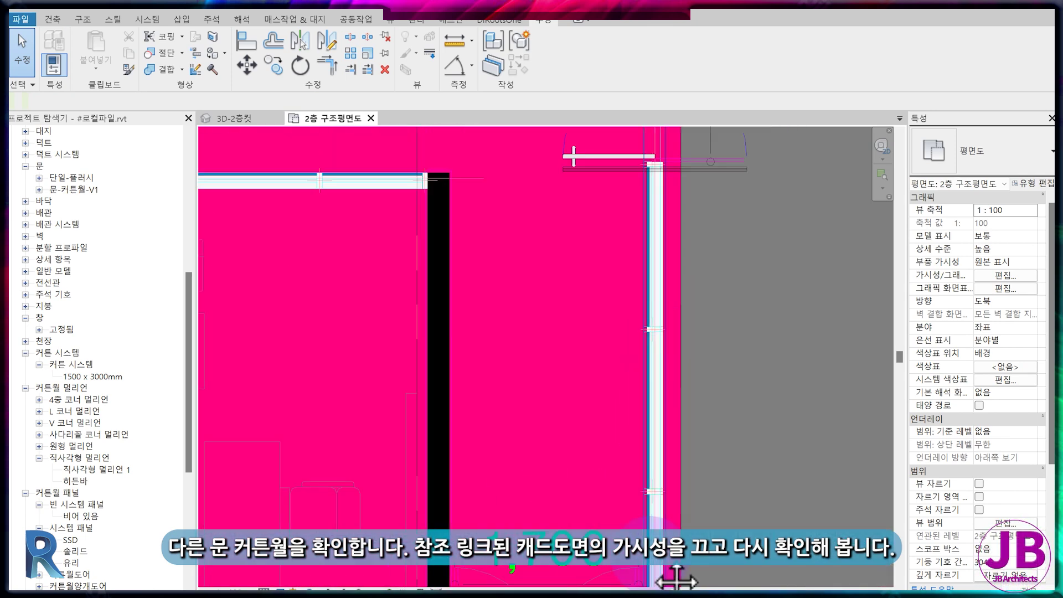
scroll(678, 337, "down", 5)
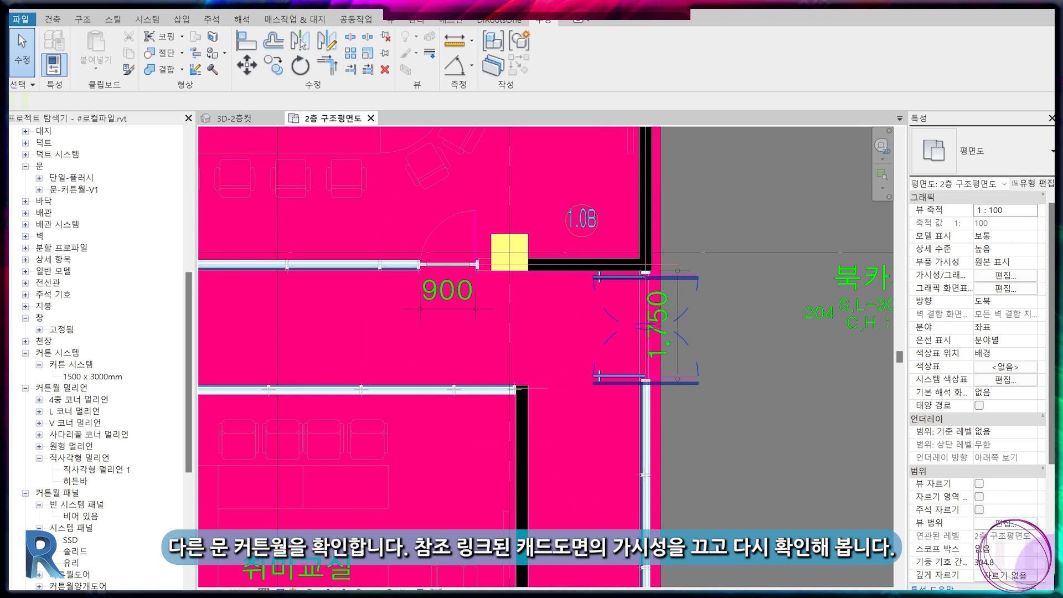
Hide the linked second-floor architectural CAD drawing in the plan's imported category visibility settings
key("v")
key("v")
left_click(478, 64)
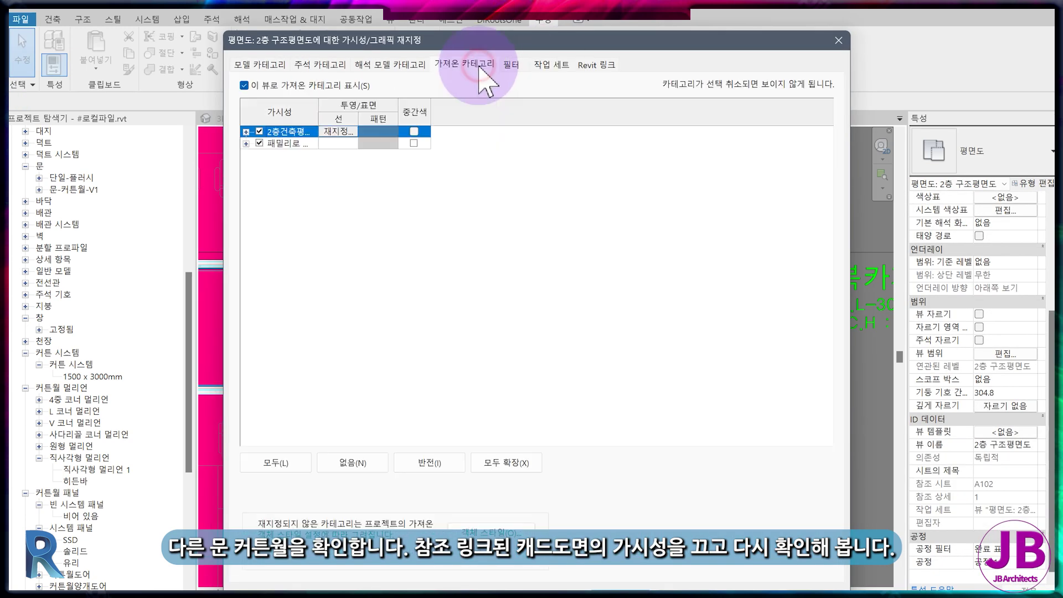
left_click(259, 131)
left_click(627, 597)
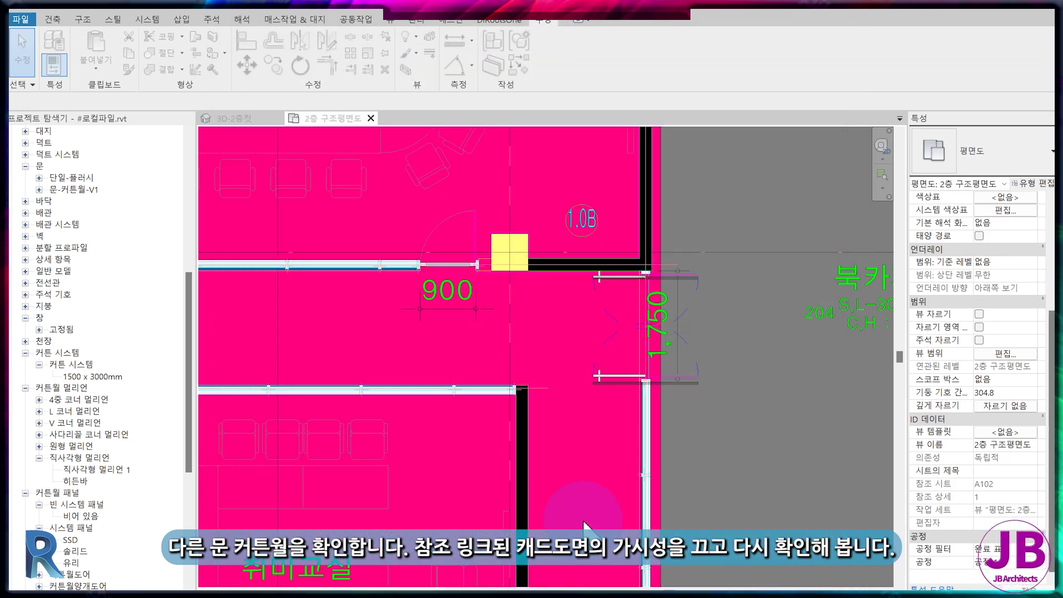
Select the entrance 문-커튼월-V1 door in the plan and open its family for editing
scroll(699, 368, "down", 4)
scroll(636, 433, "up", 5)
scroll(637, 437, "down", 3)
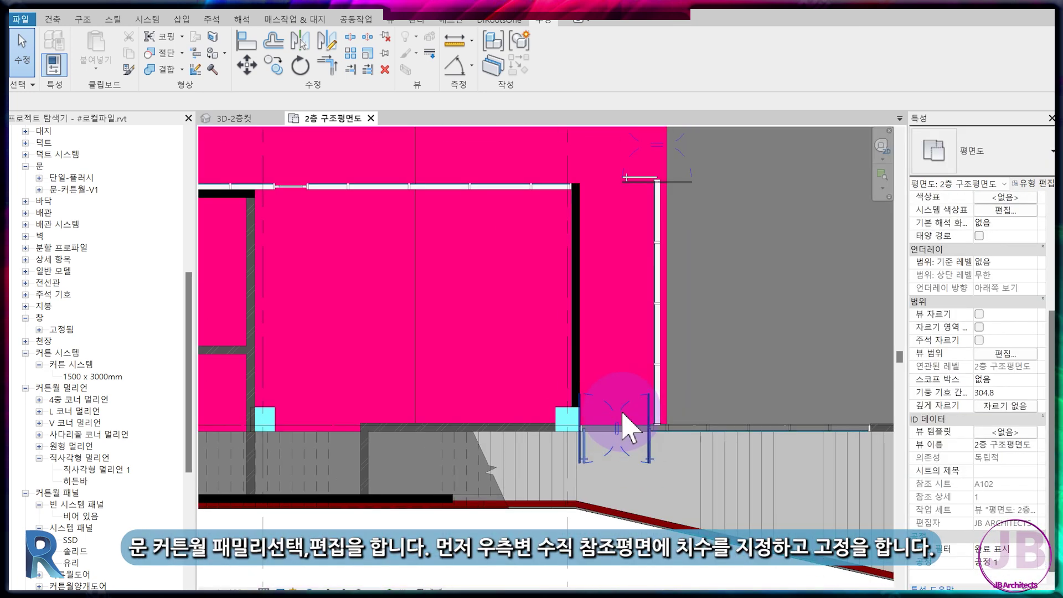
left_click(622, 414)
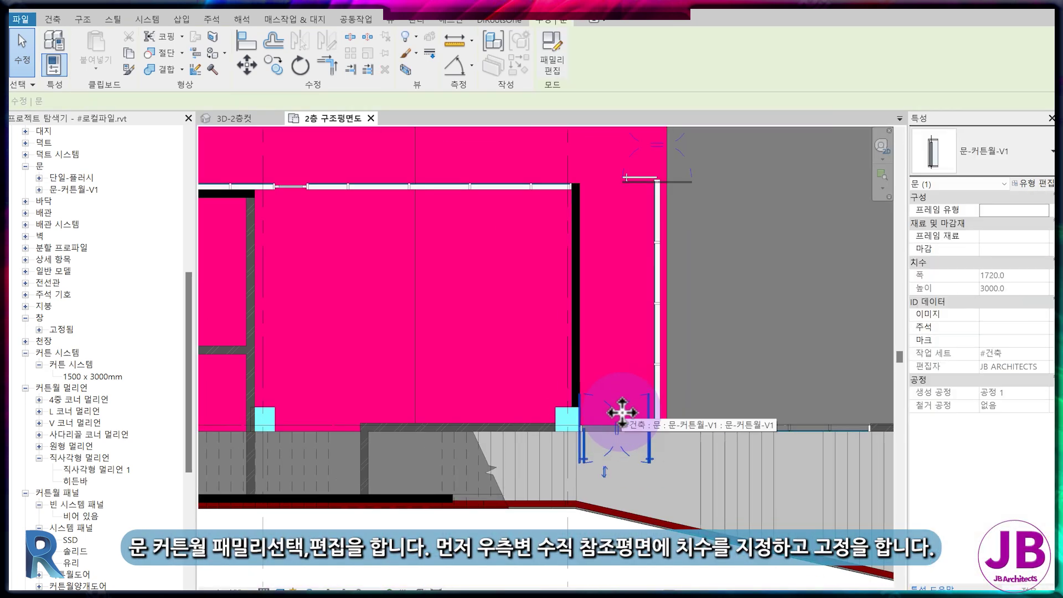
left_click(552, 75)
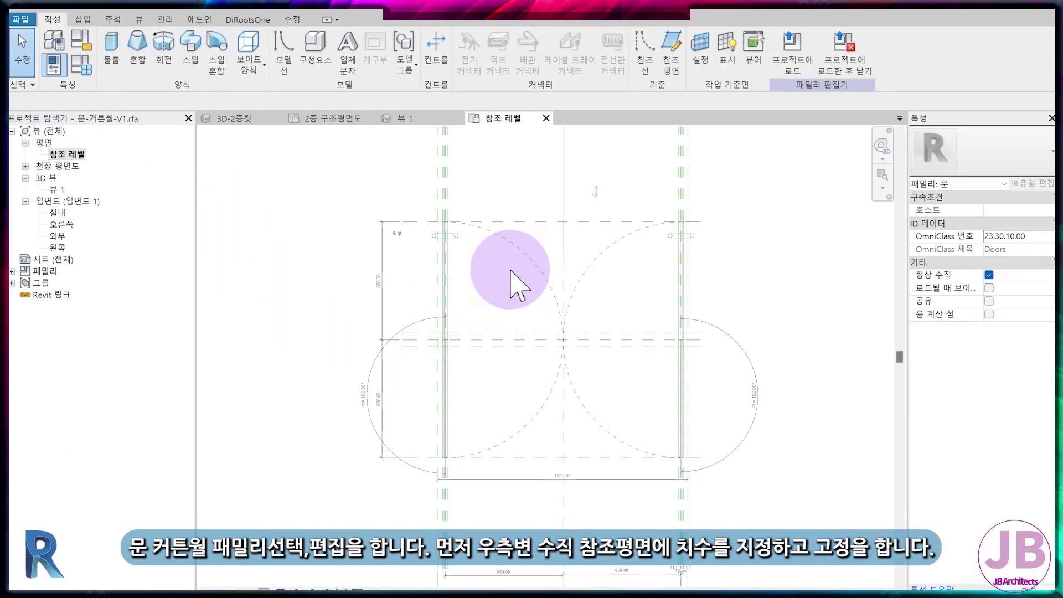
Dimension and lock the vertical reference planes at the door's right jamb in the reference level plan
scroll(498, 369, "up", 2)
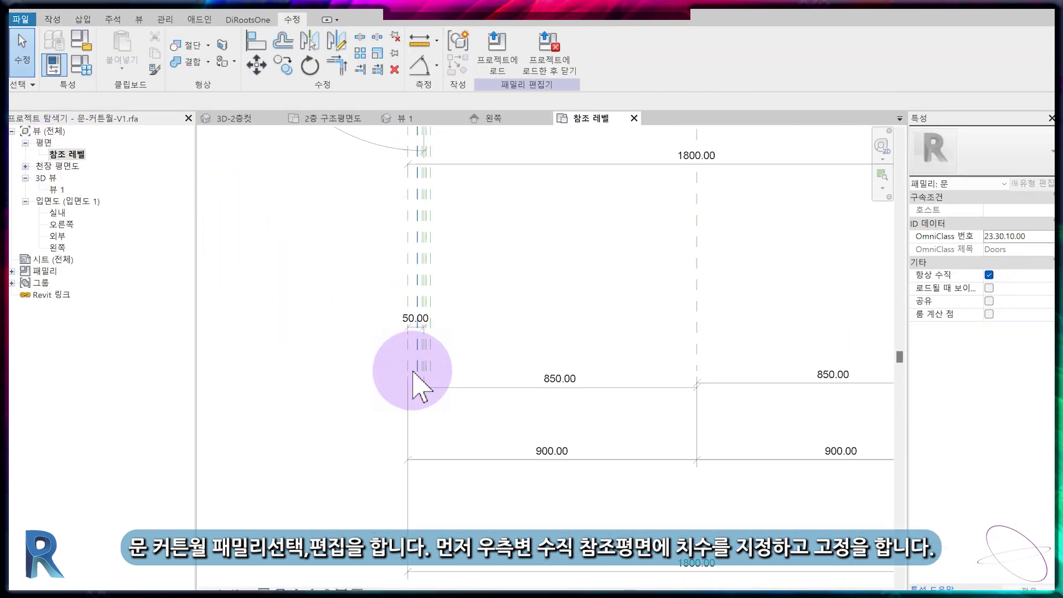
scroll(693, 310, "up", 3)
left_click(711, 318)
left_click(612, 250)
Dimension the vertical reference planes at the door's left jamb in a chain and lock the segments
scroll(771, 304, "down", 3)
middle_click_drag(367, 392, 700, 359)
mouse_move(411, 341)
middle_mouse_down()
mouse_move(624, 351)
mouse_move(763, 381)
middle_mouse_up()
scroll(407, 314, "up", 2)
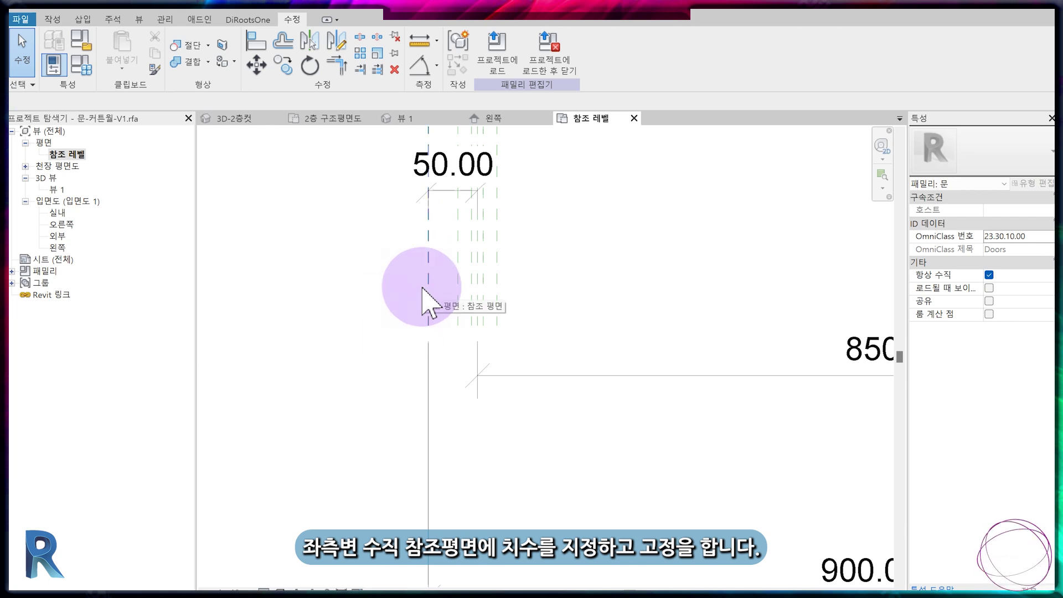
key("d")
key("i")
left_click(458, 391)
scroll(467, 338, "up", 2)
left_click(451, 260)
left_click(473, 272)
left_click(493, 257)
left_click(515, 244)
left_click(543, 319)
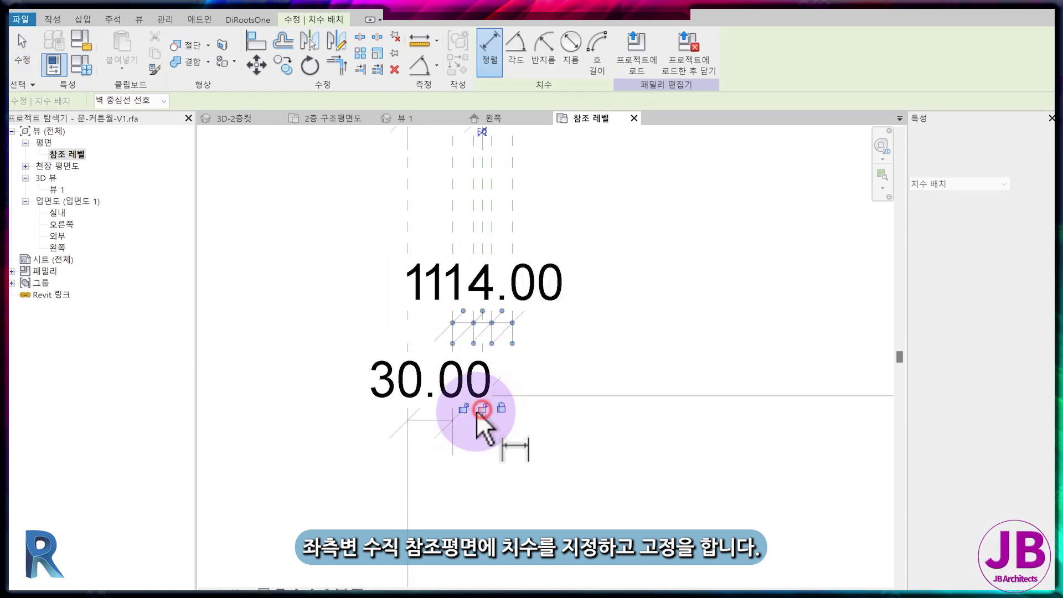
Dimension the left leaf's two faces and centre reference plane in one chain and make the spacing equal
scroll(463, 249, "up", 1)
left_click(482, 201)
left_click(493, 192)
left_click(503, 183)
scroll(504, 243, "down", 2)
left_click(511, 209)
left_click(506, 213)
left_click(533, 223)
middle_click_drag(504, 263, 578, 431)
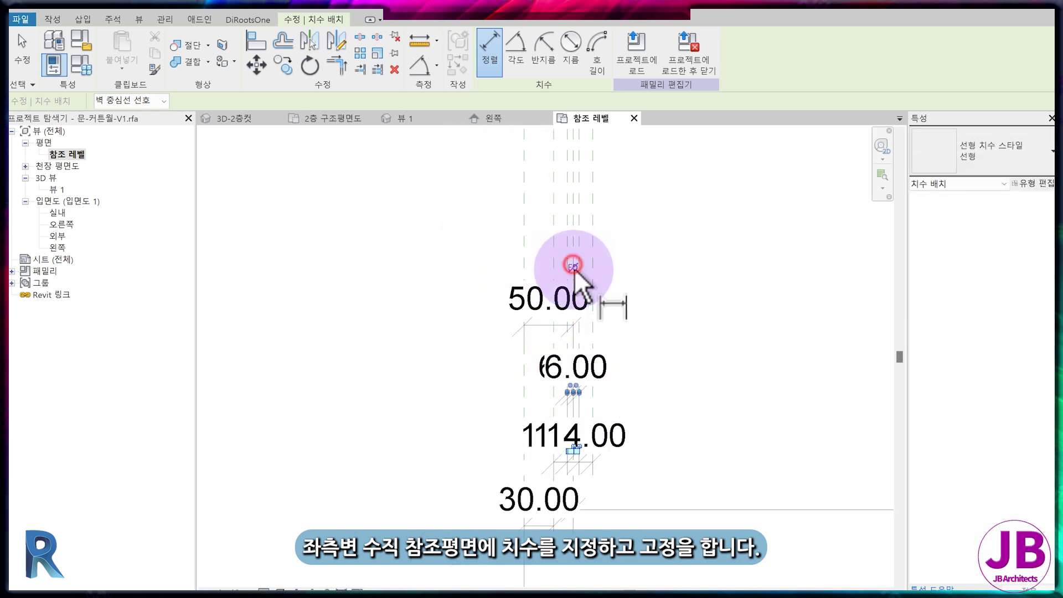
left_click(574, 266)
Dimension the right leaf's two faces and centre reference plane in one chain and make the spacing equal
scroll(346, 504, "down", 4)
scroll(818, 504, "up", 1)
middle_click_drag(818, 504, 648, 403)
scroll(648, 399, "up", 5)
left_click(618, 243)
left_click(630, 235)
left_click(643, 229)
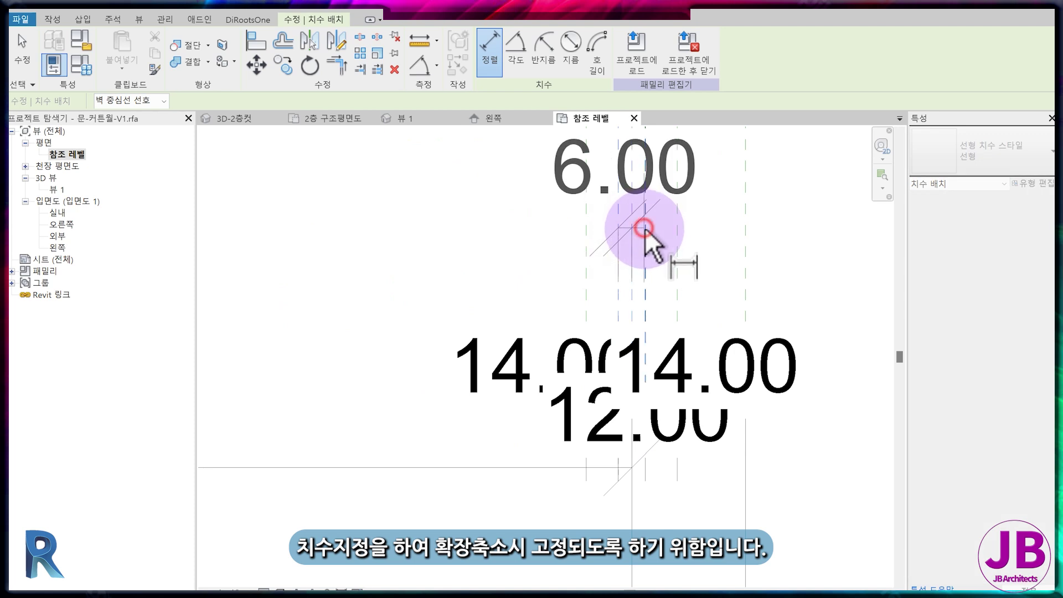
scroll(641, 286, "down", 2)
left_click(673, 221)
left_click(637, 287)
scroll(582, 302, "down", 4)
key("Escape")
key("Escape")
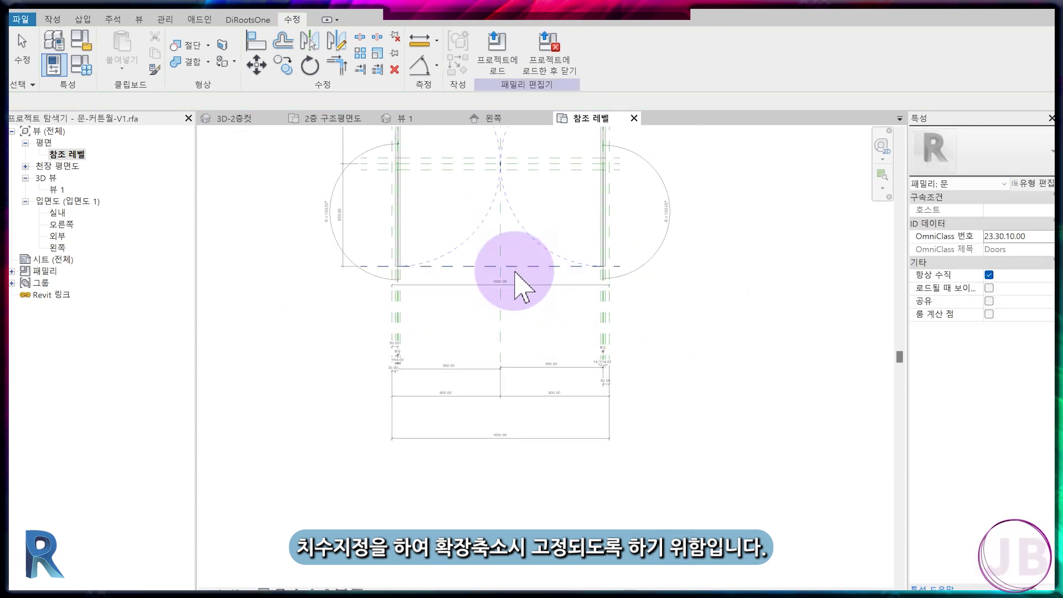
Select the left leaf's lower swing arc to check its locked constraints
scroll(526, 295, "up", 2)
left_click(522, 287)
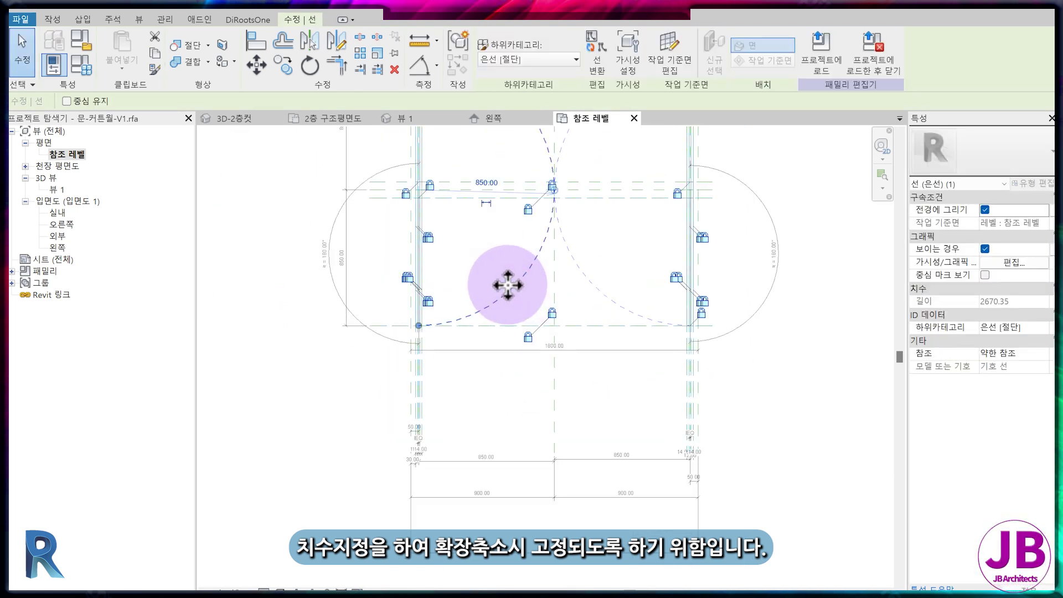
left_click(373, 273)
scroll(439, 285, "up", 3)
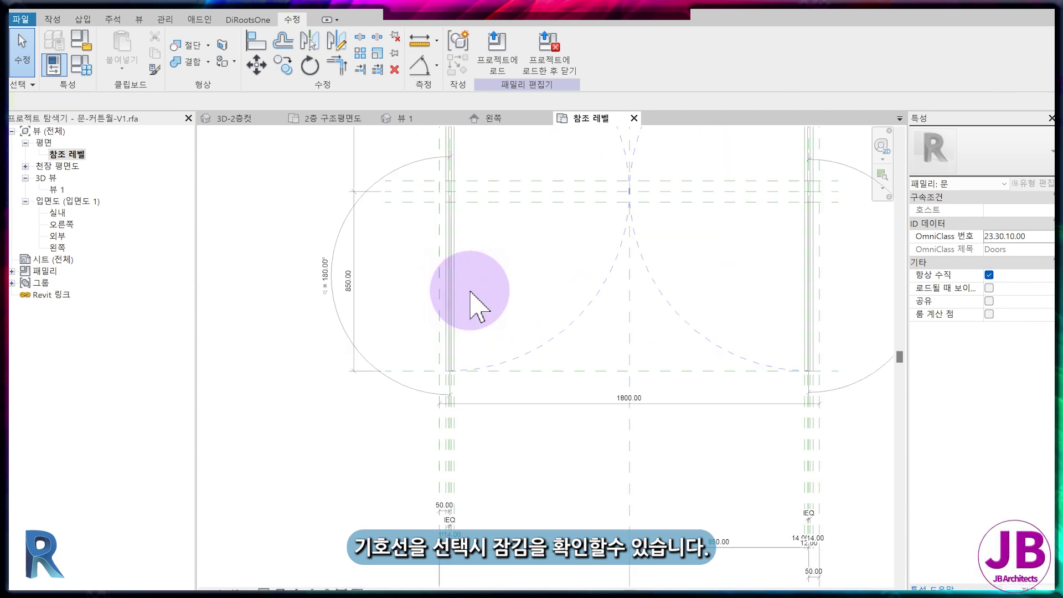
Make the temporary radius dimensions of the left and right door swing arcs permanent
left_click(595, 320)
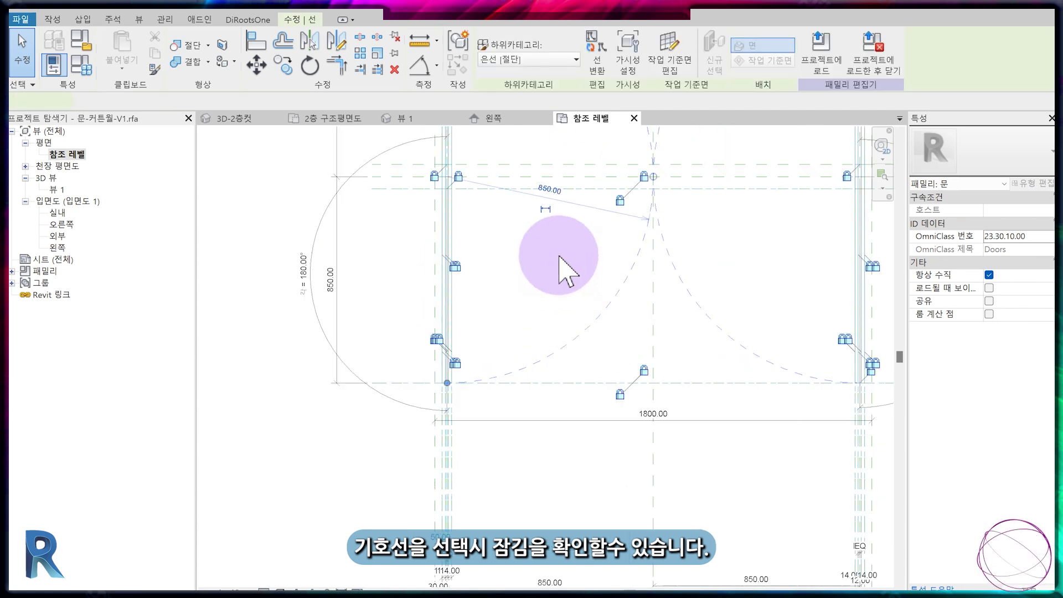
left_click(547, 214)
left_click(577, 266)
left_click(684, 286)
left_click(762, 211)
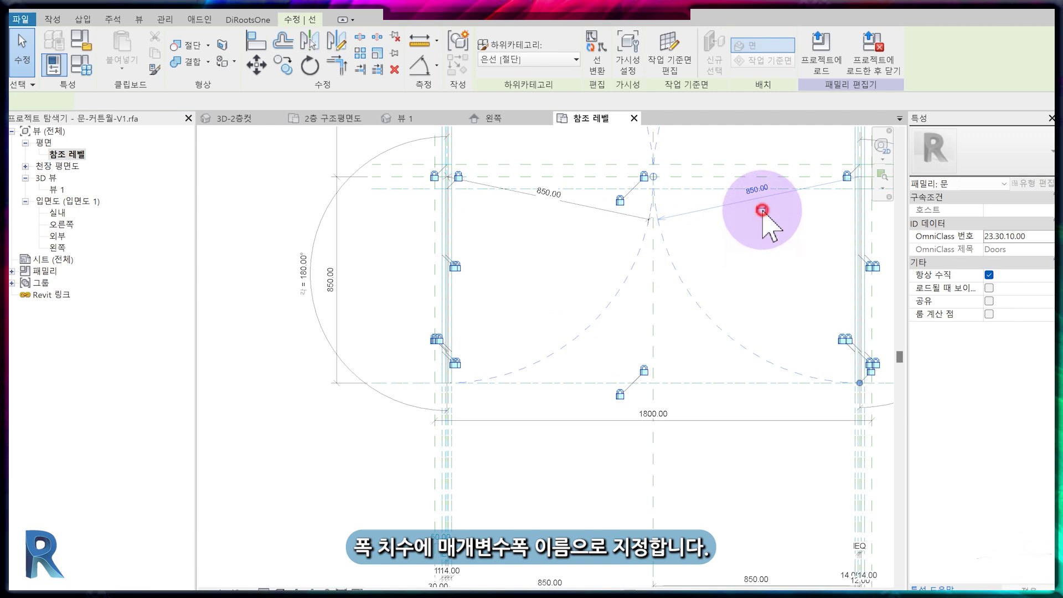
Label the overall 1800 door width dimension with a new family type parameter named 폭
left_click(337, 271)
scroll(595, 524, "down", 3)
left_click(560, 401)
middle_click_drag(569, 403, 608, 356)
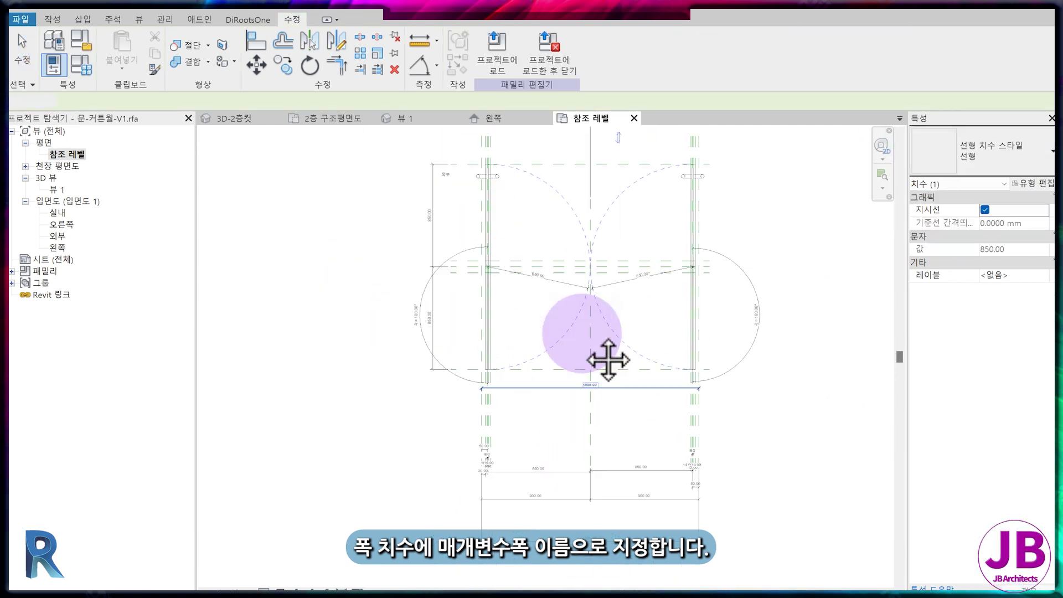
scroll(576, 498, "up", 3)
left_click(624, 52)
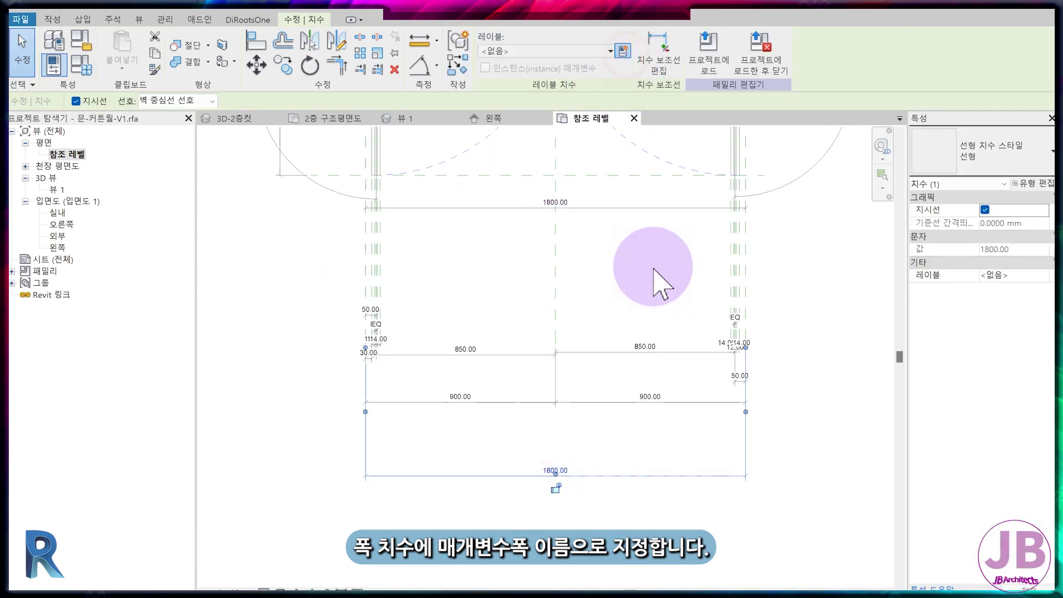
left_click(589, 339)
type("폭")
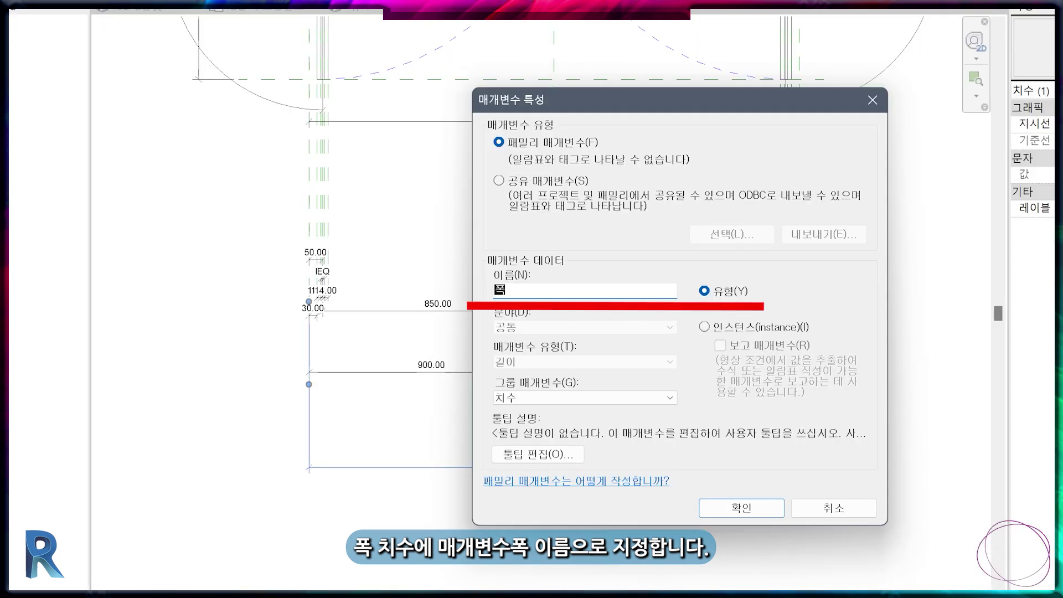
key("Return")
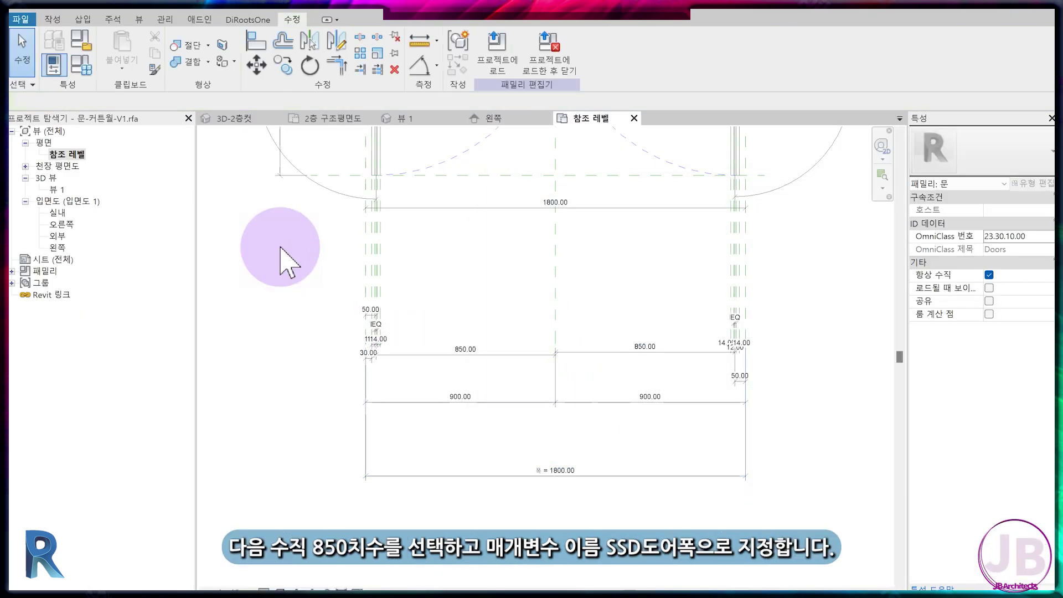
Label both vertical 850 dimensions beside the left leaf with the SSD도어폭 parameter
middle_click_drag(288, 260, 349, 301)
left_click(349, 301)
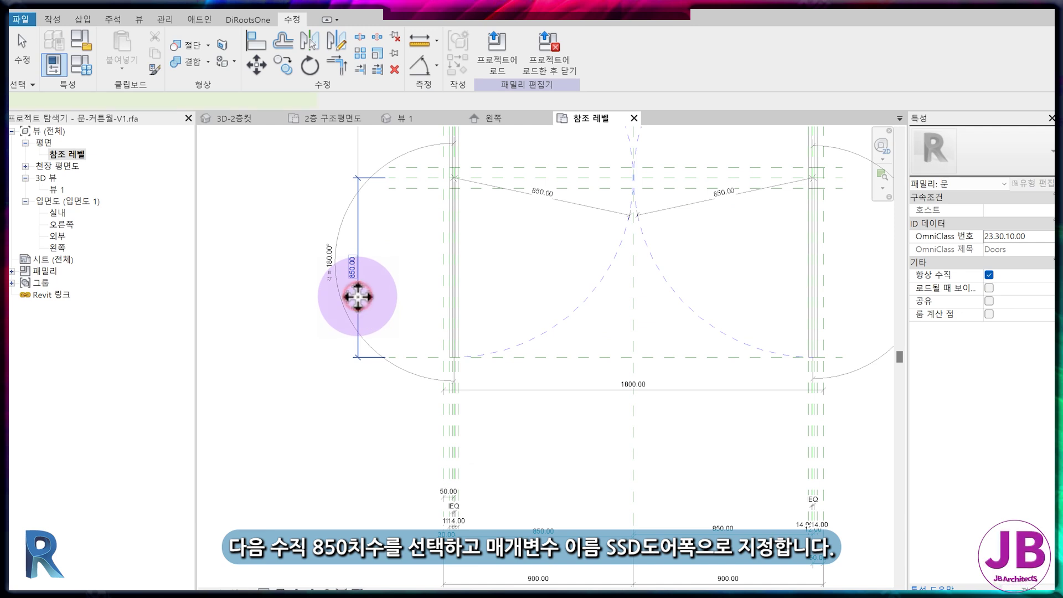
left_click(548, 51)
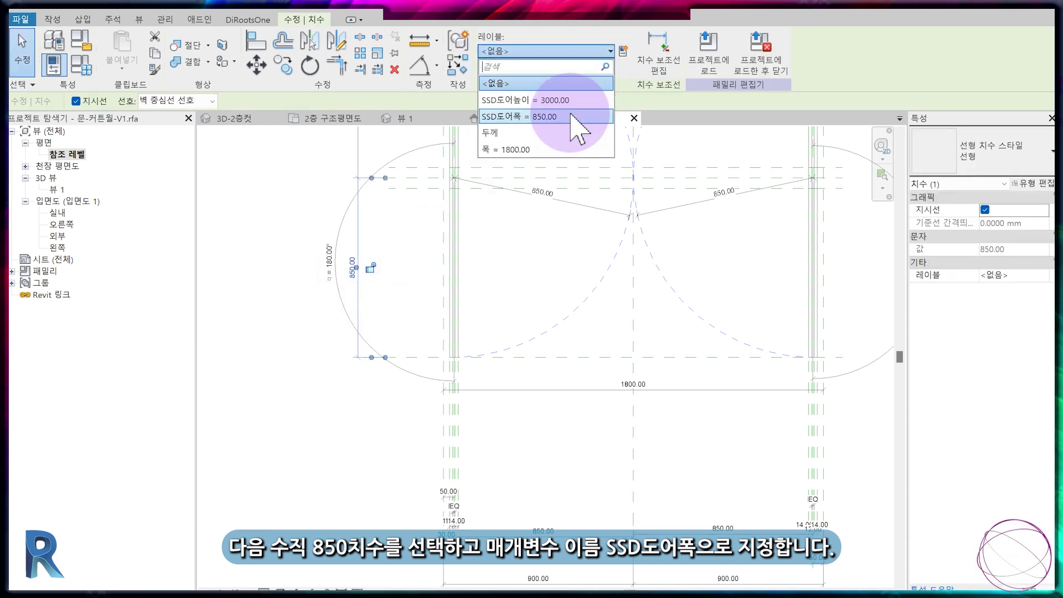
left_click(545, 116)
left_click(377, 273)
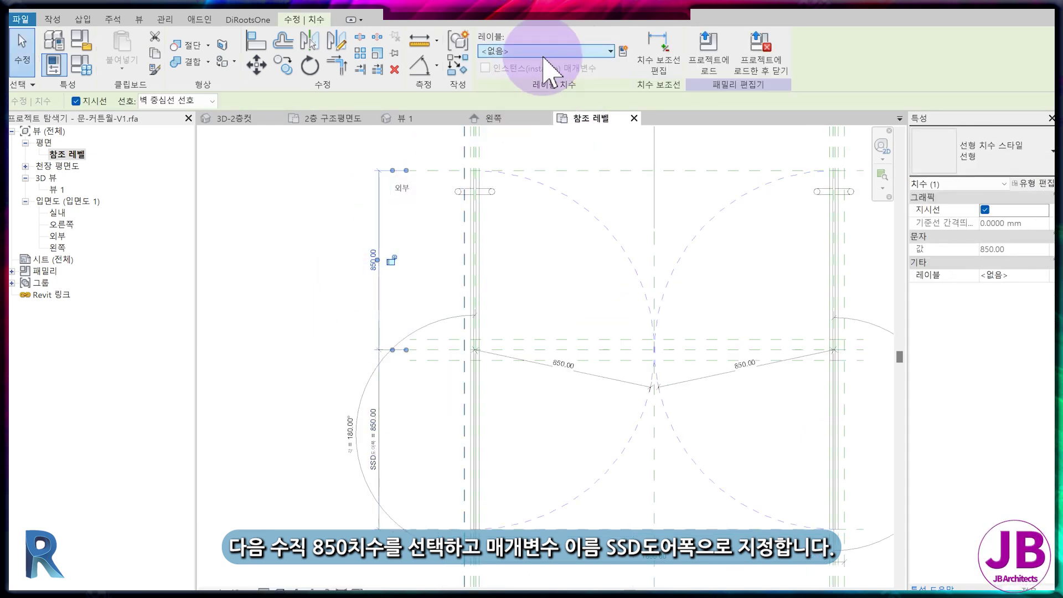
left_click(550, 116)
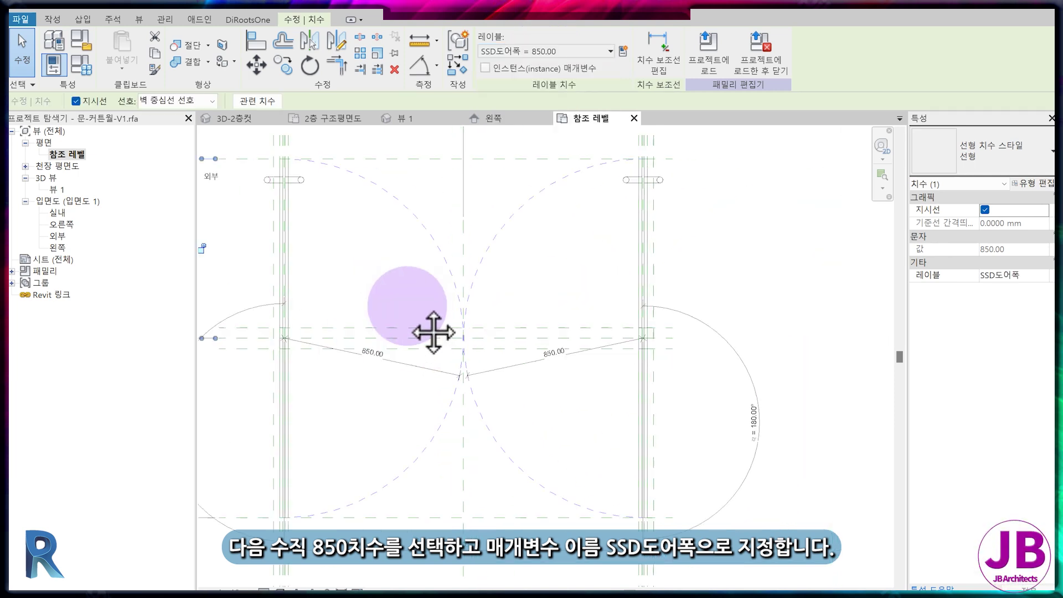
Delete the previously sketched dashed door swing arcs from the reference level plan
left_click(671, 291)
left_click(657, 221)
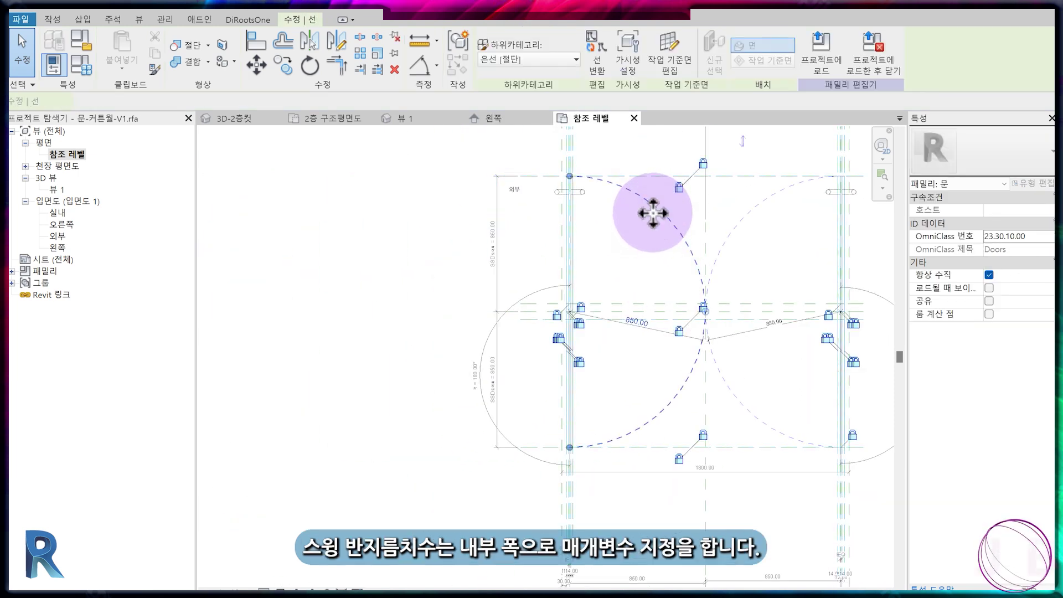
left_click(660, 332)
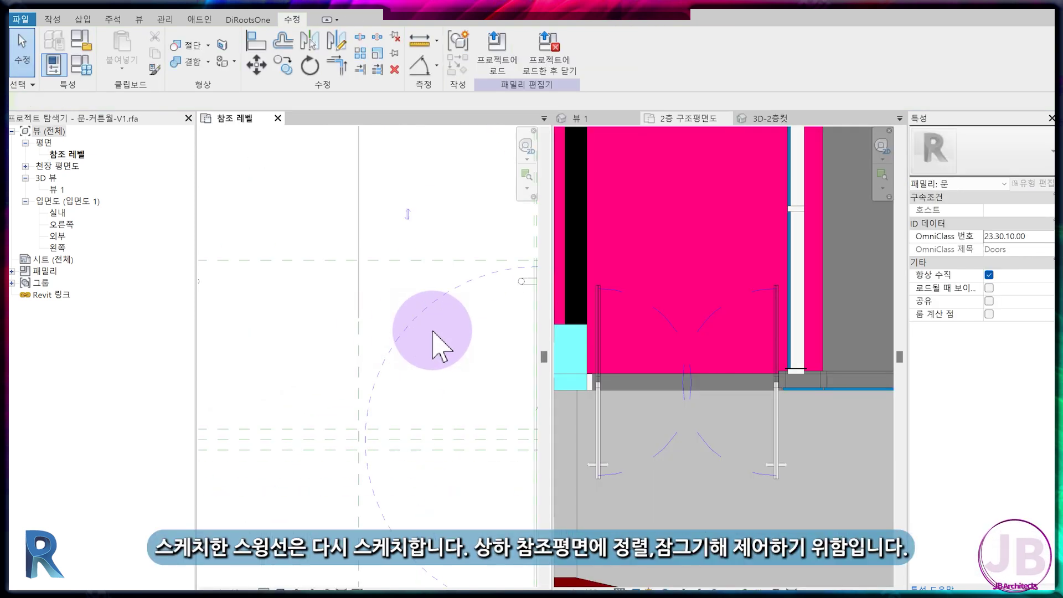
key("Delete")
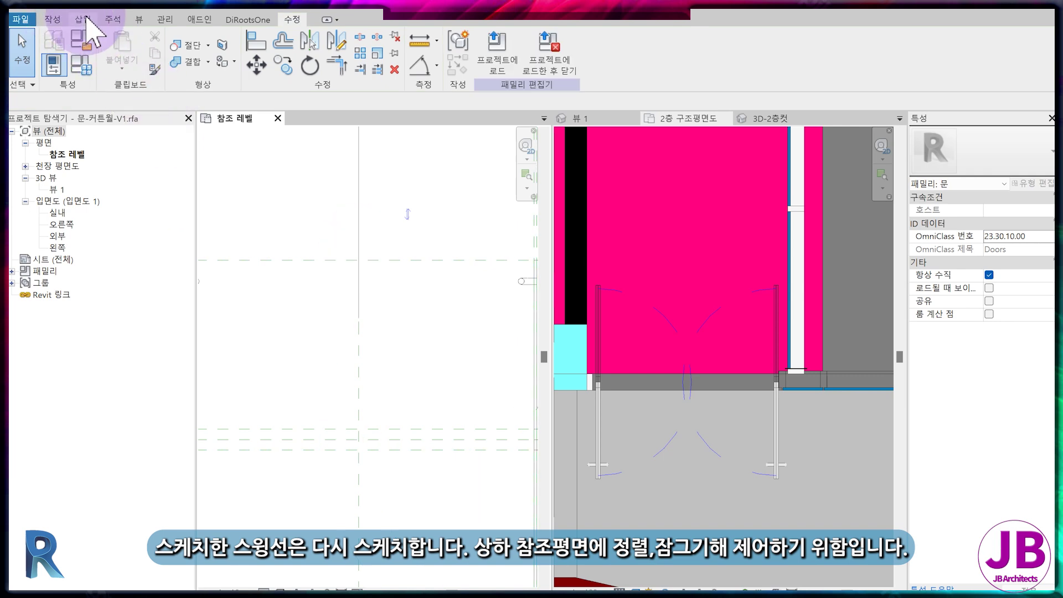
Draw the left leaf's semicircular swing as a center-ends arc symbolic line in the 은선 [절단] subcategory, centred on the leaf's pivot
left_click(52, 20)
left_click(190, 42)
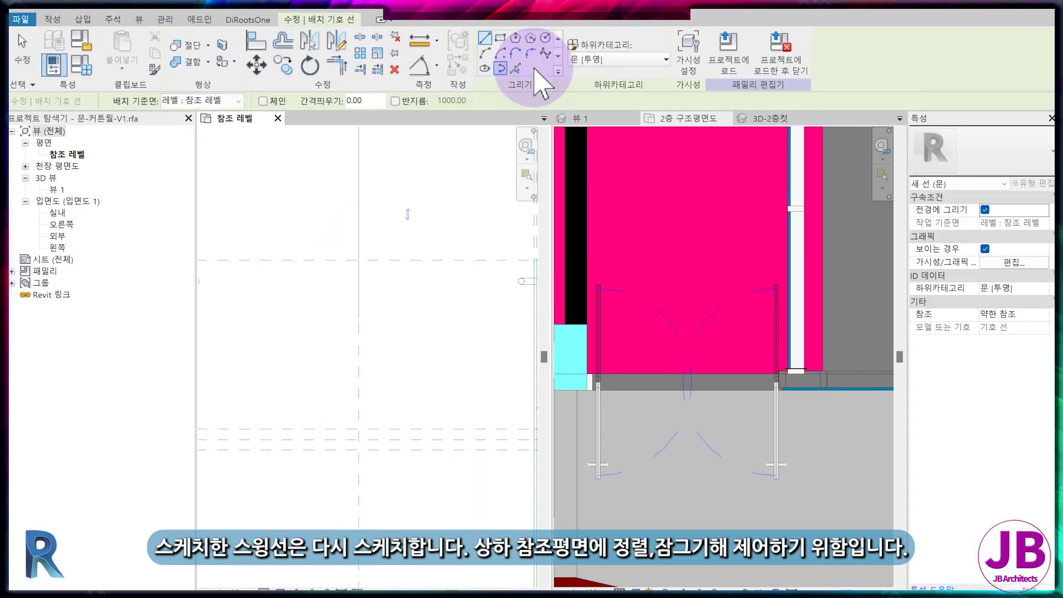
left_click(603, 59)
left_click(612, 185)
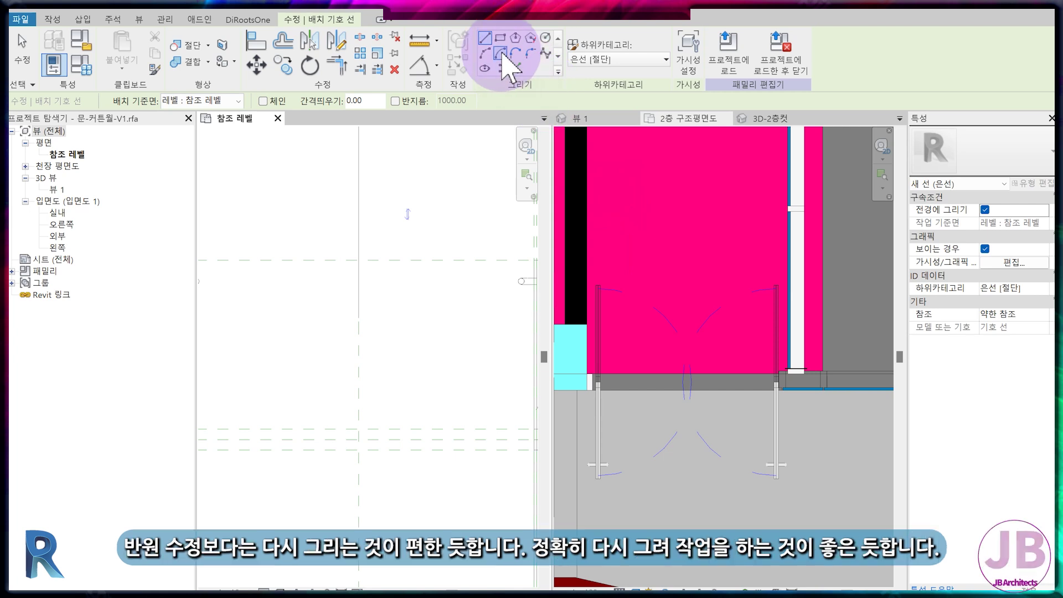
left_click(500, 54)
scroll(302, 364, "down", 3)
scroll(332, 393, "up", 3)
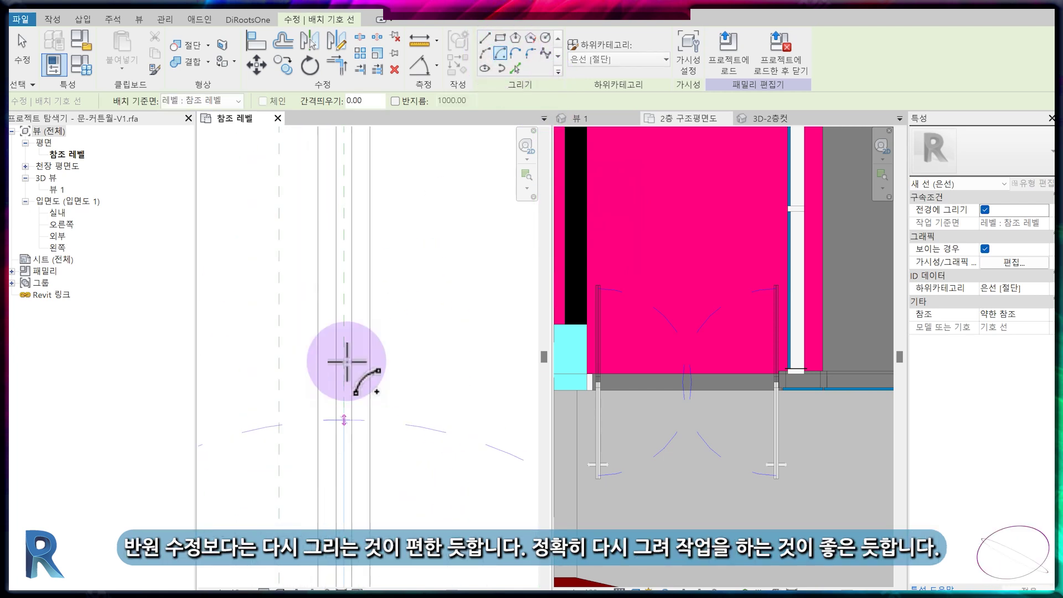
left_click(308, 427)
scroll(356, 458, "up", 2)
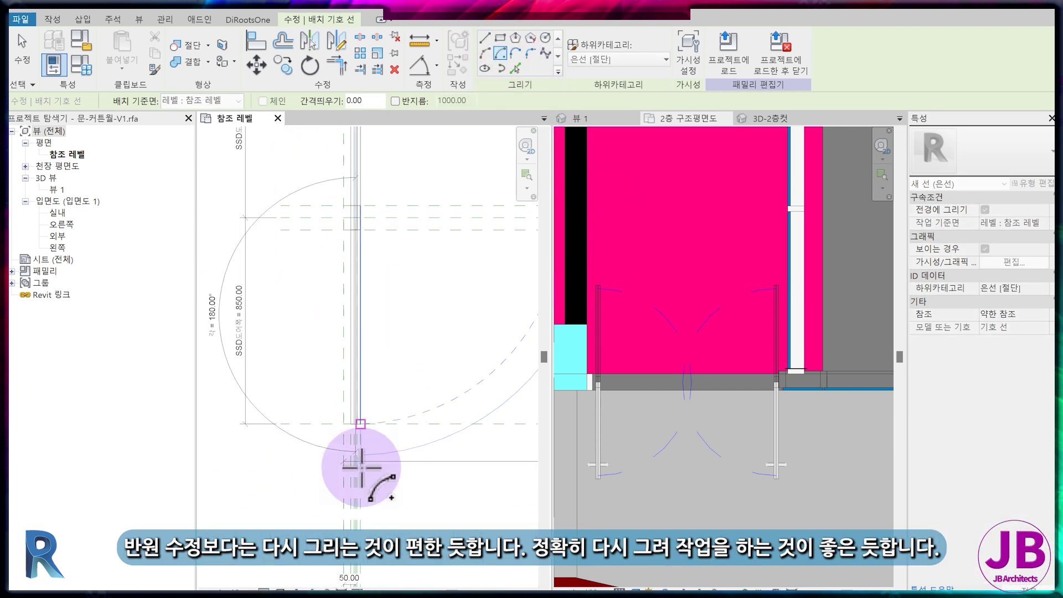
scroll(344, 438, "down", 4)
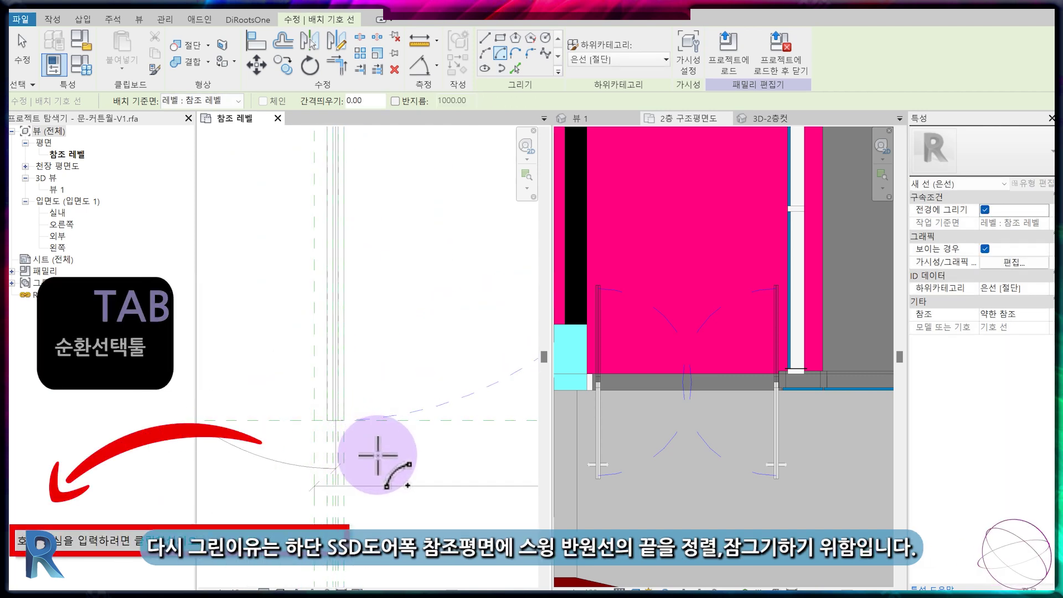
key("Escape")
key("Escape")
Align the lower end of the left swing semicircle to the lower SSD도어폭 reference plane and lock it
left_click(447, 426)
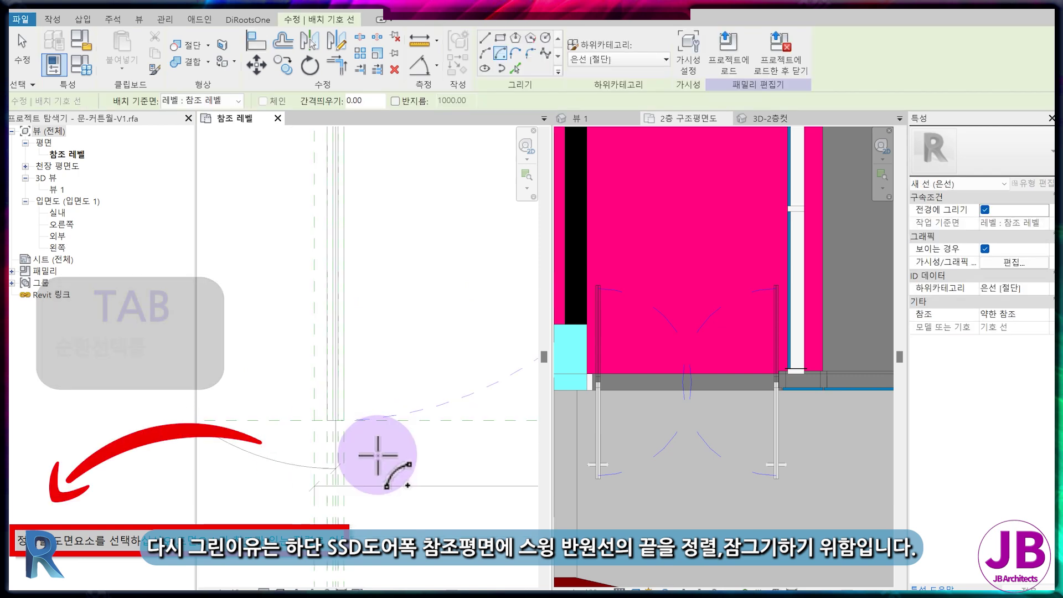
key("a")
key("l")
left_click(447, 425)
scroll(339, 438, "up", 2)
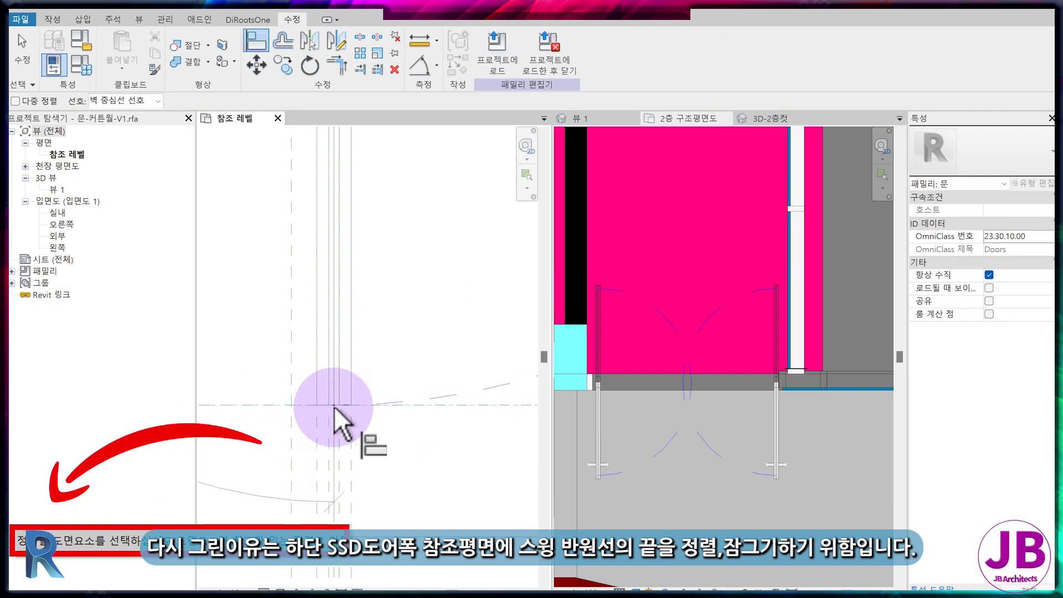
left_click(334, 406)
scroll(399, 477, "down", 4)
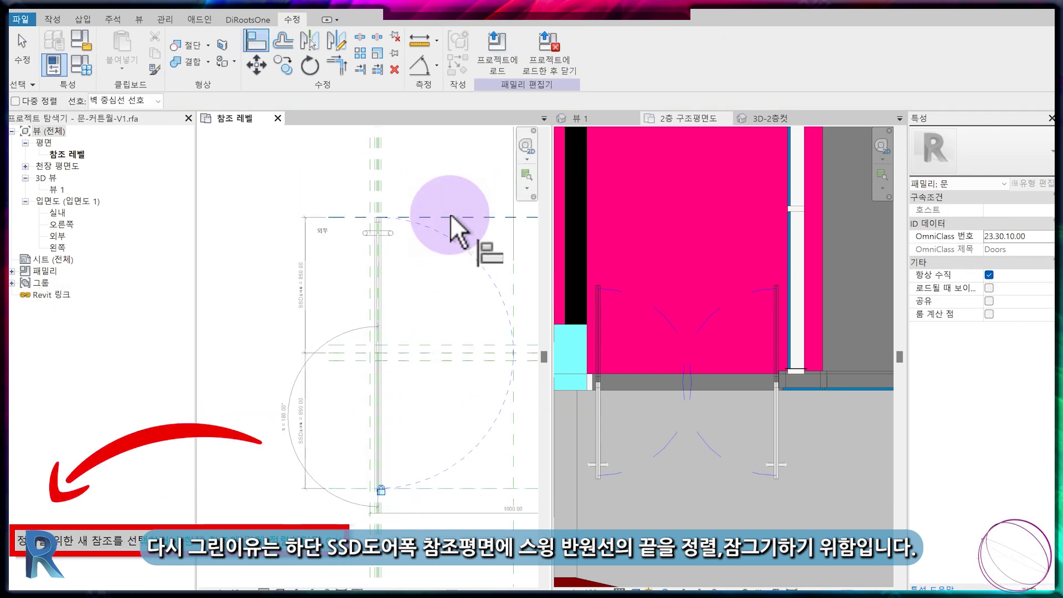
Align the upper end of the left swing semicircle to the upper SSD도어폭 reference plane and lock it
scroll(378, 191, "up", 3)
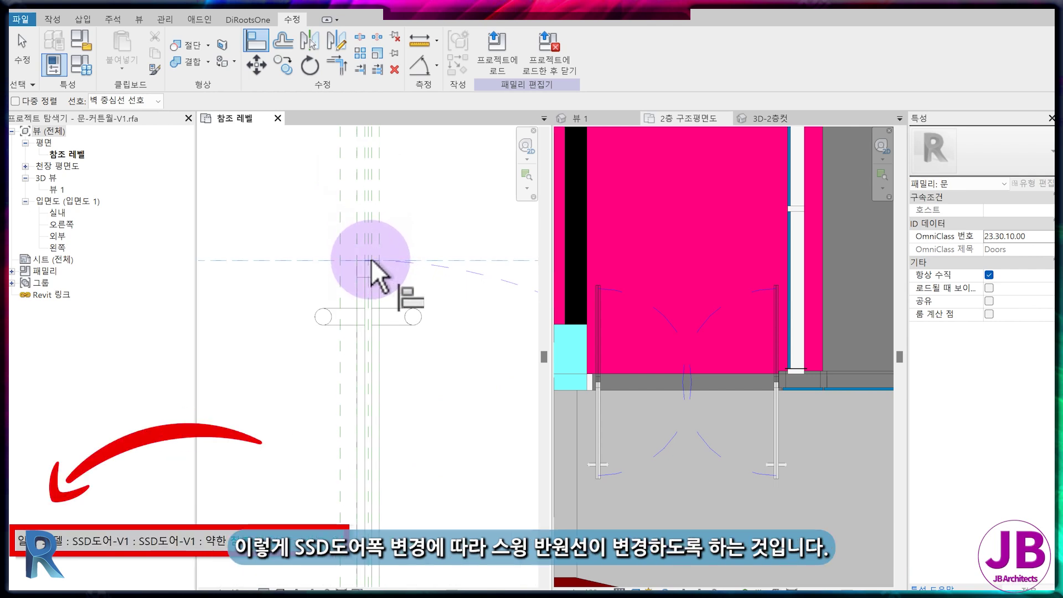
scroll(372, 259, "up", 3)
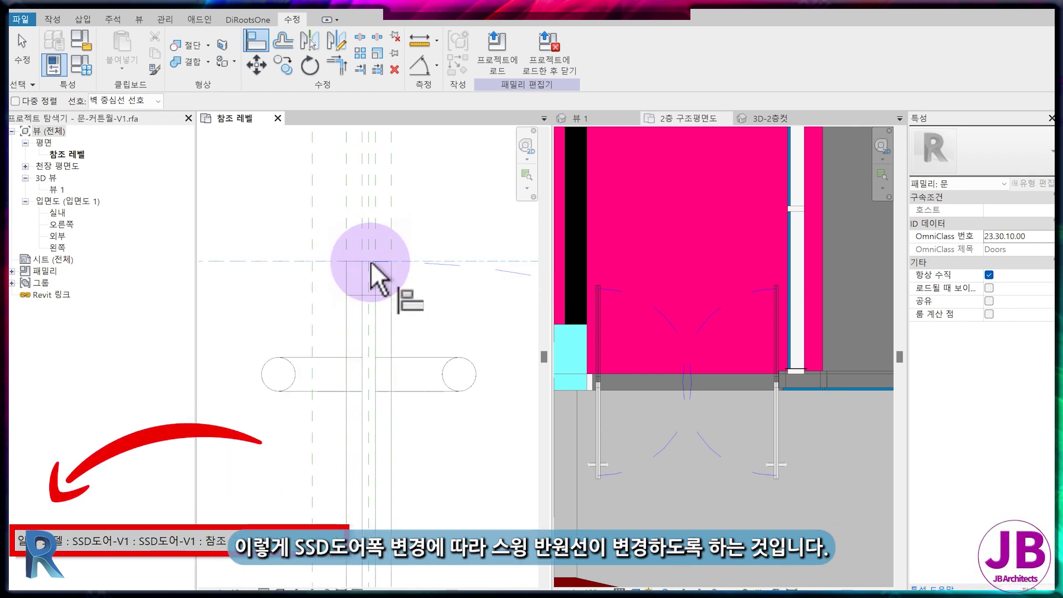
scroll(281, 288, "down", 5)
middle_click_drag(338, 325, 373, 380)
key("Escape")
Set the SSD도어폭 parameter's formula to 폭 / 2 - 50 mm in the family types
left_click(78, 69)
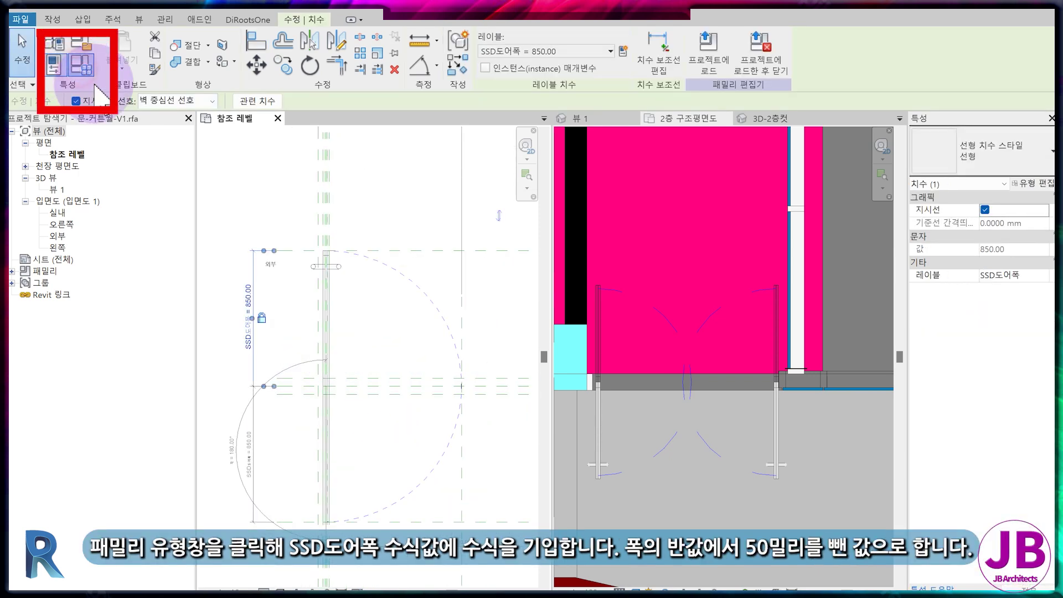
left_click(665, 244)
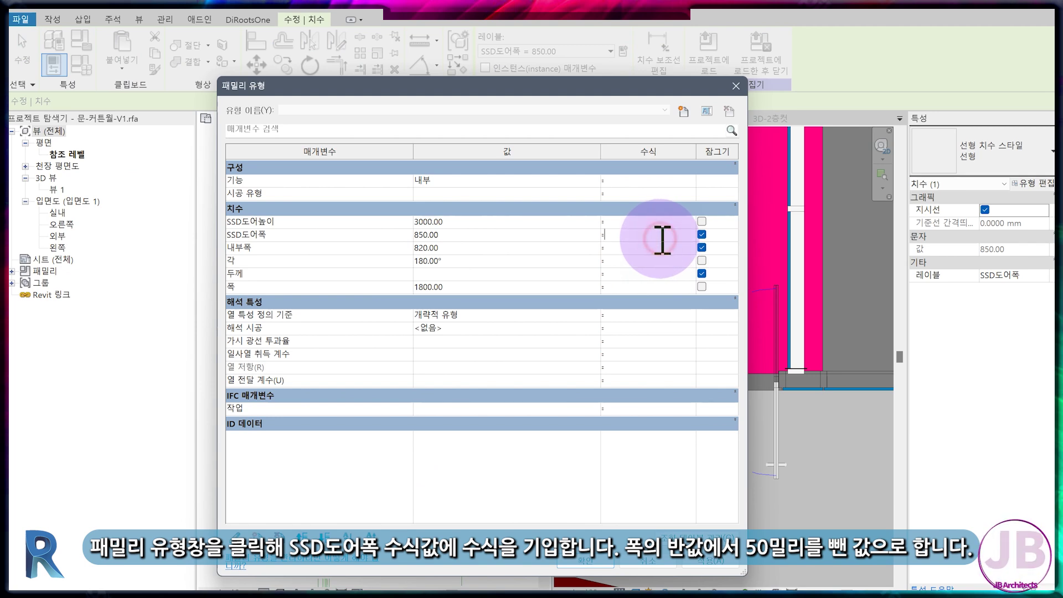
type("폭 / 2 - 50 mm")
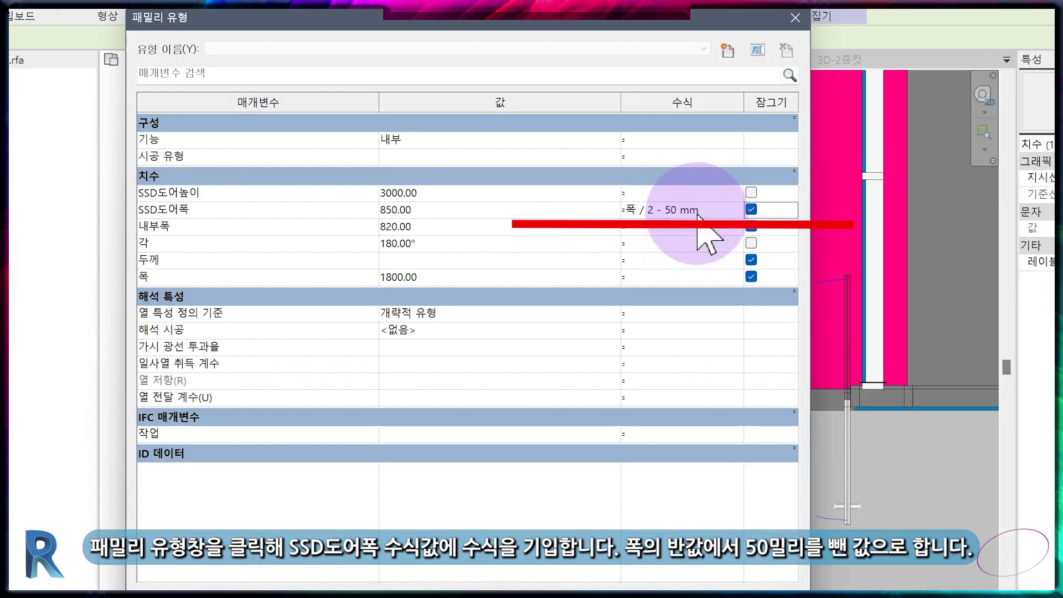
key("Return")
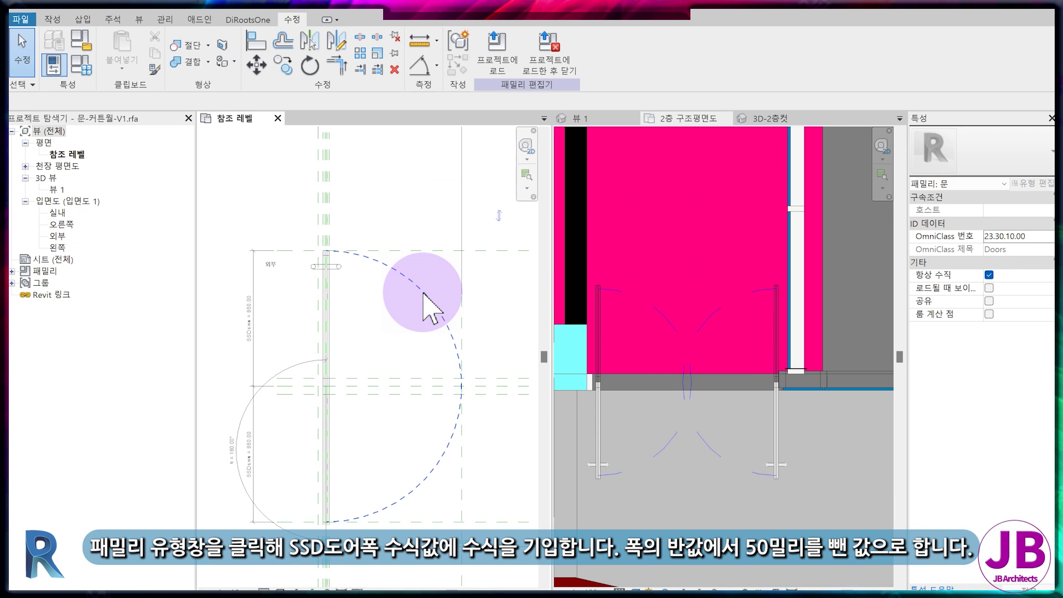
Mirror a copy of the left swing semicircle about the door's vertical centre line using a drawn axis
middle_click_drag(447, 513, 342, 483)
left_click(328, 284)
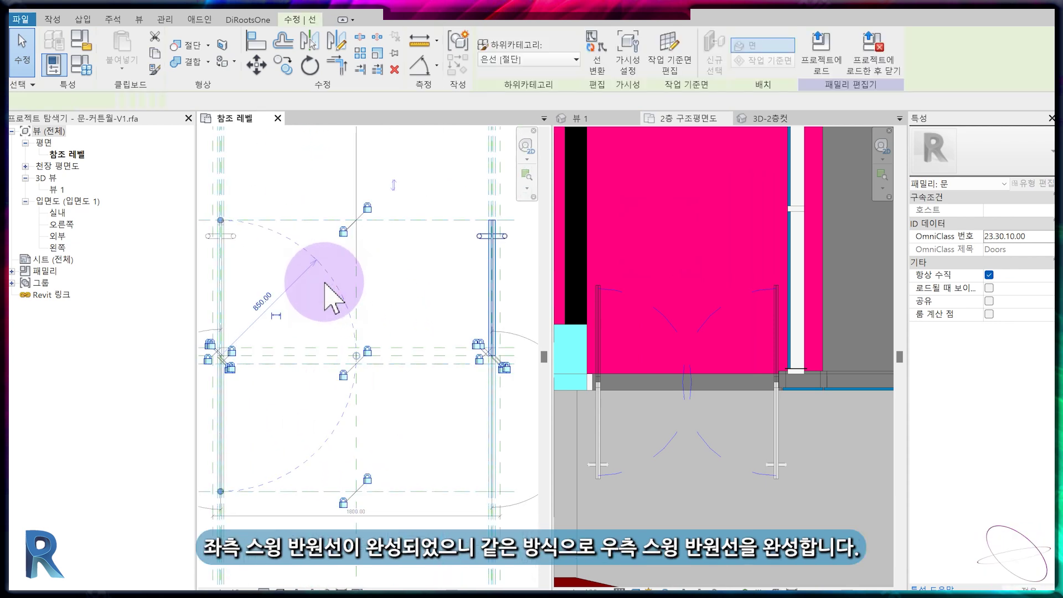
left_click(336, 49)
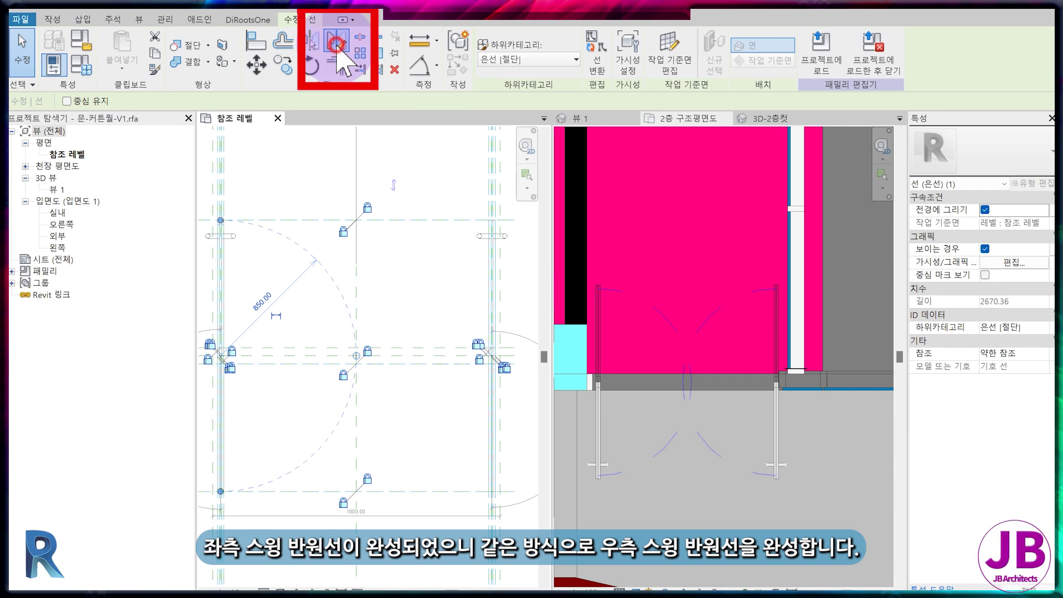
left_click(356, 265)
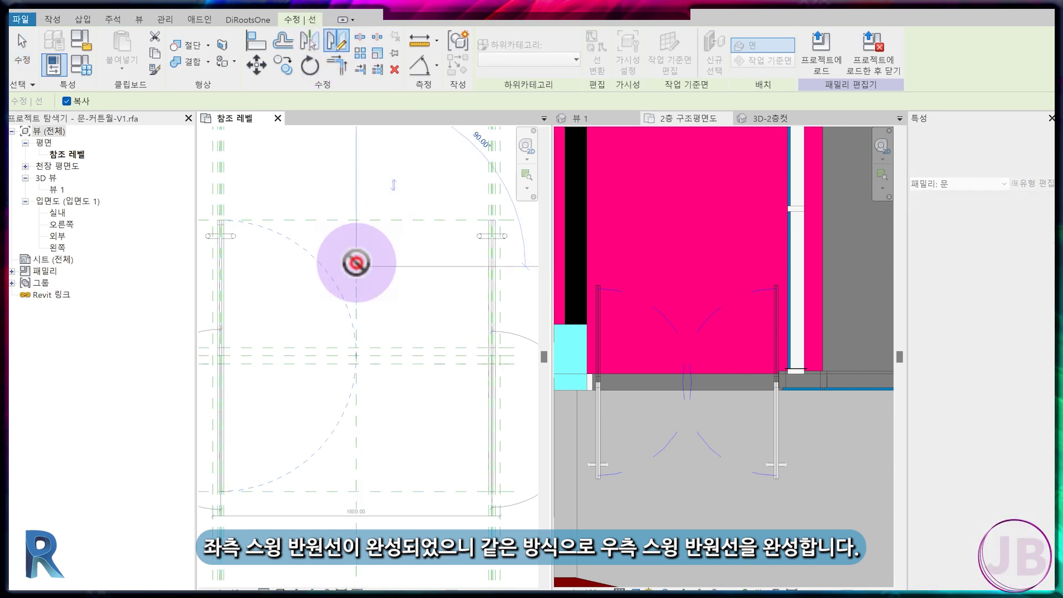
left_click(362, 433)
left_click(516, 258)
Align the upper end of the right swing semicircle to the upper reference plane and lock it
scroll(373, 289, "up", 3)
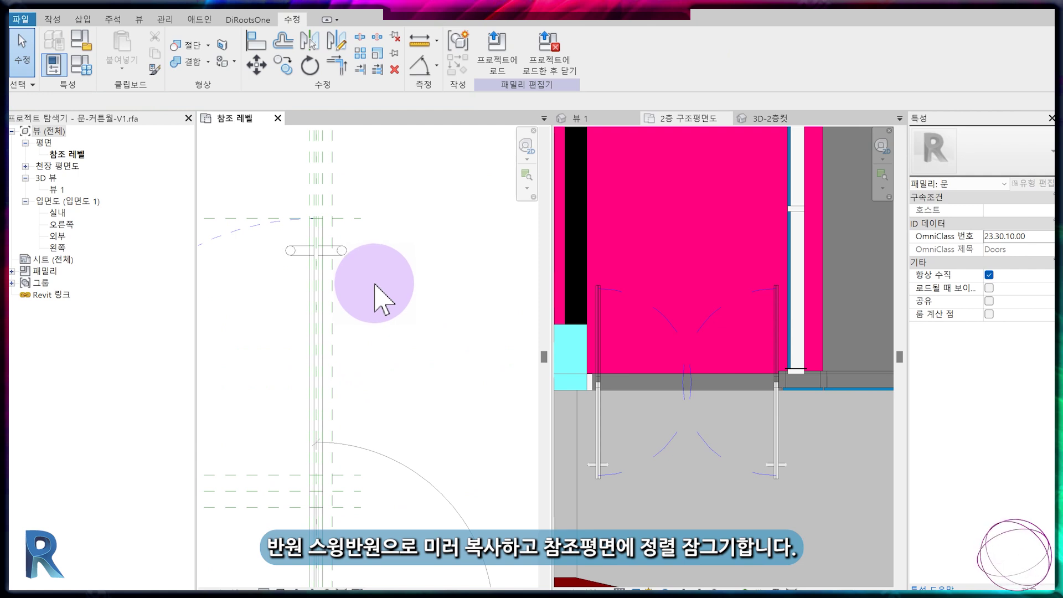
key("a")
key("l")
left_click(298, 226)
left_click(356, 191)
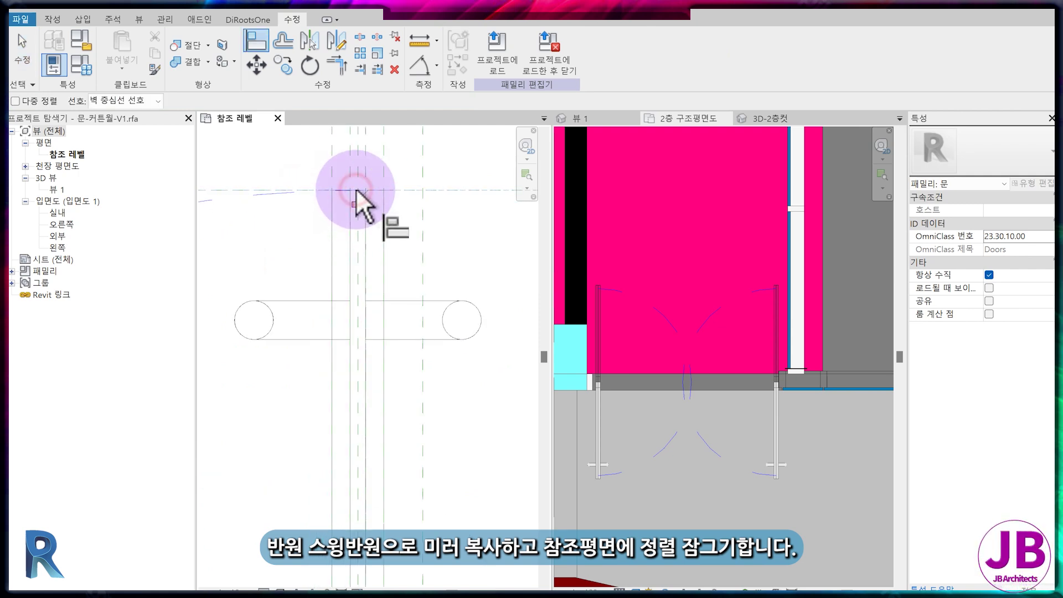
Align the lower end of the right swing semicircle to the lower reference plane and lock it
middle_click_drag(356, 191, 407, 220)
scroll(407, 221, "down", 5)
scroll(387, 291, "up", 6)
scroll(277, 227, "up", 2)
left_click(313, 185)
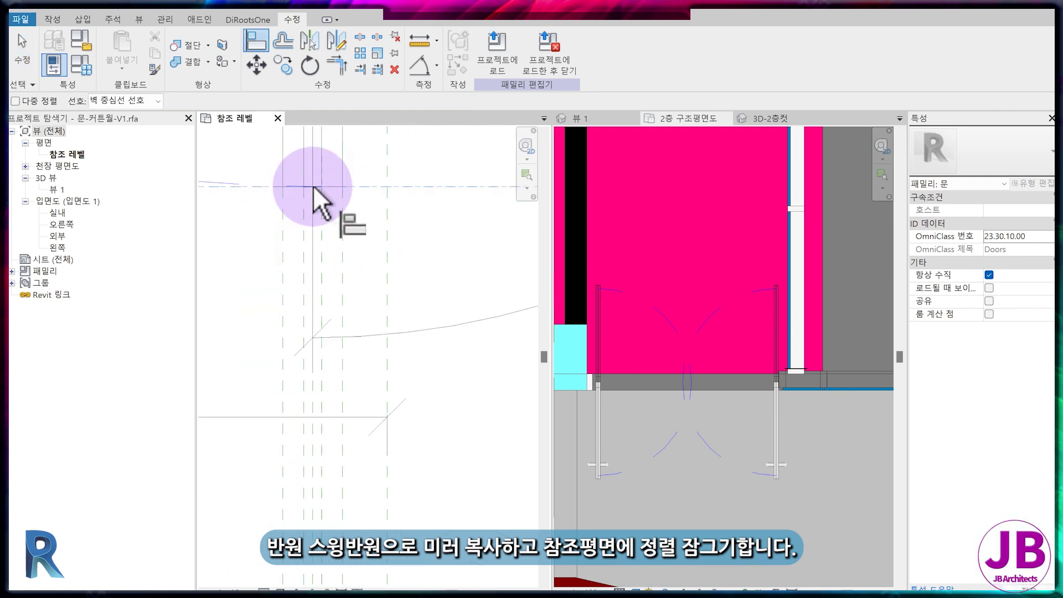
left_click(316, 187)
scroll(487, 471, "down", 6)
key("Escape")
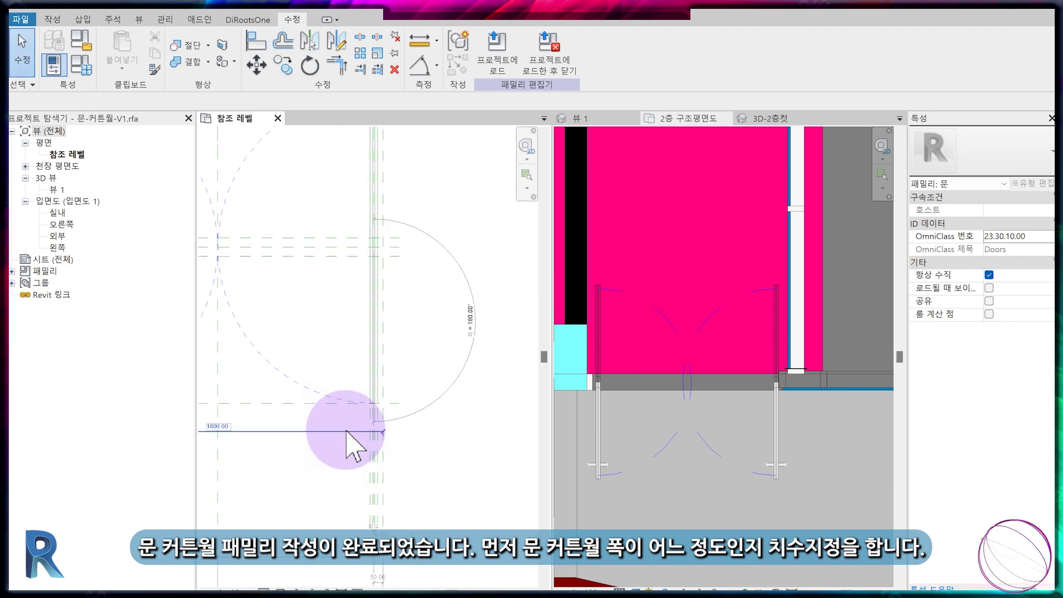
Try to dimension the curtain-wall door's width between its side mullions in the 2층 구조평면도 view
left_click(660, 387)
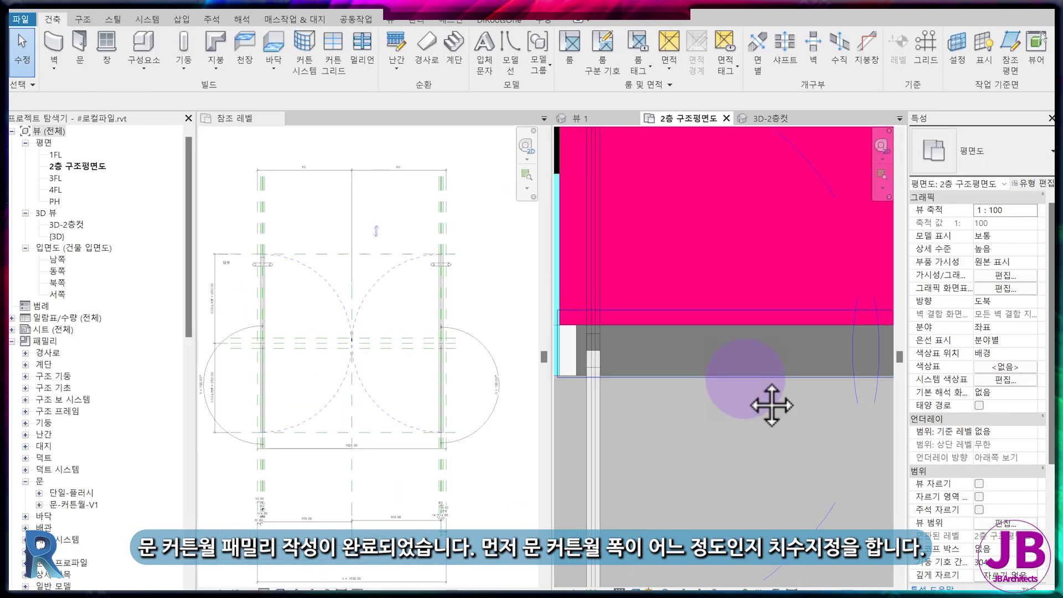
key("d")
key("i")
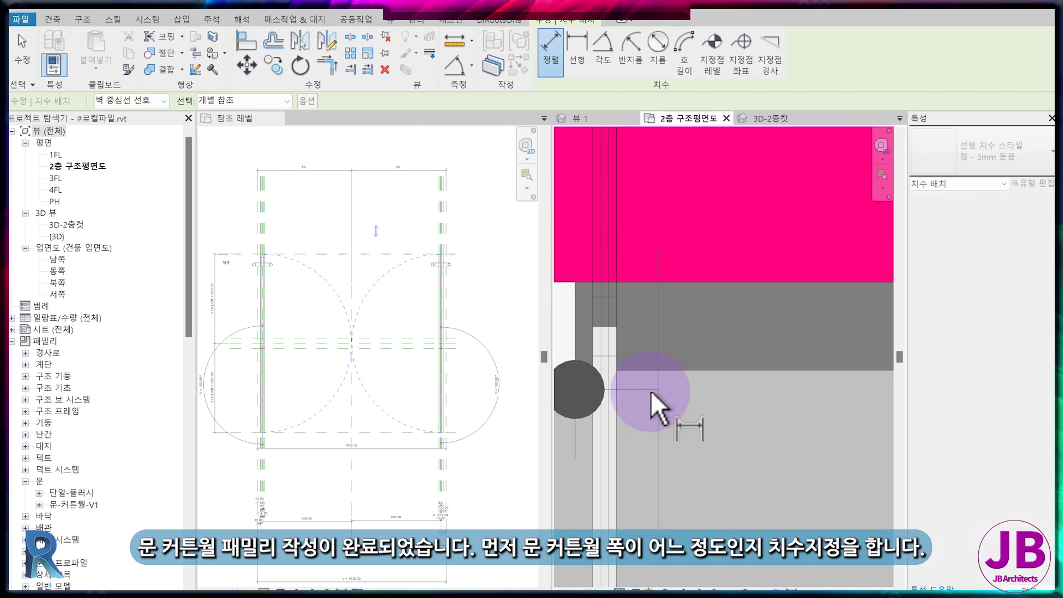
scroll(658, 408, "down", 3)
middle_click_drag(589, 443, 676, 424)
scroll(630, 361, "up", 3)
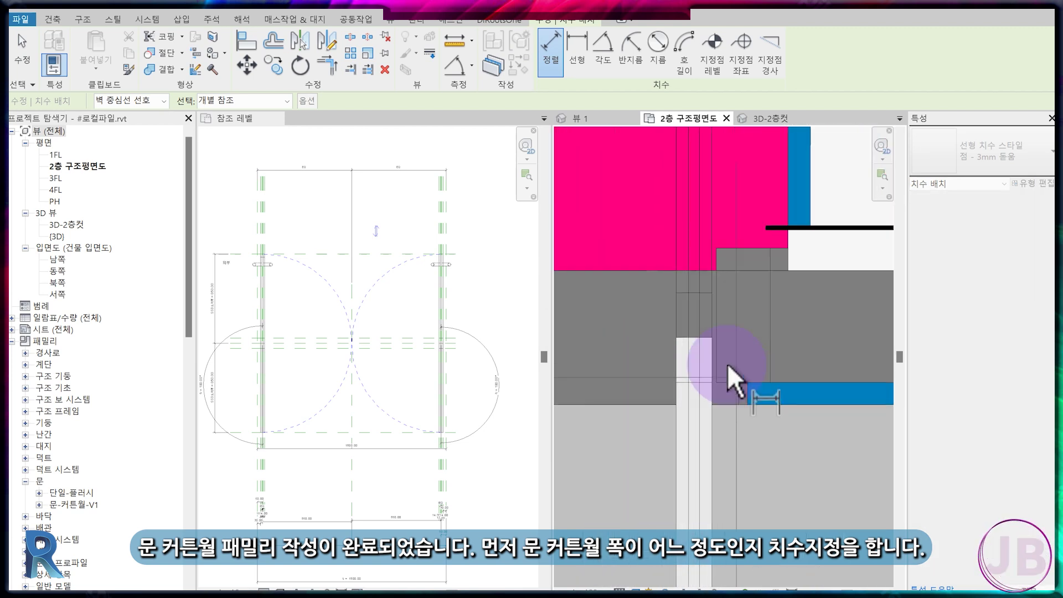
scroll(721, 322, "up", 2)
left_click(715, 319)
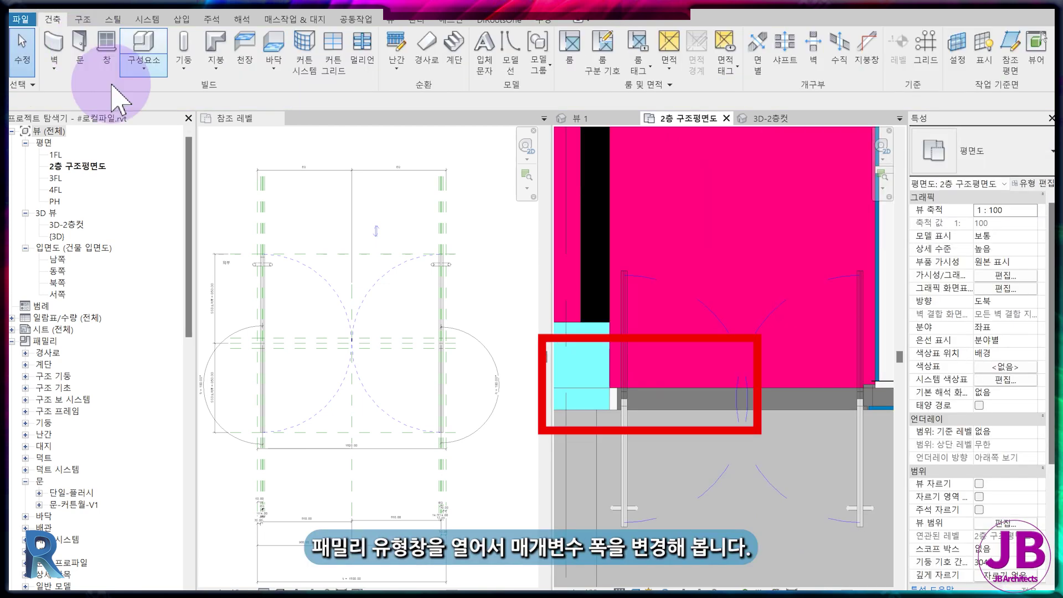
Set the door family's 폭 parameter to 1700 and remove the unsatisfied constraints
left_click(355, 254)
left_click(82, 40)
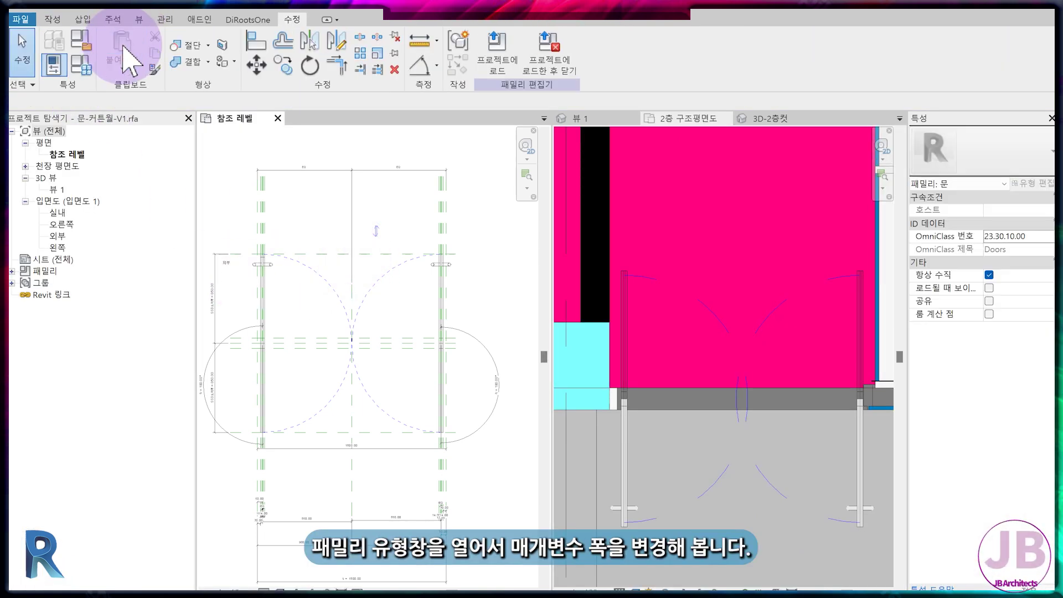
left_click(462, 287)
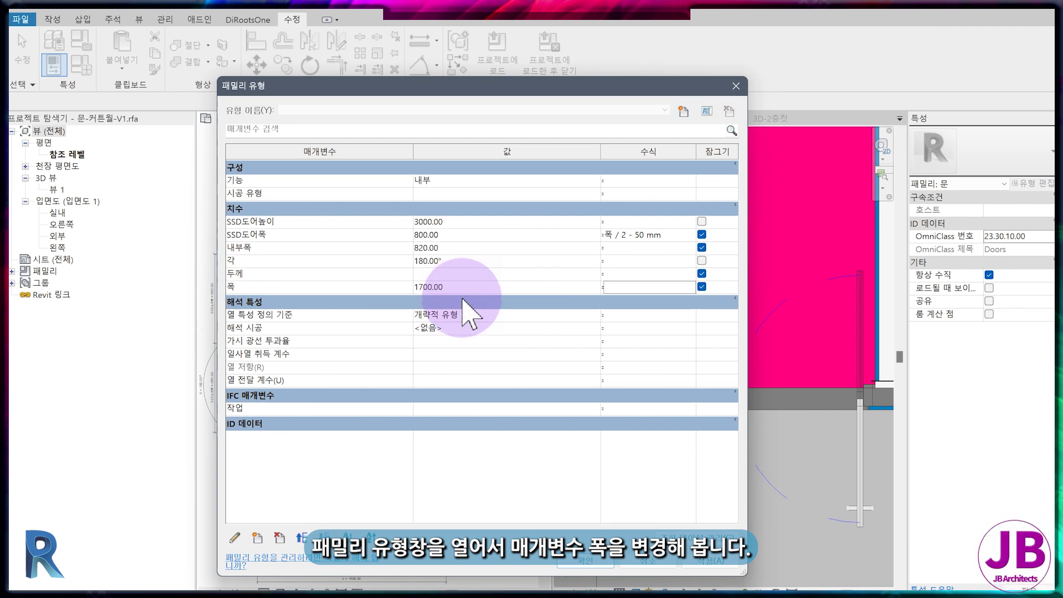
left_click(367, 381)
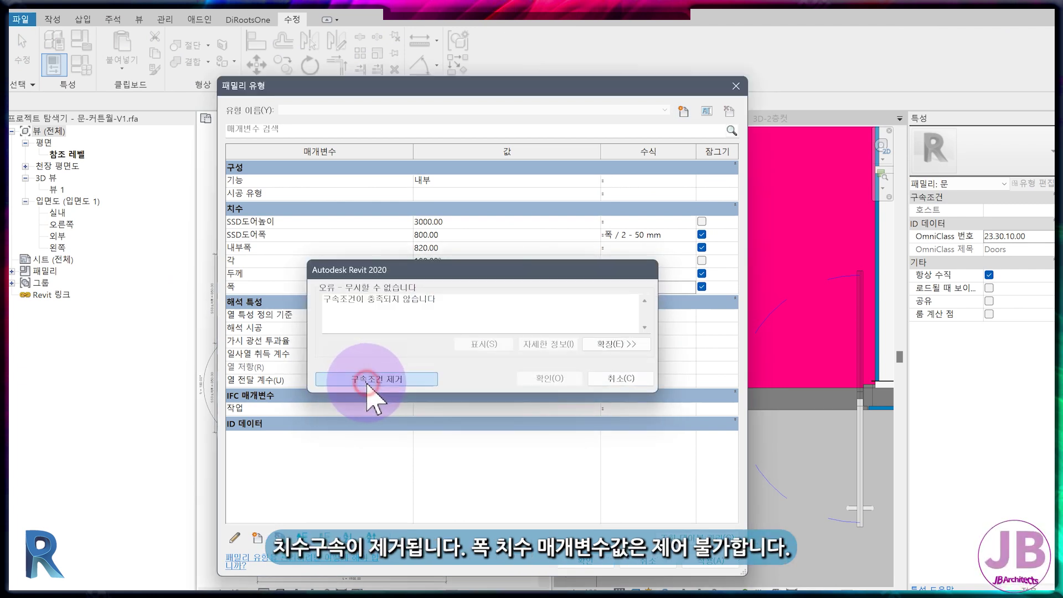
left_click(585, 563)
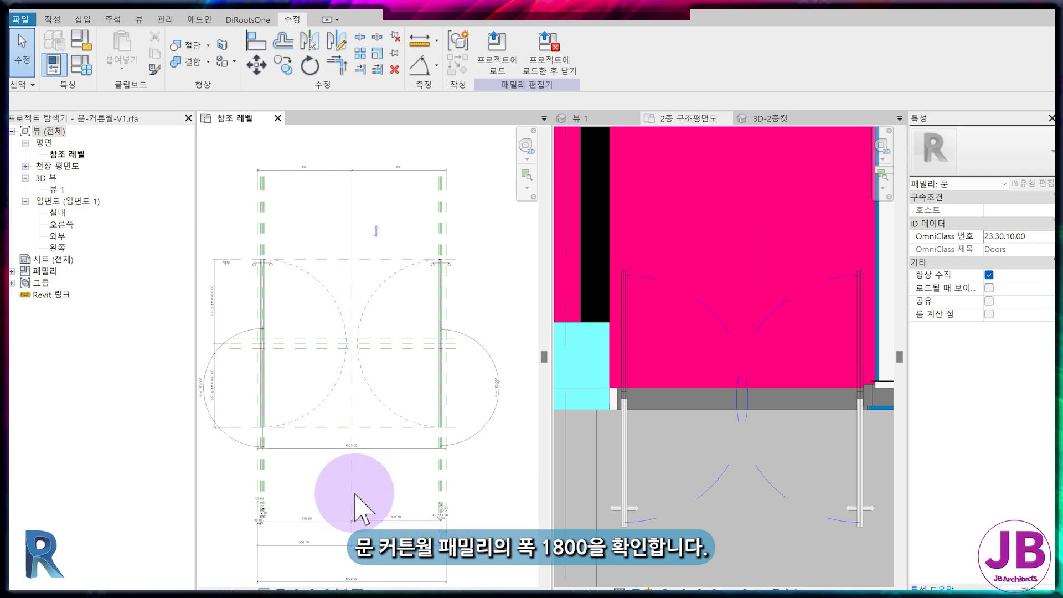
Dimension the curtain-wall door's width below it in the 2층 구조평면도 view
scroll(264, 384, "up", 3)
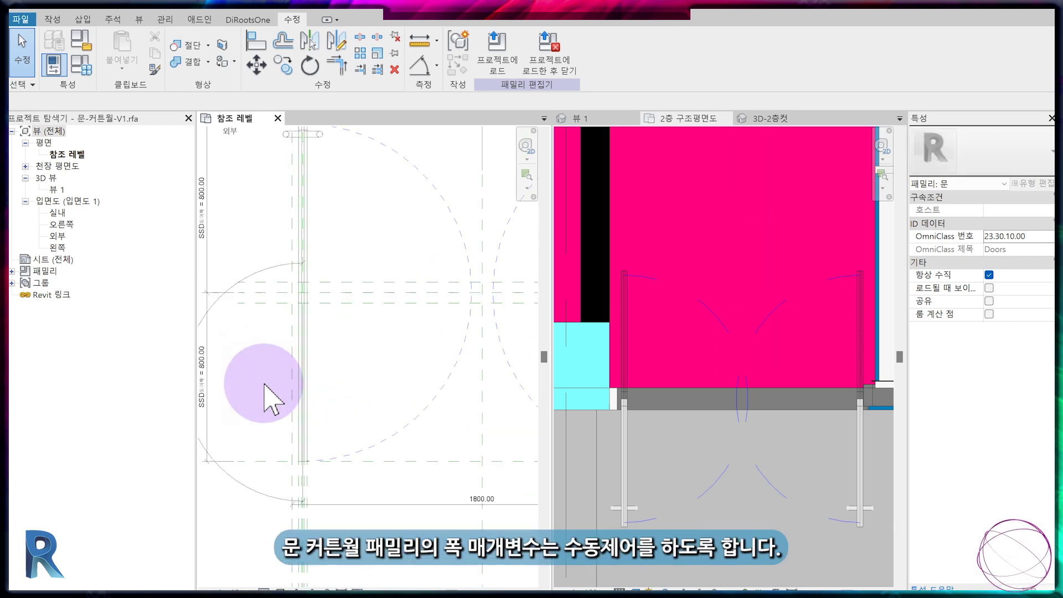
scroll(264, 384, "down", 3)
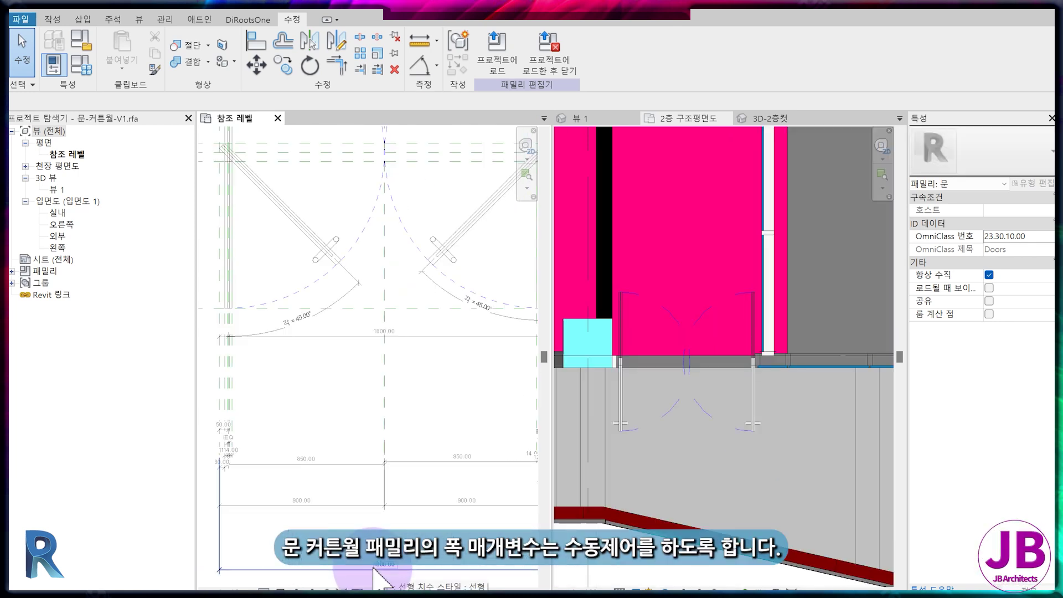
scroll(631, 388, "up", 3)
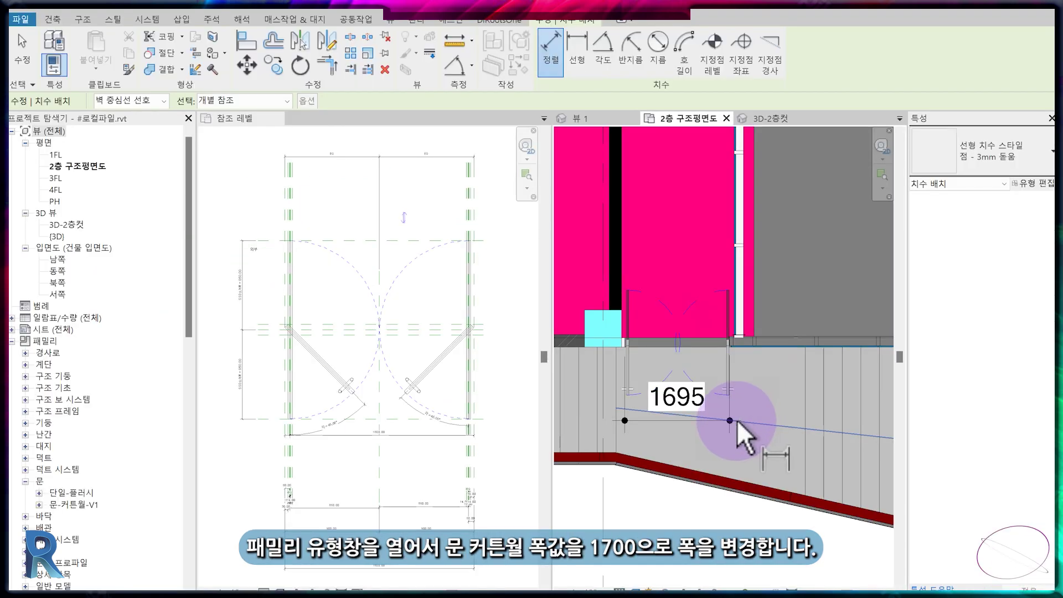
key("Escape")
key("Escape")
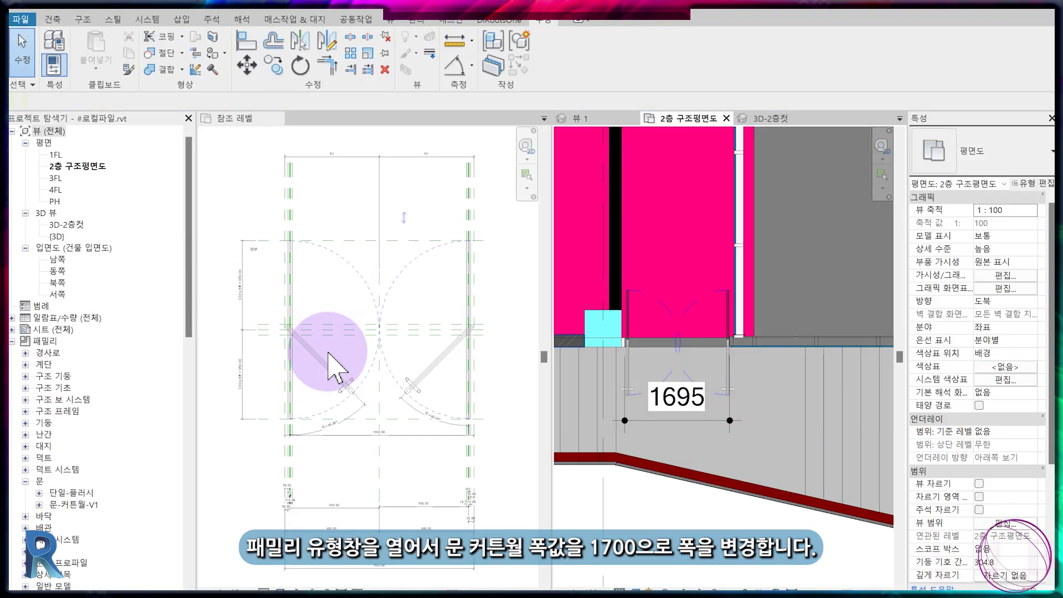
Set 폭 to 1700 in the door family's types, apply it and inspect the swing lines in plan
left_click(215, 286)
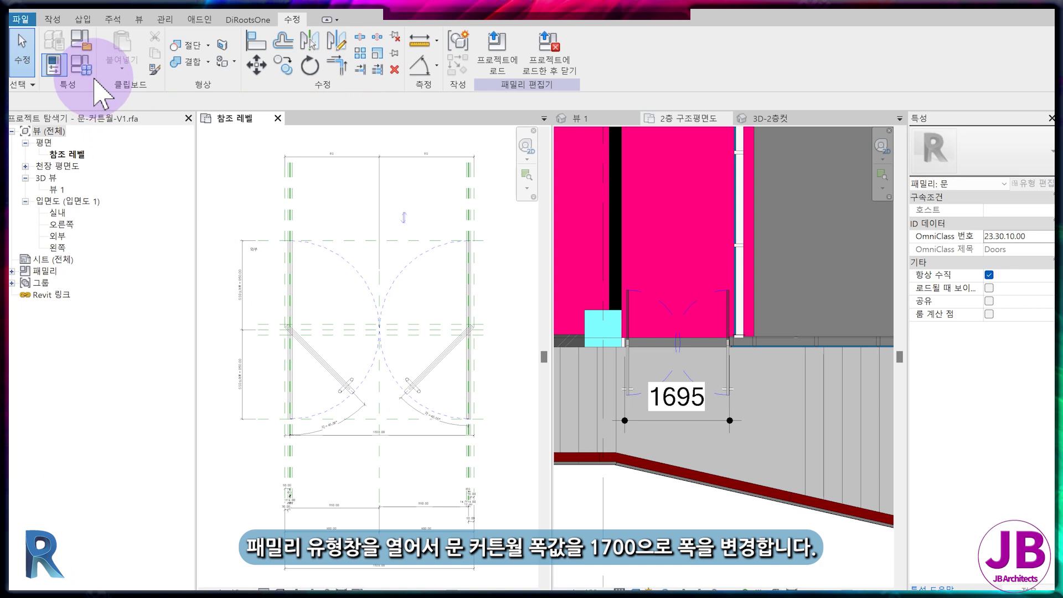
left_click(87, 72)
left_click(466, 288)
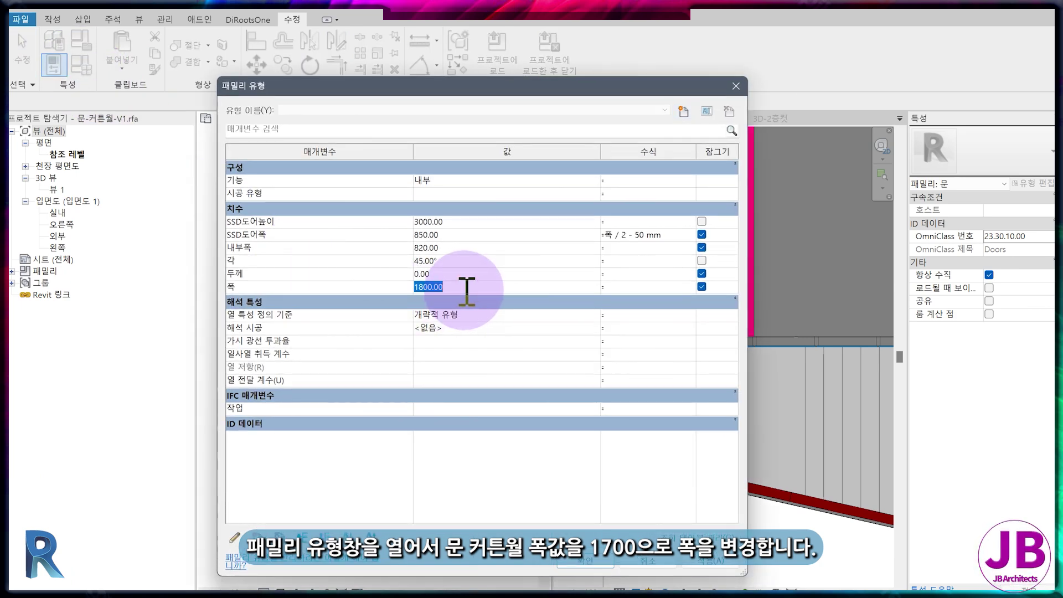
type("1700")
left_click(708, 560)
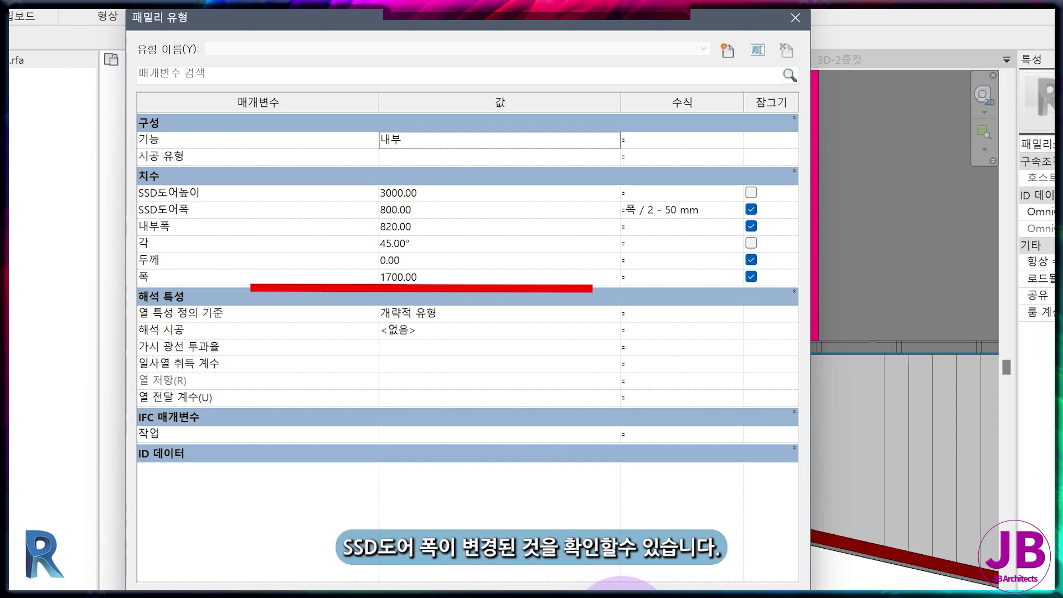
left_click(604, 562)
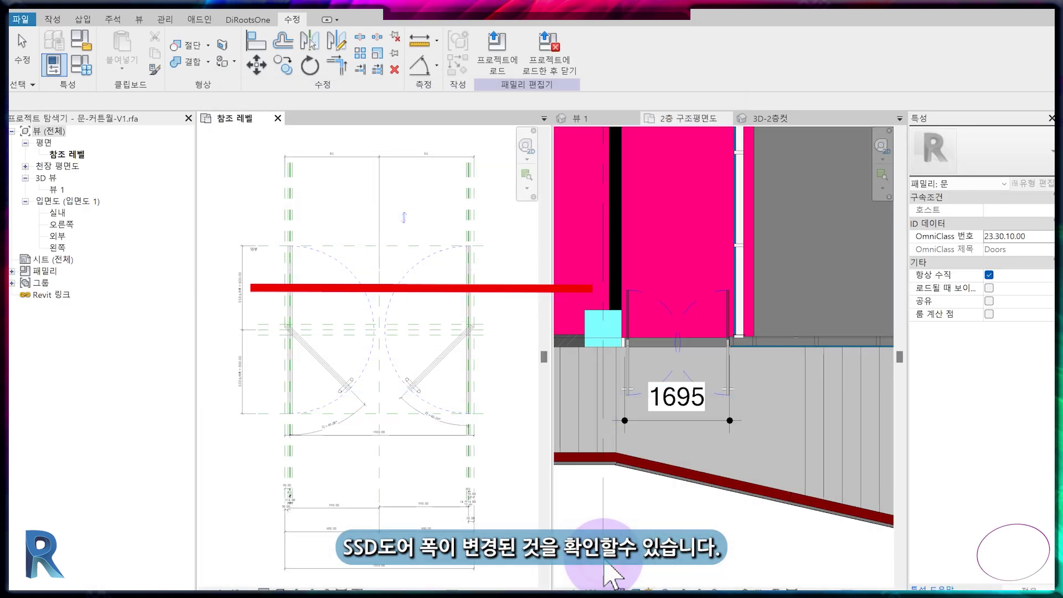
scroll(398, 362, "up", 3)
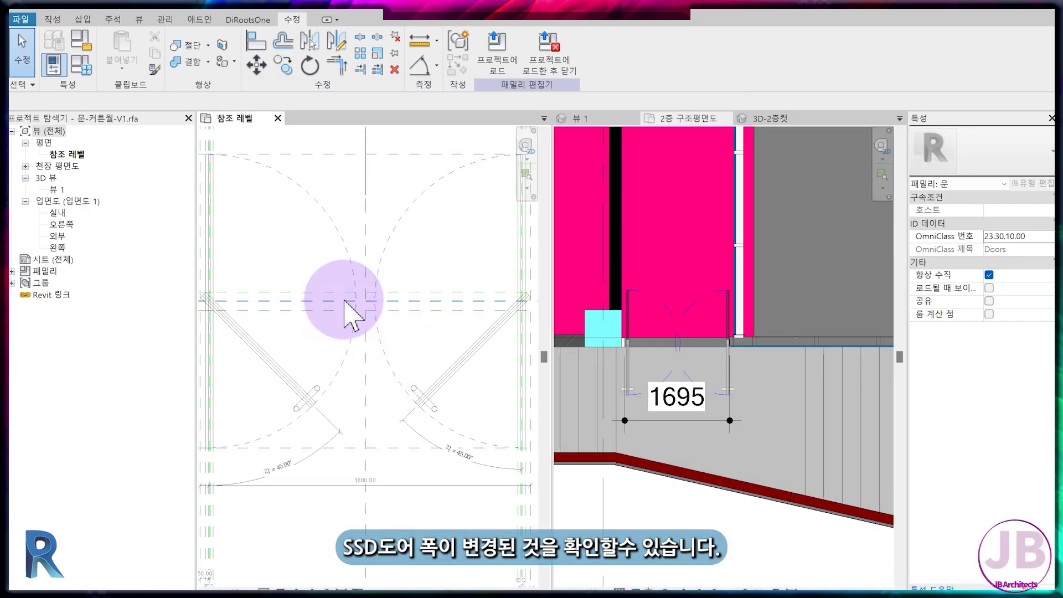
Set 폭 to 1600 in the family types, apply it and check how the swing lines adjust
left_click(82, 64)
left_click(459, 285)
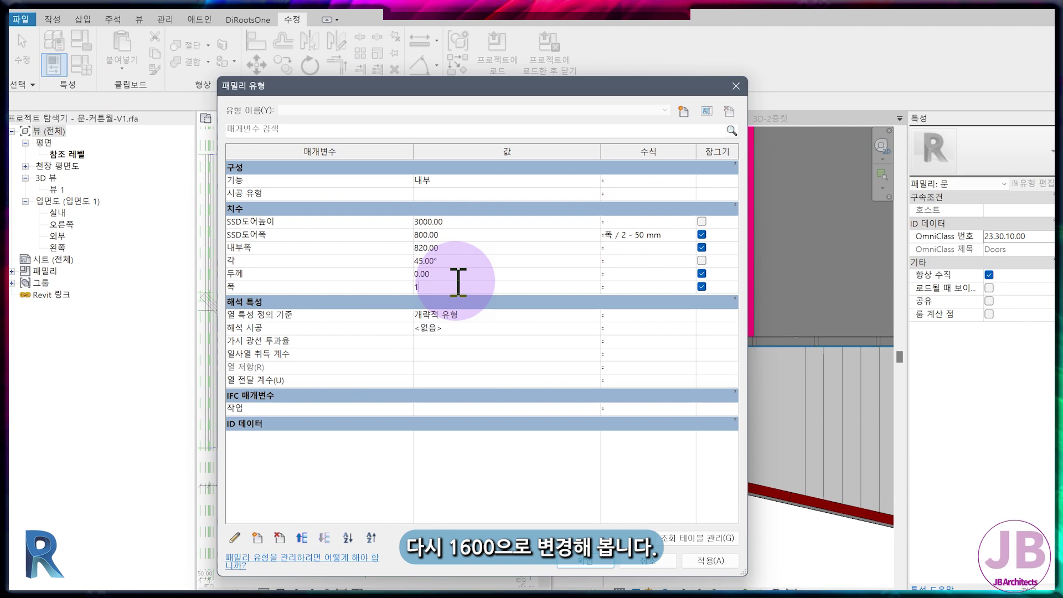
type("1600")
left_click(709, 561)
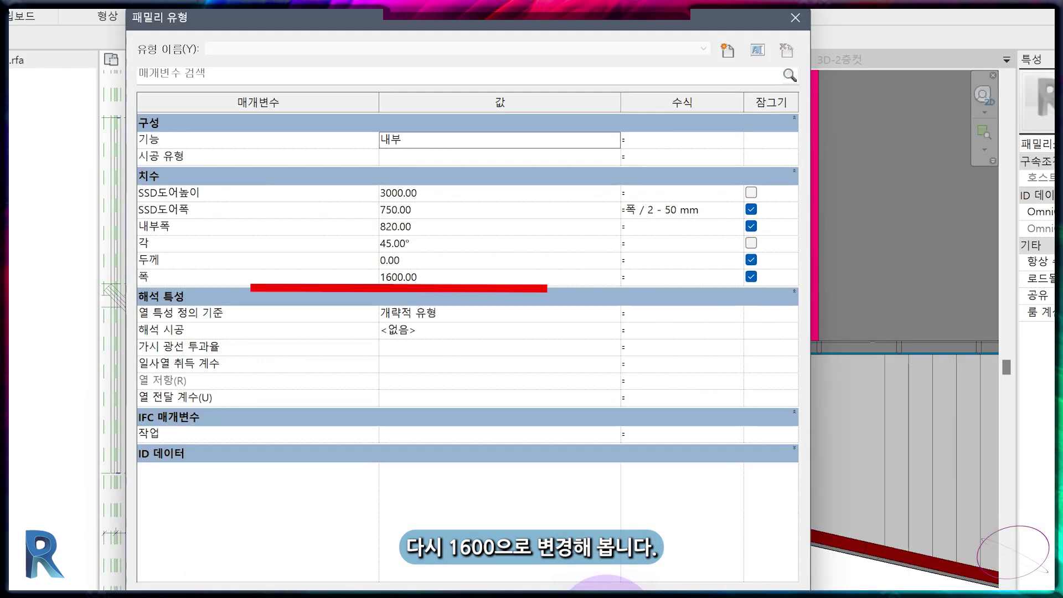
left_click(592, 560)
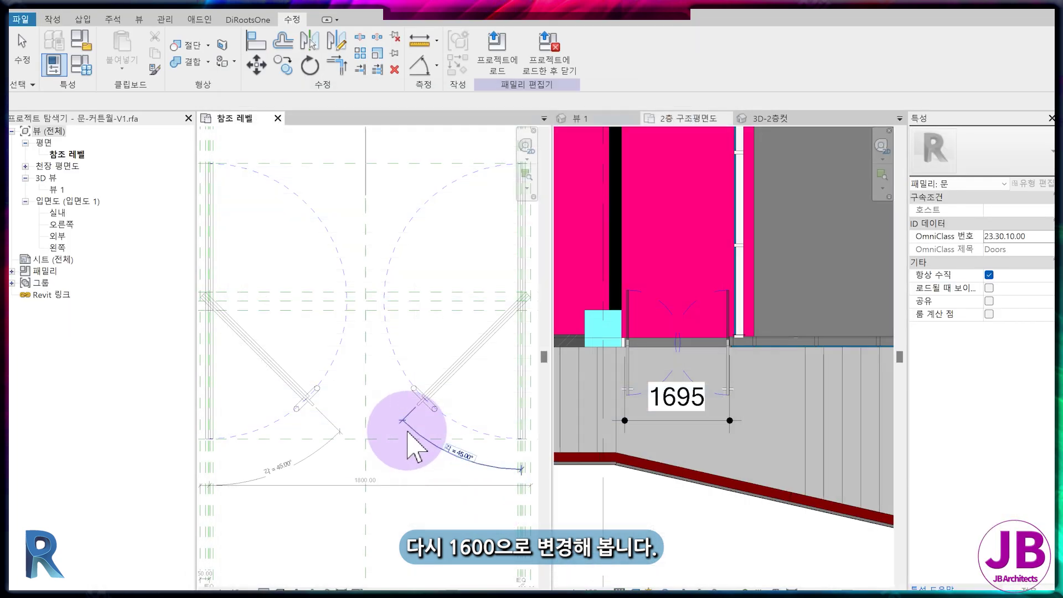
scroll(407, 428, "down", 4)
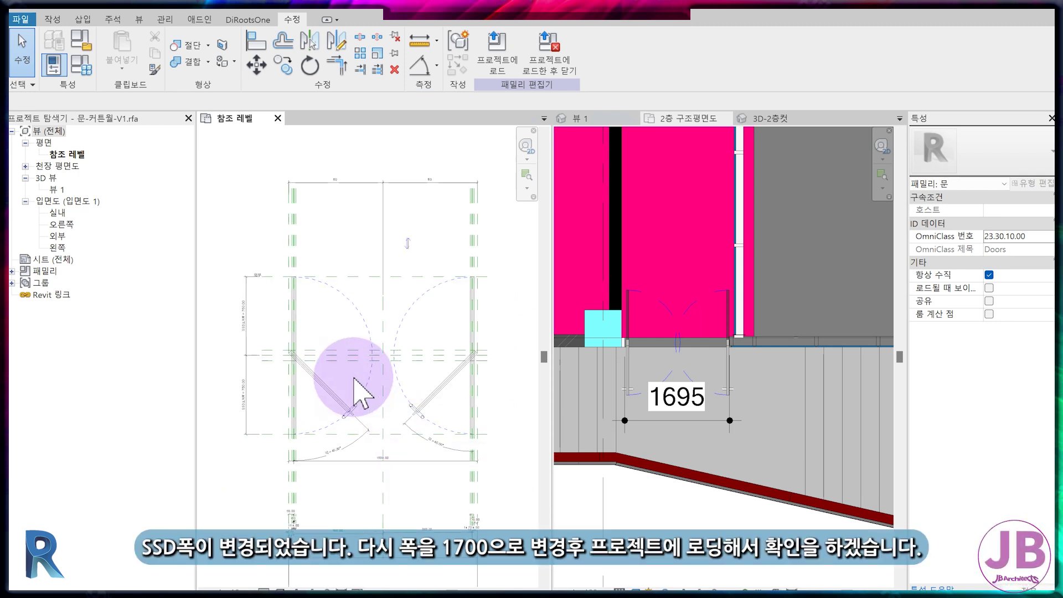
Set 폭 back to 1700, load the door family into the project and close the family file
left_click(82, 64)
left_click(465, 289)
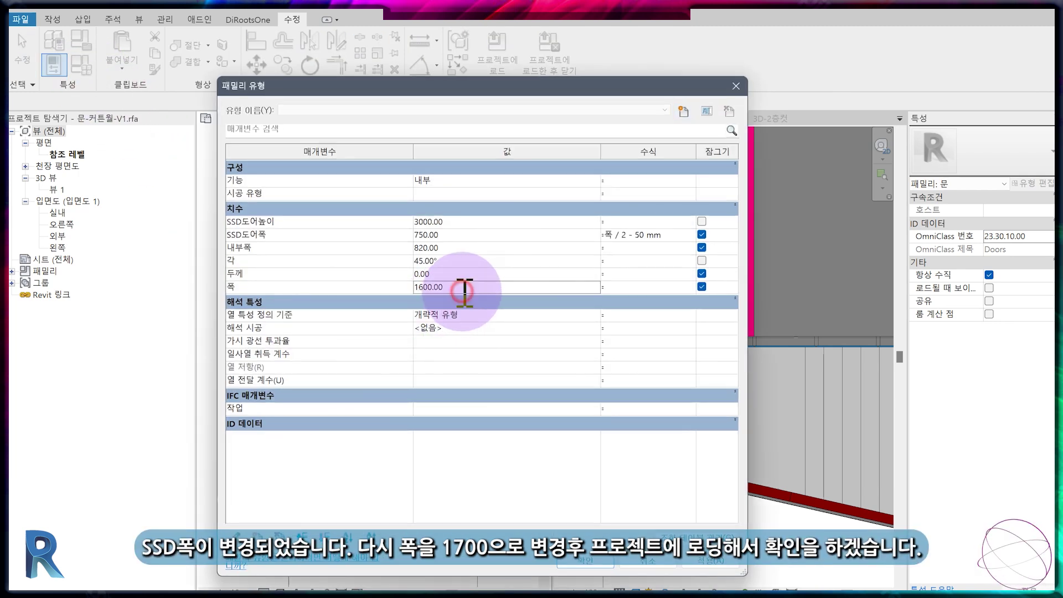
type("1700")
left_click(586, 560)
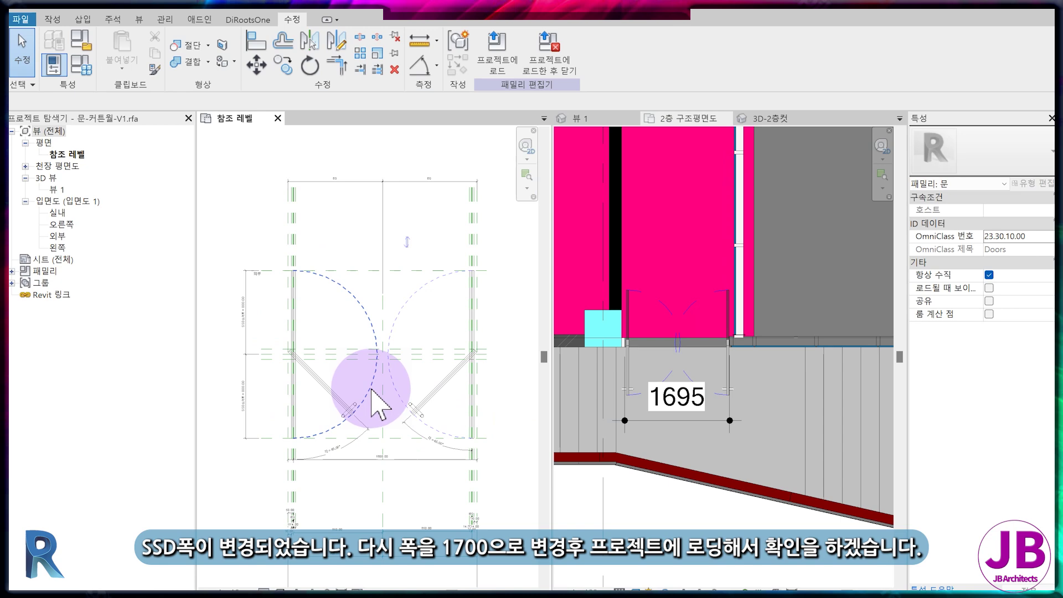
left_click(542, 65)
left_click(513, 325)
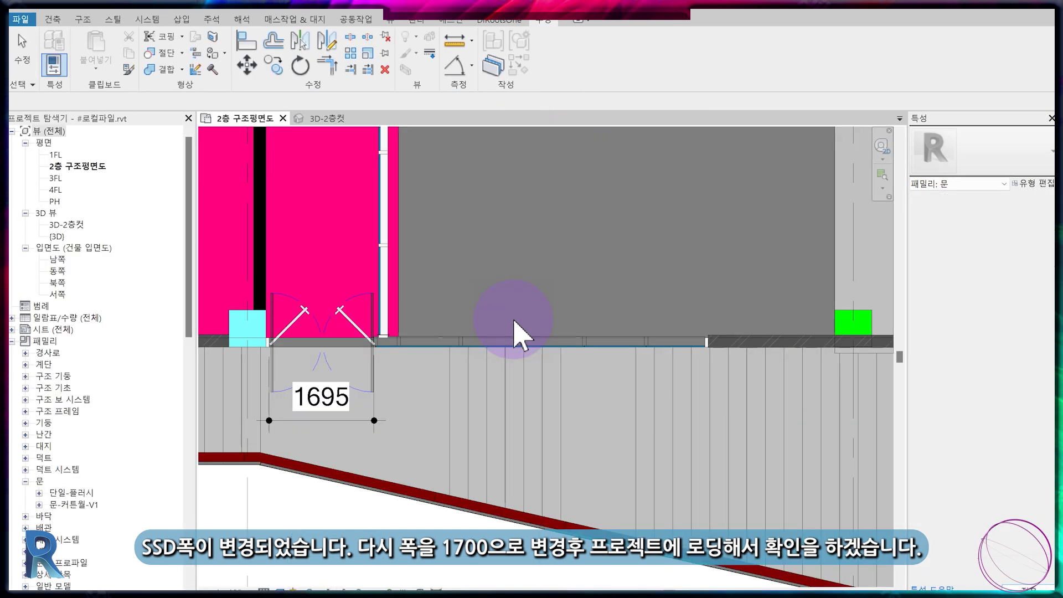
Set the 각 type parameter of the plan's 문-커튼월-V1 door beside the cyan column to 180 and apply it
left_click(369, 353)
scroll(369, 353, "up", 3)
left_click(1033, 183)
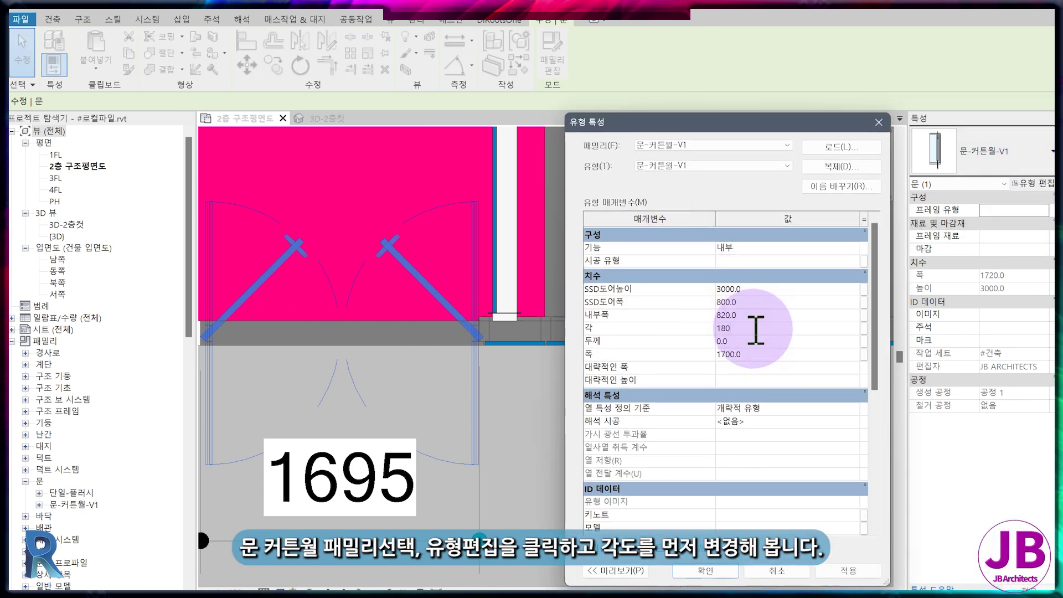
left_click(842, 568)
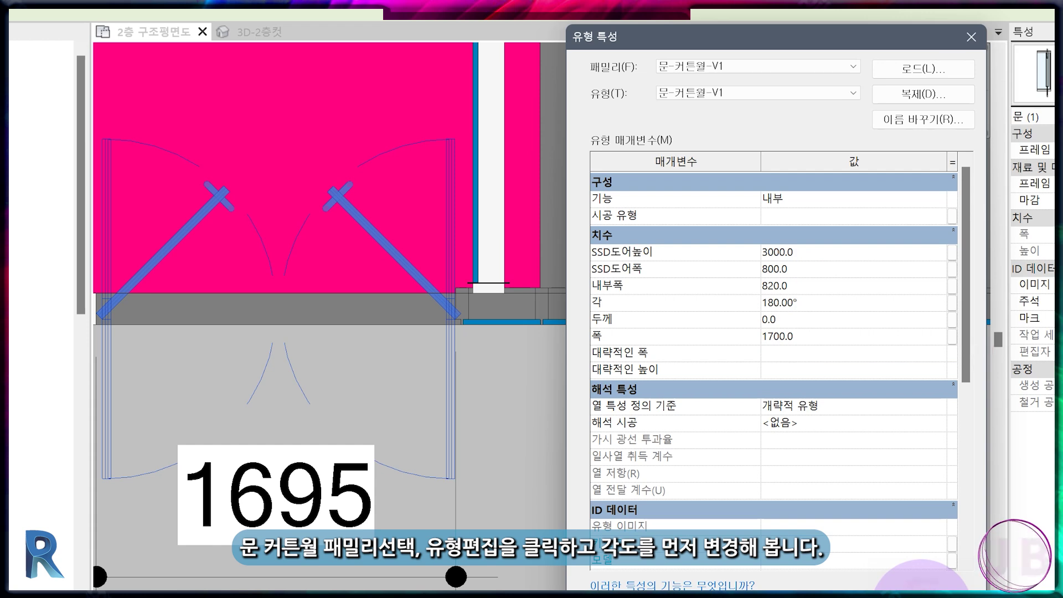
Test the 문-커튼월-V1 type with 폭 set to 1400 and check the door in the plan
left_click(825, 337)
type("1400")
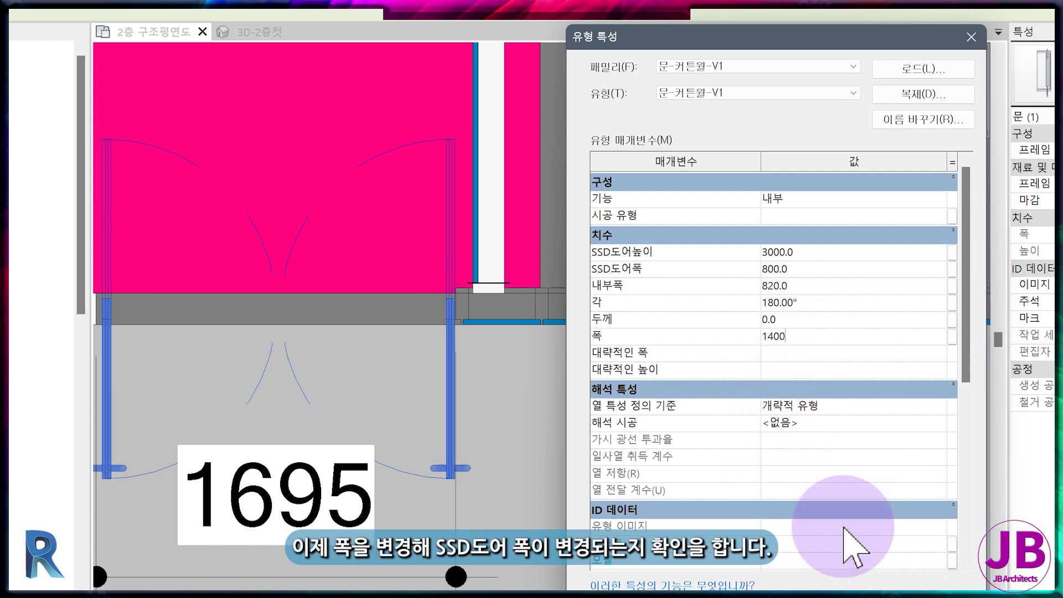
left_click(922, 596)
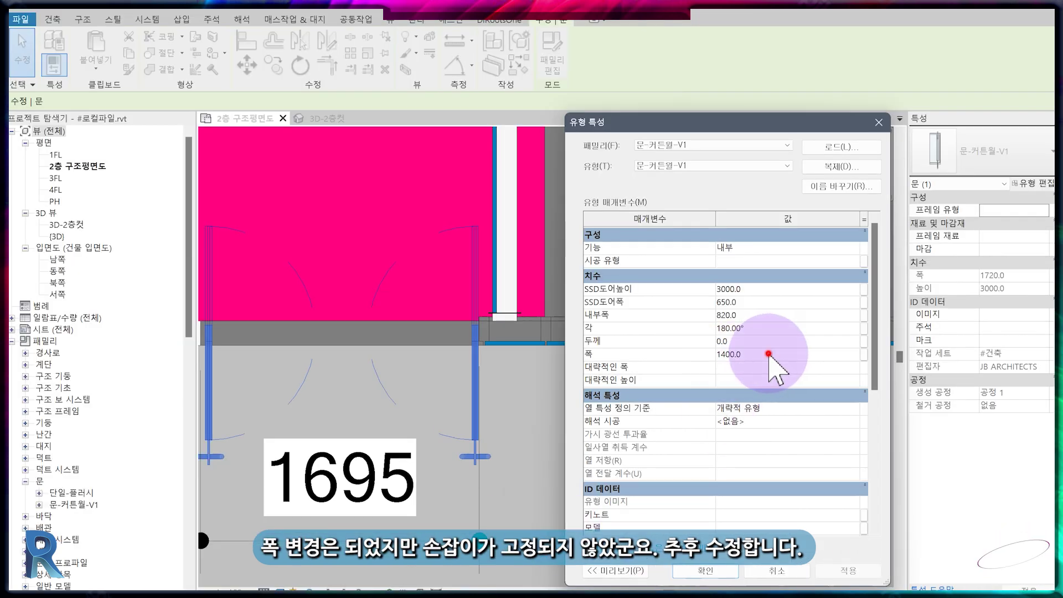
left_click(706, 571)
key("Escape")
scroll(548, 443, "down", 5)
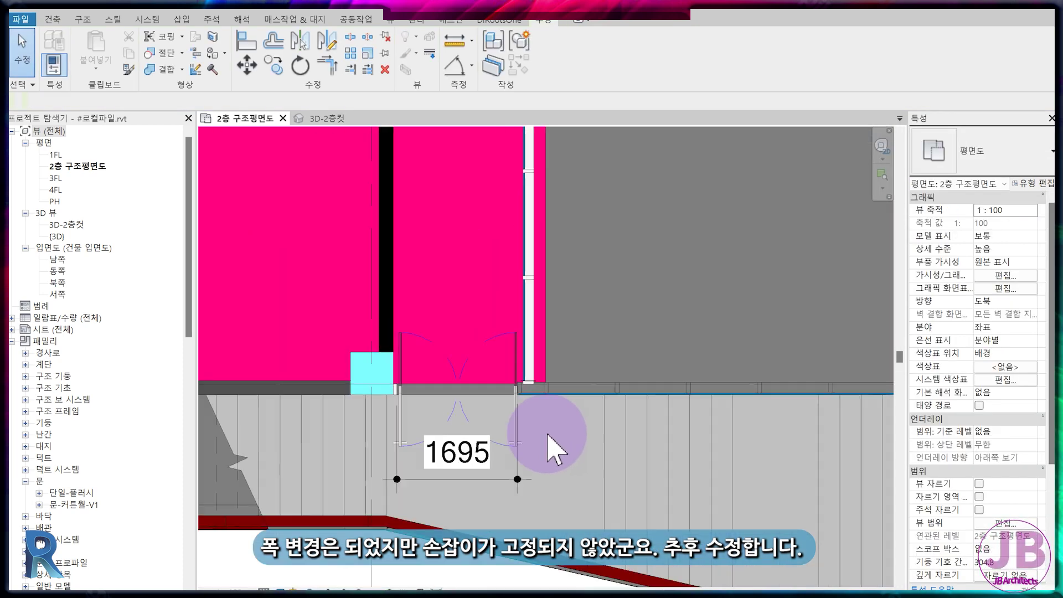
Try a view scale of 1:200 for the floor plan, and set it to 1:20 to compare the dashed swing lines
left_click(233, 590)
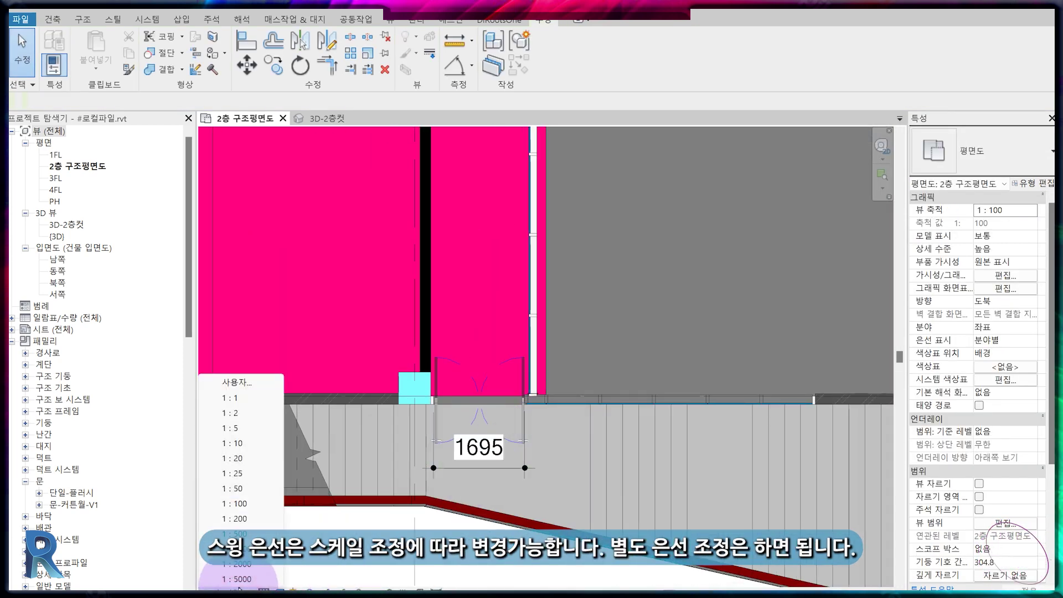
left_click(238, 519)
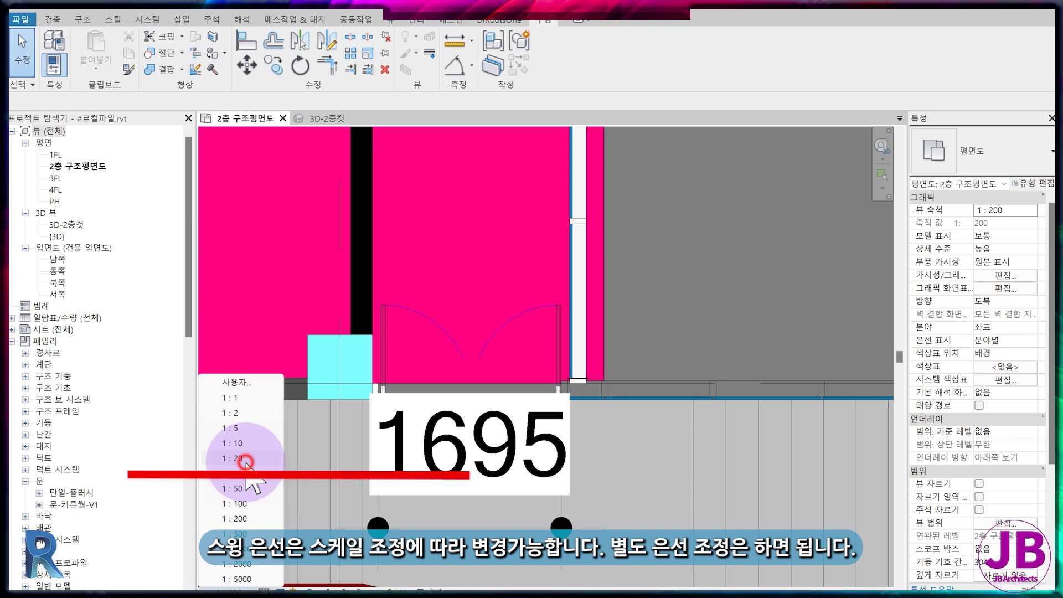
left_click(239, 459)
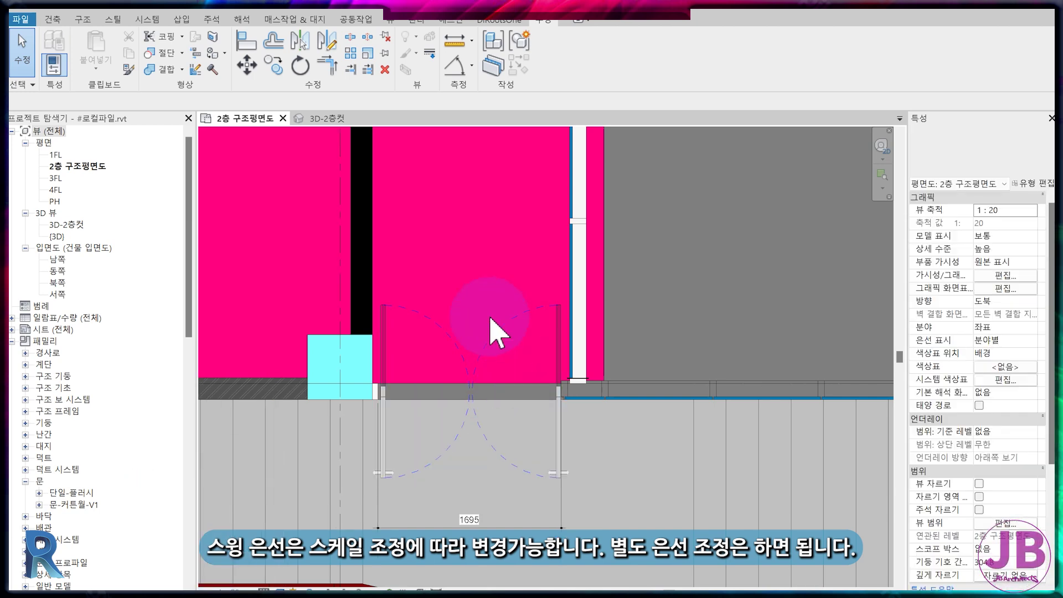
scroll(490, 321, "up", 4)
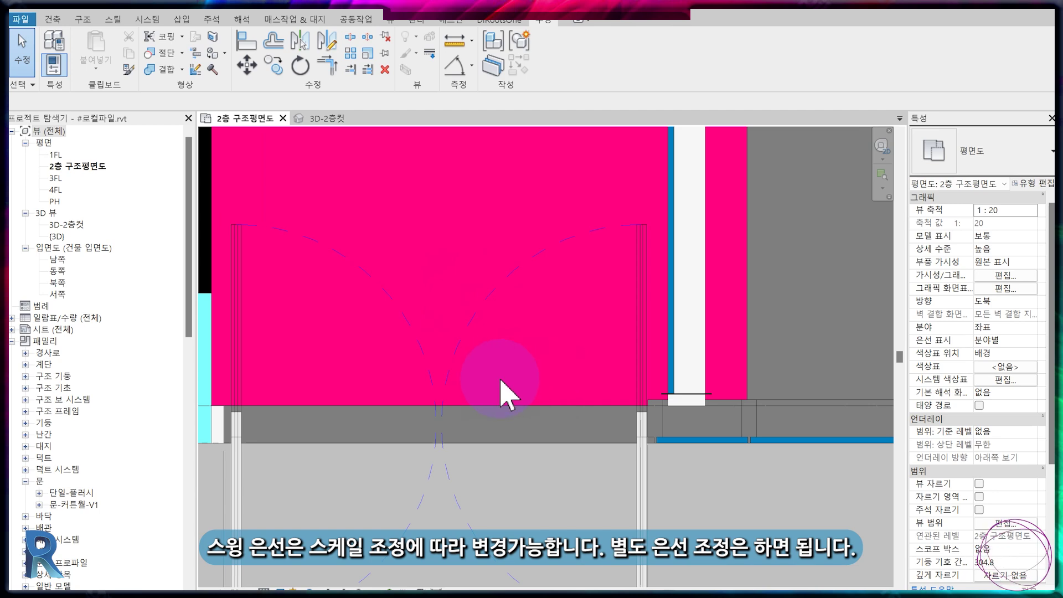
scroll(500, 380, "down", 3)
Examine the widths and swing lines of the other 문-커튼월-V1 curtain-wall doors in the 2층 구조평면도 plan
left_click(493, 333)
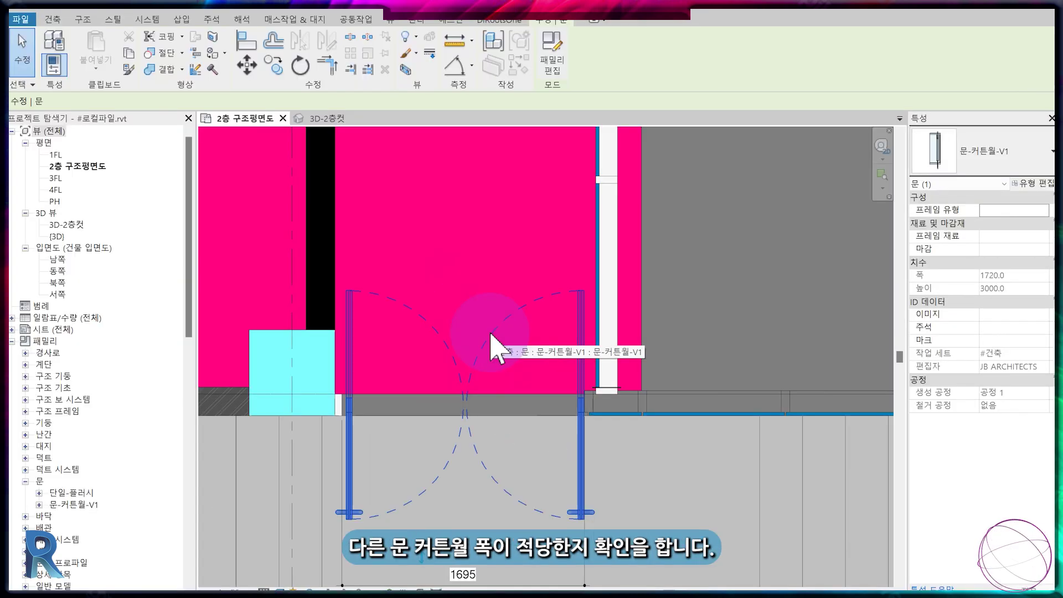
scroll(512, 270, "down", 5)
left_click(598, 235)
scroll(560, 192, "up", 2)
middle_click_drag(561, 191, 581, 450)
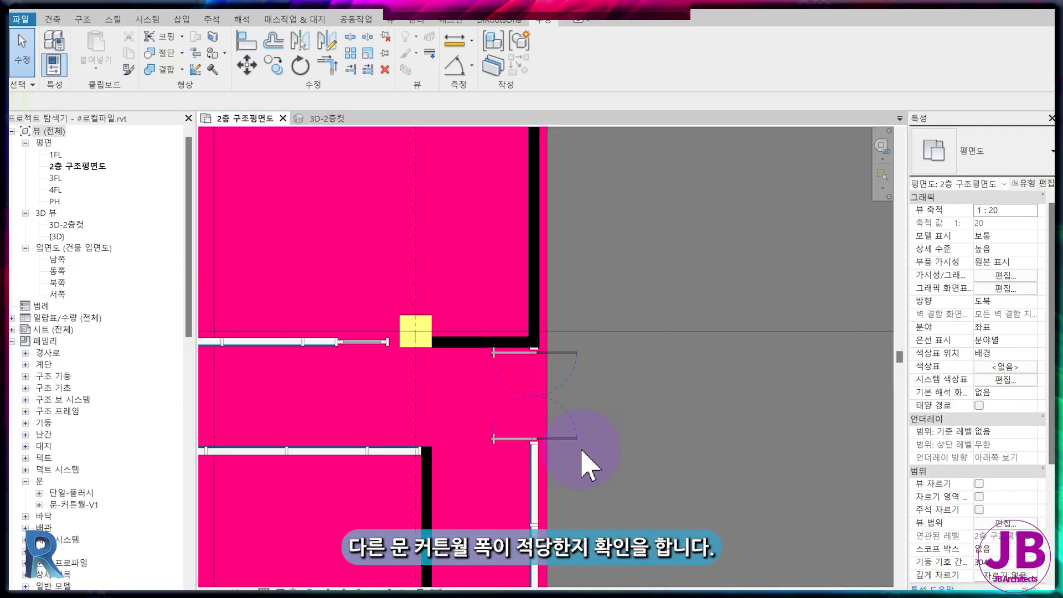
scroll(505, 394, "up", 3)
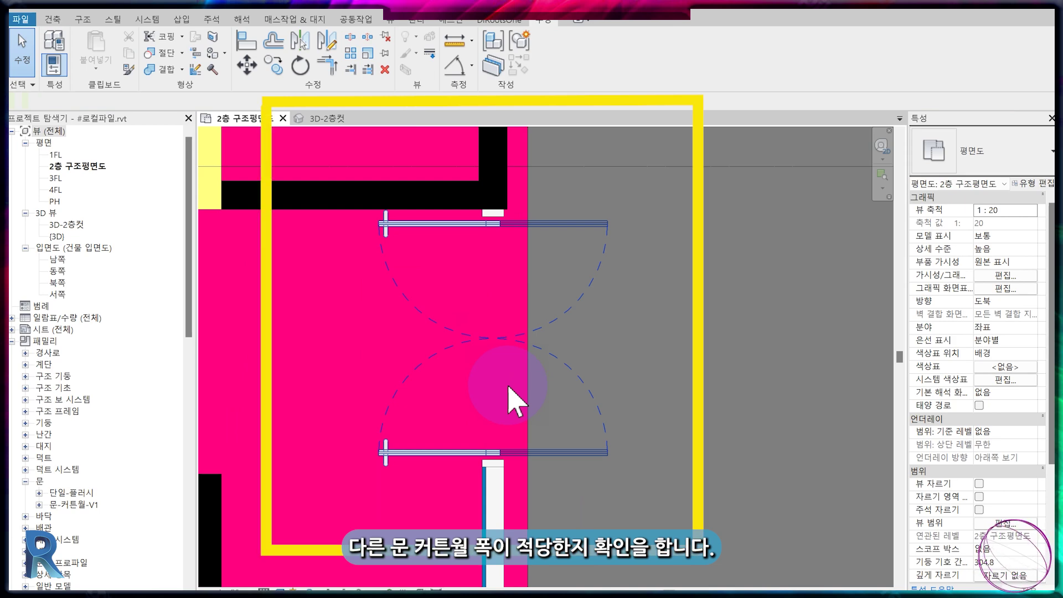
scroll(508, 386, "down", 5)
middle_click_drag(470, 401, 709, 244)
scroll(498, 248, "up", 4)
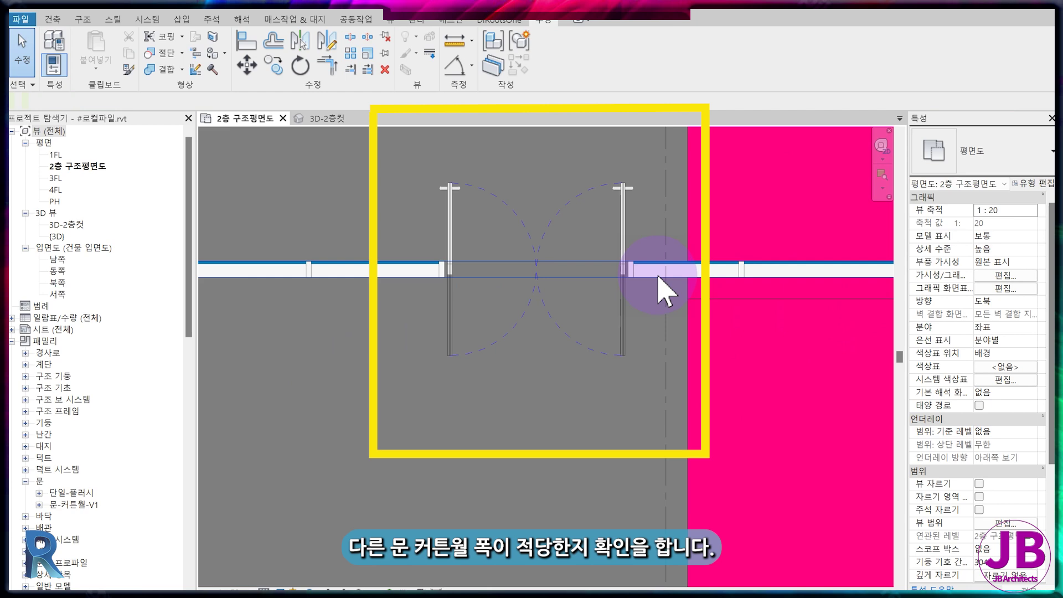
scroll(659, 282, "down", 5)
scroll(692, 434, "up", 5)
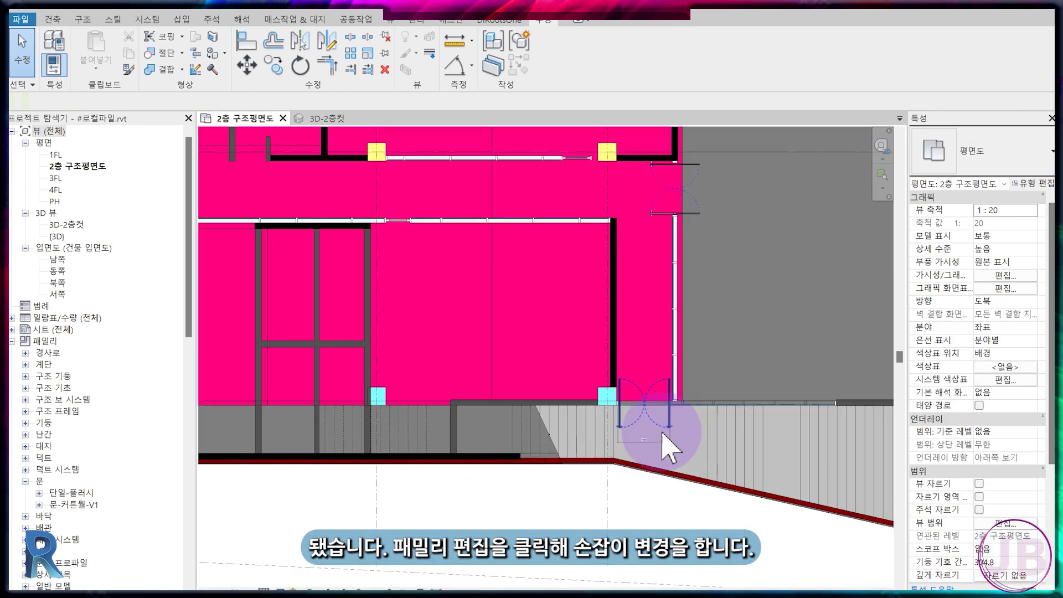
Open the 문-커튼월-V1 door family for editing, open its nested SSD도어-V1 family and show that family's 참조 레벨 plan
left_click(646, 427)
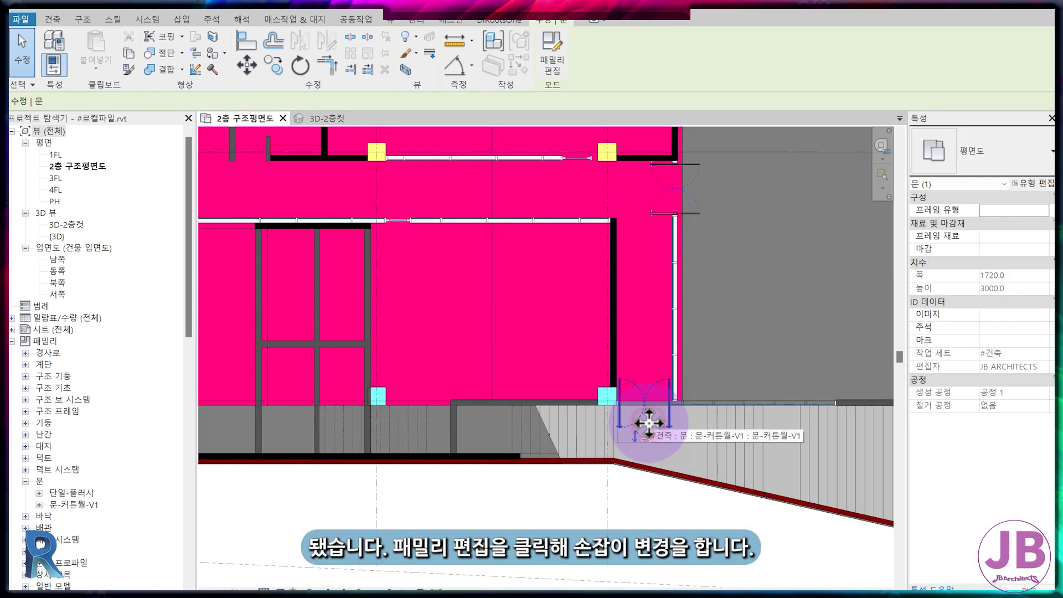
left_click(564, 58)
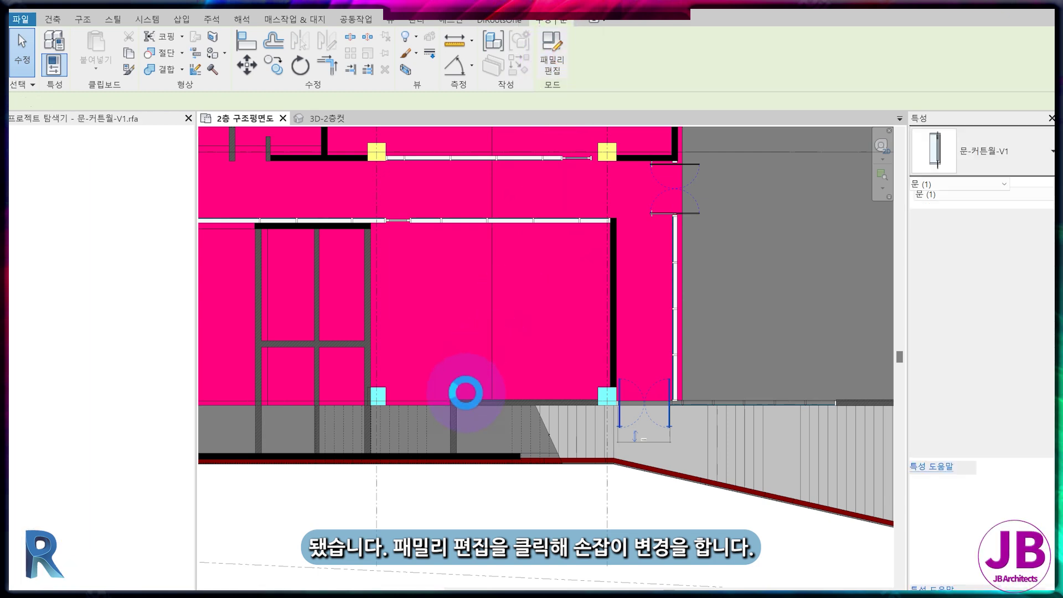
double_click(61, 155)
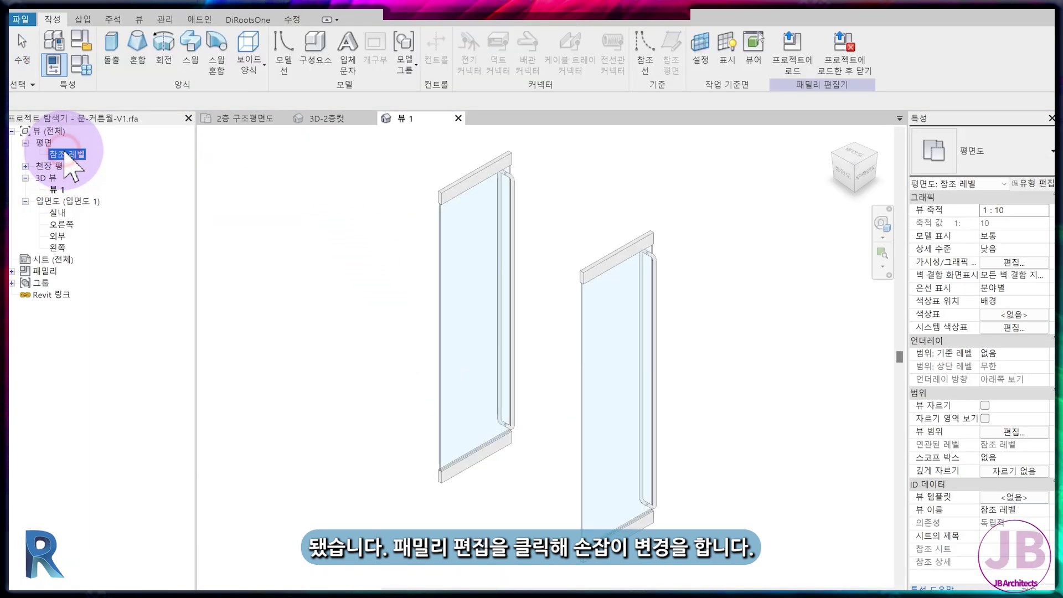
scroll(534, 332, "up", 4)
left_click(465, 232)
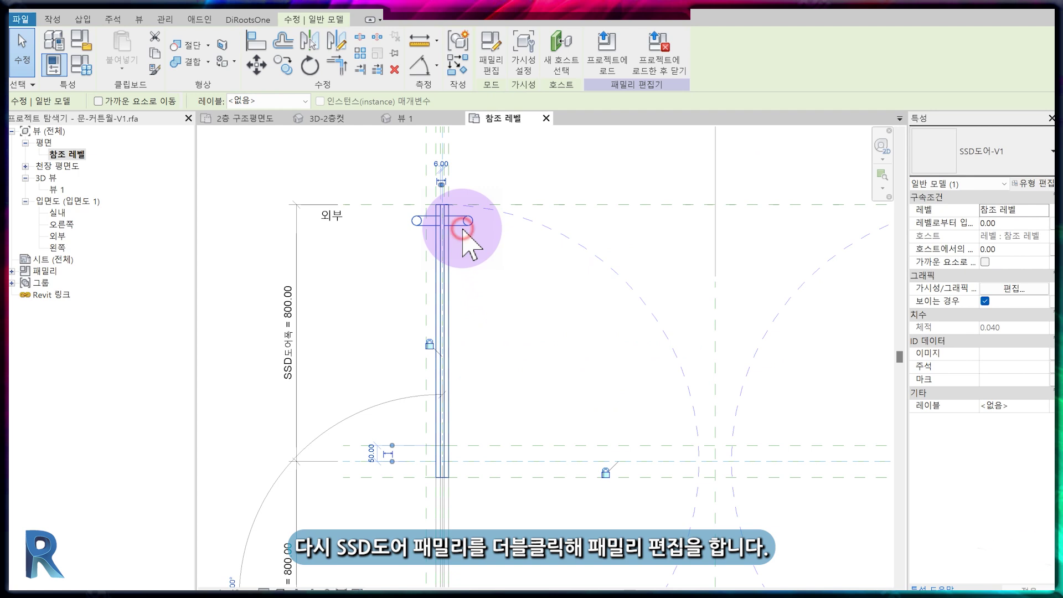
double_click(465, 232)
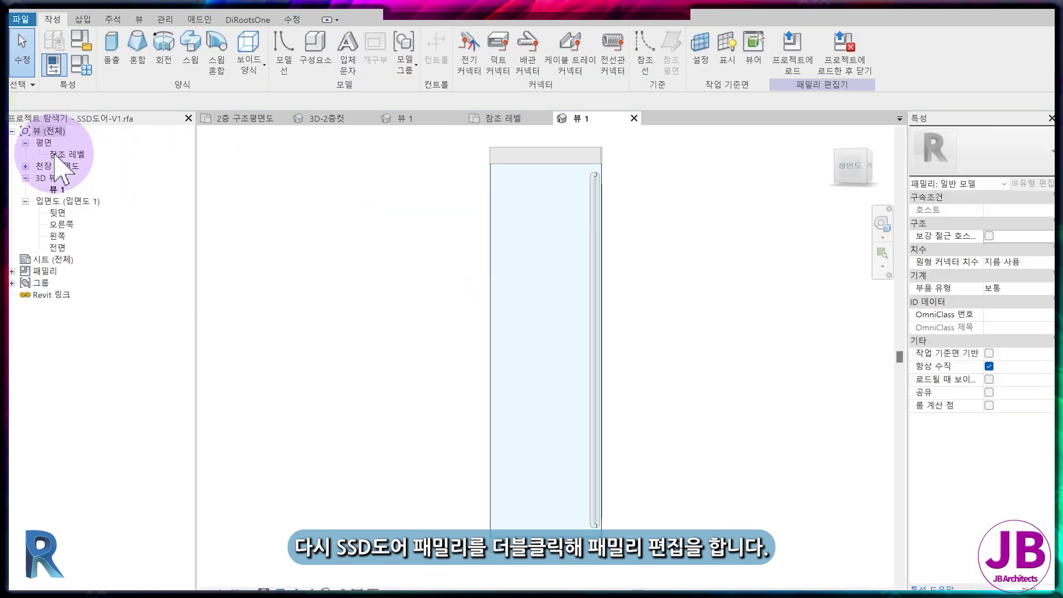
double_click(55, 155)
scroll(612, 320, "up", 4)
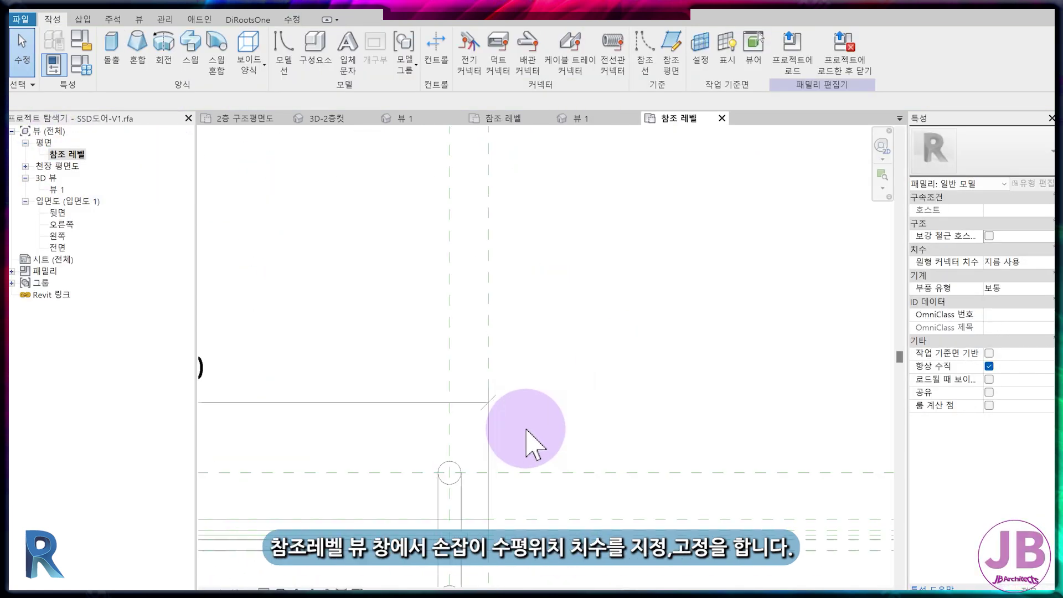
Dimension the horizontal distance from the handle's centre reference plane to the door's edge reference plane beside it, and lock the dimension
key("d")
key("i")
left_click(449, 360)
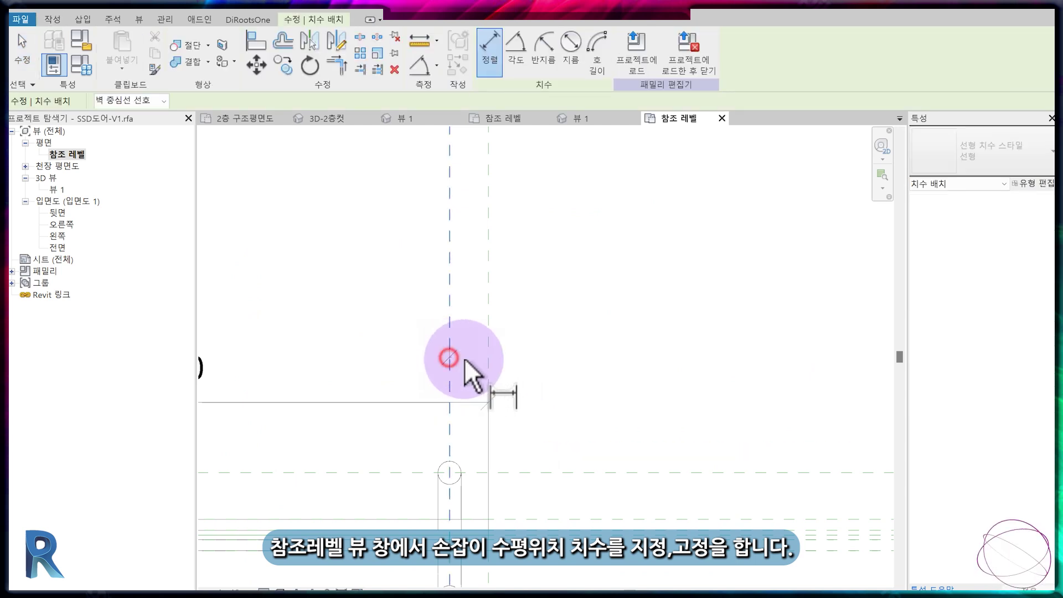
left_click(488, 360)
left_click(549, 341)
left_click(470, 385)
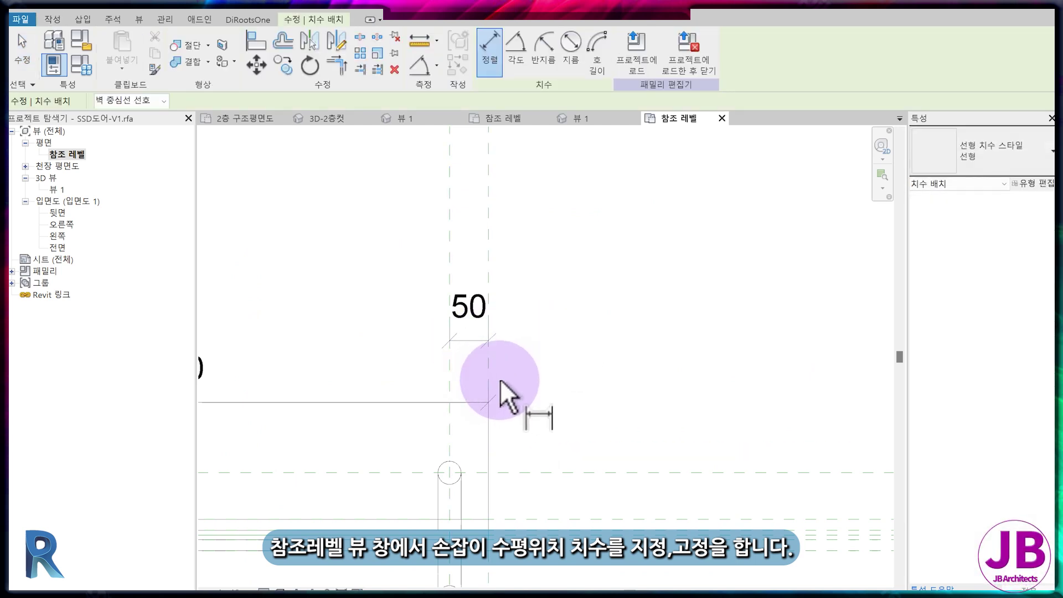
scroll(500, 388, "down", 3)
In the 전면 elevation, align the door model's handle-side edge to its reference plane and lock it there
double_click(58, 247)
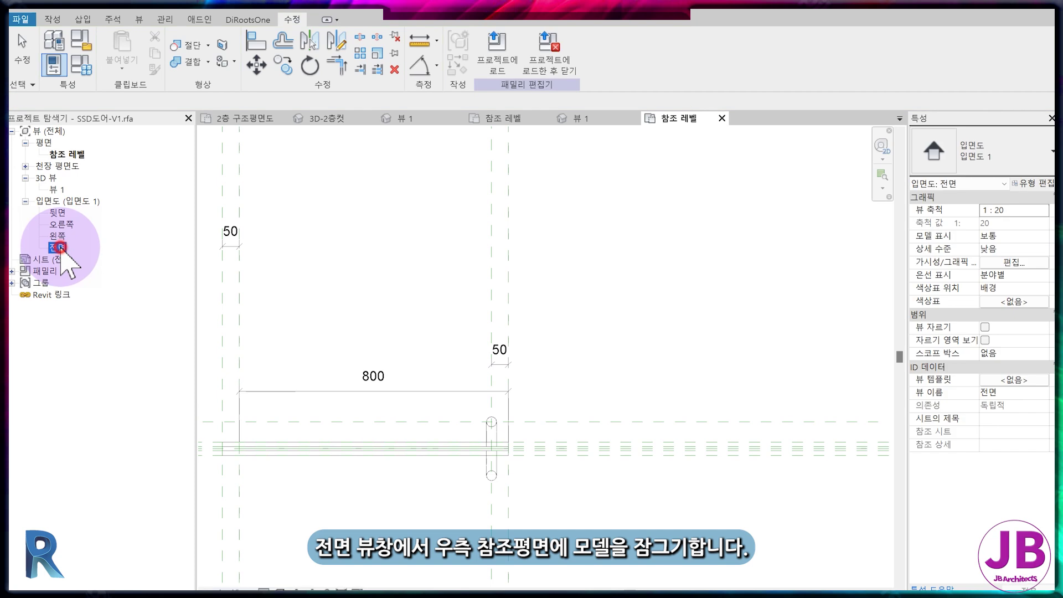
scroll(581, 377, "down", 2)
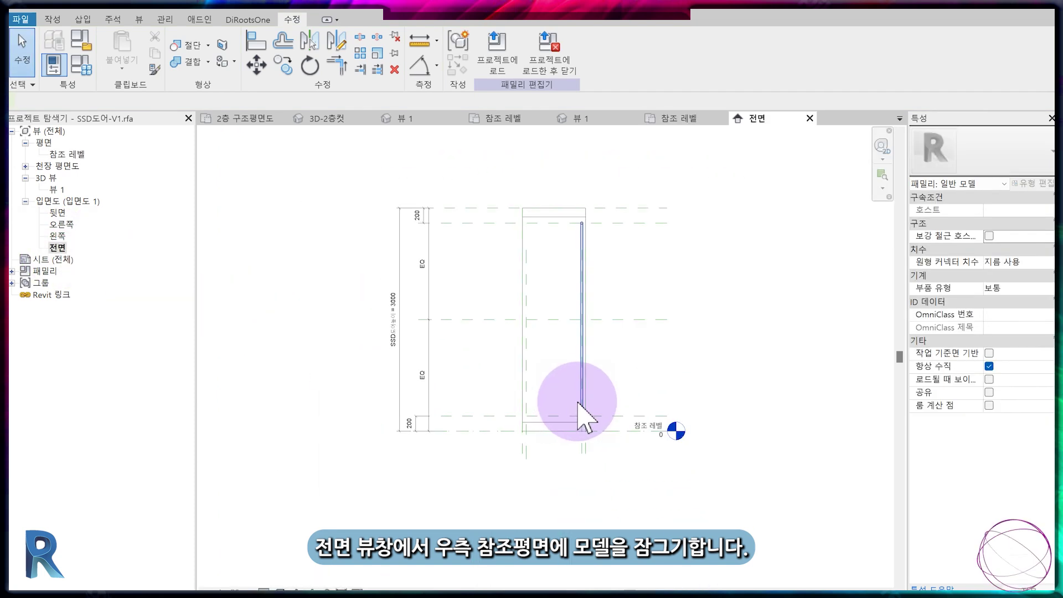
key("a")
key("l")
scroll(586, 405, "up", 2)
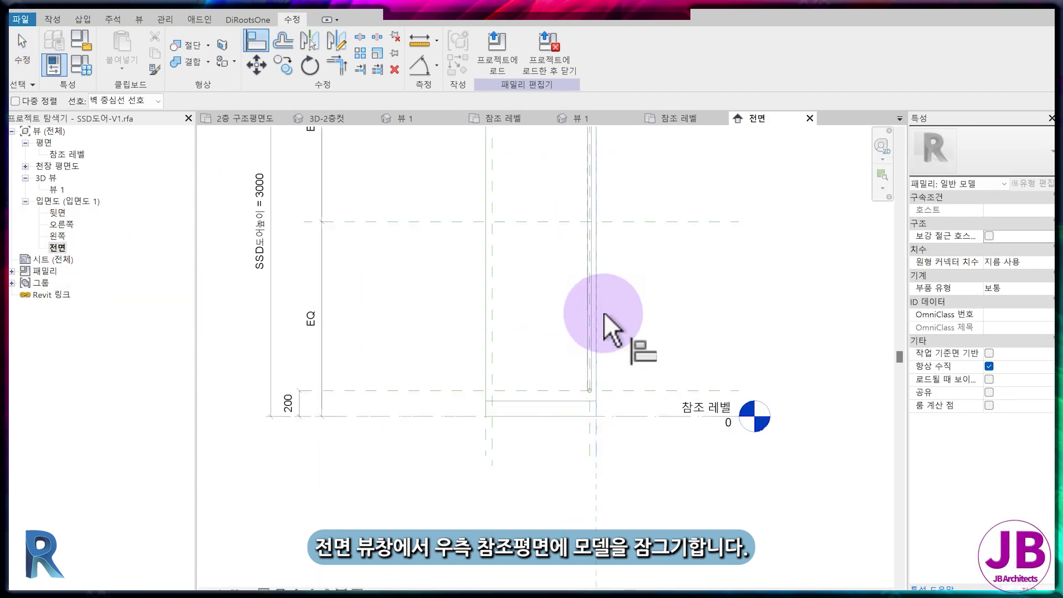
left_click(600, 312)
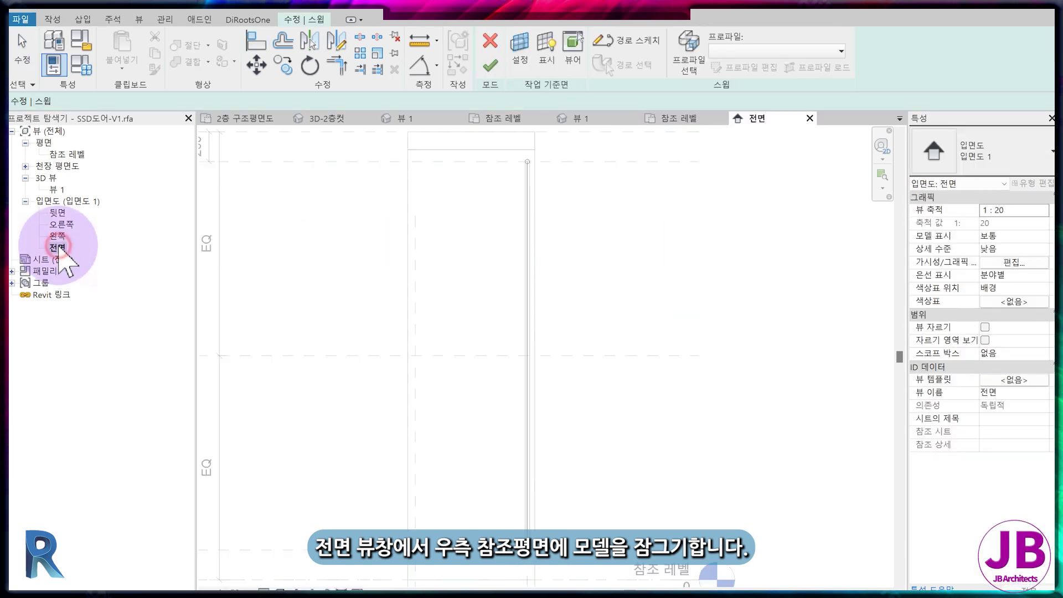
Edit the handle sweep's circular profile and dimension both semicircle ends from the centre reference plane
scroll(527, 329, "up", 3)
scroll(508, 319, "up", 4)
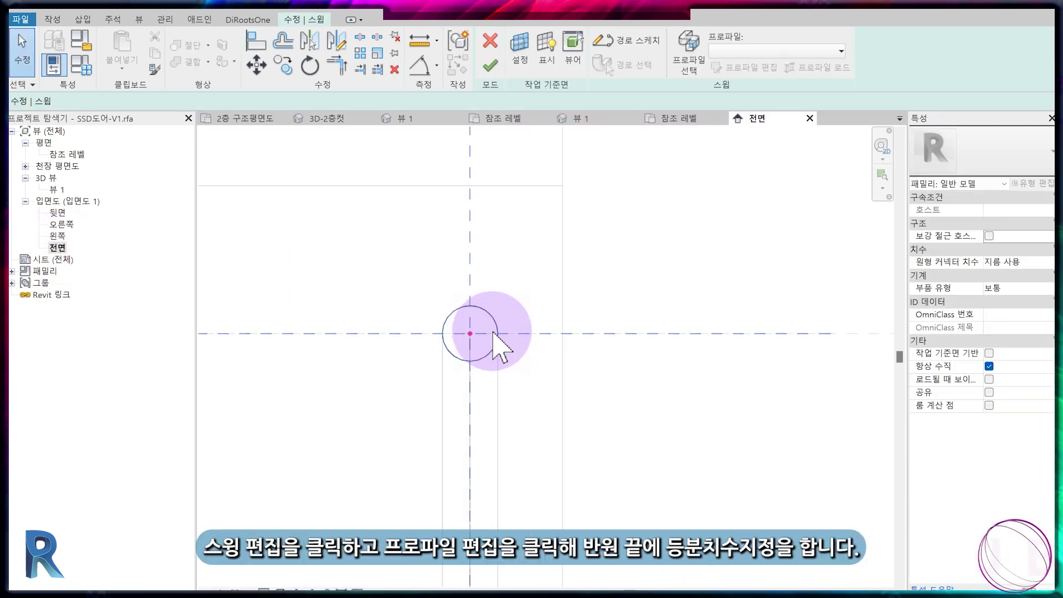
double_click(494, 313)
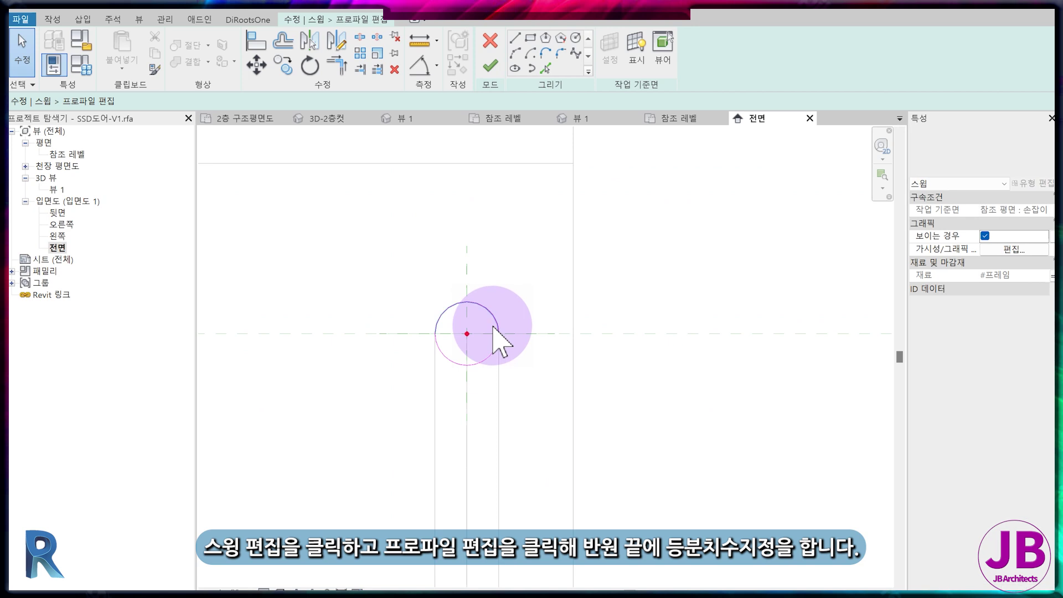
scroll(475, 355, "up", 2)
key("d")
key("i")
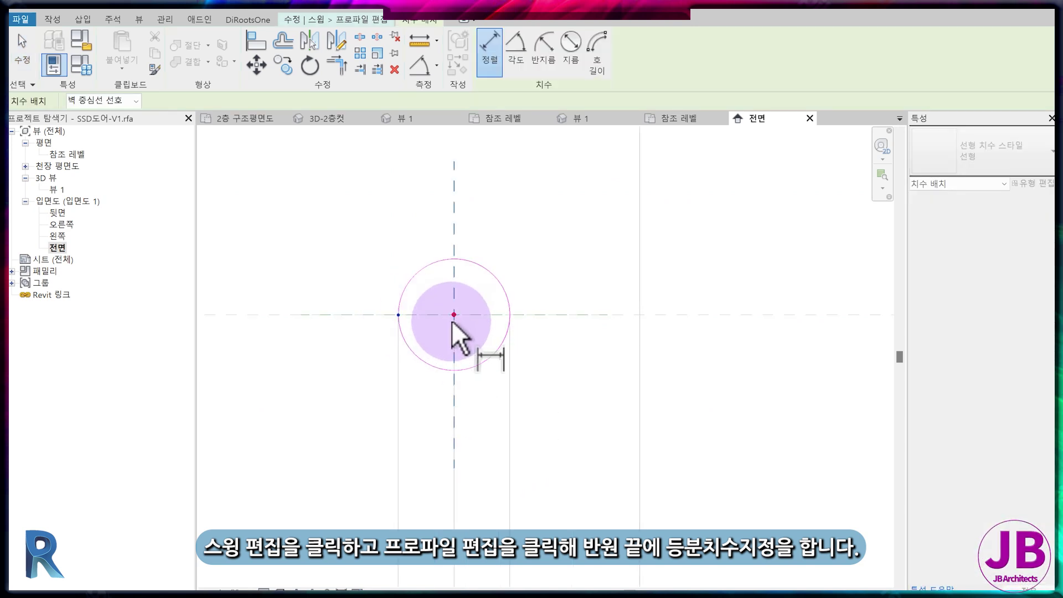
left_click(509, 314)
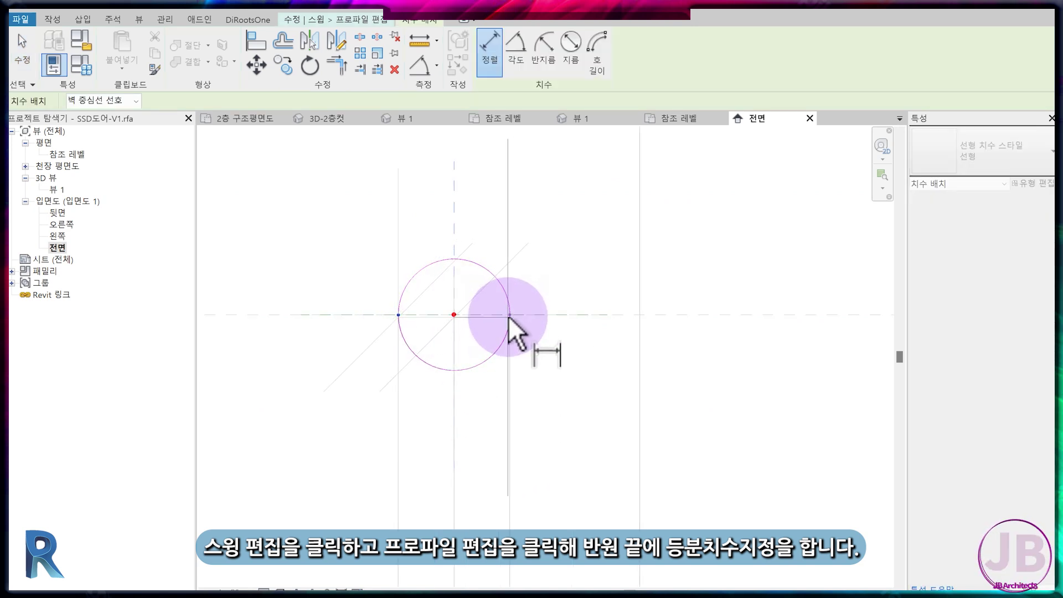
Set the 전면 view scale to 1:5, make the profile's dimension segments equal (EQ) and finish the profile sketch
scroll(530, 374, "down", 5)
left_click(235, 590)
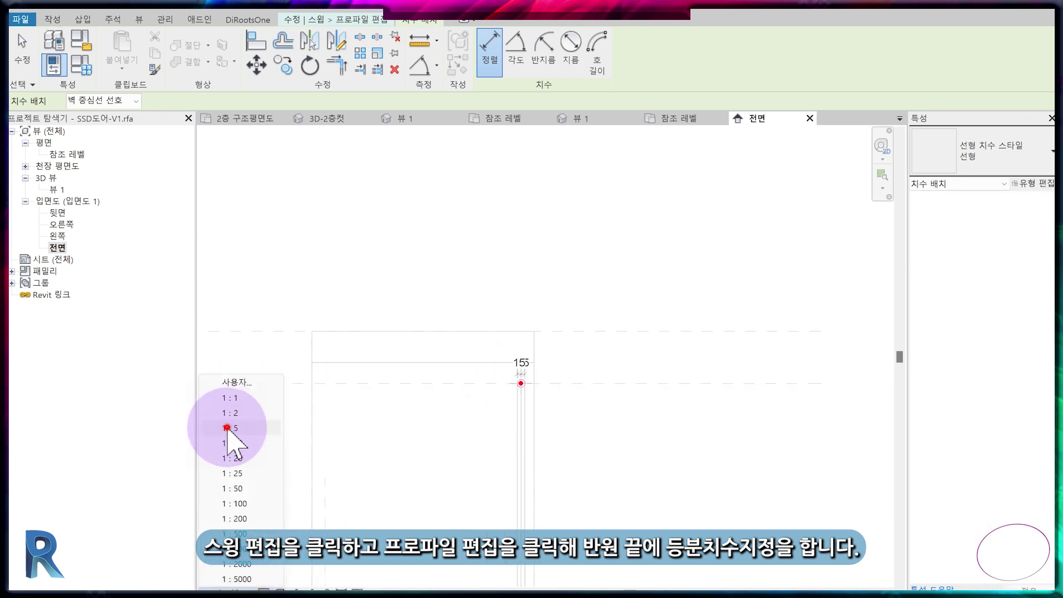
left_click(230, 434)
scroll(518, 392, "up", 3)
left_click(524, 368)
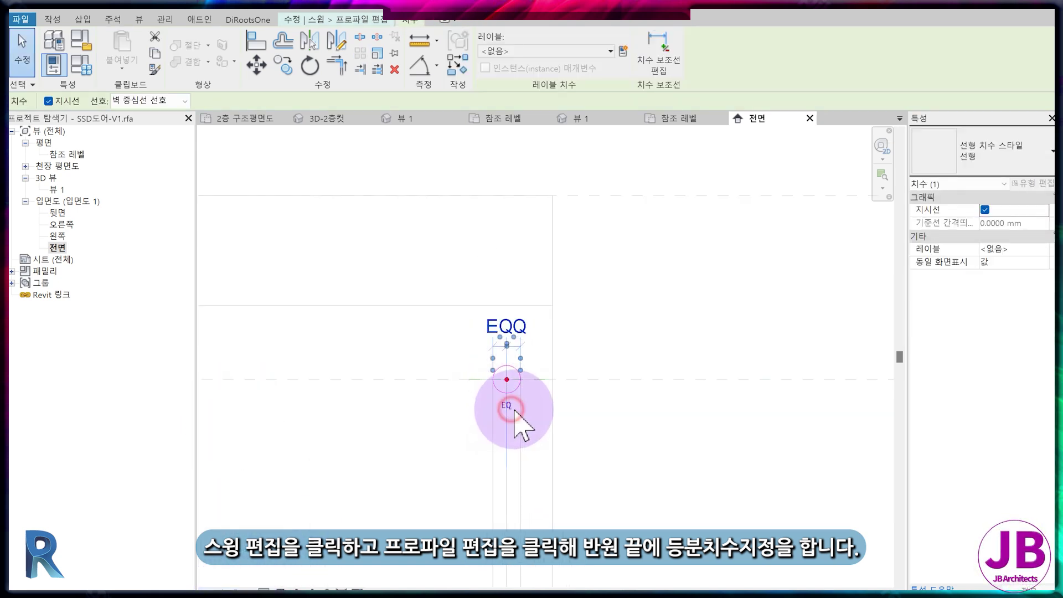
left_click(581, 475)
scroll(534, 451, "up", 3)
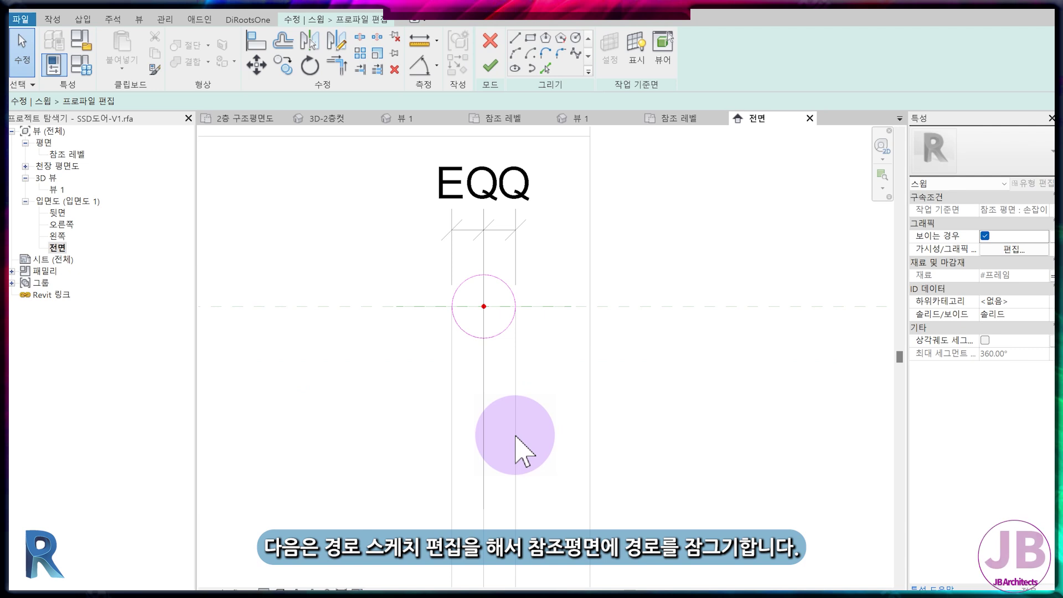
left_click(490, 66)
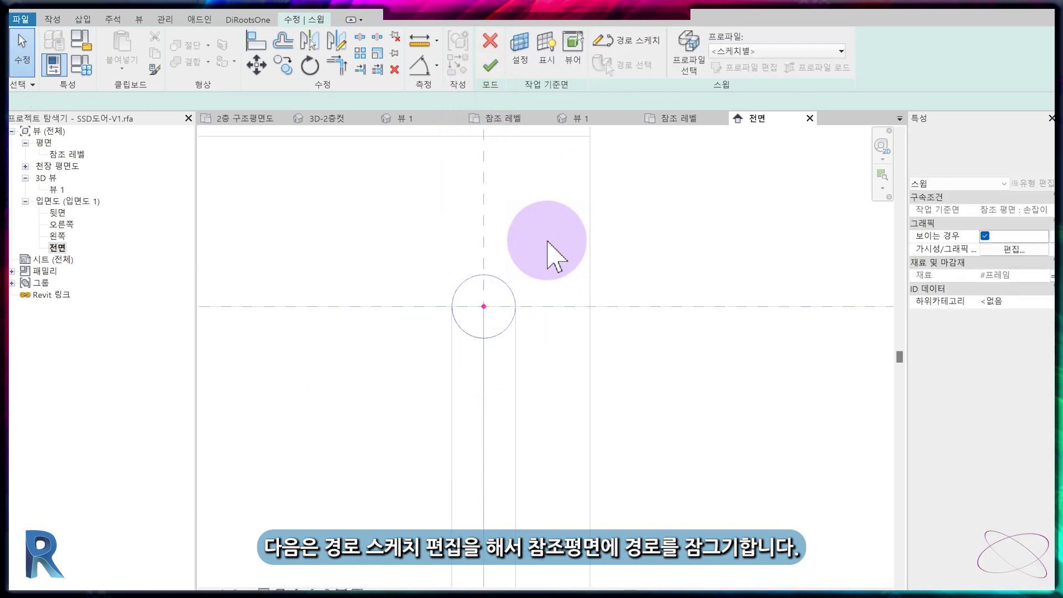
Edit the sweep path in the 왼쪽 elevation, align and lock its vertical line to the handle's reference plane, and finish the sweep
double_click(491, 427)
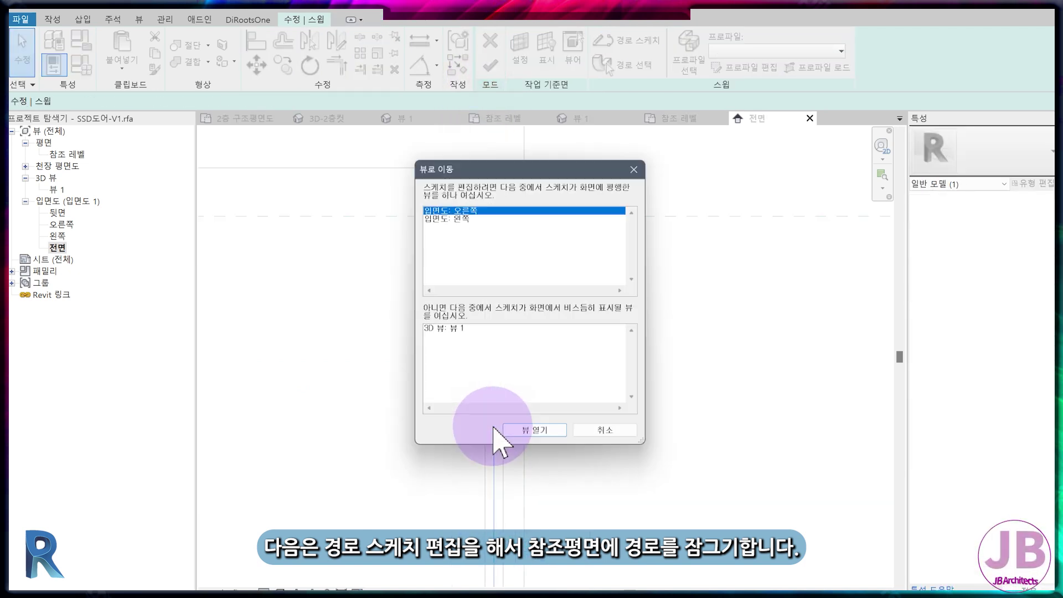
left_click(446, 217)
left_click(544, 435)
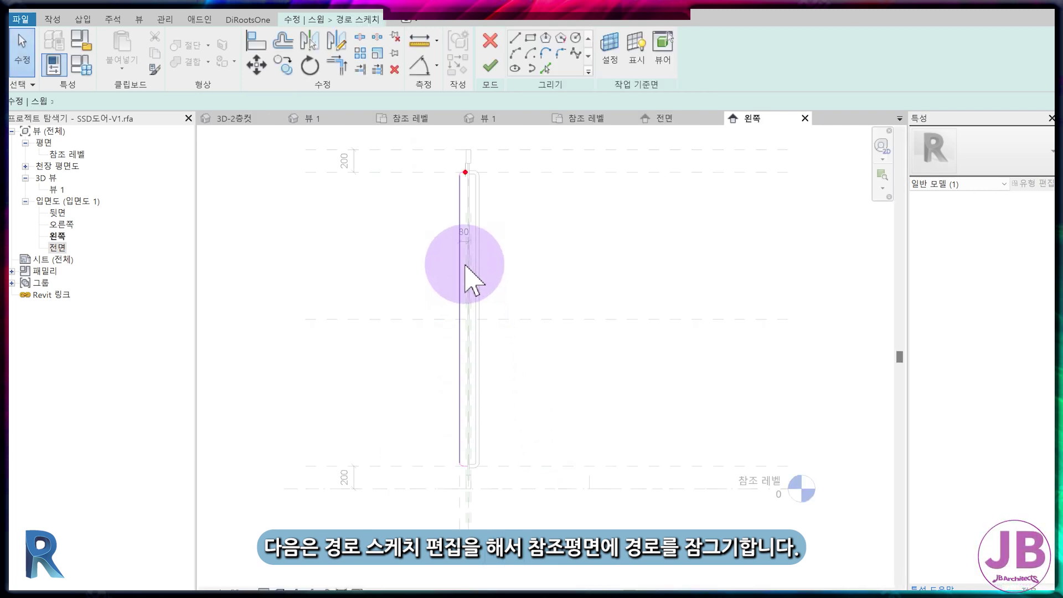
scroll(499, 382, "up", 5)
scroll(531, 322, "up", 2)
key("a")
key("l")
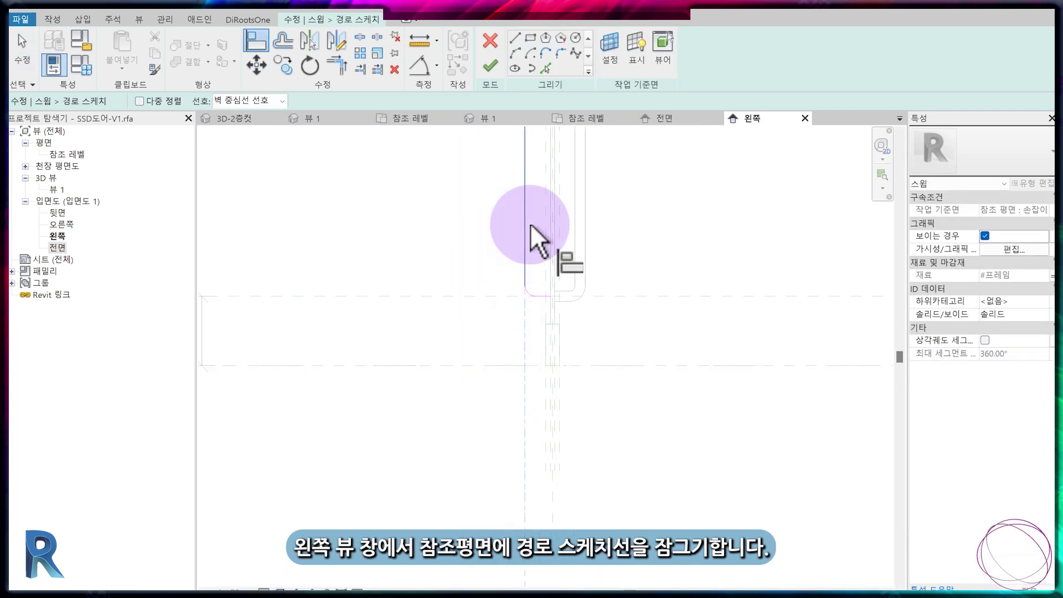
left_click(490, 66)
left_click(490, 67)
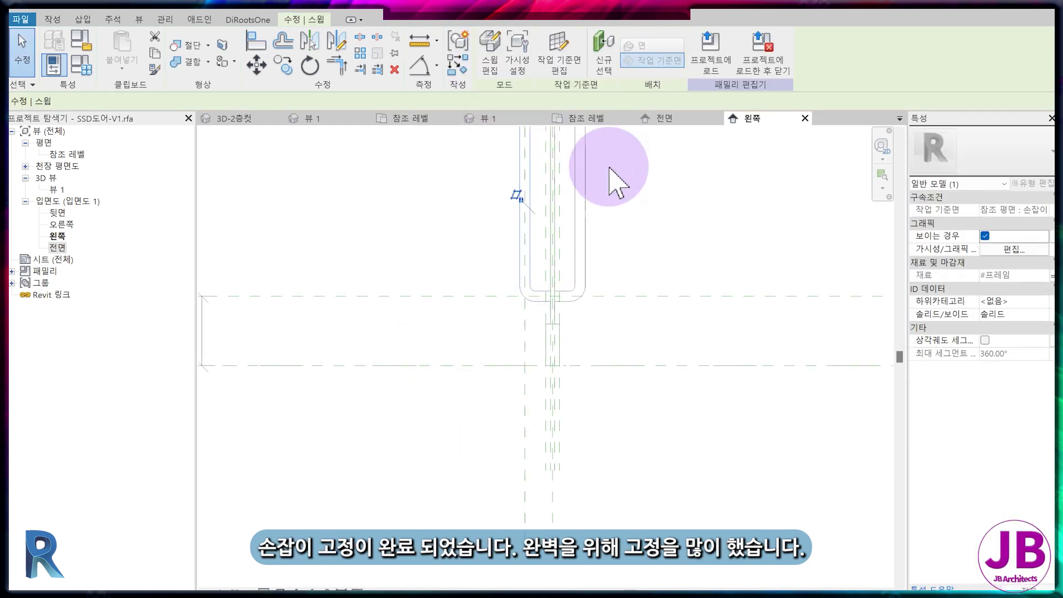
Save over SSD도어-V1.rfa, close it and load it into #로컬파일.rvt and 문-커튼월-V1.rfa, overwriting the existing version and parameter values
left_click(509, 118)
key("Escape")
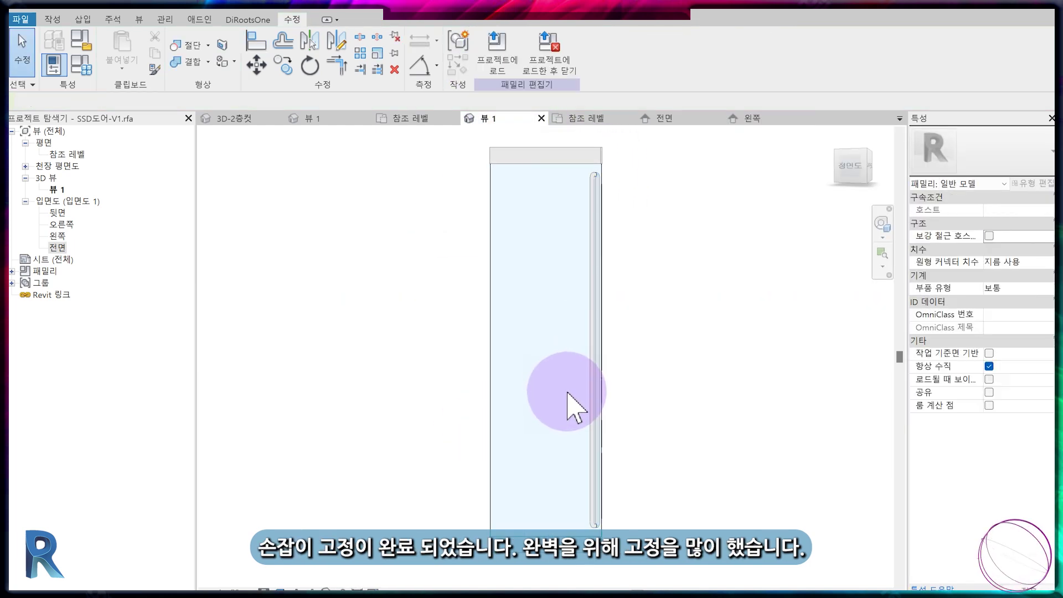
left_click(550, 61)
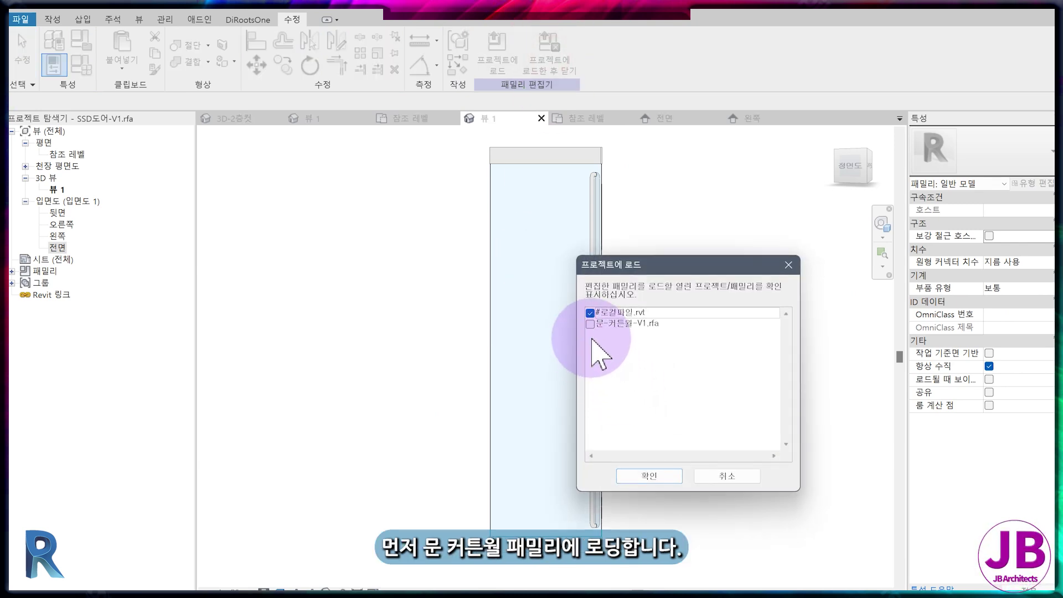
left_click(590, 324)
left_click(649, 476)
left_click(508, 328)
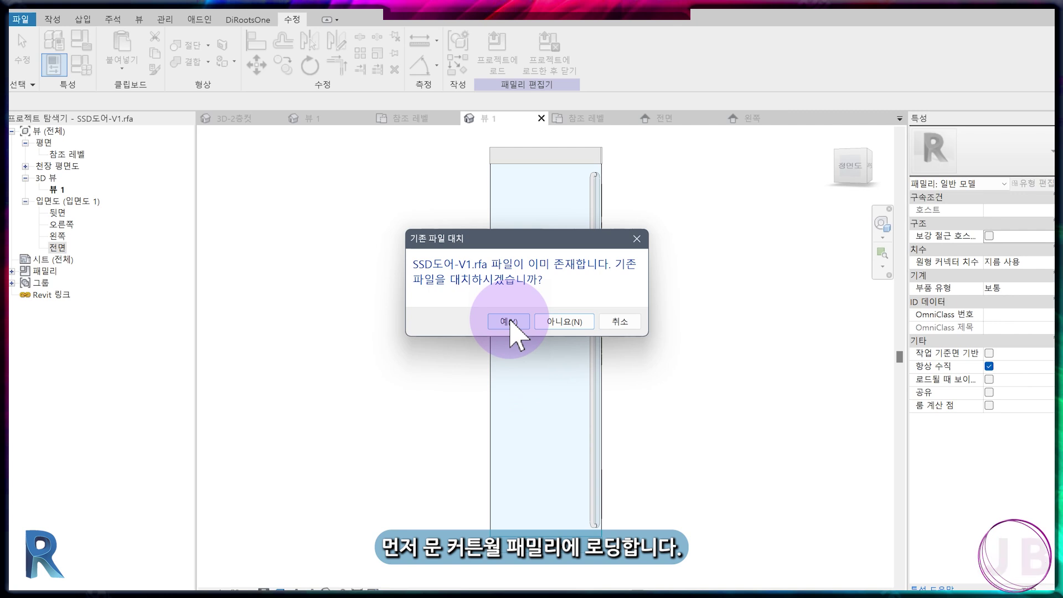
left_click(509, 321)
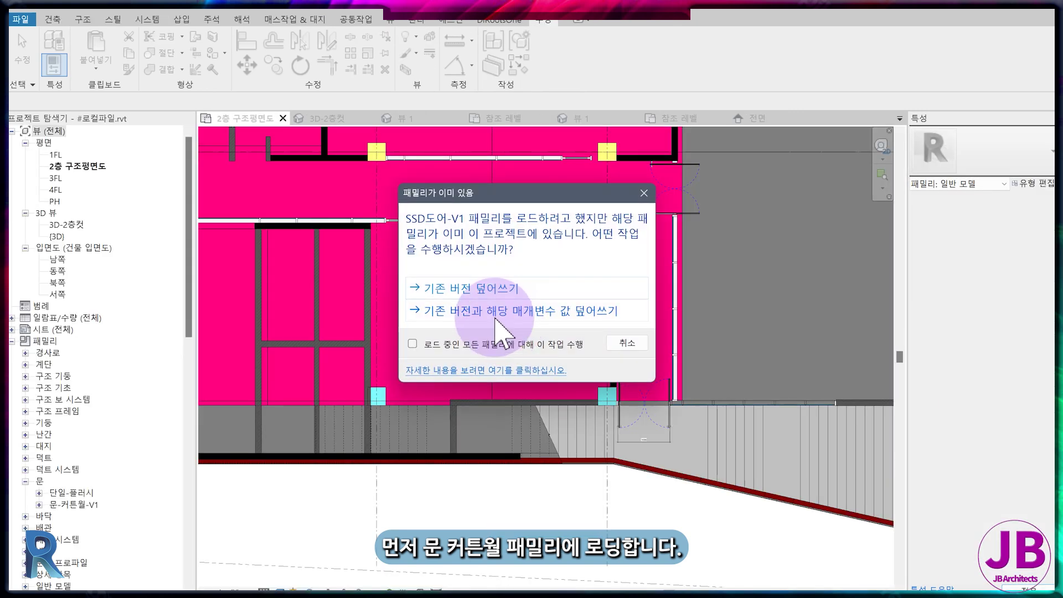
left_click(509, 312)
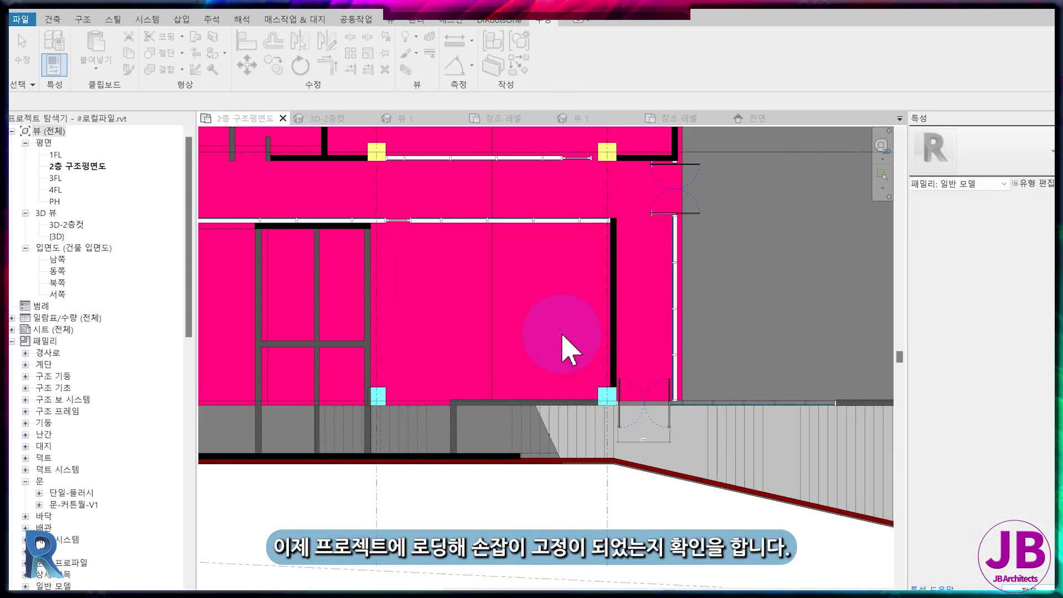
left_click(565, 311)
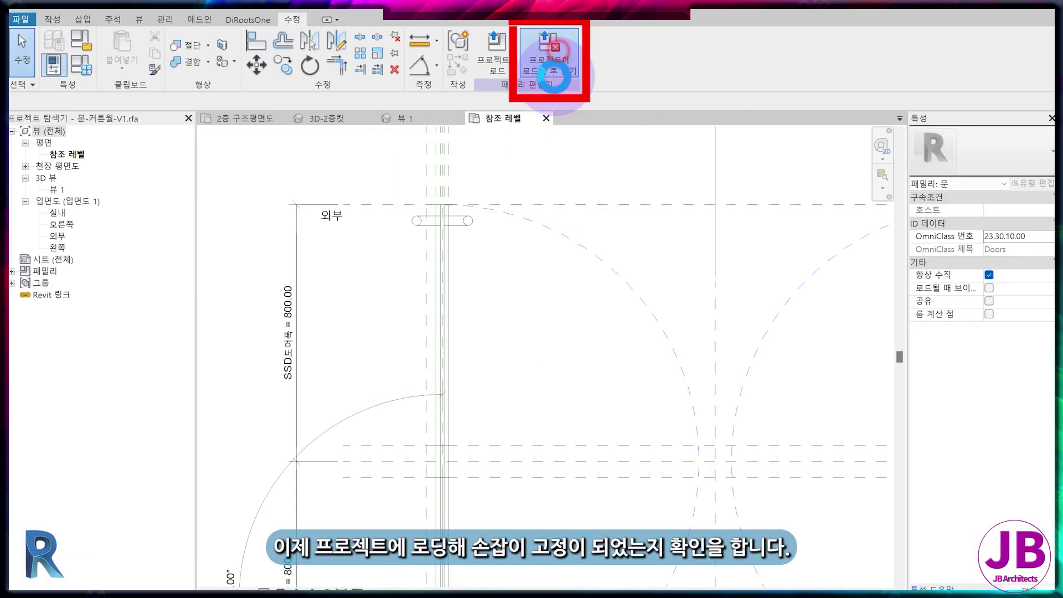
Load the door family into the project and close it, replacing 문-커튼월-V1.rfa and overwriting the existing version and its parameter values
left_click(554, 77)
left_click(510, 327)
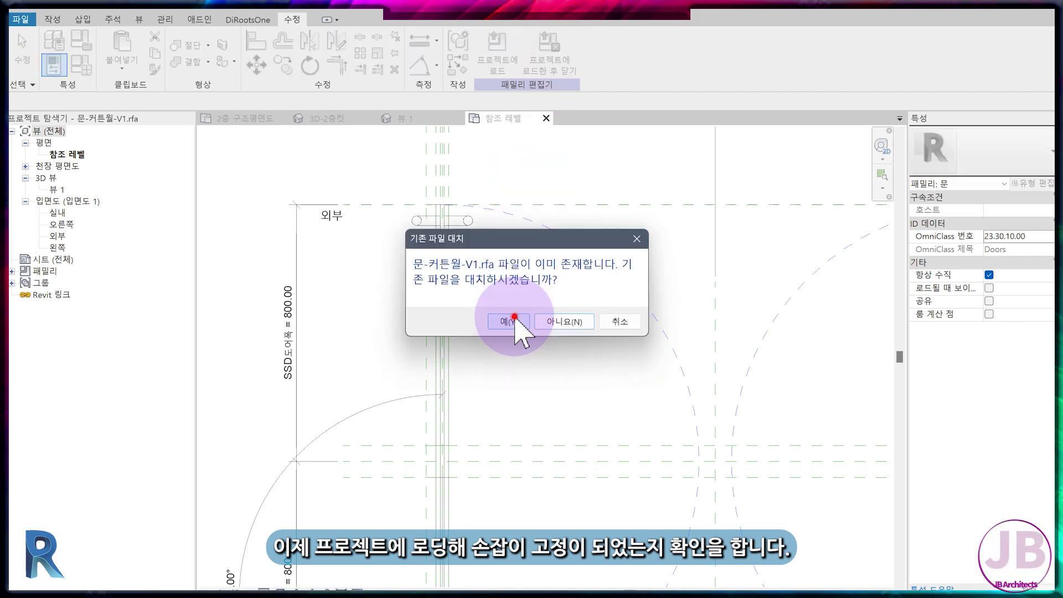
left_click(512, 326)
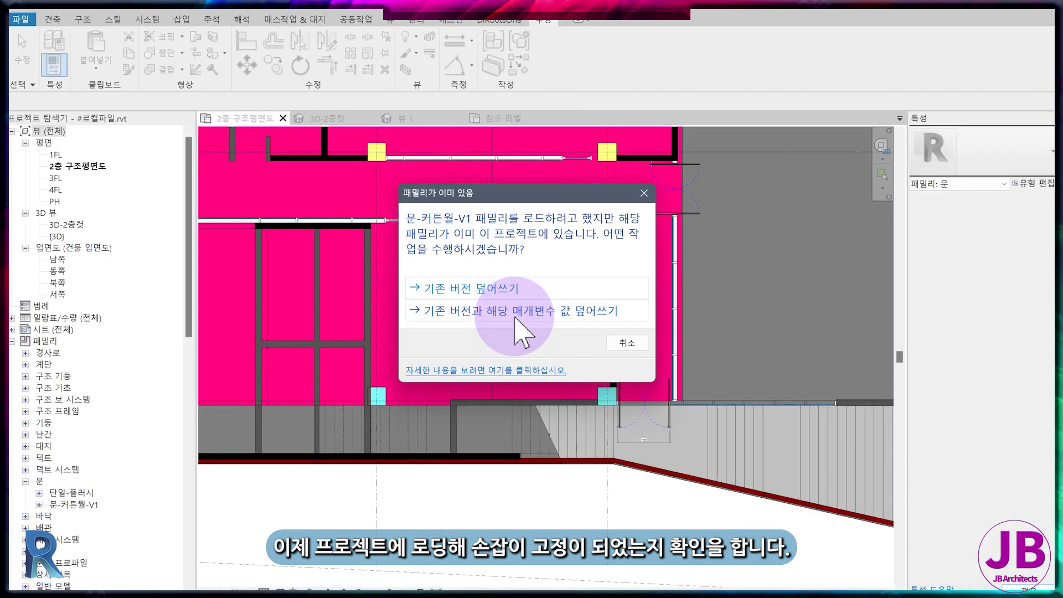
left_click(515, 317)
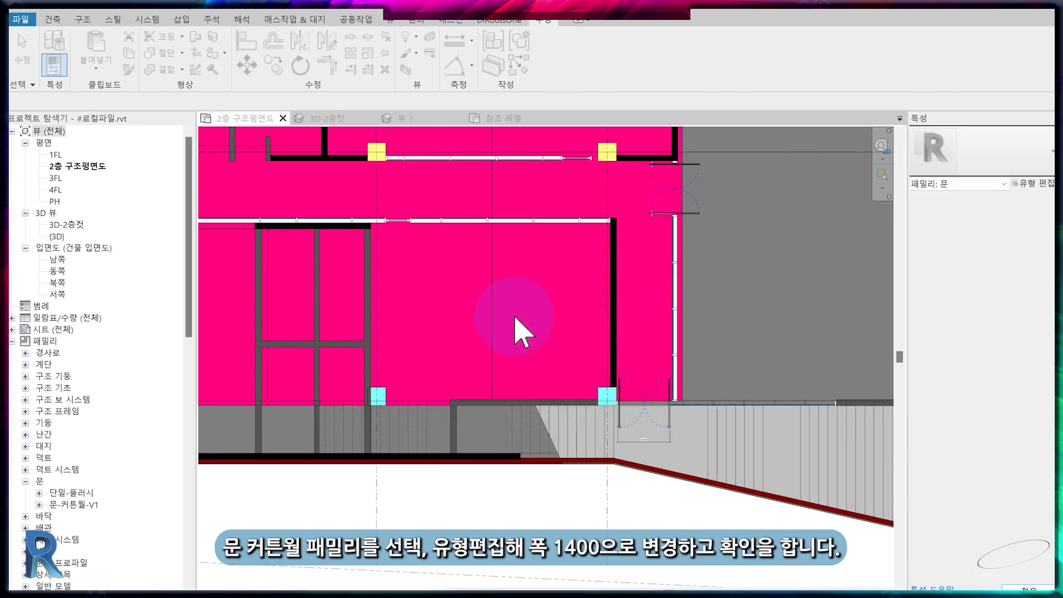
In the 2층 구조평면도 view, set the type width (폭) of the 문-커튼월-V1 curtain-wall door to 1400 and inspect its swing lines
scroll(641, 437, "up", 4)
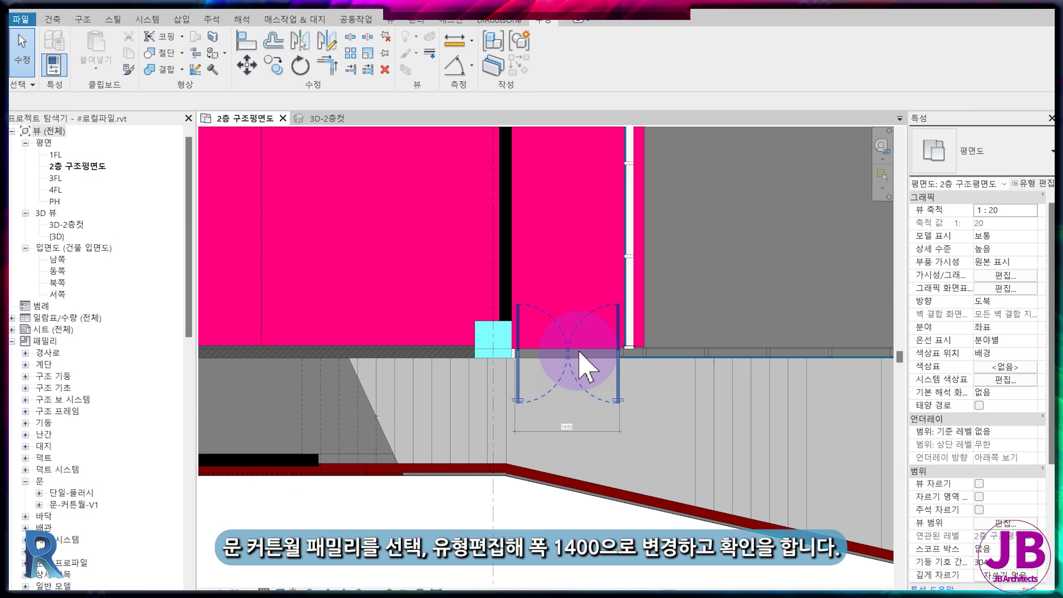
left_click(580, 353)
left_click(1029, 183)
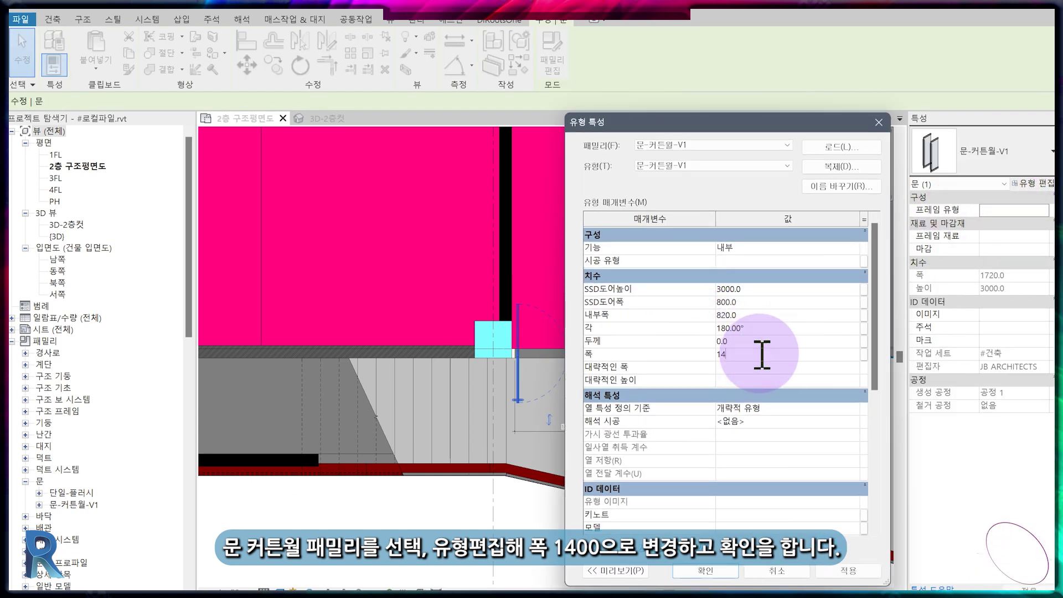
left_click(863, 570)
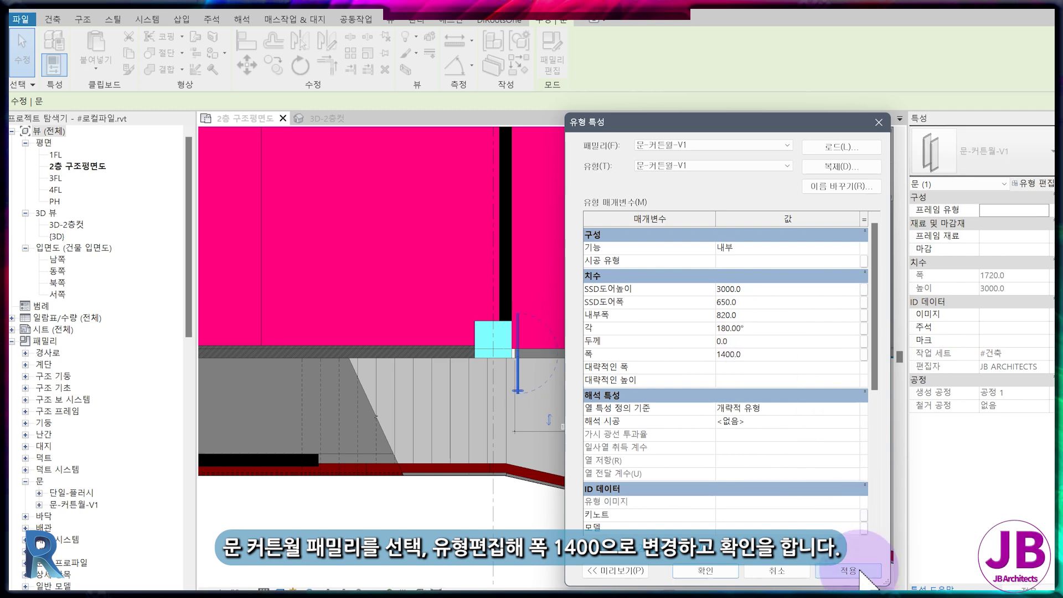
left_click(730, 571)
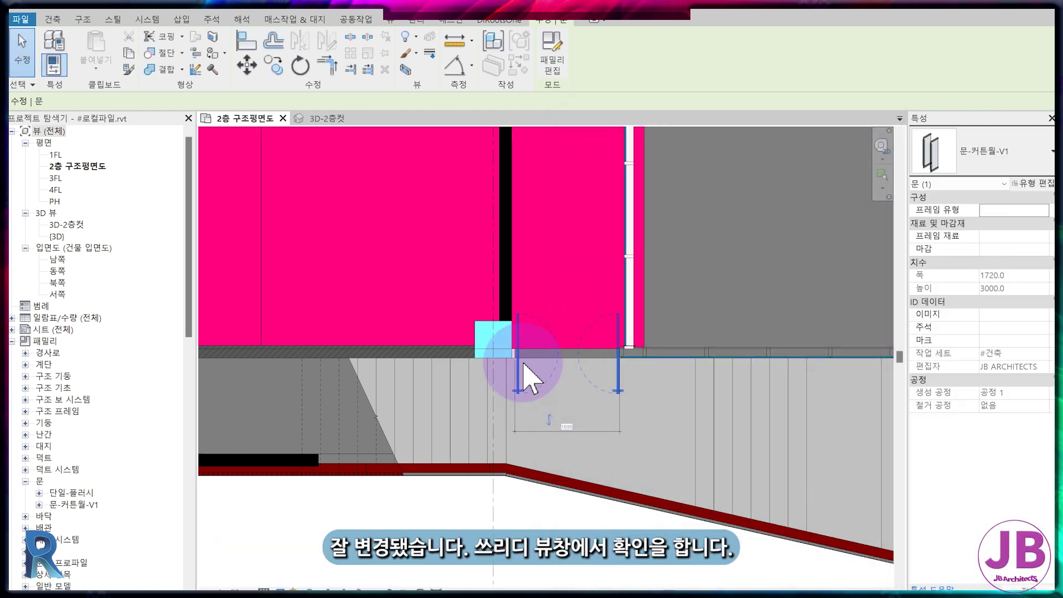
scroll(527, 372, "up", 2)
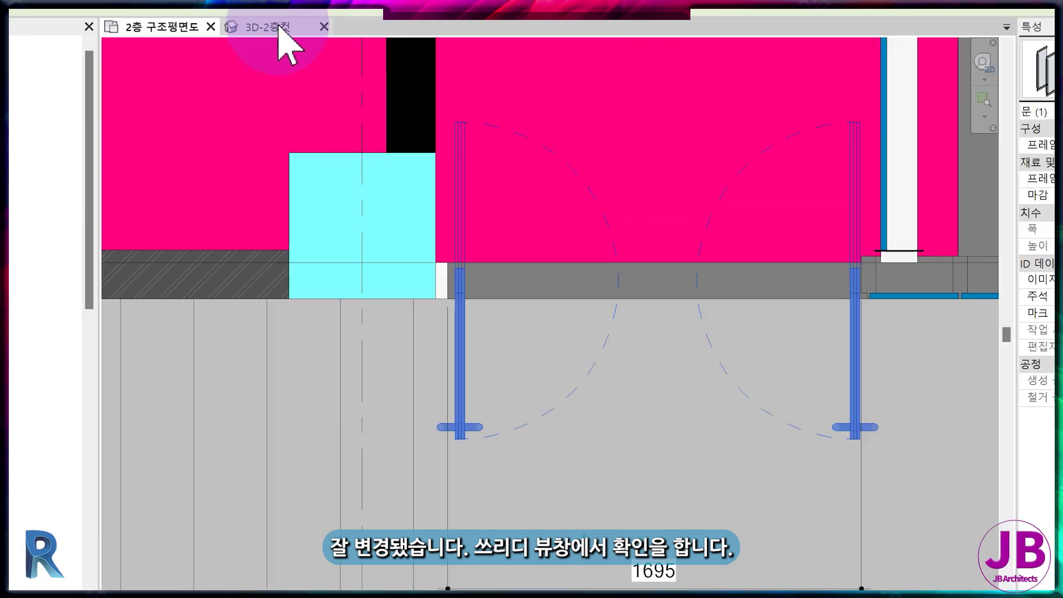
In the 3D-2층컷 view, set the door type's width (폭) to 1600, and change it once more to test the leaves and handles
left_click(114, 60)
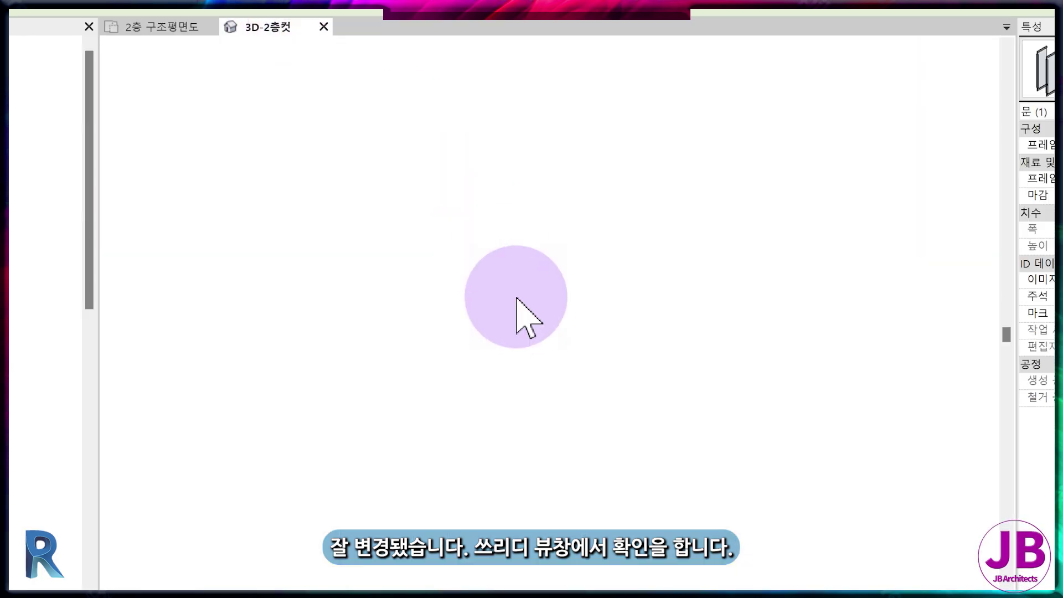
scroll(349, 398, "up", 6)
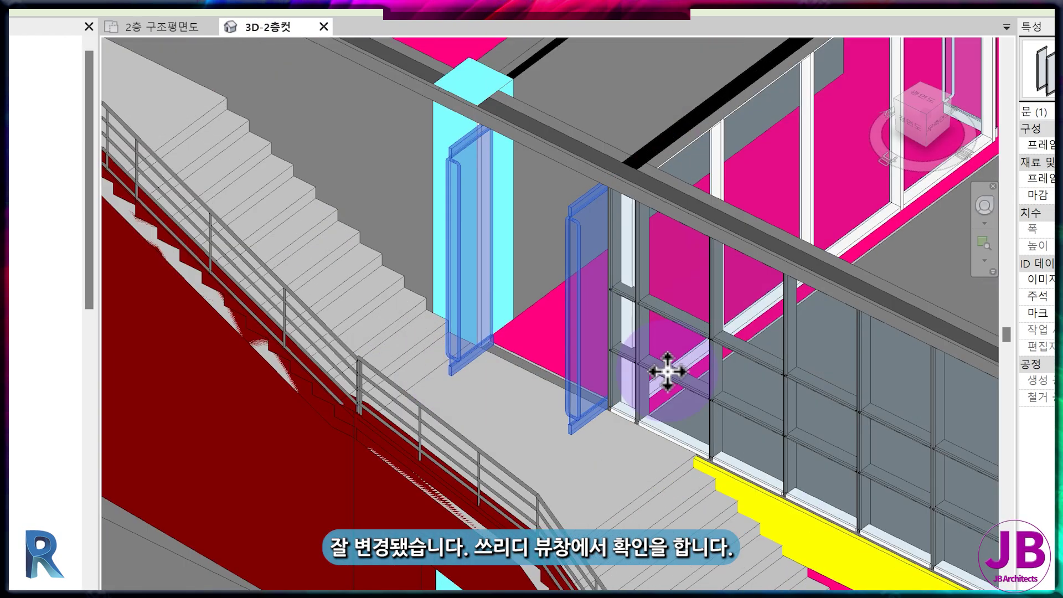
left_click(1053, 112)
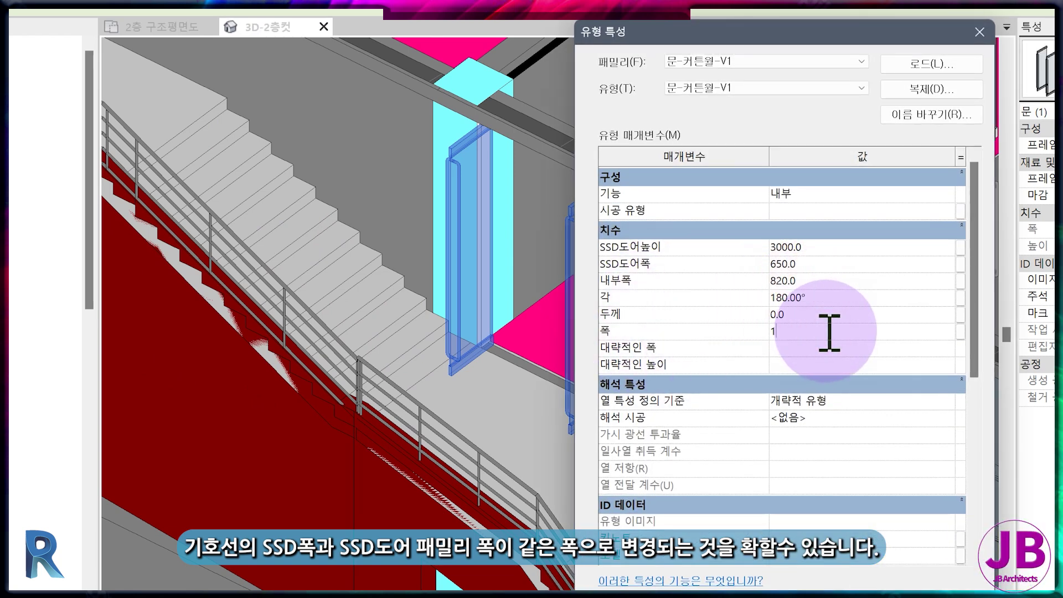
key("Return")
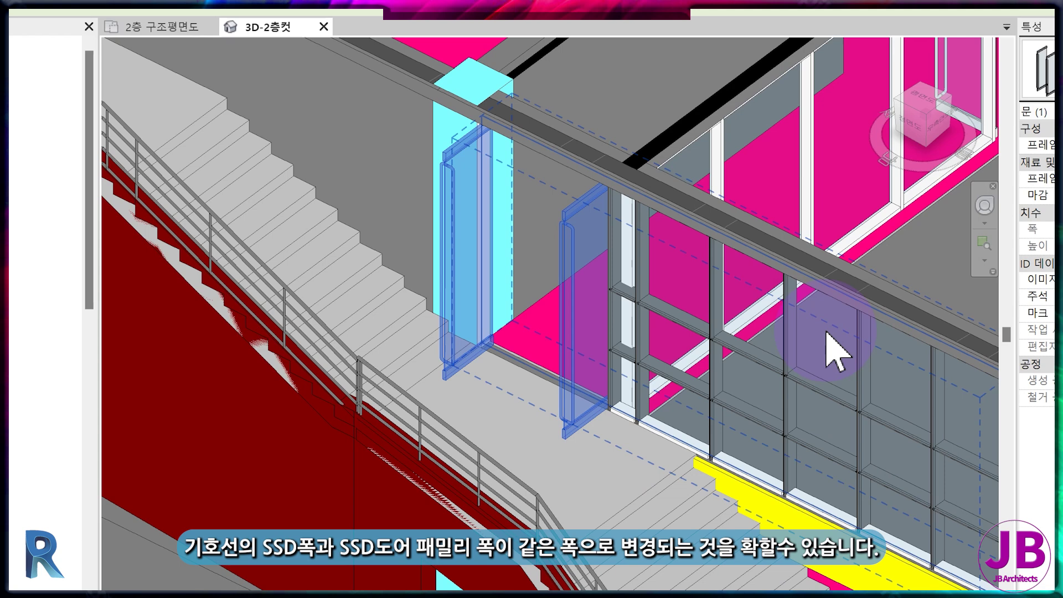
key("Escape")
left_click(580, 314)
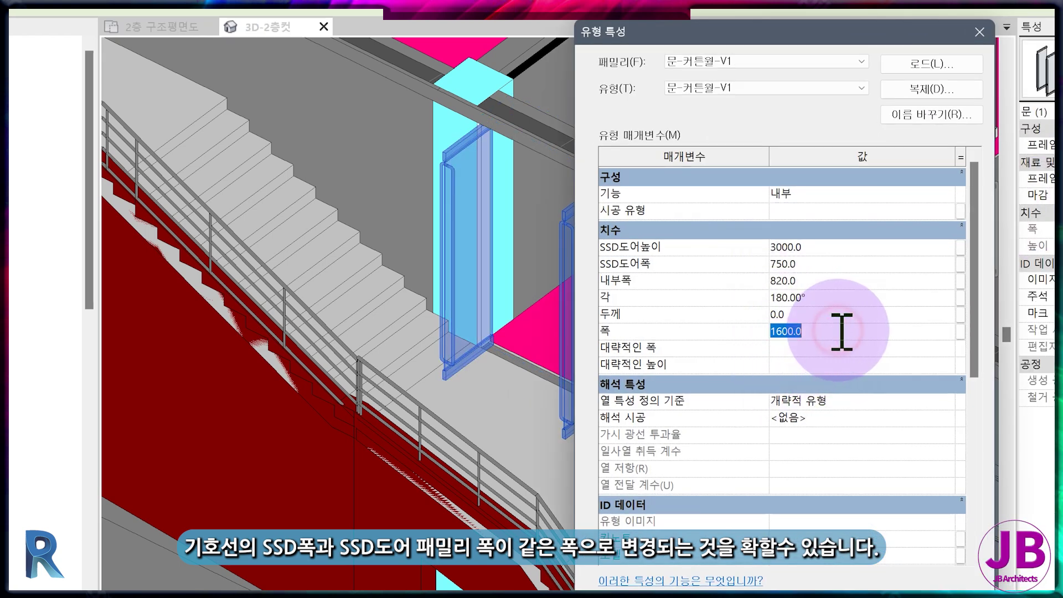
key("Return")
key("Escape")
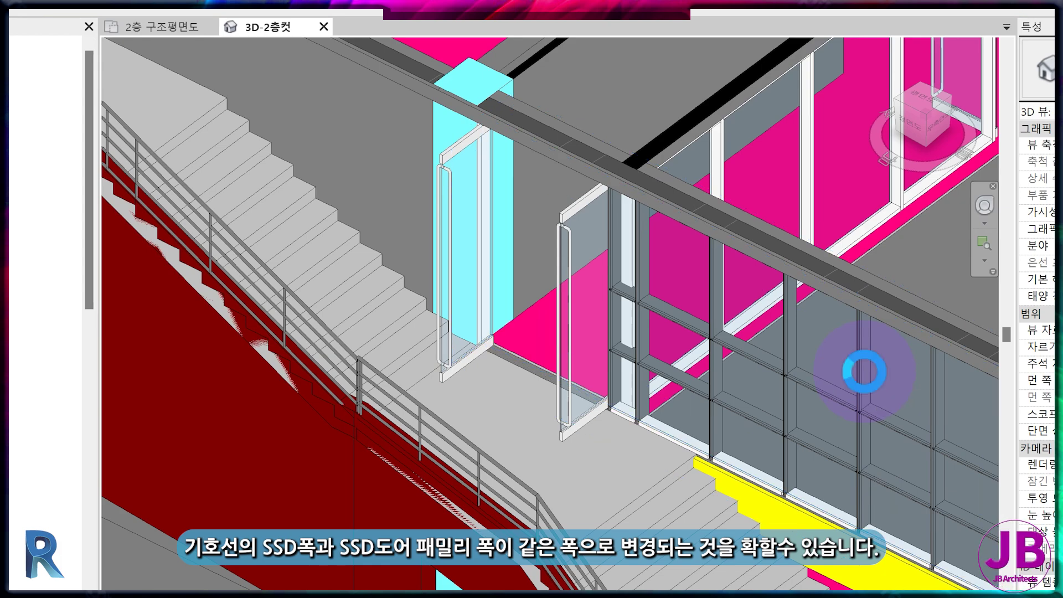
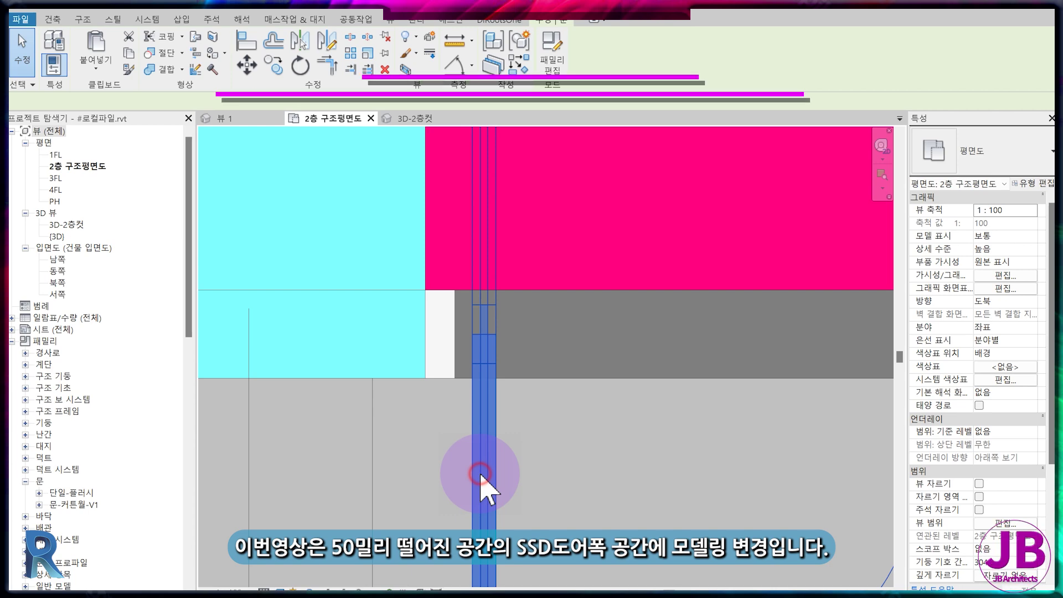
Open the plan door's 문-커튼월-V1 family, its nested SSD도어-V1 family, and that family's 참조 레벨 view for editing
left_click(481, 476)
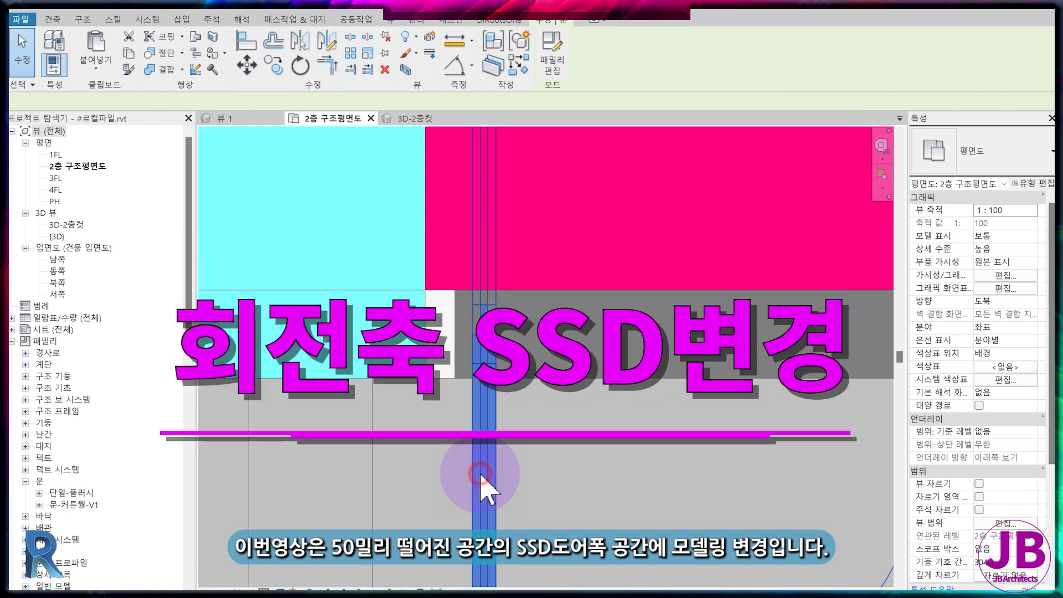
left_click(553, 51)
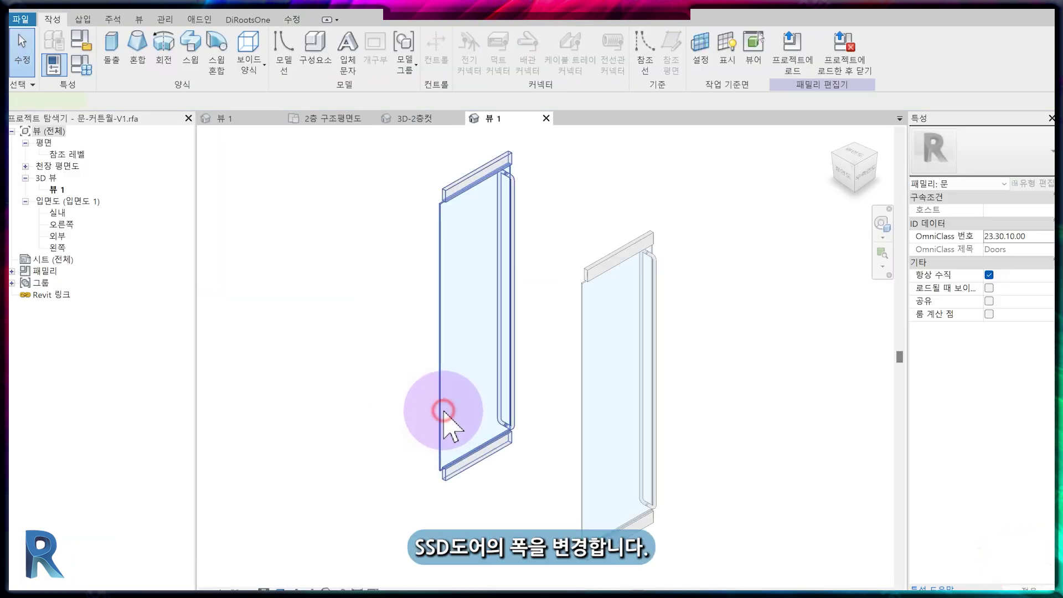
left_click(445, 426)
left_click(491, 53)
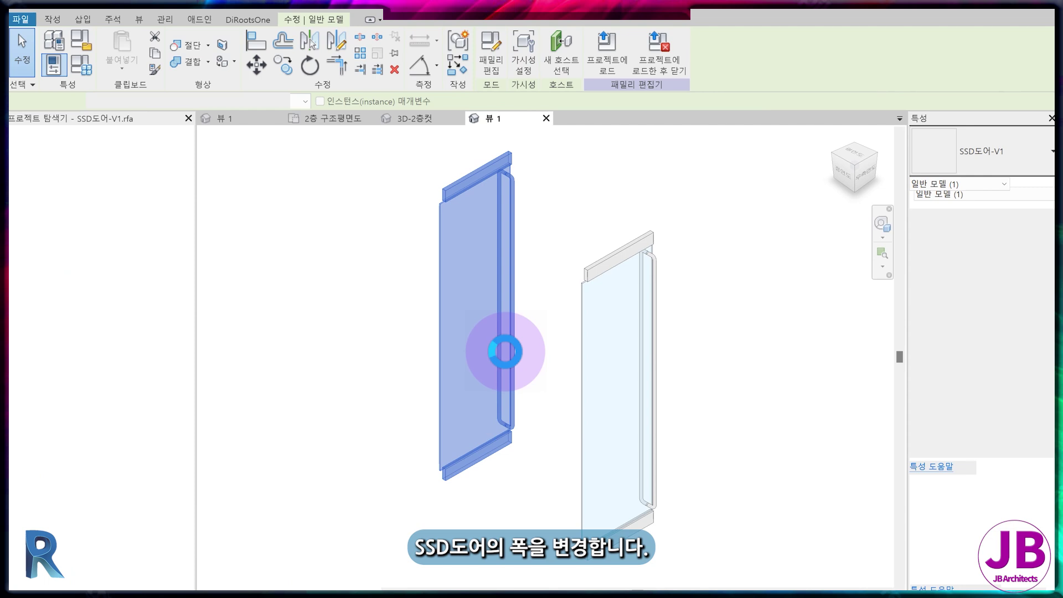
double_click(66, 154)
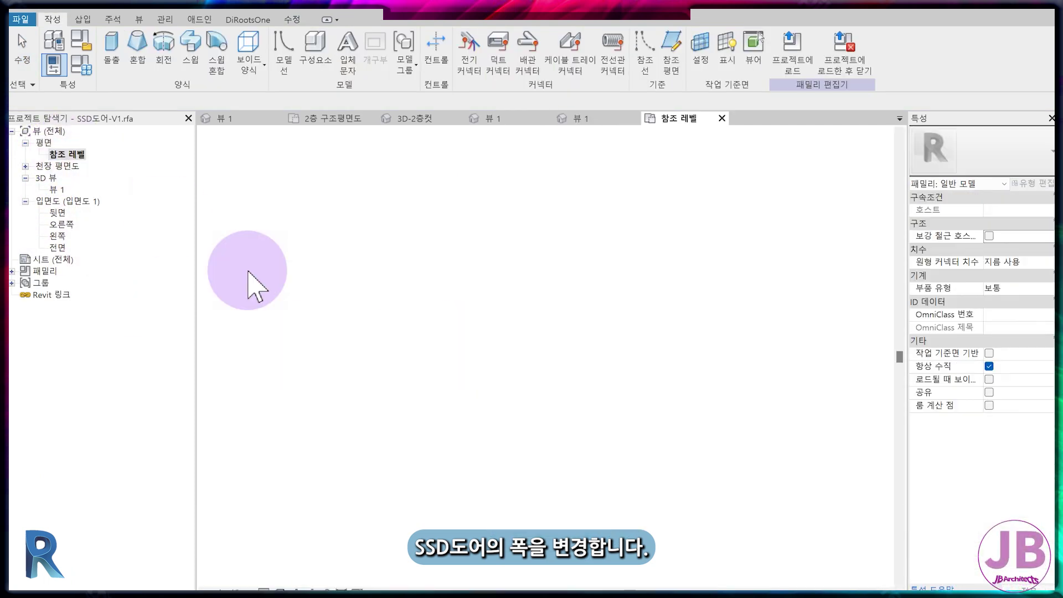
Create a locked reference plane offset 50 mm to the outside of the left vertical reference plane at the glass edge
scroll(570, 333, "up", 5)
middle_click_drag(570, 339, 531, 416)
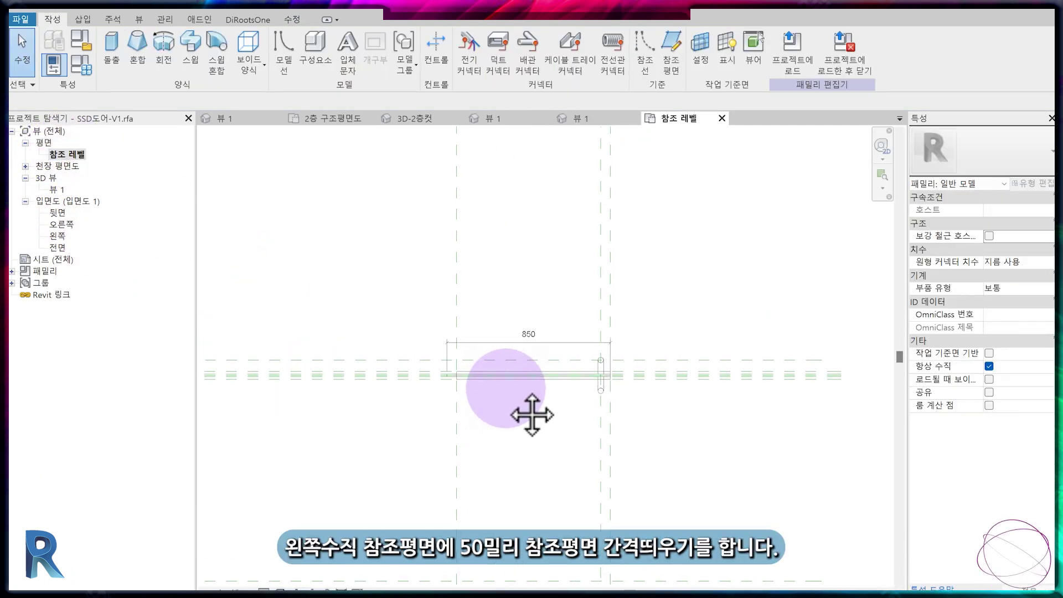
scroll(438, 388, "up", 5)
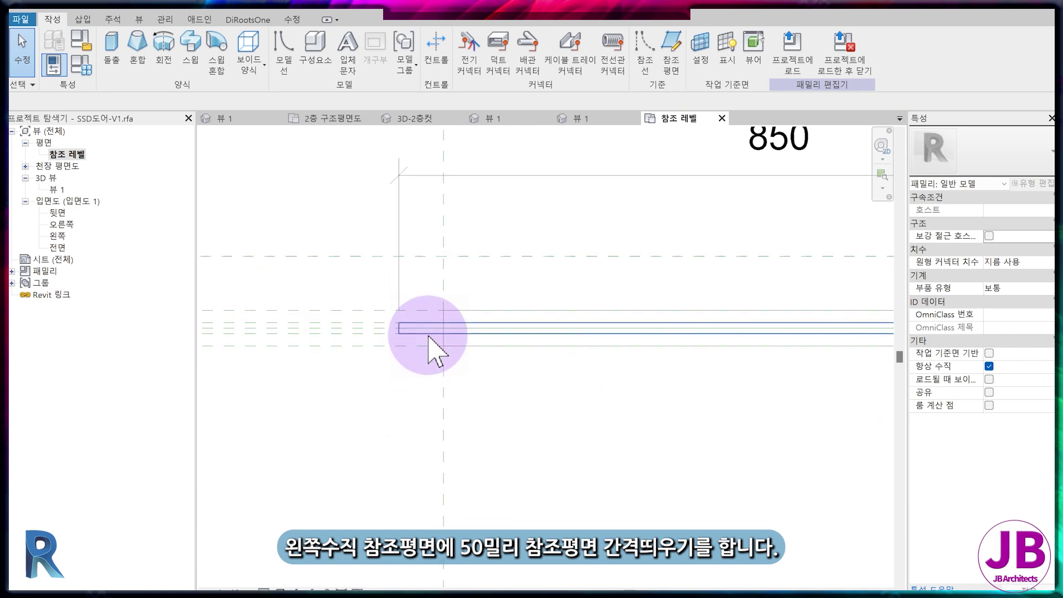
left_click(671, 55)
left_click(500, 39)
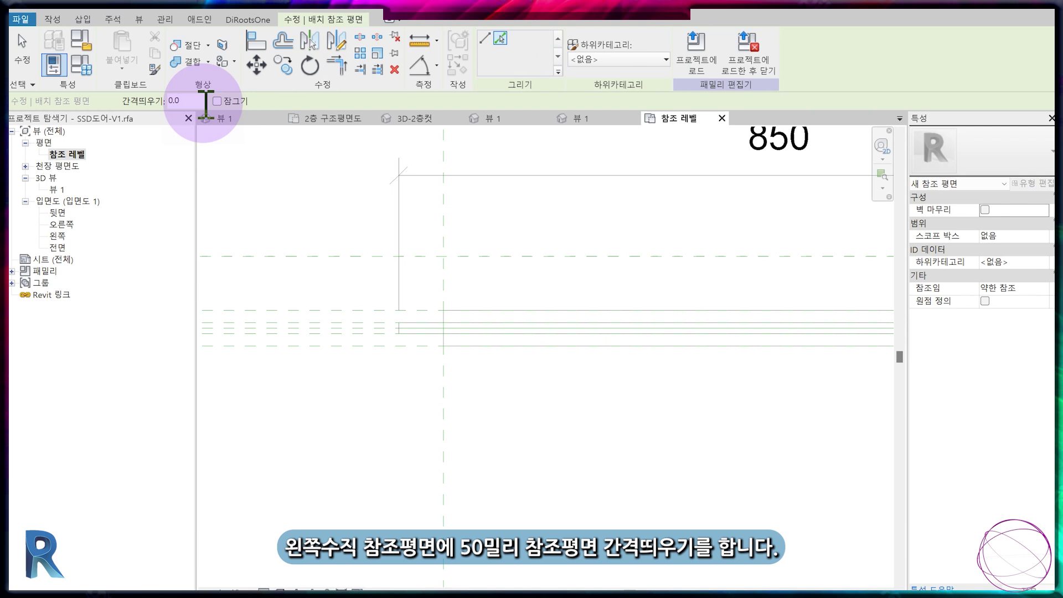
left_click(202, 105)
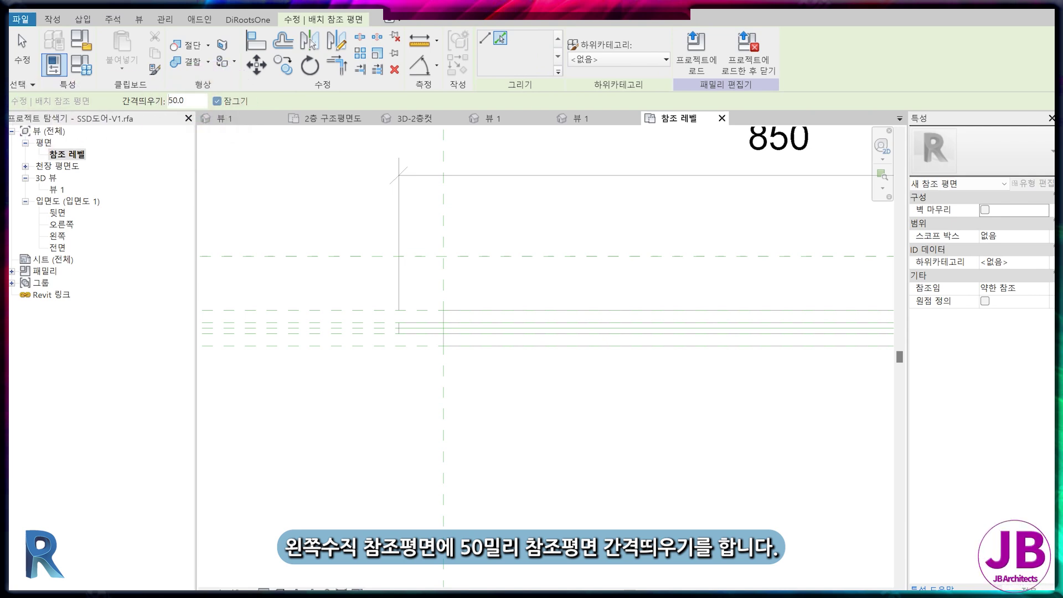
left_click(439, 435)
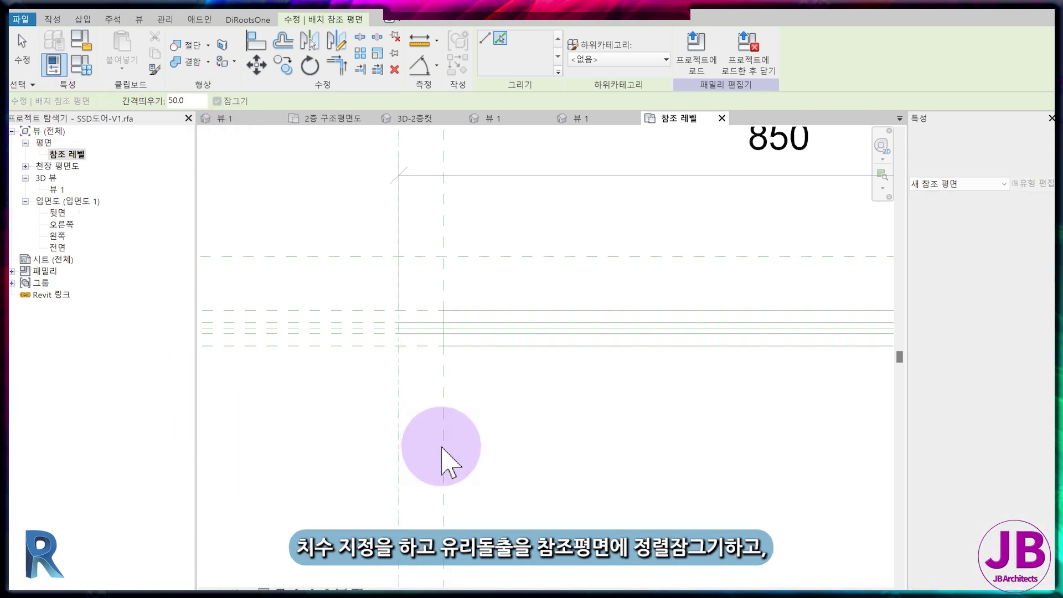
key("Escape")
Dimension the spacing between the new reference plane and the adjacent left vertical reference plane
scroll(454, 476, "down", 3)
key("d")
key("i")
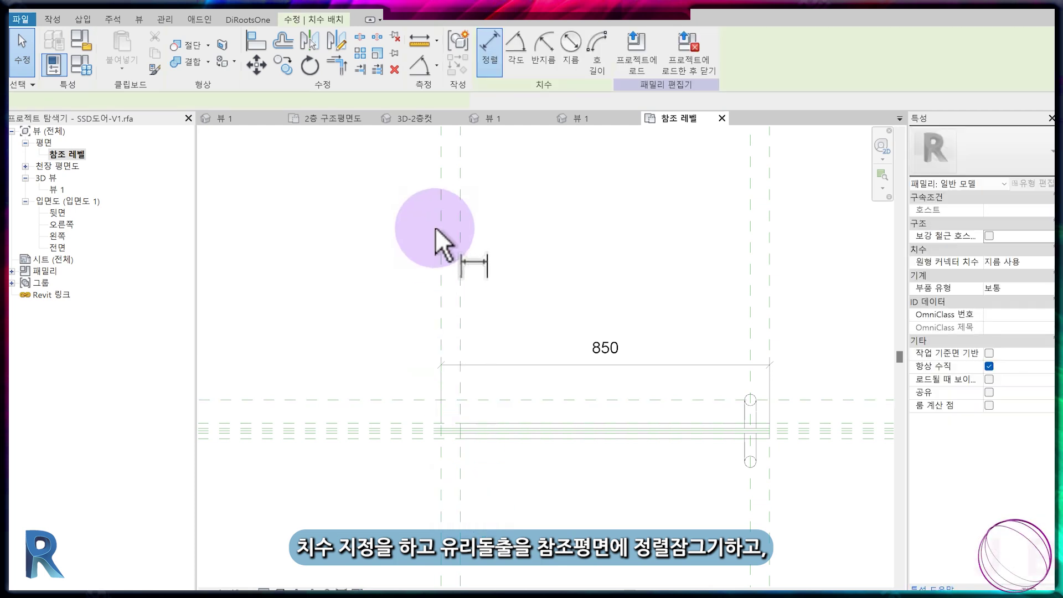
left_click(440, 245)
left_click(460, 227)
left_click(453, 224)
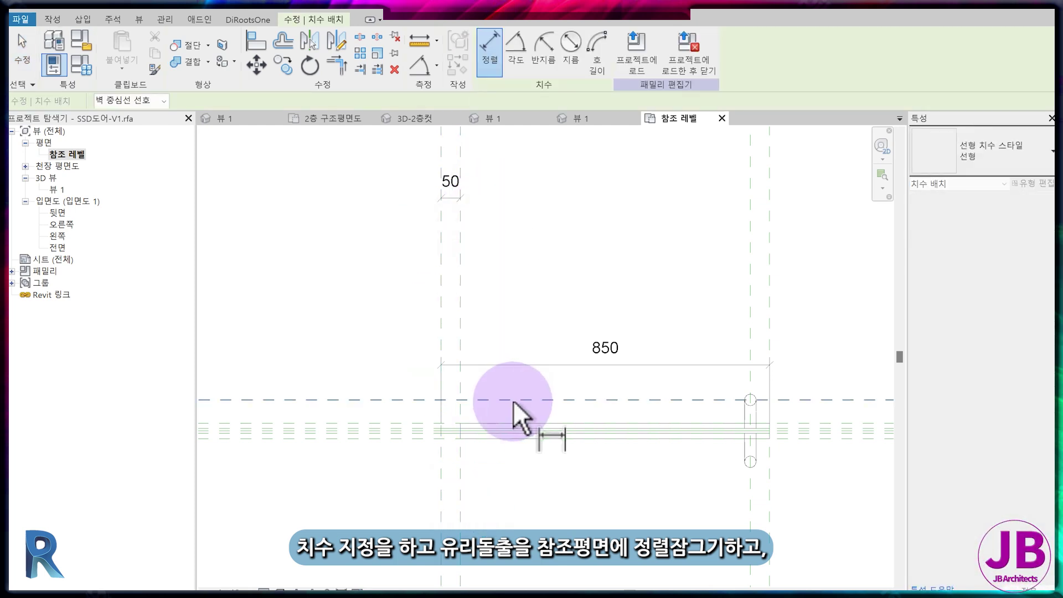
scroll(463, 470, "up", 2)
key("Escape")
Align the left end of the glass extrusion to the new outer reference plane and lock it
scroll(490, 410, "up", 2)
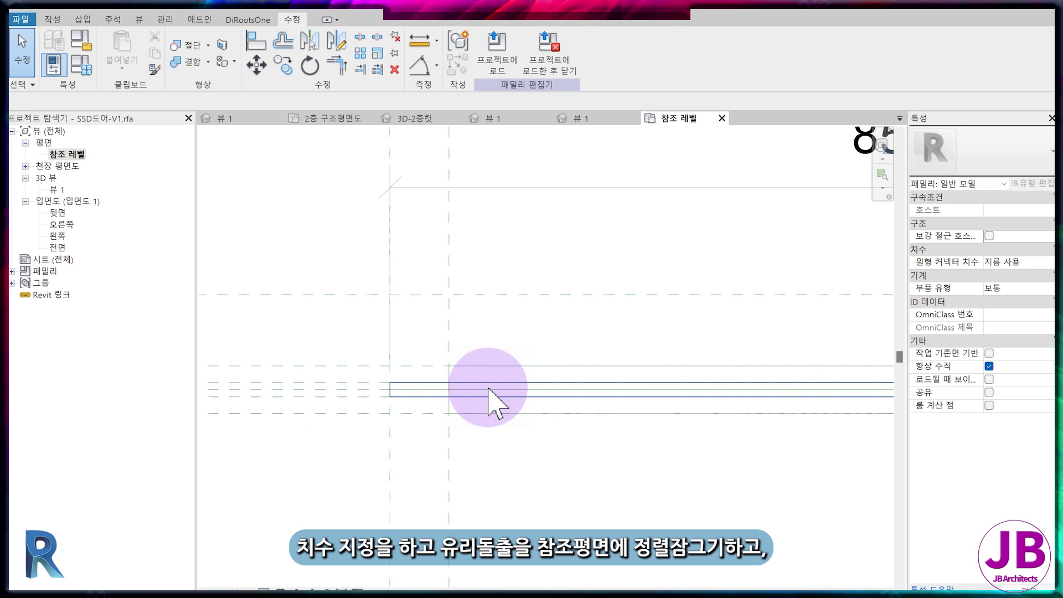
key("a")
key("l")
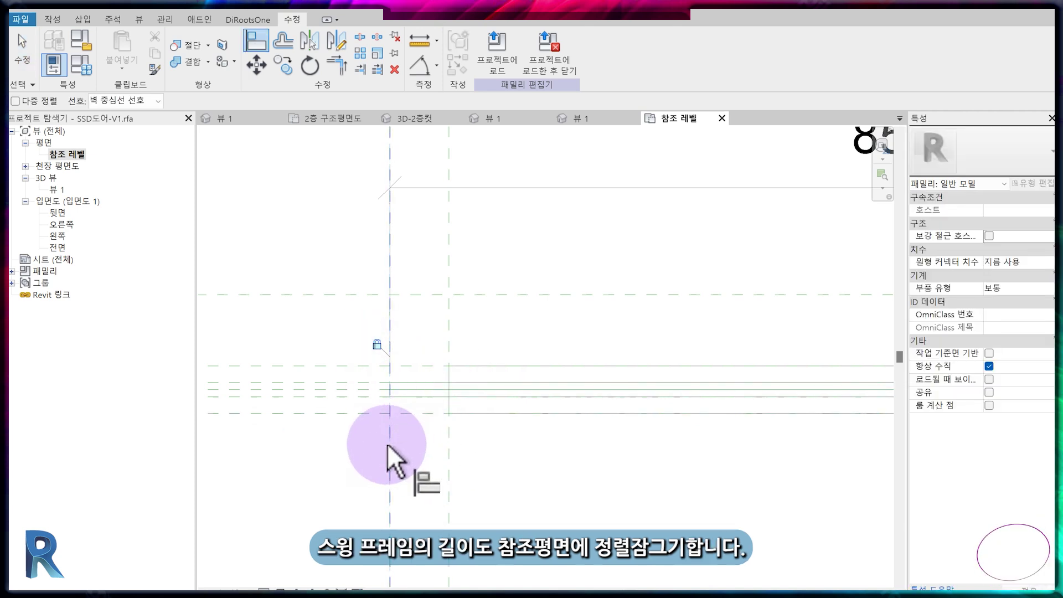
key("Escape")
key("Escape")
Edit the bottom frame sweep's path, align and lock its left end to the outer reference plane, and finish the path and sweep
double_click(500, 413)
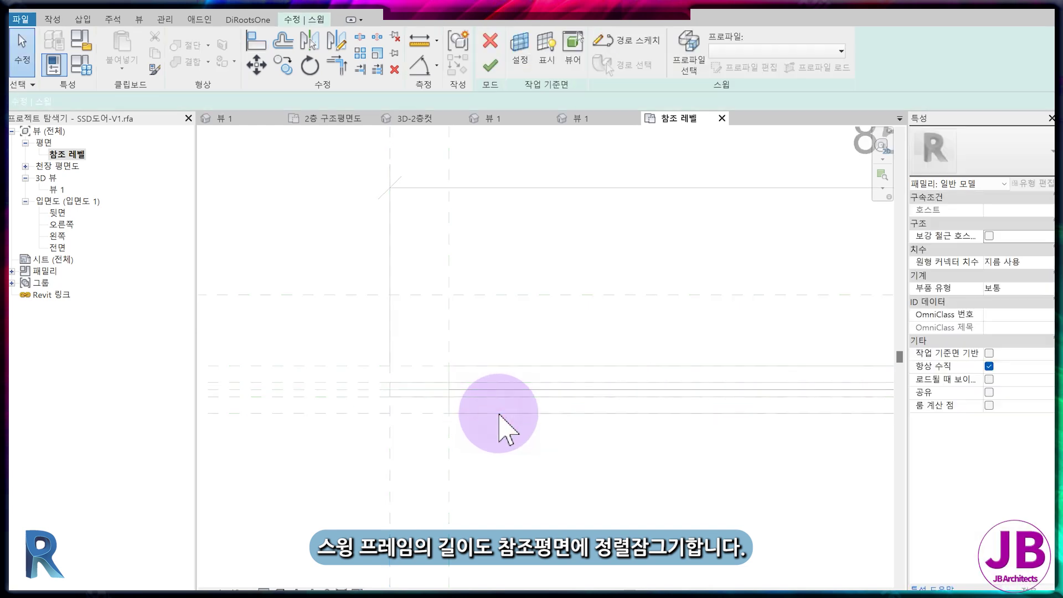
double_click(494, 389)
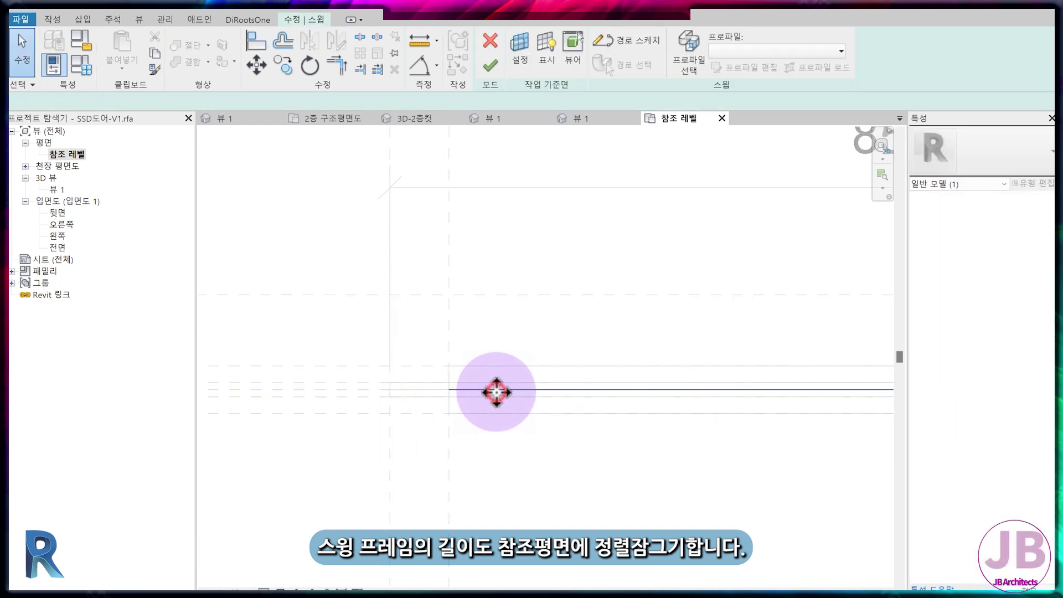
key("a")
key("l")
left_click(390, 458)
left_click(451, 389)
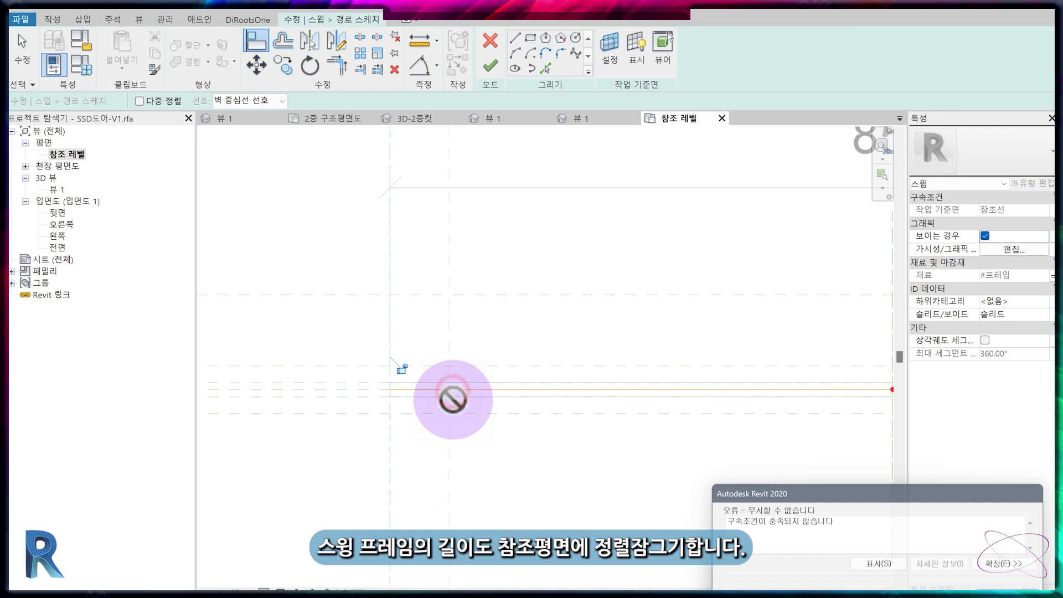
left_click(401, 368)
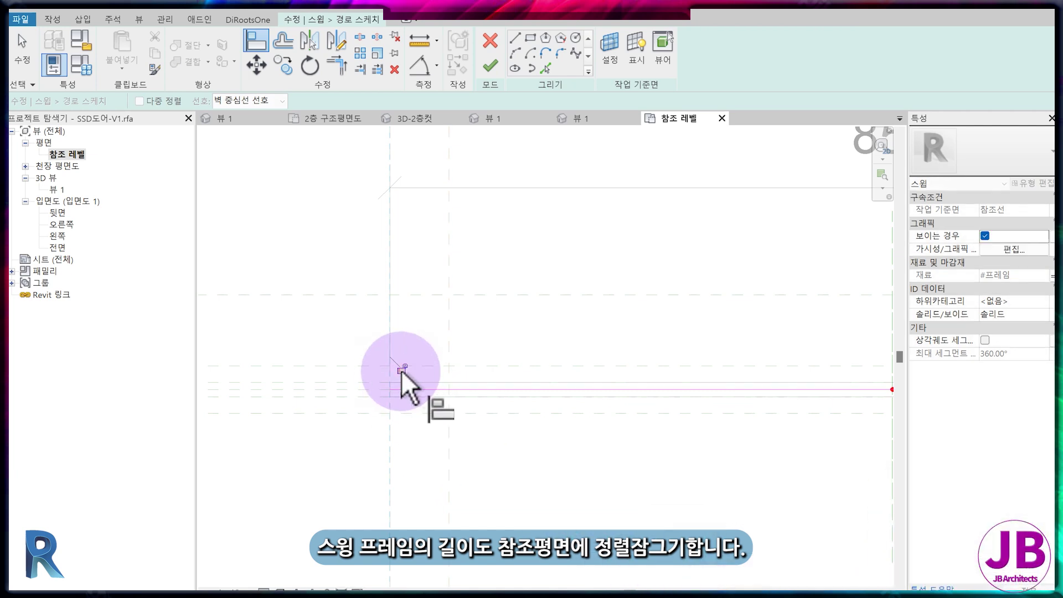
left_click(490, 66)
left_click(493, 69)
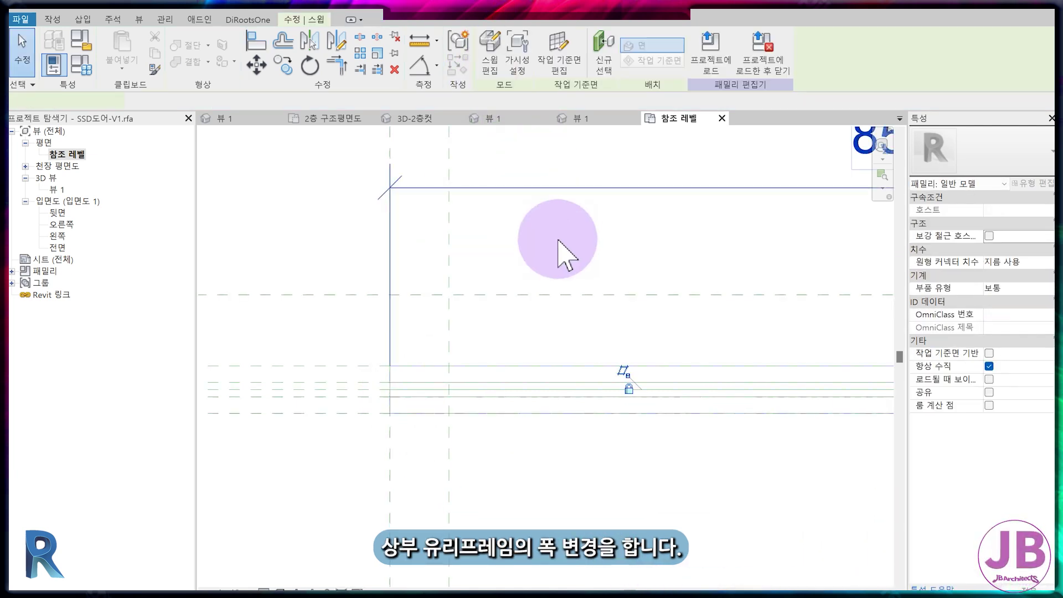
Open the sweep path of the door's top frame for editing from the 3D view and select its path line
left_click(55, 189)
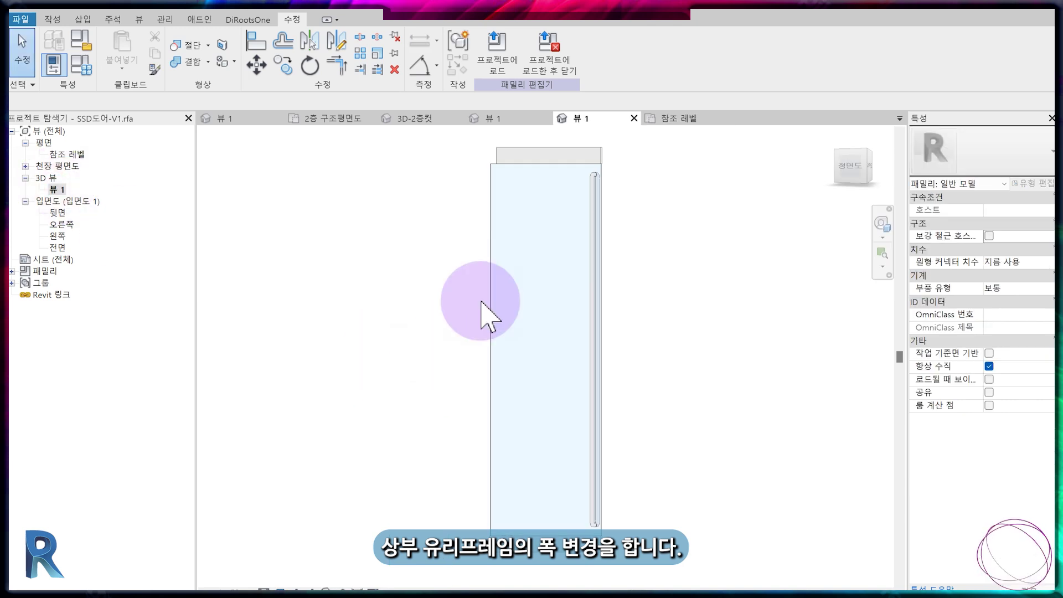
left_click(519, 148)
left_click(490, 62)
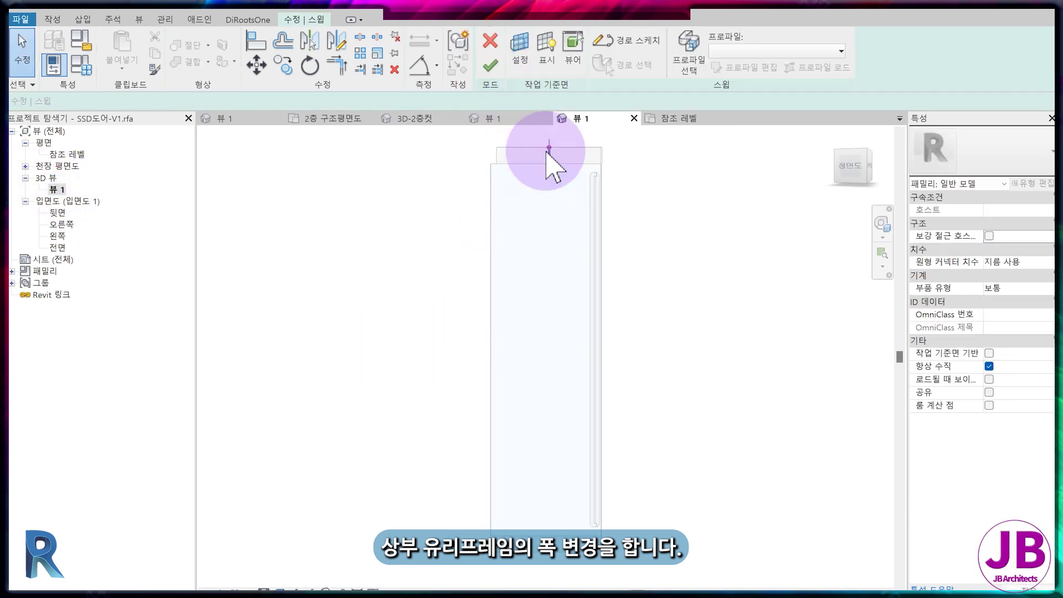
double_click(523, 149)
left_click(523, 149)
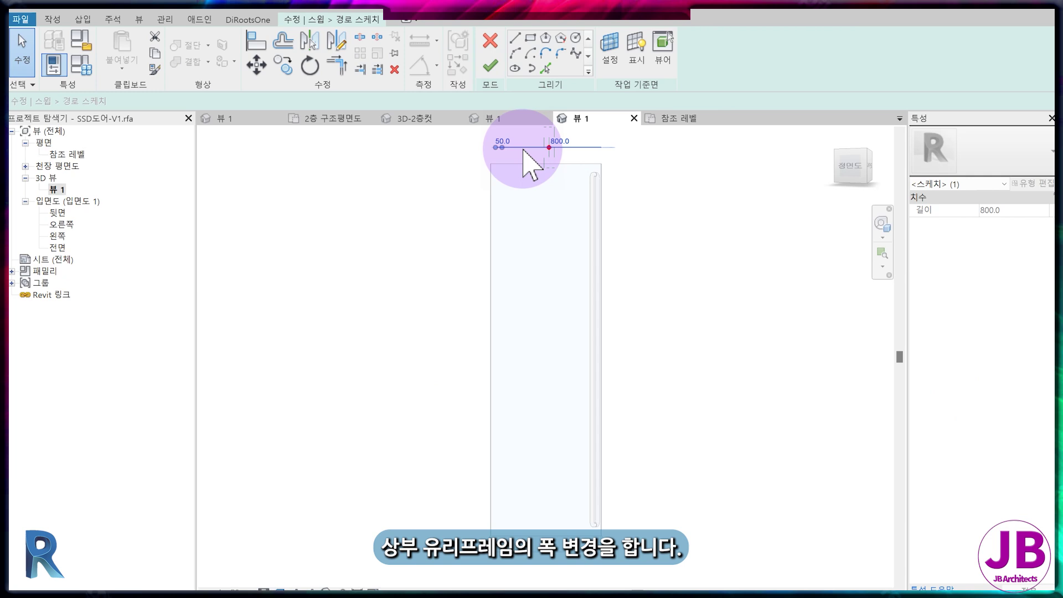
Align and lock the left end of the top frame's path to the outer reference plane in 참조 레벨, and finish the path and sweep
left_click(699, 120)
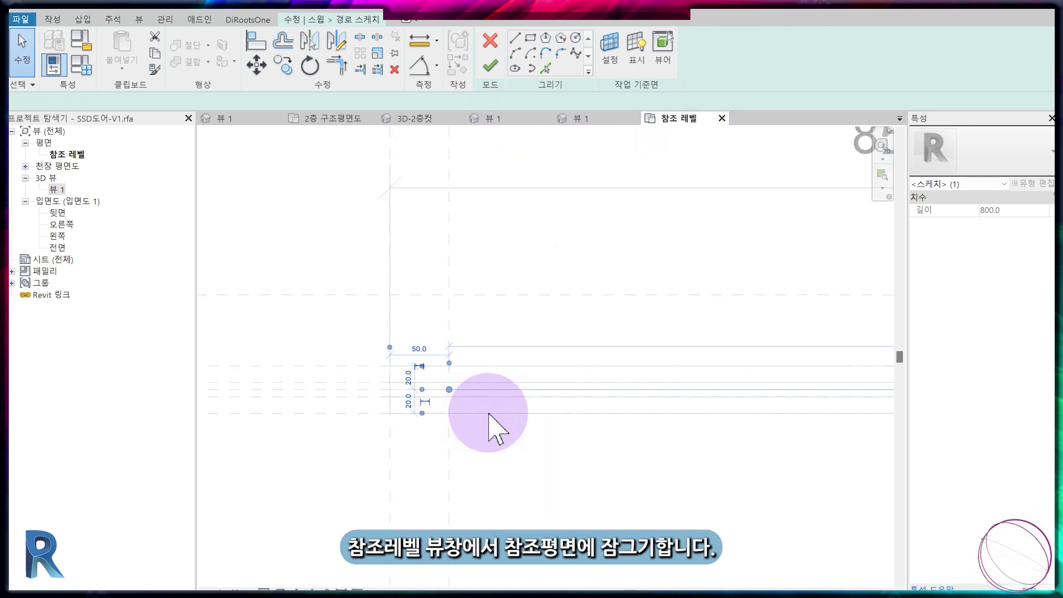
key("a")
key("l")
left_click(390, 436)
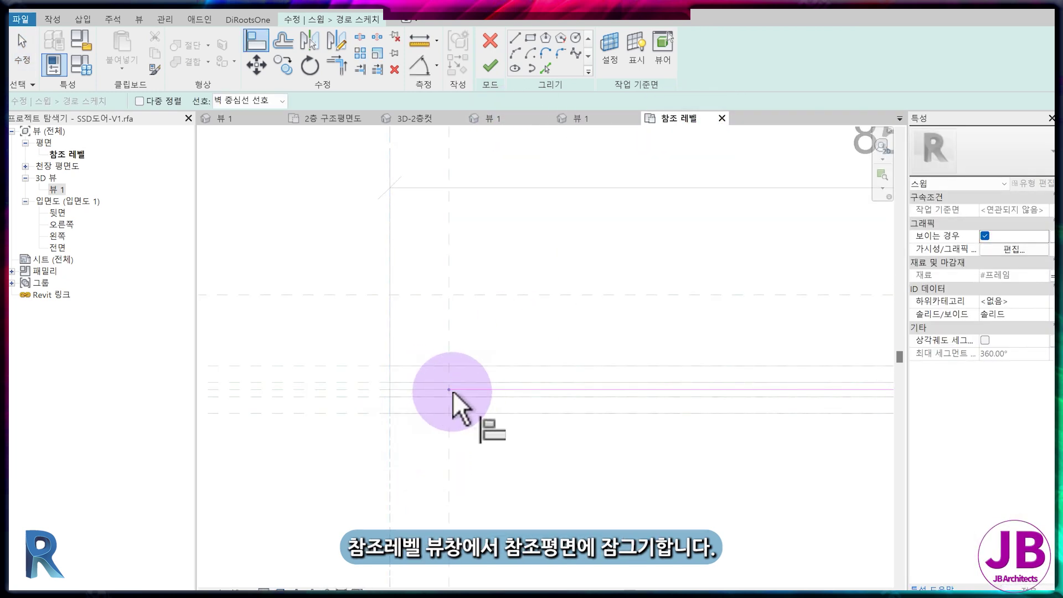
left_click(453, 391)
left_click(490, 66)
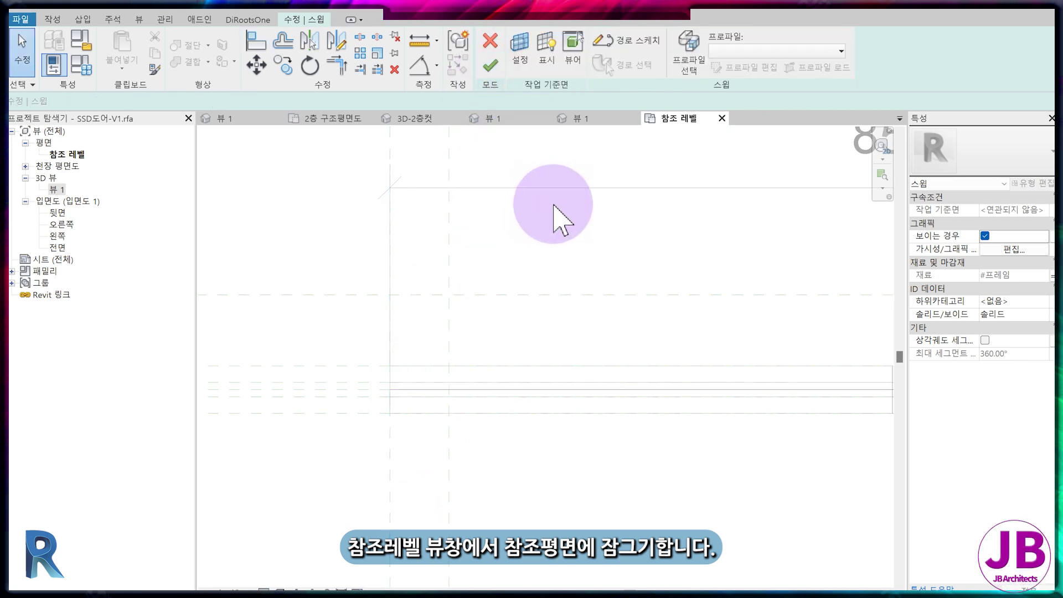
left_click(490, 65)
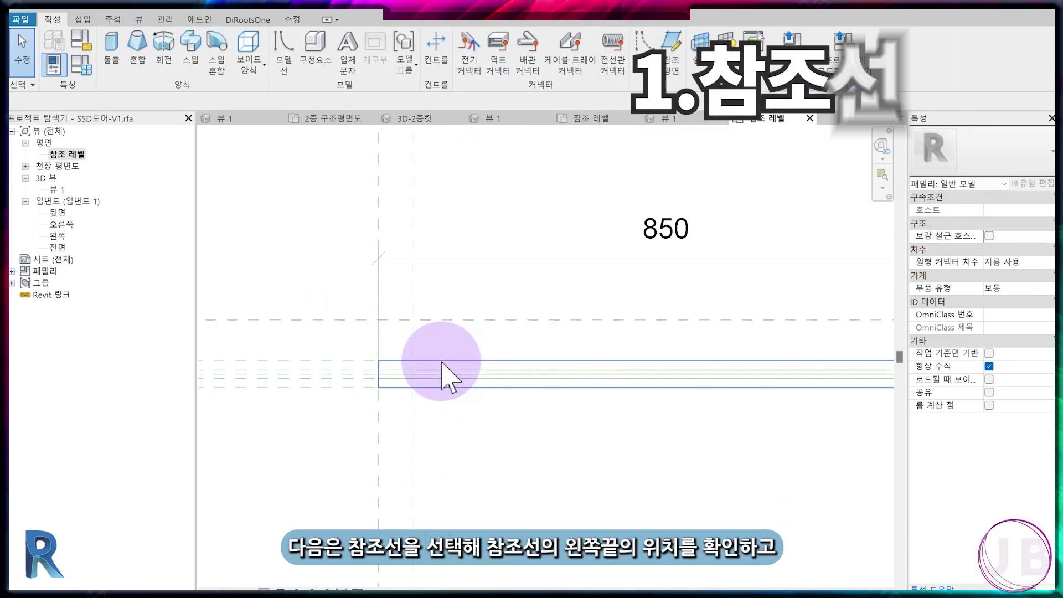
Pull the reference line's left end back to the inner vertical reference plane, 50 mm from the outer one
scroll(426, 382, "up", 5)
left_click(394, 379)
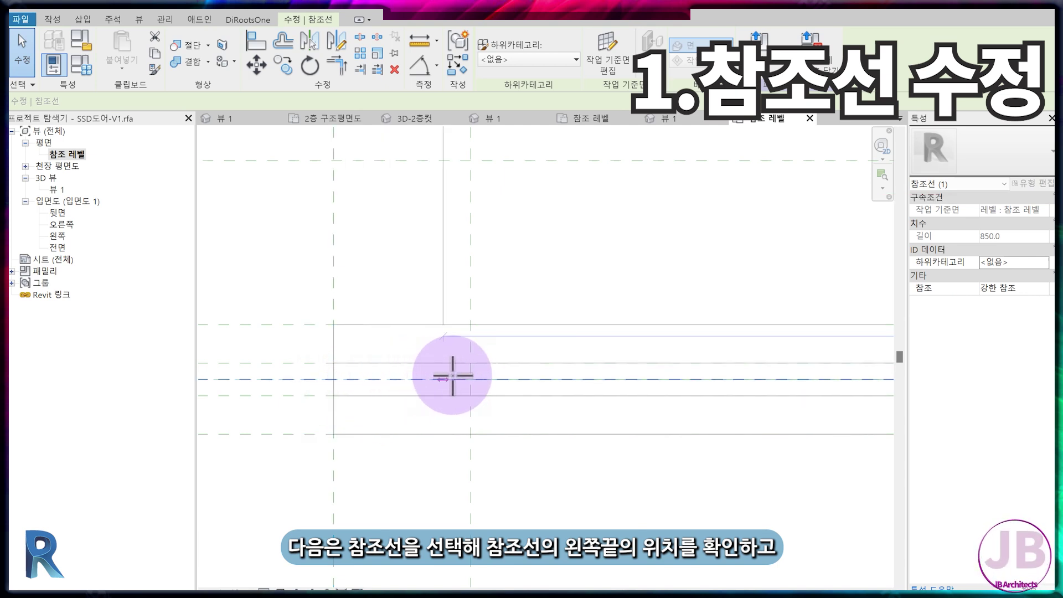
left_click_drag(453, 375, 472, 377)
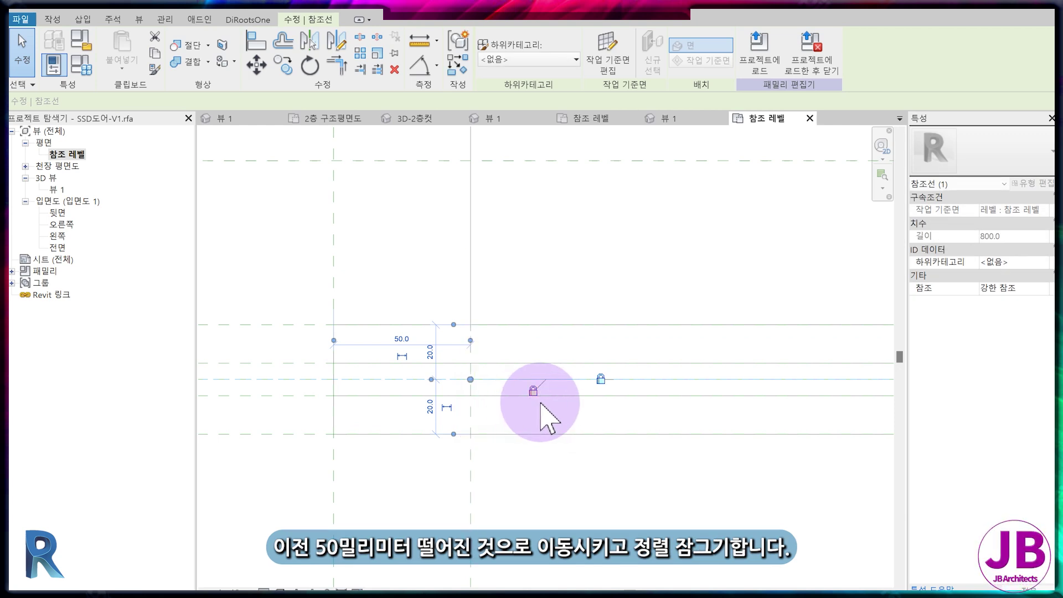
left_click(540, 405)
scroll(495, 394, "down", 4)
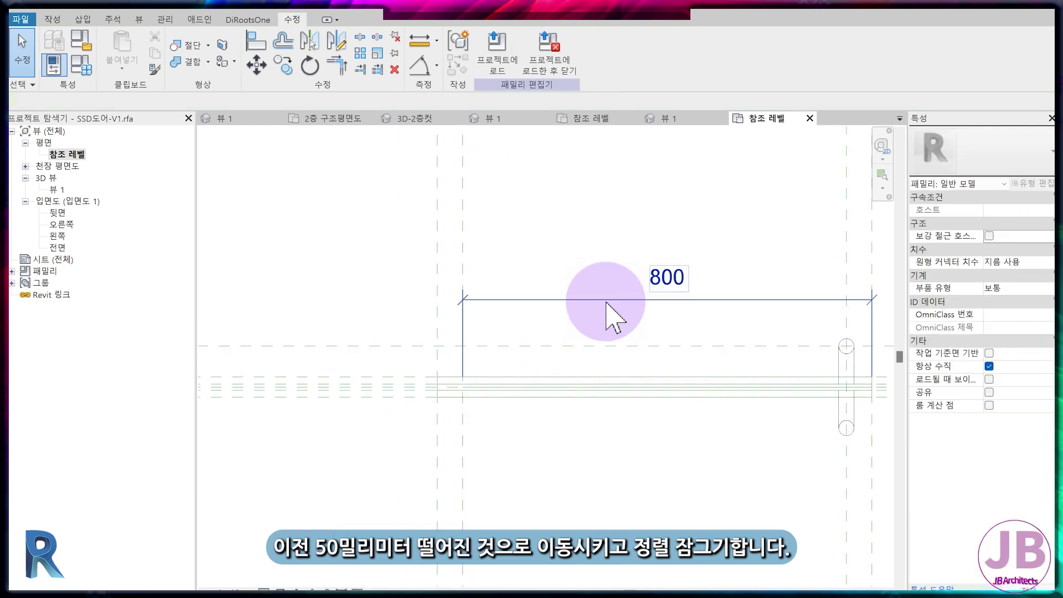
Align and lock the reference line's left endpoint to the inner vertical reference plane, and select the line to check its locks
left_click(610, 300)
key("a")
key("l")
scroll(435, 404, "up", 3)
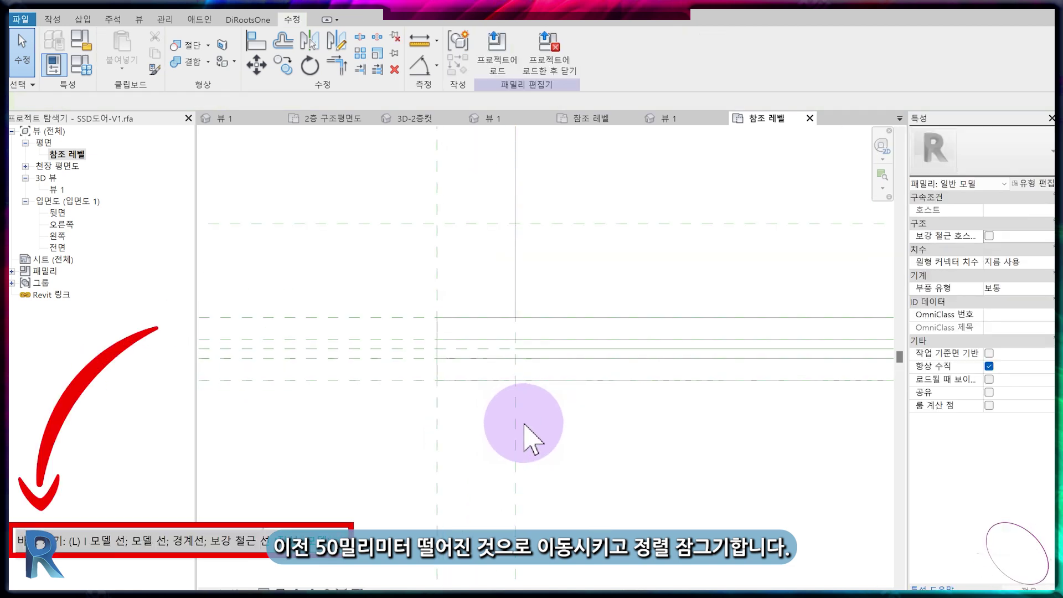
scroll(516, 380, "up", 2)
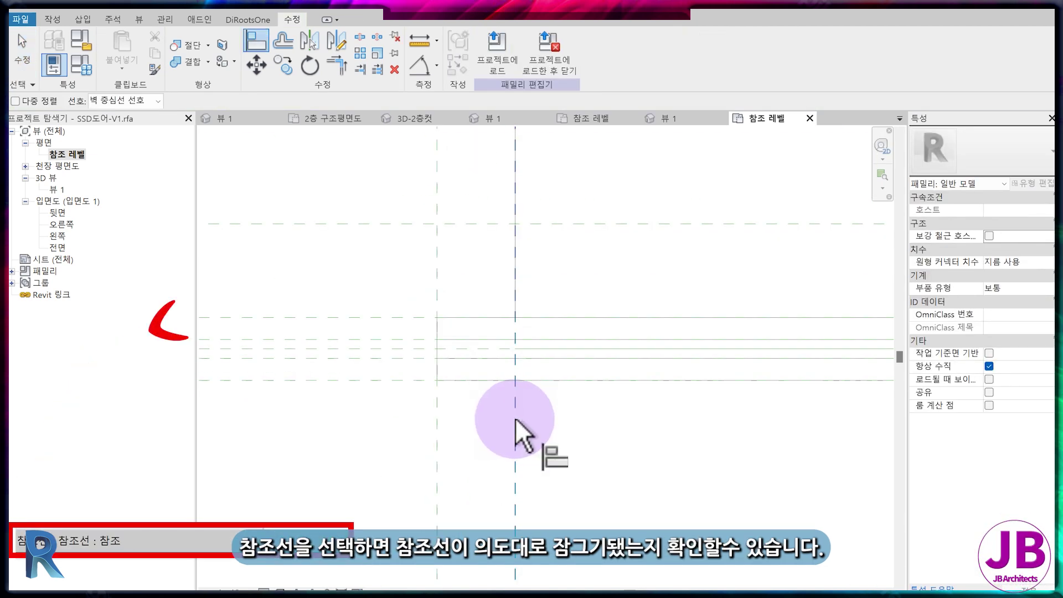
scroll(516, 387, "up", 1)
scroll(516, 381, "up", 2)
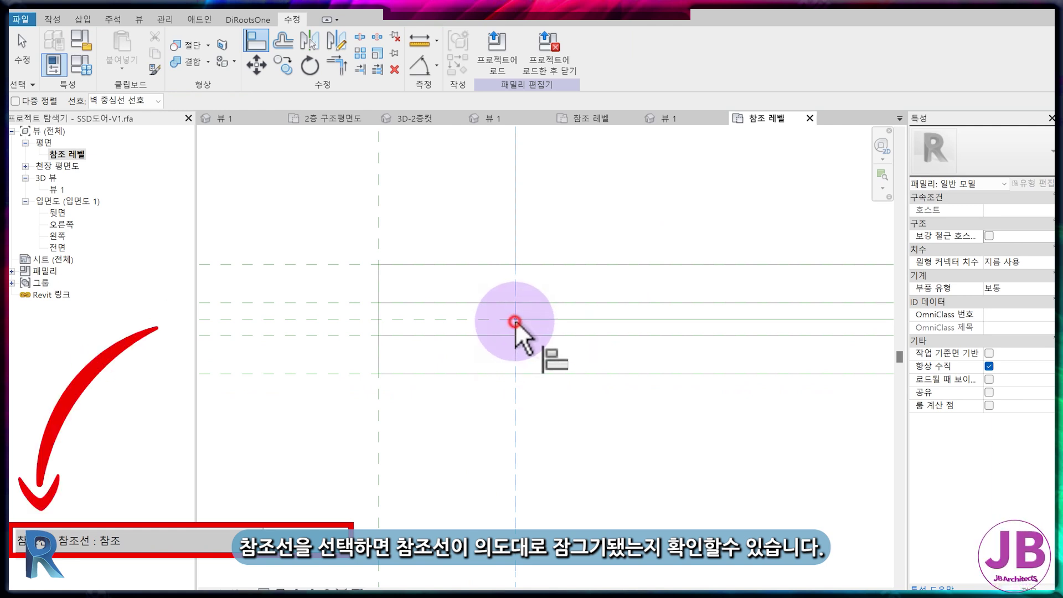
left_click(516, 320)
left_click(528, 368)
key("Escape")
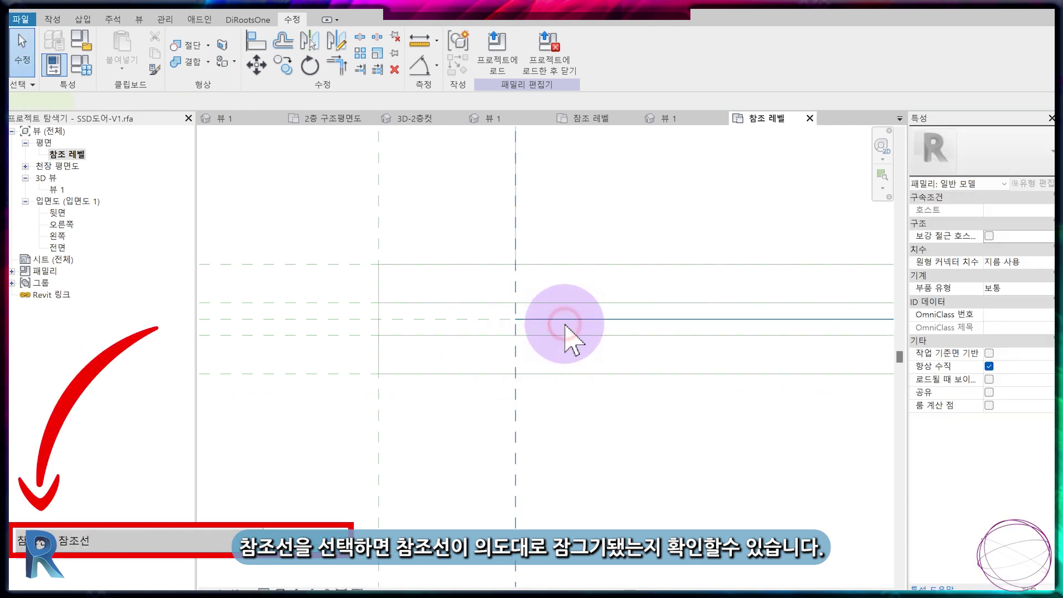
left_click(564, 320)
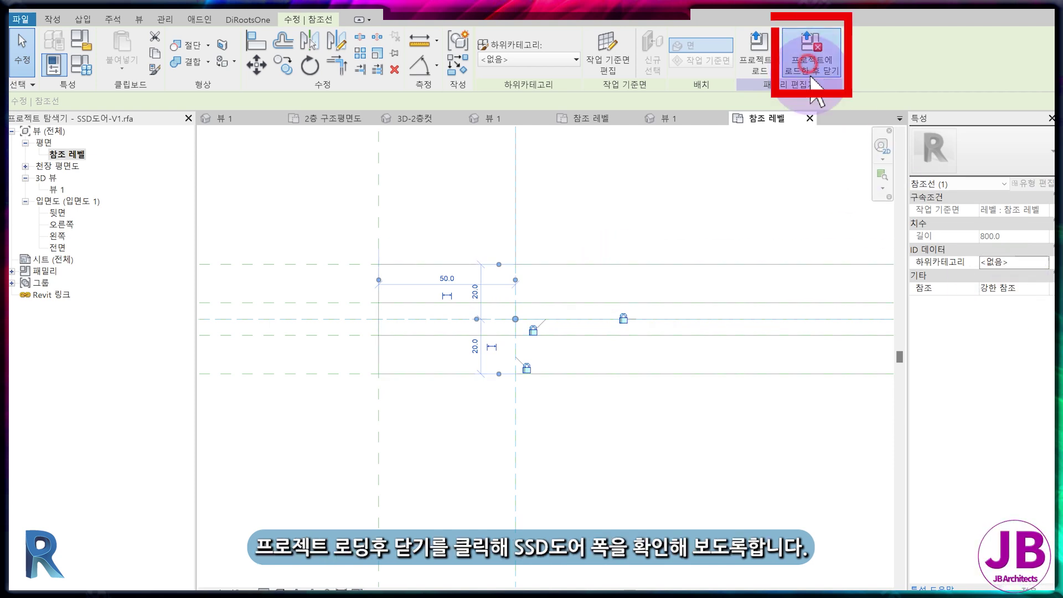
Load the SSD도어-V1 family into #로컬파일.rvt and 문-커튼월-V1.rfa, close it, and overwrite the existing version with its parameter values
left_click(811, 77)
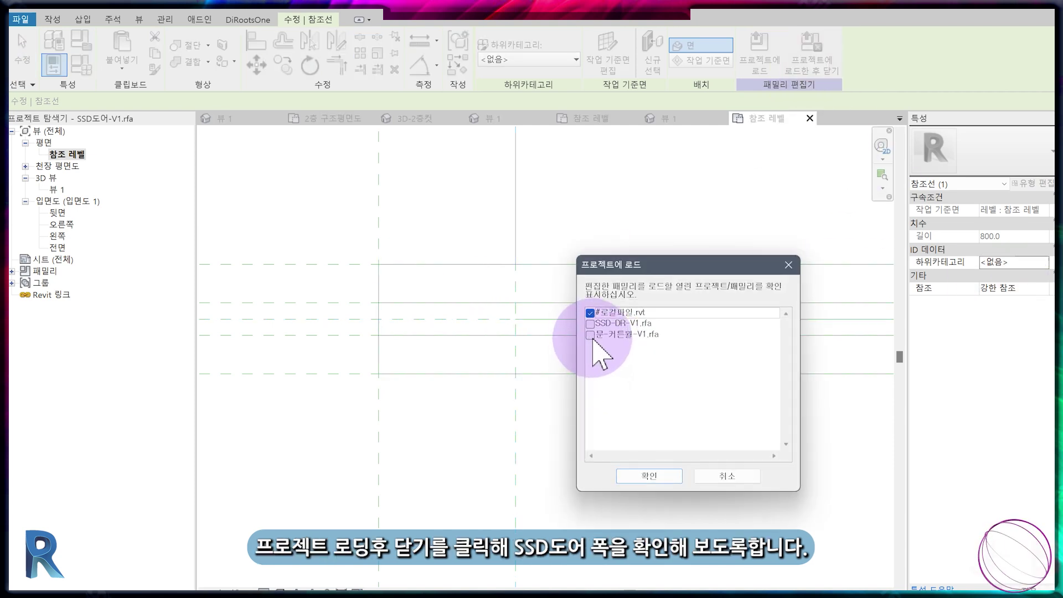
left_click(590, 334)
left_click(650, 475)
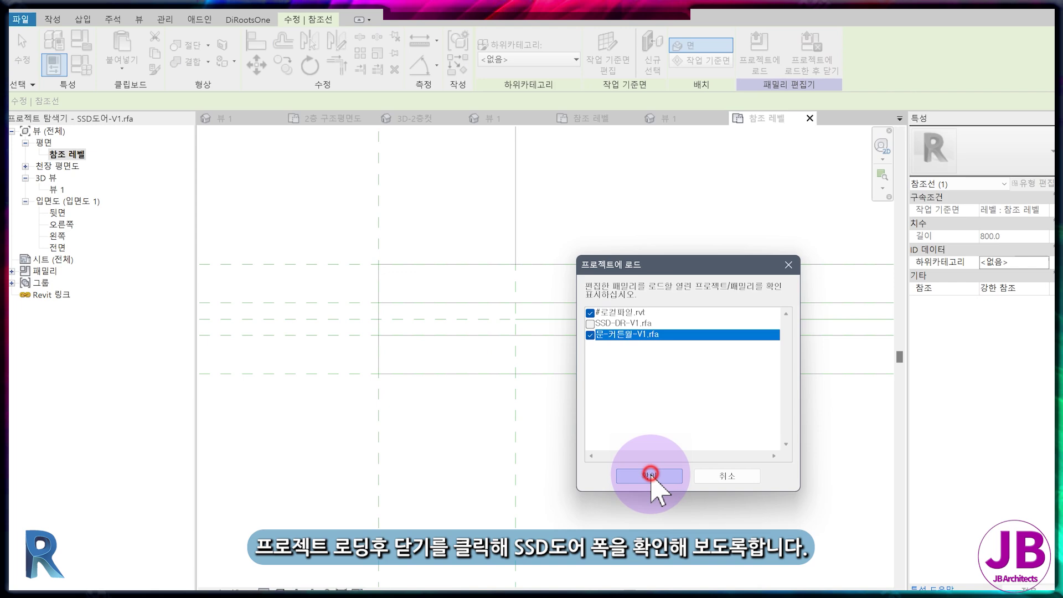
left_click(506, 326)
left_click(506, 327)
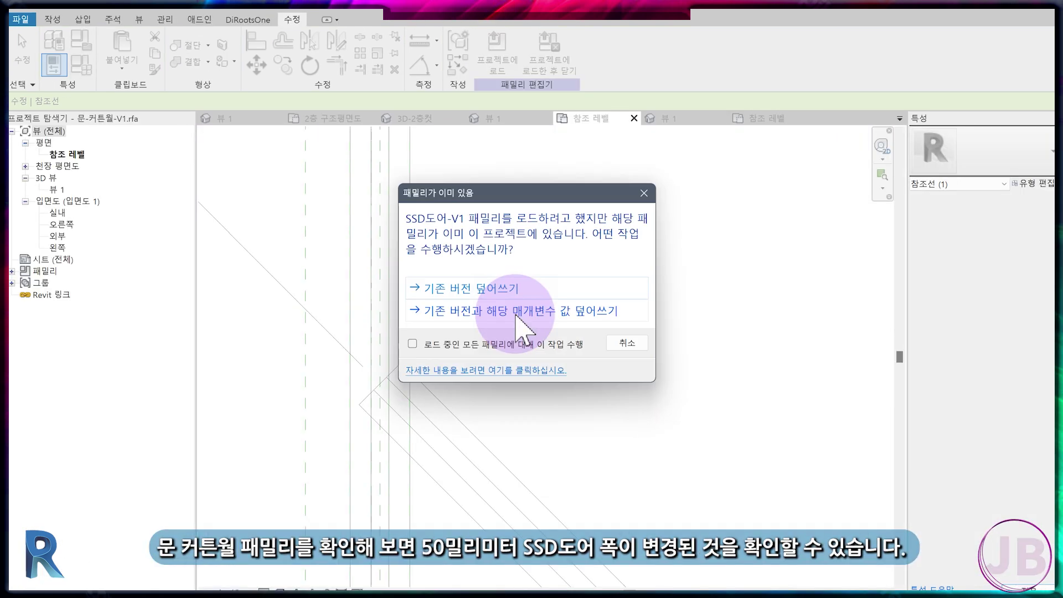
Align and lock the left SSD door's reference line end, 50 mm in from the leaf edge, to the horizontal reference plane
scroll(527, 348, "down", 4)
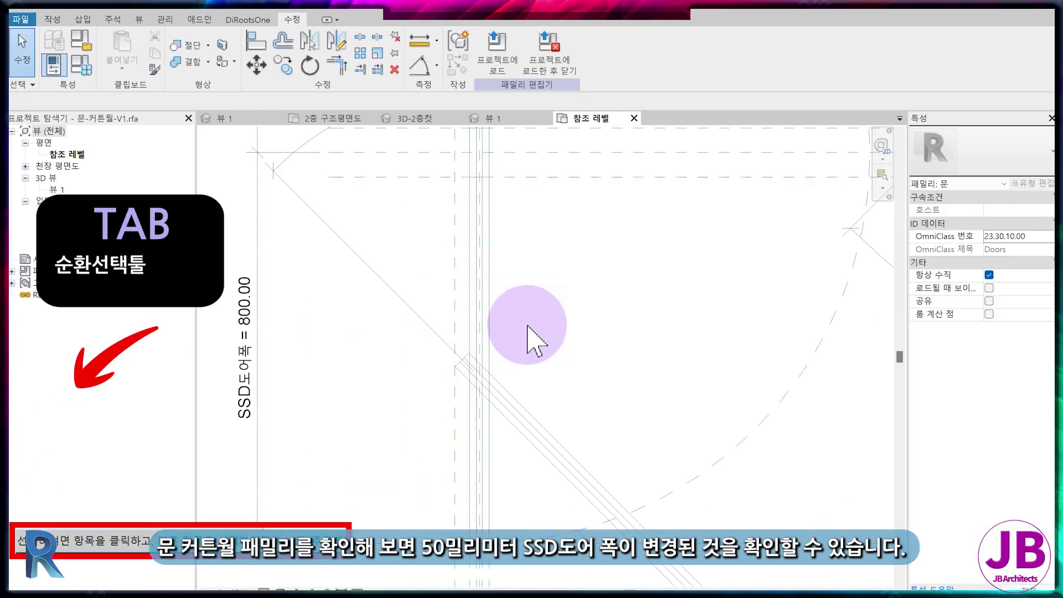
middle_click_drag(526, 325, 509, 426)
key("a")
key("l")
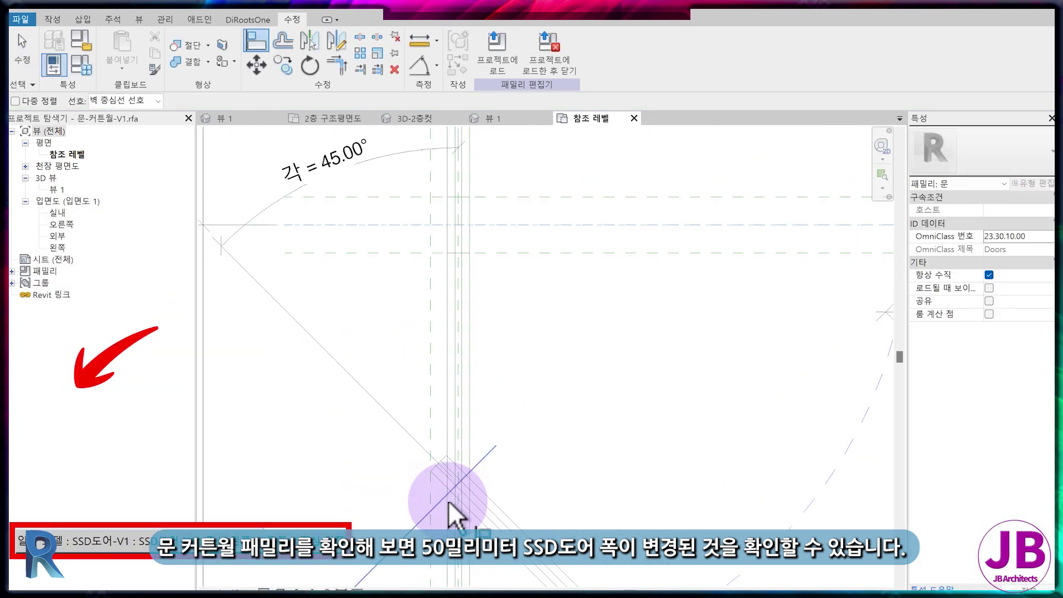
scroll(460, 493, "up", 3)
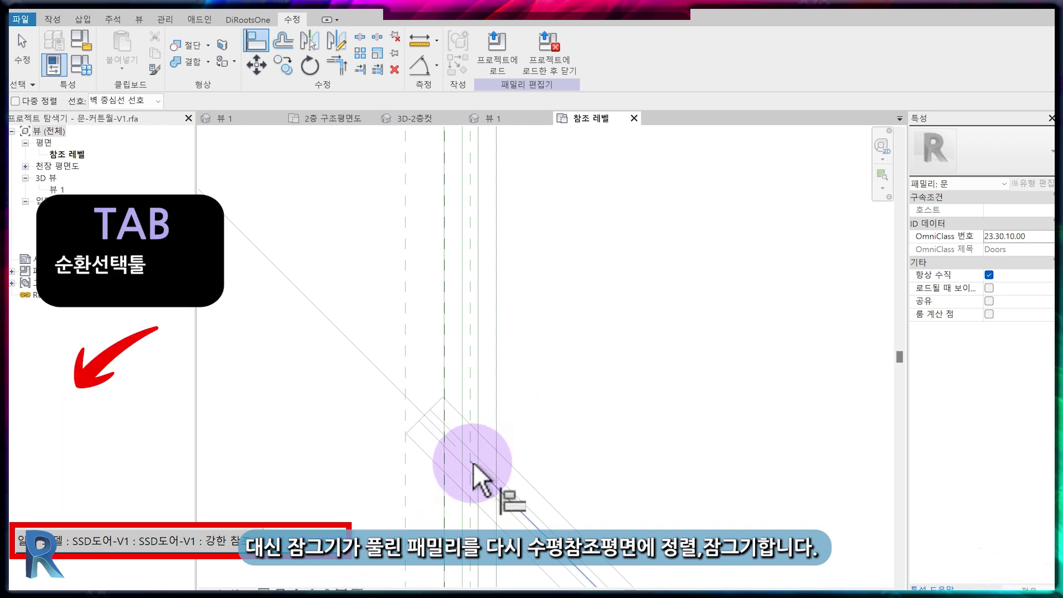
scroll(473, 462, "down", 5)
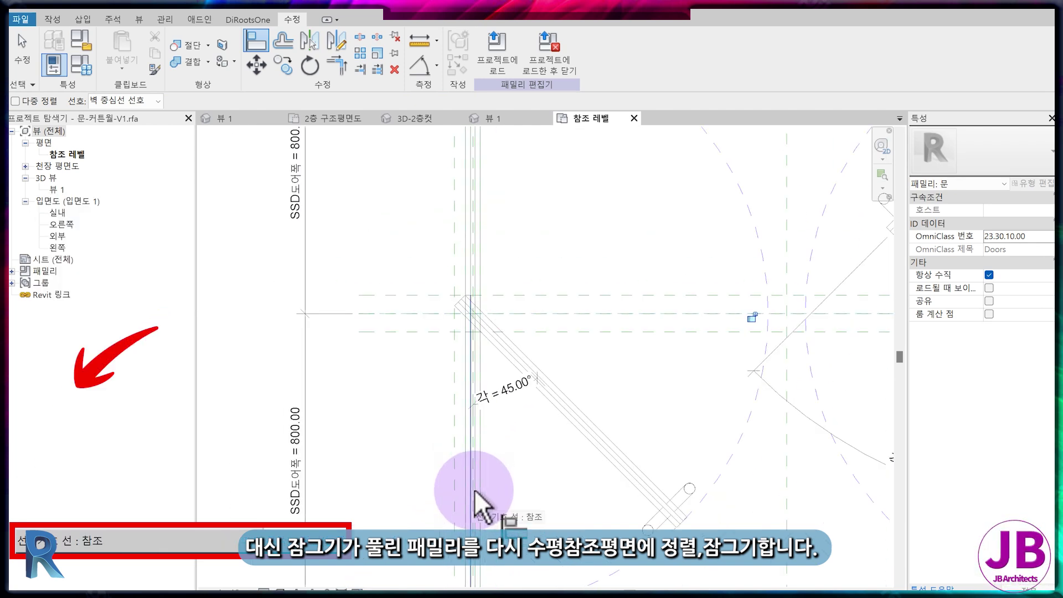
key("Escape")
key("Escape")
scroll(510, 404, "down", 5)
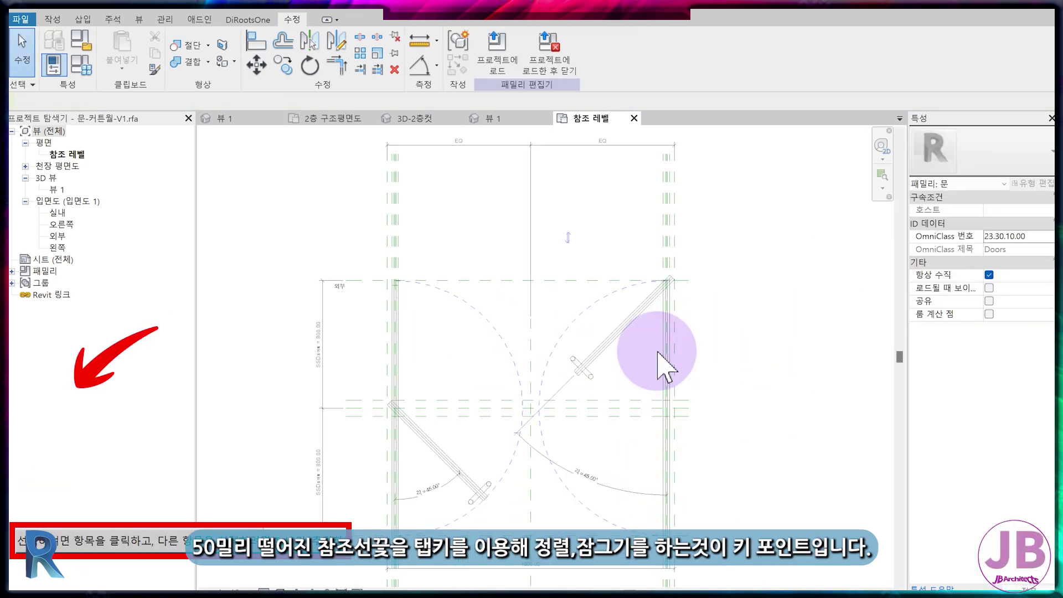
Align and lock the right SSD door's reference line end to the same horizontal reference plane
left_click(640, 308)
scroll(695, 299, "up", 4)
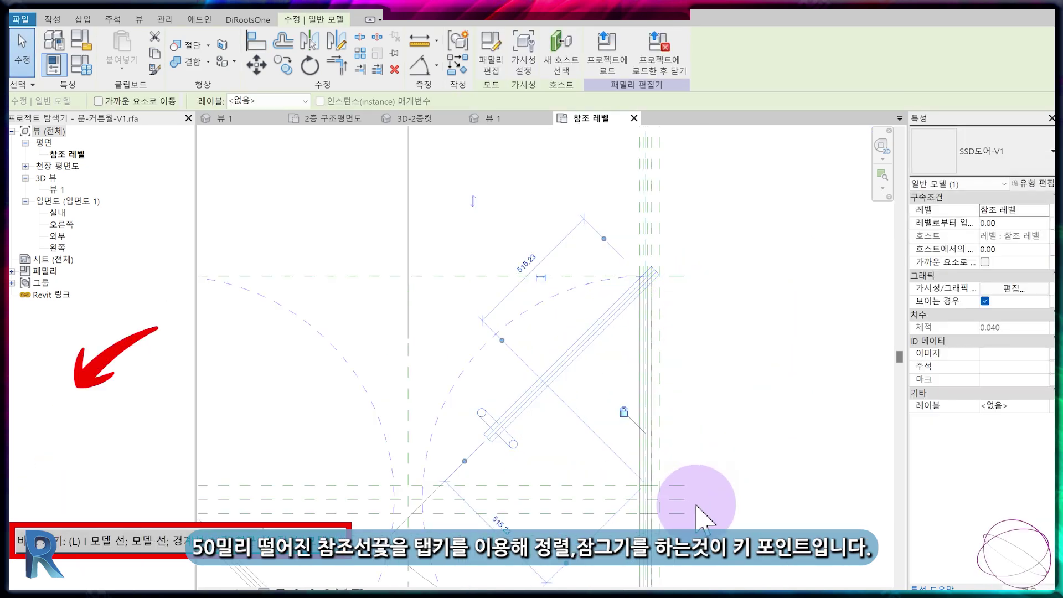
key("a")
key("l")
scroll(633, 242, "up", 3)
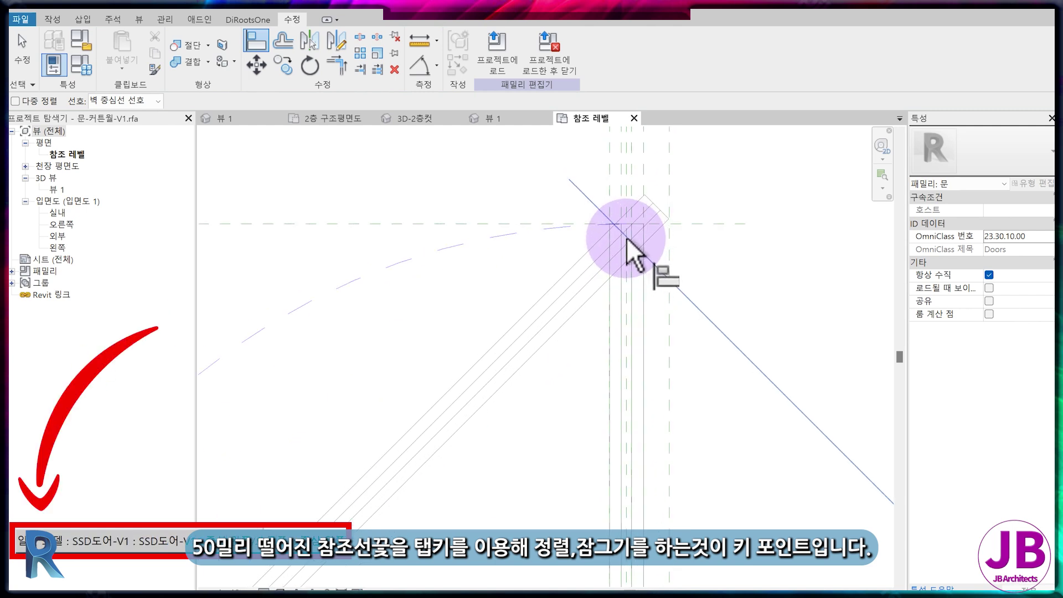
scroll(627, 235, "up", 2)
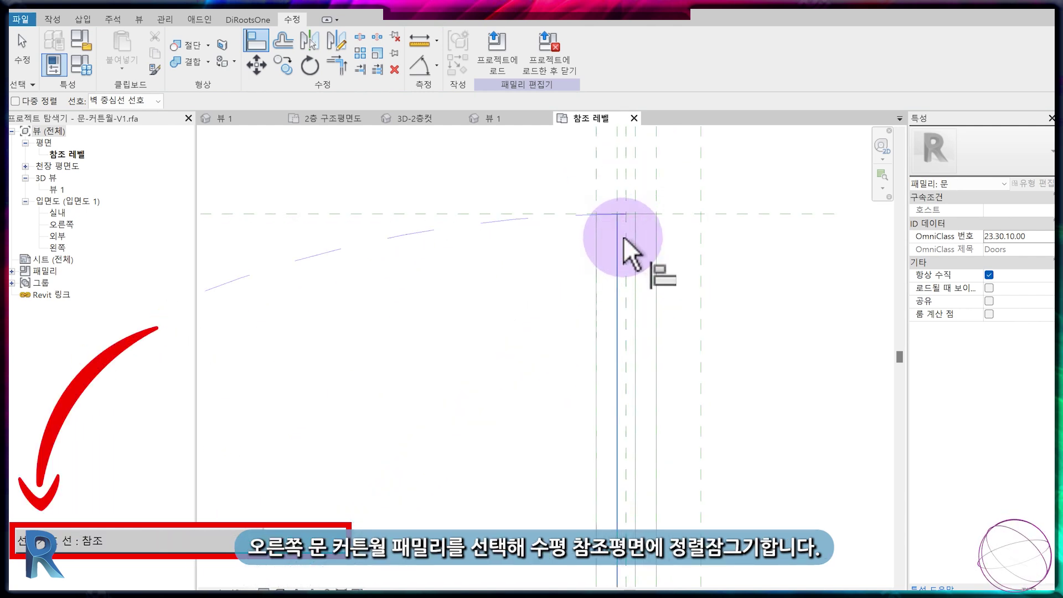
scroll(623, 244, "down", 5)
left_click(508, 348)
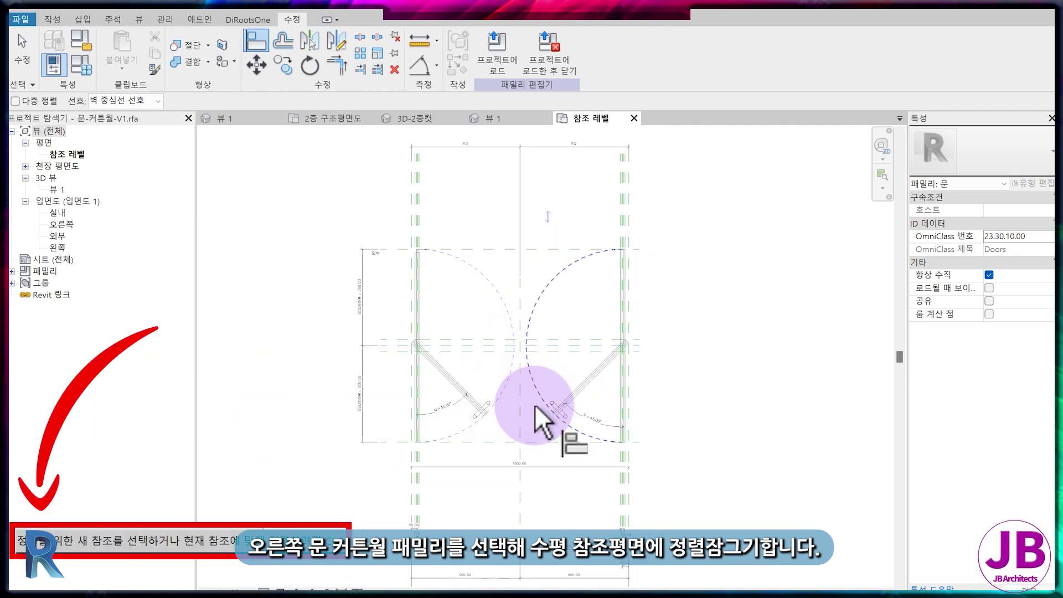
scroll(533, 406, "up", 3)
key("Escape")
Load the 문-커튼월-V1 family into the project, close it, and overwrite the existing version with its parameter values
left_click(555, 71)
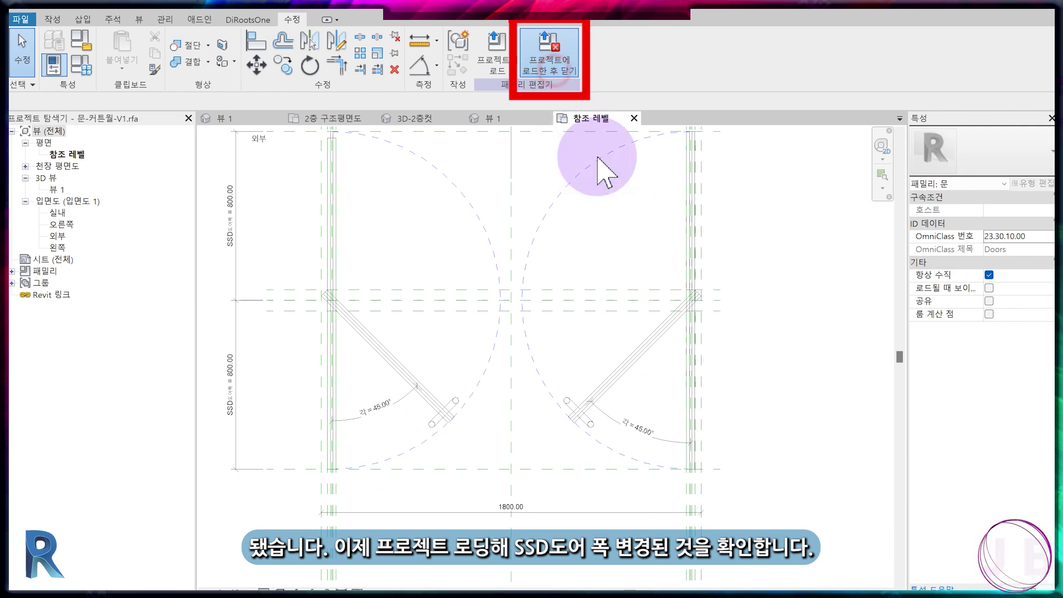
left_click(638, 481)
left_click(507, 335)
left_click(506, 329)
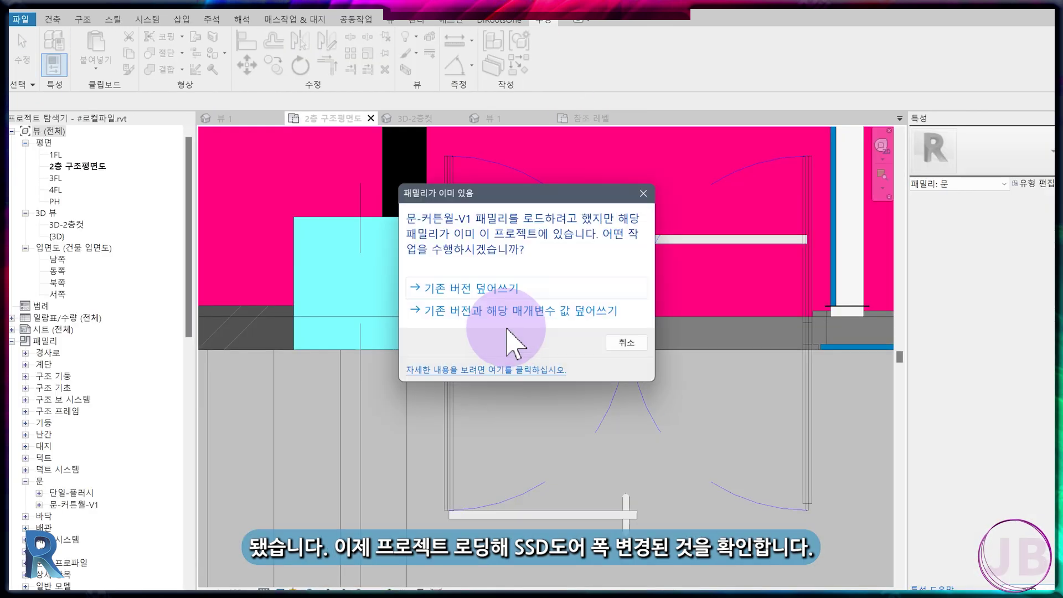
left_click(515, 331)
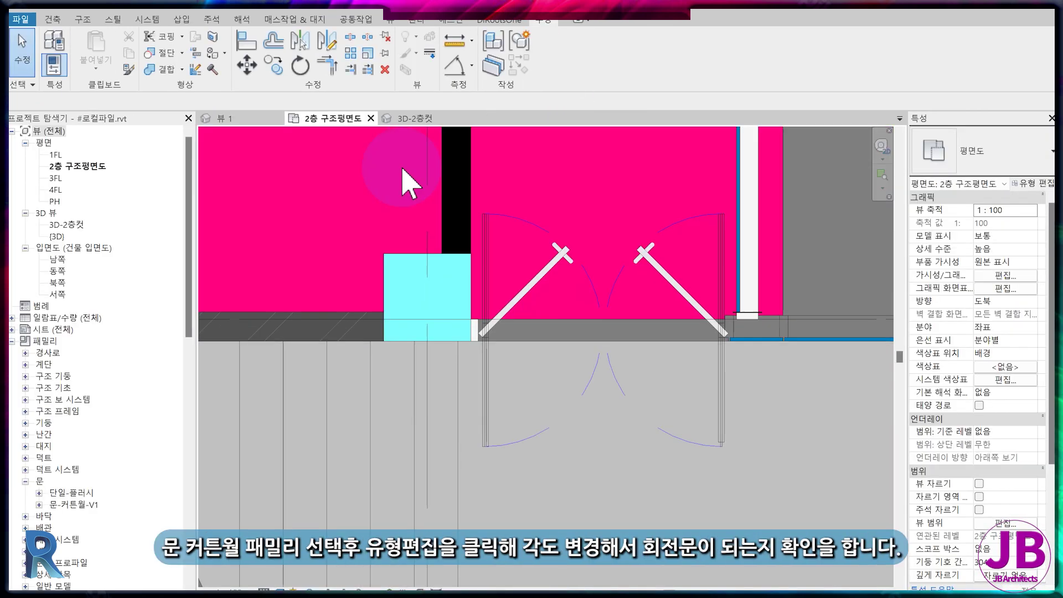
Set the 각 type parameter of the selected 문-커튼월-V1 door to 90° and inspect its pivot
left_click(554, 291)
left_click(1033, 183)
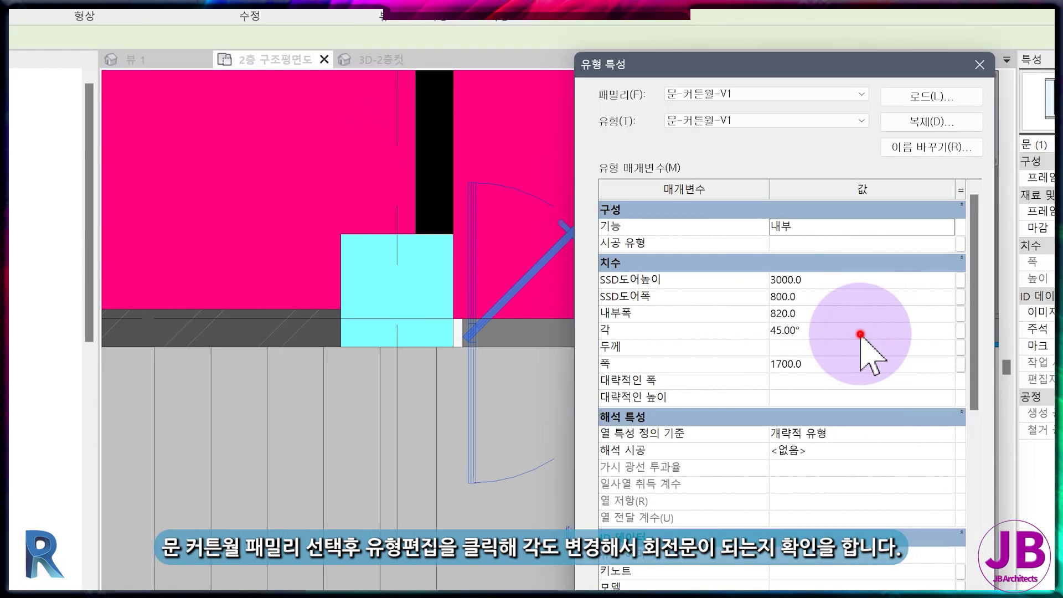
left_click(789, 329)
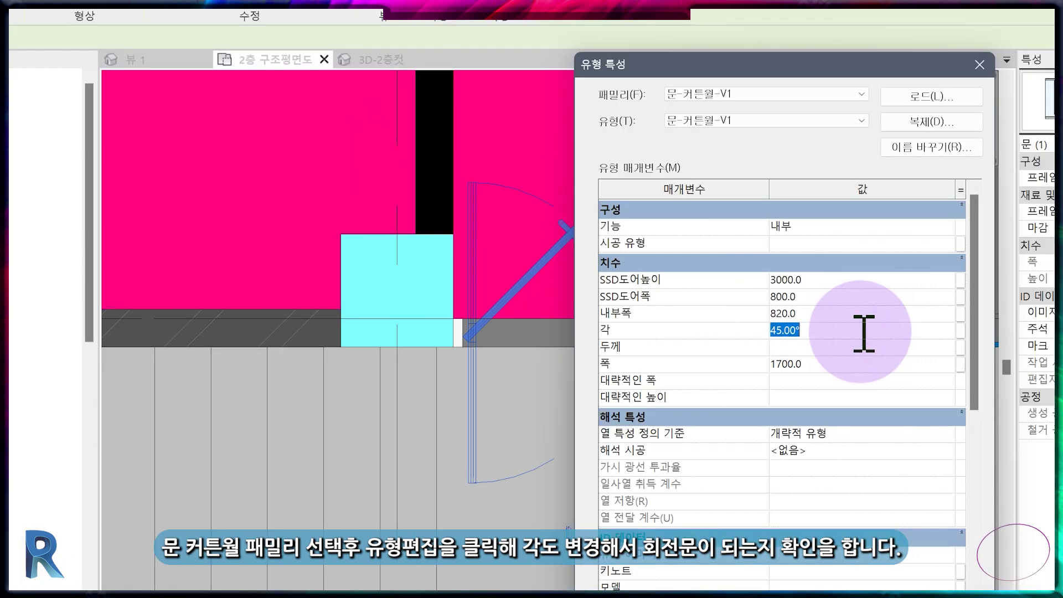
key("Return")
scroll(429, 365, "up", 5)
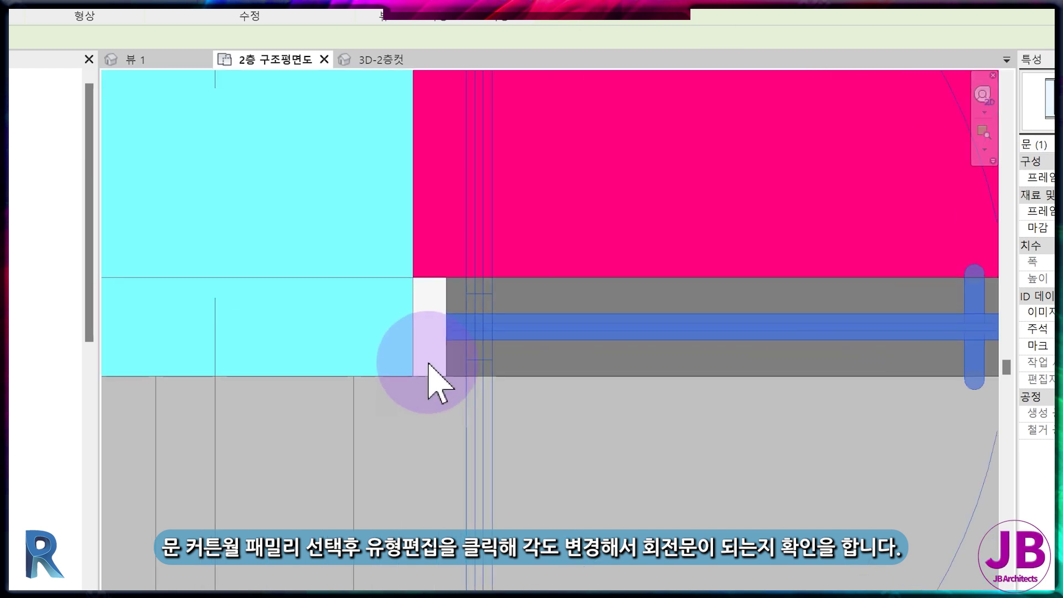
Change the door type's 각 parameter to 135° to test the rotation further
left_click(856, 330)
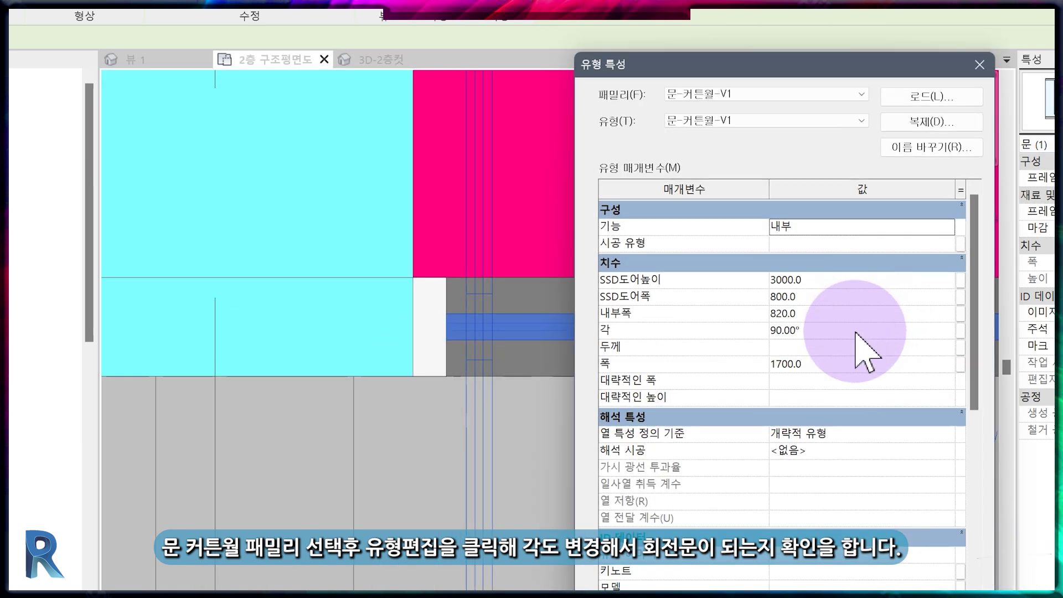
type("135.00")
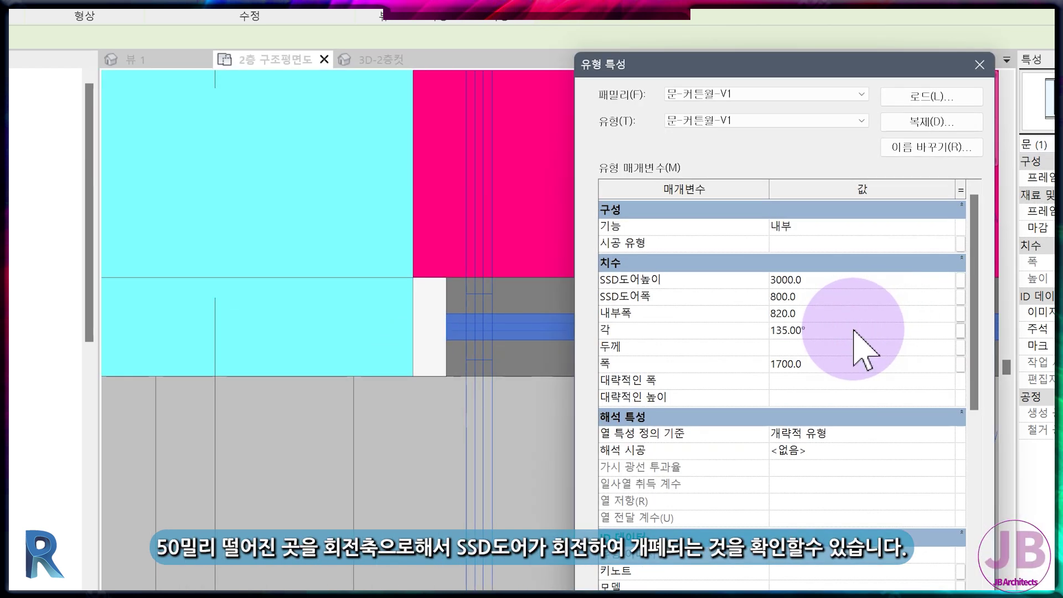
key("Return")
Set the door type's 각 parameter to 180° and apply it to the project
left_click(844, 335)
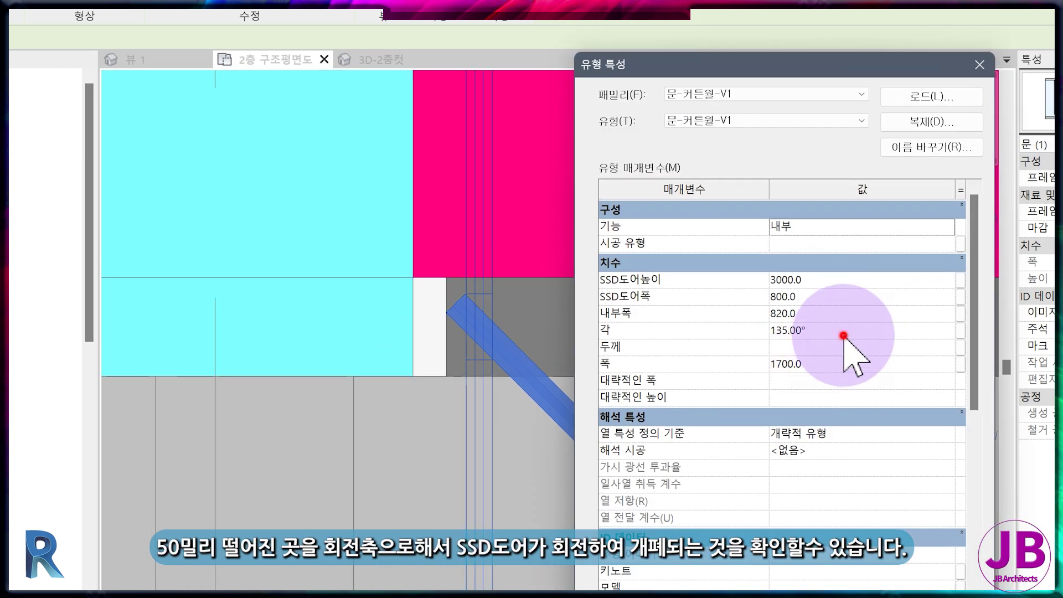
type("18")
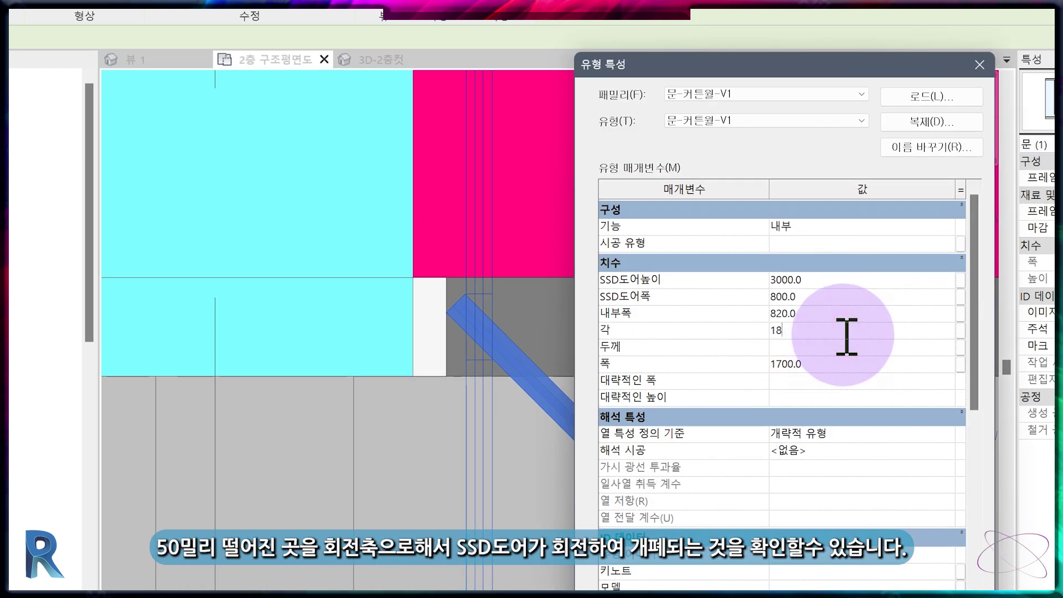
type("0")
key("Return")
scroll(466, 361, "down", 2)
key("Escape")
scroll(561, 450, "down", 2)
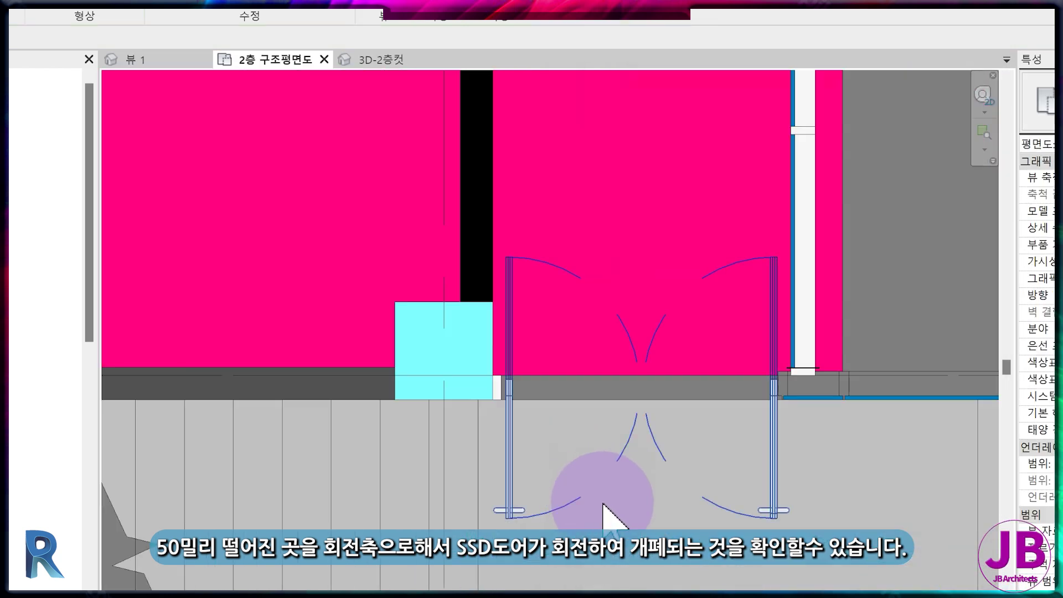
Examine the rotated SSD doors in the 3D-2층컷 view and at each opening in the 2층 구조평면도 plan
left_click(398, 61)
scroll(375, 510, "up", 5)
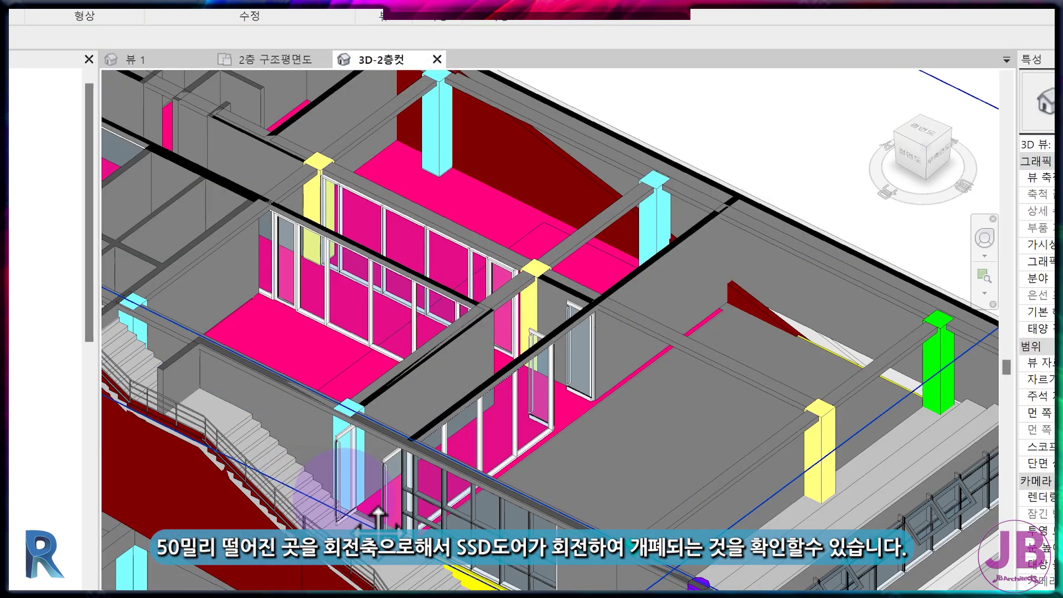
left_click(277, 59)
scroll(499, 333, "down", 3)
scroll(629, 238, "up", 5)
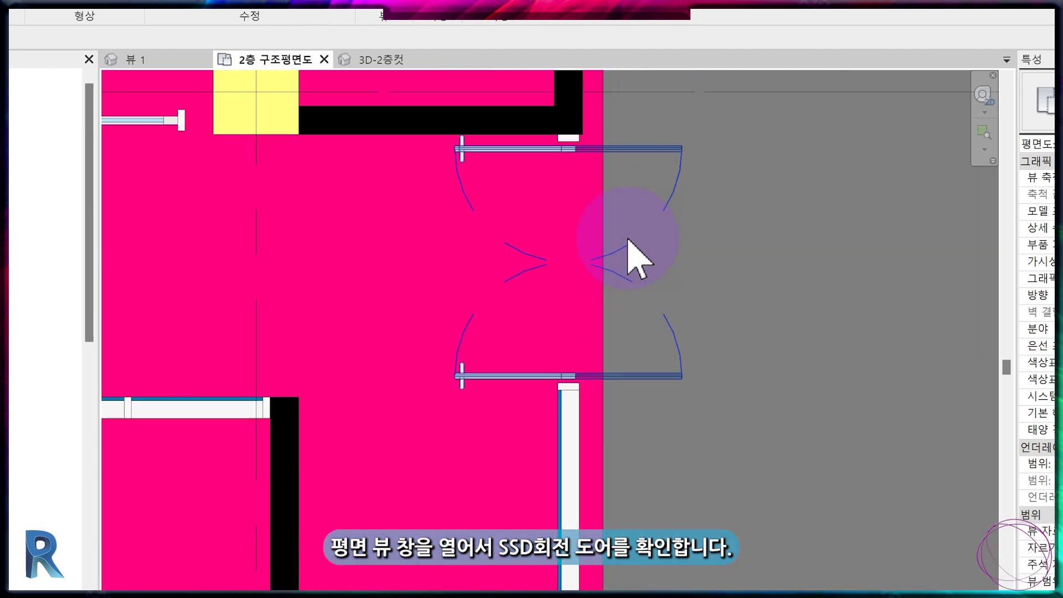
scroll(629, 238, "down", 5)
middle_click_drag(404, 277, 465, 360)
scroll(476, 383, "up", 3)
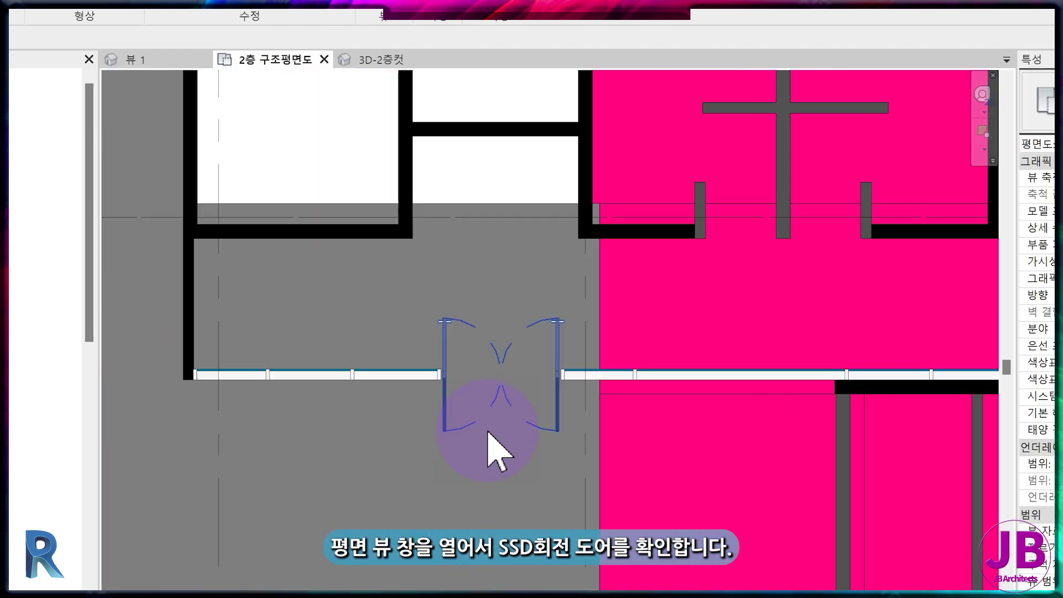
scroll(249, 261, "down", 5)
Open the 문-커튼월-V1 door family for editing and show its 참조 레벨 plan
left_click(227, 380)
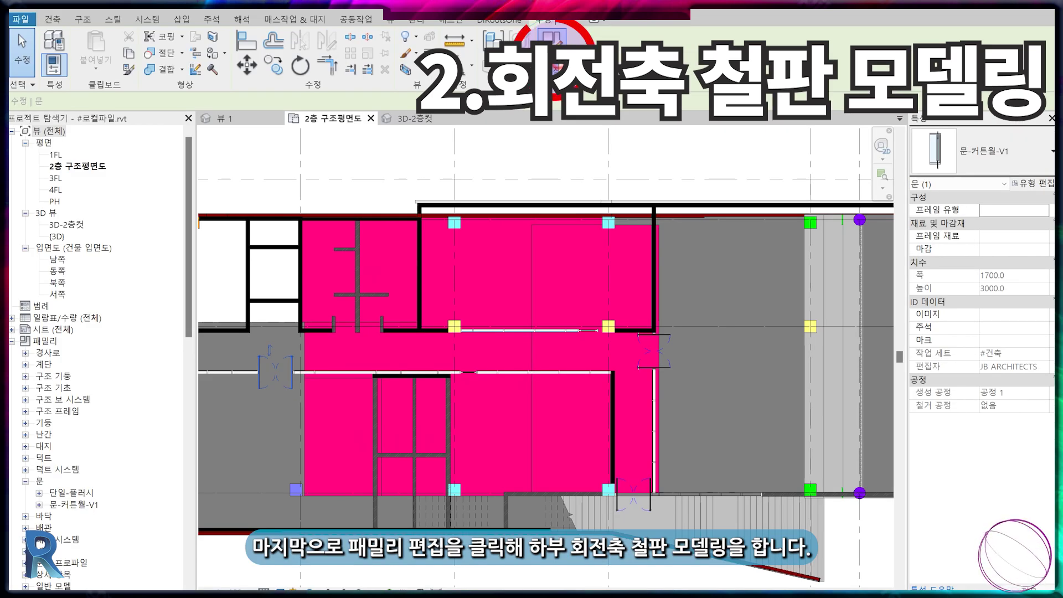
left_click(553, 42)
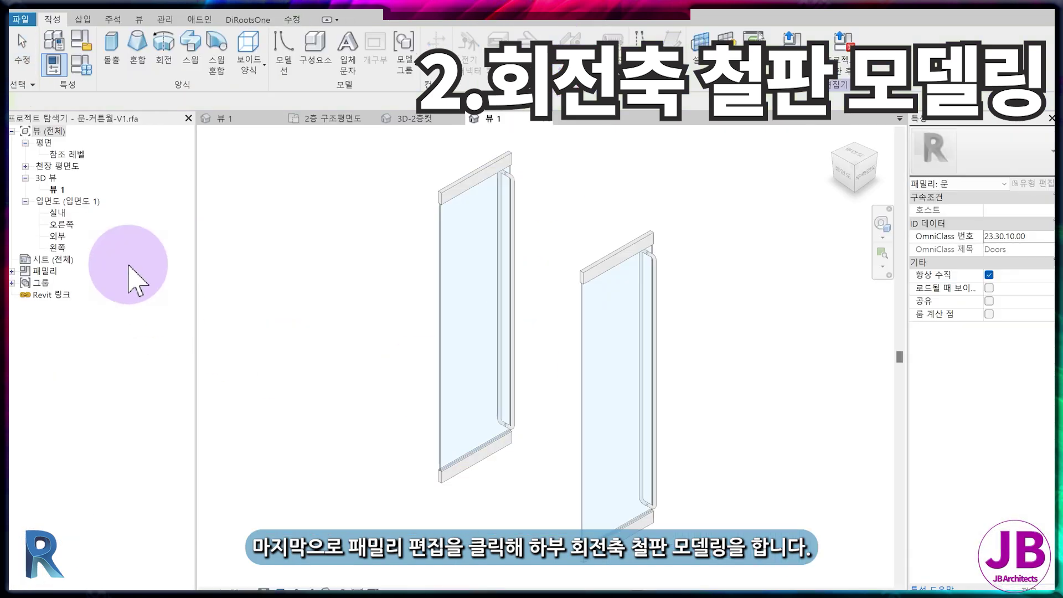
double_click(67, 155)
scroll(481, 391, "up", 2)
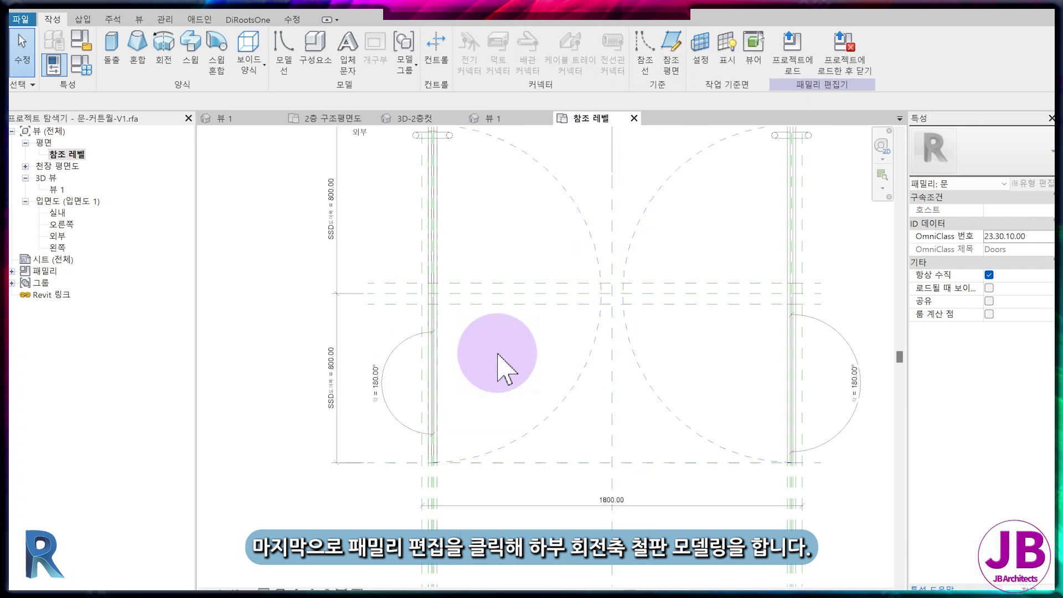
Start an extrusion and sketch a rectangle about 157 by 100 mm over the left door's pivot, from the outer vertical reference plane
left_click(112, 47)
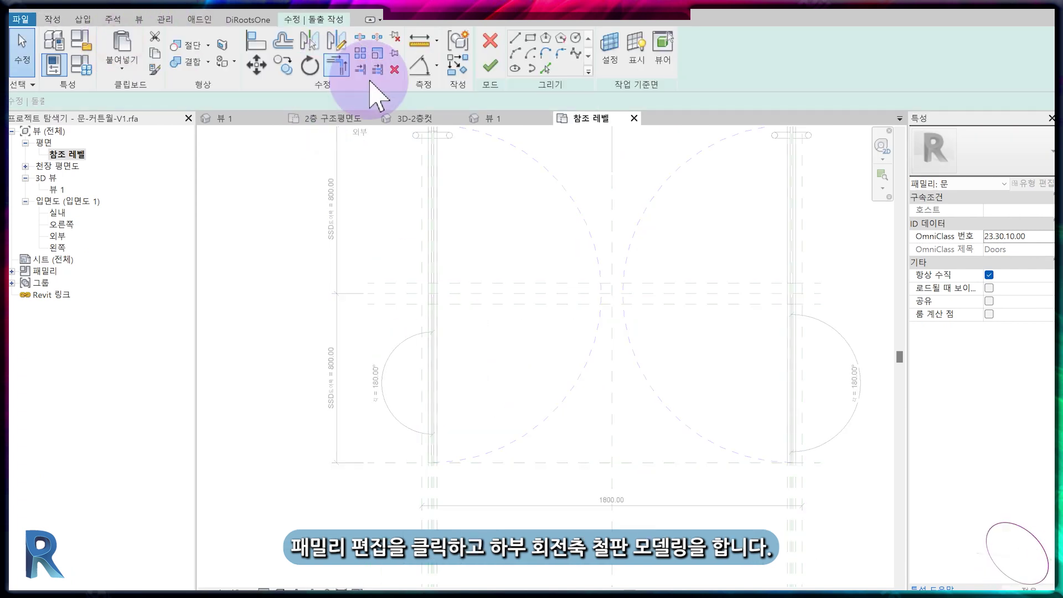
left_click(530, 39)
scroll(458, 323, "up", 4)
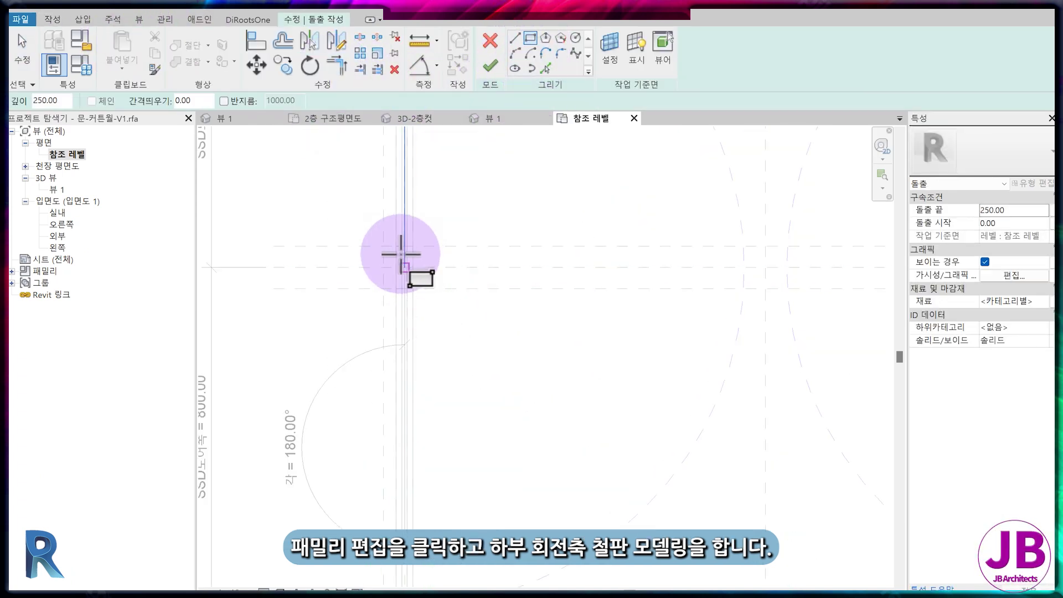
scroll(408, 333, "up", 3)
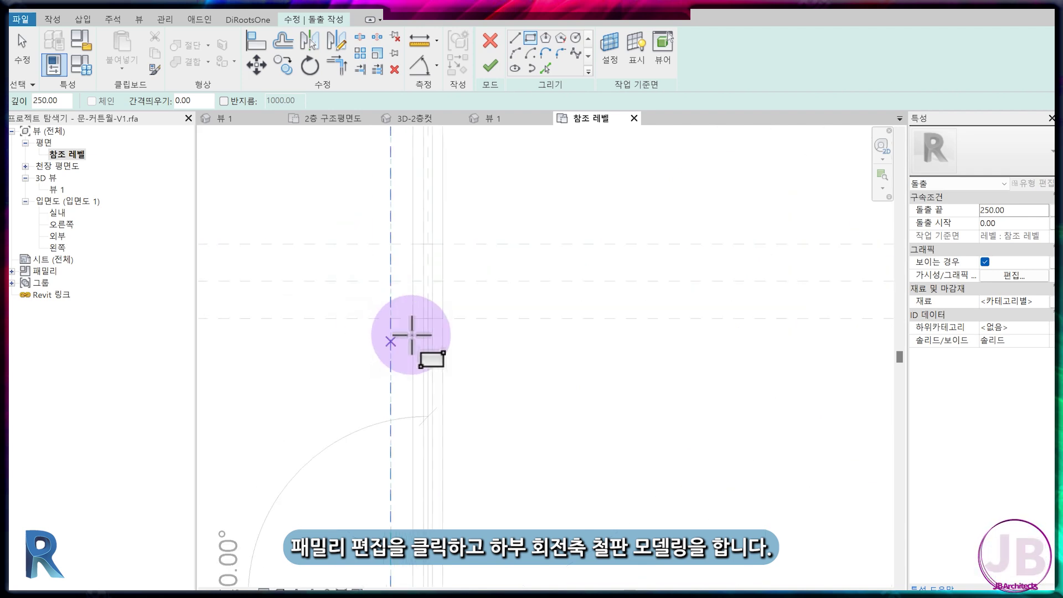
left_click(392, 245)
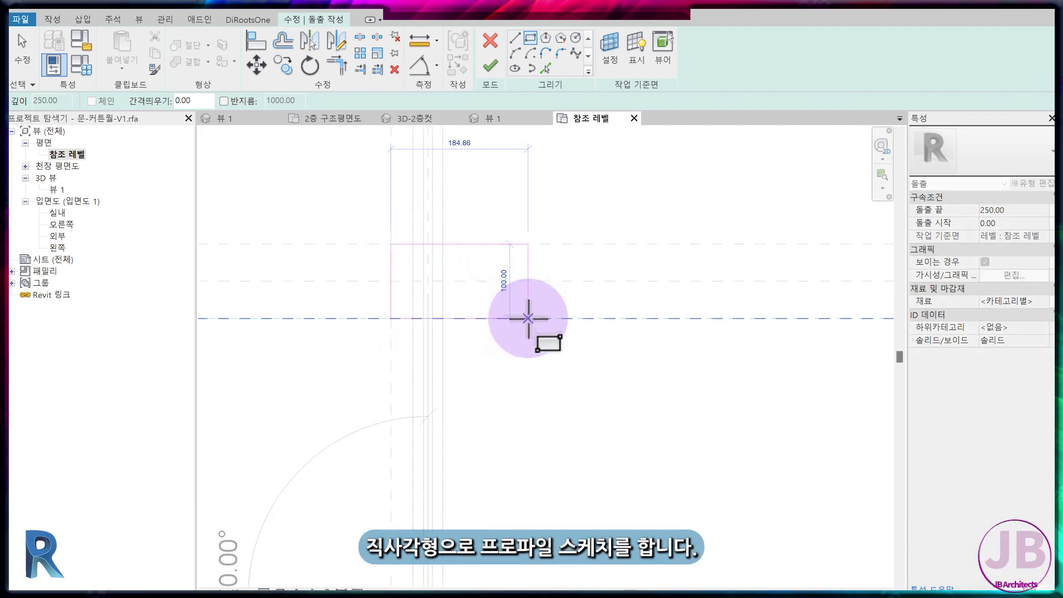
left_click(507, 319)
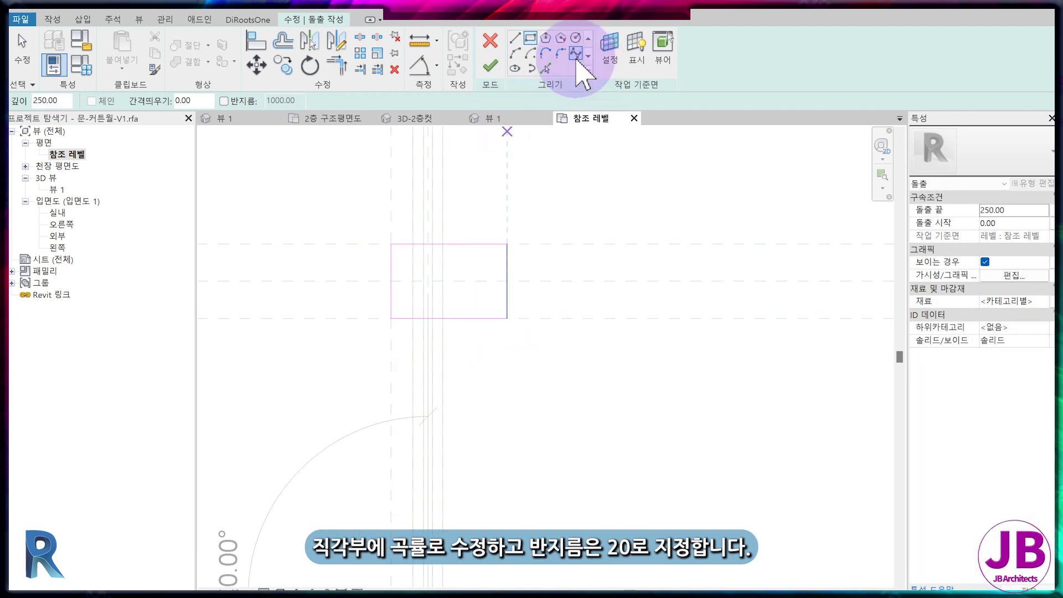
Round the two right-hand corners of the plate profile with 20 mm fillet arcs
left_click(561, 53)
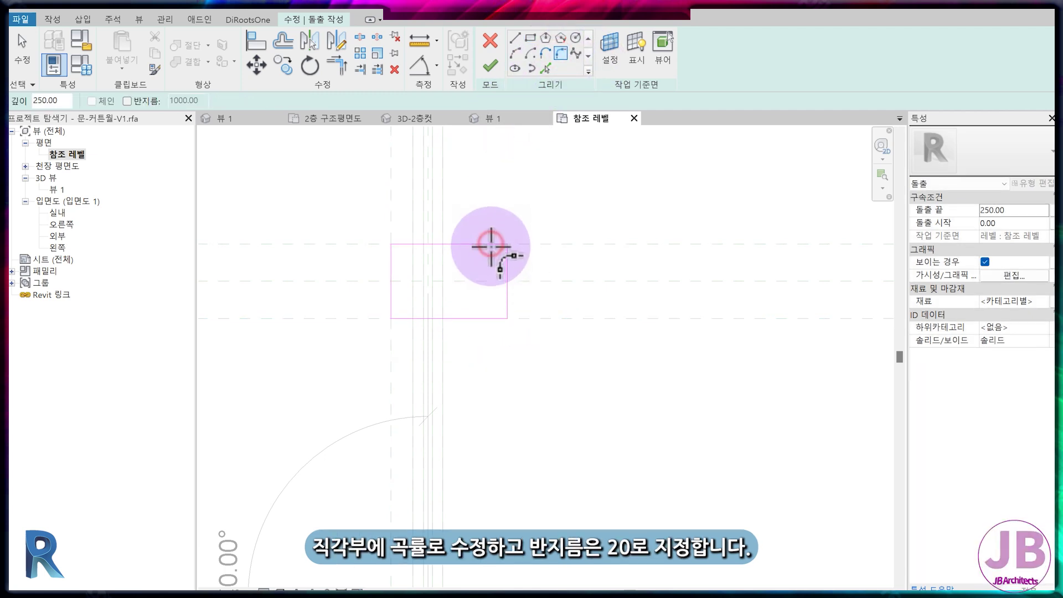
scroll(498, 252, "up", 3)
left_click(501, 250)
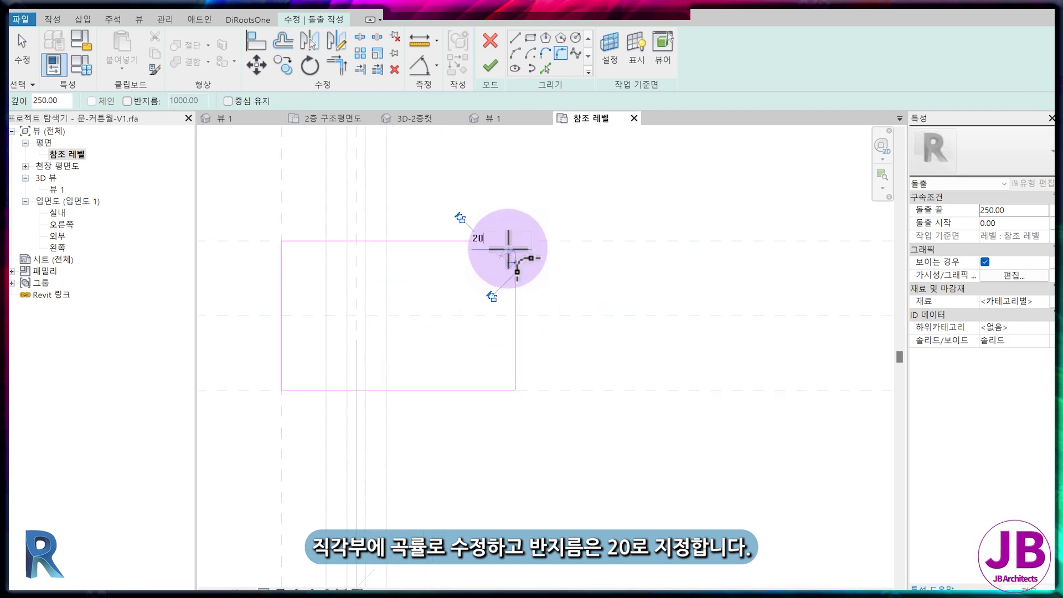
left_click(516, 366)
left_click(506, 391)
left_click(508, 382)
left_click(507, 372)
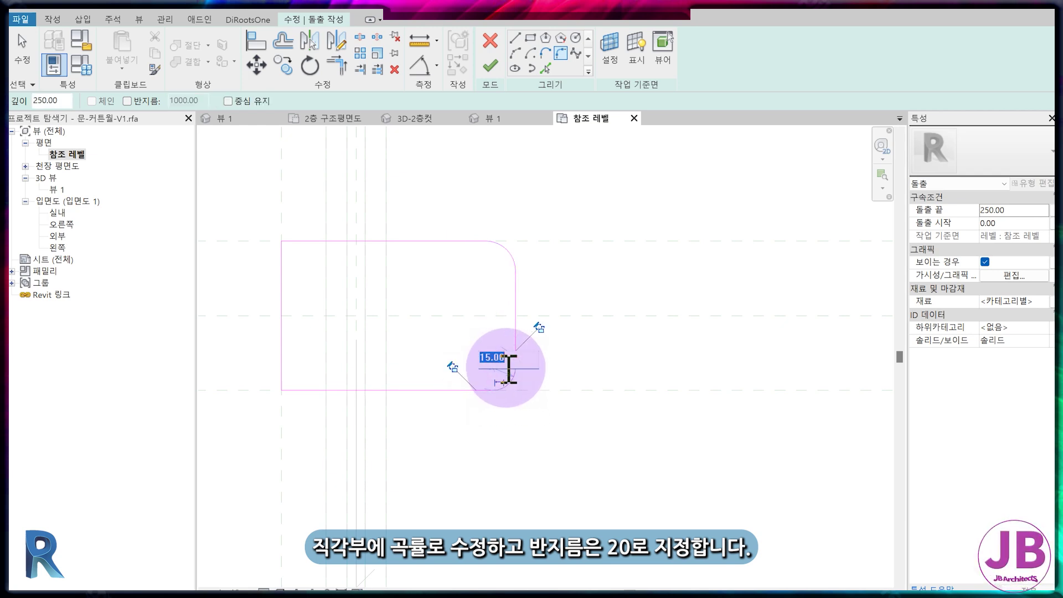
type("20")
key("Escape")
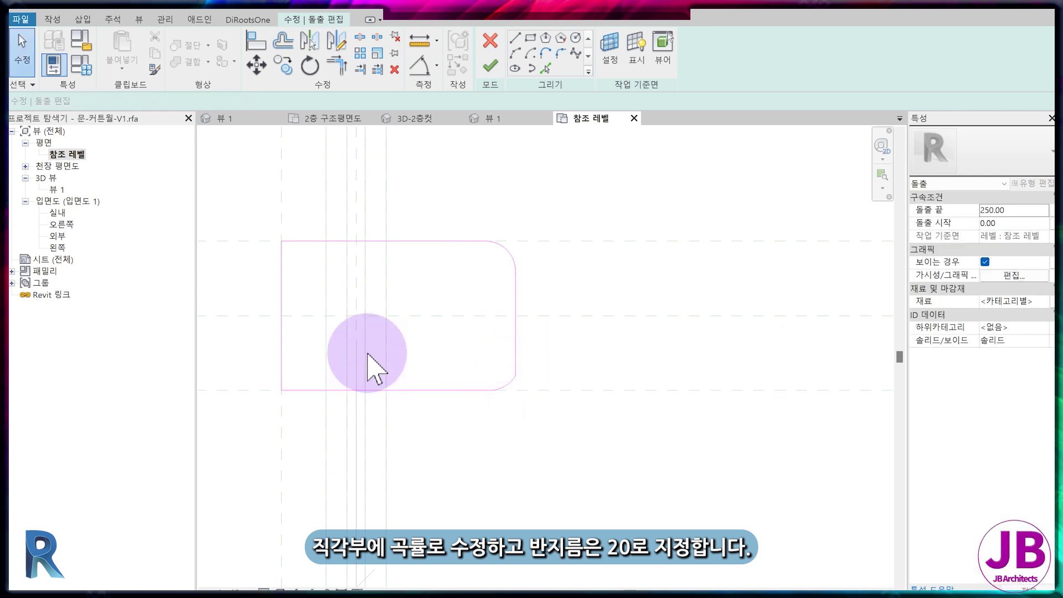
left_click(286, 296)
key("Escape")
Sketch a 15 mm radius circle at the pivot point inside the plate profile and finish the extrusion
left_click(576, 38)
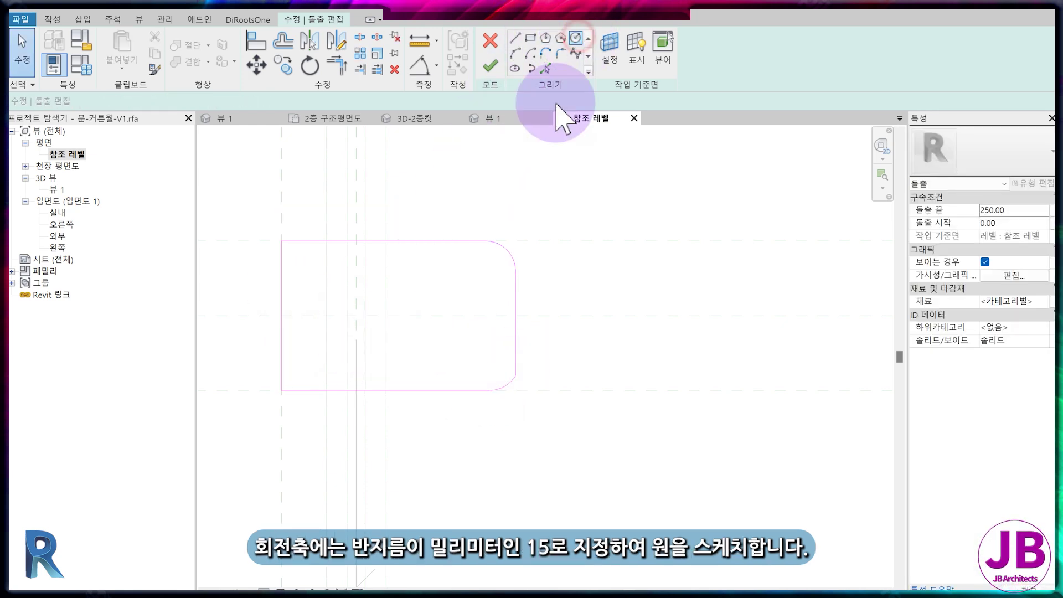
left_click(372, 304)
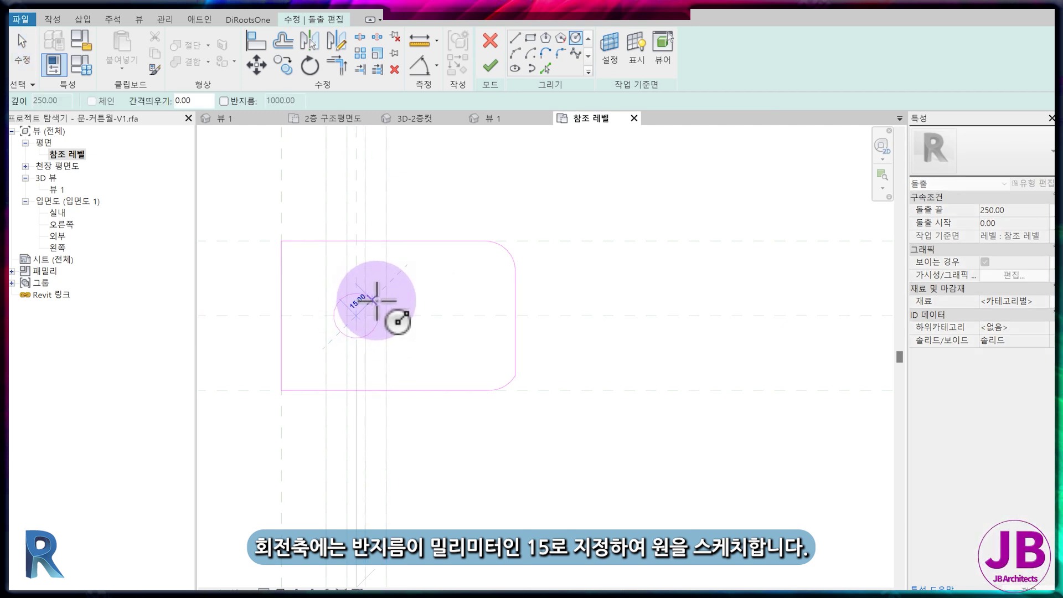
left_click(380, 313)
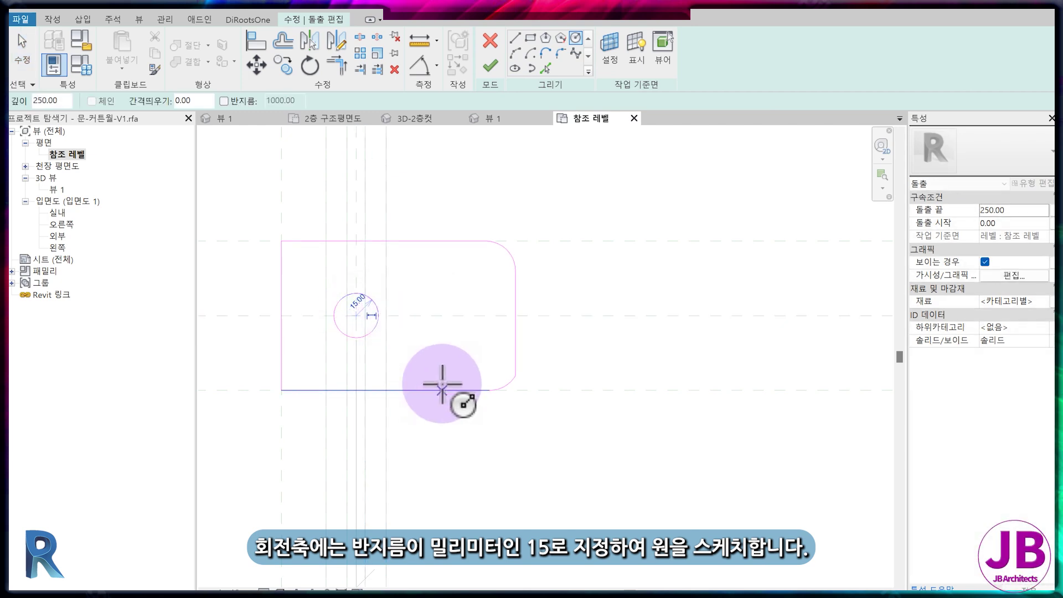
left_click(490, 66)
In the 외부 elevation, stretch the plate extrusion to end at the reference level and start about 53 mm below it
double_click(57, 235)
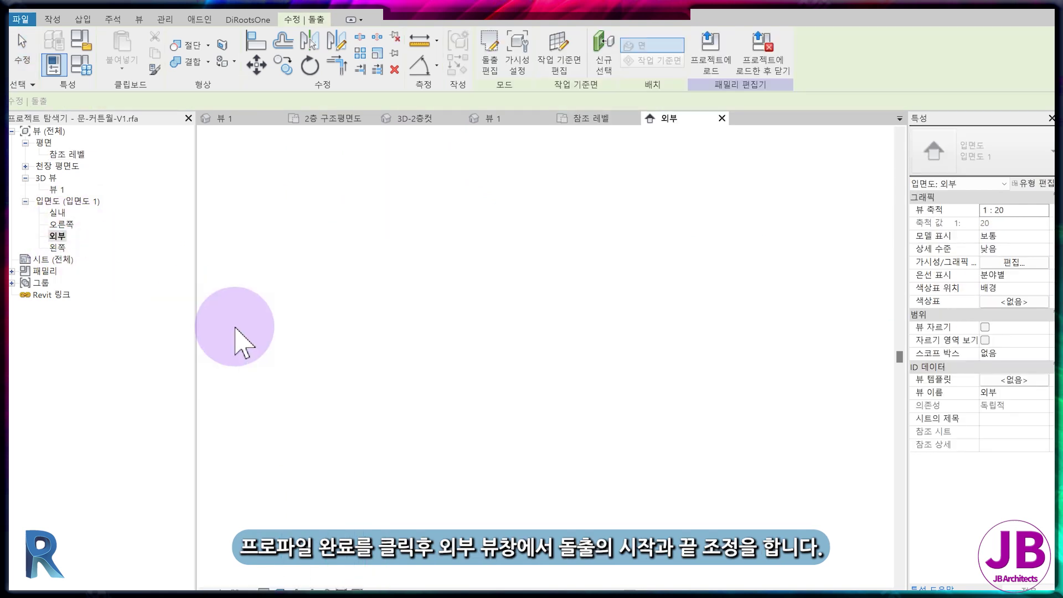
scroll(612, 525, "up", 4)
left_click_drag(600, 308, 600, 370)
left_click_drag(600, 439, 600, 463)
left_click_drag(597, 370, 608, 436)
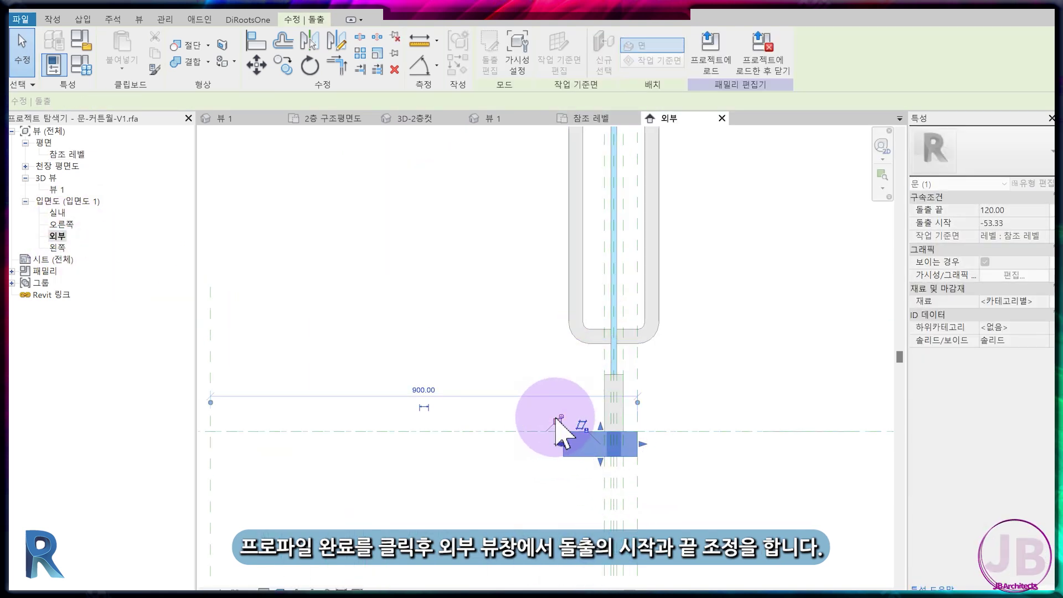
Dimension the plate's thickness between its upper and lower edges in the elevation
scroll(567, 481, "up", 2)
key("d")
key("i")
key("Escape")
left_click(591, 451)
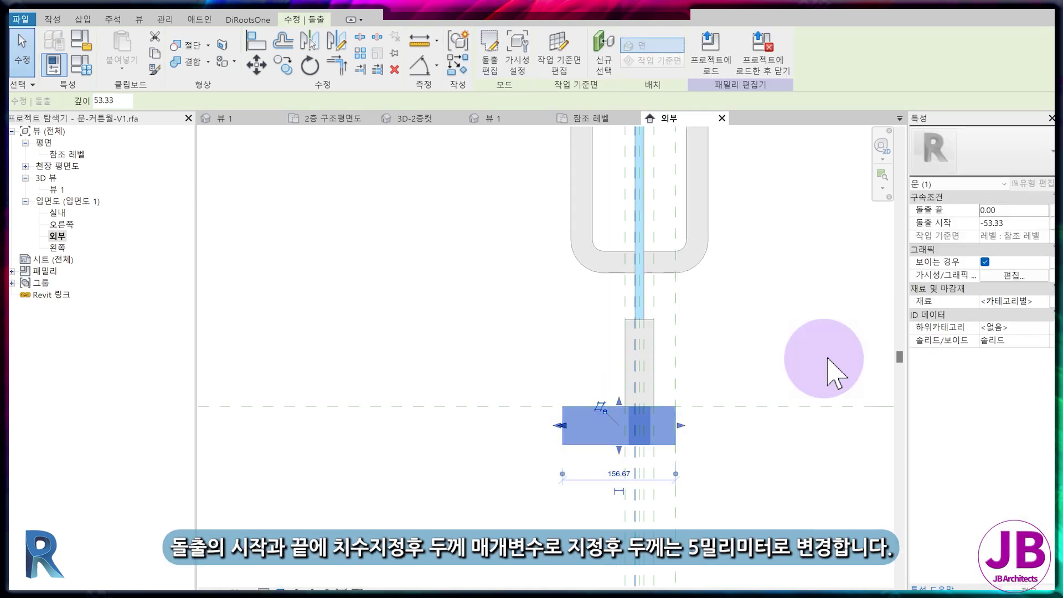
key("d")
key("i")
left_click(583, 406)
left_click(576, 444)
left_click(449, 438)
key("Escape")
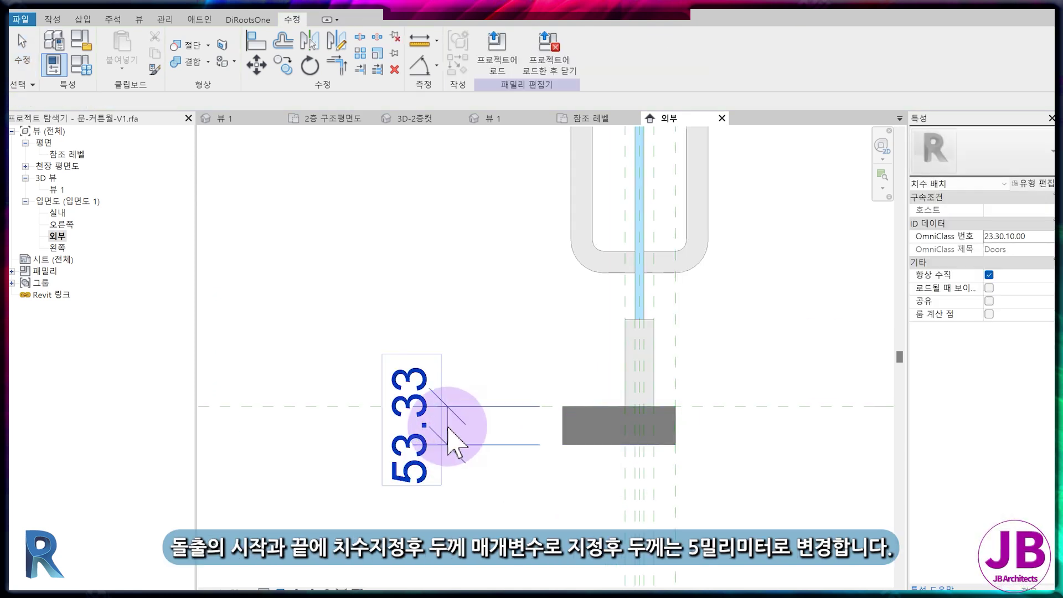
Label the plate's thickness dimension with the 두께 parameter and set its value to 5 mm
left_click(600, 53)
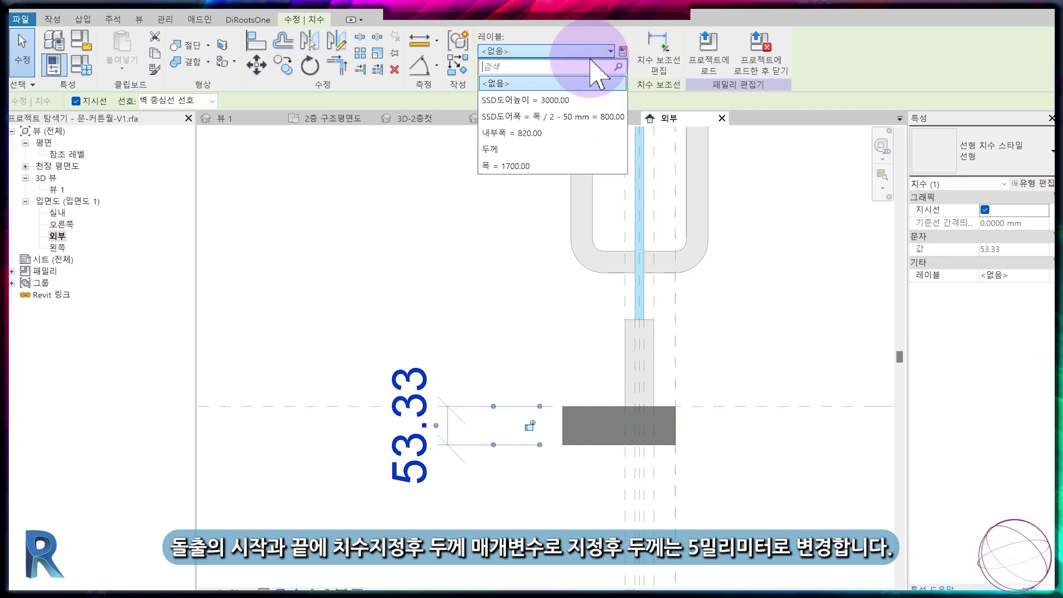
left_click(569, 161)
key("f")
key("t")
left_click(426, 274)
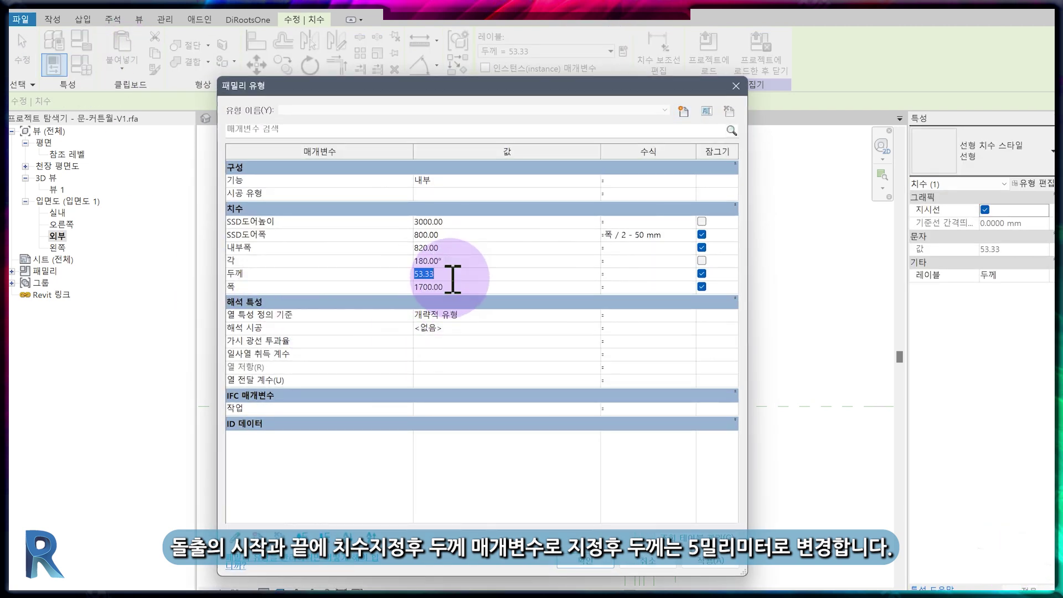
key("BackSpace")
key("Return")
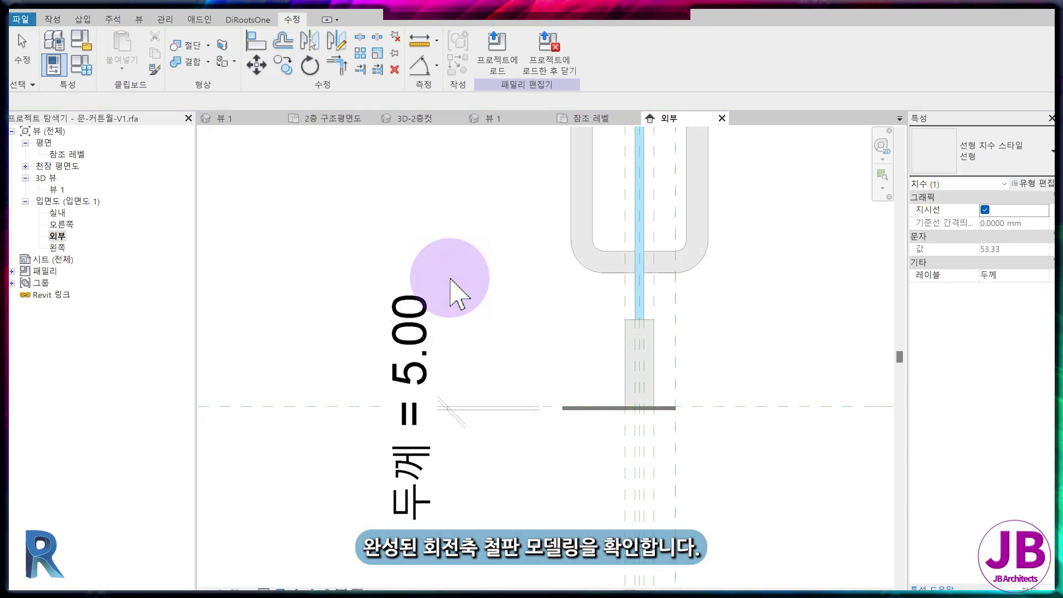
left_click(470, 289)
Associate the pivot plate's material in the family's 3D view with a new family parameter named 바닥경첩
double_click(57, 189)
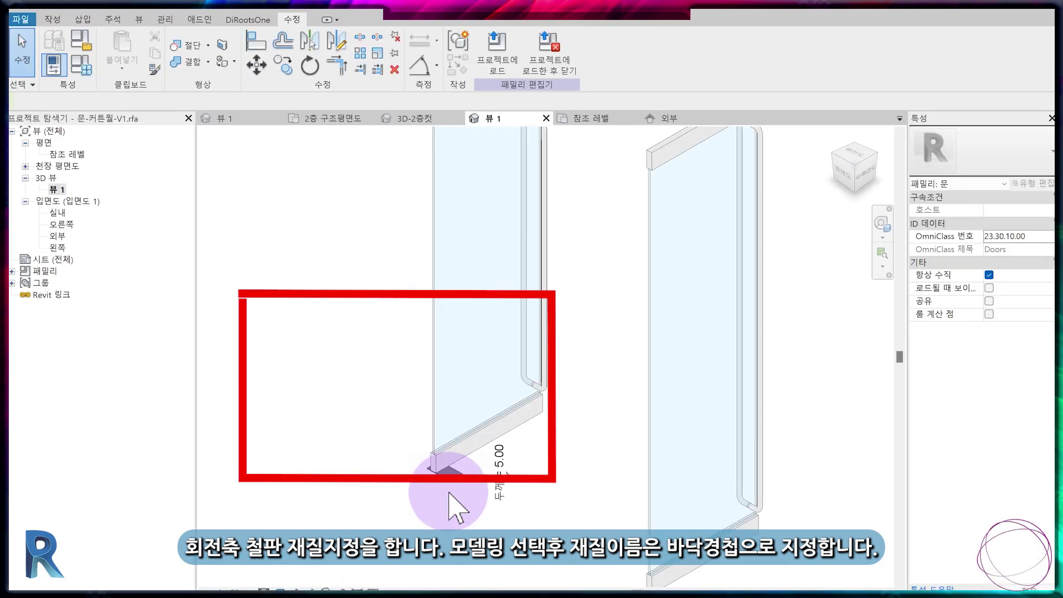
left_click(394, 382)
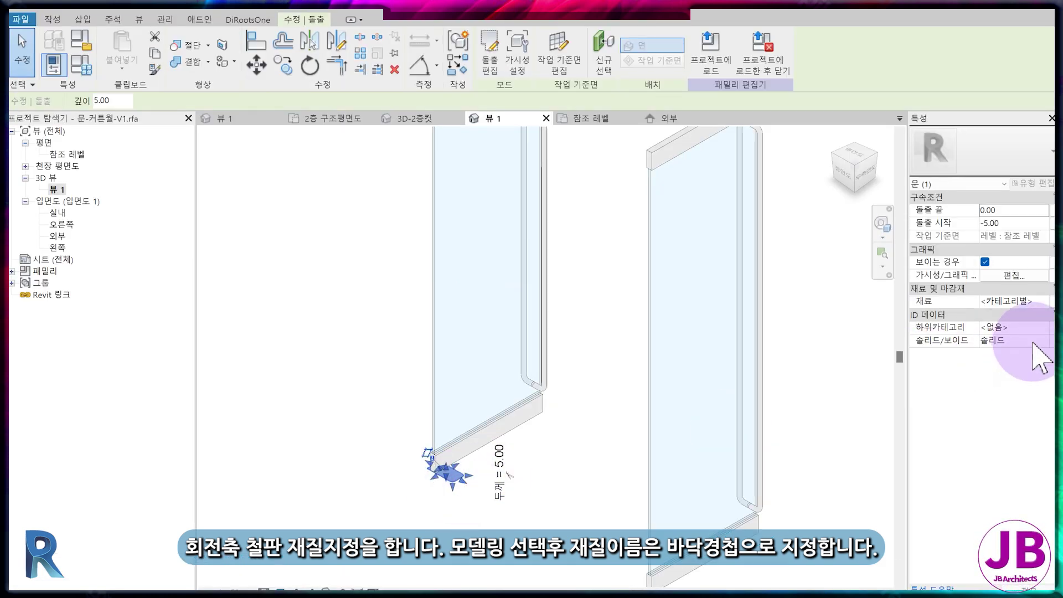
left_click(1050, 301)
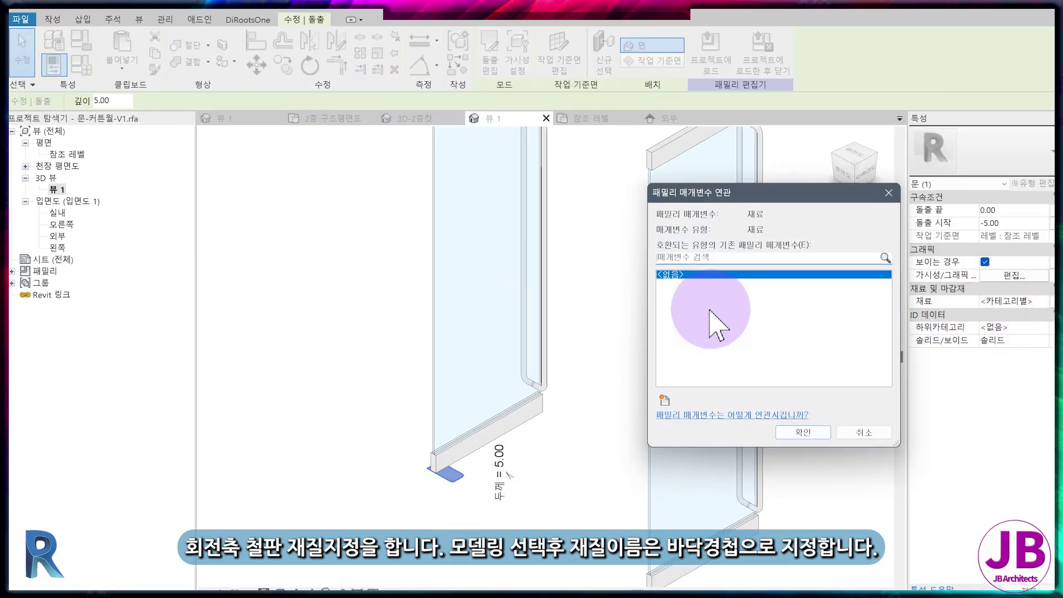
left_click(664, 399)
left_click(527, 335)
type("바닥경첩")
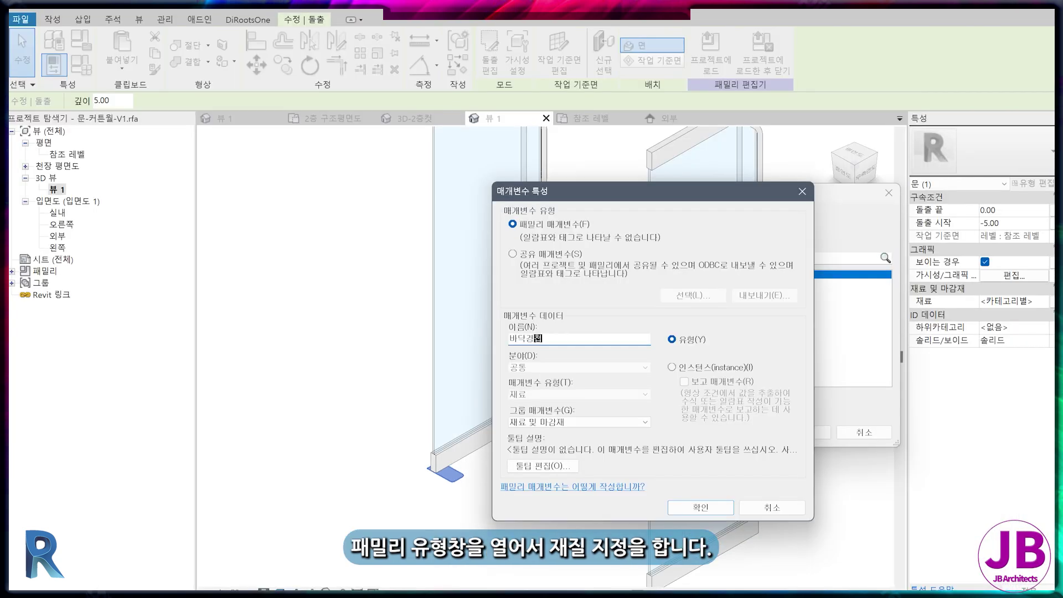
key("Return")
key("Return")
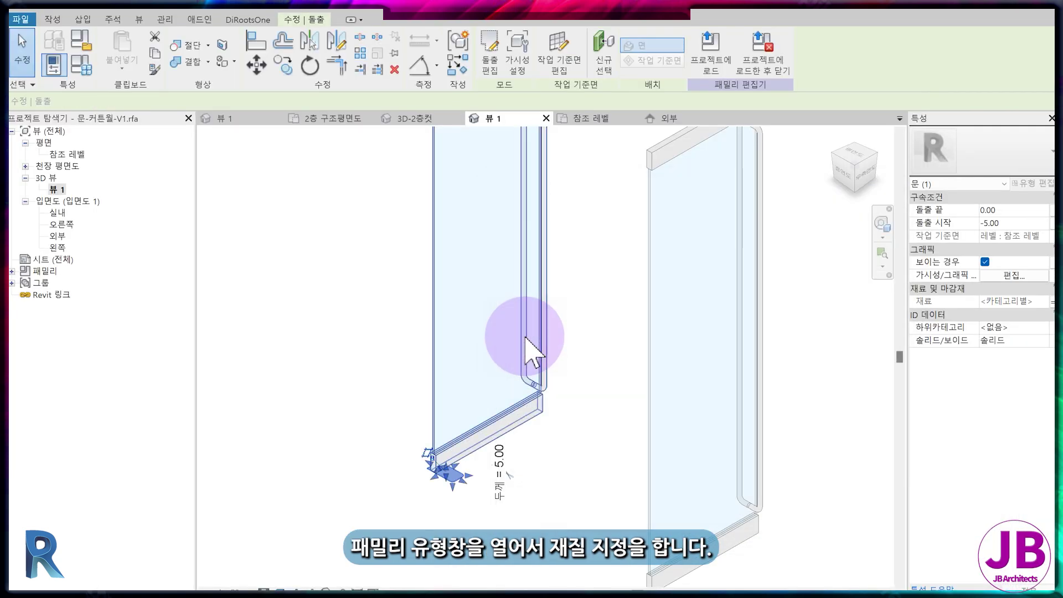
Assign the #프레임 material to the 바닥경첩 parameter in the family types
left_click(88, 71)
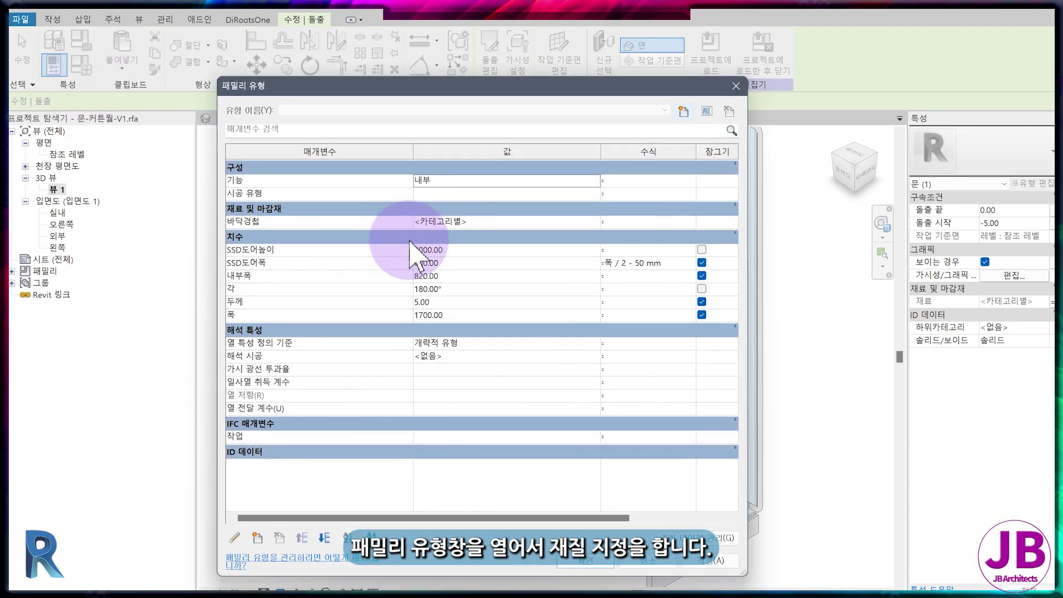
left_click(598, 222)
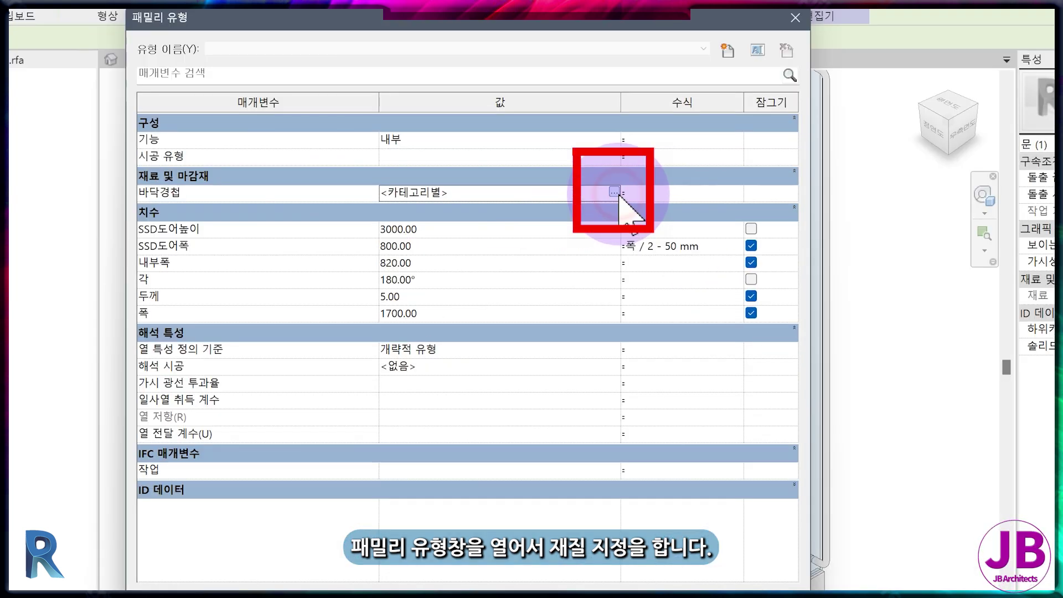
left_click(615, 192)
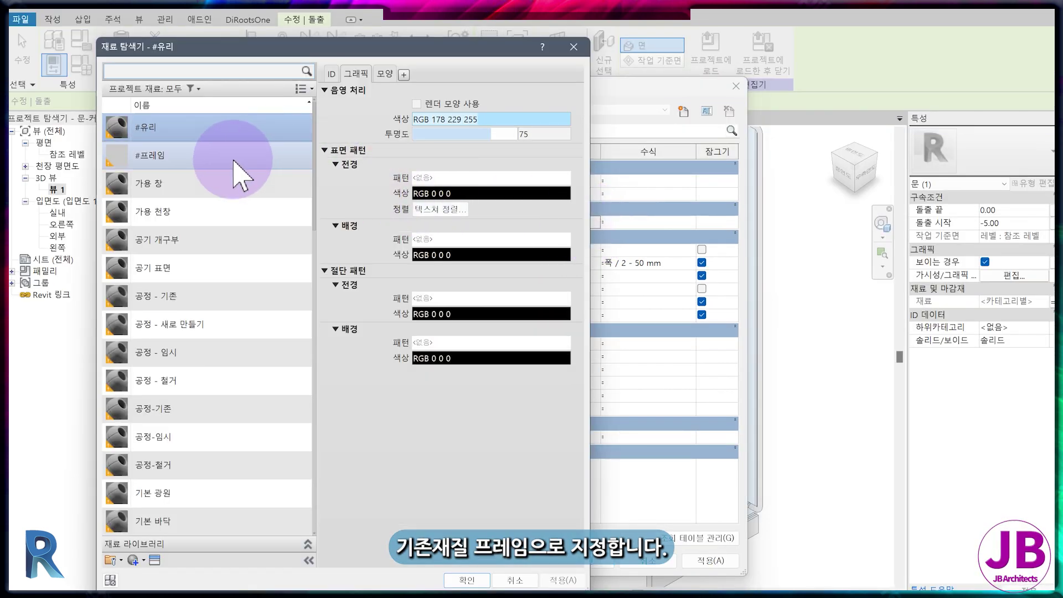
left_click(233, 160)
left_click(484, 582)
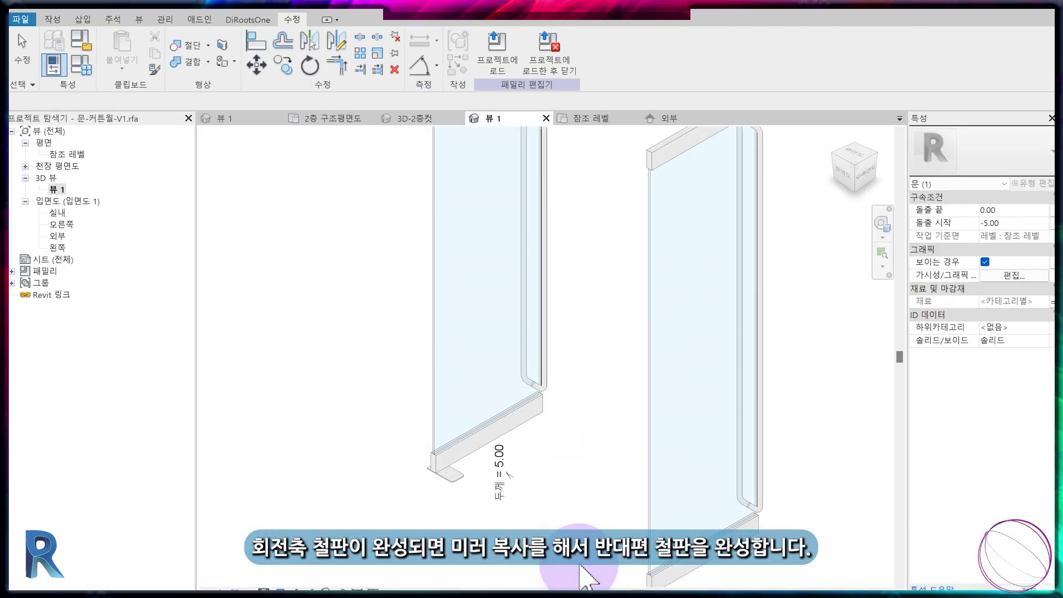
left_click(540, 537)
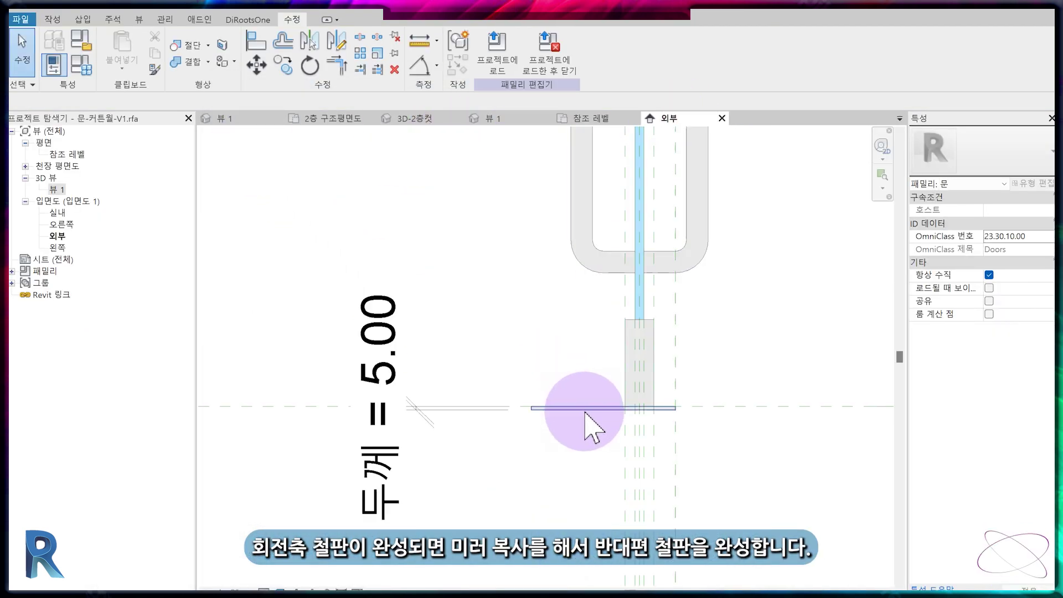
Mirror a copy of the pivot plate across the central vertical reference plane in the 외부 elevation
left_click(585, 425)
scroll(615, 466, "down", 3)
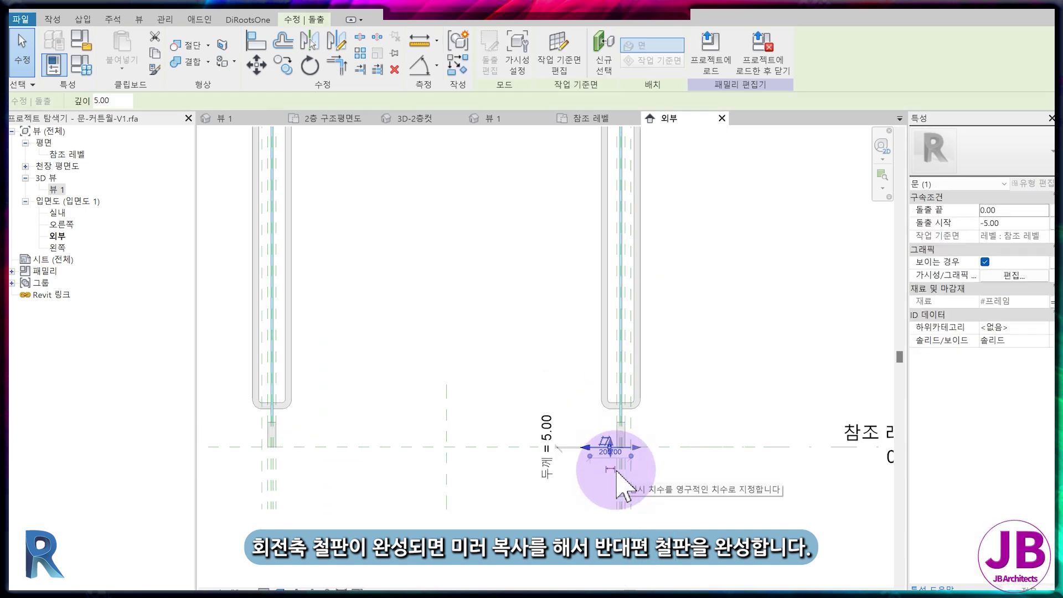
left_click(336, 42)
left_click(405, 354)
left_click(407, 449)
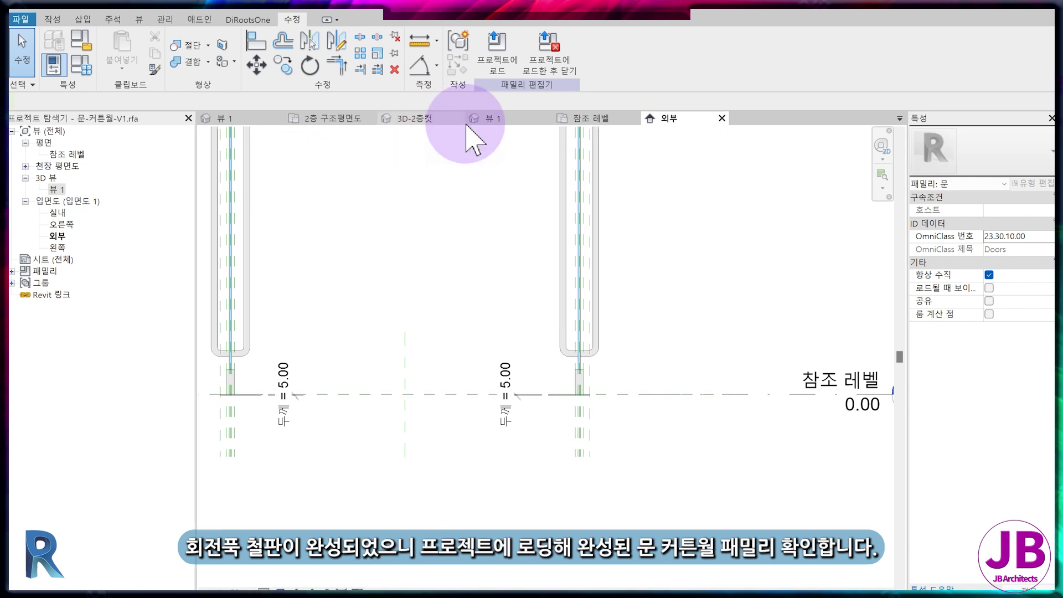
Check both plates in the family's 3D view and load the family into the project and close it, overwriting the existing version and parameter values
left_click(502, 120)
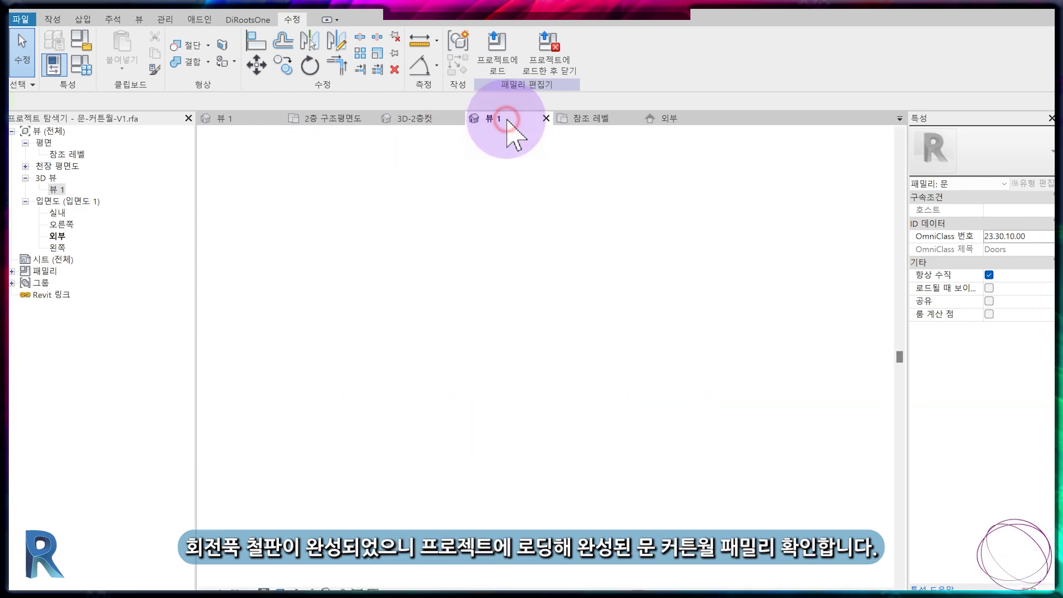
scroll(577, 409, "down", 3)
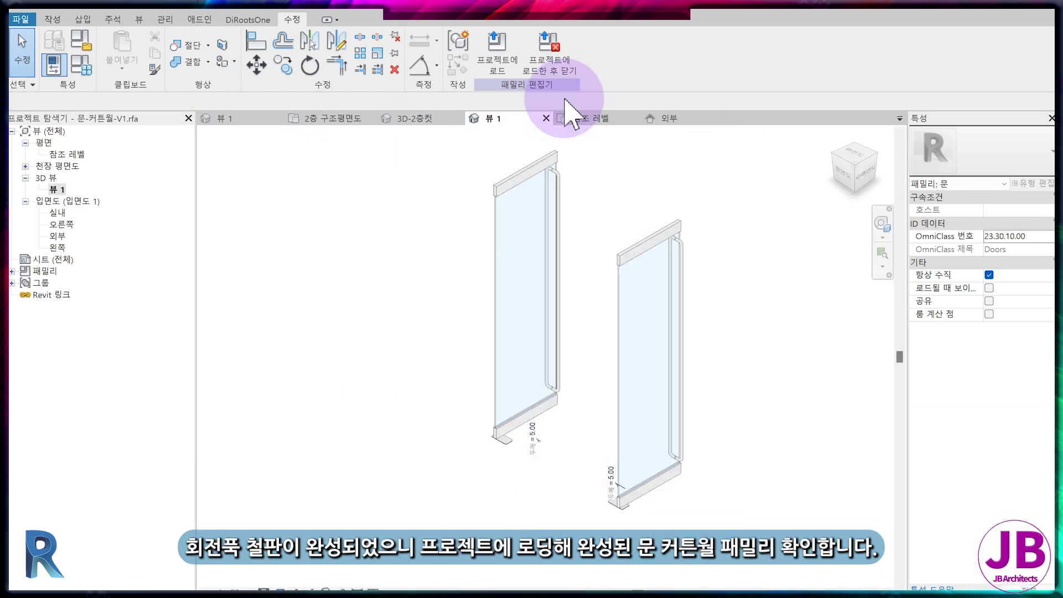
left_click(551, 47)
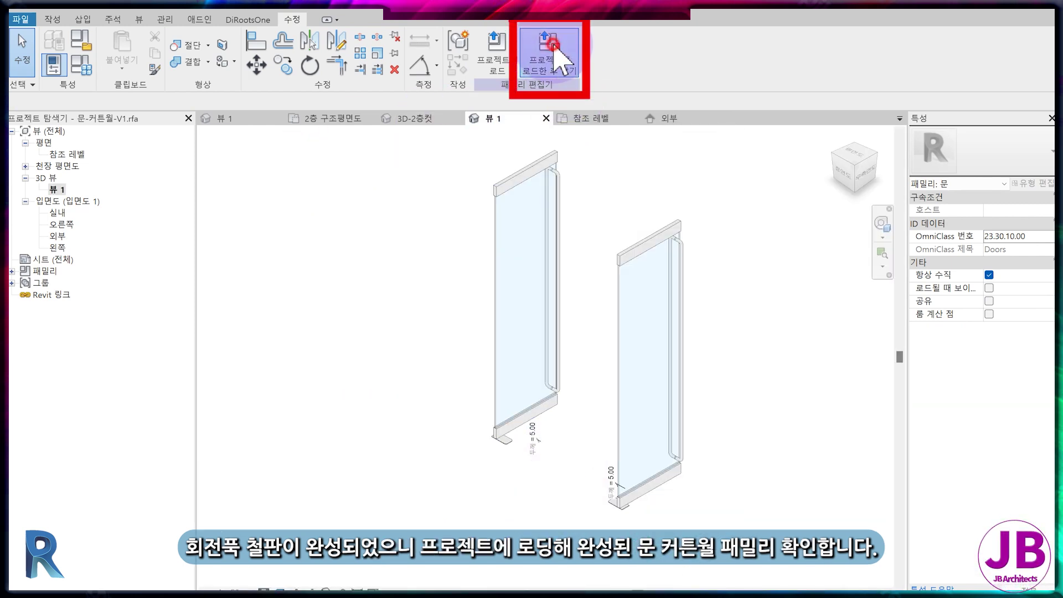
left_click(643, 474)
left_click(508, 331)
left_click(518, 321)
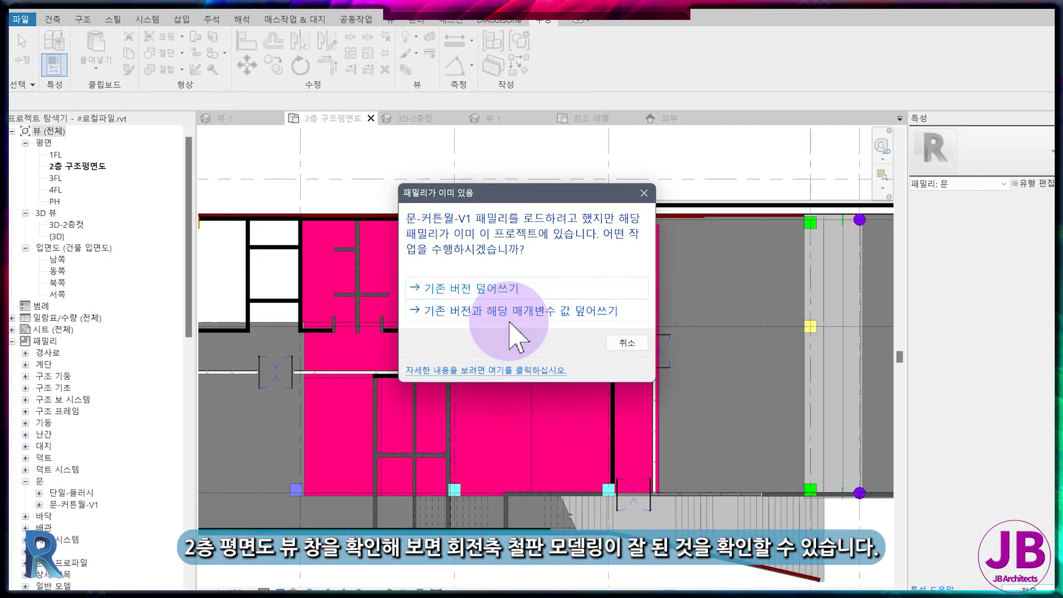
left_click(510, 329)
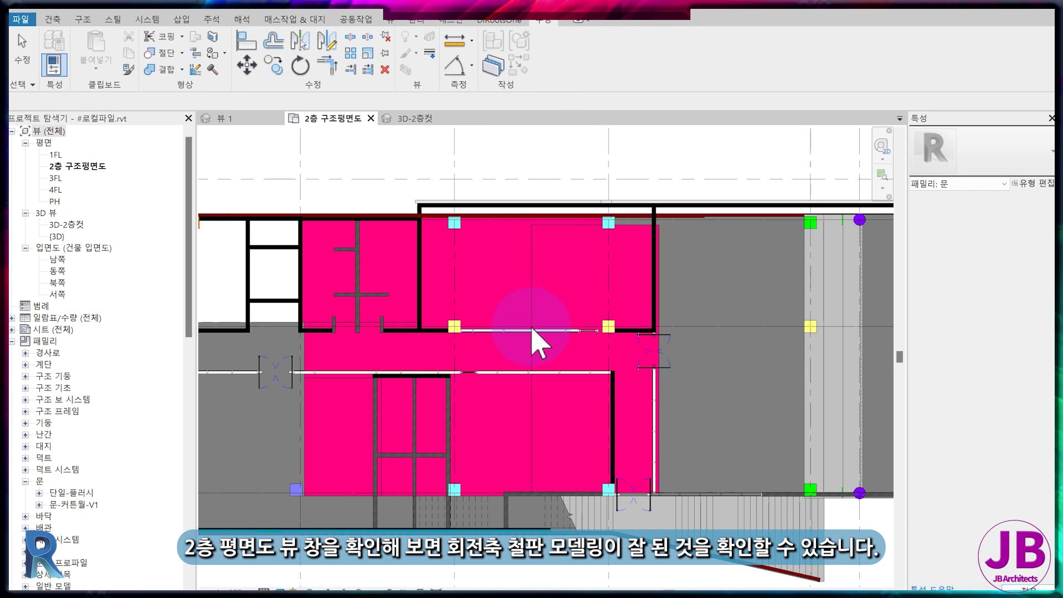
Examine the entrance doors' pivot plates in the 2층 구조평면도 plan and the 3D-2층컷 view
scroll(634, 499, "up", 6)
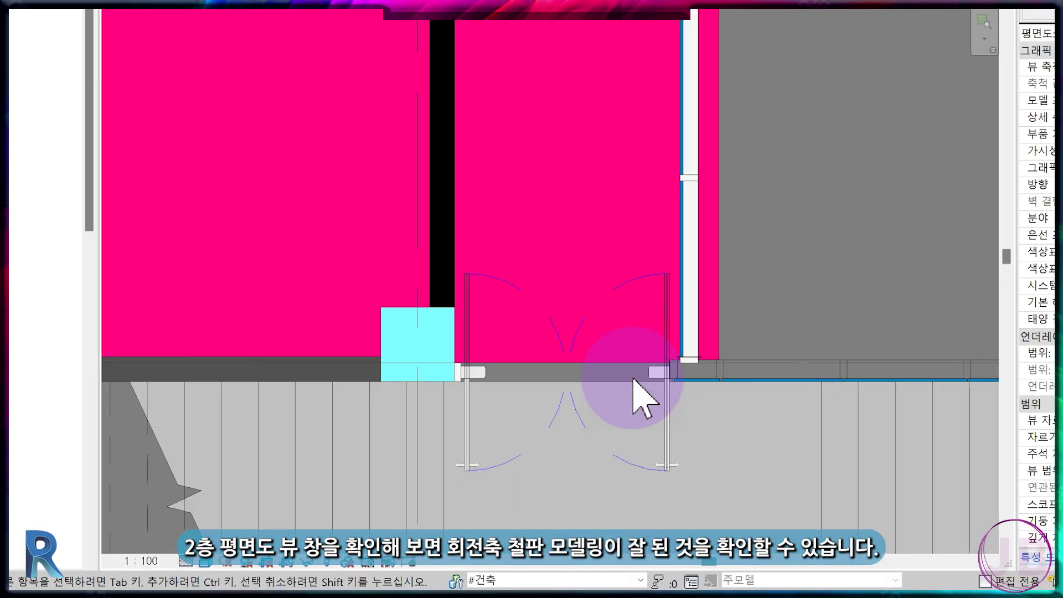
scroll(633, 379, "up", 5)
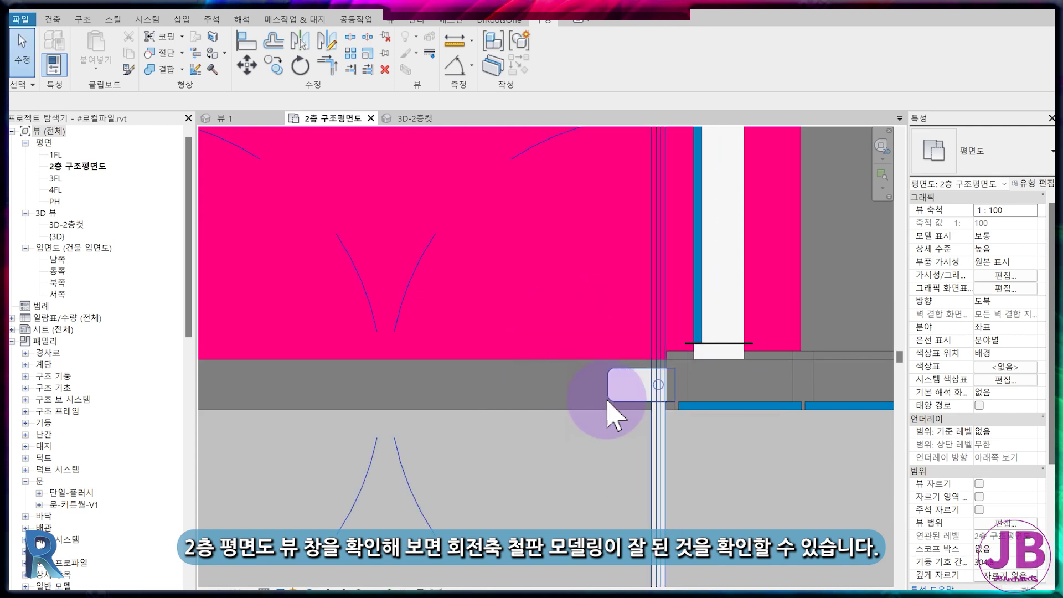
scroll(610, 402, "down", 3)
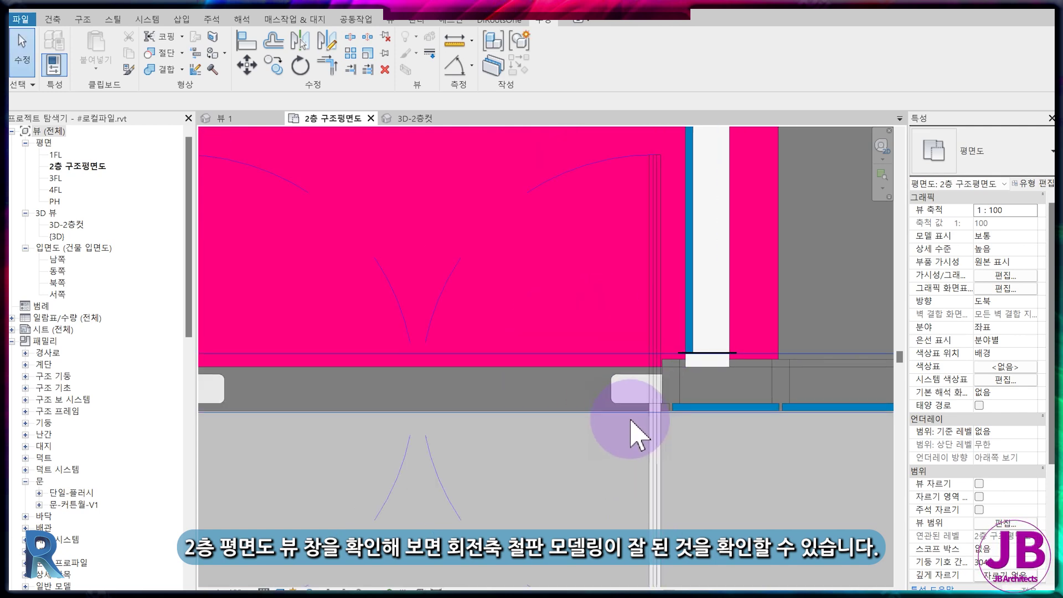
left_click(443, 119)
scroll(451, 482, "up", 5)
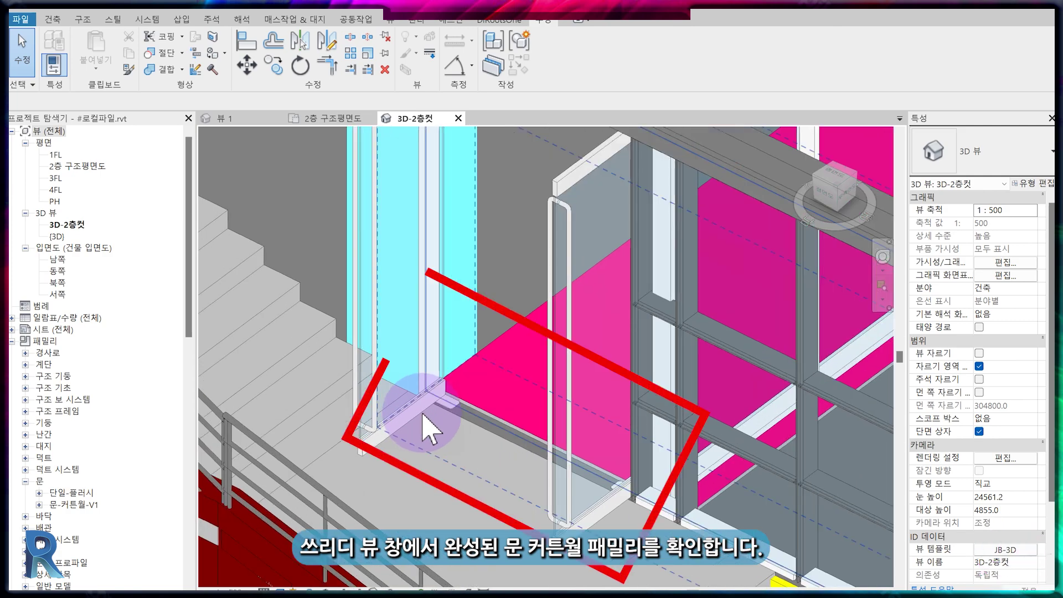
scroll(419, 421, "up", 3)
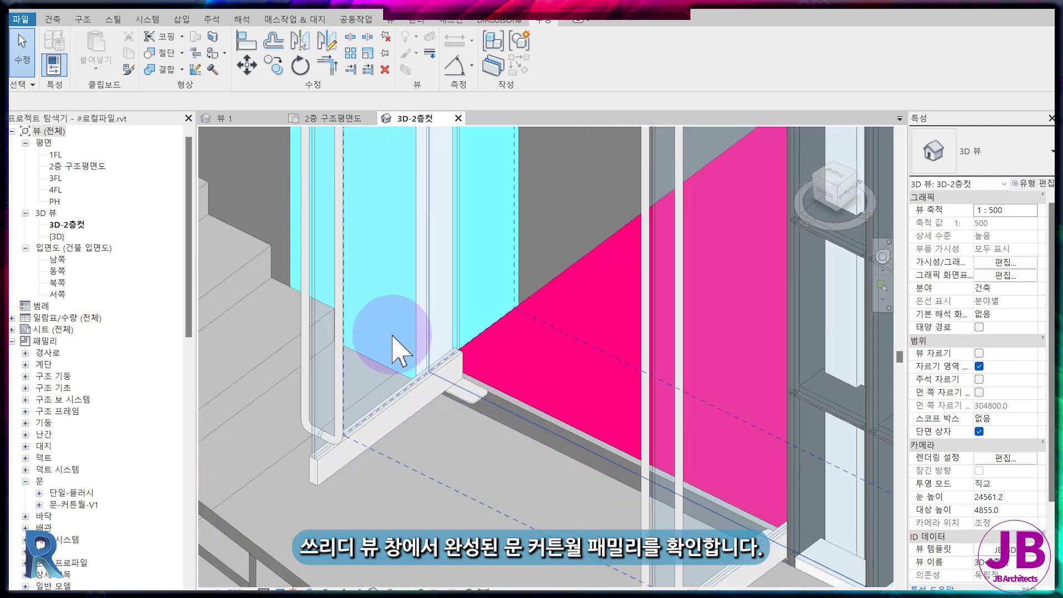
scroll(520, 443, "down", 3)
middle_click_drag(565, 490, 872, 208, "shift")
Select an interior curtain-wall door in the 3D-2층컷 view and edit the 문-커튼월-V1 type so the doors close
left_click(857, 184)
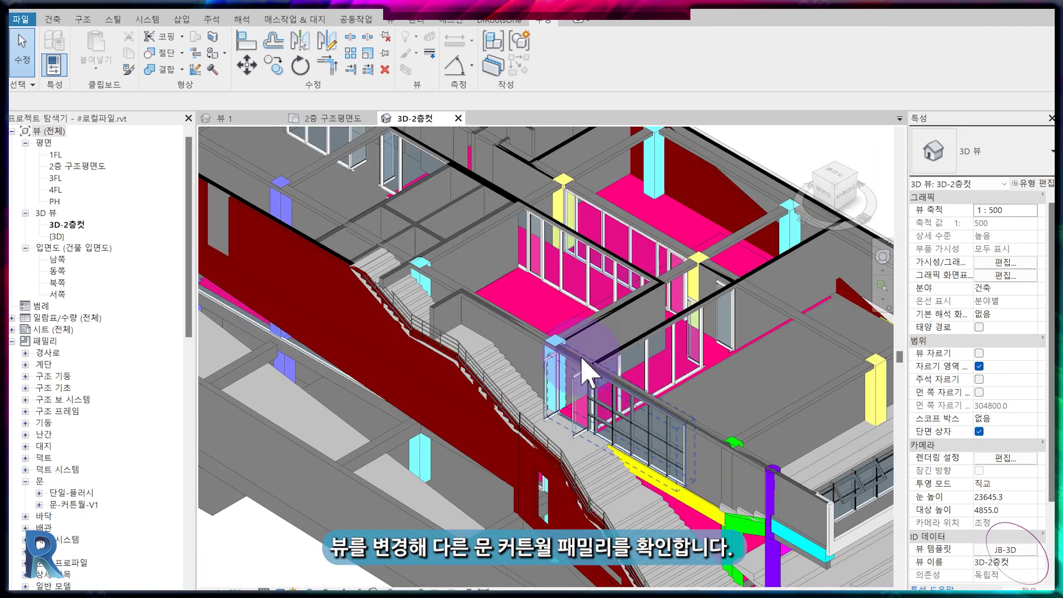
left_click(815, 172)
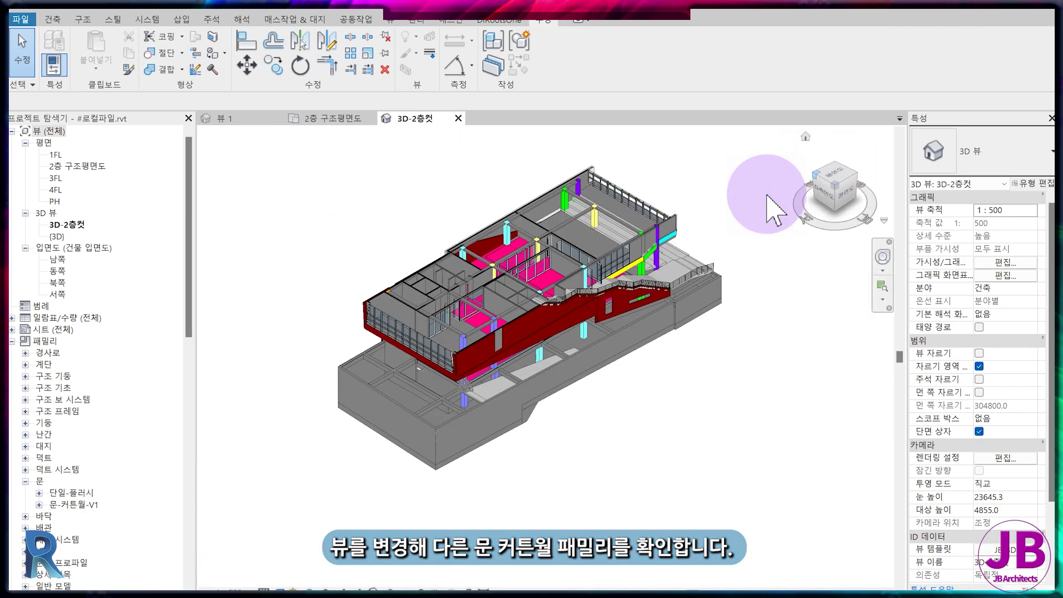
scroll(505, 317, "up", 4)
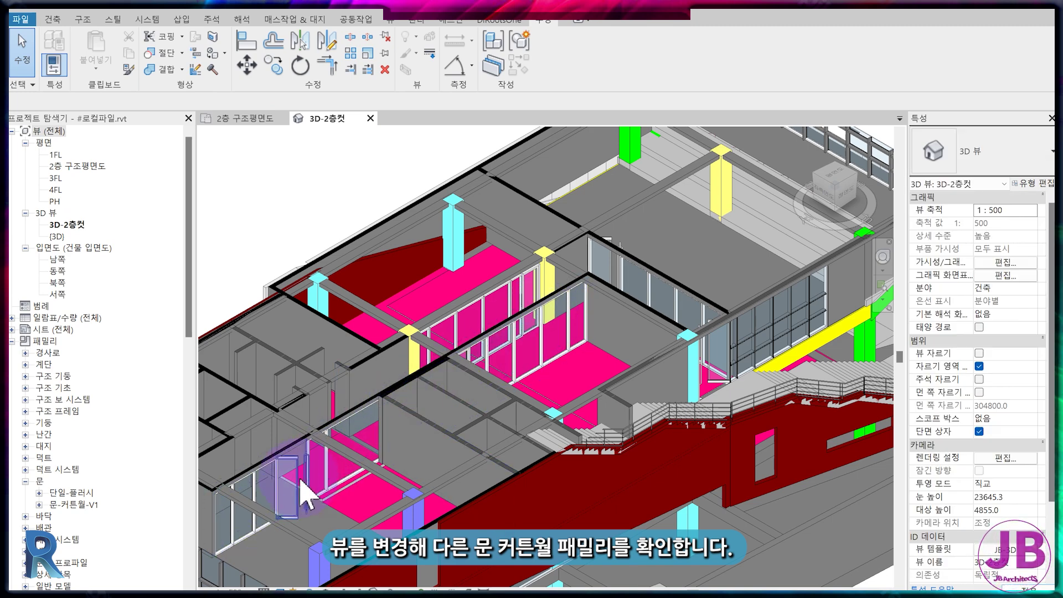
left_click(299, 483)
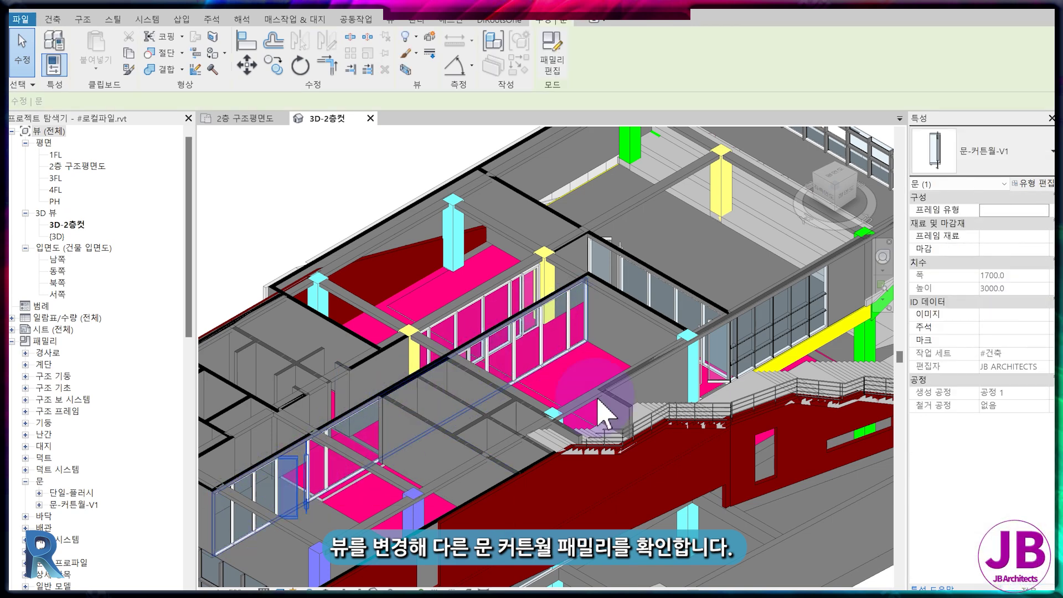
left_click(1035, 184)
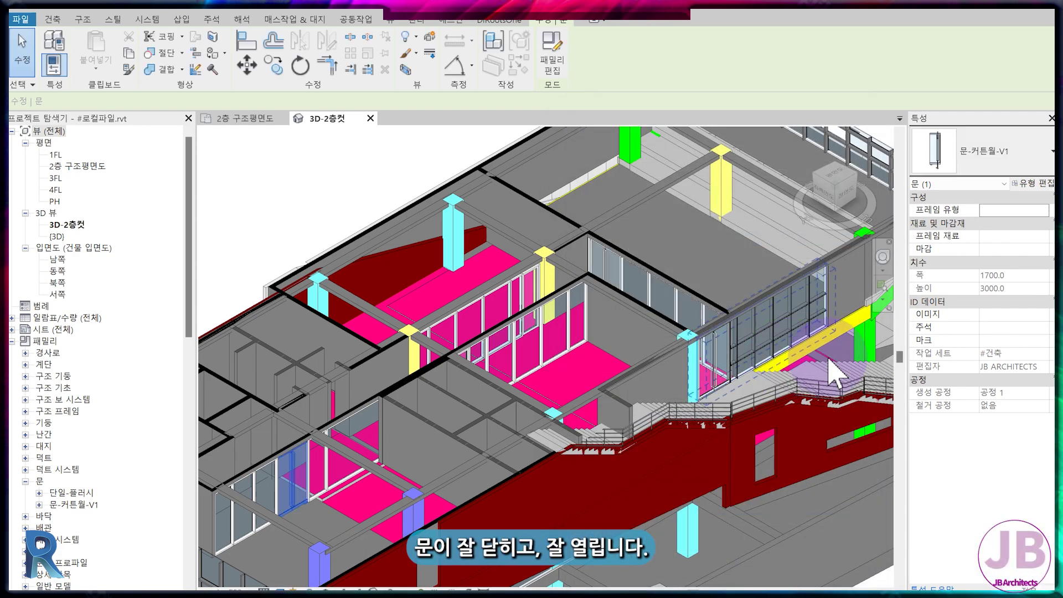
Edit the 문-커튼월-V1 type of the interior door so the doors swing open
key("Escape")
middle_click_drag(759, 477, 776, 541)
scroll(596, 324, "up", 5)
scroll(595, 328, "down", 4)
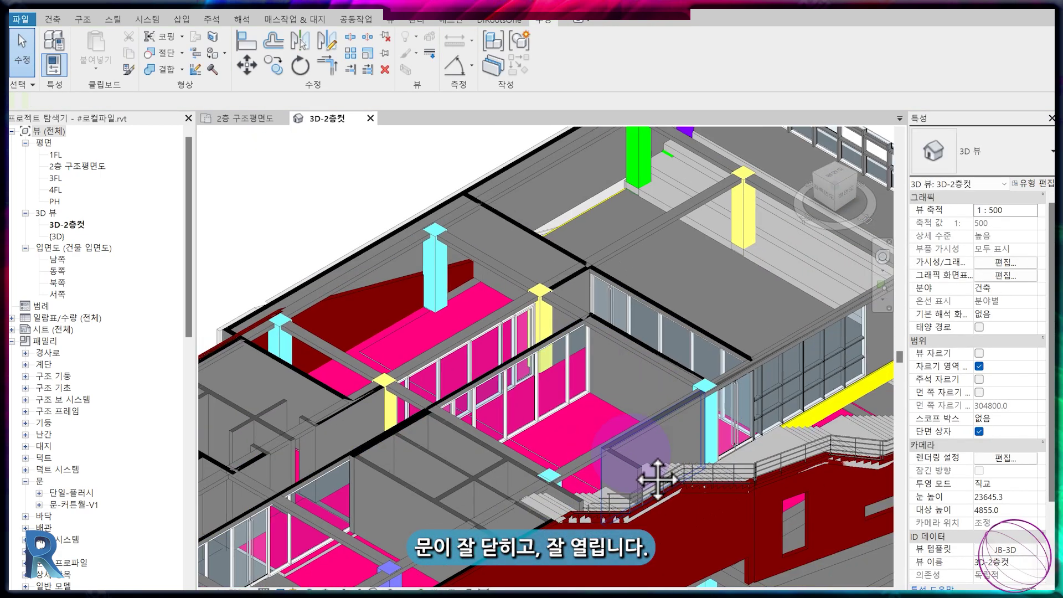
middle_click_drag(586, 475, 859, 319)
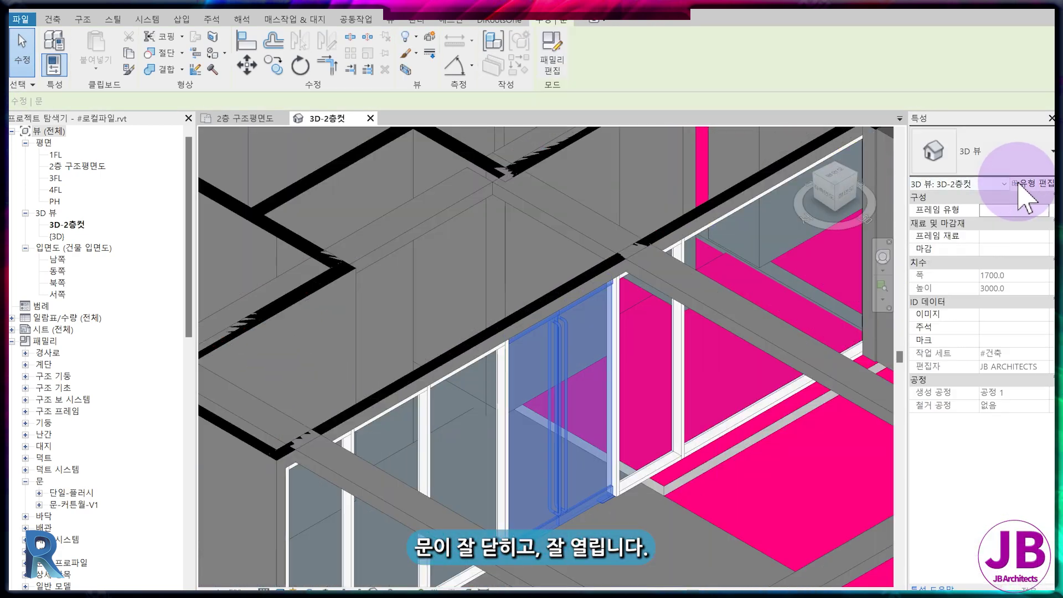
left_click(1031, 183)
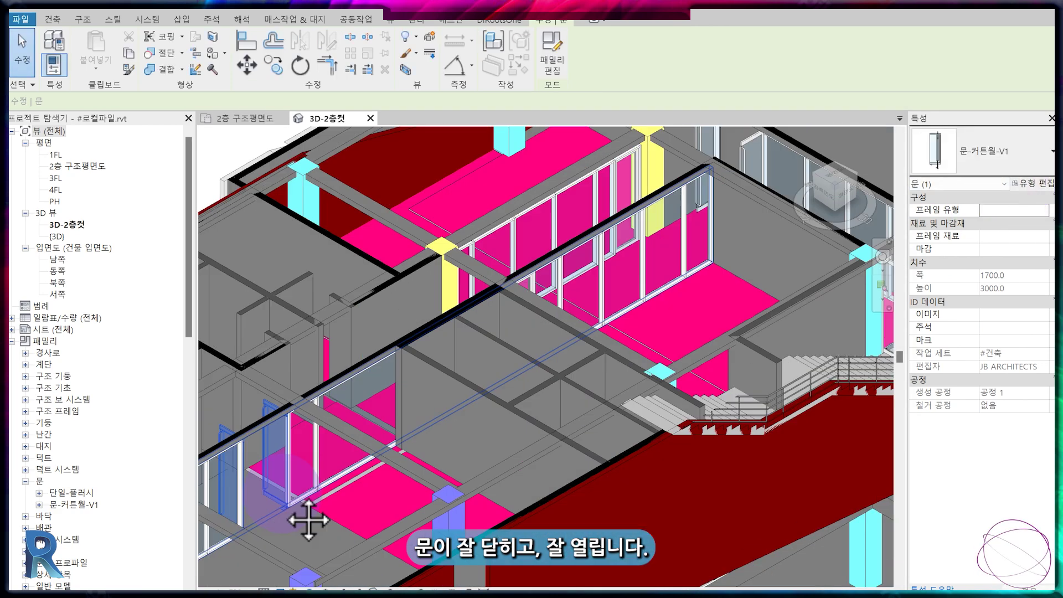
Examine the pivot plates on the opened interior doors and the second-floor entrance doors from different sides in the 3D-2층컷 view
scroll(373, 456, "down", 2)
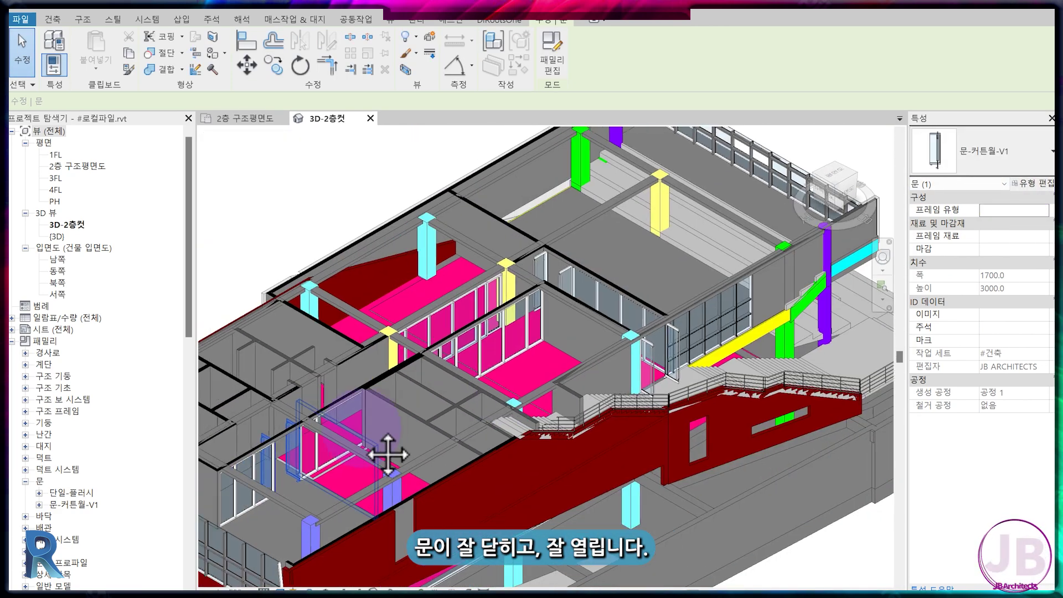
middle_click_drag(373, 456, 638, 564)
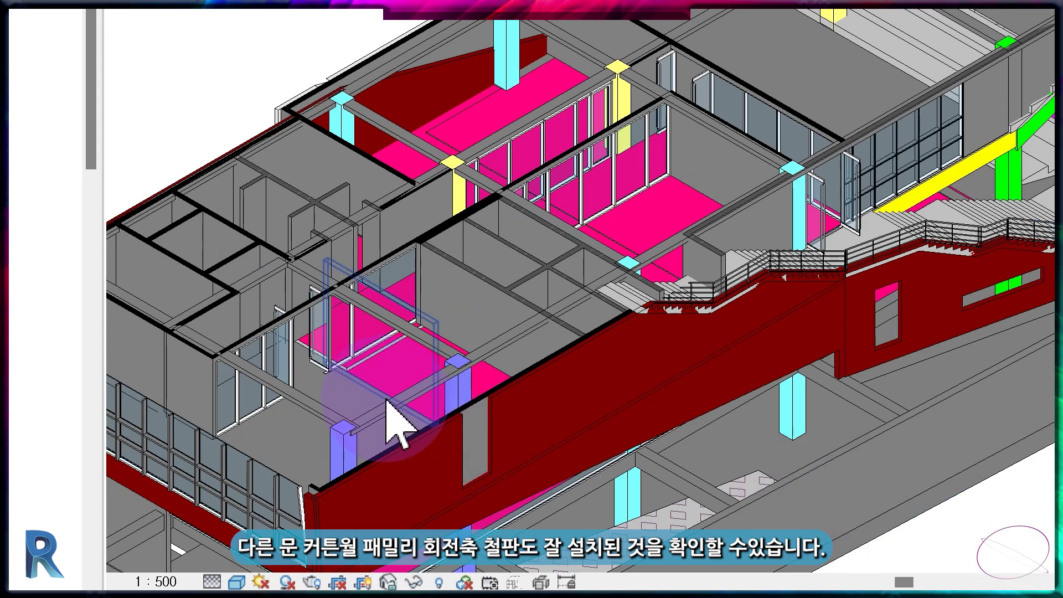
scroll(360, 397, "up", 3)
middle_click_drag(185, 383, 591, 321)
scroll(593, 319, "up", 4)
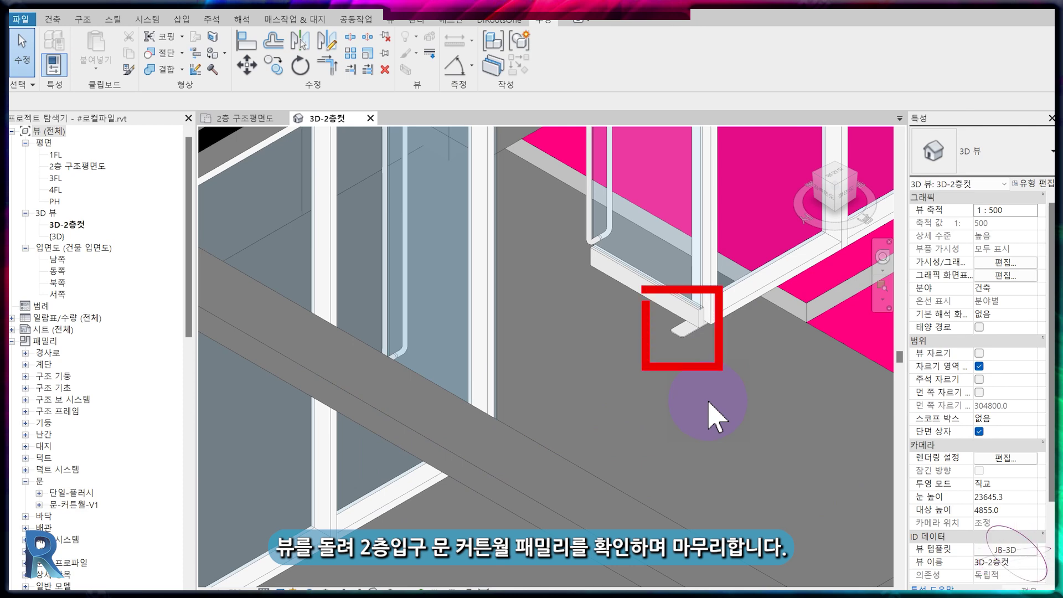
mouse_move(716, 418)
middle_mouse_down("shift")
mouse_move(506, 372)
mouse_move(557, 321)
middle_mouse_up("shift")
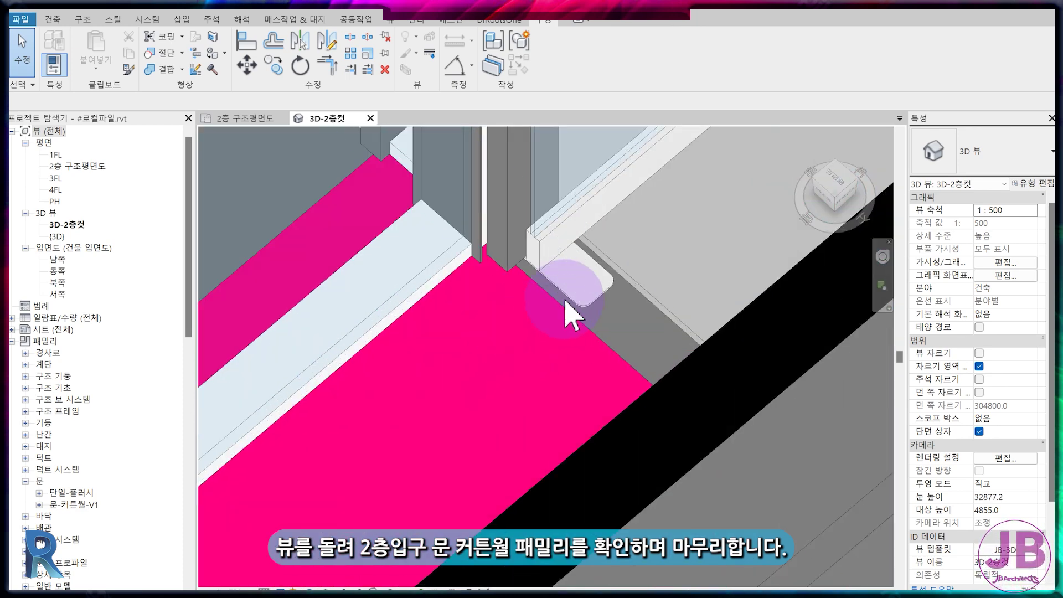
scroll(555, 323, "down", 4)
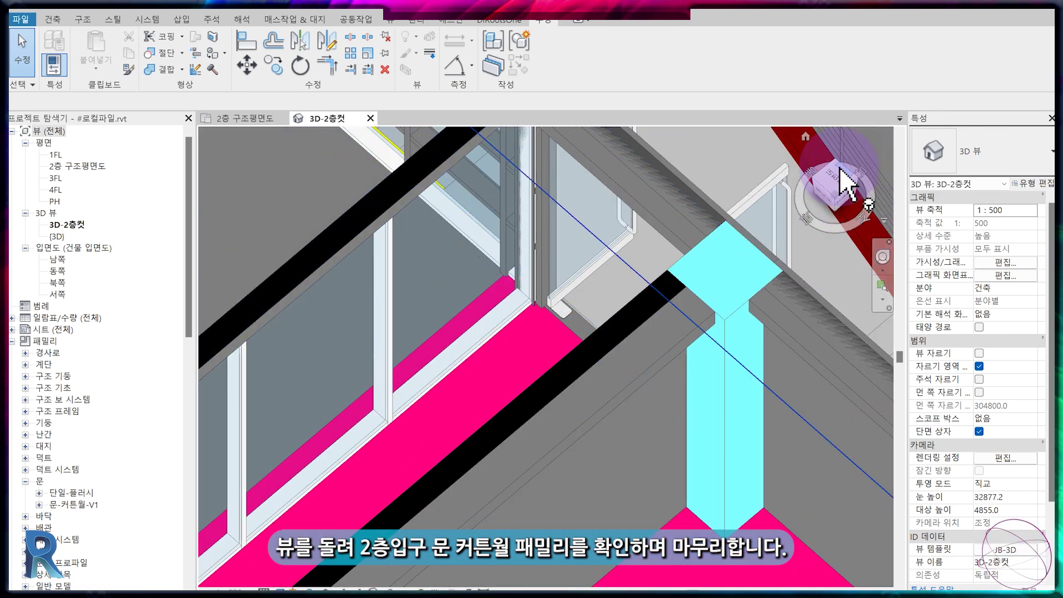
left_click_drag(838, 167, 837, 160)
left_click(838, 161)
scroll(581, 381, "up", 10)
middle_click_drag(581, 380, 530, 474)
scroll(530, 474, "up", 1)
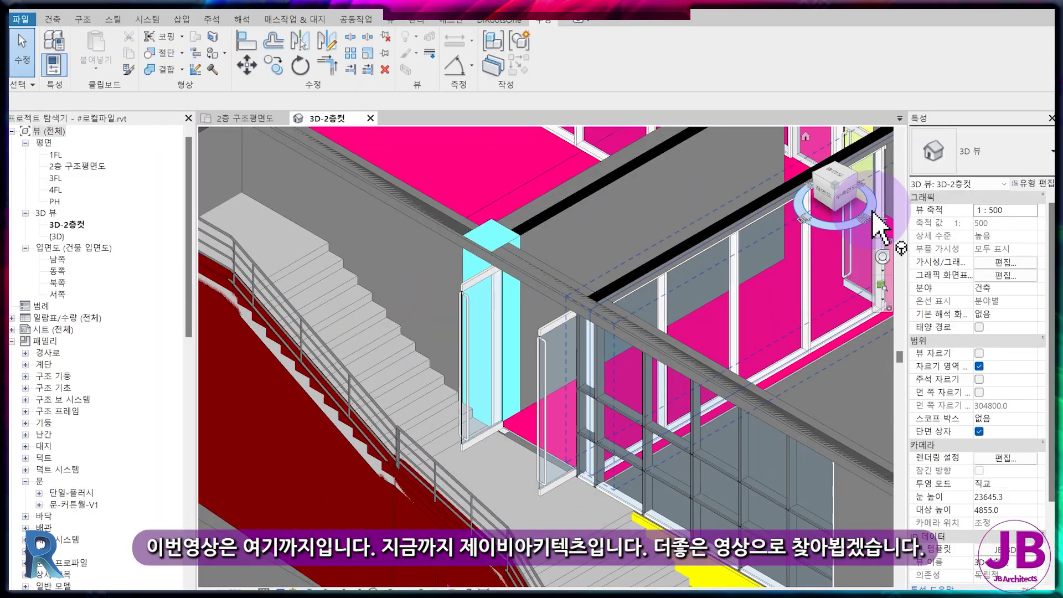